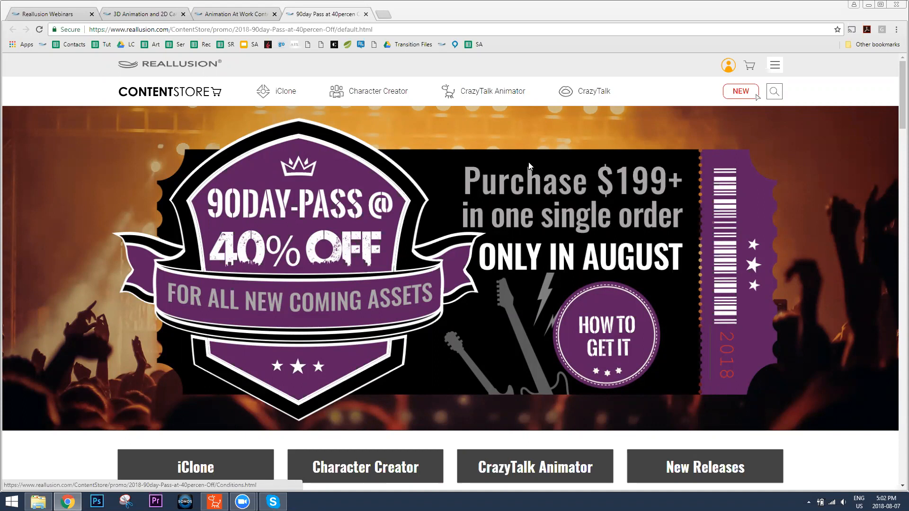
Select the web address of the 90-day pass promotion page in the Content Store
left_click(385, 30)
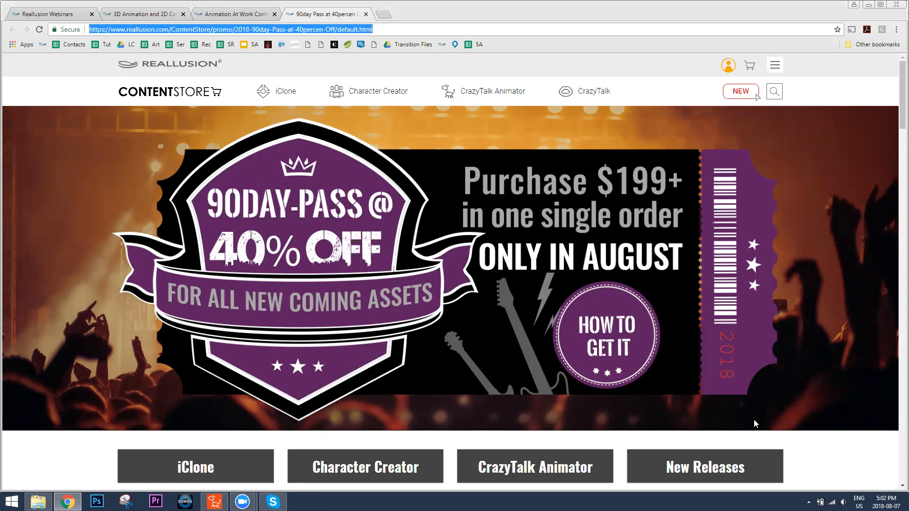
left_click(837, 425)
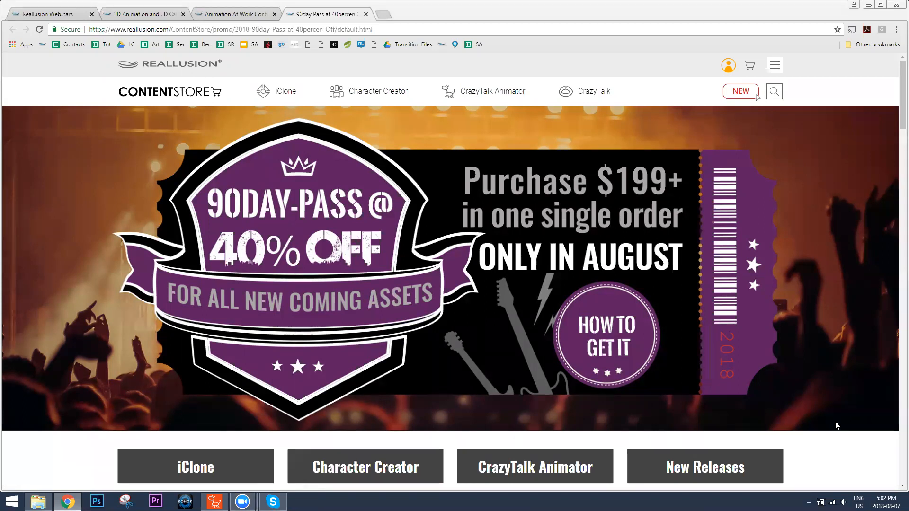
Open the Animation At Work contest winners page and look through the first and second prize entries for Business Animation
left_click(245, 12)
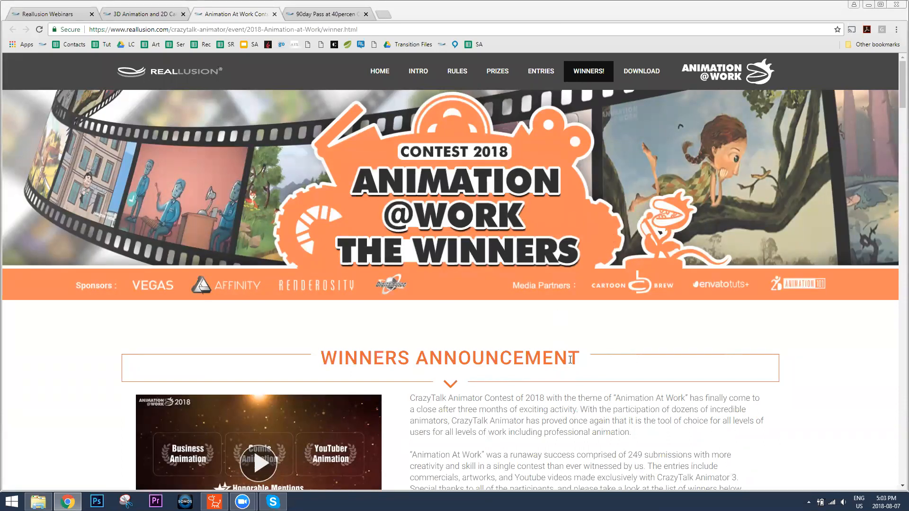
scroll(611, 386, "down", 3)
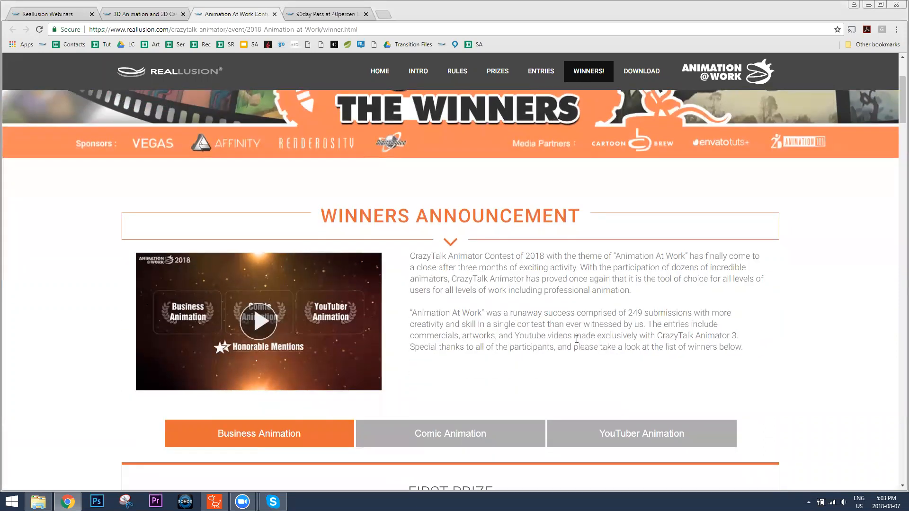
scroll(550, 314, "down", 4)
scroll(549, 303, "down", 5)
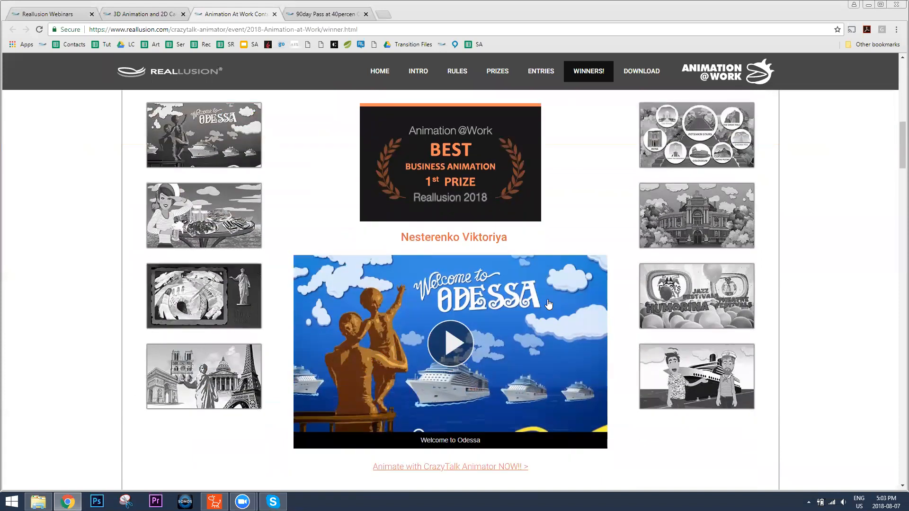
scroll(620, 209, "down", 1)
scroll(621, 211, "down", 3)
scroll(621, 217, "down", 5)
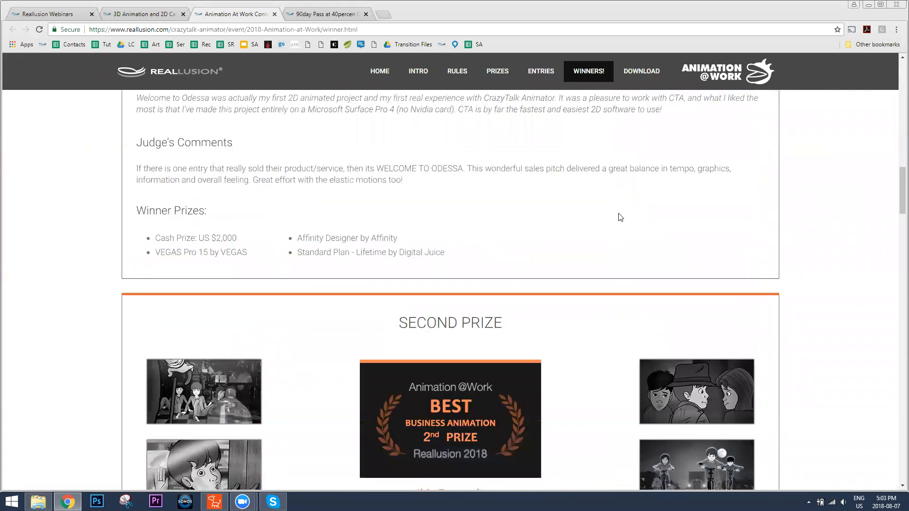
scroll(621, 217, "down", 5)
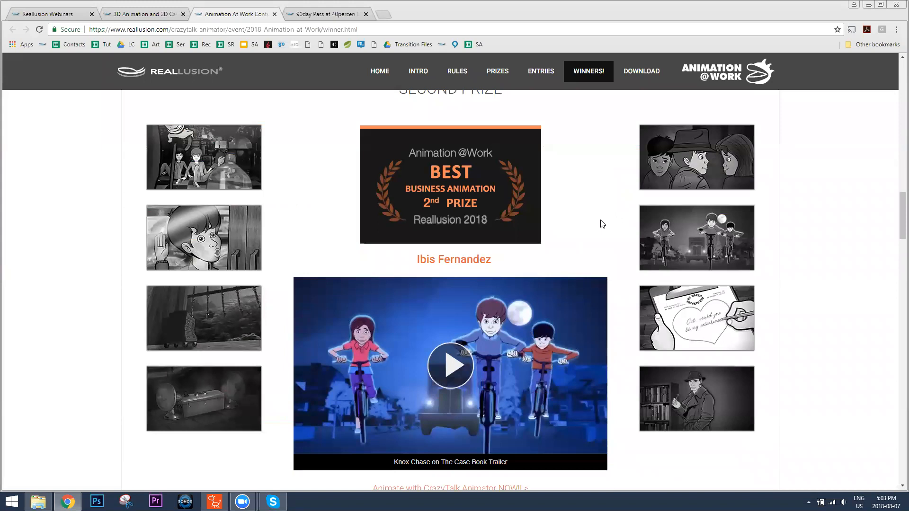
Open the contest's prizes page and review the awards for Best Business Animation and Best Comic Animation
left_click(497, 73)
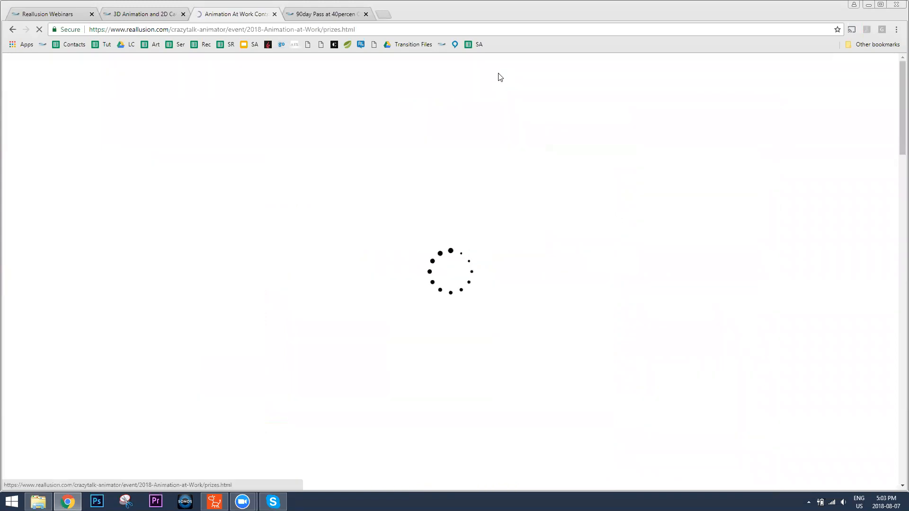
scroll(450, 329, "down", 4)
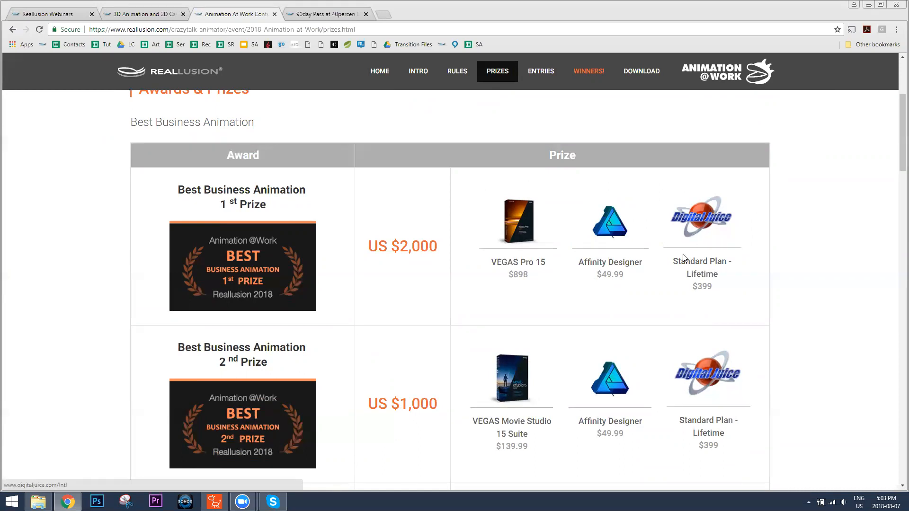
scroll(641, 294, "down", 3)
scroll(388, 254, "down", 9)
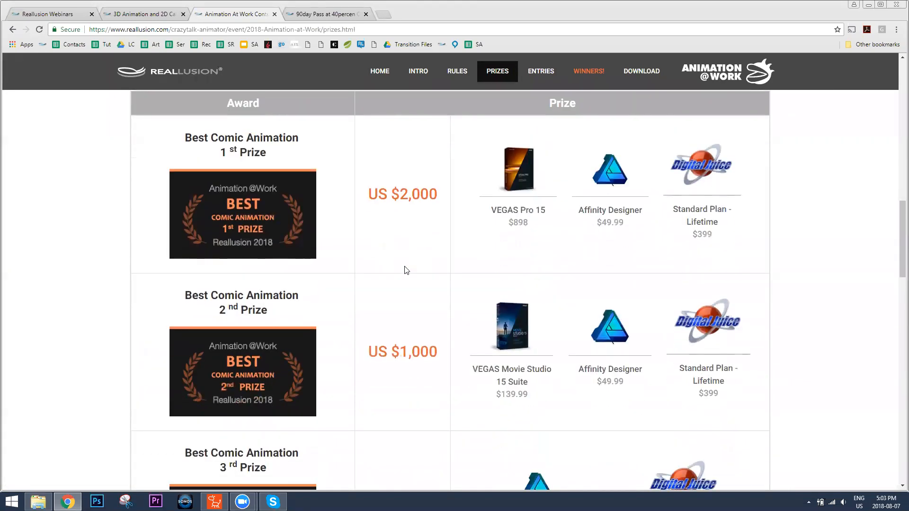
scroll(406, 270, "up", 9)
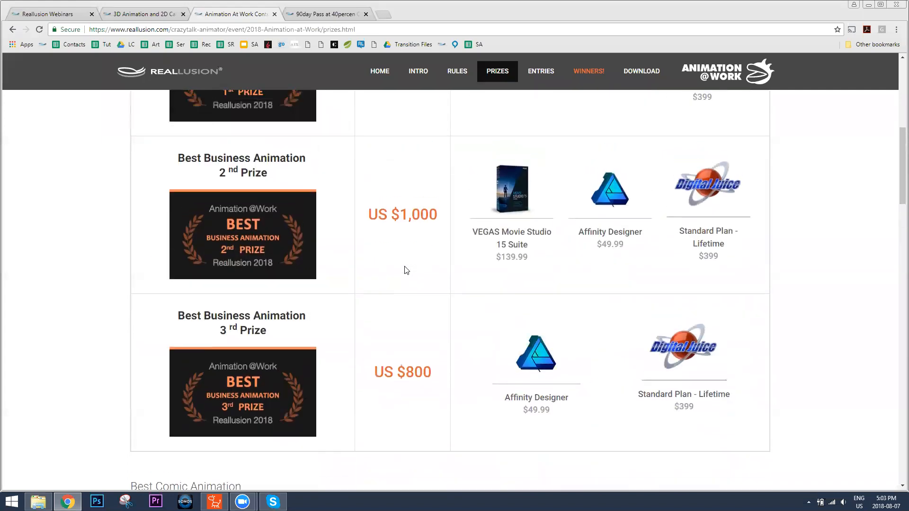
scroll(407, 270, "down", 16)
scroll(407, 270, "down", 4)
scroll(406, 270, "up", 15)
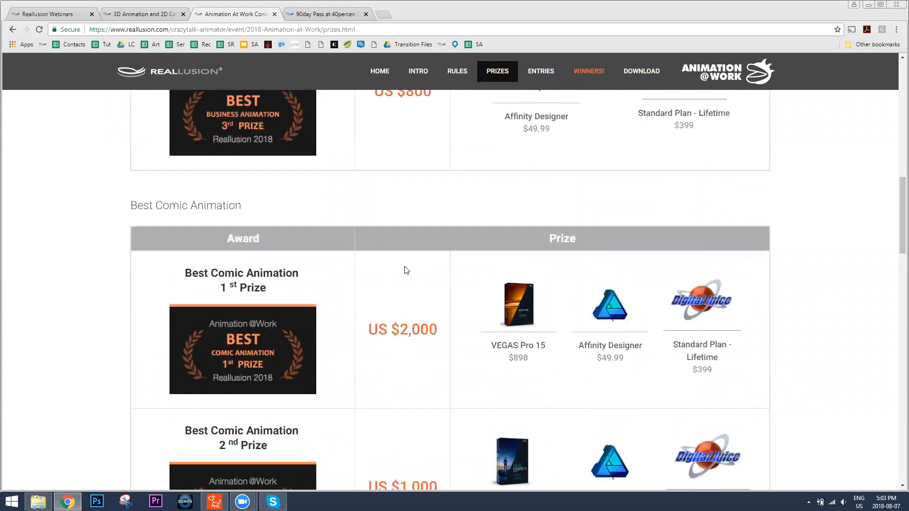
scroll(406, 270, "up", 10)
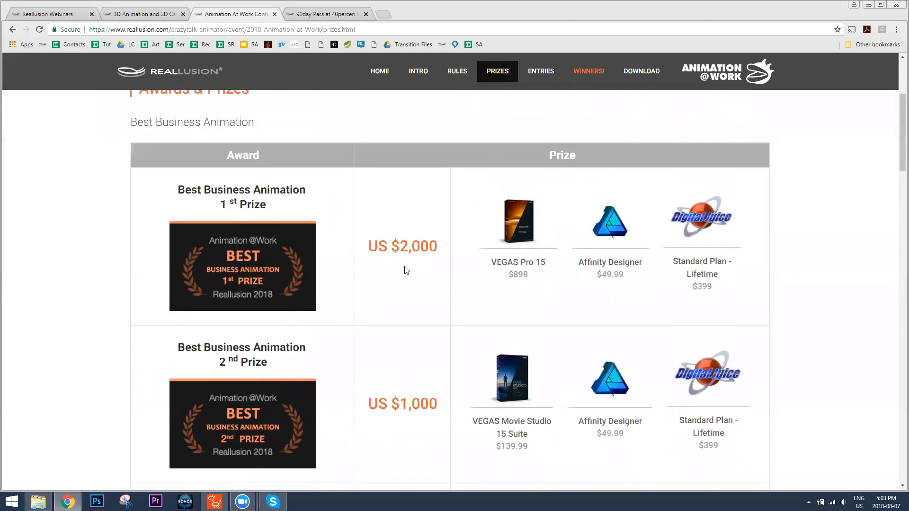
left_click(365, 28)
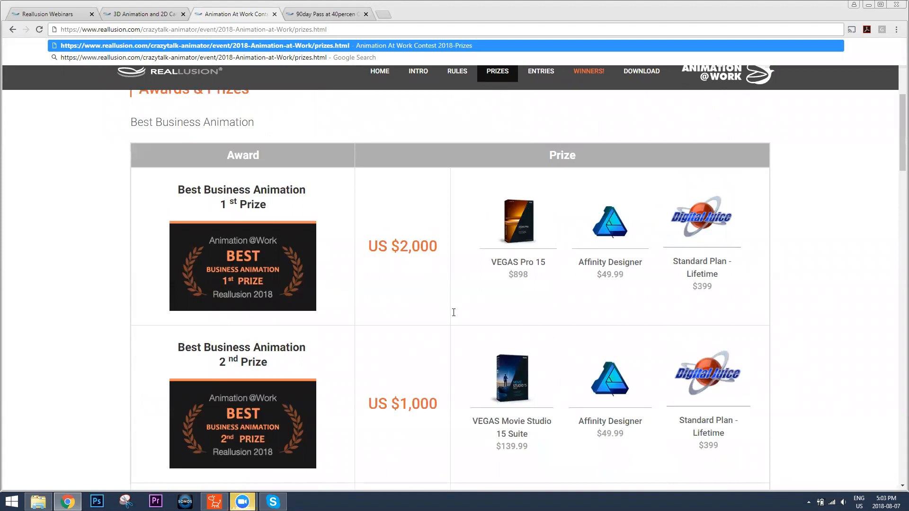
left_click(451, 310)
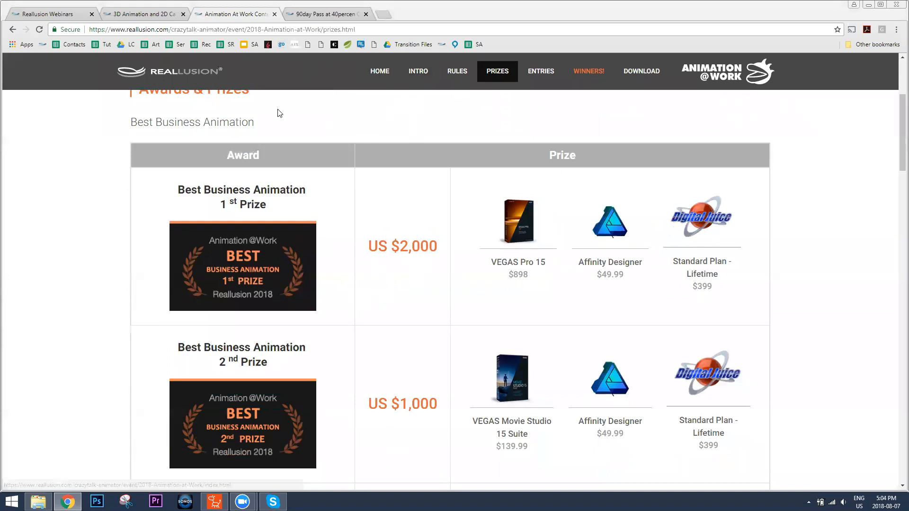
Close the Animation At Work contest page and the 90-day pass promotion page
scroll(310, 137, "up", 4)
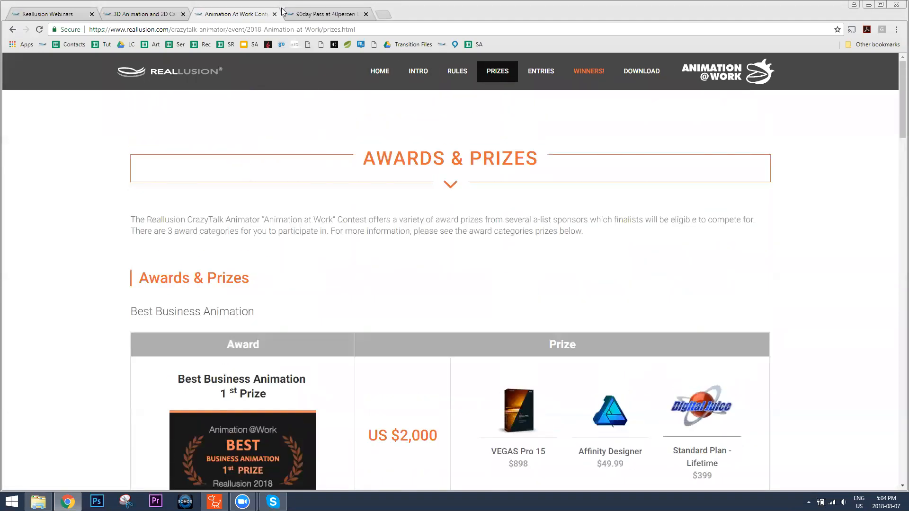
left_click(275, 15)
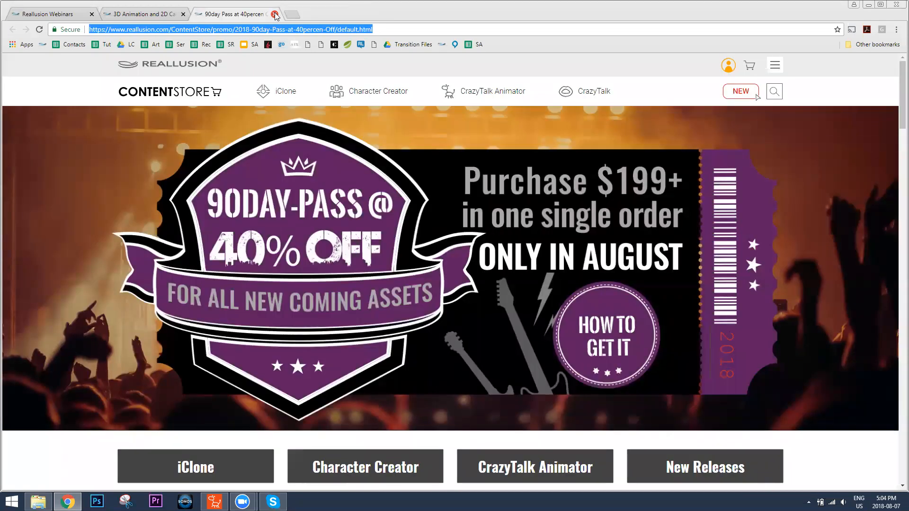
left_click(274, 14)
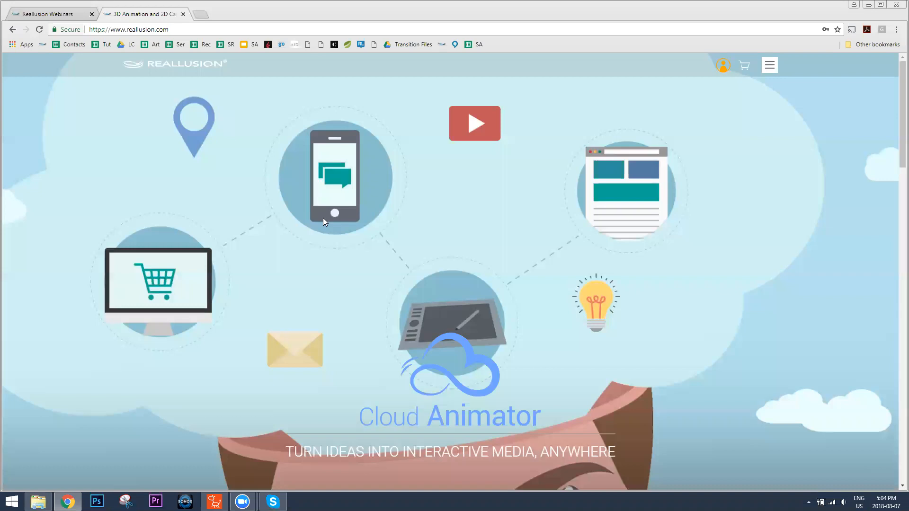
Show the Reallusion Webinars page and highlight "Body Animation" in the live demo outline of the Photoshop Character Creation and Animation Pipeline webinar
left_click(68, 17)
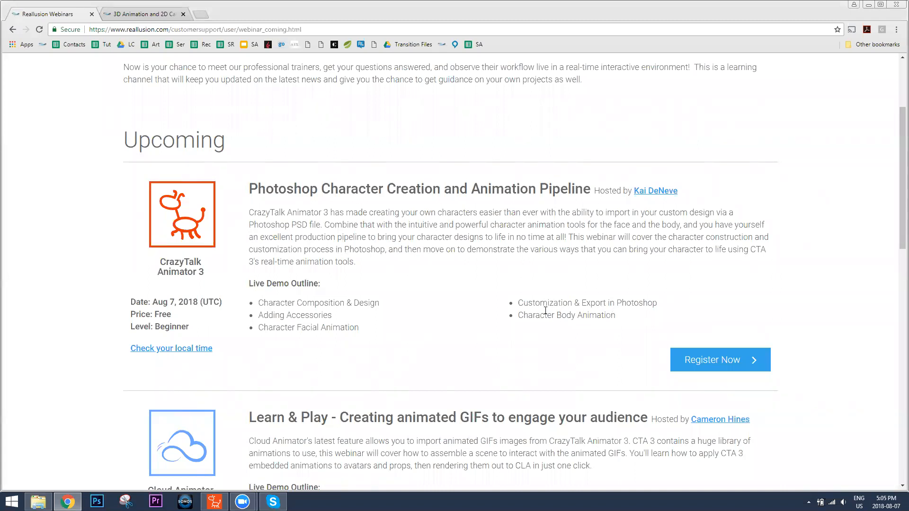
left_click_drag(611, 312, 554, 314)
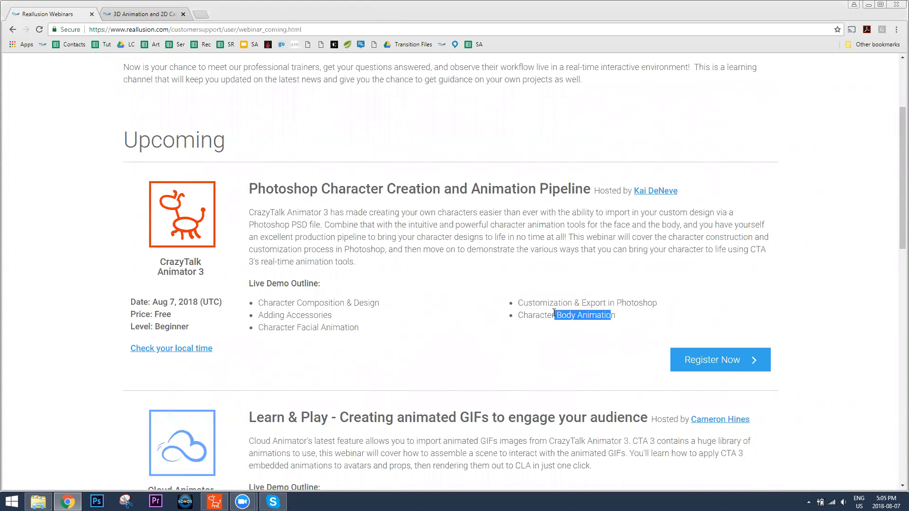
left_click(456, 225)
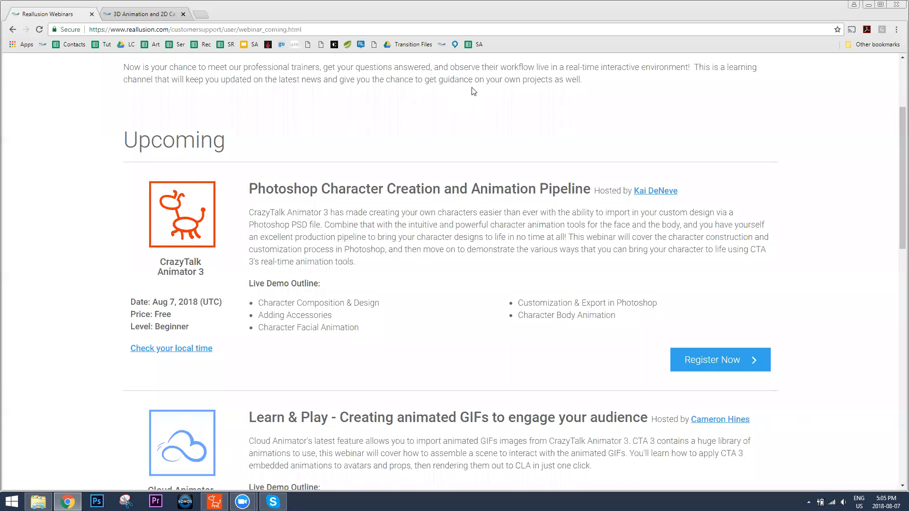
Close the webinars page and open the product registration page of the Reallusion member account
left_click(91, 14)
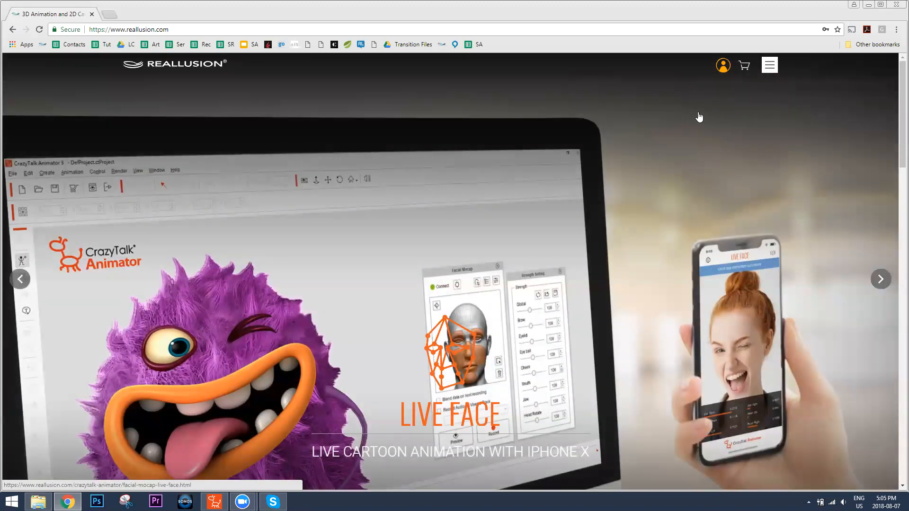
left_click(721, 66)
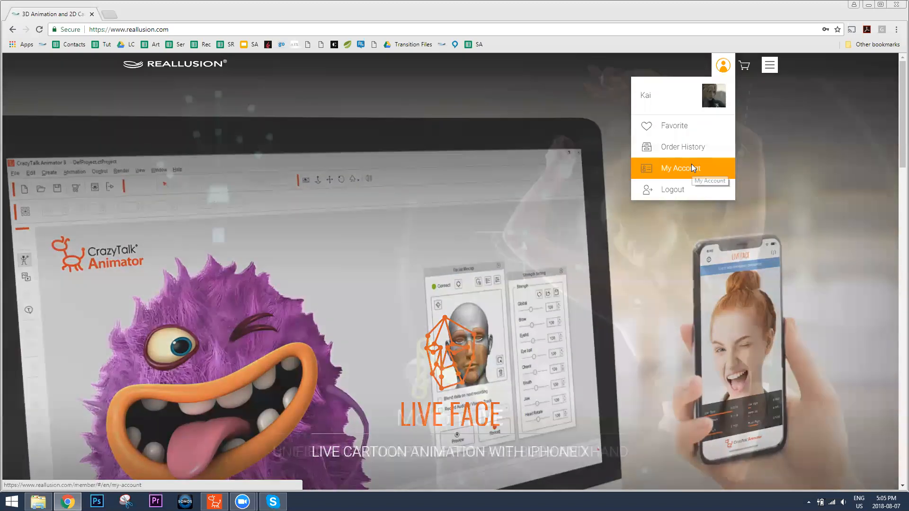
left_click(692, 168)
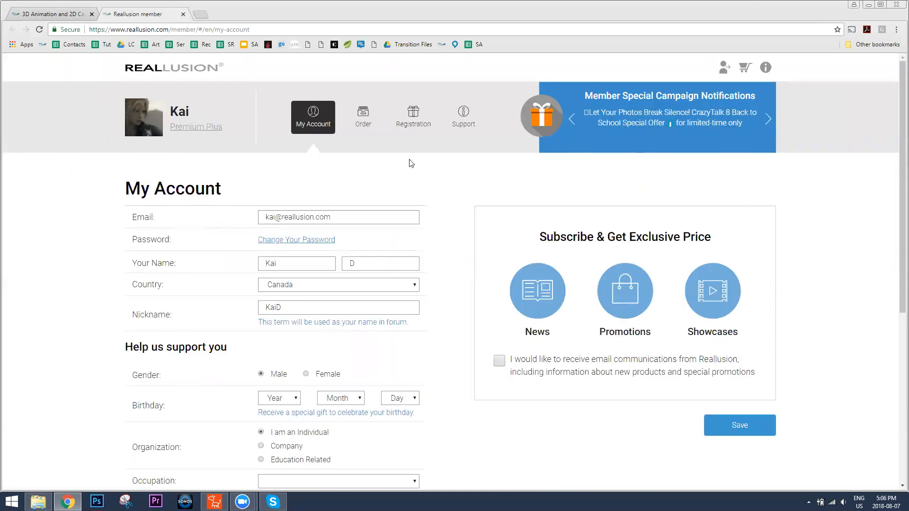
left_click(413, 118)
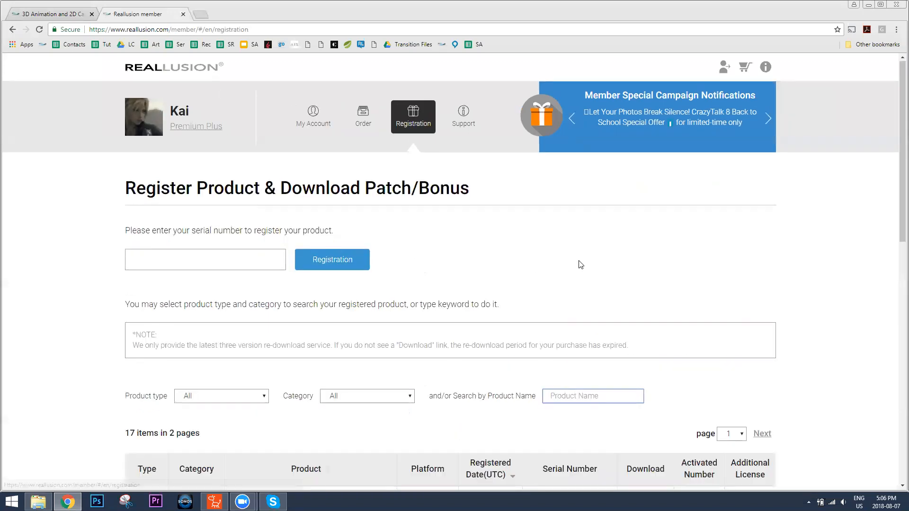
Find CrazyTalk Animator 3 Pipeline (Windows Version) among the registered products and view its license activation details
scroll(580, 263, "down", 5)
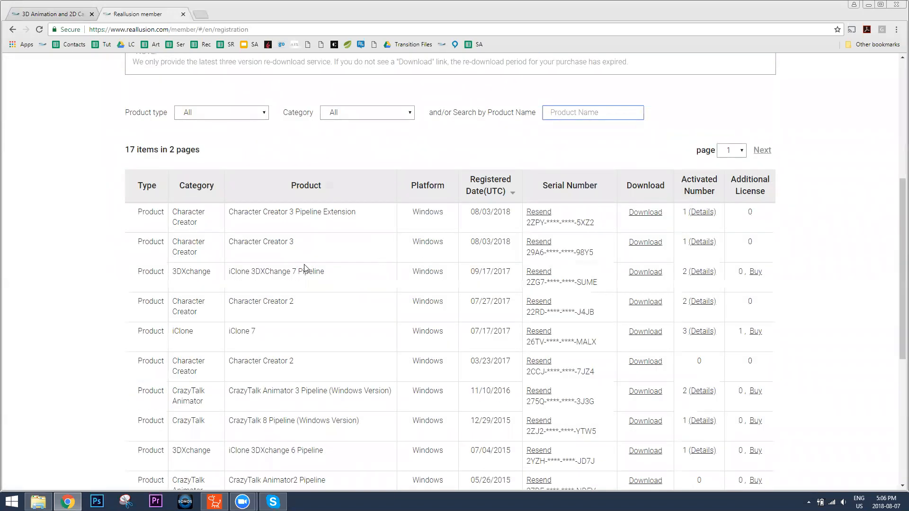
scroll(313, 313, "down", 1)
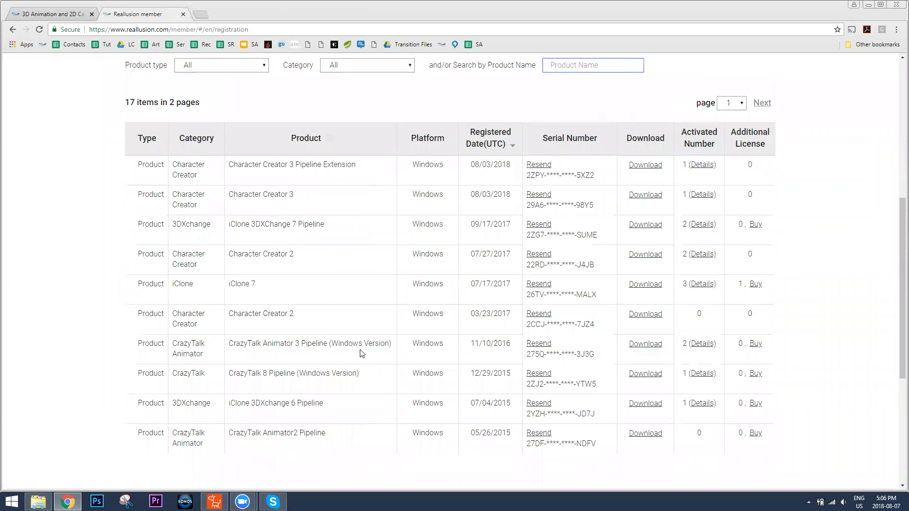
scroll(331, 307, "down", 2)
left_click_drag(256, 249, 375, 252)
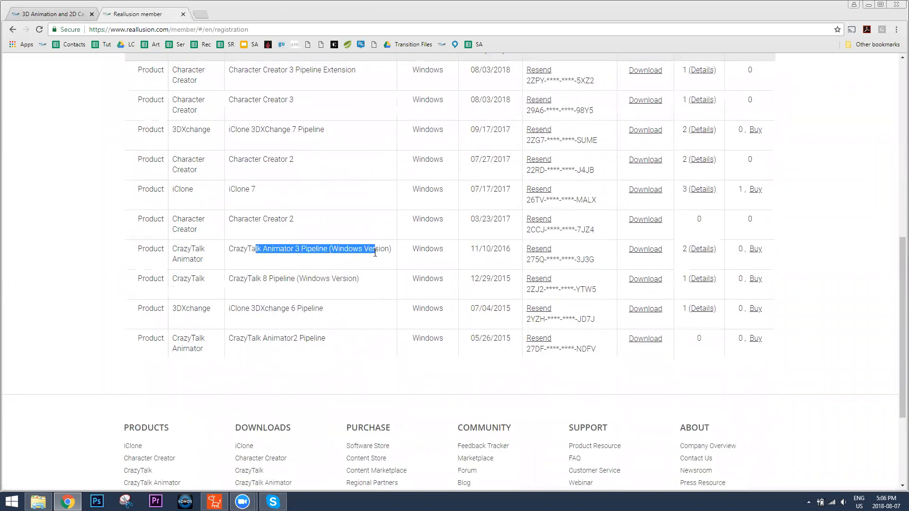
left_click(707, 249)
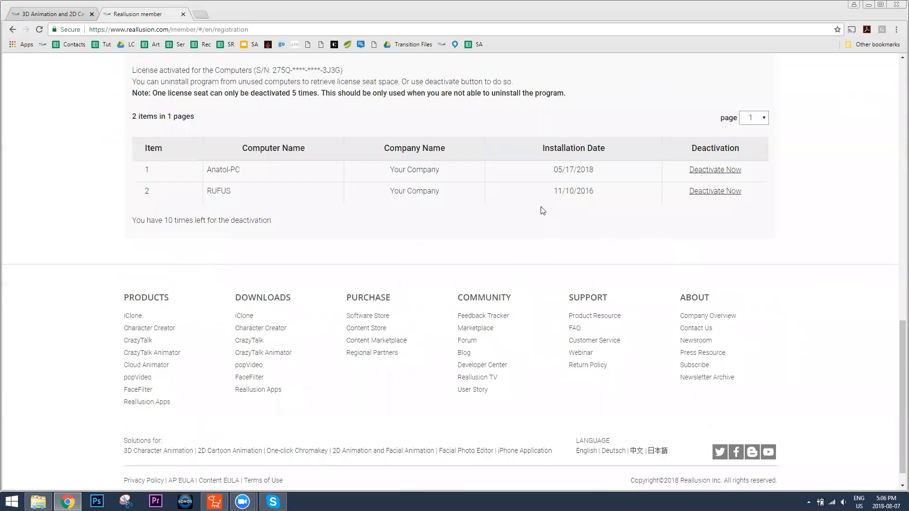
scroll(396, 215, "up", 3)
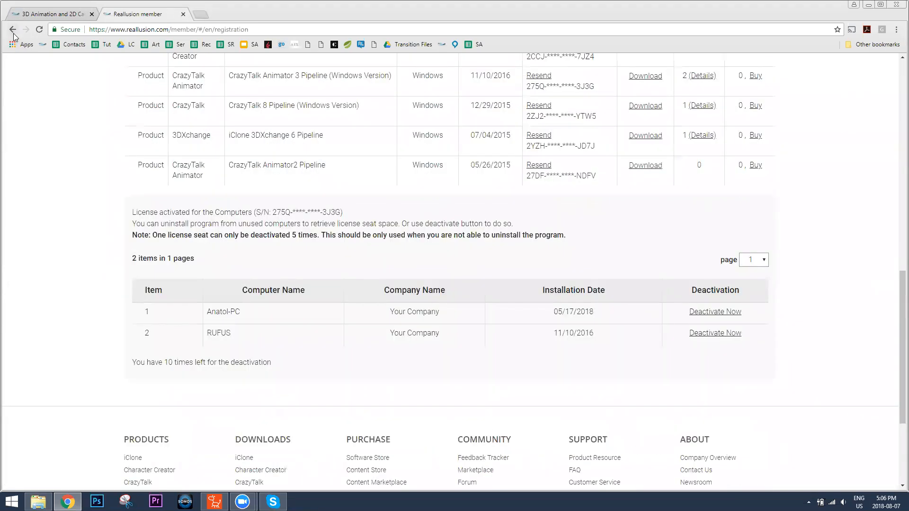
Reload the registered products list, open the downloads for CrazyTalk Animator 3 Pipeline (Windows Version) and show the Bonus section
left_click(13, 32)
scroll(426, 118, "down", 1)
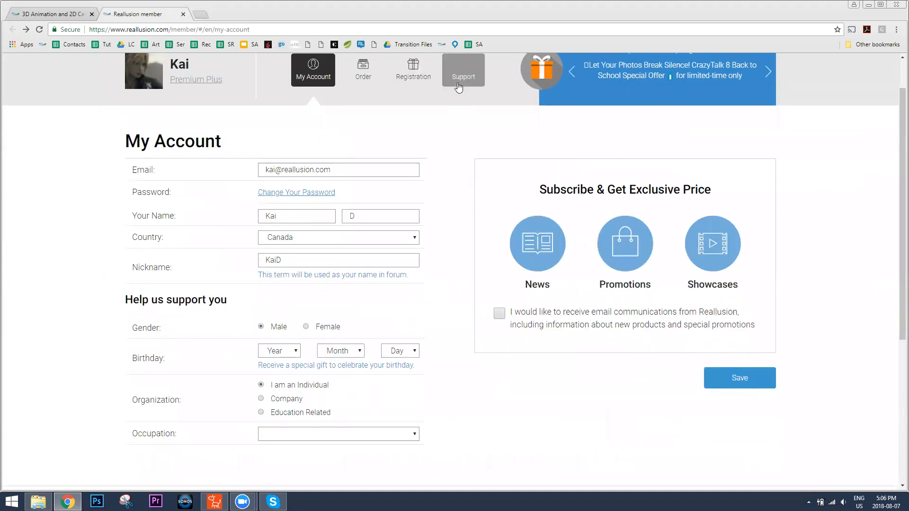
left_click(422, 77)
scroll(542, 223, "down", 7)
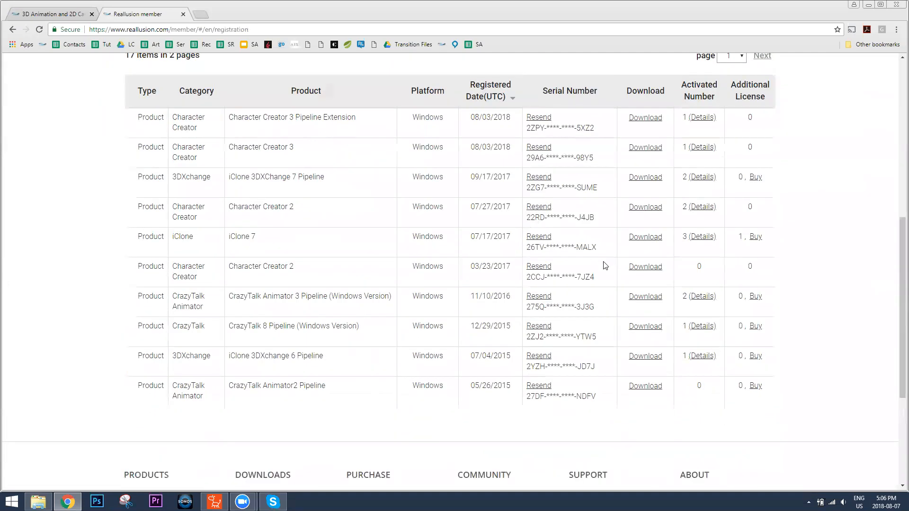
scroll(602, 265, "down", 2)
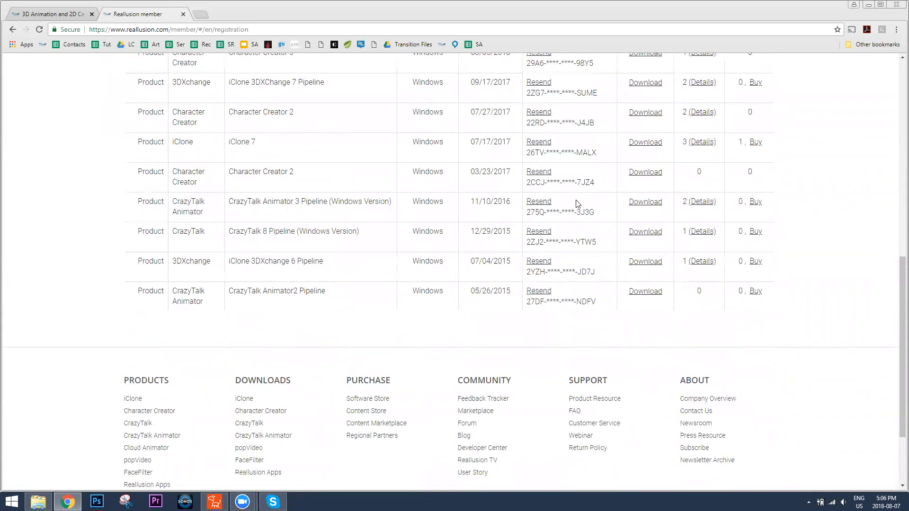
left_click(659, 202)
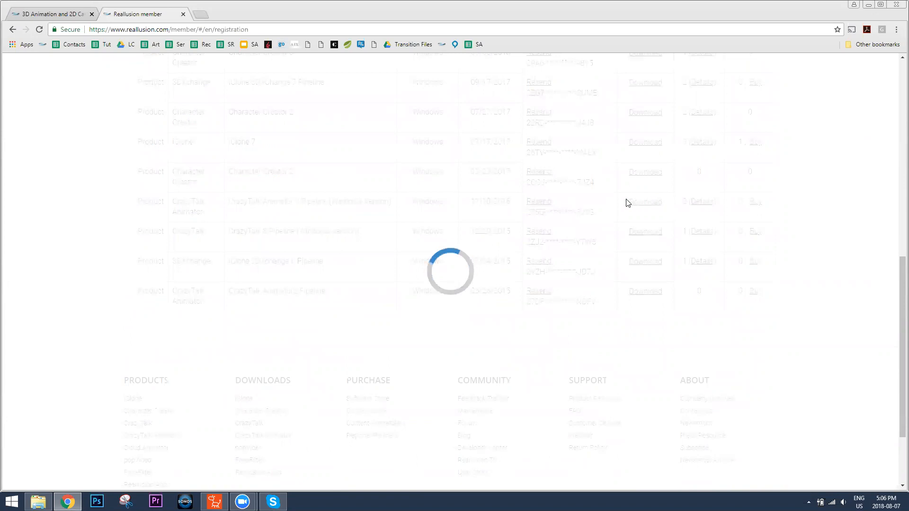
scroll(725, 228, "down", 5)
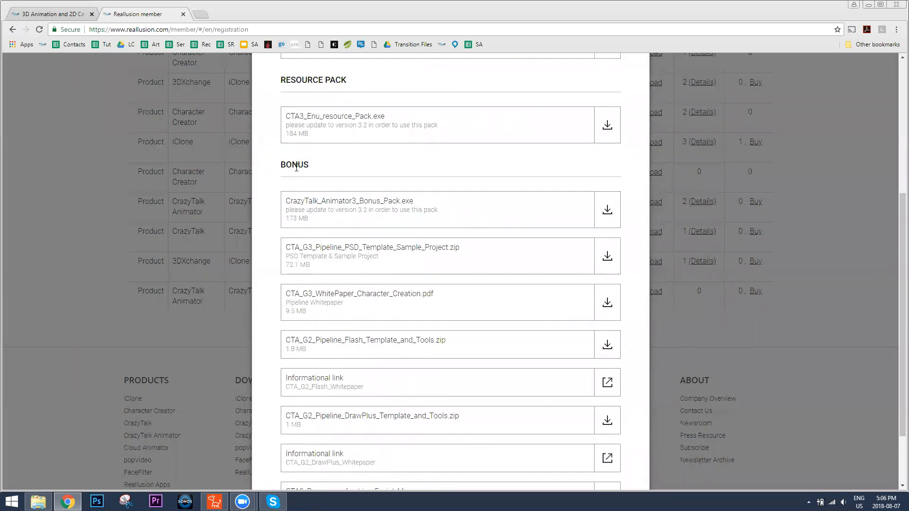
Review the Bonus downloads for CrazyTalk Animator 3 Pipeline, including the PSD template and white paper, and close the download window
scroll(299, 168, "up", 1)
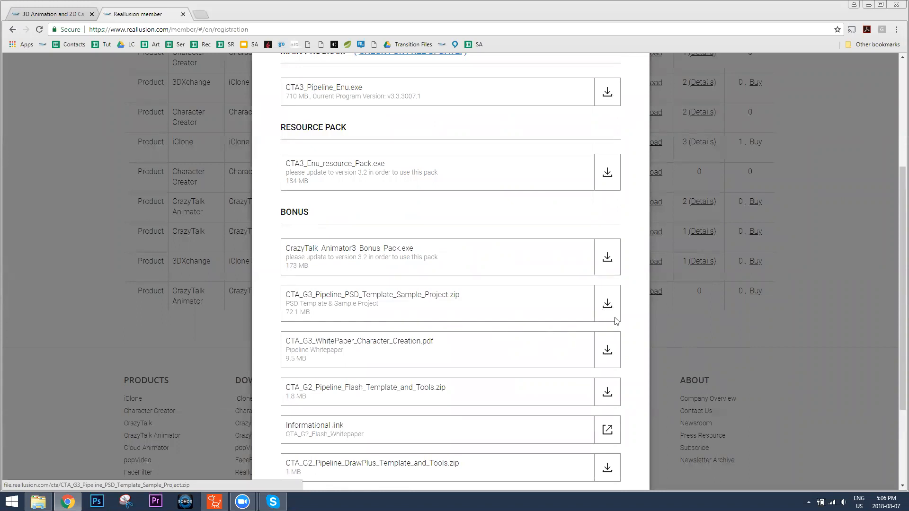
scroll(647, 313, "down", 3)
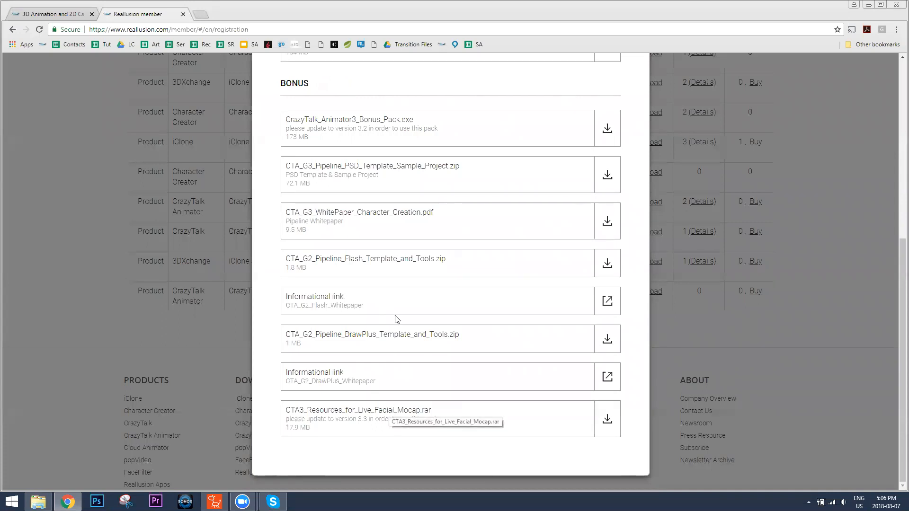
scroll(398, 236, "up", 4)
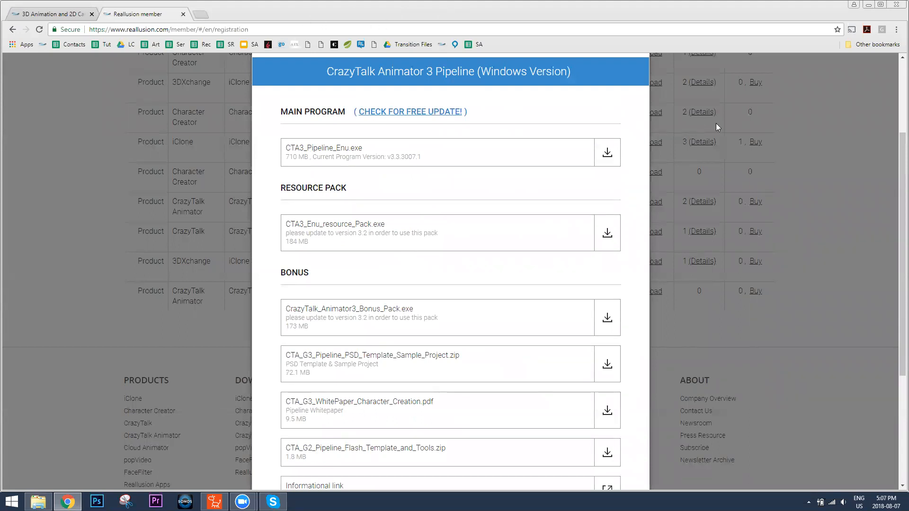
left_click(875, 182)
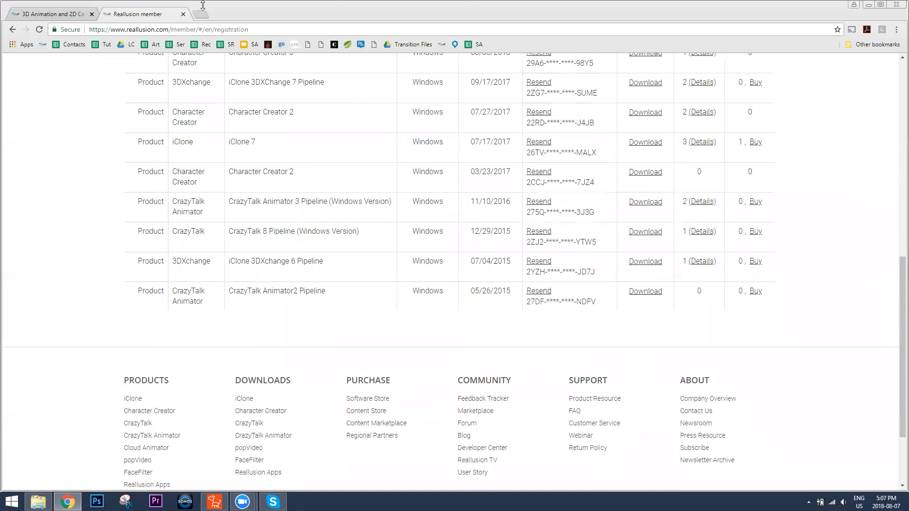
From the Reallusion home page, open the CrazyTalk Animator product page and its PSD Pipeline Feature page
left_click(72, 15)
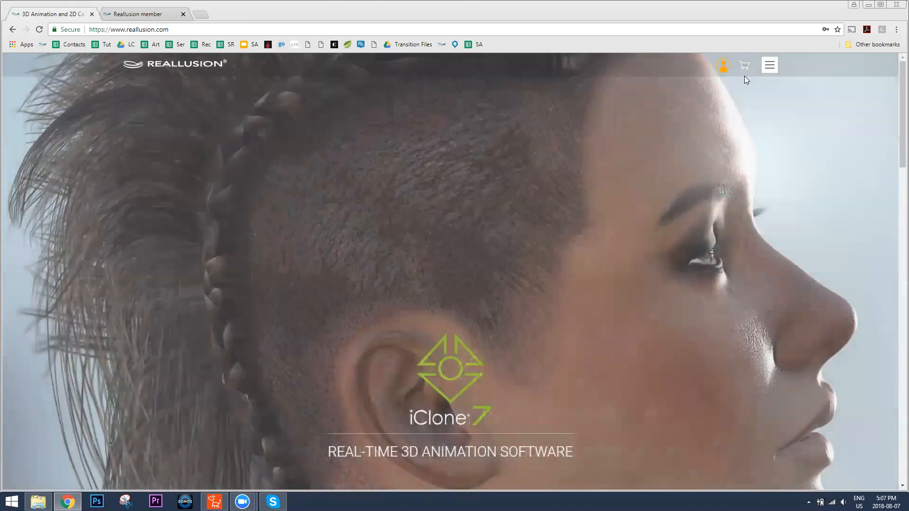
left_click(769, 65)
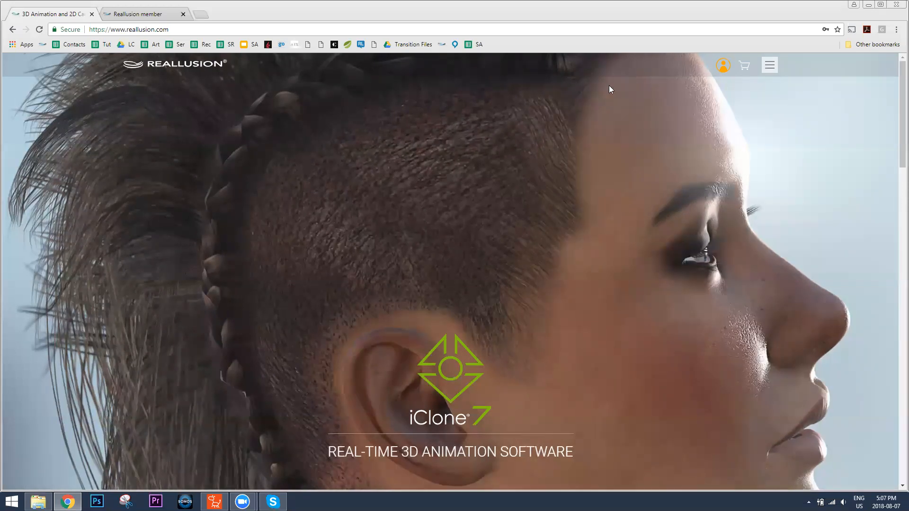
left_click(176, 141)
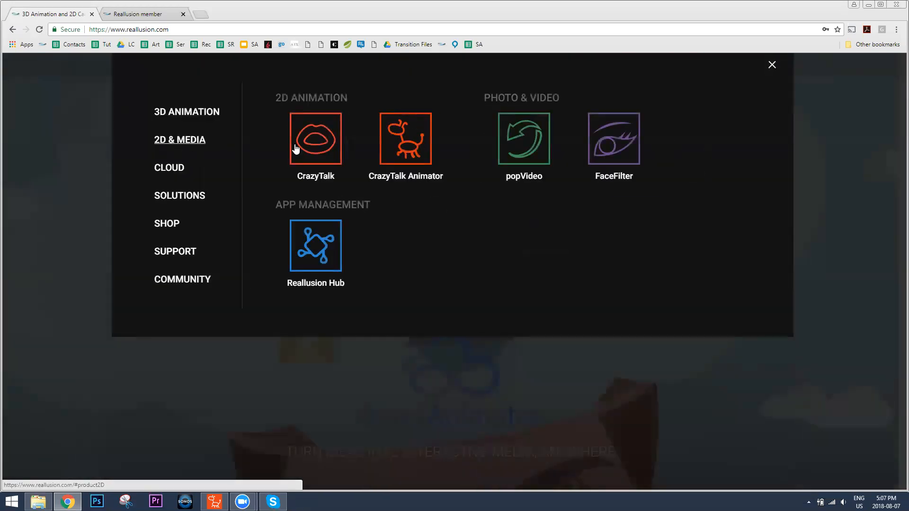
left_click(398, 138)
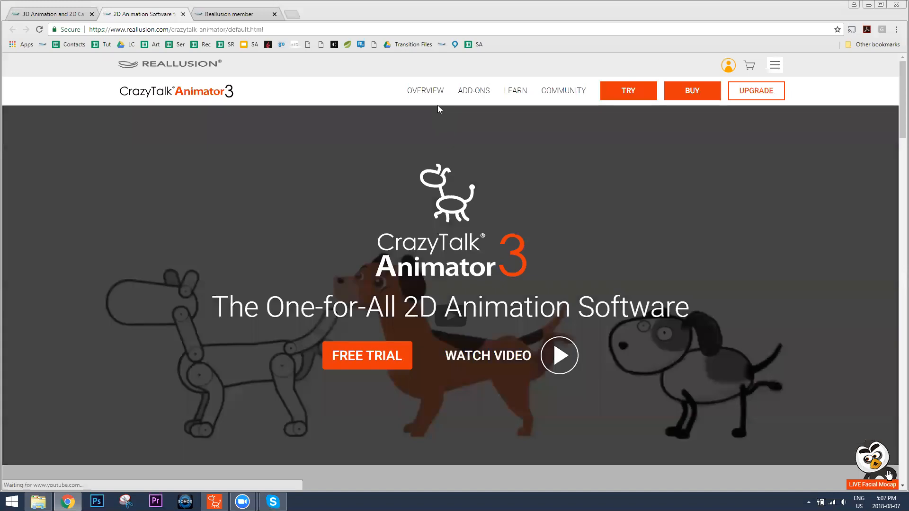
mouse_move(432, 91)
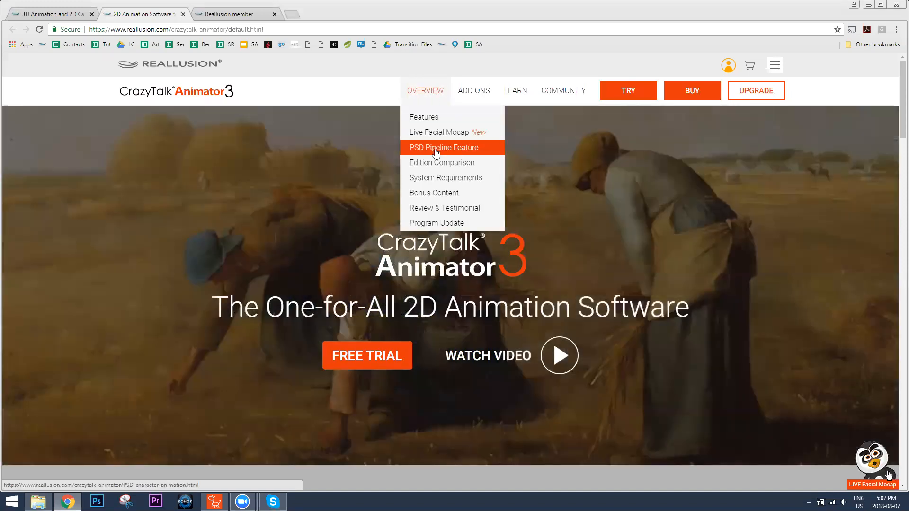
left_click(436, 149)
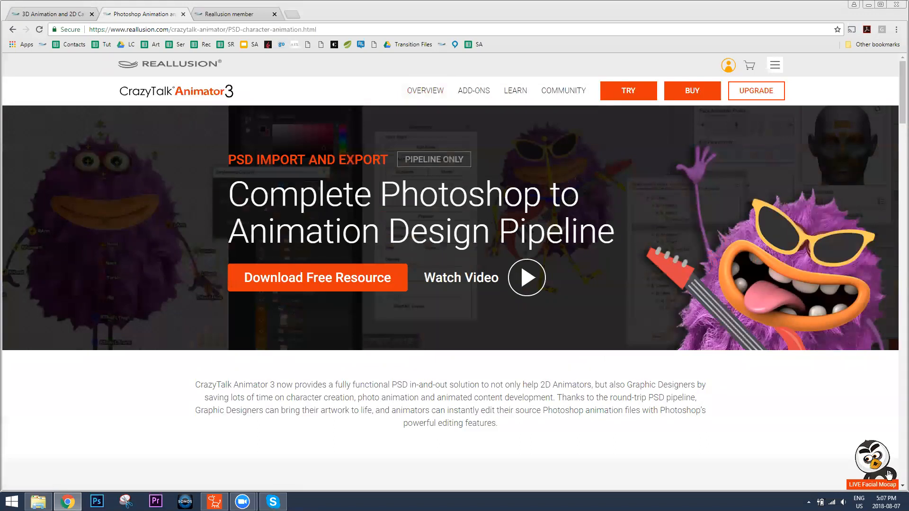
Open the free resource download page and show the G3 Character PSD Template with its trial and Pipeline user download options
left_click(319, 278)
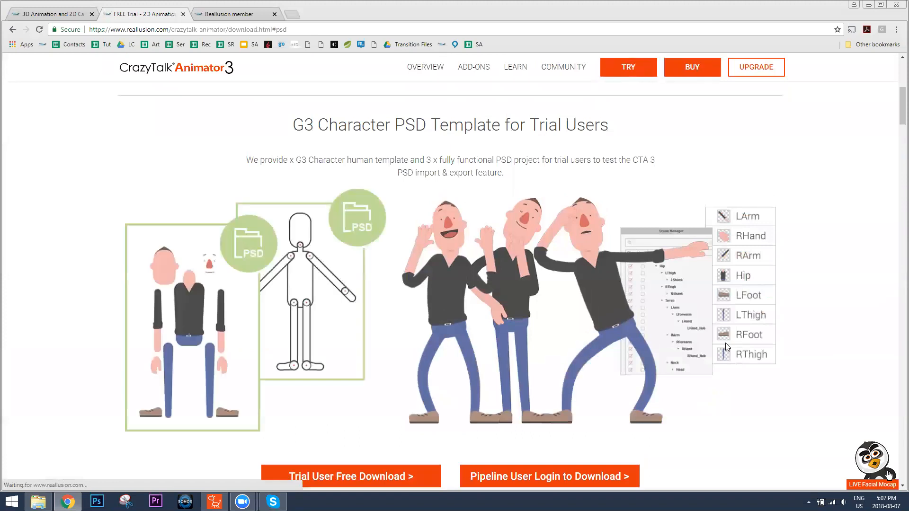
scroll(717, 345, "down", 4)
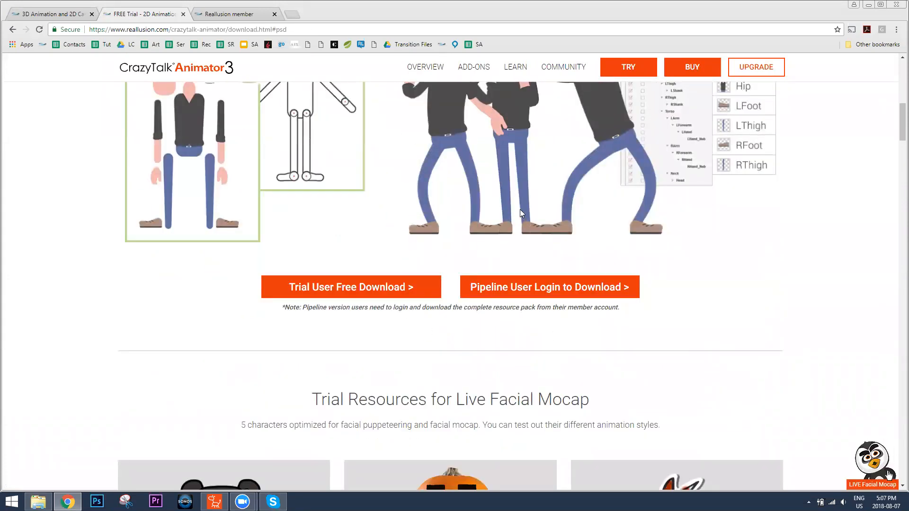
scroll(520, 211, "up", 4)
scroll(520, 211, "down", 5)
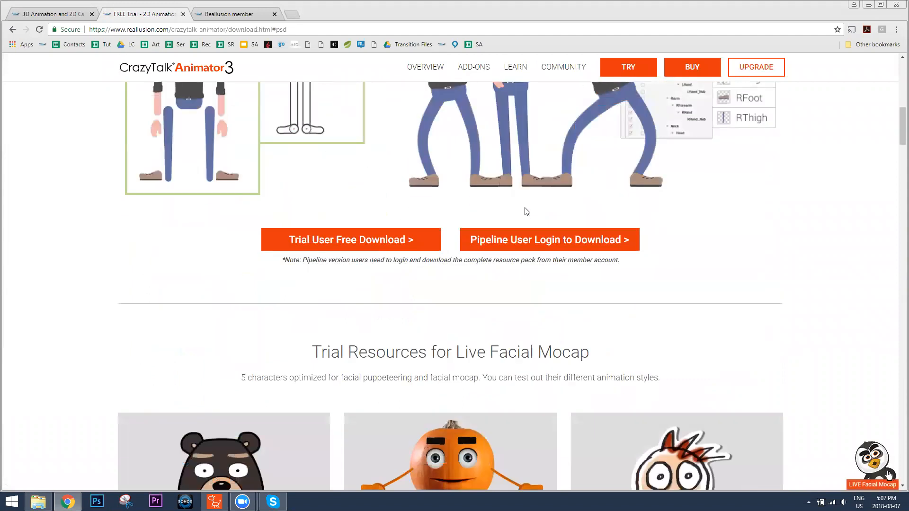
scroll(517, 212, "up", 5)
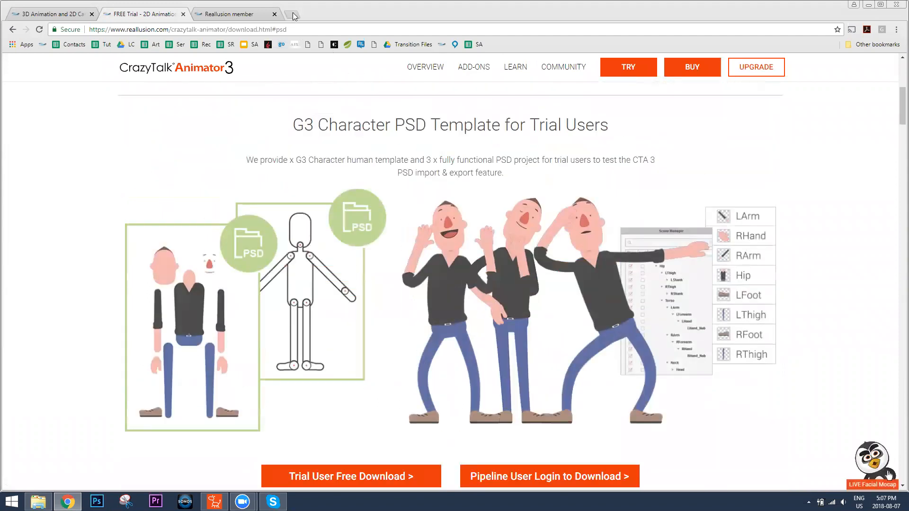
Open developer.reallusion.com in a new tab and highlight the Developer Center's web address
left_click(292, 15)
type("developer.reallusion.com")
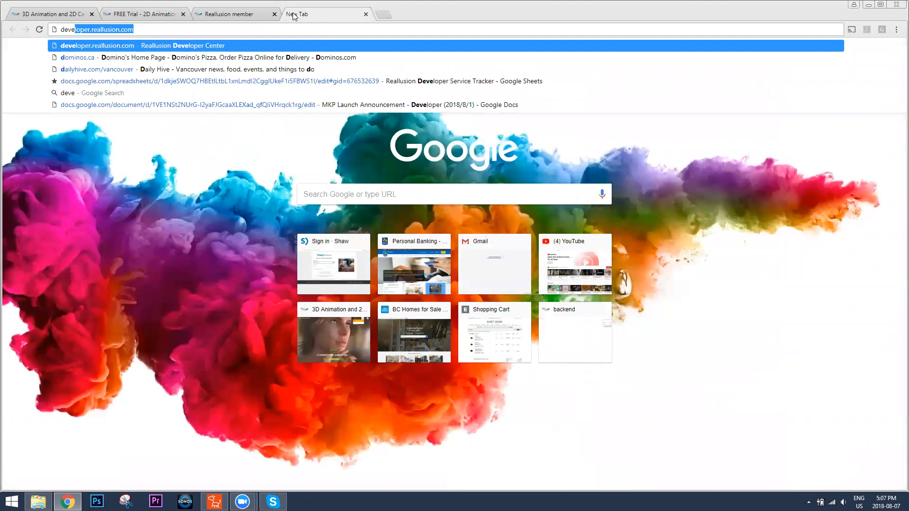
key("Return")
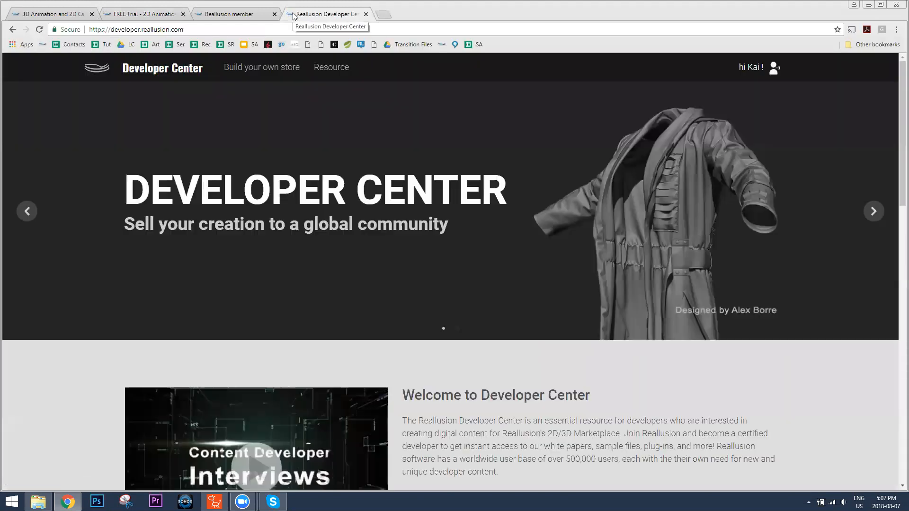
left_click(246, 29)
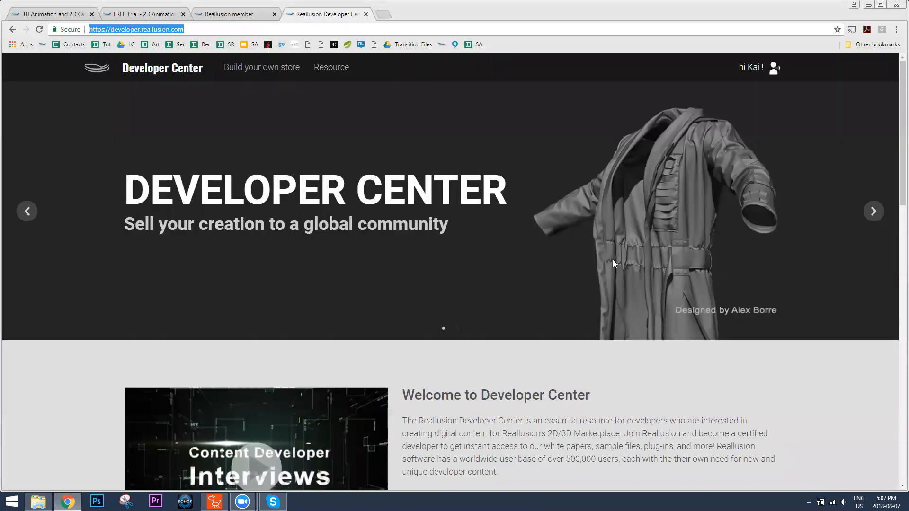
left_click(830, 417)
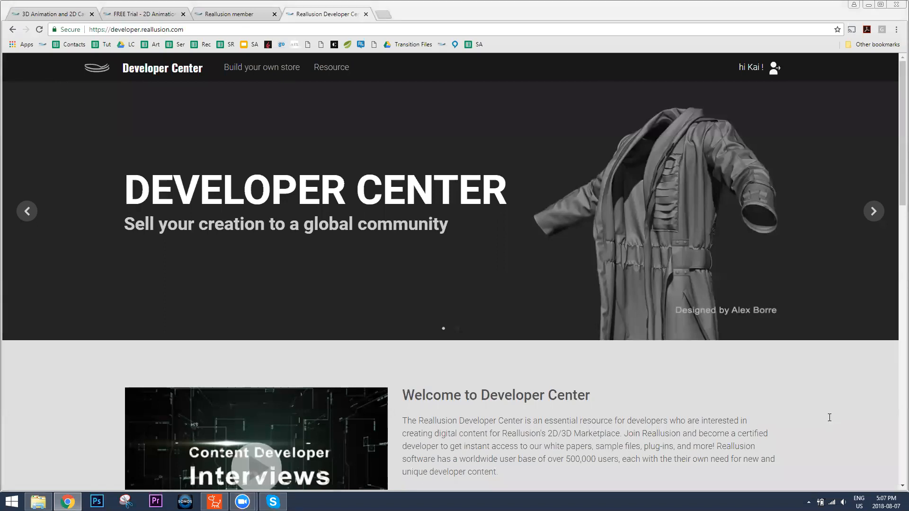
left_click(431, 11)
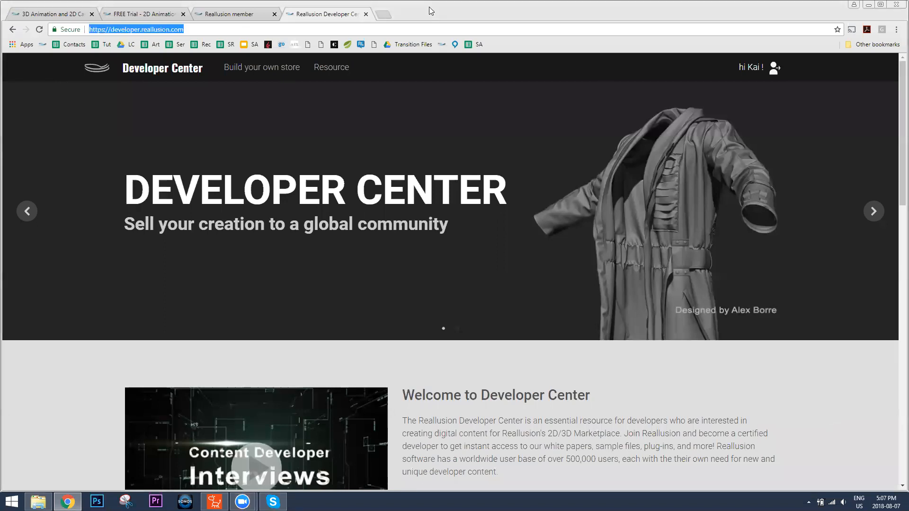
left_click(476, 92)
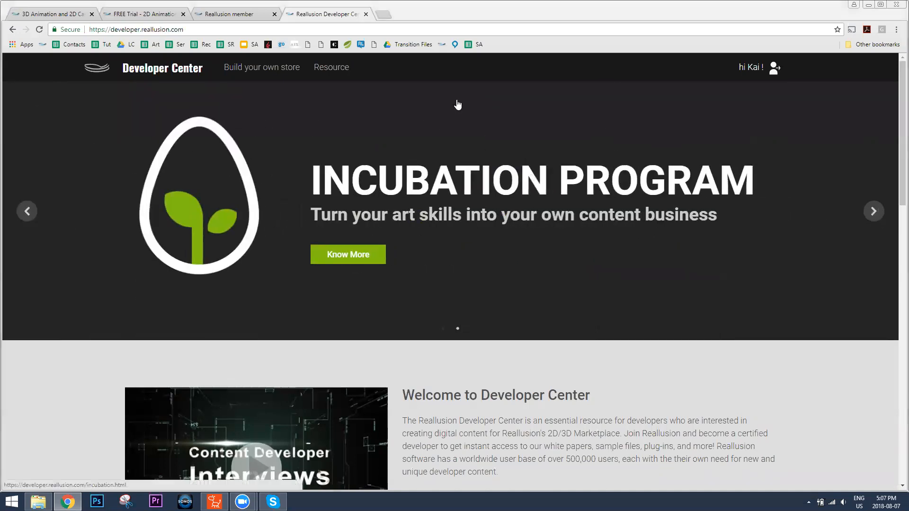
Open city.reallusion.com in a new tab and enter the Marketplace's 2D Content section for CrazyTalk Animator
left_click(383, 16)
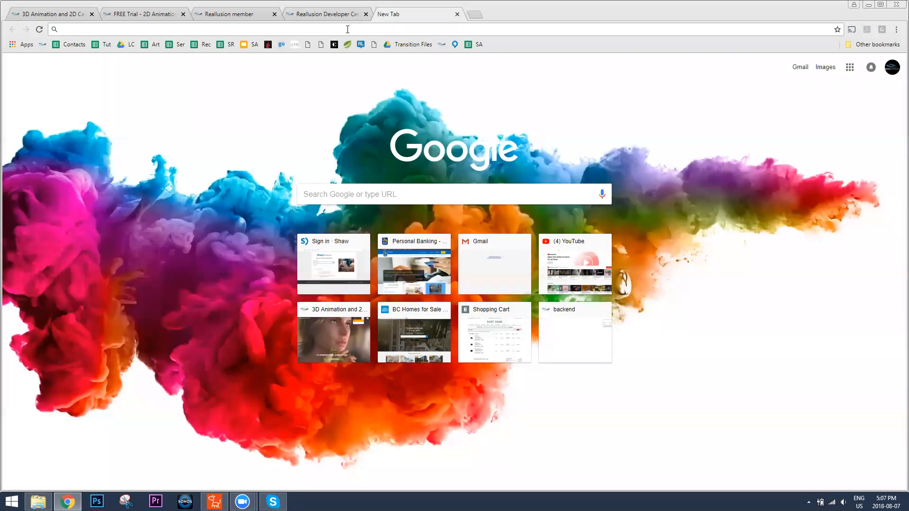
type("city.reallusion.com")
key("Return")
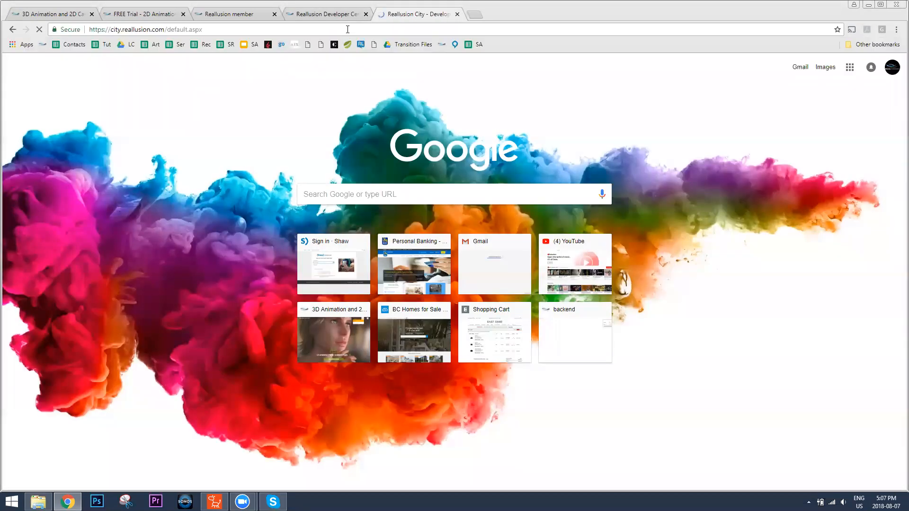
left_click(452, 110)
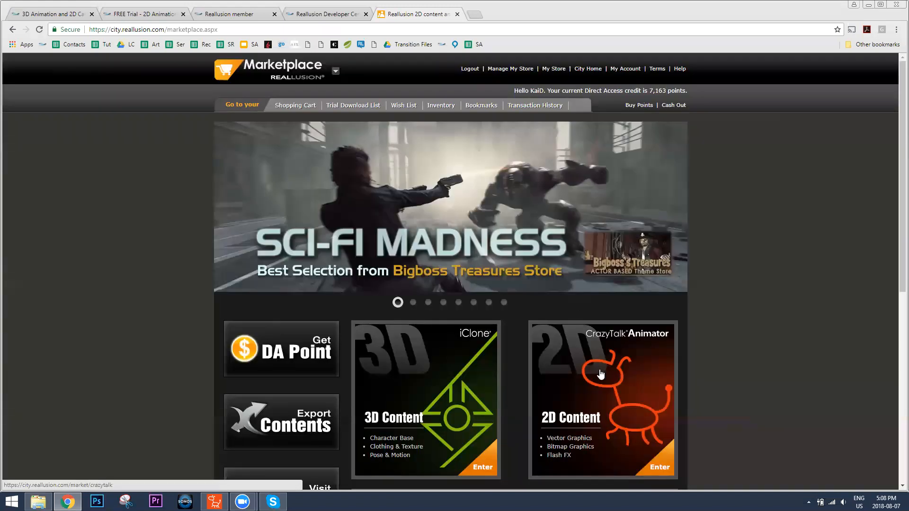
left_click(601, 375)
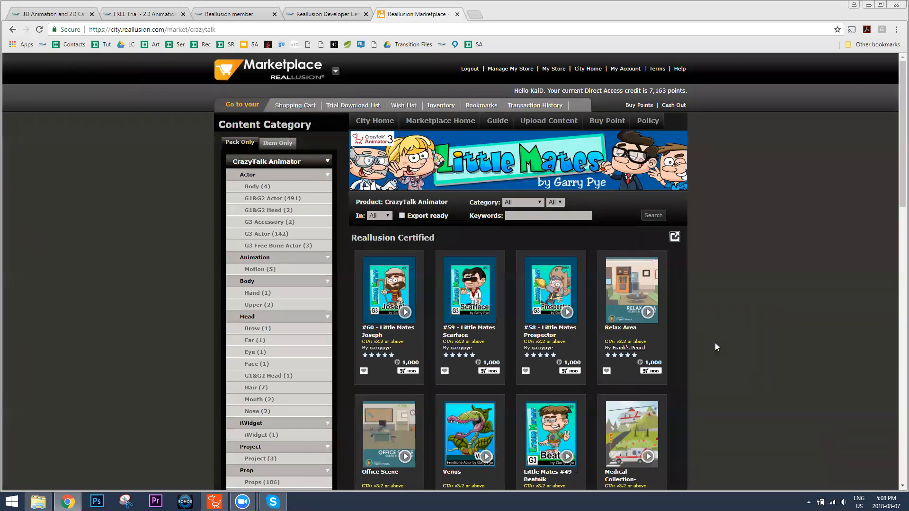
Browse the Reallusion Certified and Best Seller content packs for CrazyTalk Animator in the Marketplace
scroll(739, 251, "down", 9)
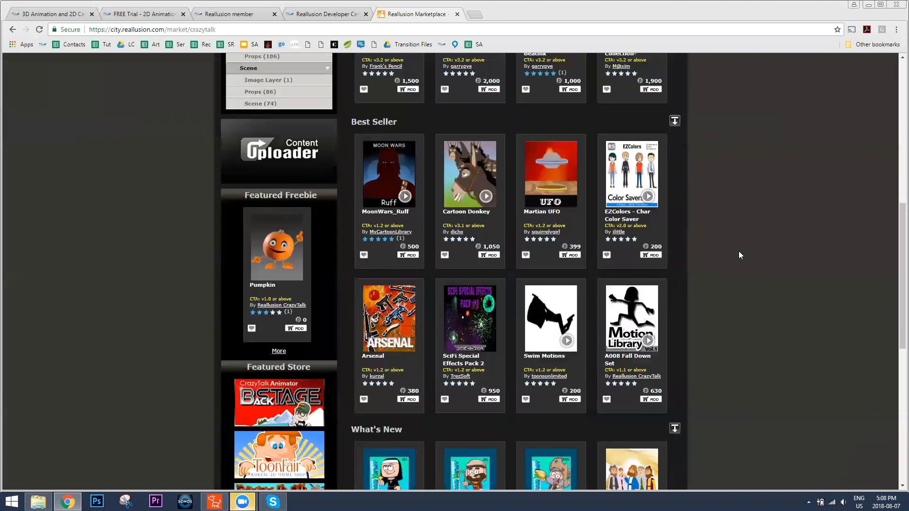
scroll(740, 255, "up", 5)
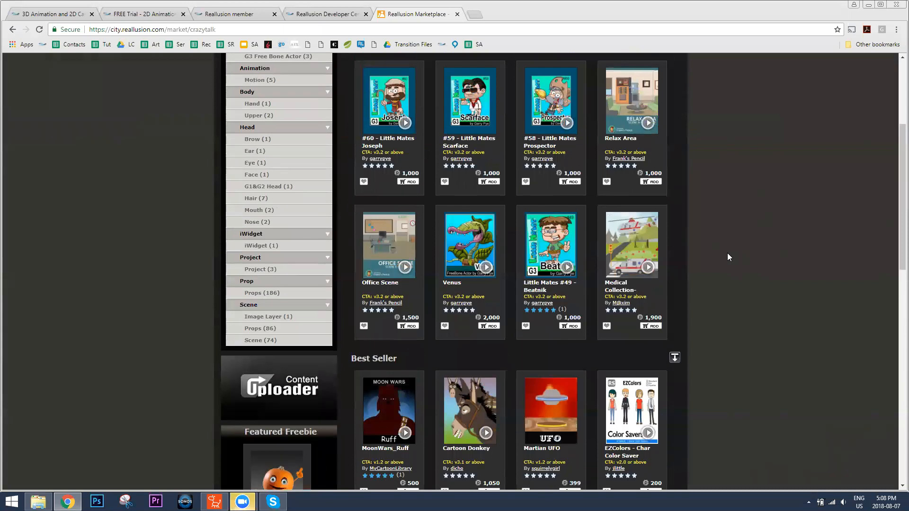
scroll(728, 257, "up", 2)
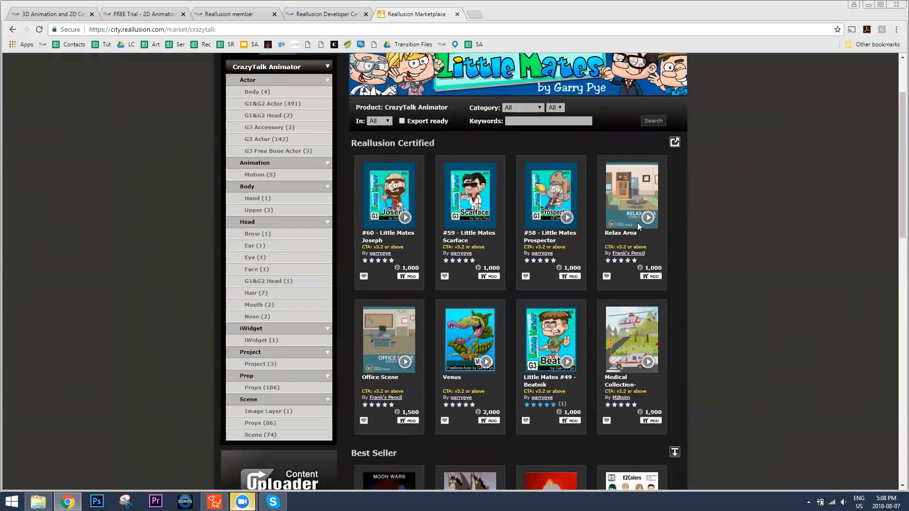
scroll(665, 305, "down", 4)
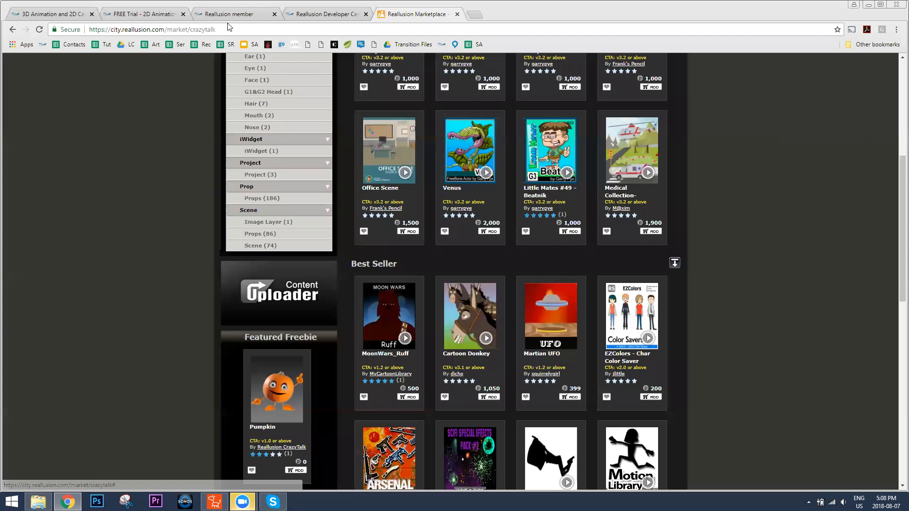
Highlight the Marketplace page's web address and close the Marketplace tab
left_click(229, 29)
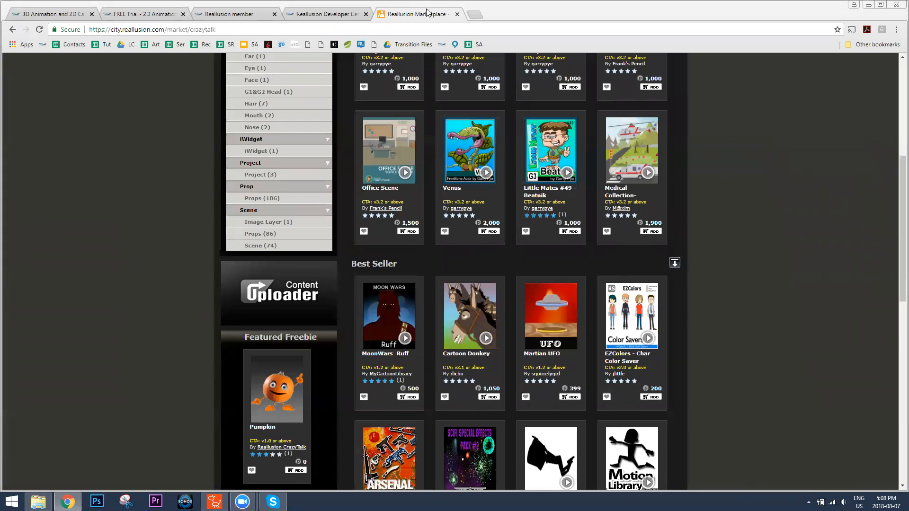
left_click(473, 14)
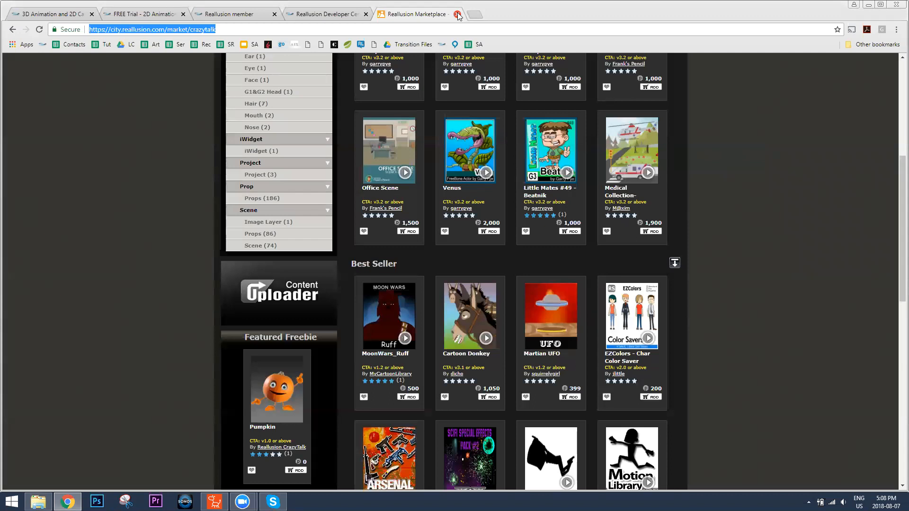
left_click(458, 15)
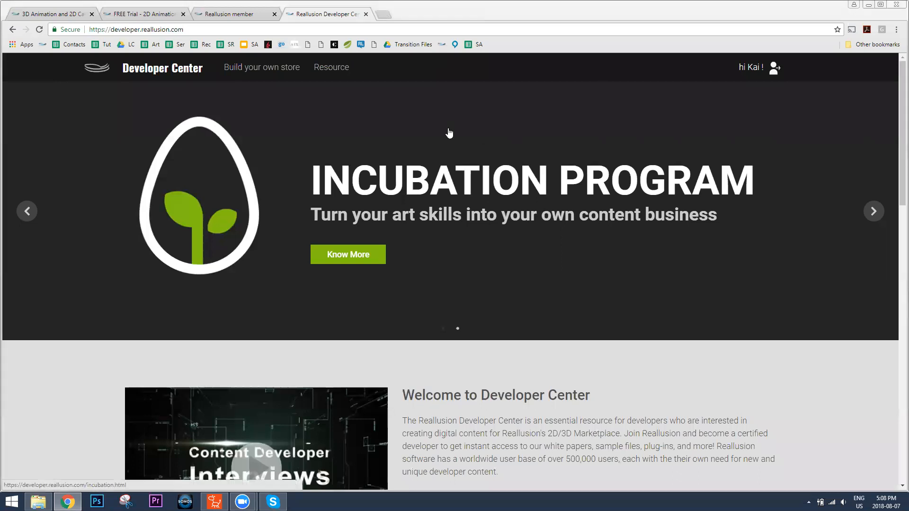
Open the Developer Center's CrazyTalk Animator resources and show the white paper and tutorial links for designing G3 characters from PSD files
mouse_move(330, 70)
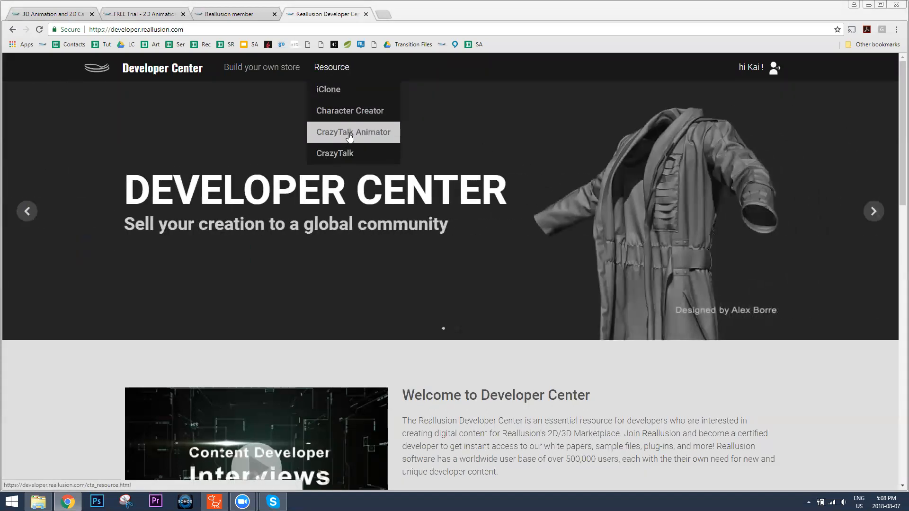
left_click(349, 133)
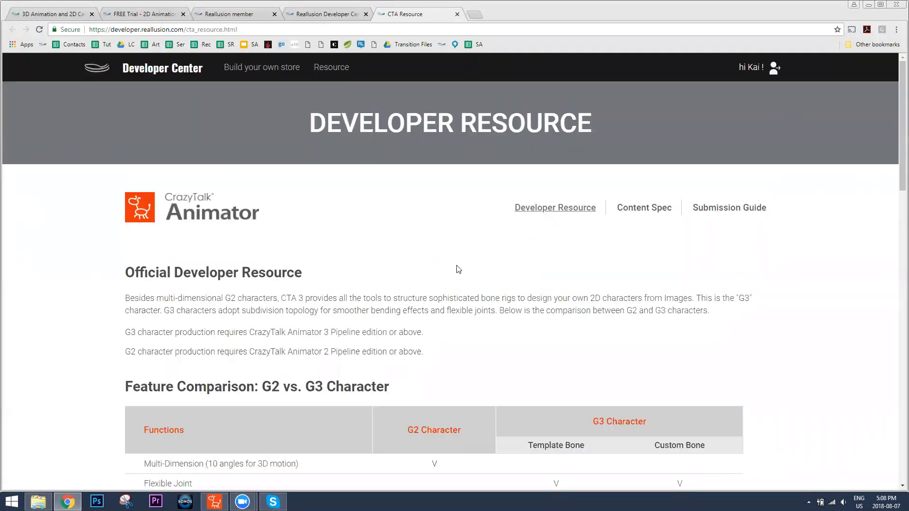
scroll(457, 270, "down", 2)
scroll(455, 272, "down", 2)
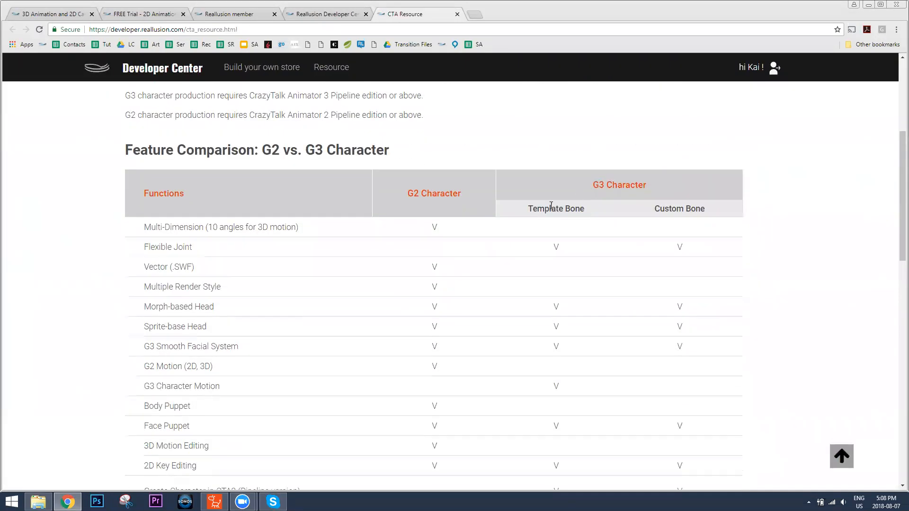
scroll(359, 270, "down", 7)
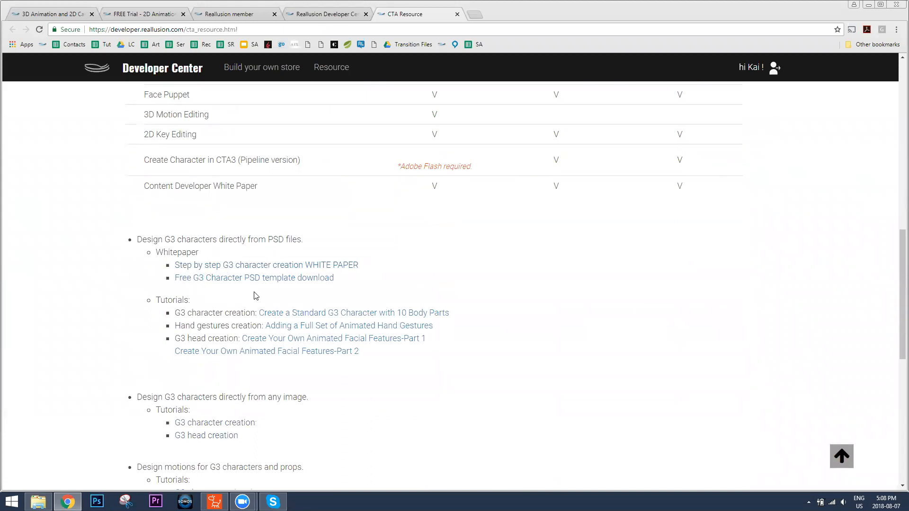
Close the Developer Center browser window and quit Skype to return to the CrazyTalk Animator 3 project
scroll(356, 209, "up", 6)
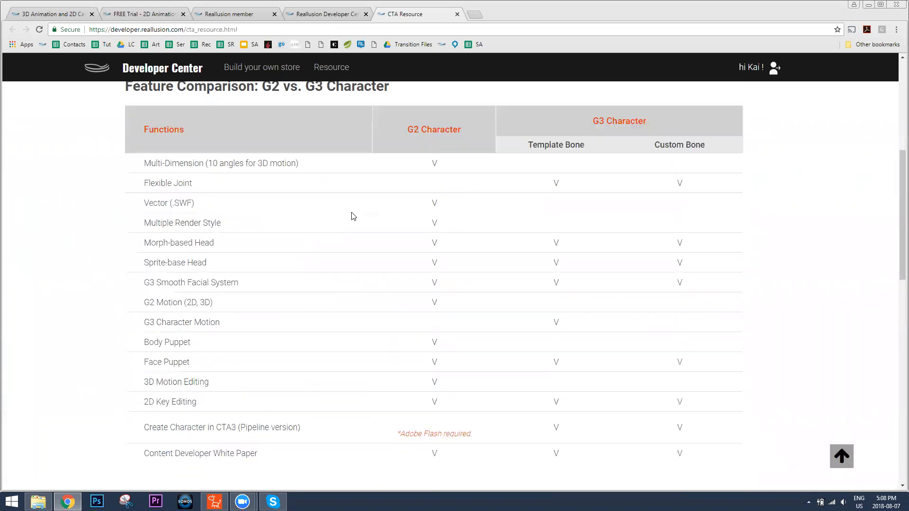
scroll(355, 218, "up", 6)
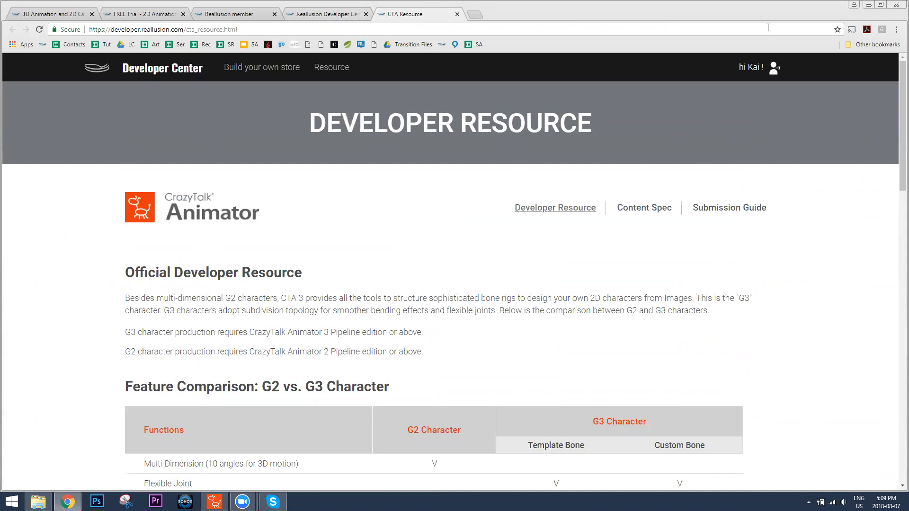
left_click(897, 5)
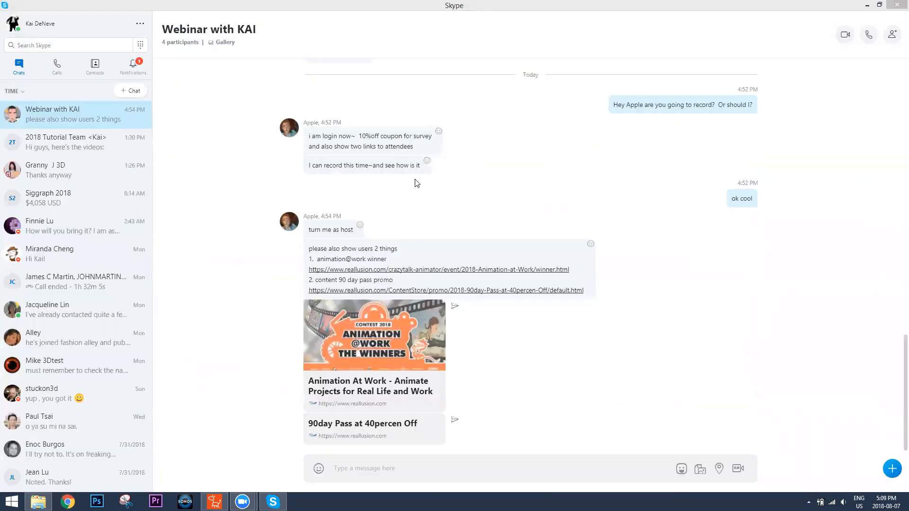
left_click(897, 5)
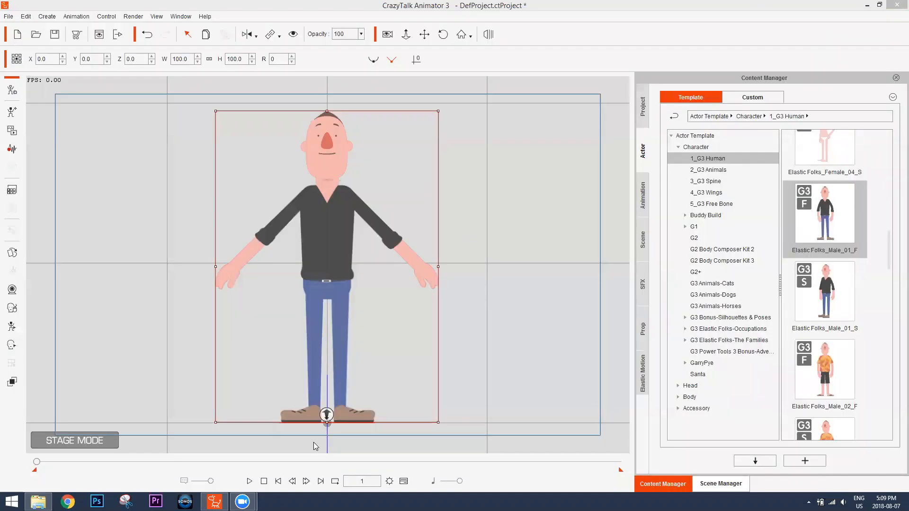
left_click(809, 502)
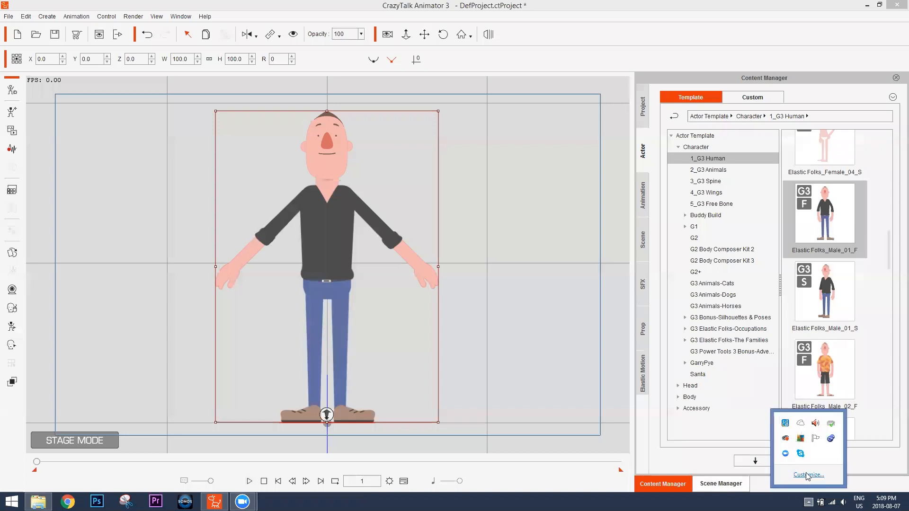
right_click(801, 454)
left_click(831, 451)
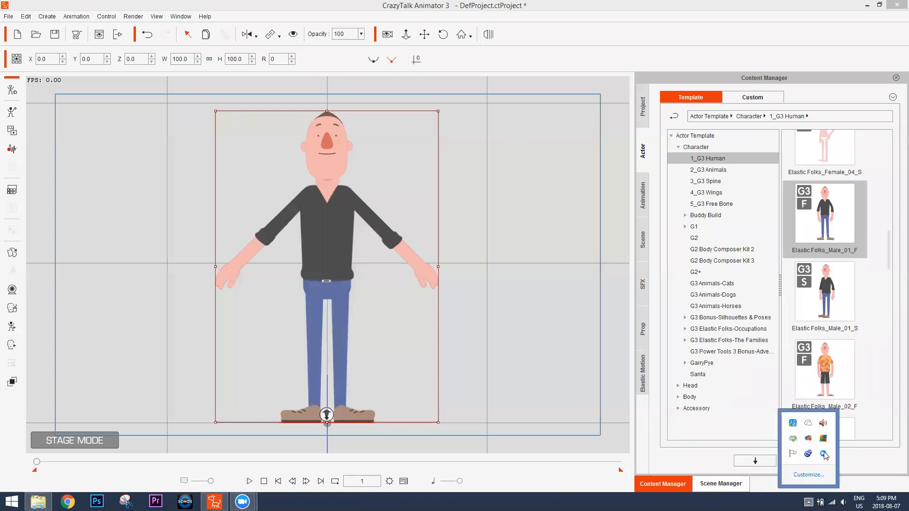
left_click(548, 9)
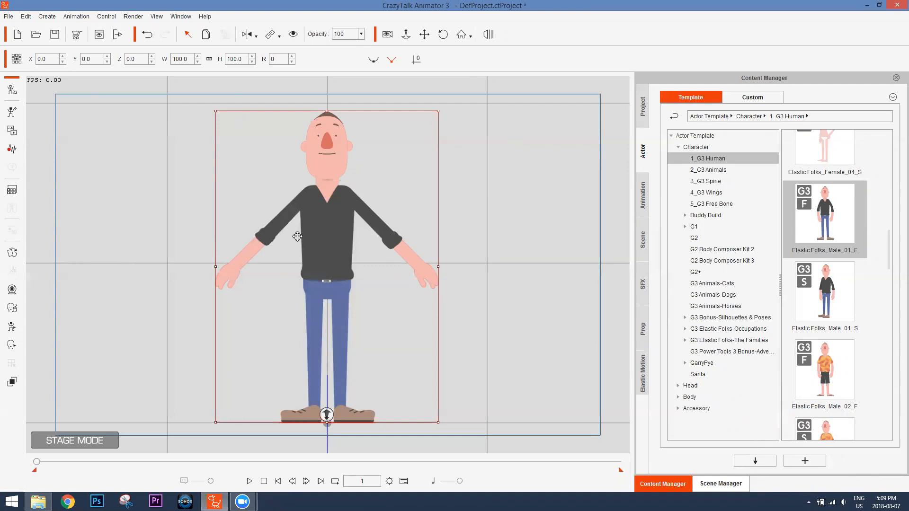
Open Human_Front_Simple_Template in Photoshop from the 01_Templates folder of the CTA_G3_Pipeline_PSD_Template_Sample_Project in CTA Templates
left_click(39, 502)
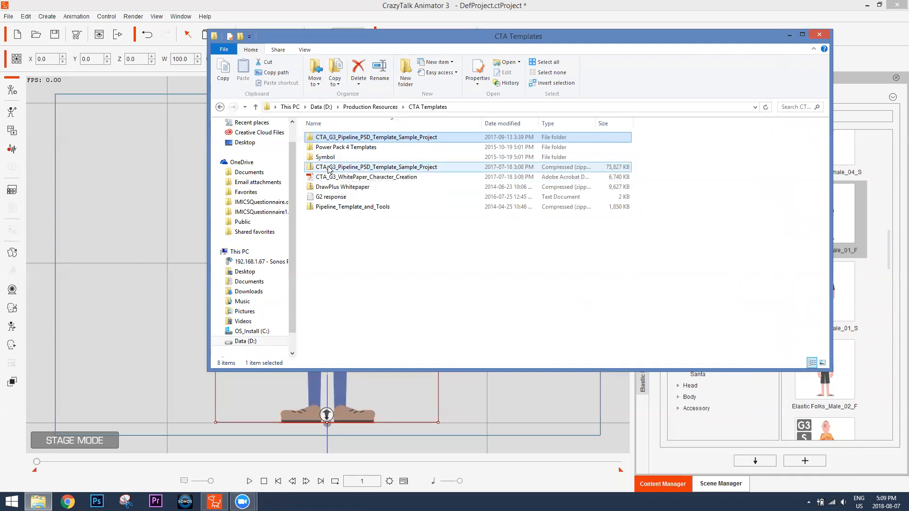
double_click(363, 138)
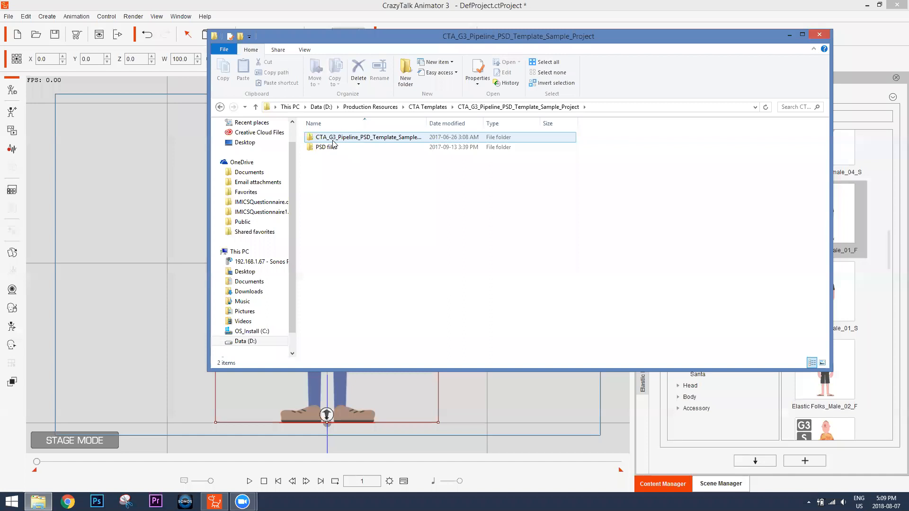
double_click(348, 139)
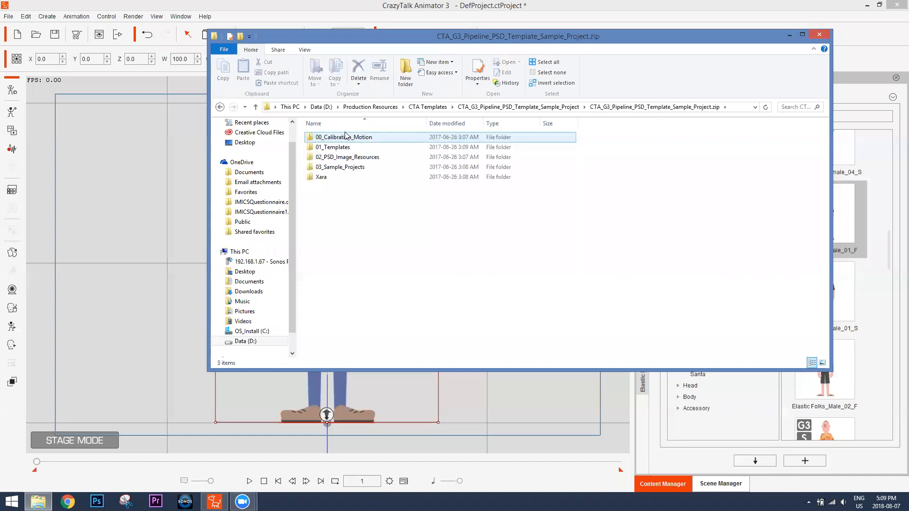
left_click(465, 107)
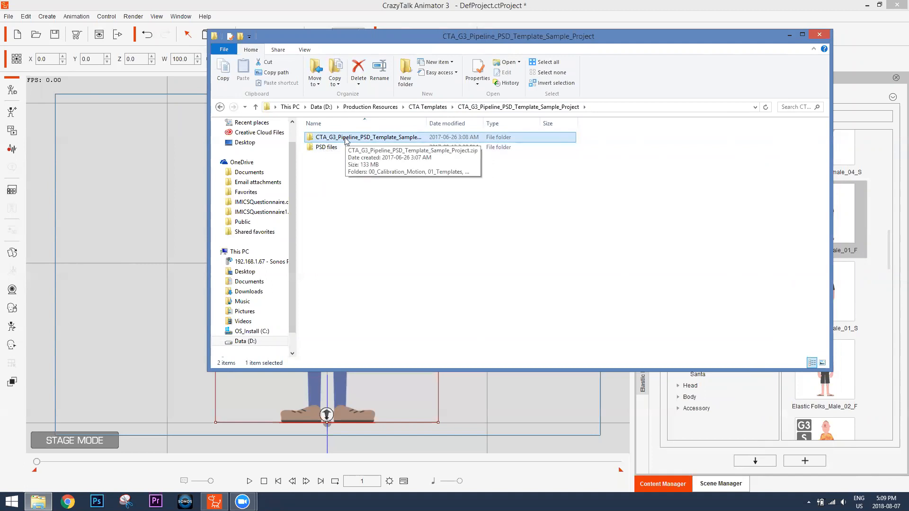
double_click(345, 139)
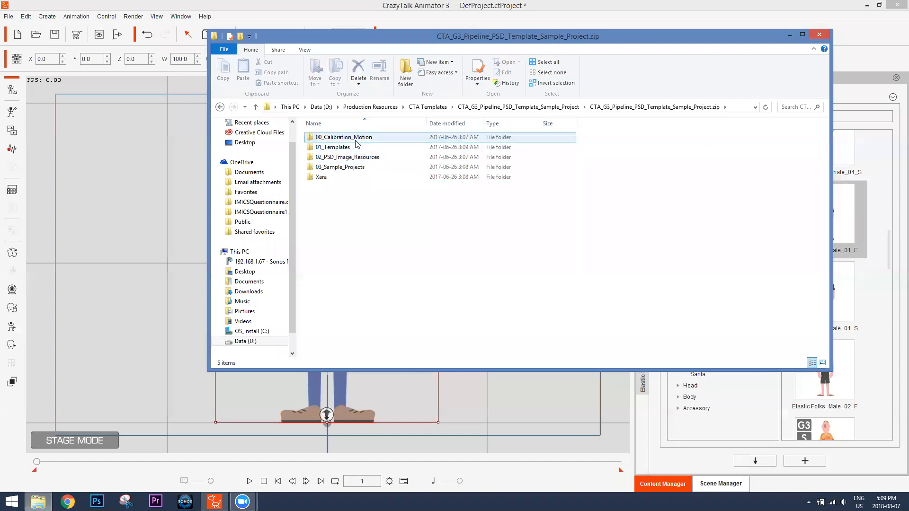
double_click(341, 148)
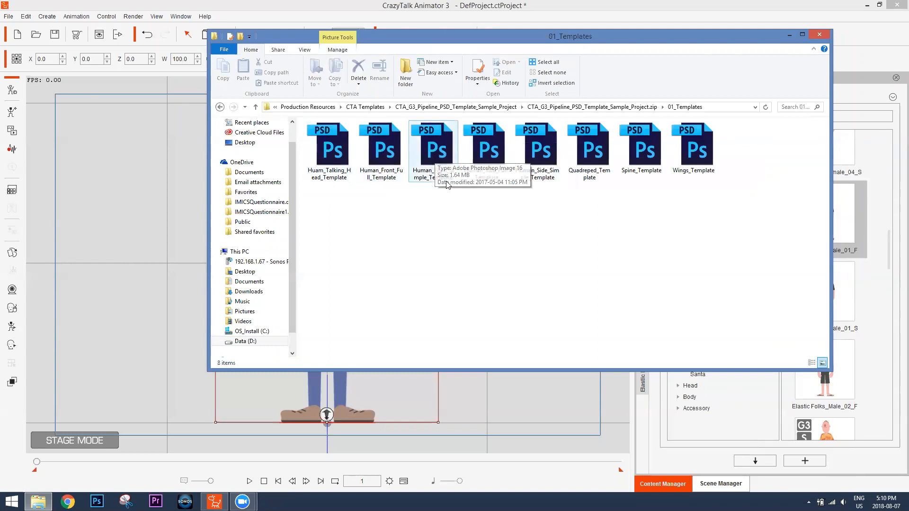
left_click(444, 148)
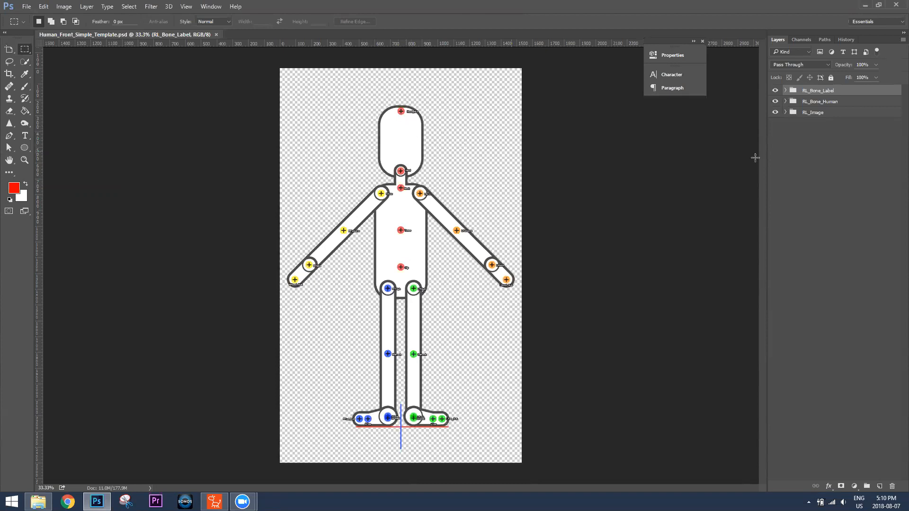
Examine the bone labels of the RL_Bone_Label group, toggle the group's visibility to leave it hidden, and collapse it
left_click(785, 90)
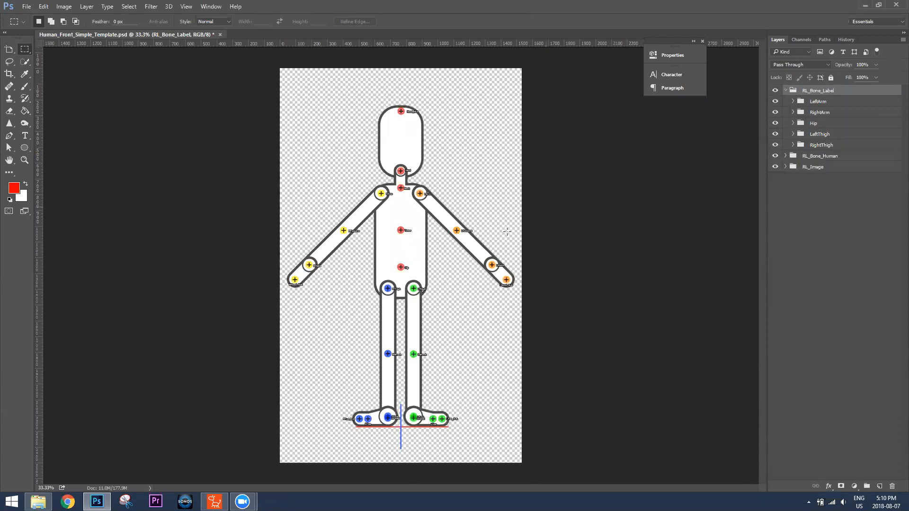
scroll(511, 249, "up", 5)
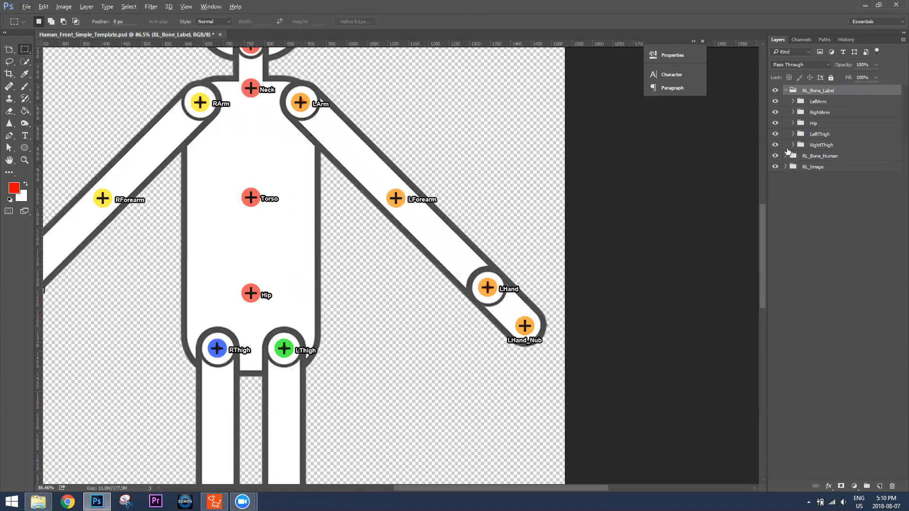
left_click(776, 91)
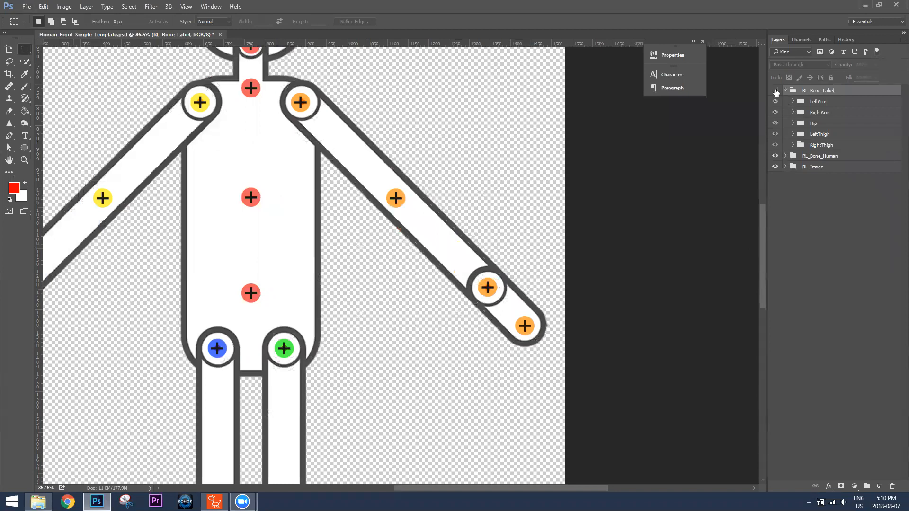
left_click(776, 90)
left_click(775, 91)
left_click(776, 91)
left_click(775, 90)
left_click(786, 90)
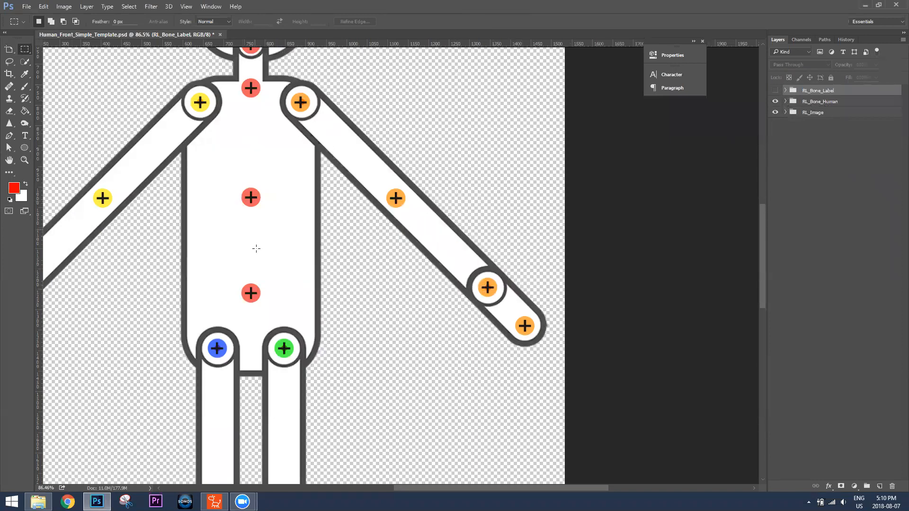
Toggle the RL_Bone_Human group to compare the bone markers with the body shapes, and leave it hidden
left_click(775, 102)
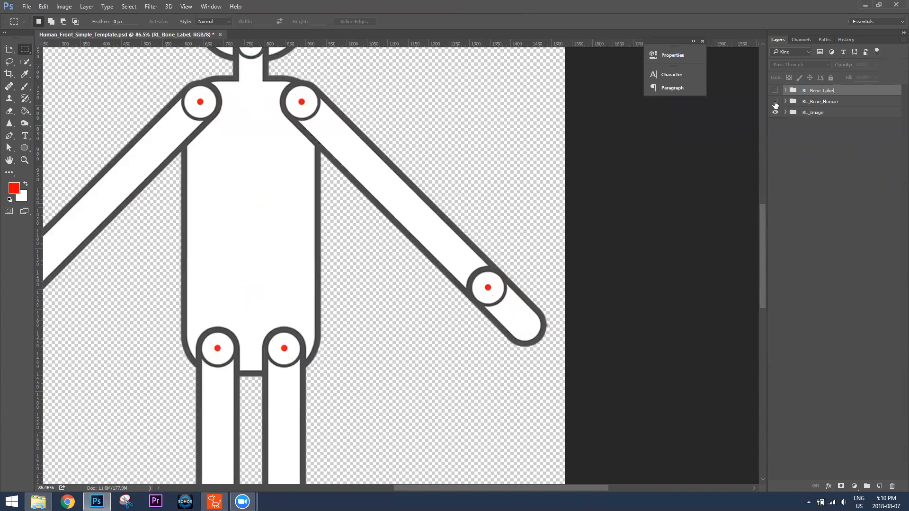
left_click(775, 102)
left_click(775, 102)
left_click(775, 102)
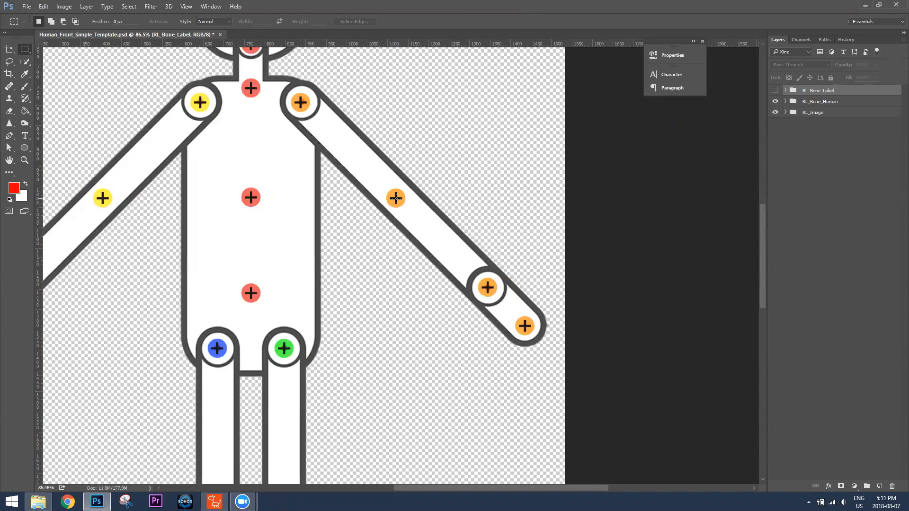
scroll(422, 209, "down", 2)
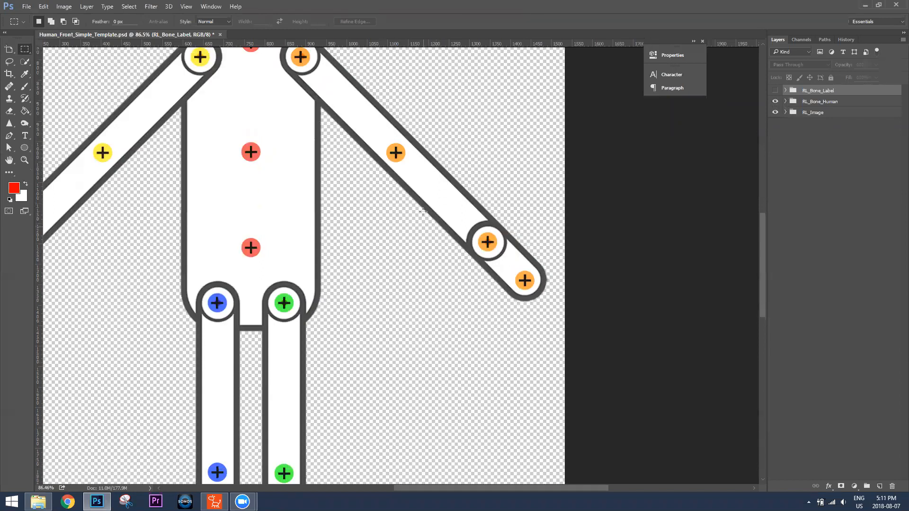
scroll(423, 211, "up", 6)
scroll(423, 212, "up", 3)
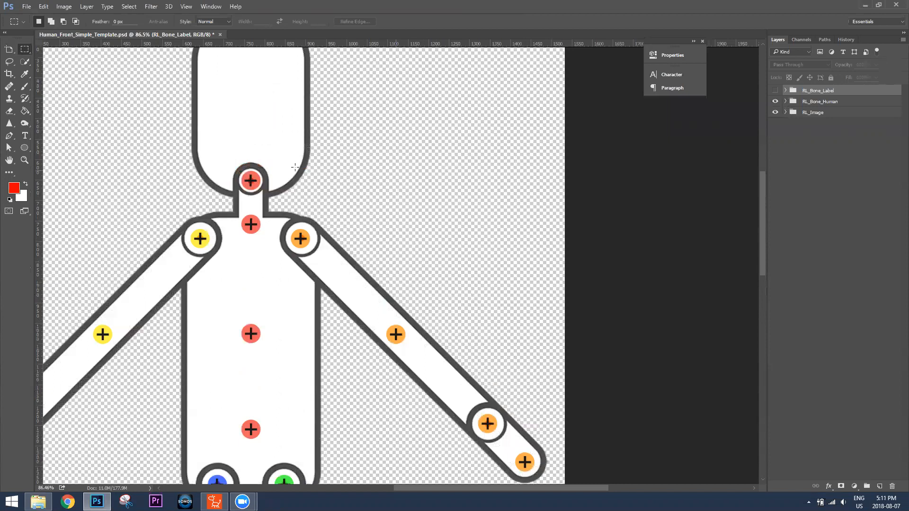
scroll(578, 154, "down", 4)
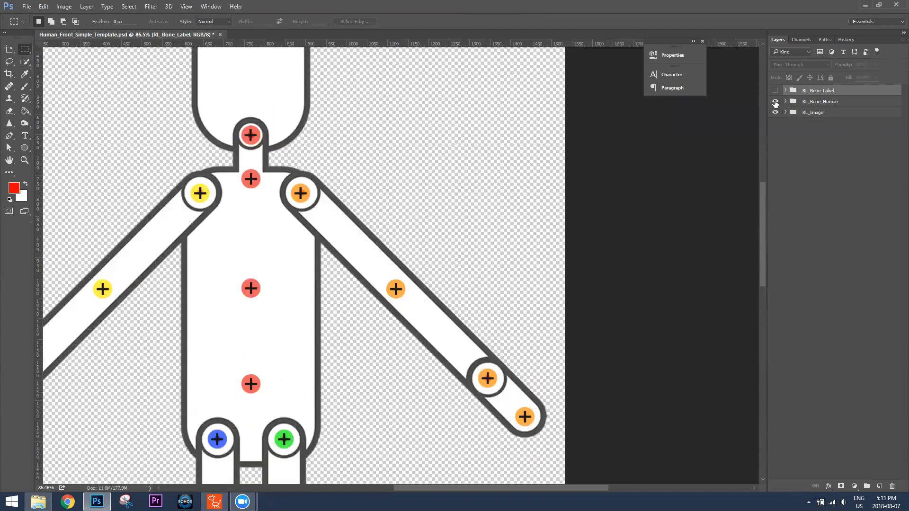
left_click(775, 102)
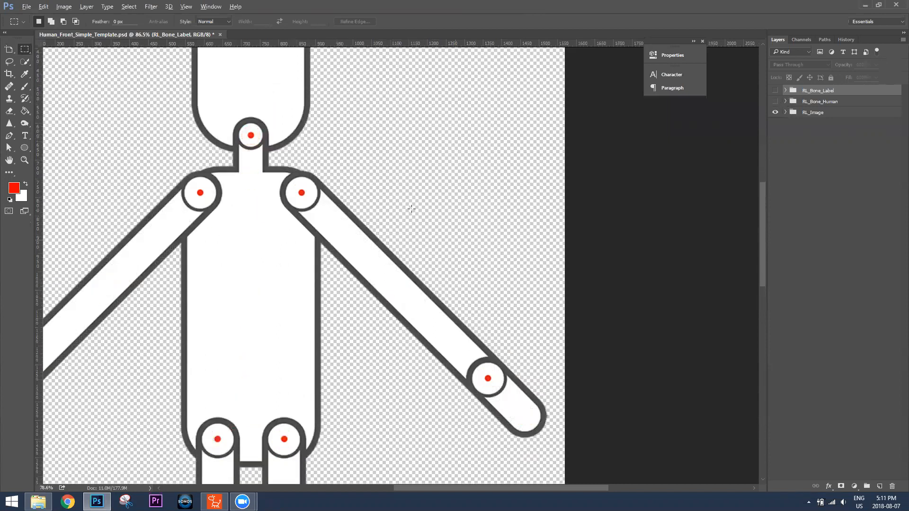
scroll(411, 207, "down", 3)
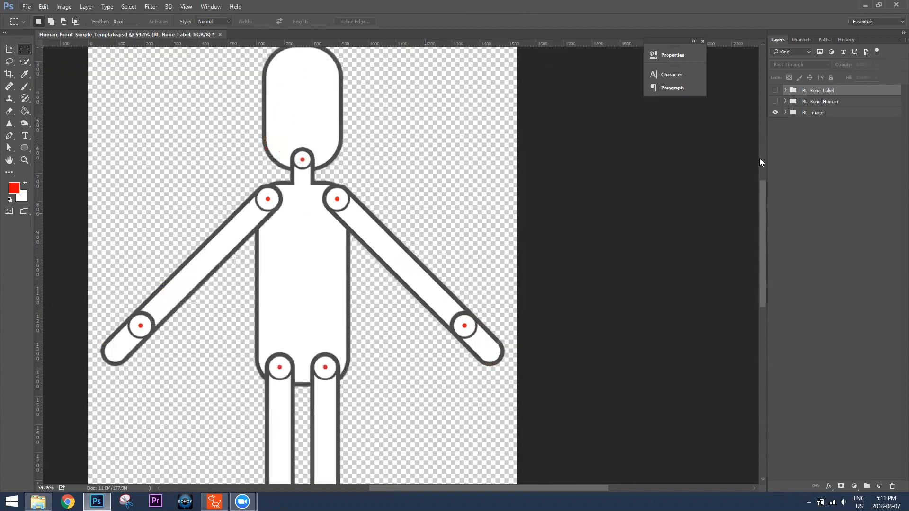
Inspect the RL_Image body-part groups, toggle the Hip layer's visibility off and on, and close the template document
left_click(784, 112)
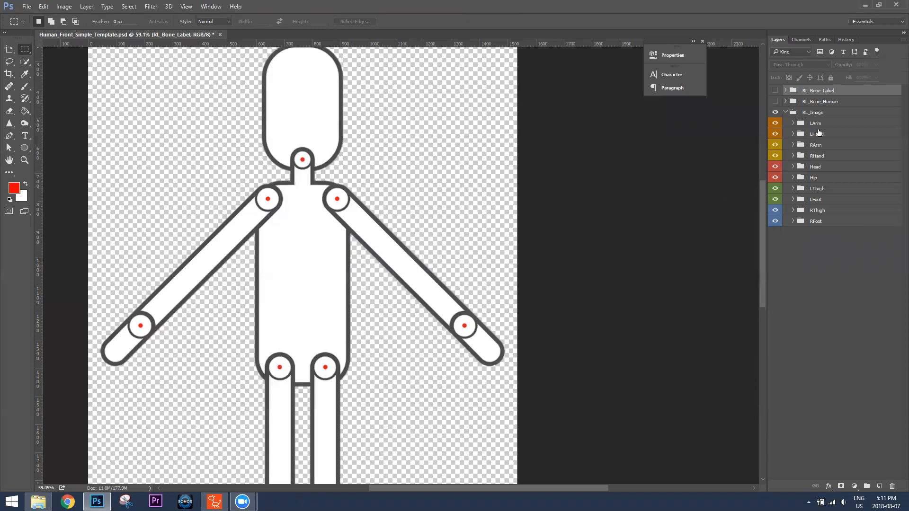
left_click(793, 182)
left_click(827, 193)
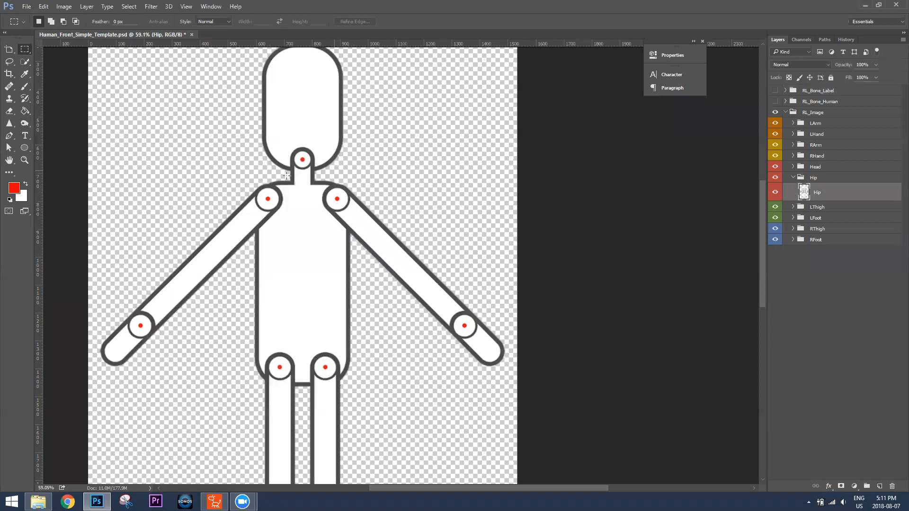
left_click(775, 192)
left_click(776, 193)
left_click(785, 113)
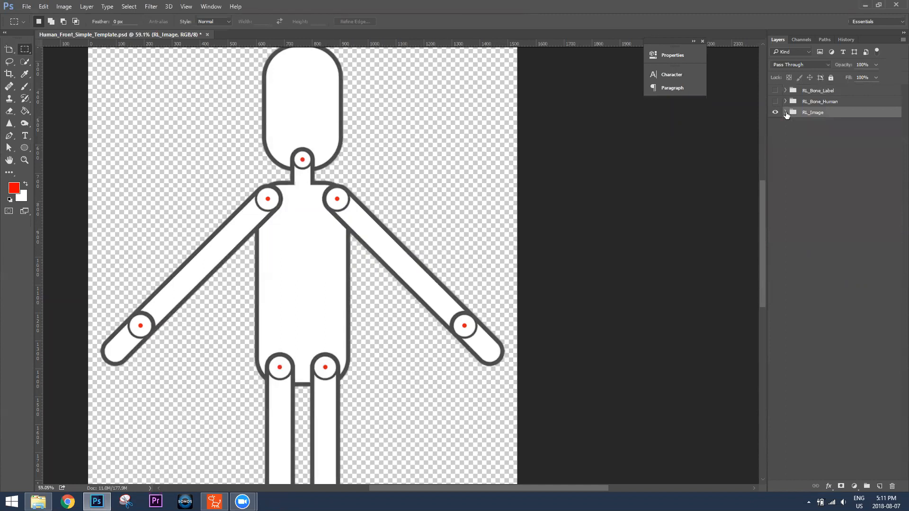
left_click(208, 34)
left_click(456, 194)
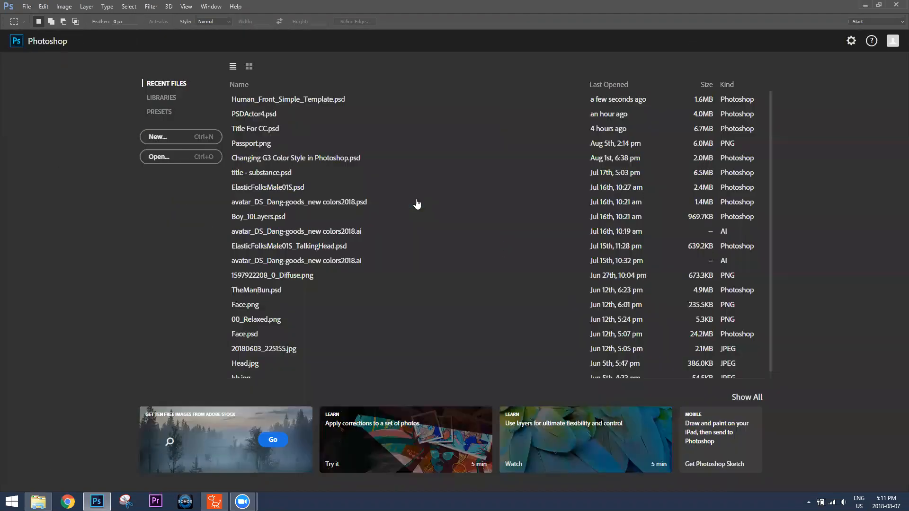
Open Elastic_Folks_Front from the 01_Human folder of 02_PSD_Image_Resources in Photoshop, and switch back to CrazyTalk Animator 3
left_click(38, 502)
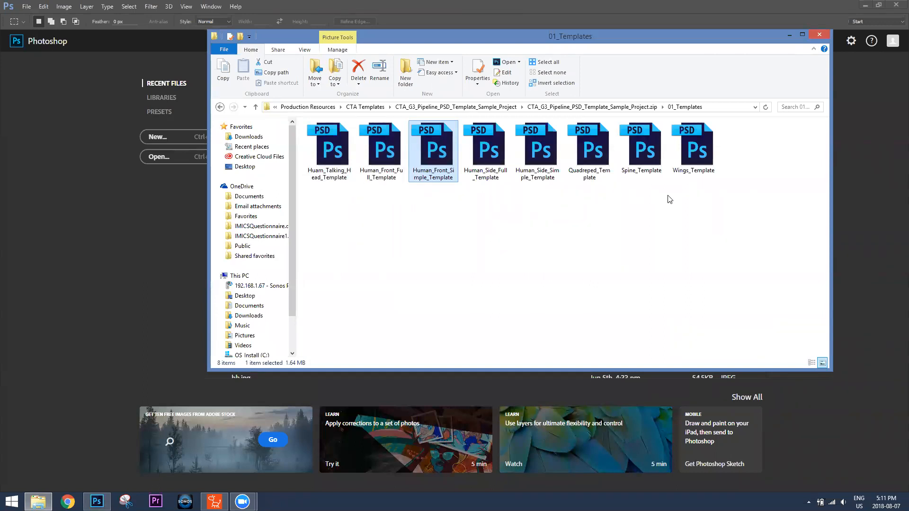
left_click(632, 108)
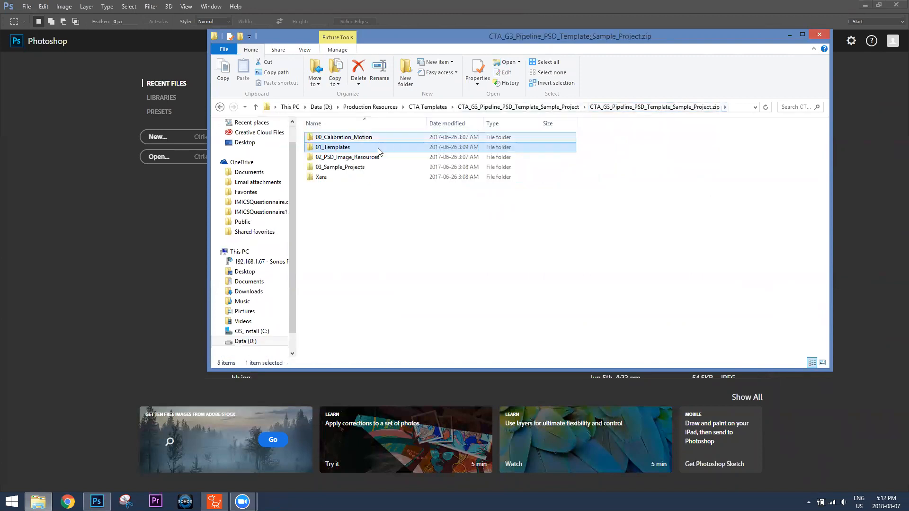
double_click(352, 158)
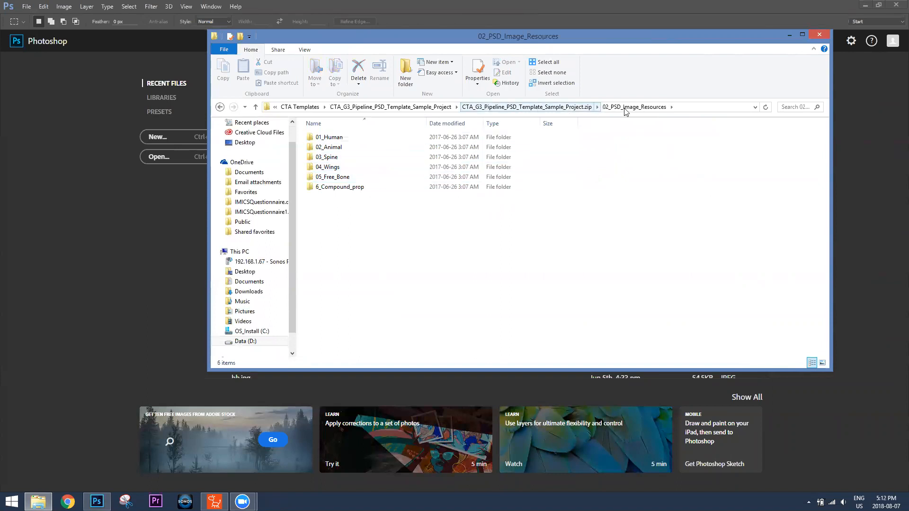
double_click(331, 139)
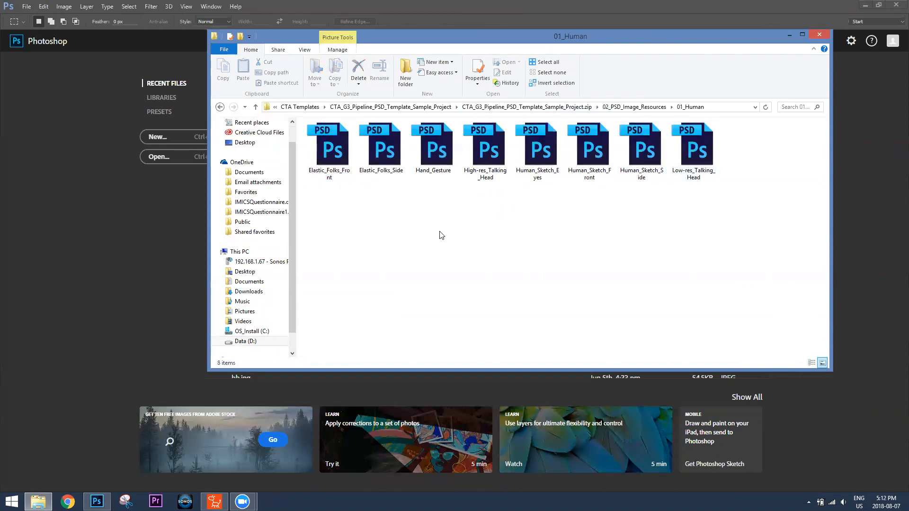
double_click(330, 151)
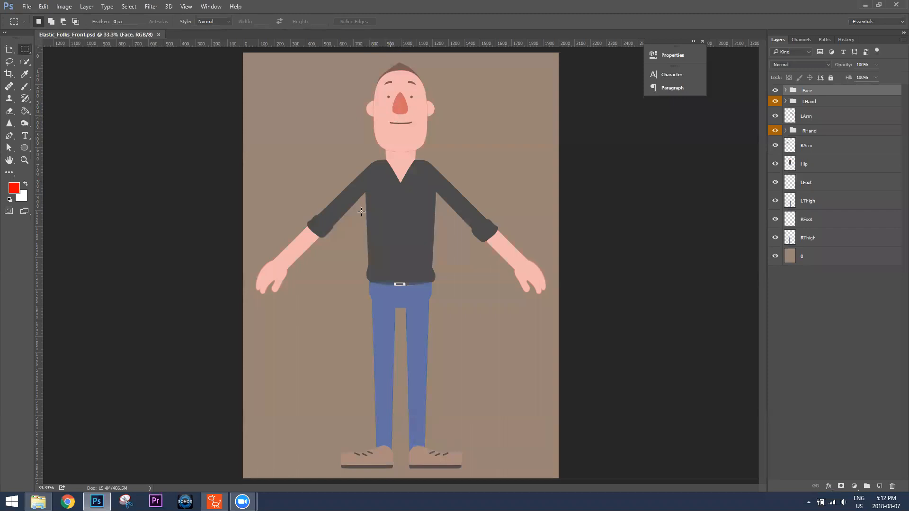
left_click(215, 502)
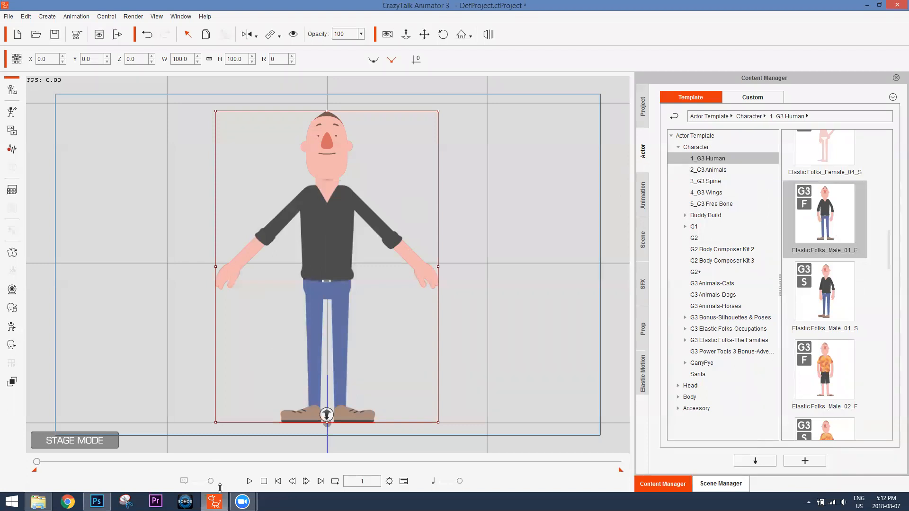
Switch to Photoshop, expand the Face group of Elastic_Folks_Front, toggle its Face layer's visibility off and on, and collapse the group
left_click(96, 502)
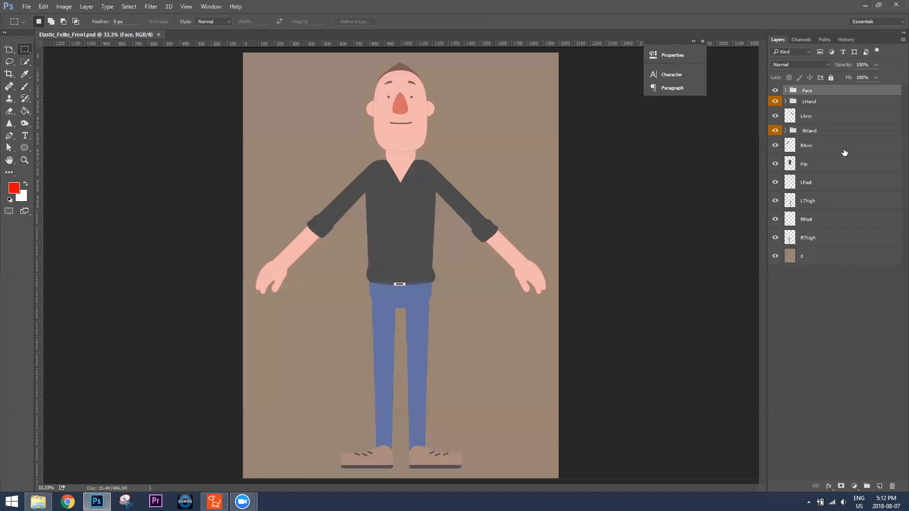
left_click(786, 91)
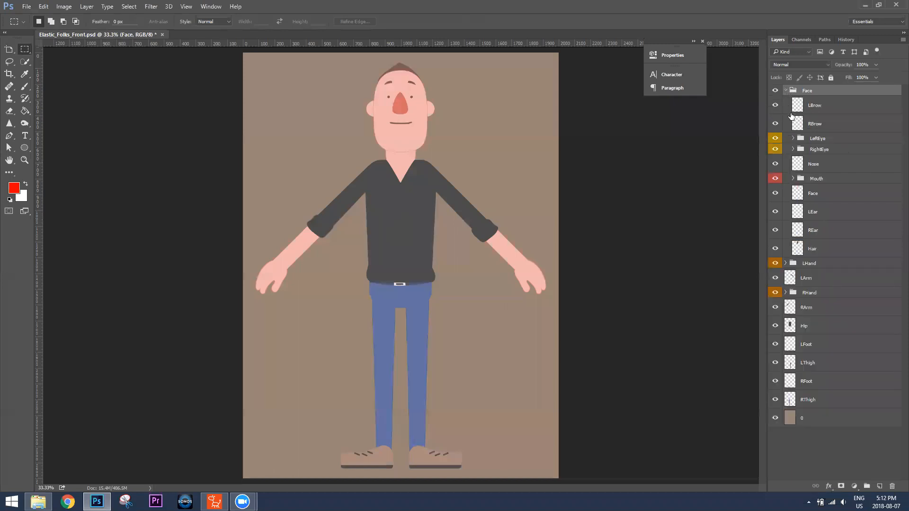
left_click(811, 198)
left_click(775, 194)
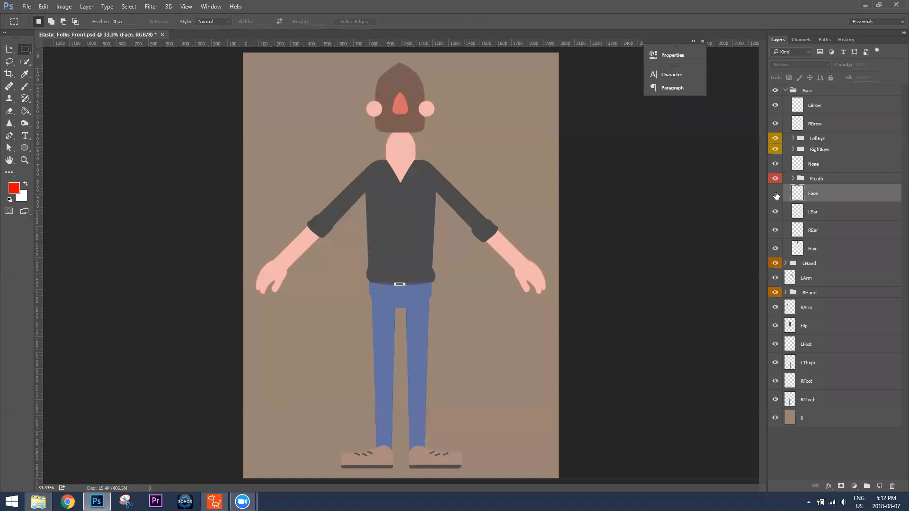
left_click(775, 194)
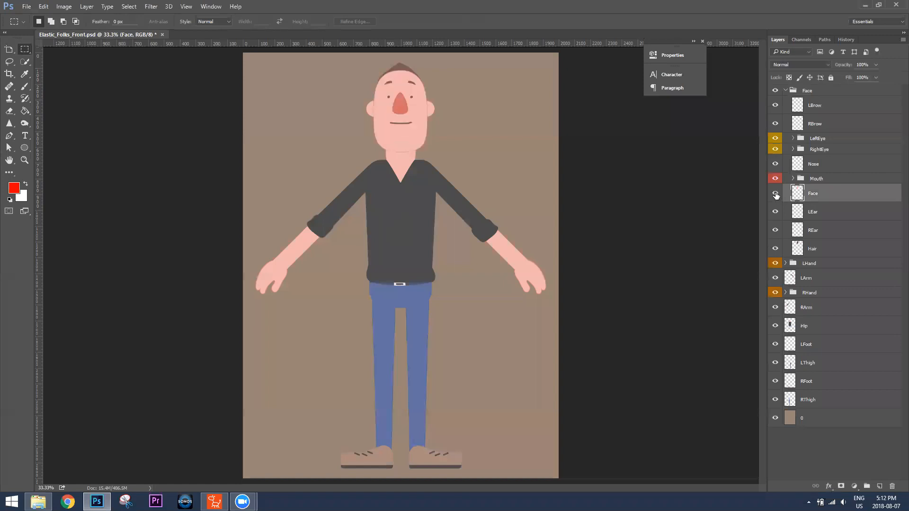
left_click(786, 90)
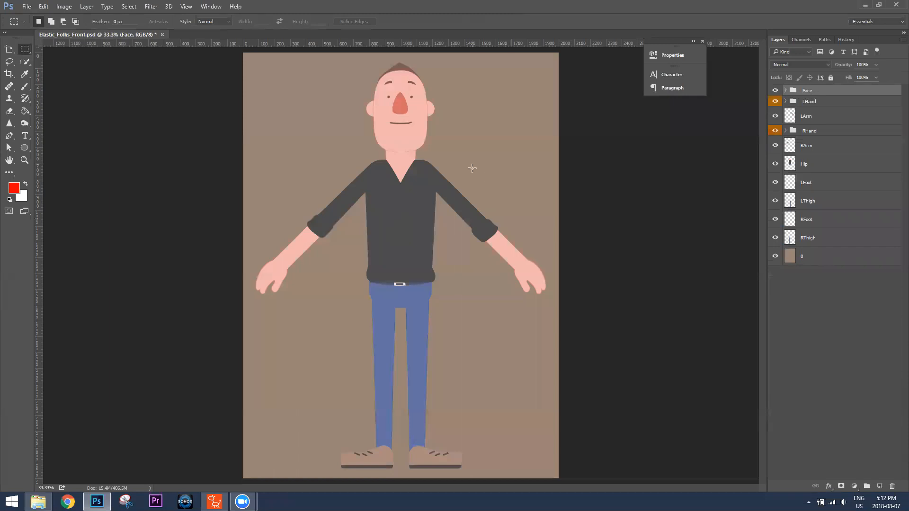
Examine the character's head up close, and expand and collapse the LHand group
scroll(488, 180, "up", 9)
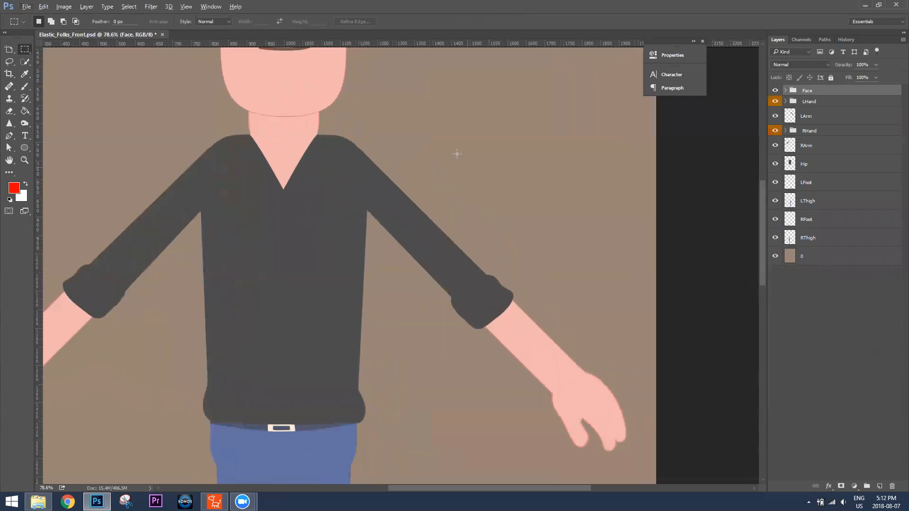
left_click_drag(467, 163, 603, 270)
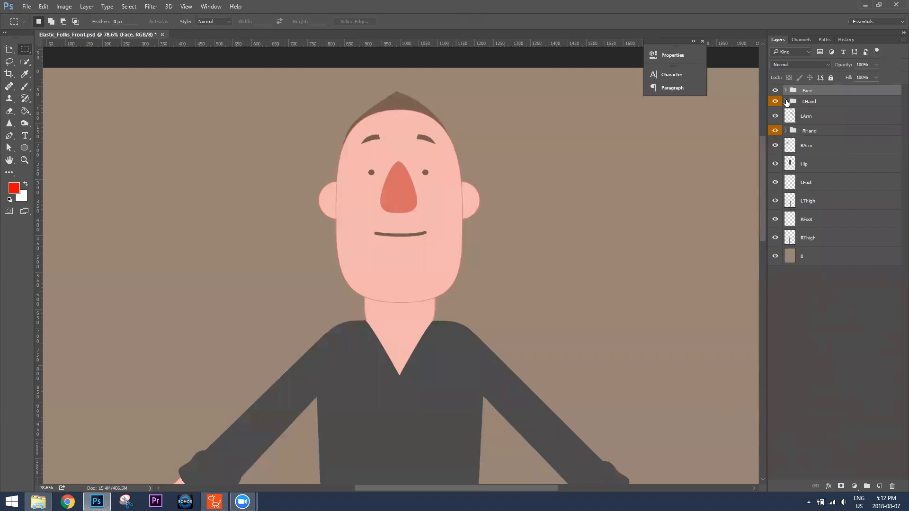
left_click(786, 101)
left_click(786, 101)
scroll(888, 189, "up", 3)
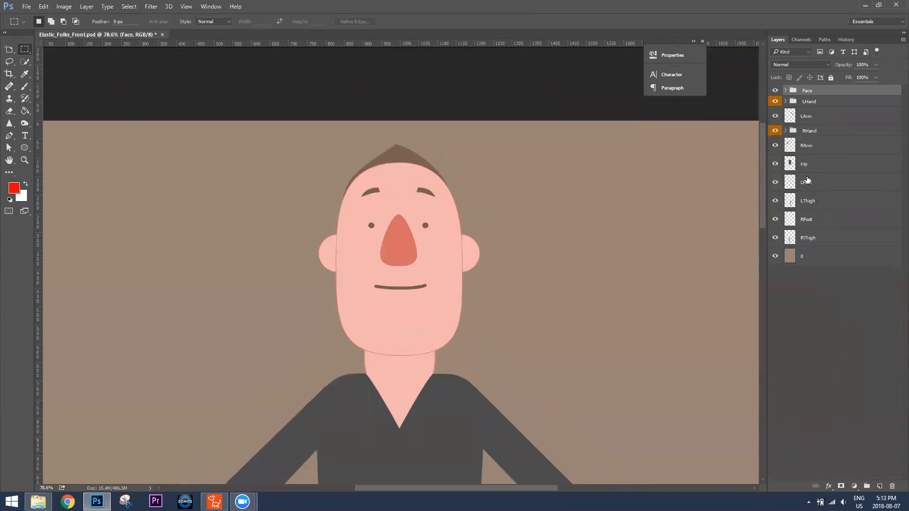
Move the RHand group directly below the LHand group, above the LArm layer
left_click(807, 170)
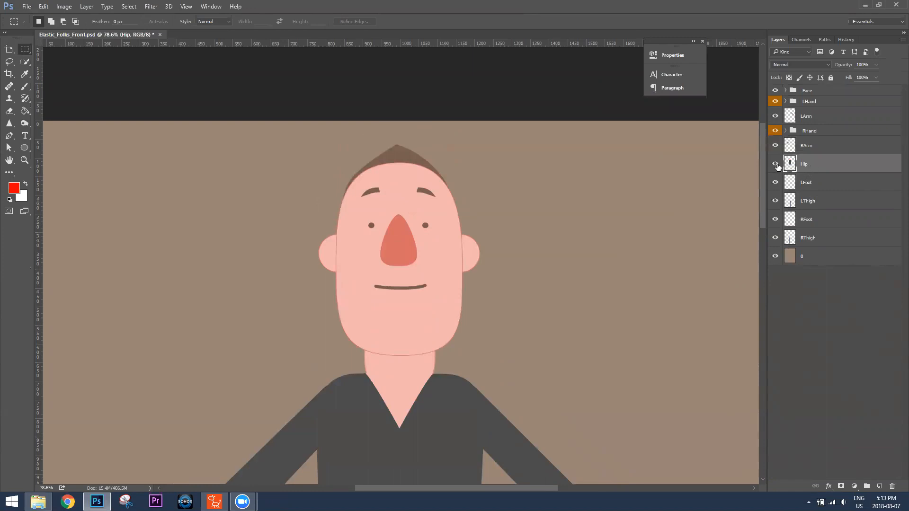
left_click(818, 131)
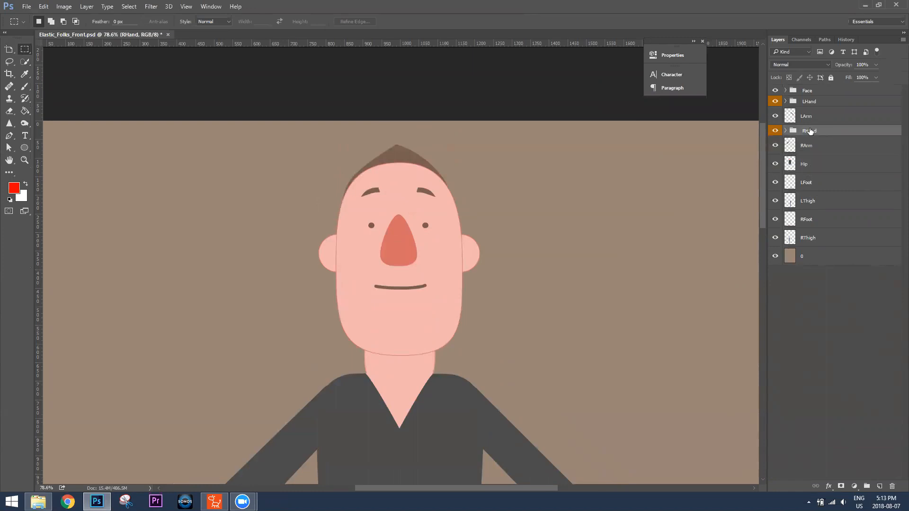
left_click_drag(814, 135, 819, 111)
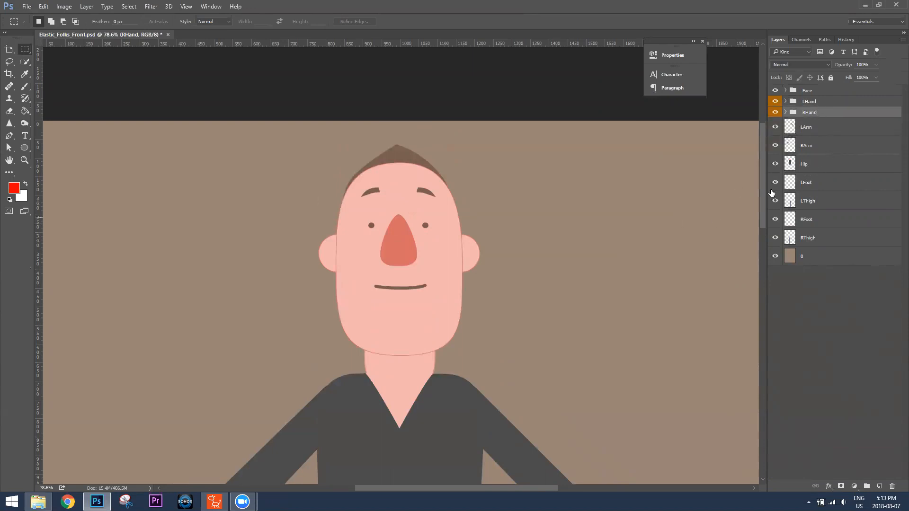
Toggle the visibility of the LArm, RArm and Hip layers off and on to compare the upper-body parts
scroll(587, 249, "down", 4)
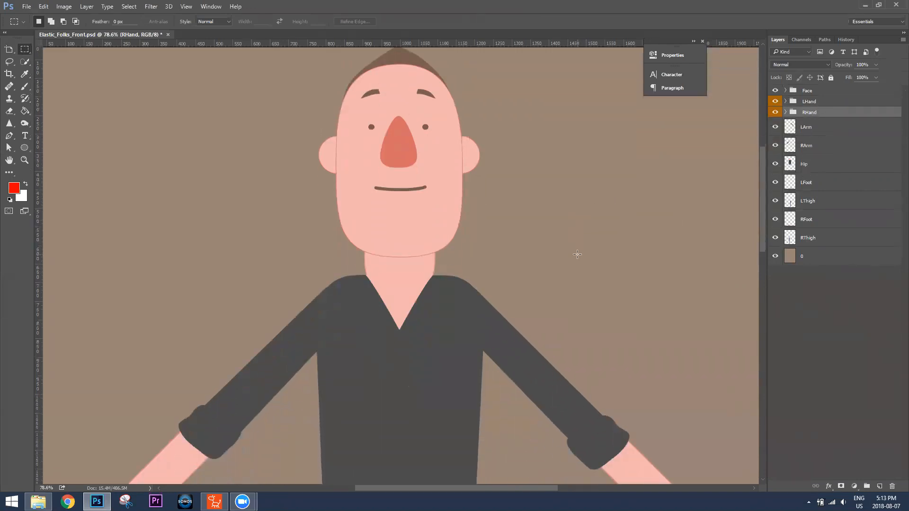
scroll(561, 242, "down", 3)
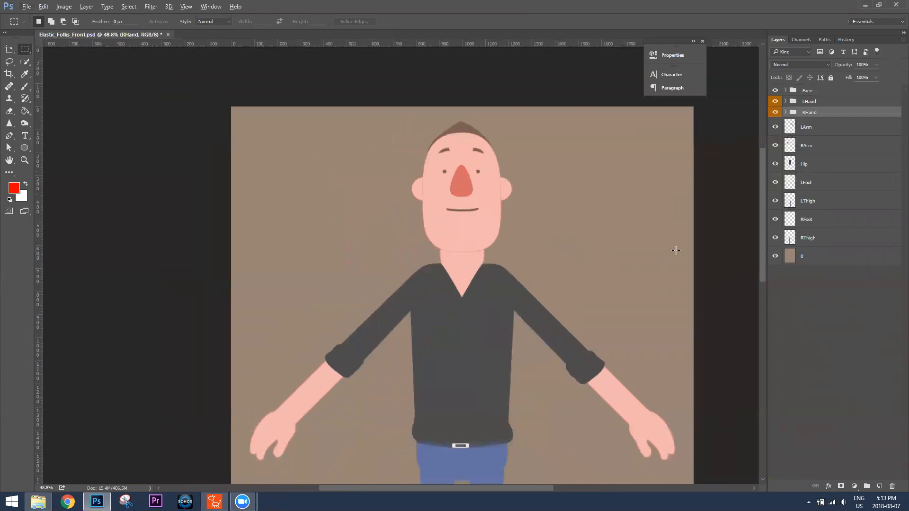
scroll(673, 252, "down", 1)
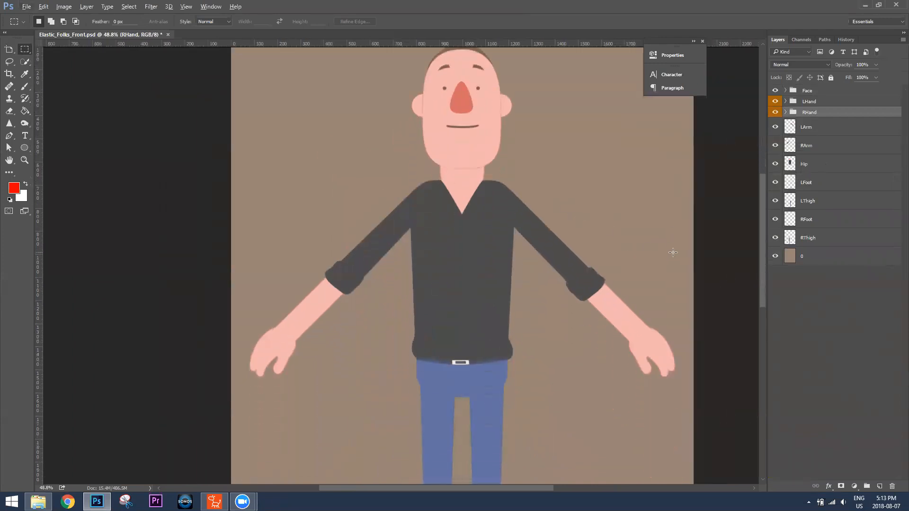
left_click(776, 128)
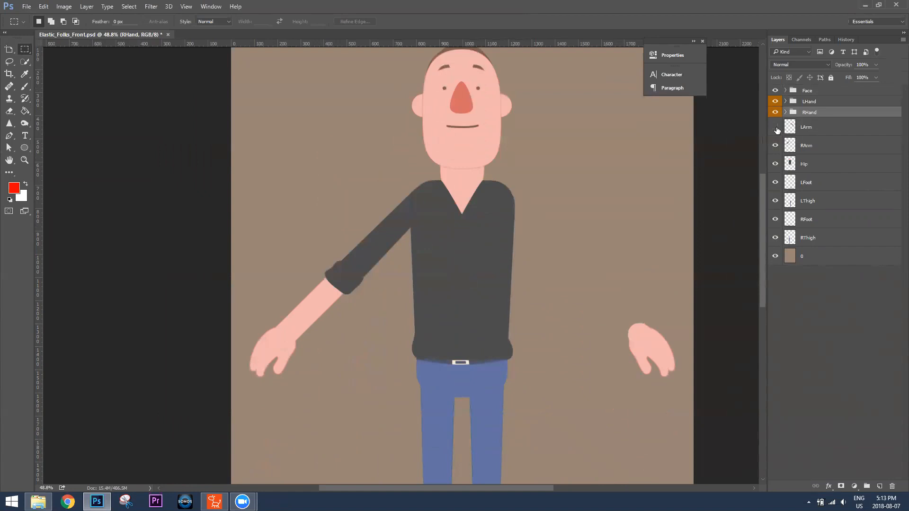
left_click(775, 127)
left_click(776, 145)
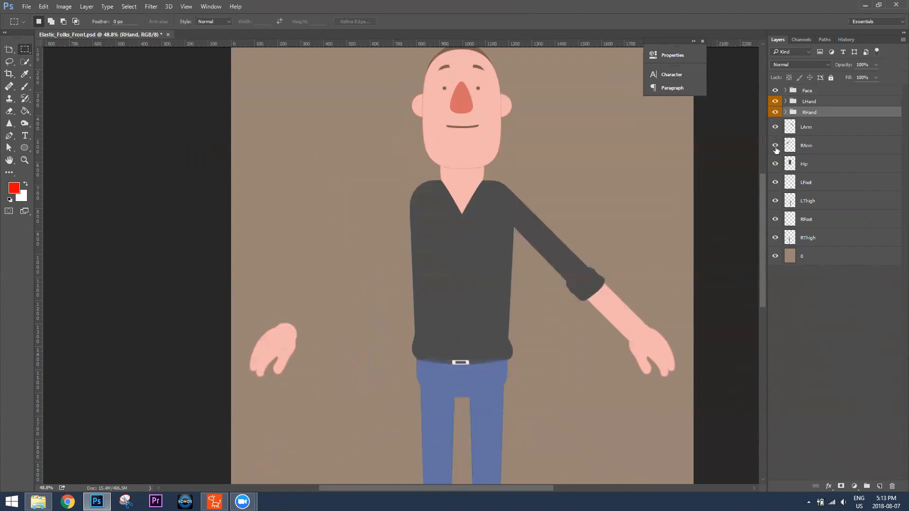
left_click(776, 147)
left_click(775, 164)
left_click(775, 165)
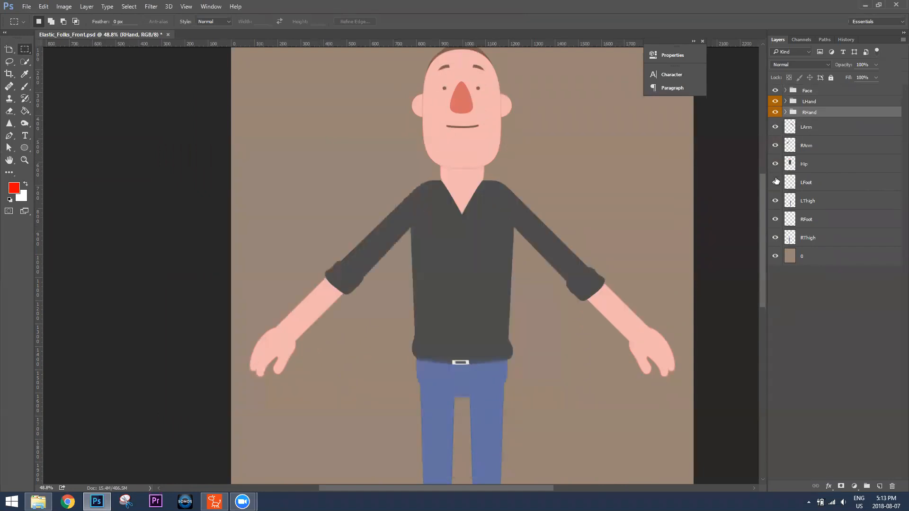
Toggle the visibility of the LFoot, LThigh, RFoot and RThigh layers off and on to compare the leg parts
left_click(776, 184)
scroll(654, 254, "down", 5)
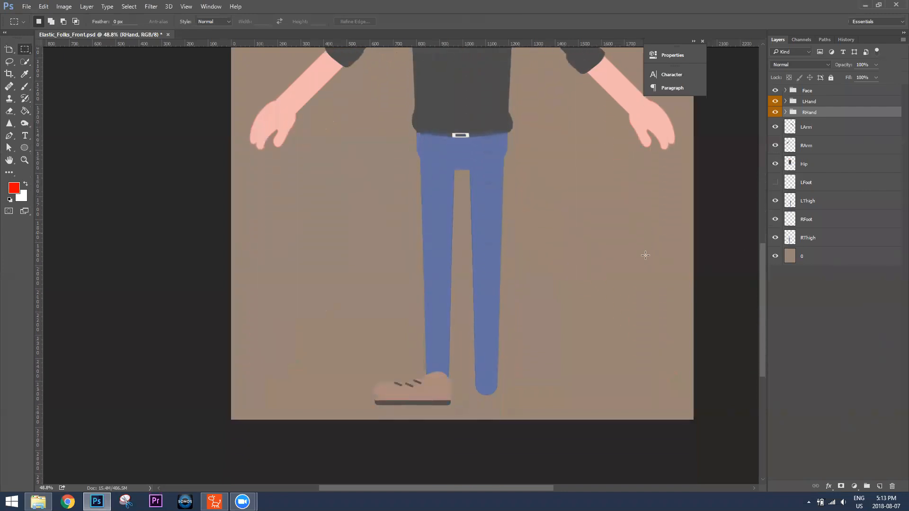
left_click(775, 182)
left_click(776, 201)
left_click(776, 201)
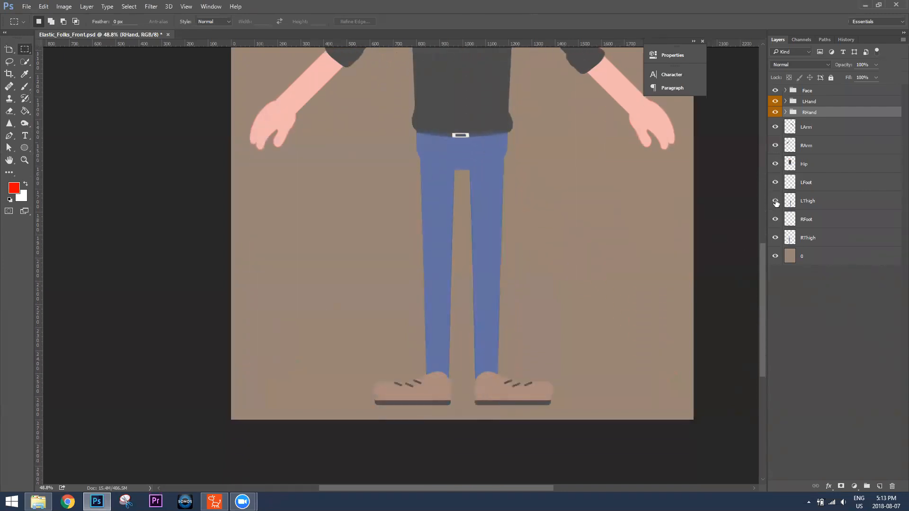
left_click(775, 220)
left_click(776, 220)
left_click(775, 238)
left_click(776, 239)
Toggle the background layer 0 off and on, and close Elastic_Folks_Front without saving the changes
left_click(776, 257)
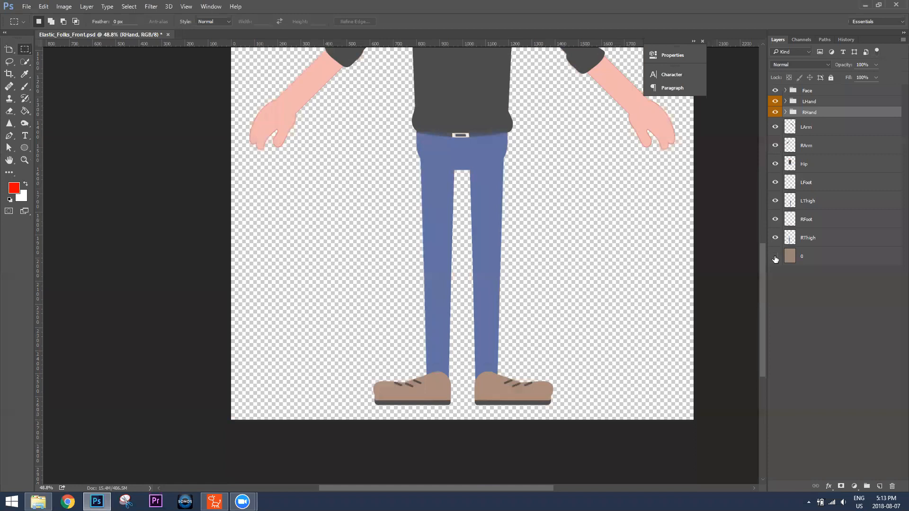
left_click(776, 257)
scroll(649, 192, "up", 5)
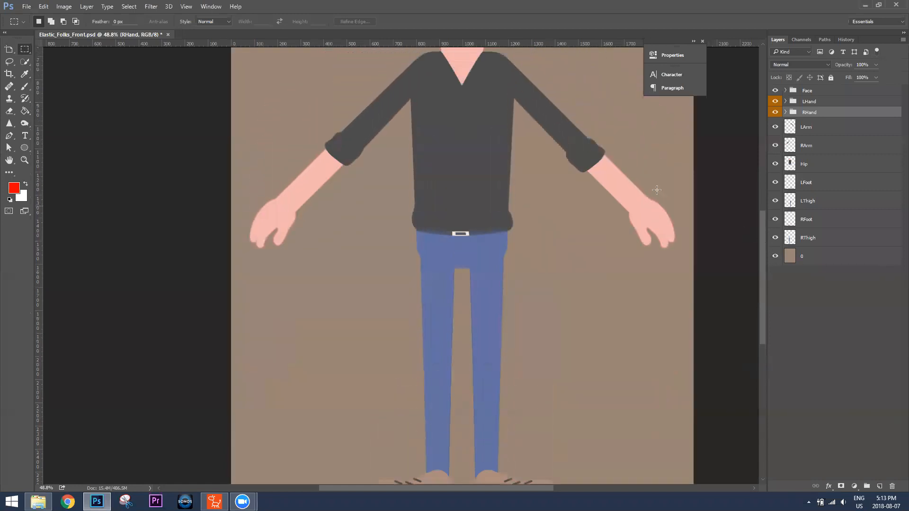
scroll(655, 185, "up", 3)
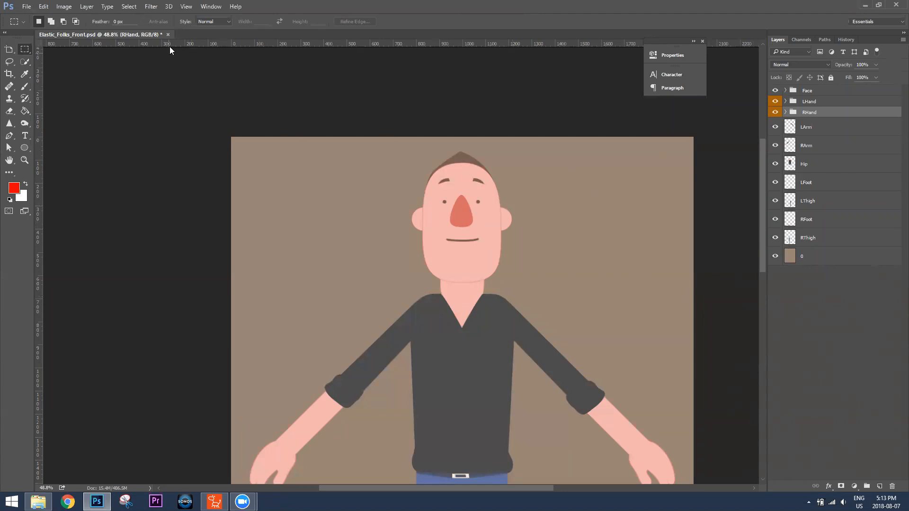
left_click(168, 35)
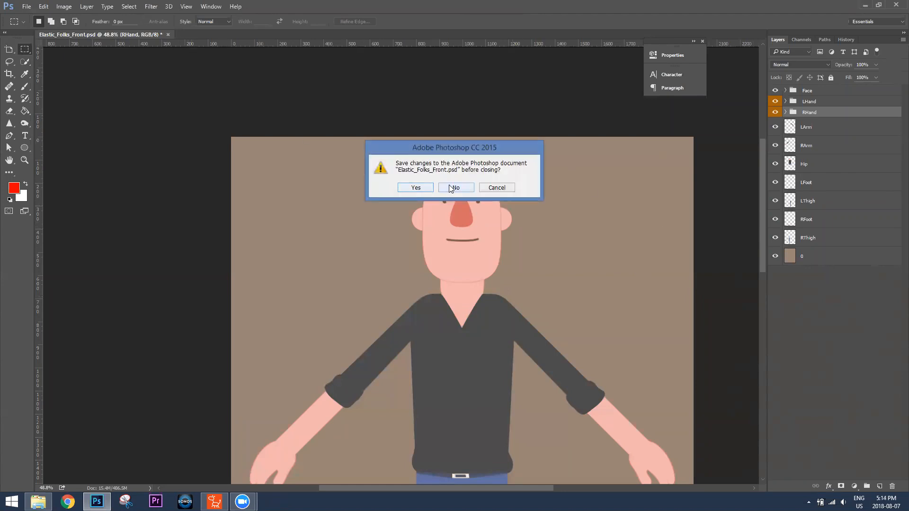
left_click(449, 186)
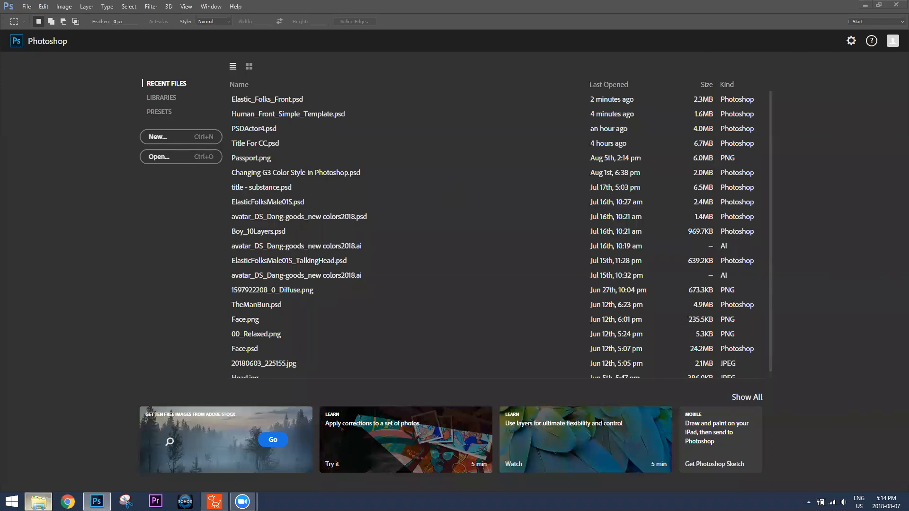
Open Elastic_Folks_Front_Full from 2_Elastic_Folks_Full_Front & Side in the 01_Human folder of 03_Sample_Projects, view its layer groups, and close it
left_click(38, 501)
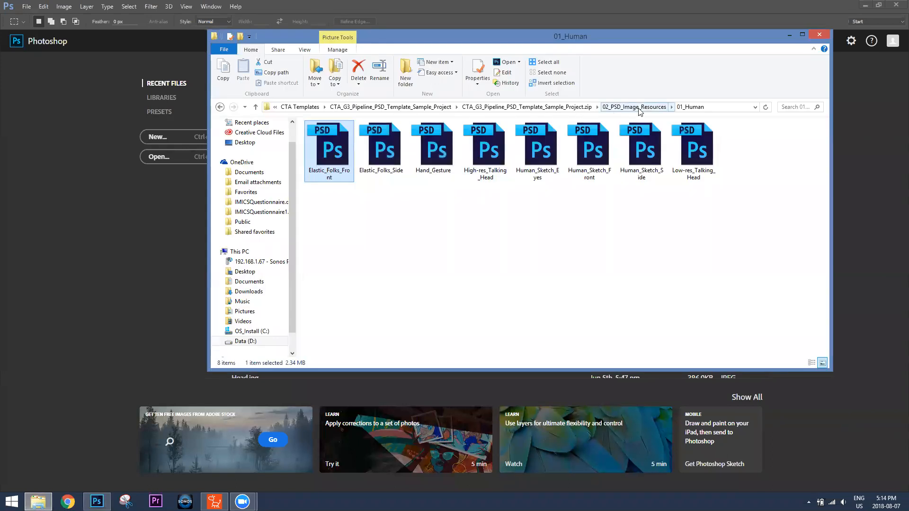
left_click(525, 107)
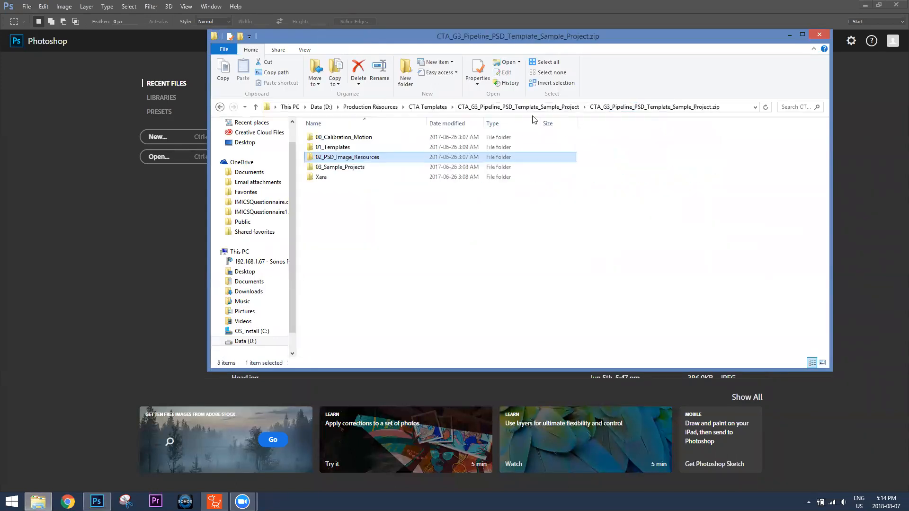
double_click(341, 168)
double_click(329, 138)
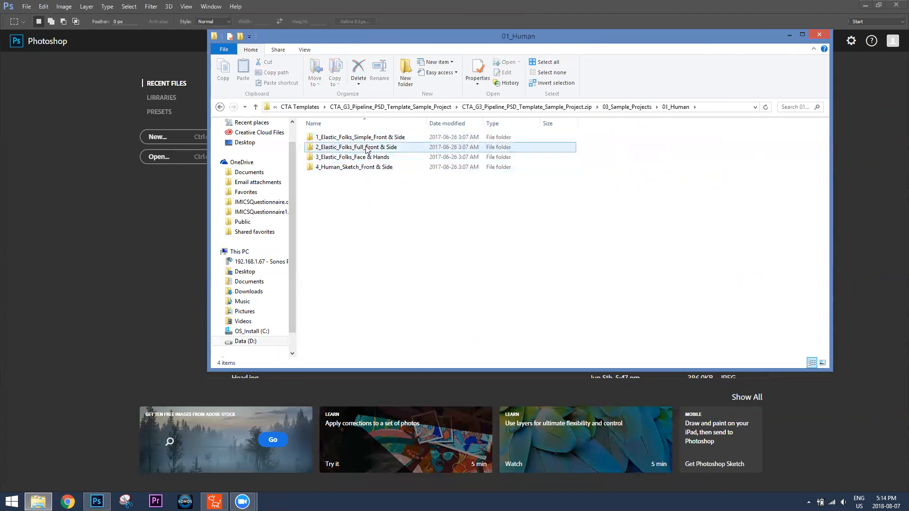
double_click(367, 147)
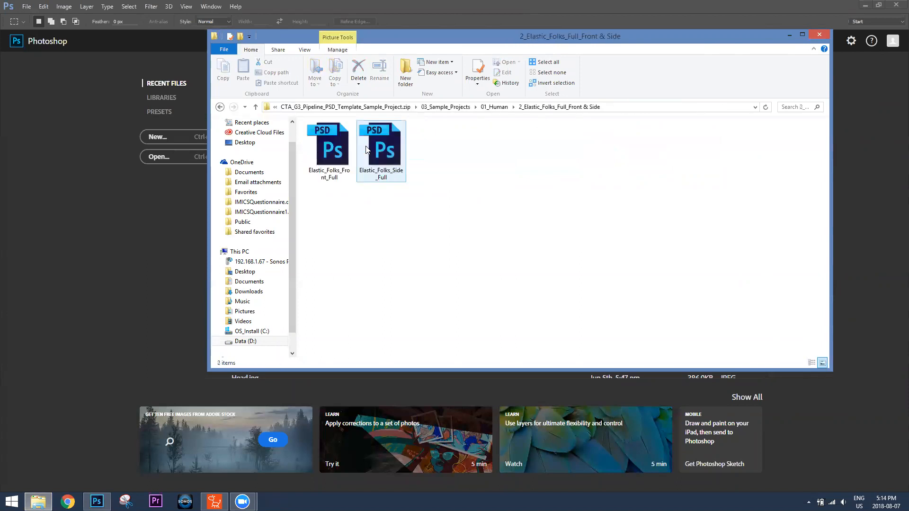
double_click(333, 145)
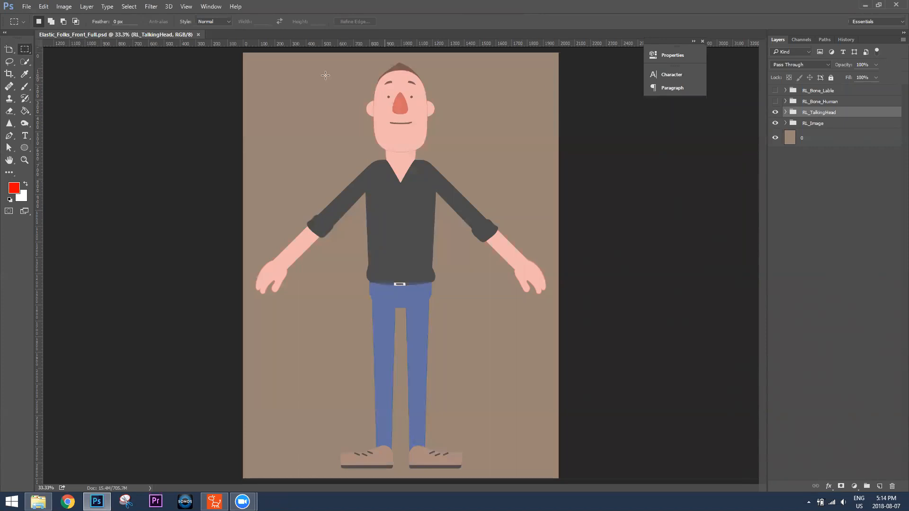
left_click(199, 36)
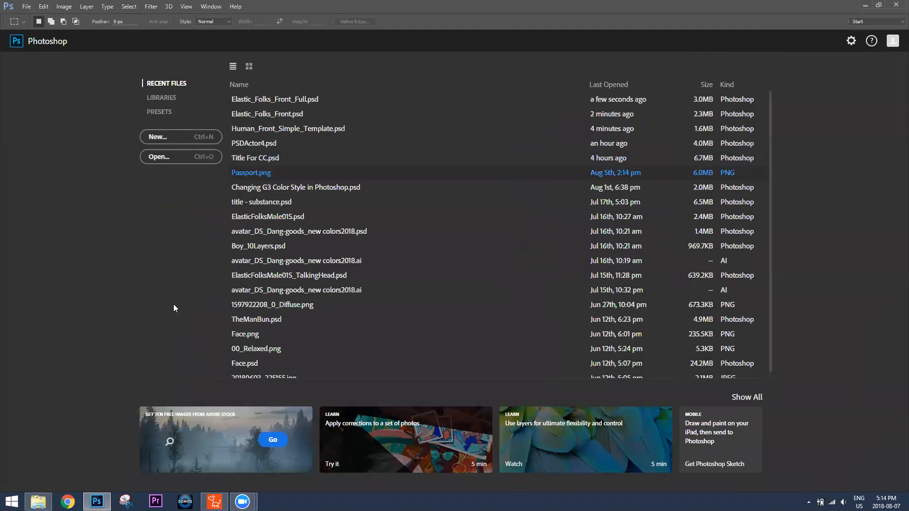
Open Human_Front_Full_Template from the 01_Templates folder in Photoshop, and switch back to File Explorer
left_click(38, 502)
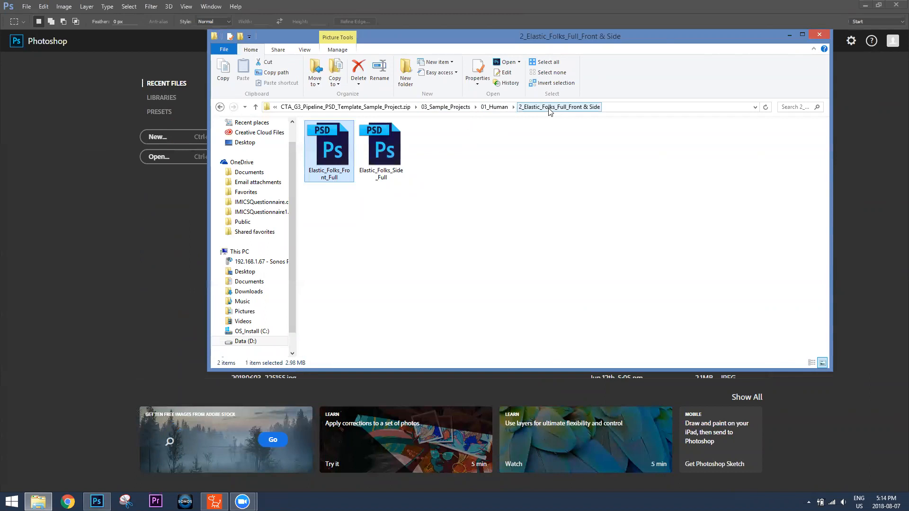
left_click(374, 107)
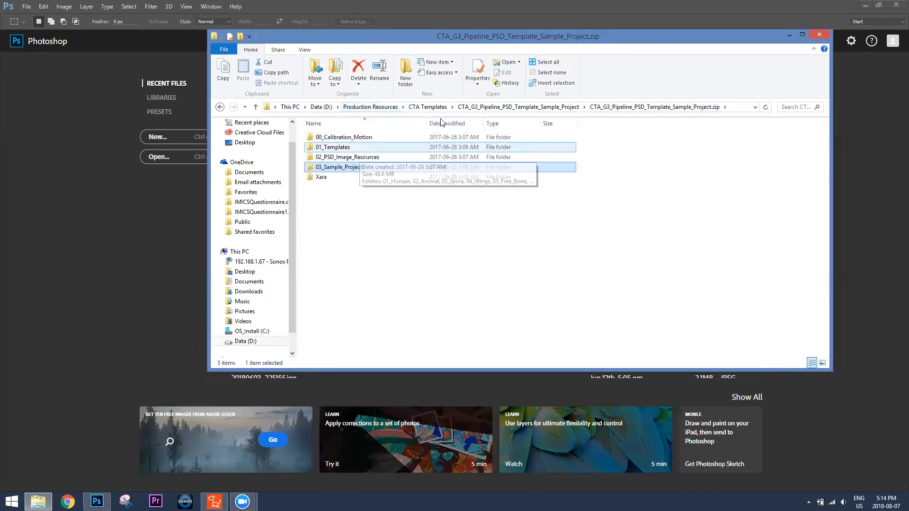
double_click(345, 151)
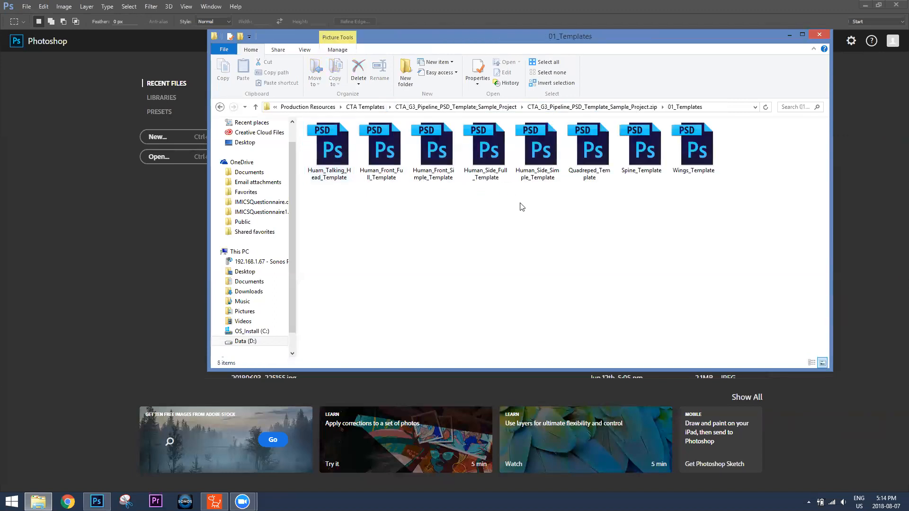
double_click(384, 147)
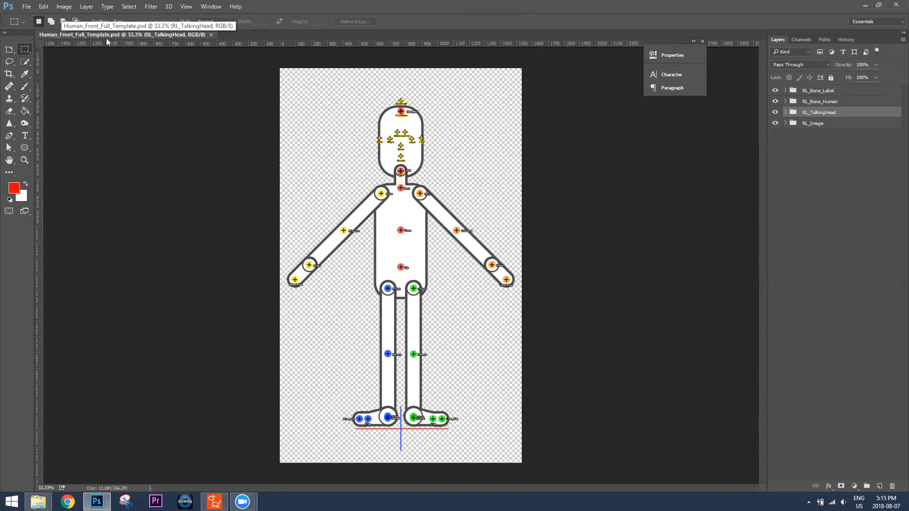
left_click(38, 501)
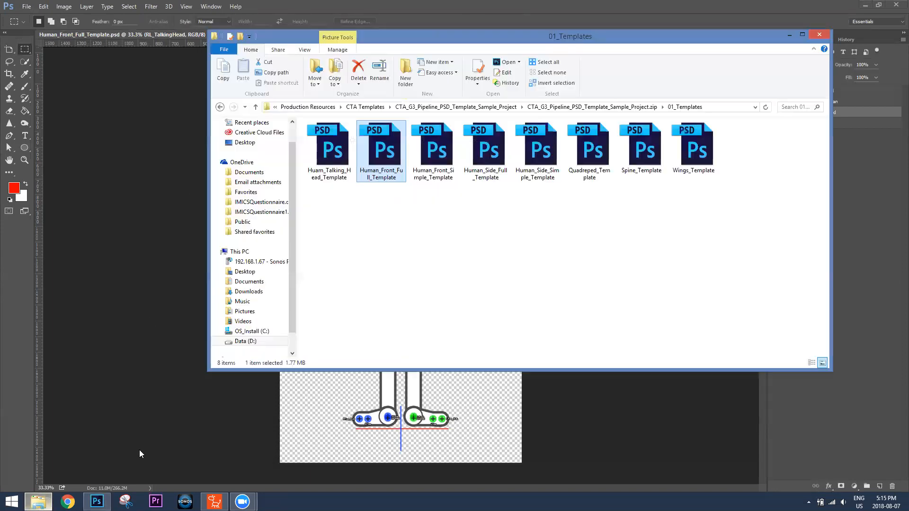
Browse to the tutorial PSD files folder inside PSD files of CTA_G3_Pipeline_PSD_Template_Sample_Project under CTA Templates
left_click(376, 107)
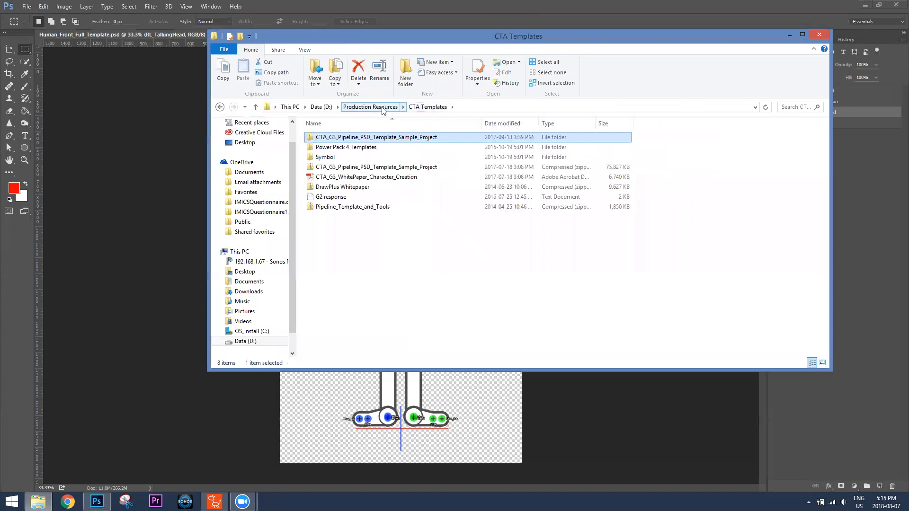
double_click(353, 138)
double_click(336, 146)
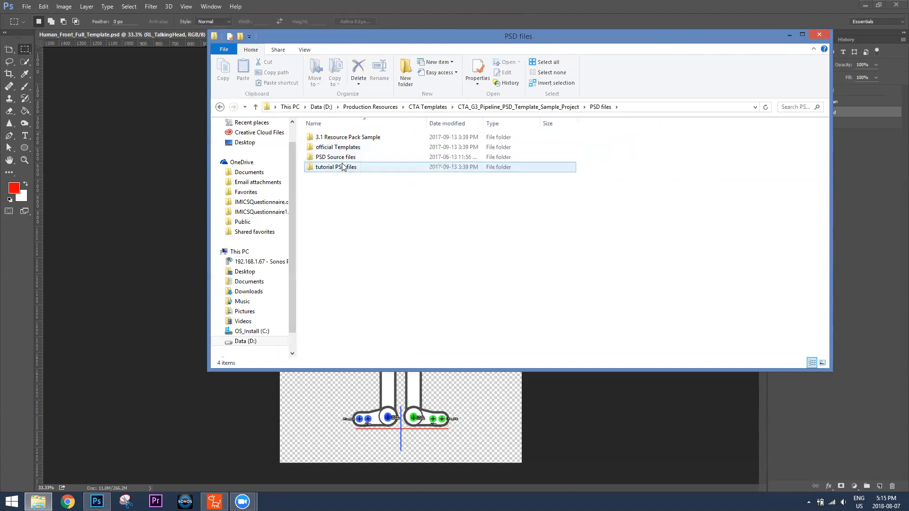
double_click(337, 169)
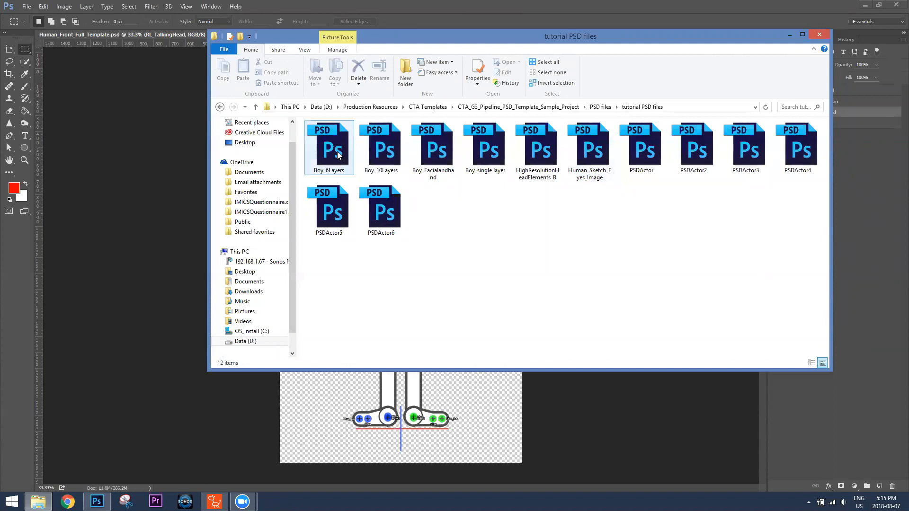
left_click_drag(335, 145, 147, 179)
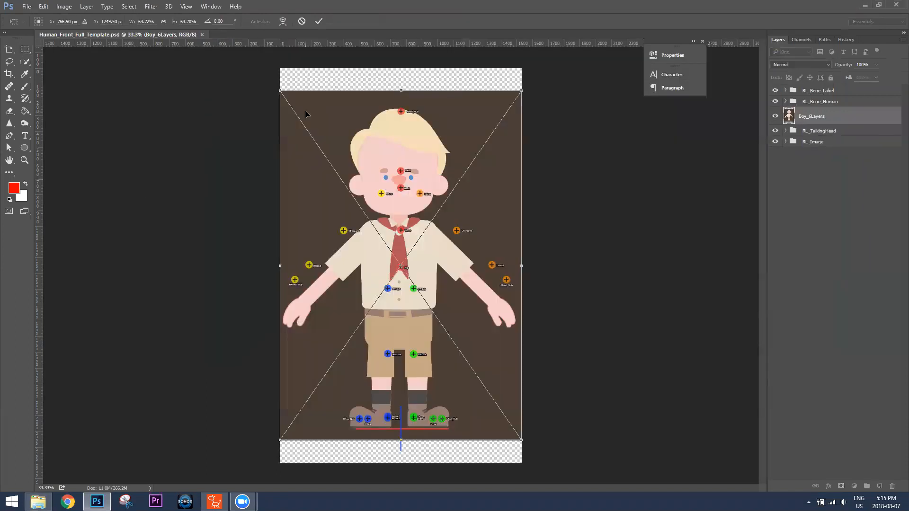
key("Return")
key("Delete")
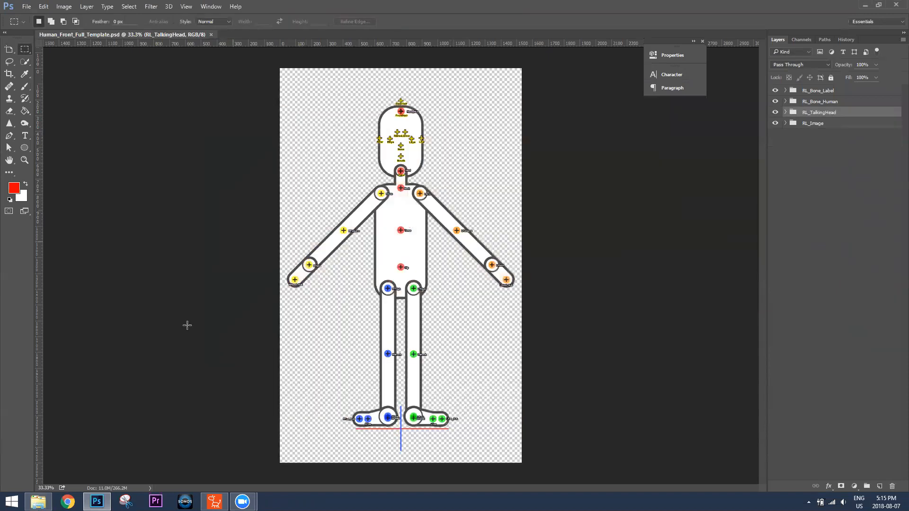
Open Boy_6Layers from the tutorial PSD files folder and arrange it beside Human_Front_Full_Template in separate floating windows
left_click(38, 502)
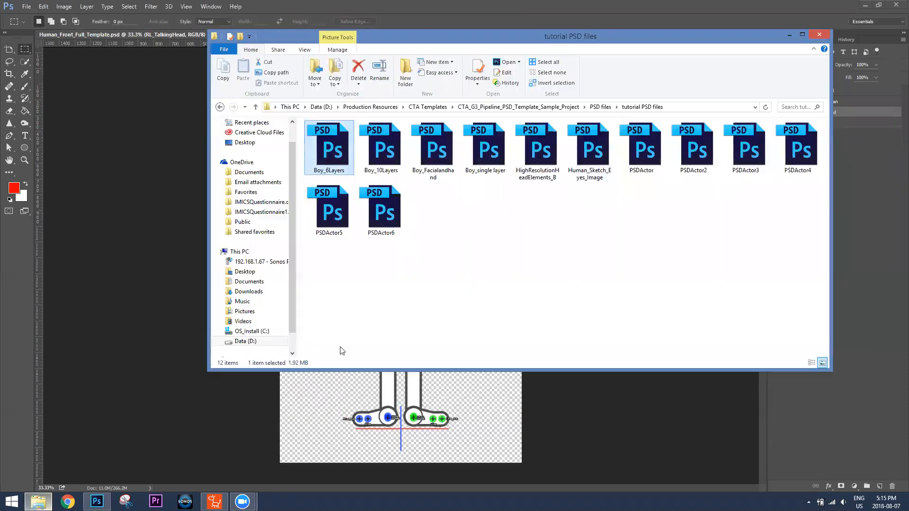
double_click(339, 149)
left_click_drag(252, 35, 381, 86)
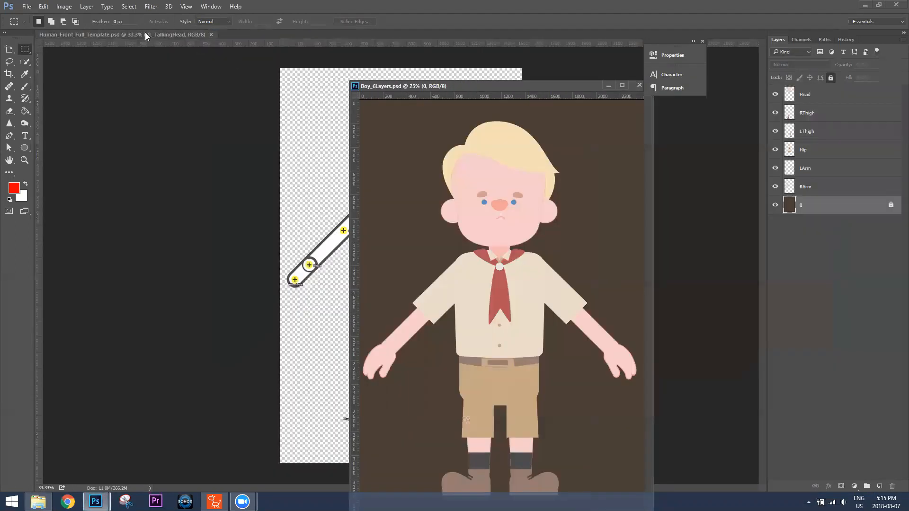
left_click_drag(145, 32, 144, 92)
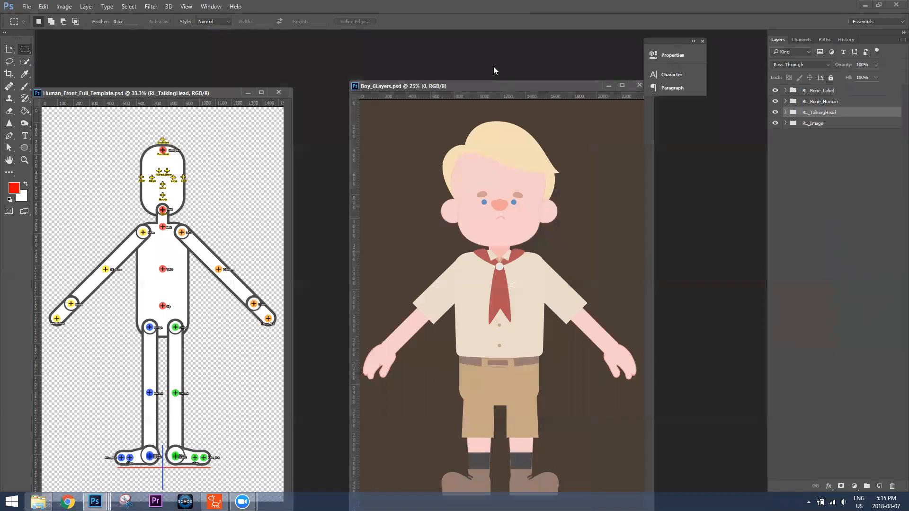
left_click_drag(499, 86, 493, 52)
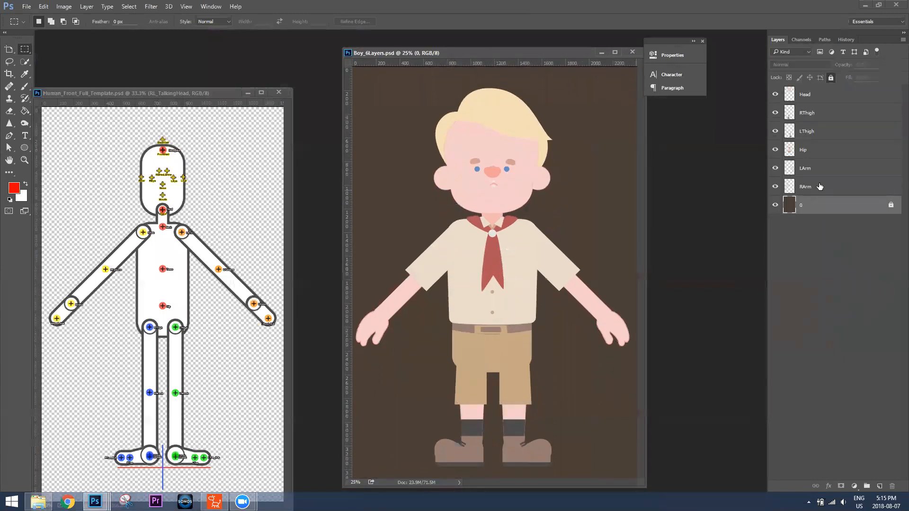
left_click_drag(203, 94, 223, 65)
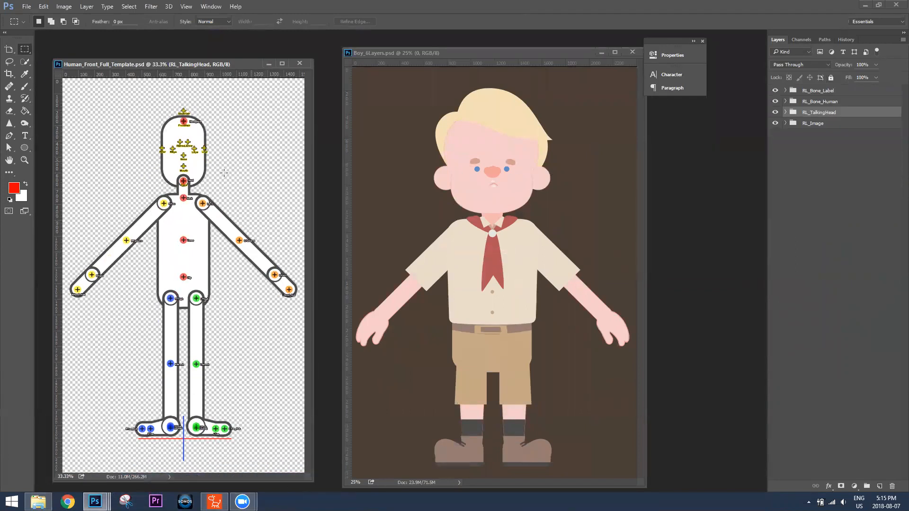
Toggle the Head, RThigh, LThigh, Hip, LArm and RArm layers of Boy_6Layers off and on to identify each body part
left_click(534, 54)
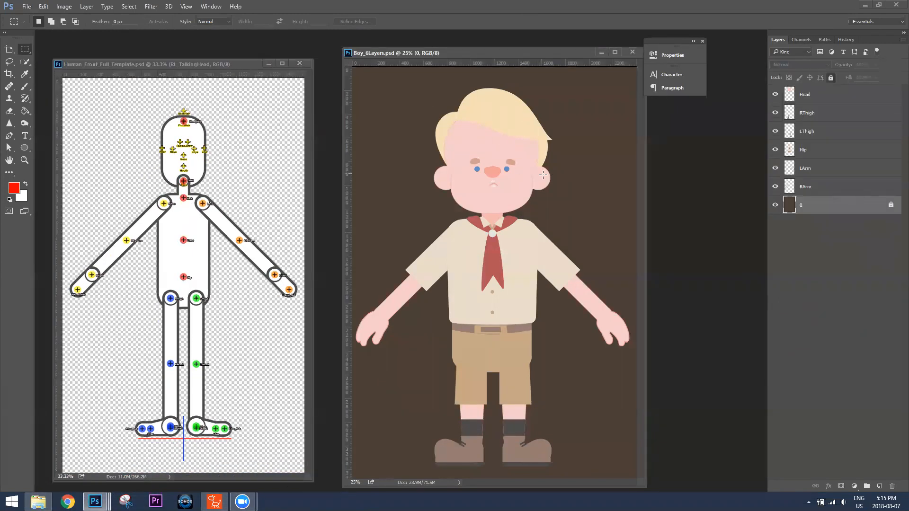
left_click(776, 97)
left_click(777, 96)
left_click(776, 114)
left_click(776, 113)
left_click(776, 132)
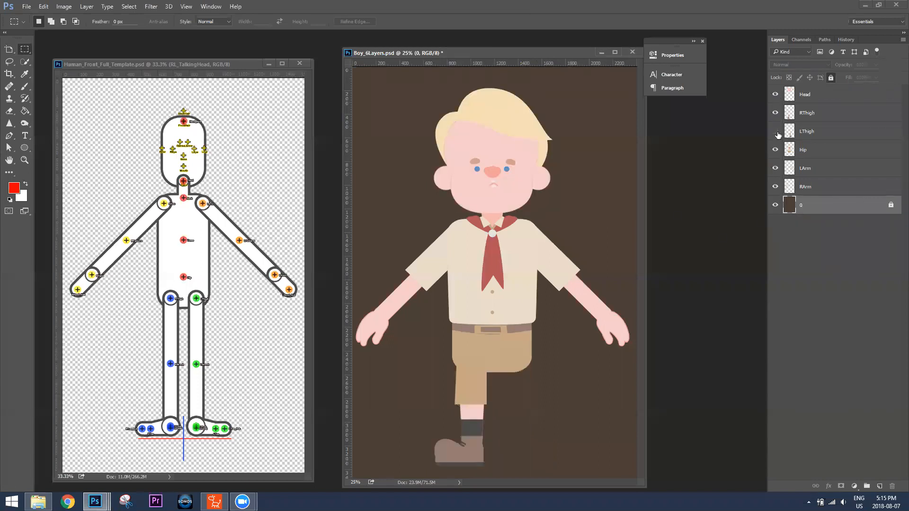
left_click(776, 132)
left_click(775, 150)
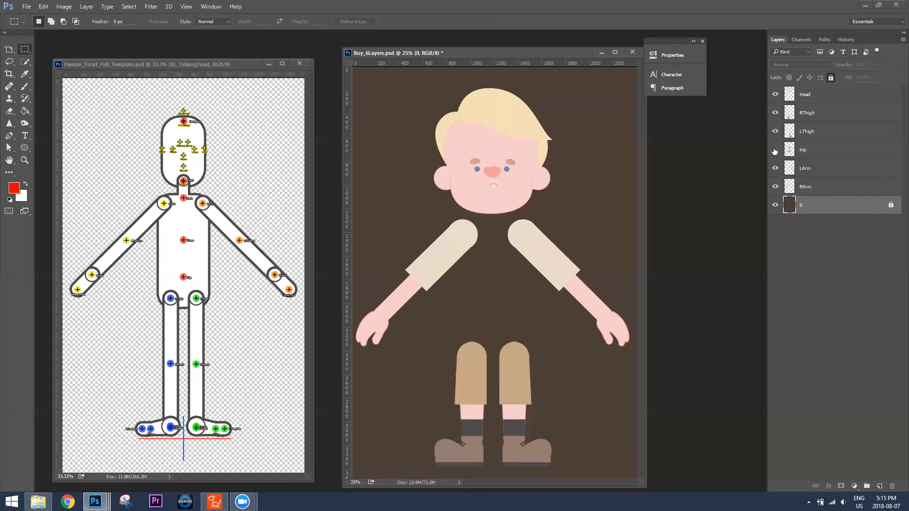
left_click(775, 151)
left_click(775, 168)
left_click(775, 168)
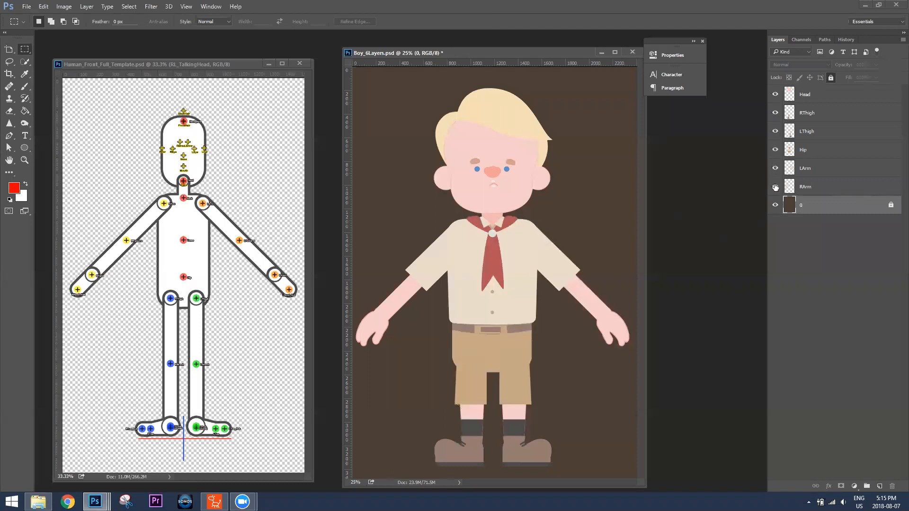
left_click(775, 187)
left_click(775, 187)
In Human_Front_Full_Template, expand the RL_Image group and hide the RL_Bone_Label, RL_Bone_Human and RL_TalkingHead groups
left_click(219, 65)
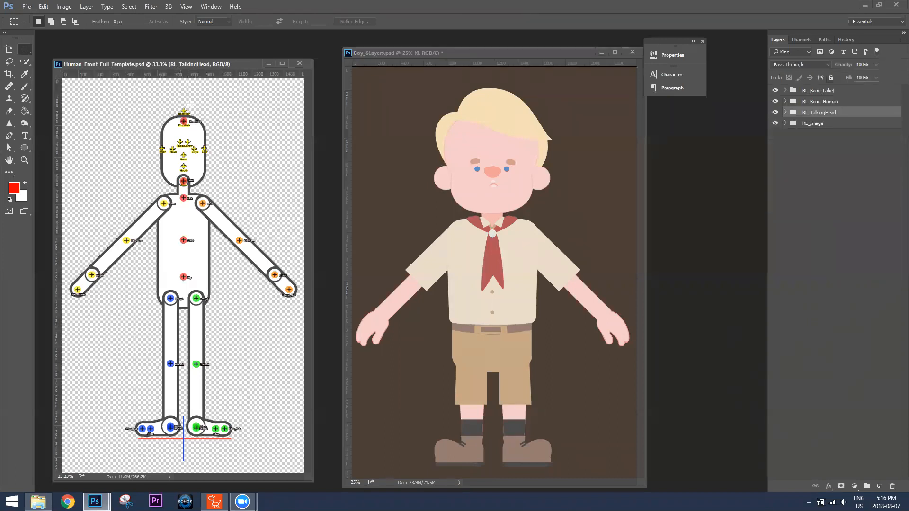
left_click(785, 124)
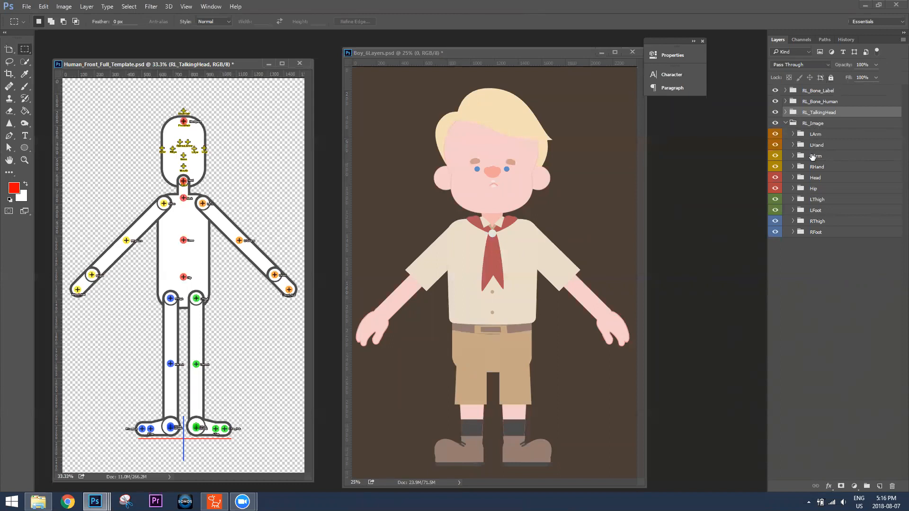
left_click(777, 93)
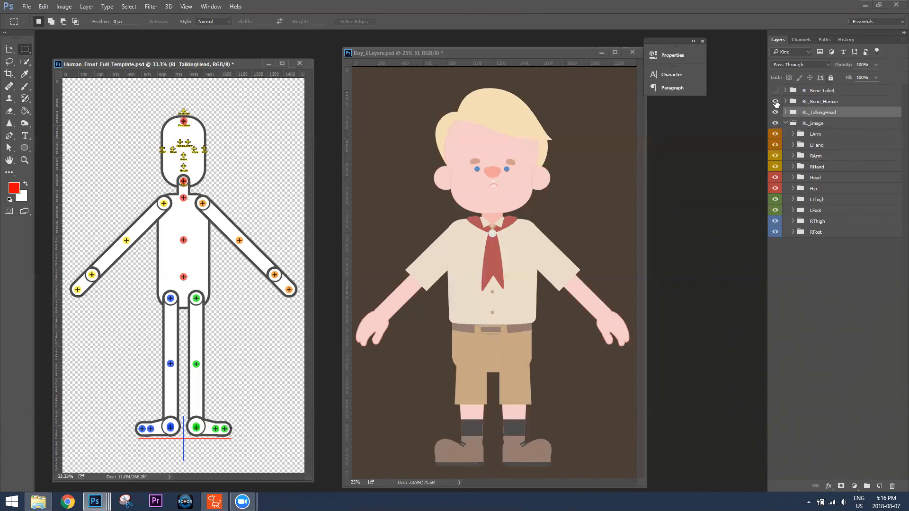
left_click(776, 101)
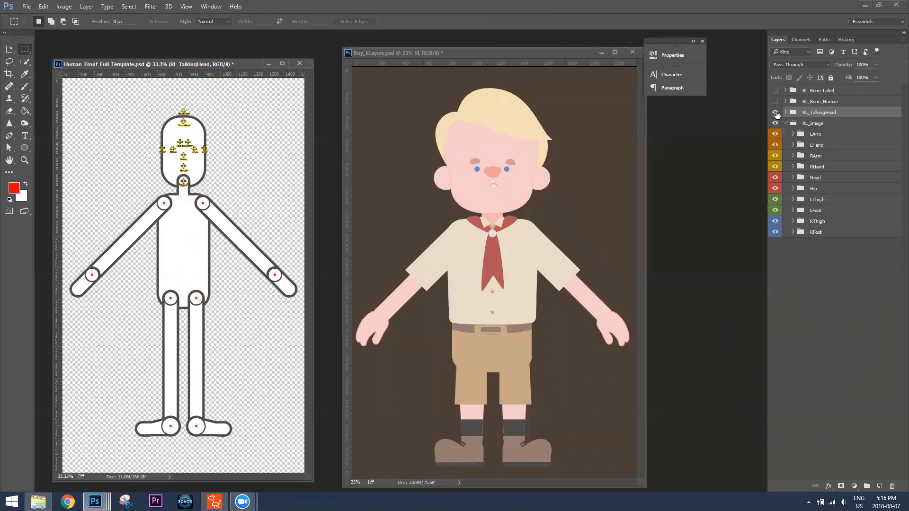
left_click(776, 114)
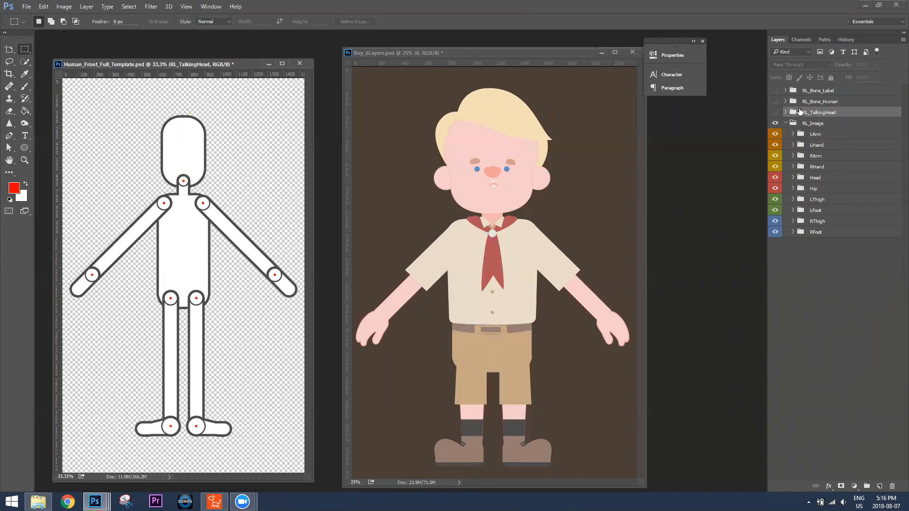
Copy the six body-part layers, Head through RArm, from Boy_6Layers into the template and place them below the RL_Image group
left_click(506, 49)
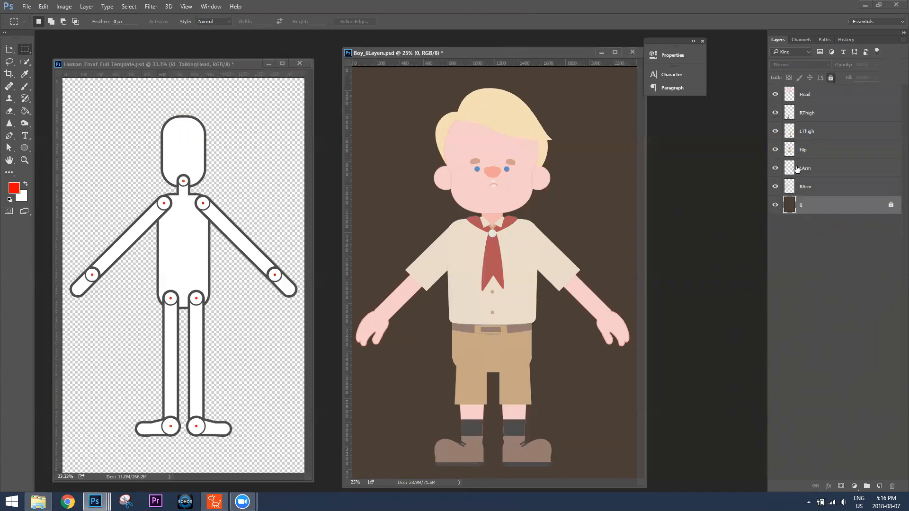
left_click(812, 188)
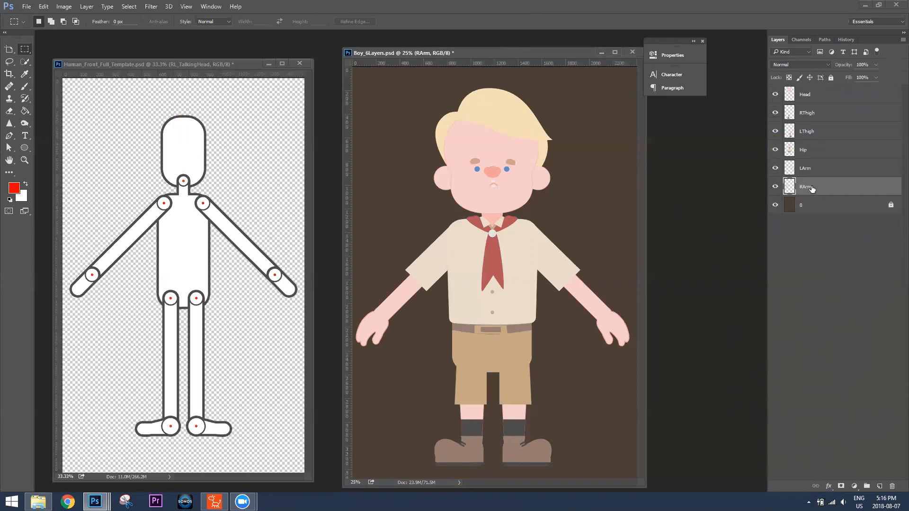
left_click(813, 98, "shift")
left_click_drag(813, 98, 245, 186)
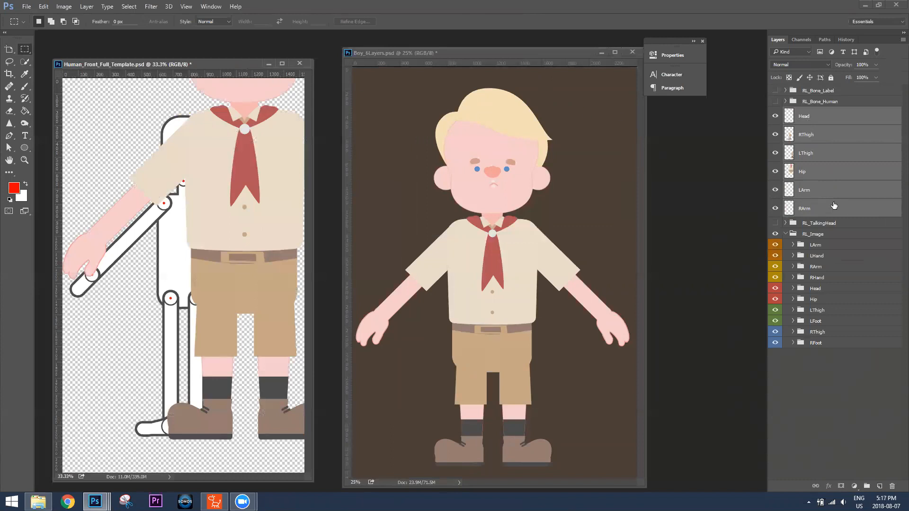
left_click_drag(819, 117, 836, 353)
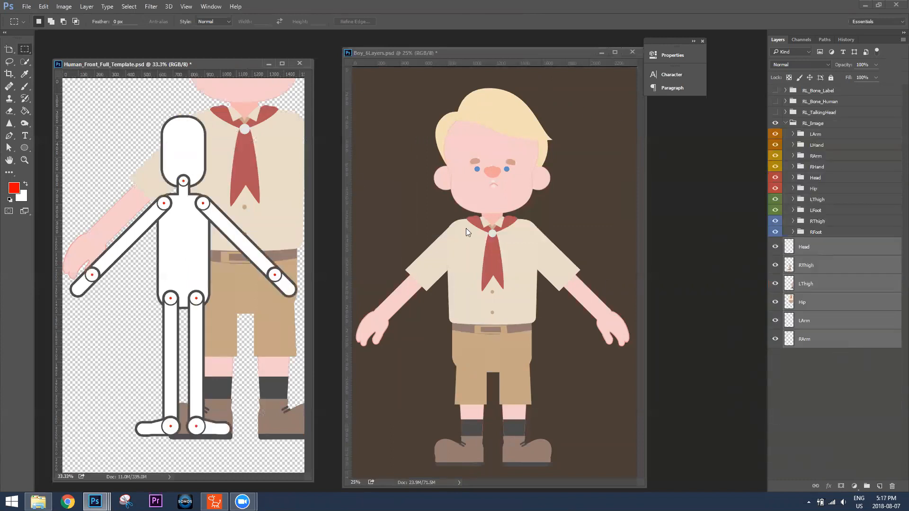
Minimize the Boy_6Layers window and dock Human_Front_Full_Template back as a tabbed document
left_click(602, 53)
left_click(281, 63)
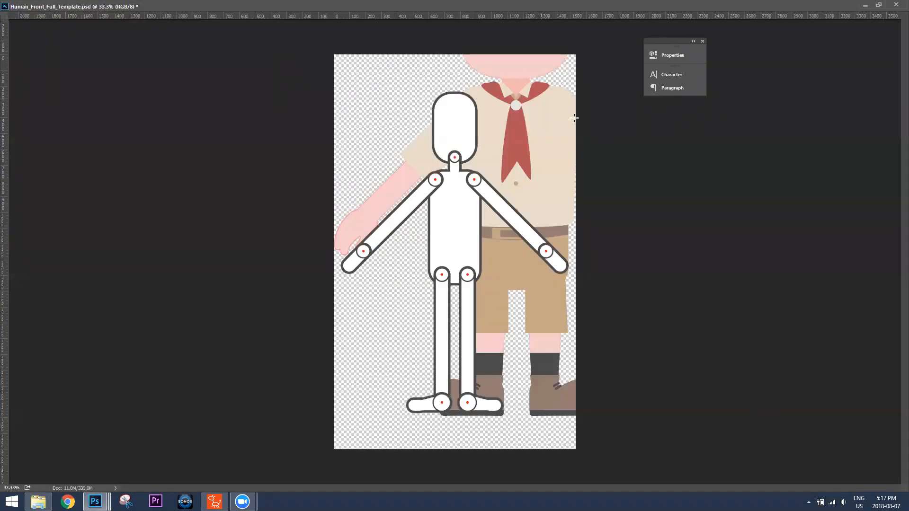
left_click(880, 7)
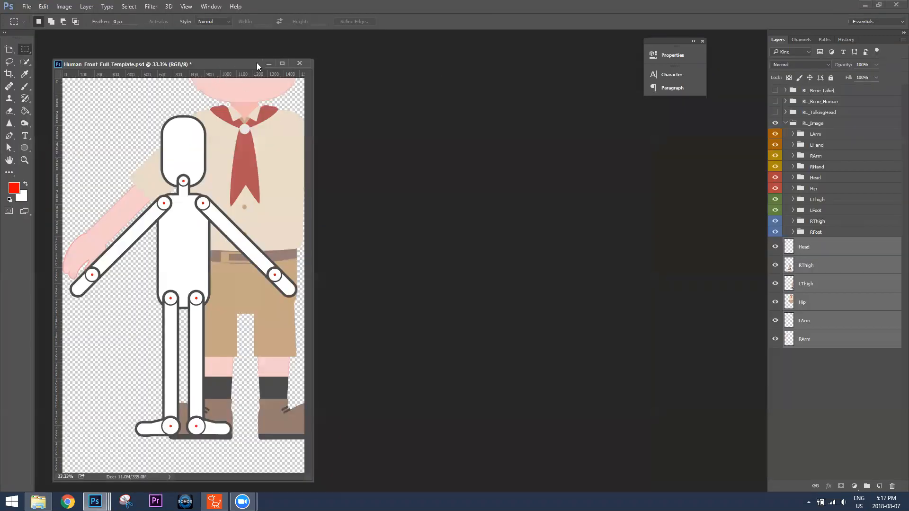
left_click_drag(244, 63, 261, 33)
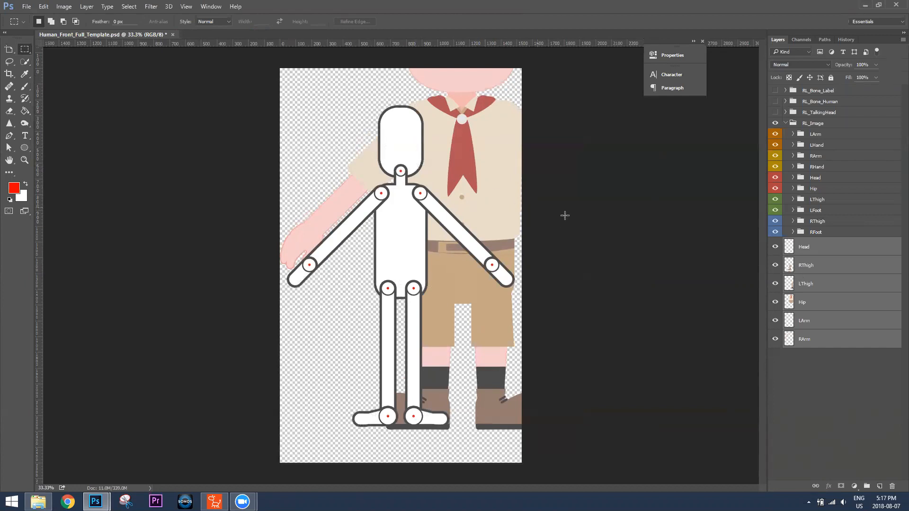
Scale the selected boy layers to about 59.5% with Free Transform and centre the character behind the template figure
key("ctrl+t")
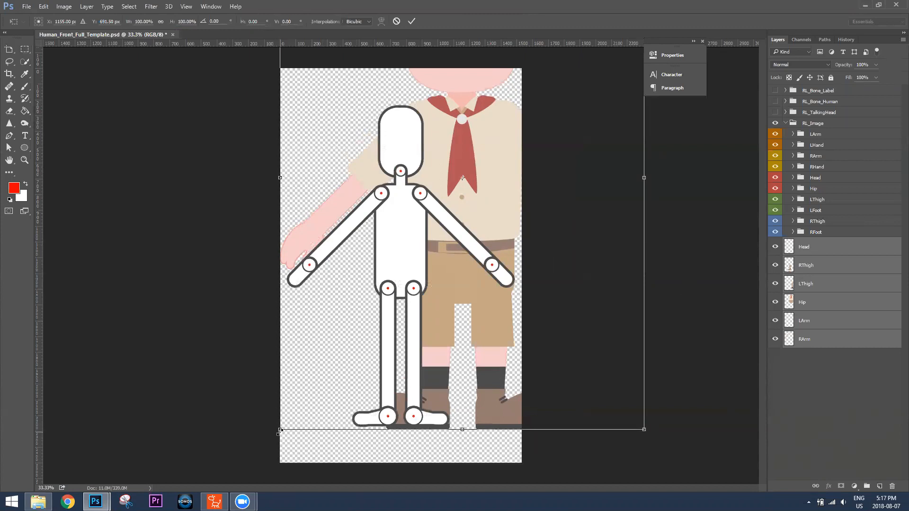
left_click_drag(279, 430, 450, 273)
left_click_drag(508, 107, 383, 259)
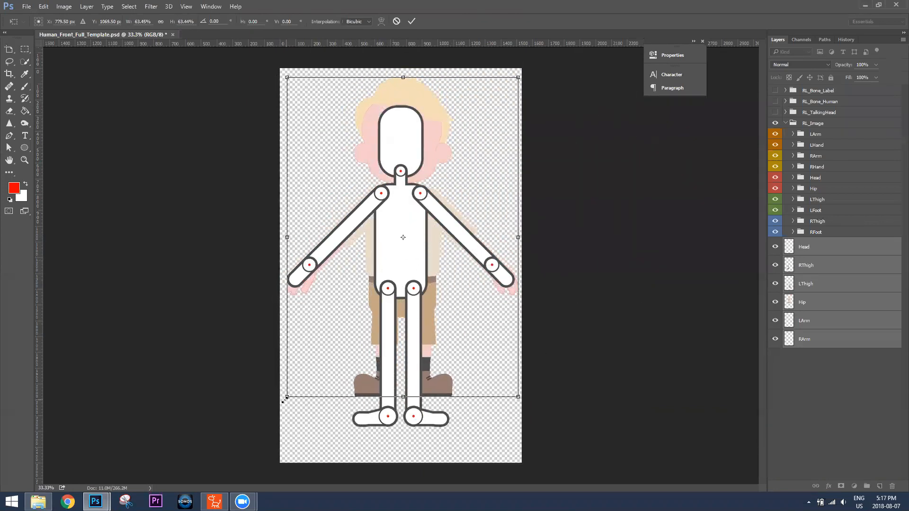
left_click_drag(287, 397, 301, 377)
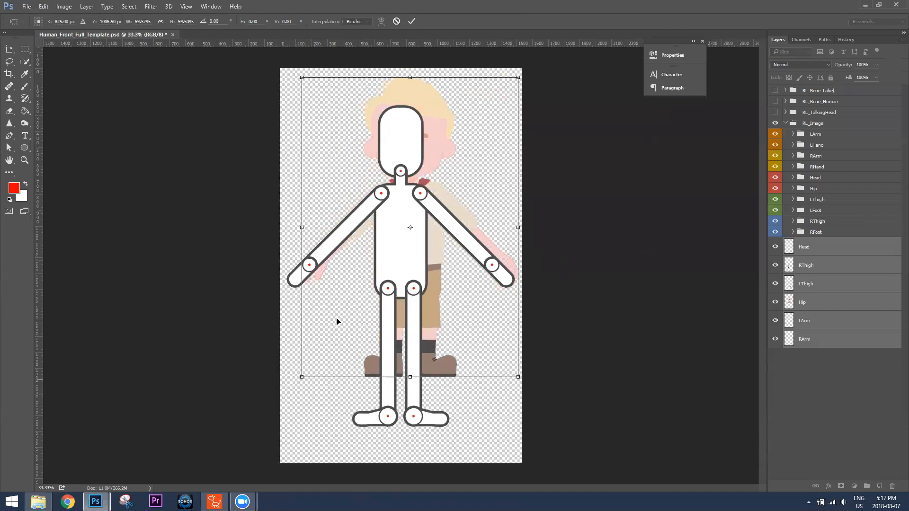
left_click_drag(423, 250, 419, 251)
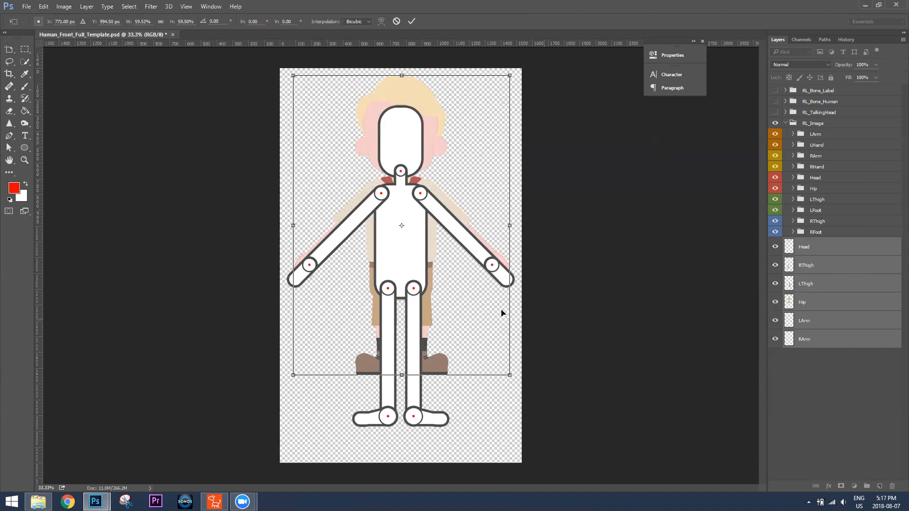
key("Return")
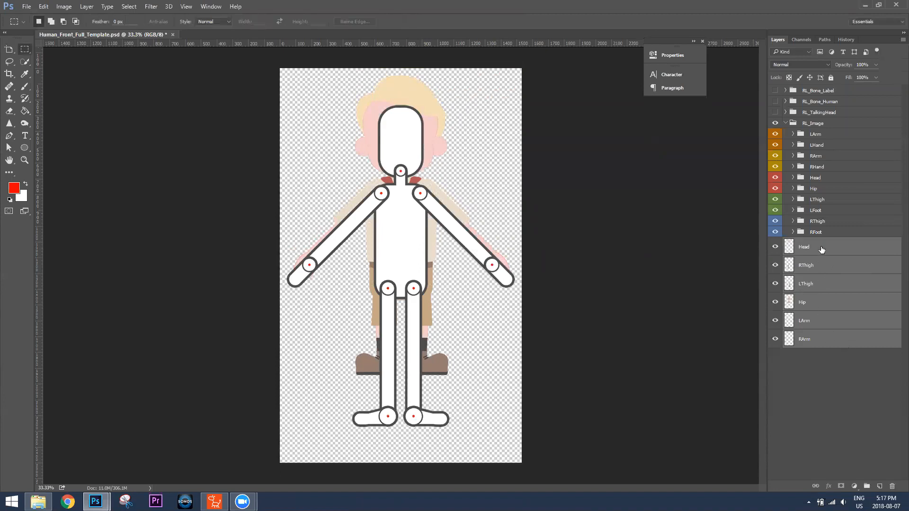
Move the boy's Head layer into the Head group of RL_Image, and expand and collapse that group to check its content
left_click(822, 249)
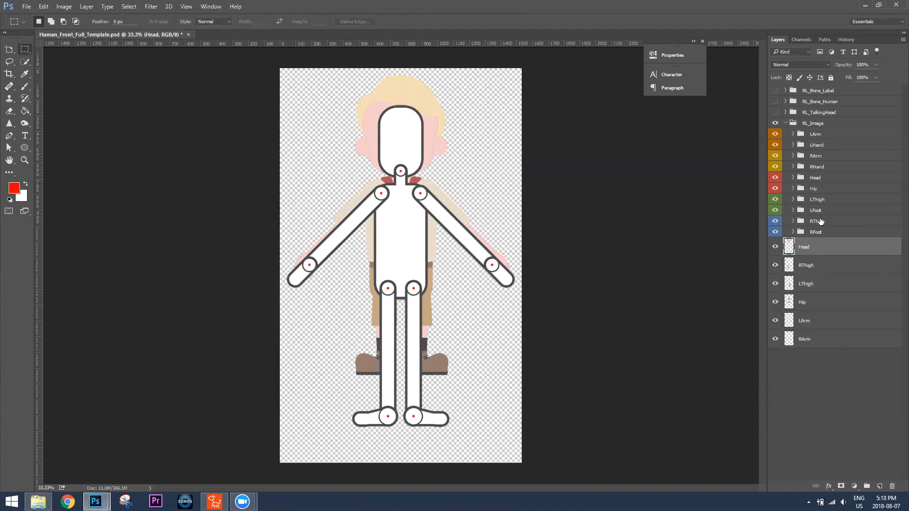
left_click_drag(816, 251, 826, 178)
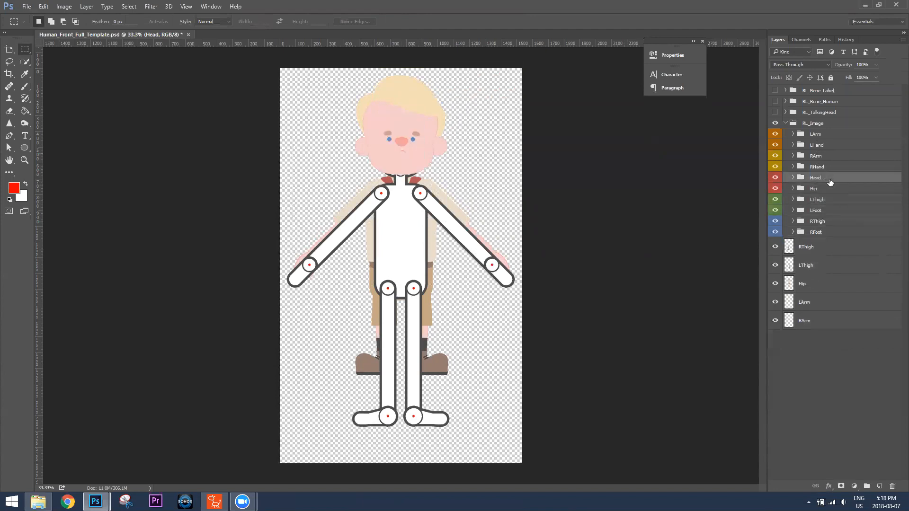
left_click(793, 178)
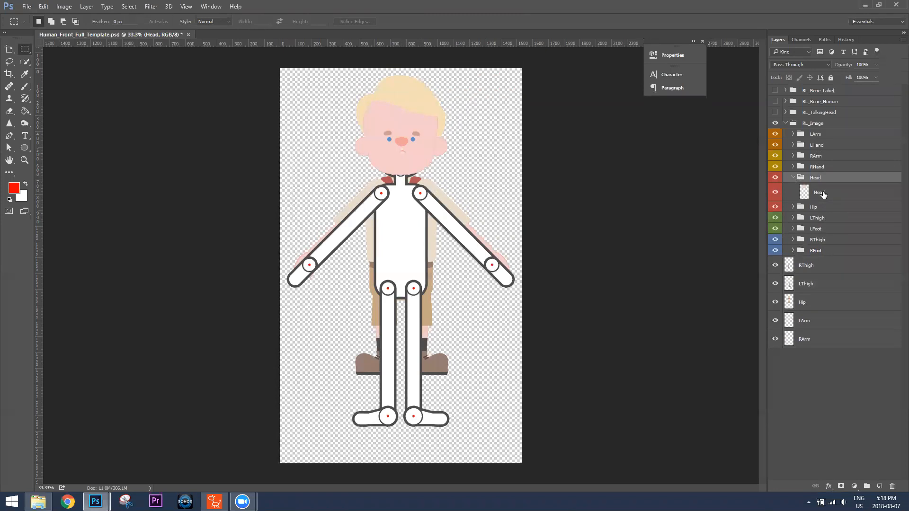
left_click(793, 179)
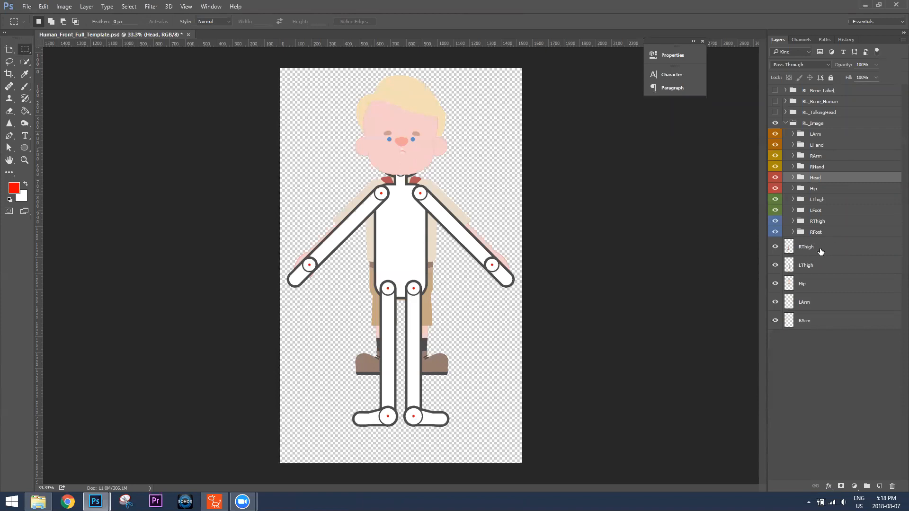
Move the boy's RThigh and LThigh layers into the matching RThigh and LThigh groups of RL_Image
left_click(809, 249)
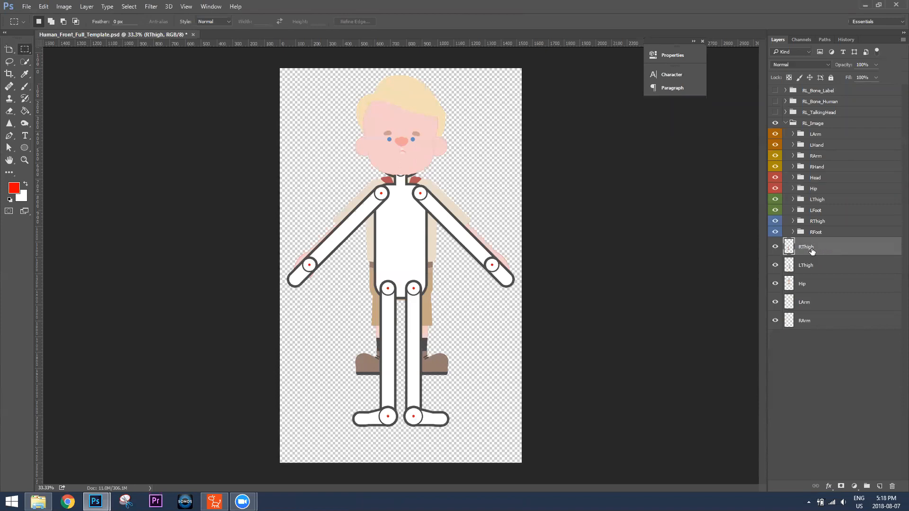
left_click_drag(809, 249, 825, 198)
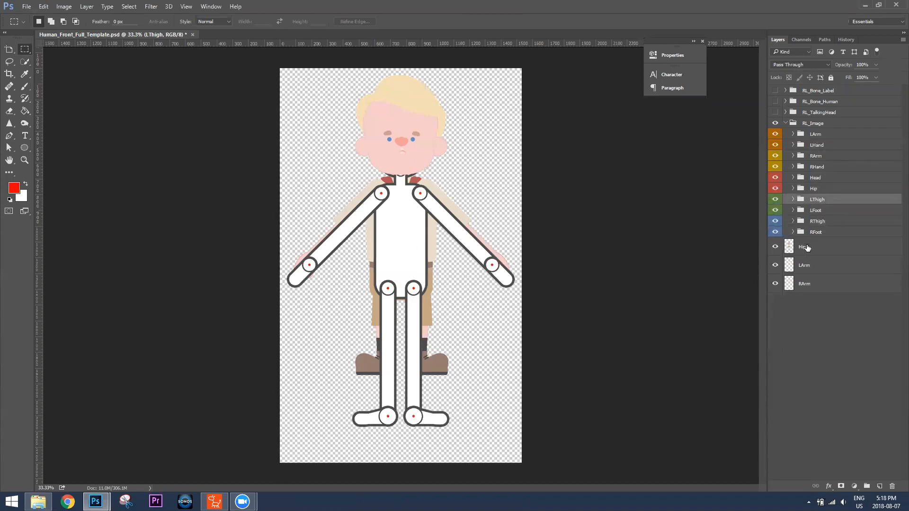
Identify the template figure's Hip layer inside the Hip group by toggling its visibility, and delete it
left_click(807, 248)
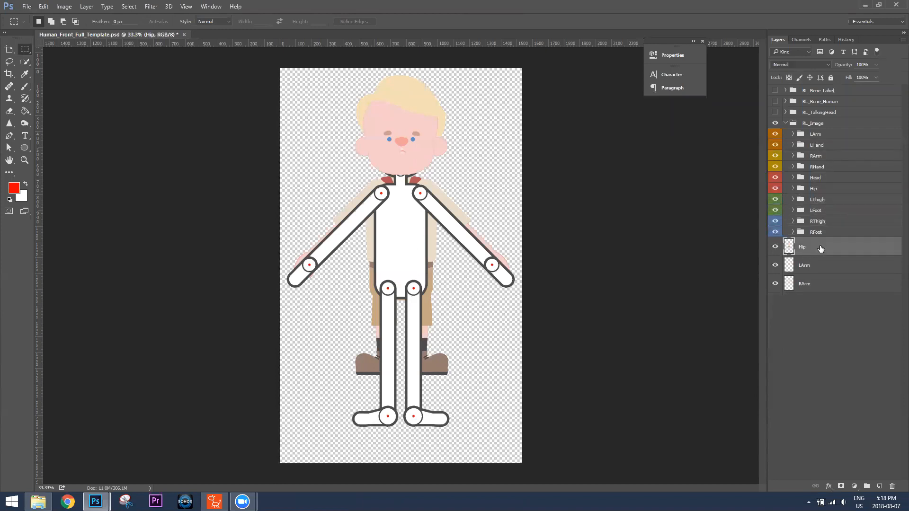
left_click(793, 189)
left_click(776, 205)
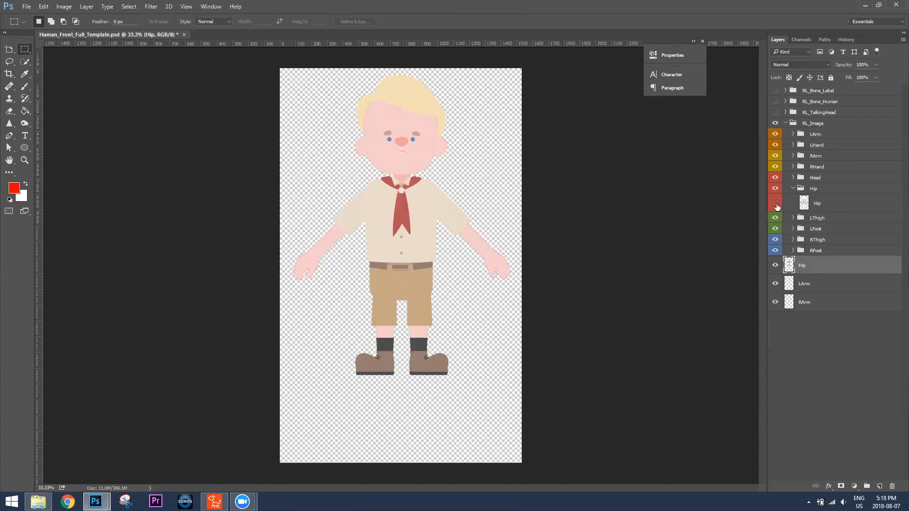
left_click(776, 204)
left_click(776, 204)
left_click(823, 207)
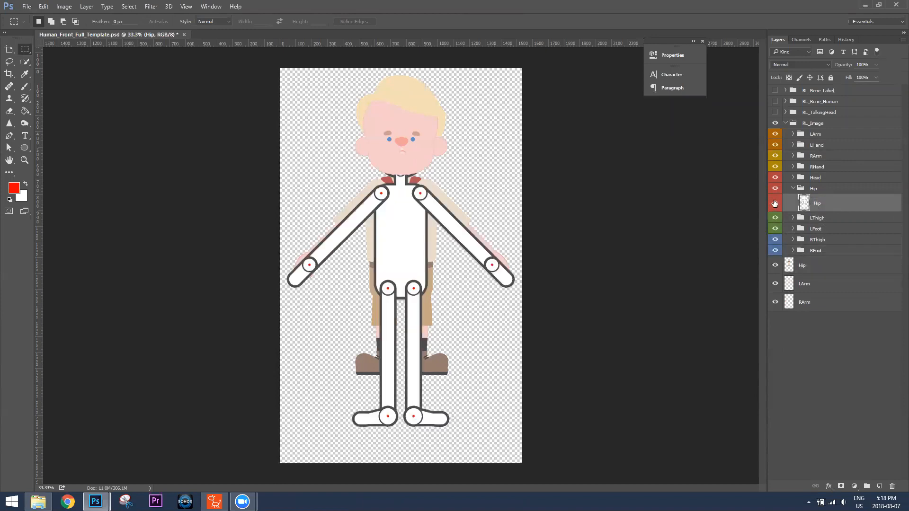
key("Delete")
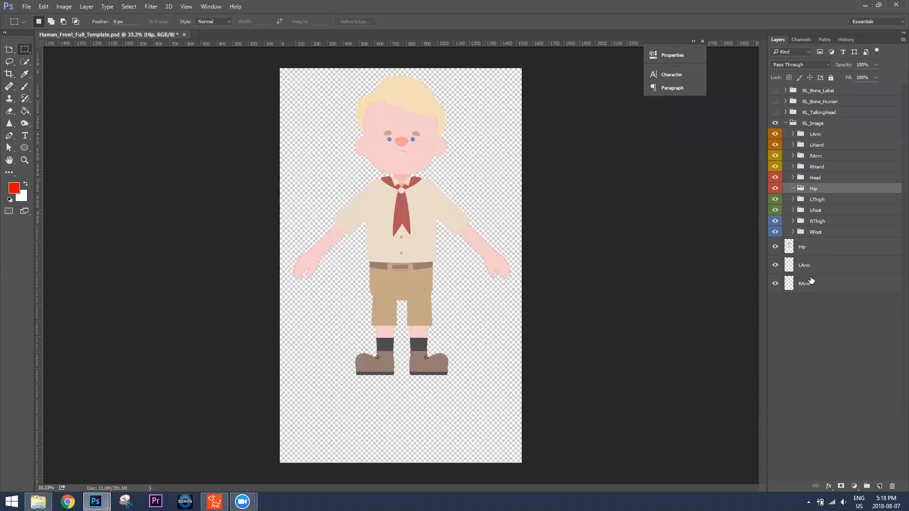
Move the boy's Hip, LArm and RArm layers into their matching RL_Image groups and collapse the Hip group
left_click(808, 249)
left_click_drag(809, 250, 822, 193)
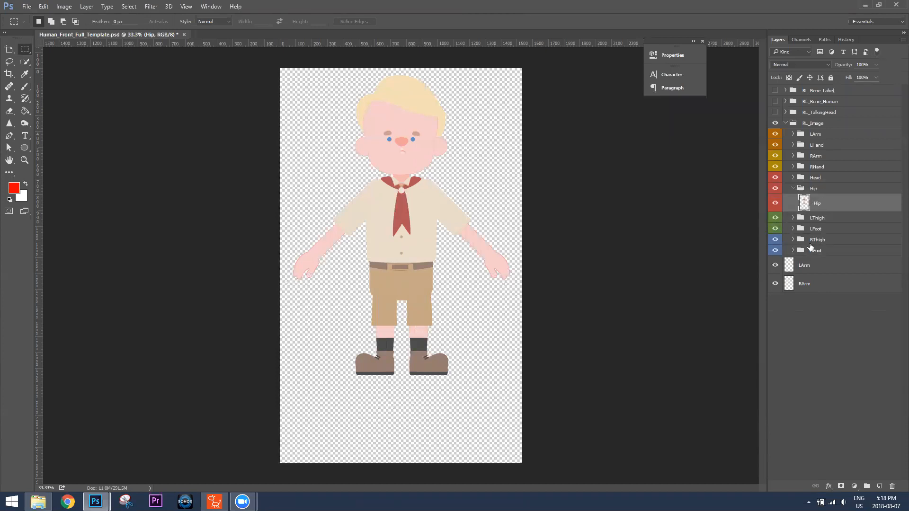
left_click(817, 269)
left_click_drag(821, 269, 816, 136)
left_click_drag(808, 274, 820, 157)
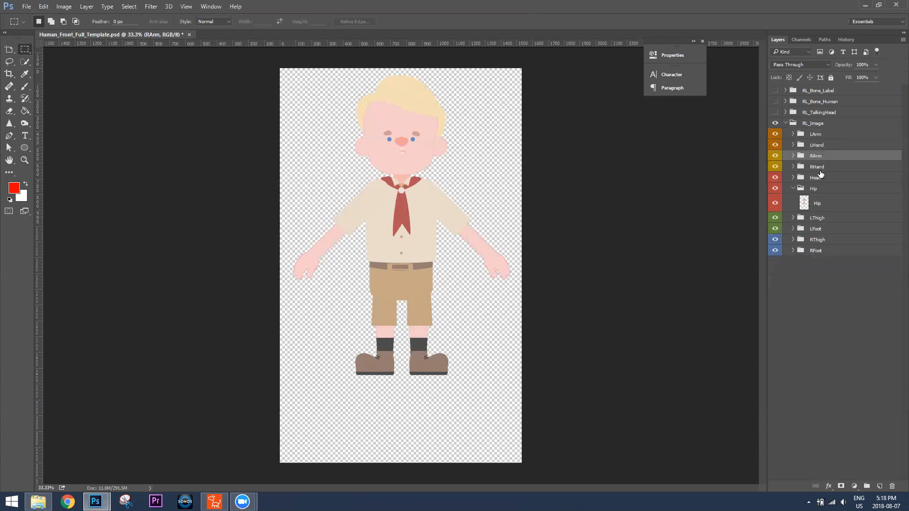
left_click(794, 188)
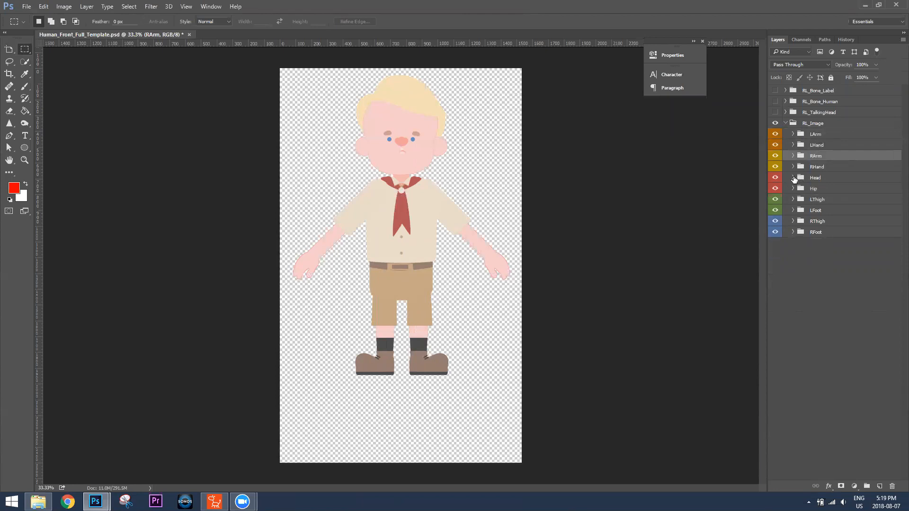
Inspect the face-part groups inside HeadImage of the RL_TalkingHead group, and collapse RL_TalkingHead again
left_click(786, 112)
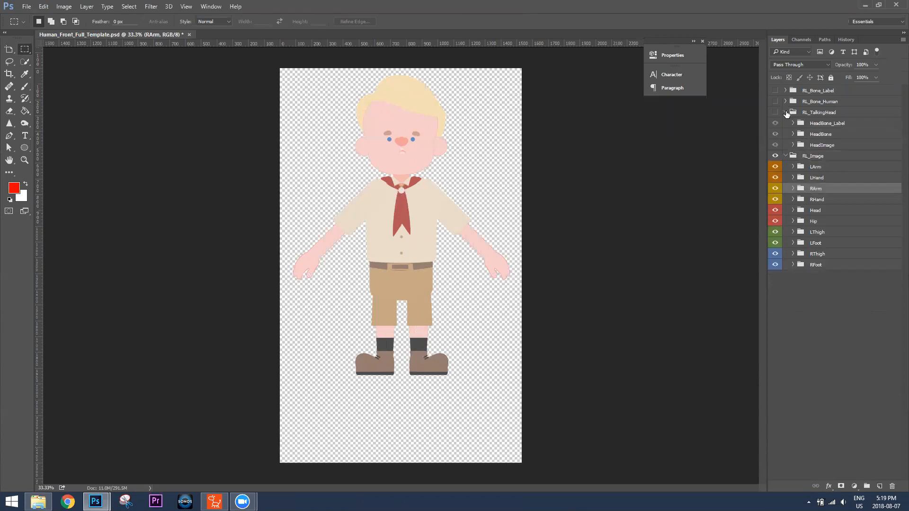
left_click(793, 145)
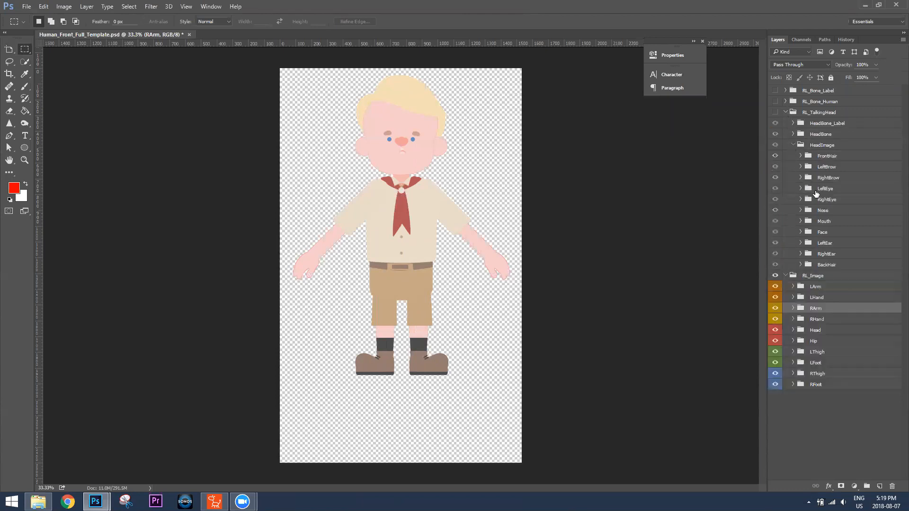
left_click(786, 112)
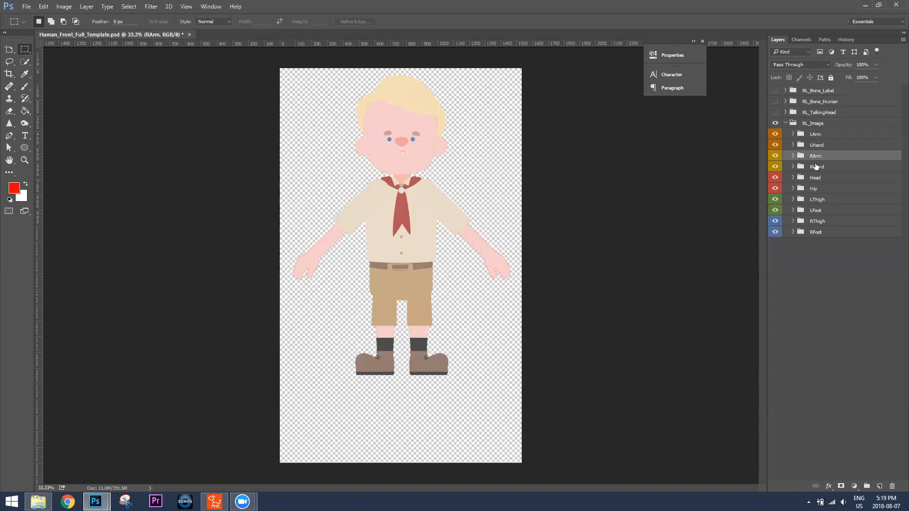
Show the RL_Bone_Label and RL_Bone_Human groups, and expand the LArm bone group within RL_Bone_Human
left_click(775, 91)
left_click(775, 102)
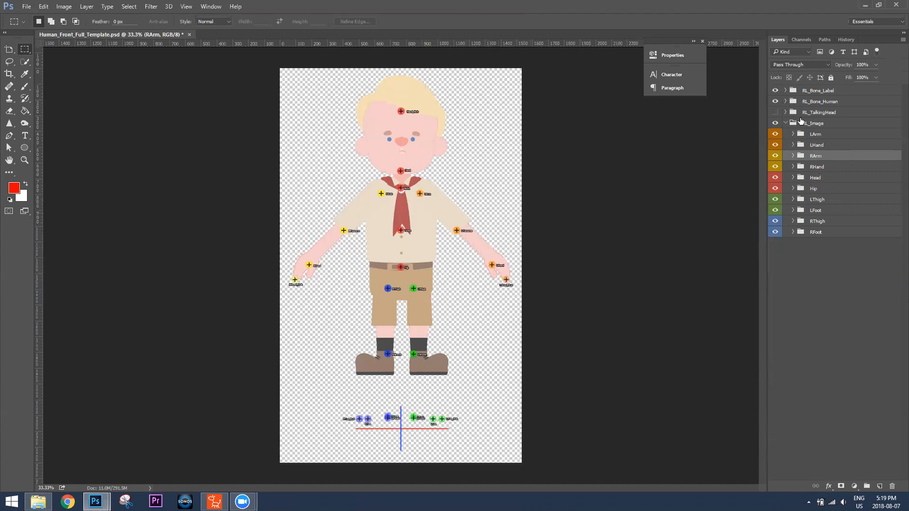
left_click(807, 102)
left_click(786, 102)
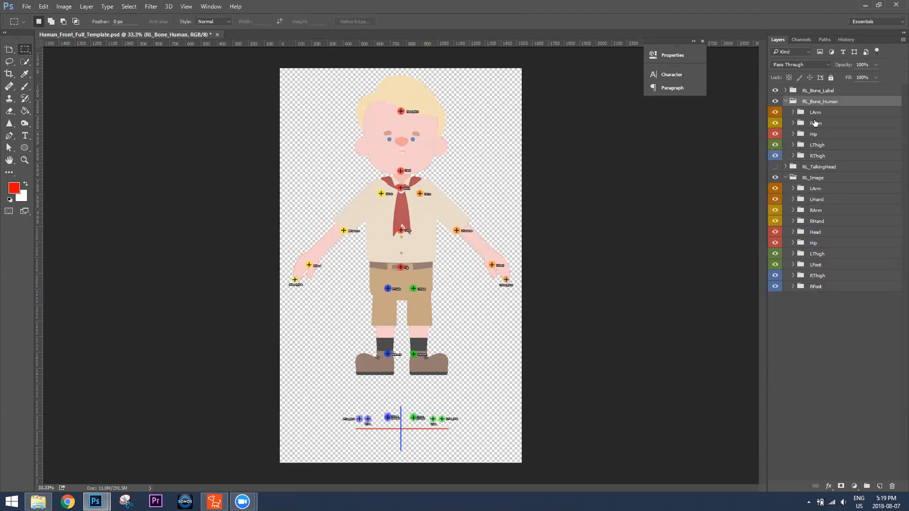
left_click(794, 113)
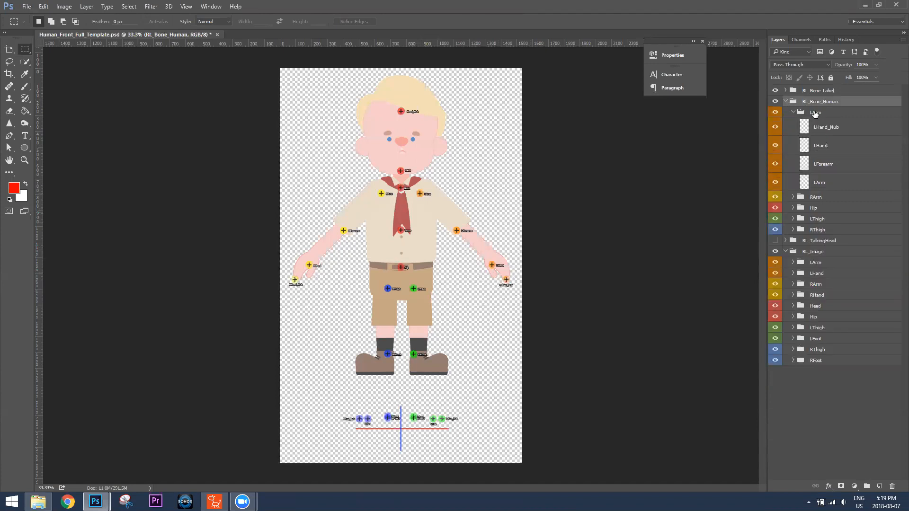
left_click(817, 113)
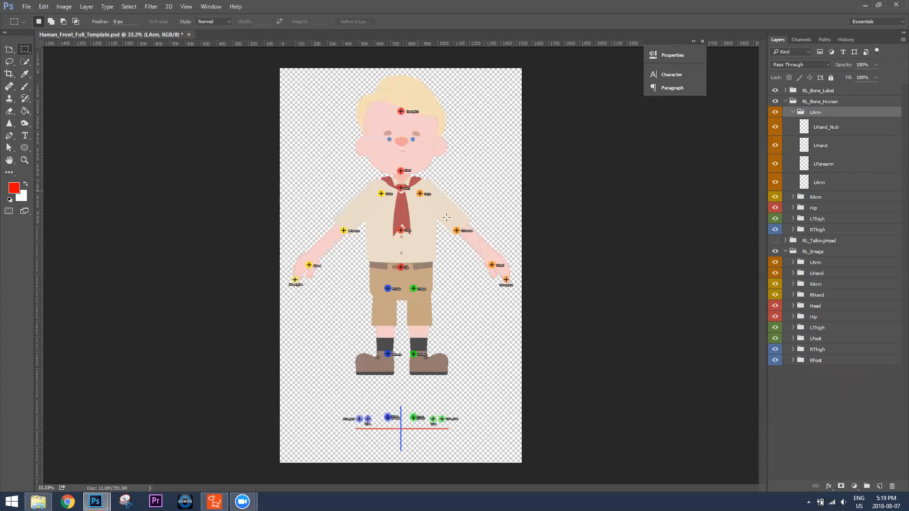
scroll(499, 260, "up", 5)
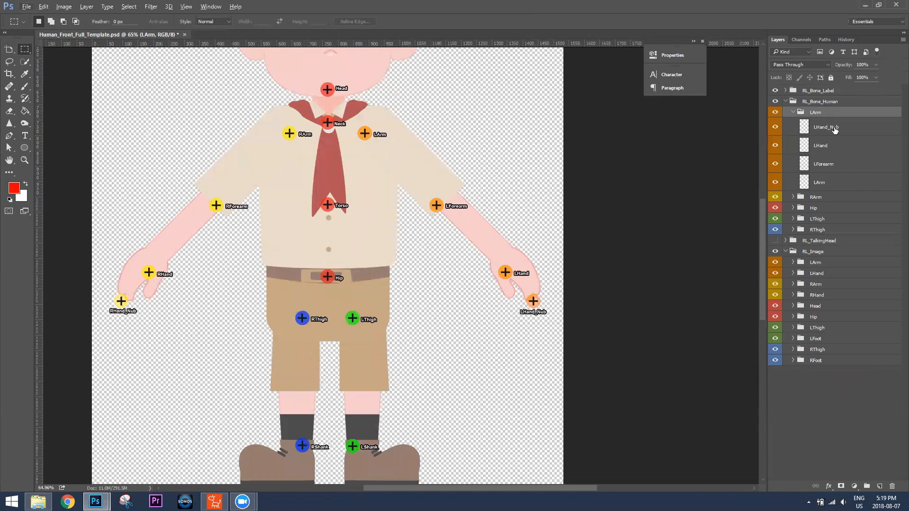
Move the LArm bone marker outward to the boy's left shoulder joint with the Move tool
left_click(822, 183)
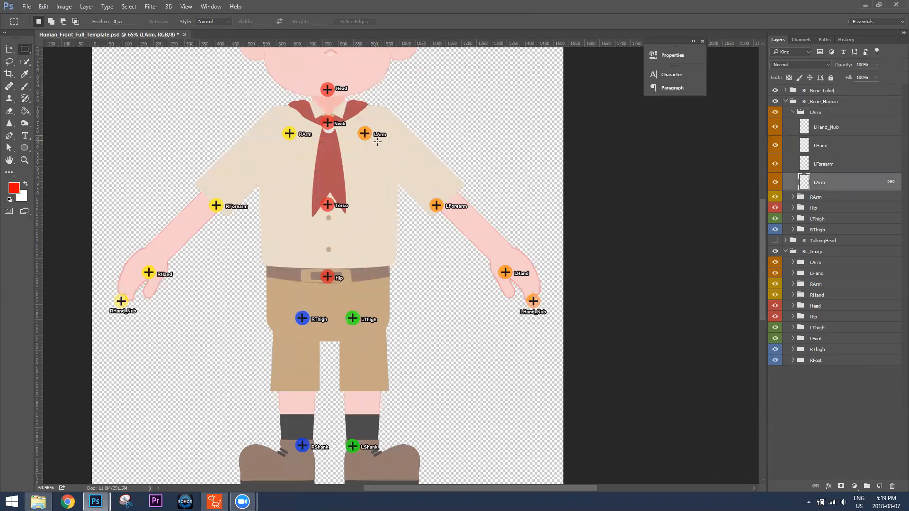
key("v")
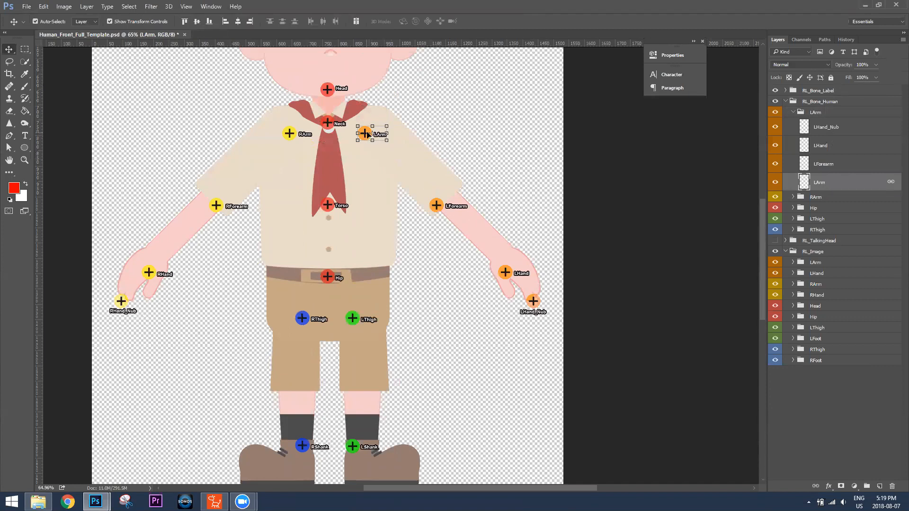
left_click_drag(368, 135, 385, 132)
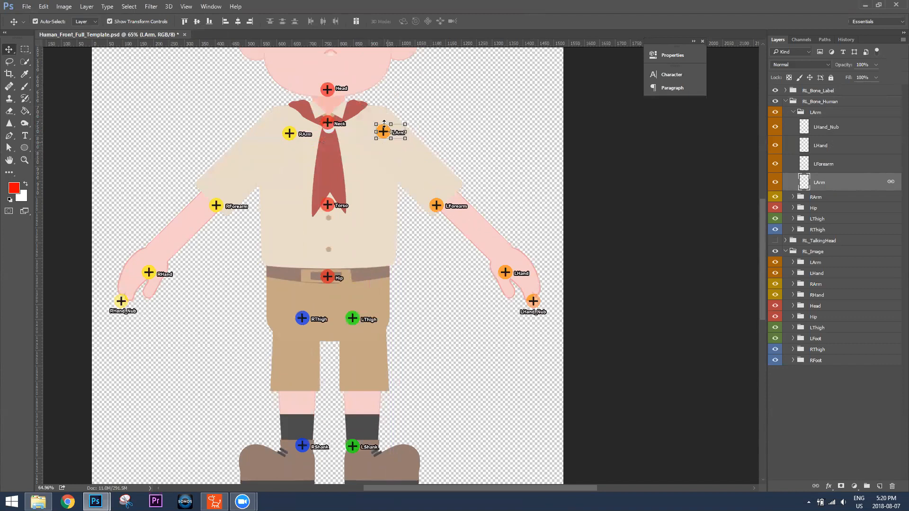
Place the transform pivot of the boy's LArm image layer on the LArm bone marker and test-rotate the arm
left_click(472, 233)
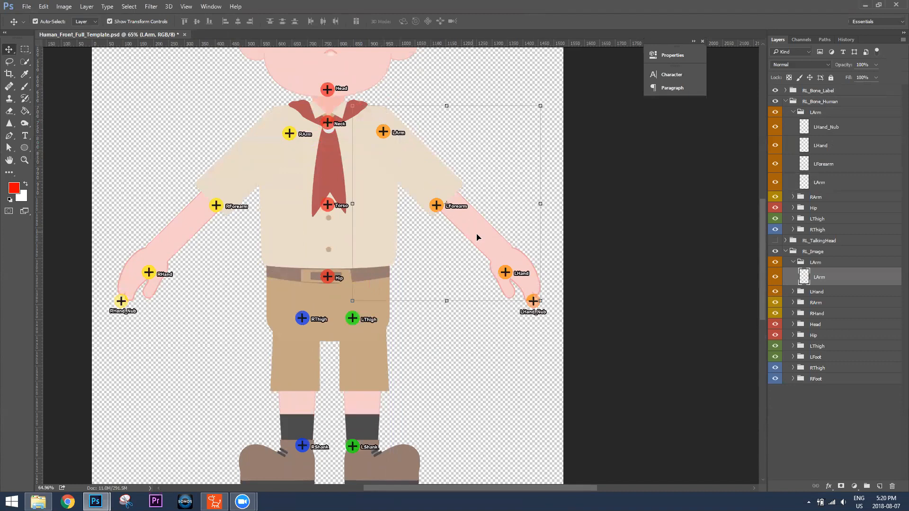
mouse_move(547, 239)
left_mouse_down()
mouse_move(555, 179)
mouse_move(554, 251)
mouse_move(553, 232)
mouse_move(552, 243)
left_mouse_up()
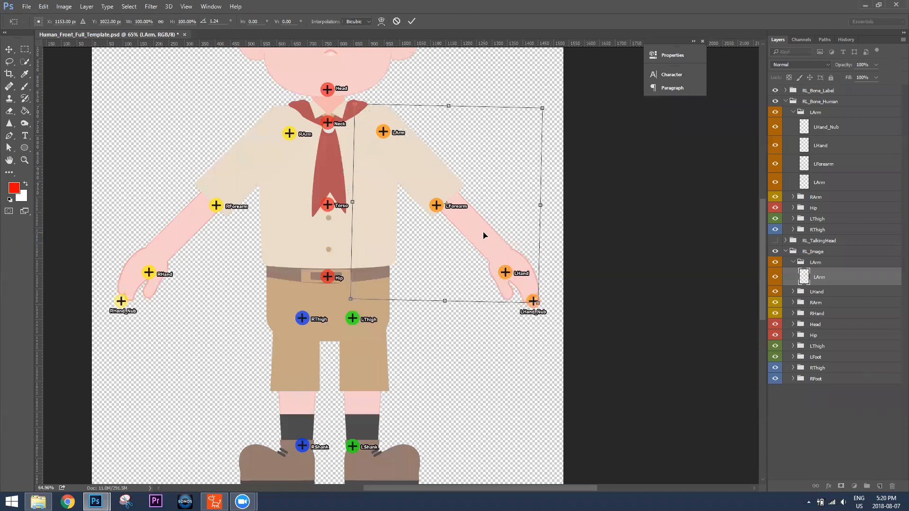
key("ctrl+z")
left_click_drag(445, 203, 383, 133)
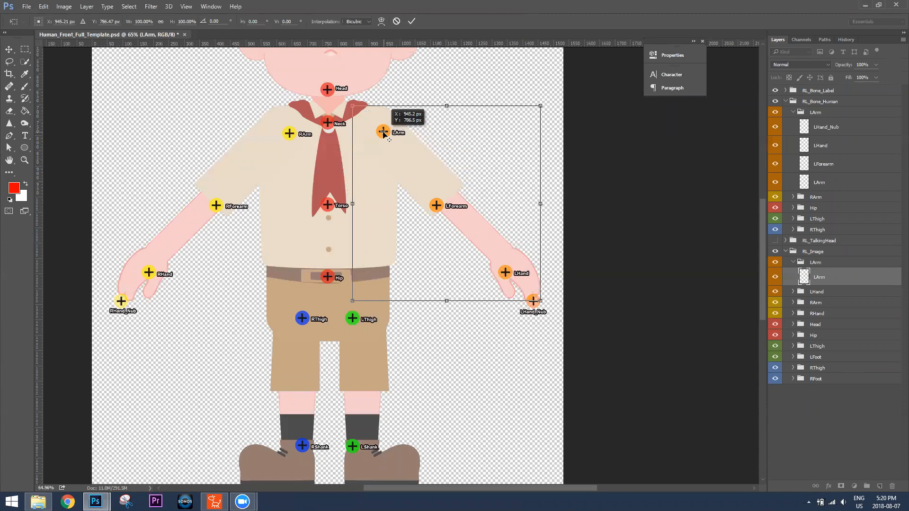
left_click_drag(552, 294, 500, 251)
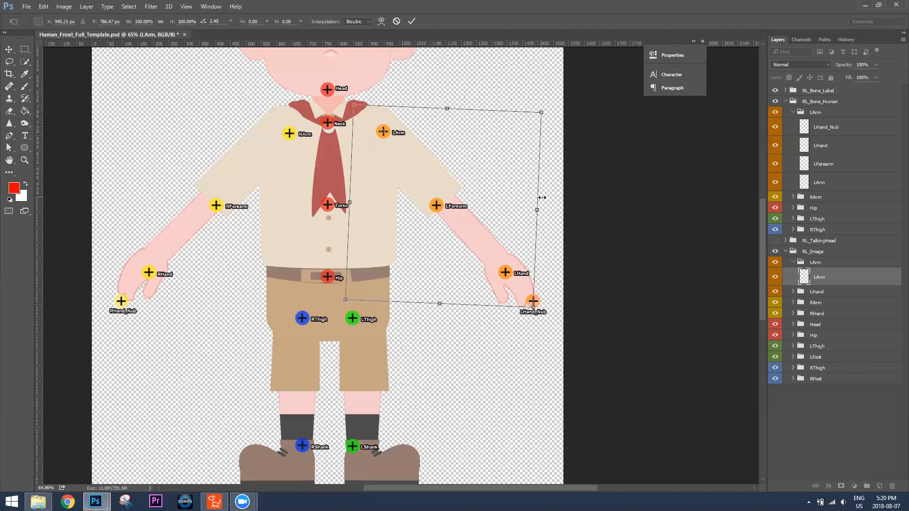
left_click_drag(543, 281, 548, 276)
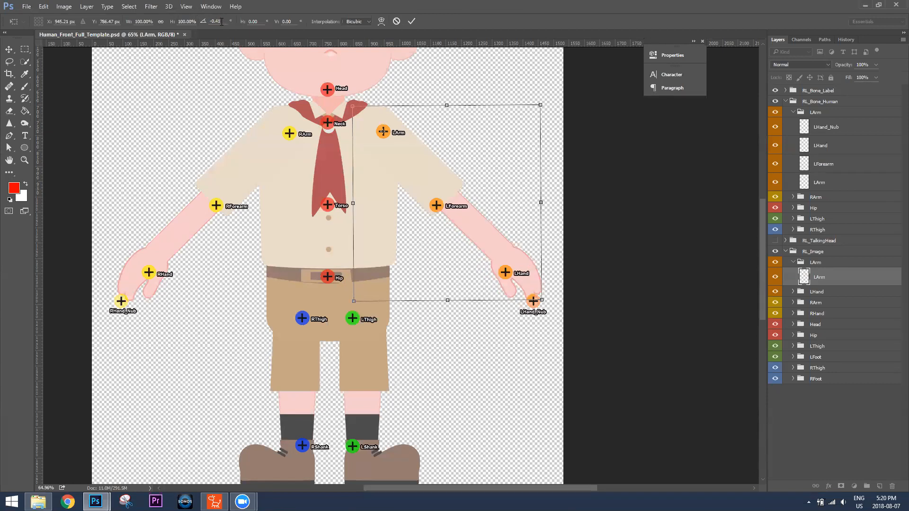
Reset the arm layer's rotation to 0, return its pivot to the centre and apply the transform
type("0")
key("Return")
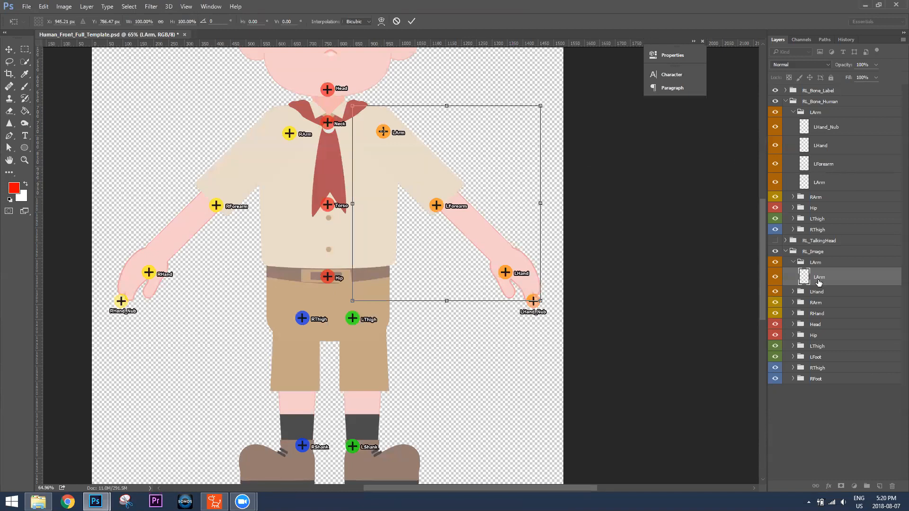
left_click_drag(384, 133, 447, 202)
key("Return")
Lower the LArm bone marker slightly at the shoulder and move the LForearm marker up to the elbow
left_click(824, 182)
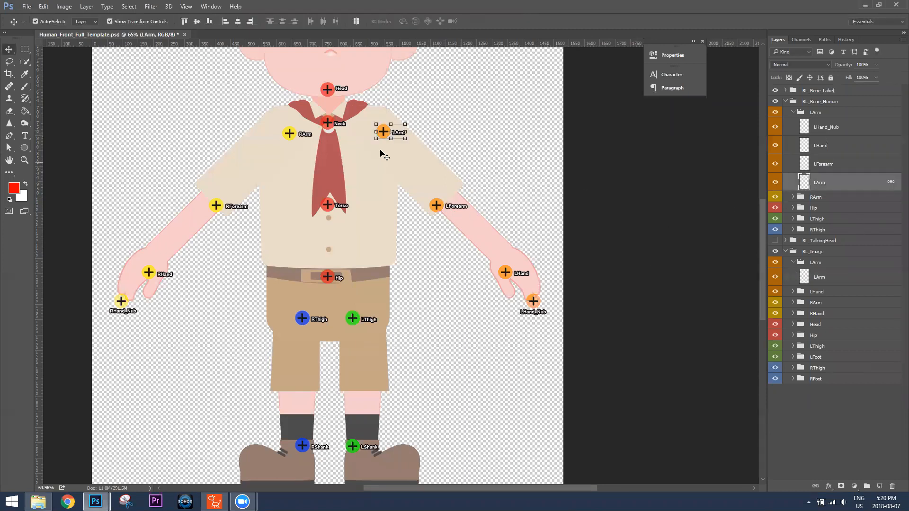
left_click_drag(385, 130, 384, 136)
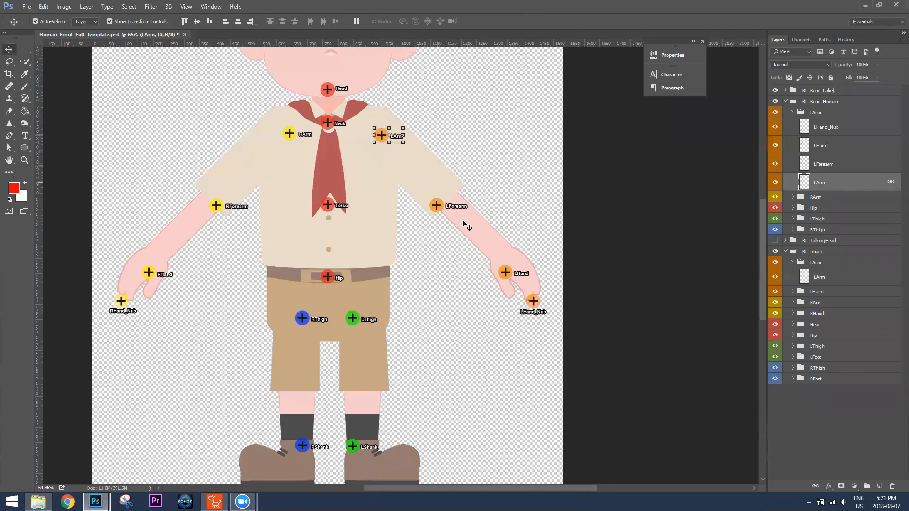
left_click(833, 166)
left_click_drag(437, 208, 443, 197)
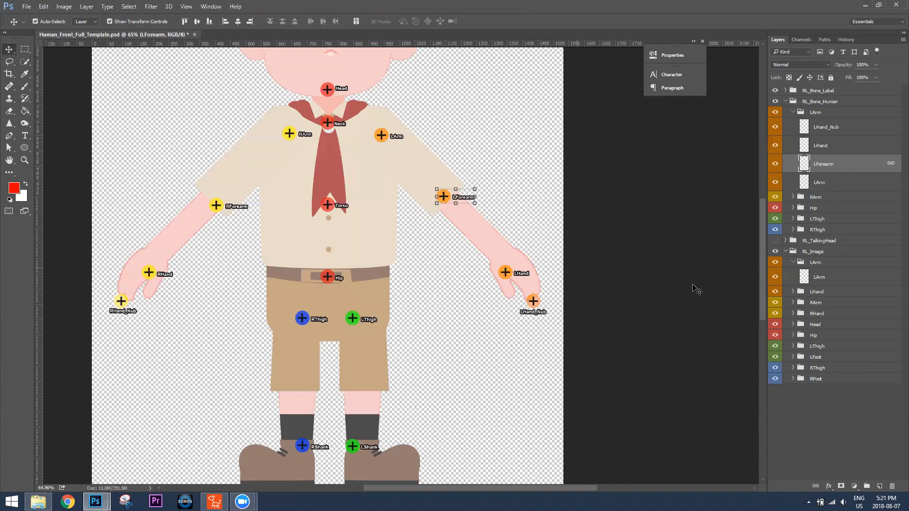
Move the LHand bone marker up to the boy's wrist and raise the LHand_Nub marker slightly at the fingertips
left_click(824, 149)
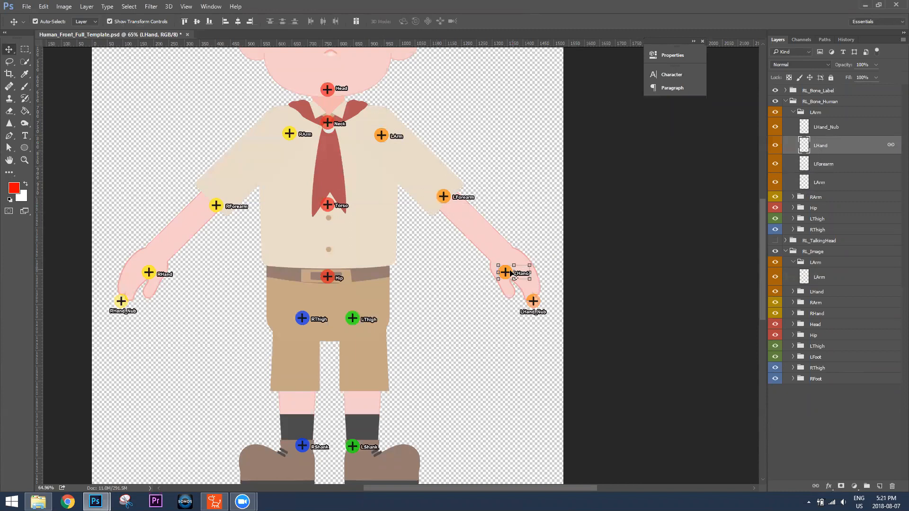
left_click_drag(508, 274, 497, 252)
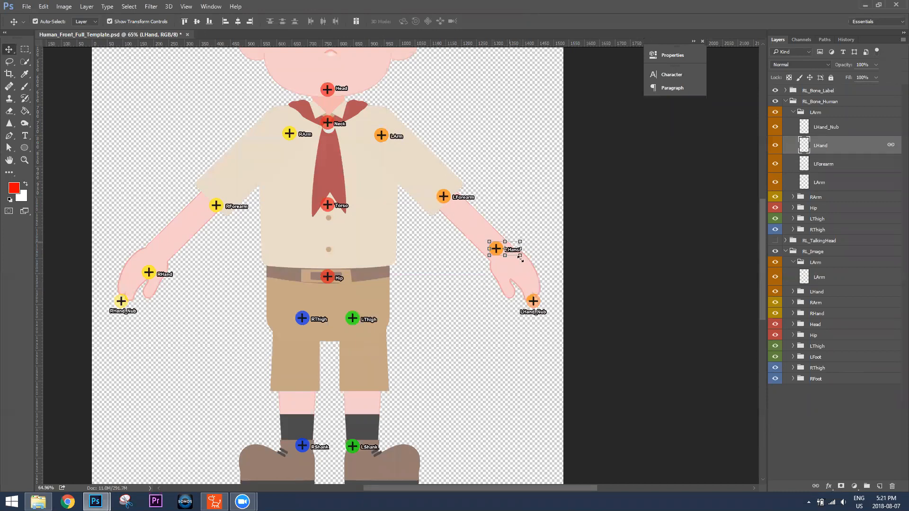
left_click(831, 128)
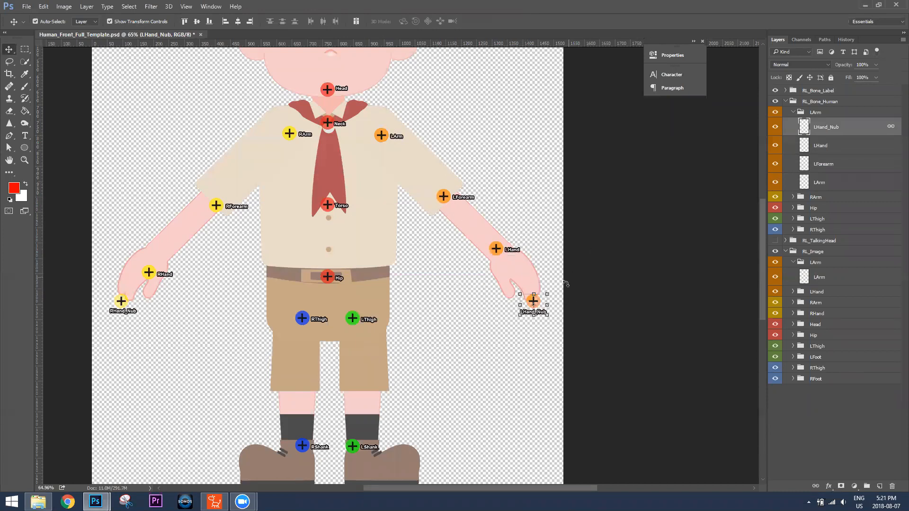
left_click_drag(534, 301, 537, 292)
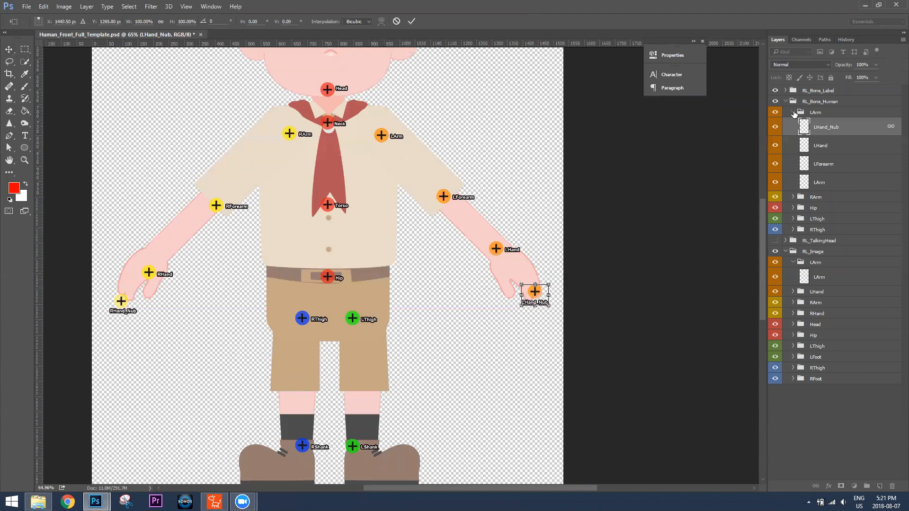
key("Return")
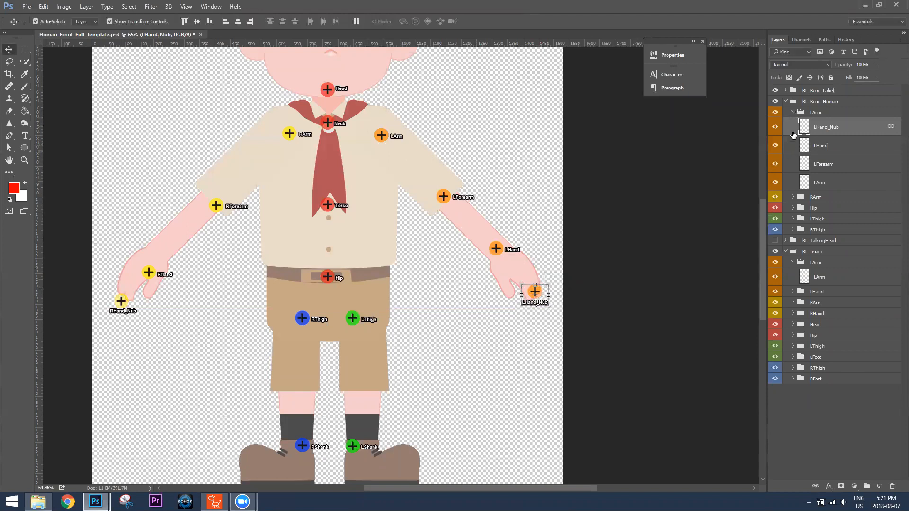
Move the RArm bone marker up and outward on the boy's shoulder and raise the RForearm marker to the elbow
left_click(794, 113)
left_click(793, 123)
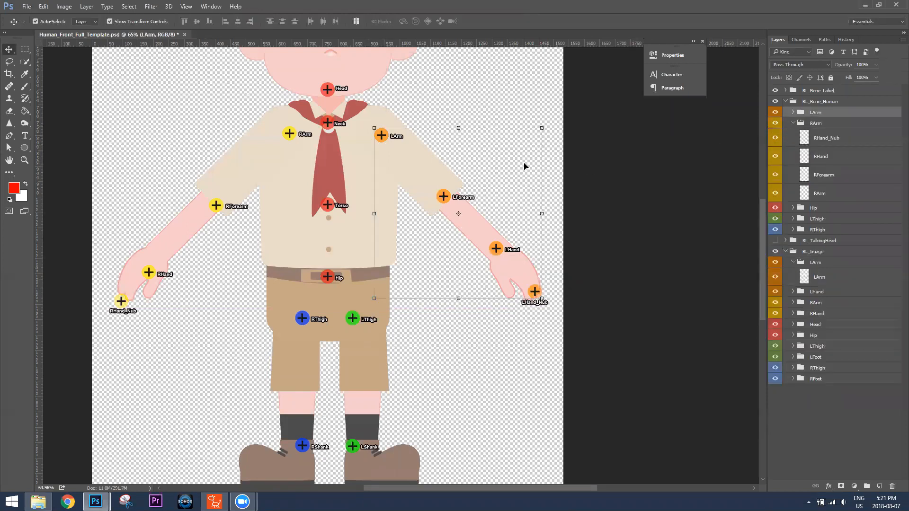
left_click(824, 192)
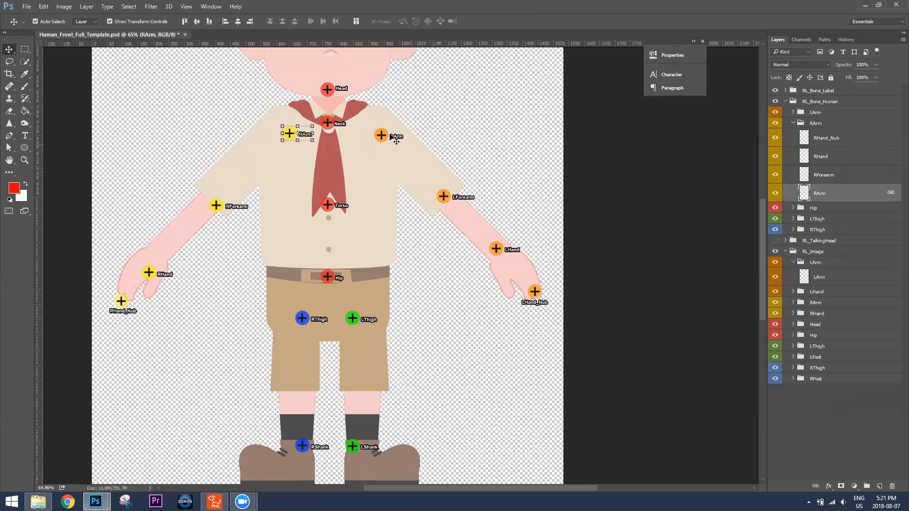
left_click_drag(292, 135, 282, 125)
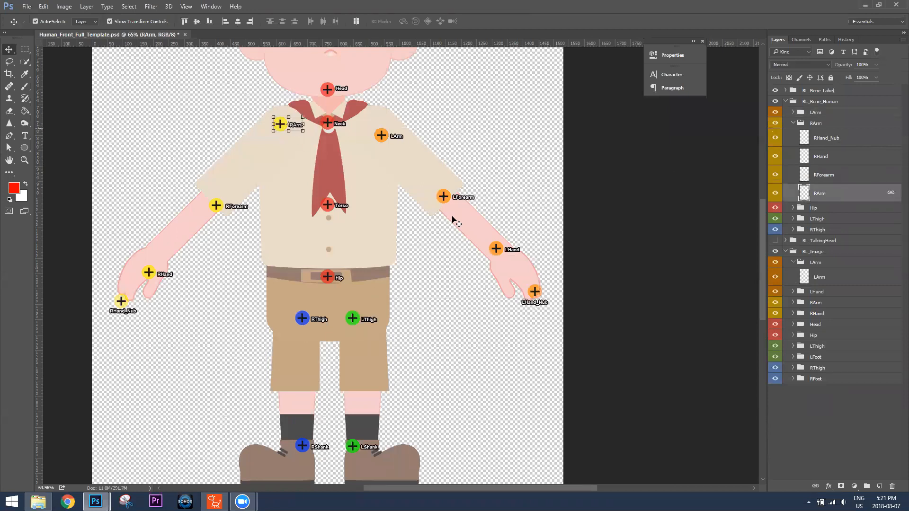
left_click(829, 175)
left_click_drag(219, 208, 221, 194)
Move the RHand bone marker up to the boy's wrist and raise the RHand_Nub marker slightly at the fingertips
left_click(834, 158)
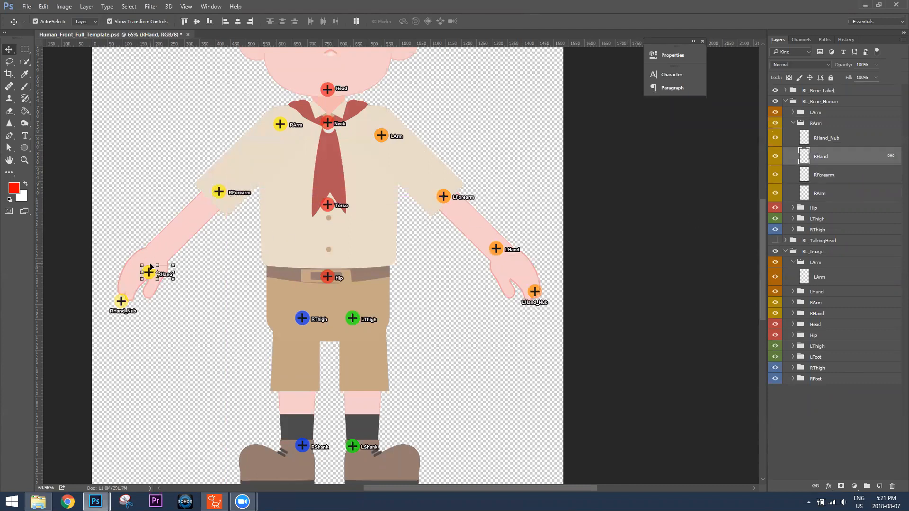
left_click_drag(153, 274, 163, 253)
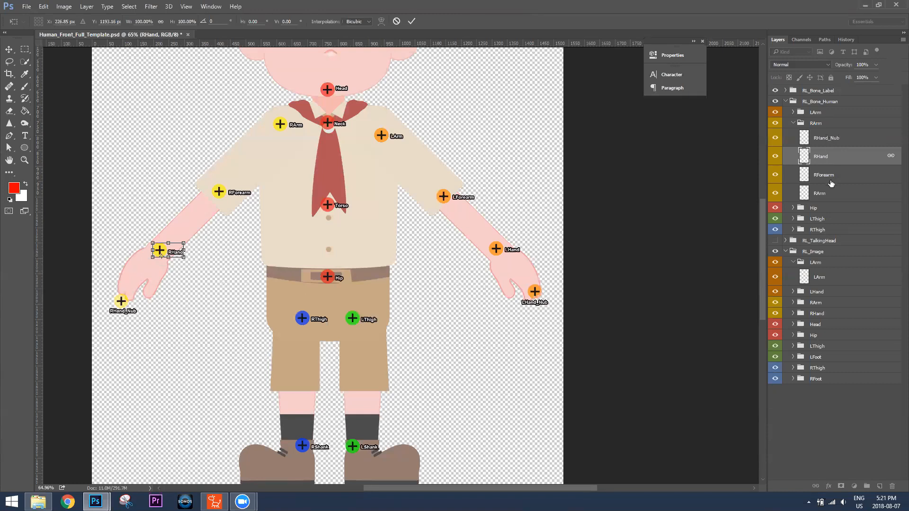
left_click(831, 161)
left_click(826, 138)
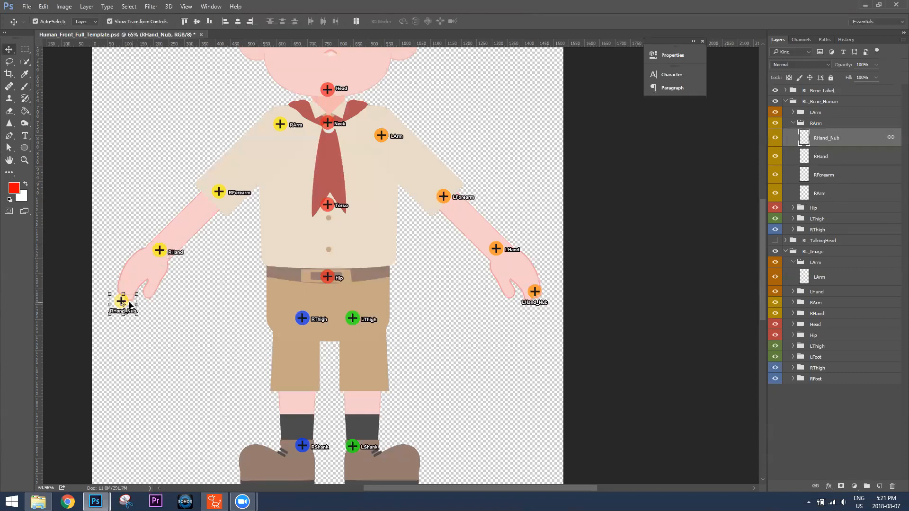
left_click_drag(119, 302, 123, 290)
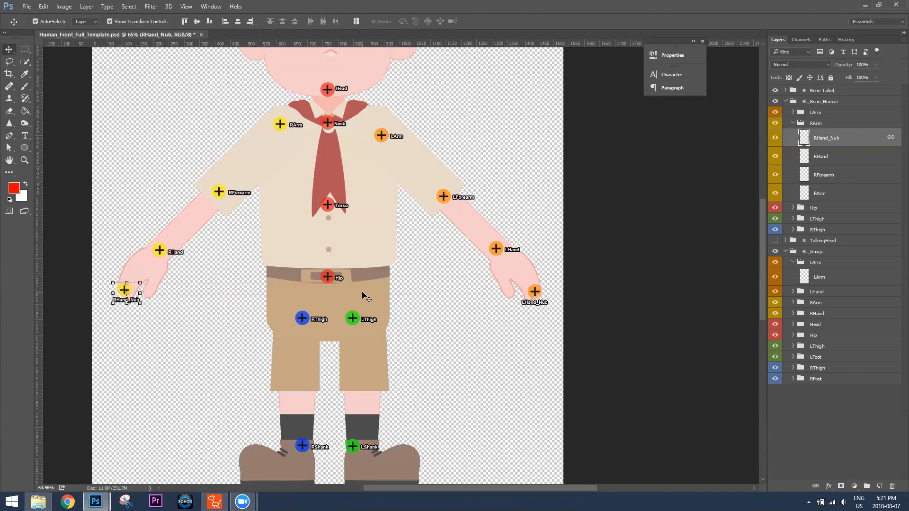
Move the Head_Nub bone marker from the Hip bone group up into the boy's hair near the top of his head
scroll(621, 203, "up", 5)
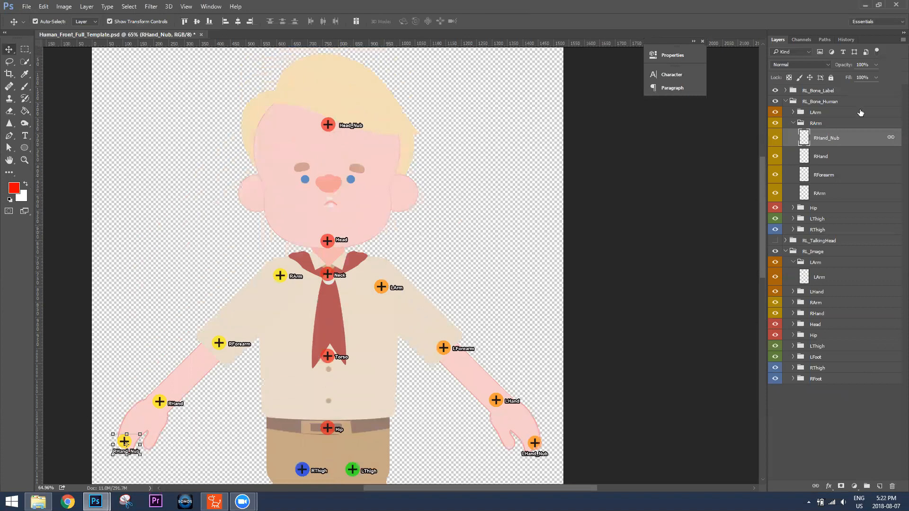
left_click(797, 123)
left_click(794, 123)
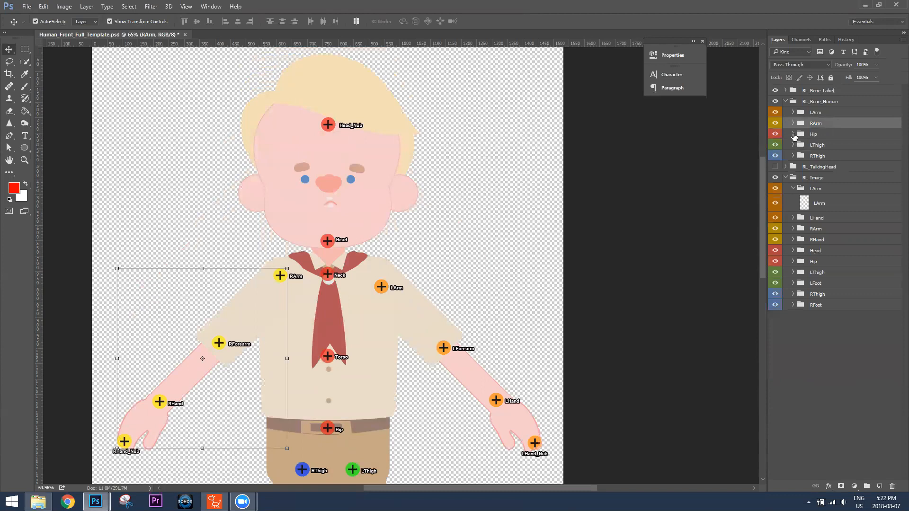
left_click(793, 134)
left_click(828, 151)
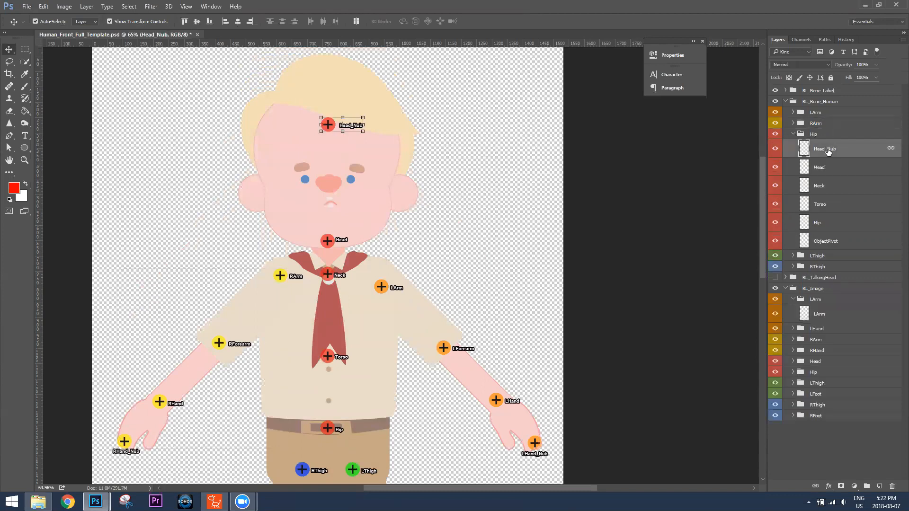
left_click_drag(332, 124, 338, 86)
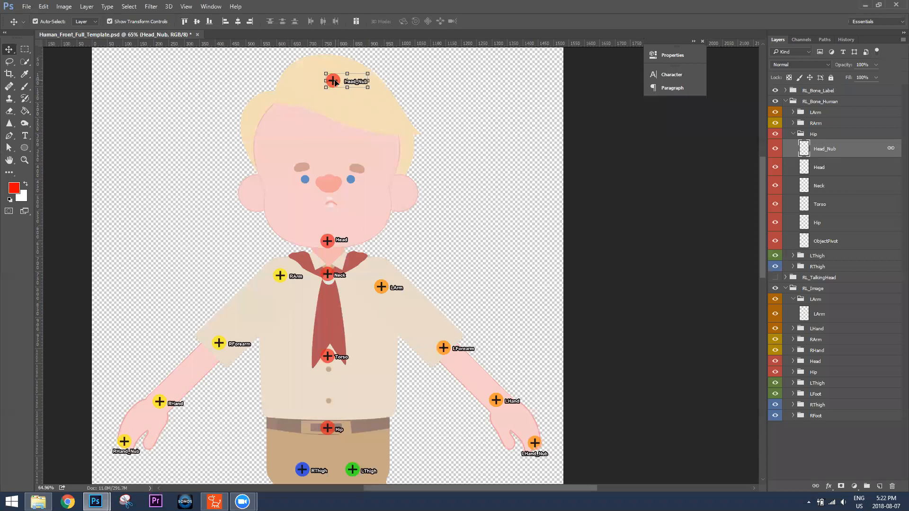
Raise the Head bone marker to the boy's chin and shift the Neck marker slightly up at the collar
left_click(828, 168)
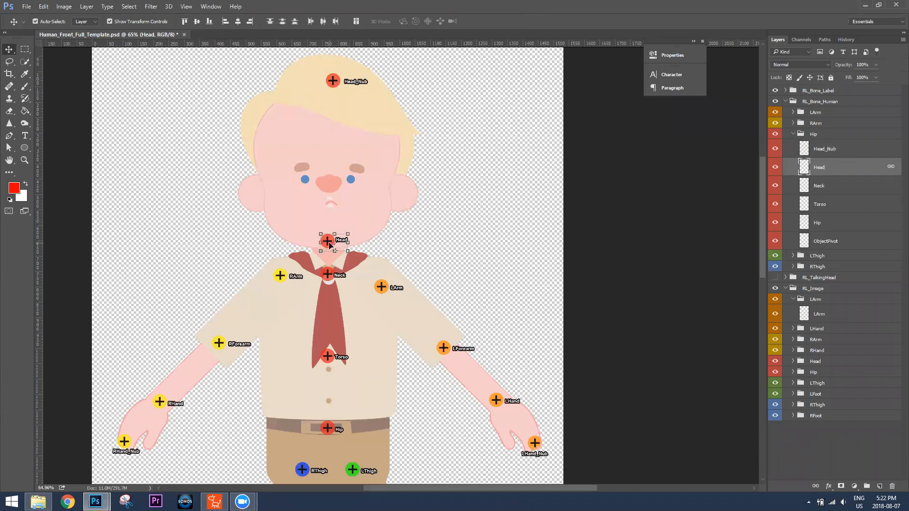
left_click_drag(331, 245, 333, 230)
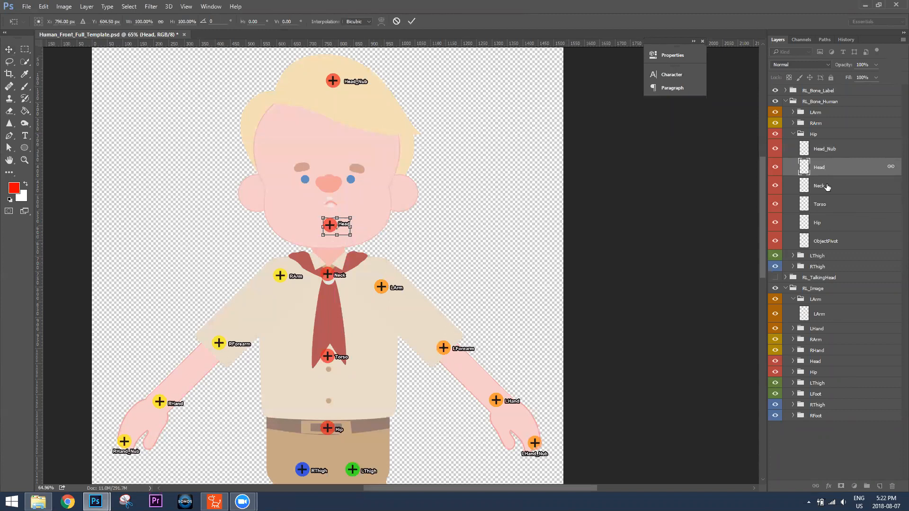
key("Return")
left_click(818, 187)
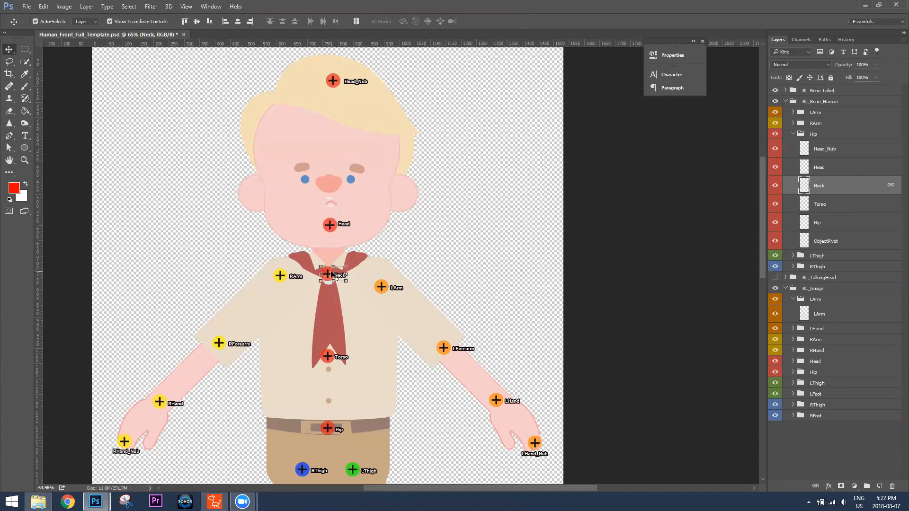
key("ctrl+t")
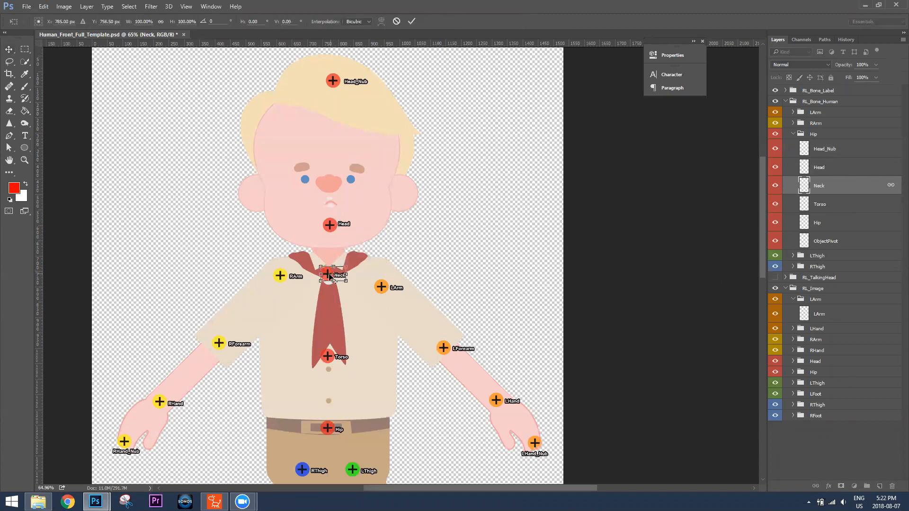
mouse_move(331, 277)
left_mouse_down()
mouse_move(335, 261)
mouse_move(331, 275)
left_mouse_up()
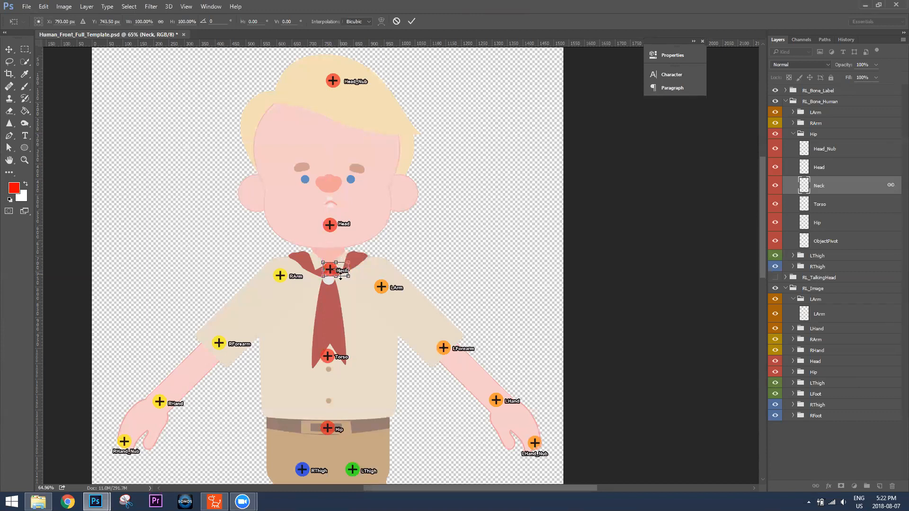
key("Return")
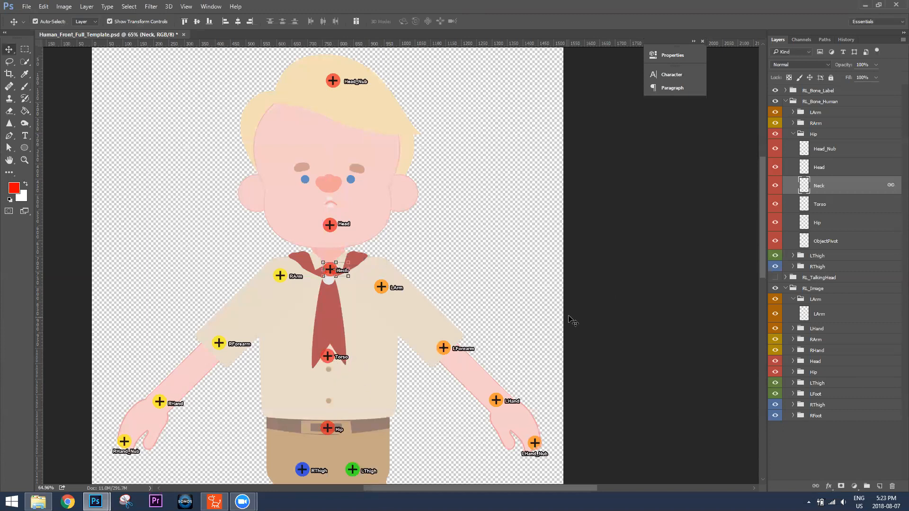
Move the Torso bone marker straight down to the boy's waist, just above the belt
scroll(484, 328, "down", 2)
scroll(493, 327, "down", 3)
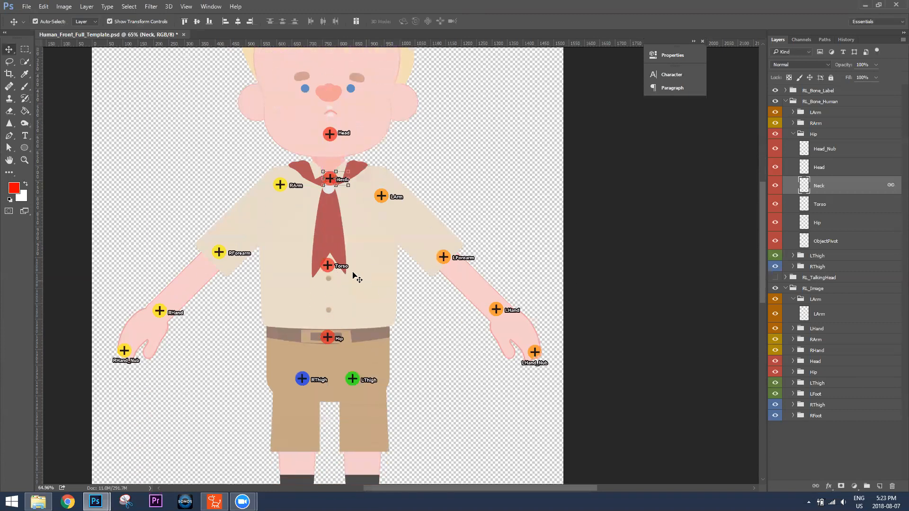
left_click(825, 206)
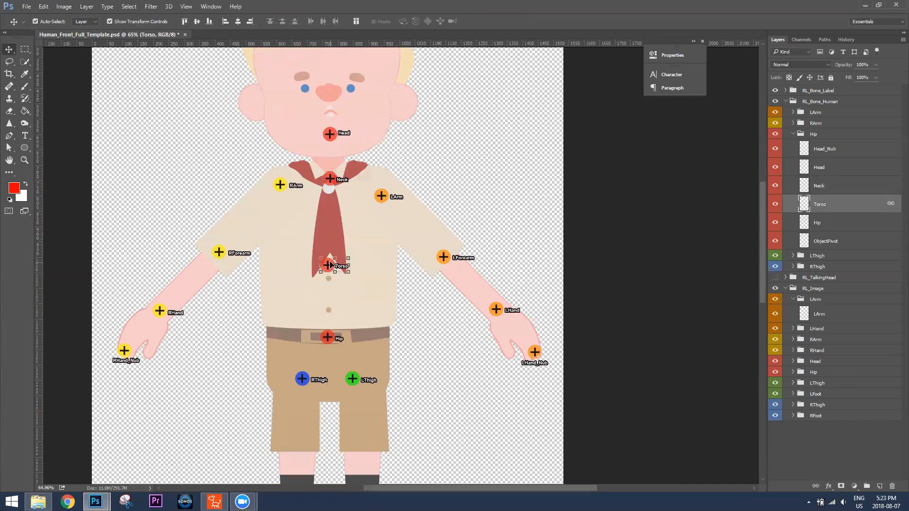
left_click_drag(327, 264, 329, 312)
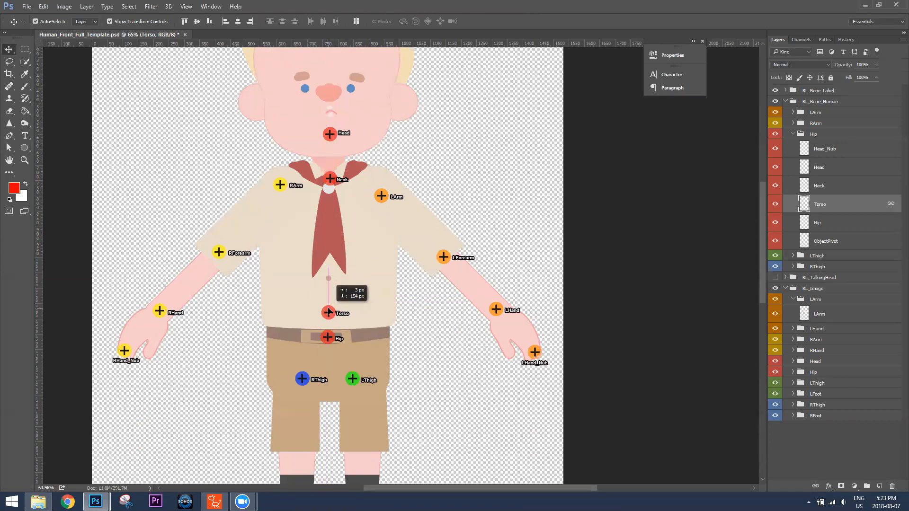
left_click_drag(329, 312, 330, 312)
Lower the Hip bone marker from the belt to the middle of the shorts, just above the thigh markers
scroll(426, 351, "down", 4)
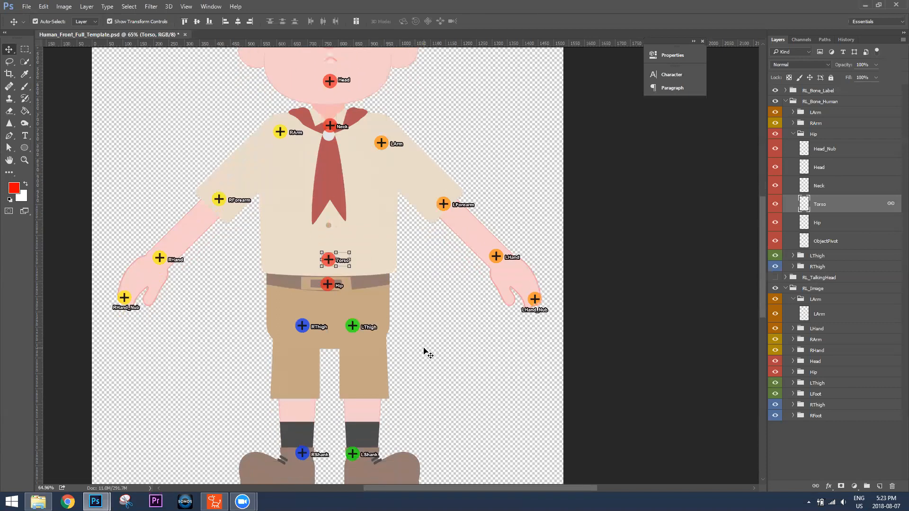
left_click(823, 226)
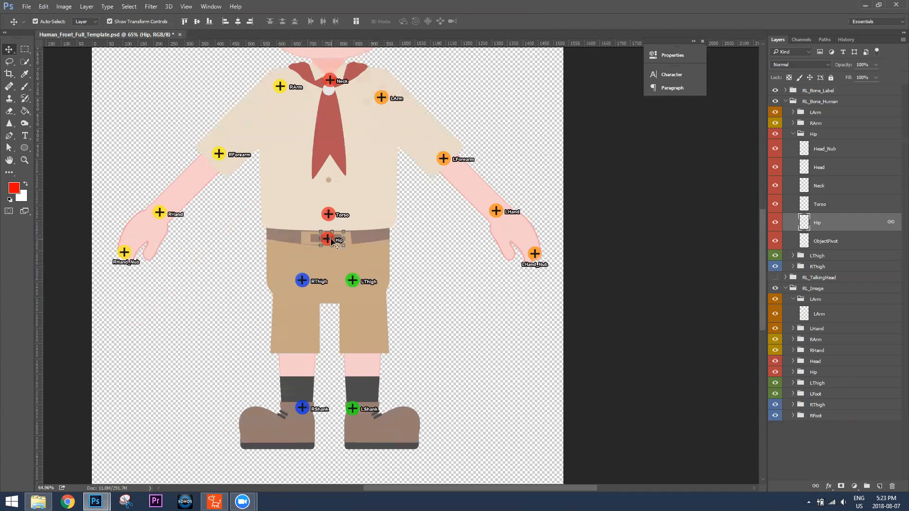
key("ctrl+t")
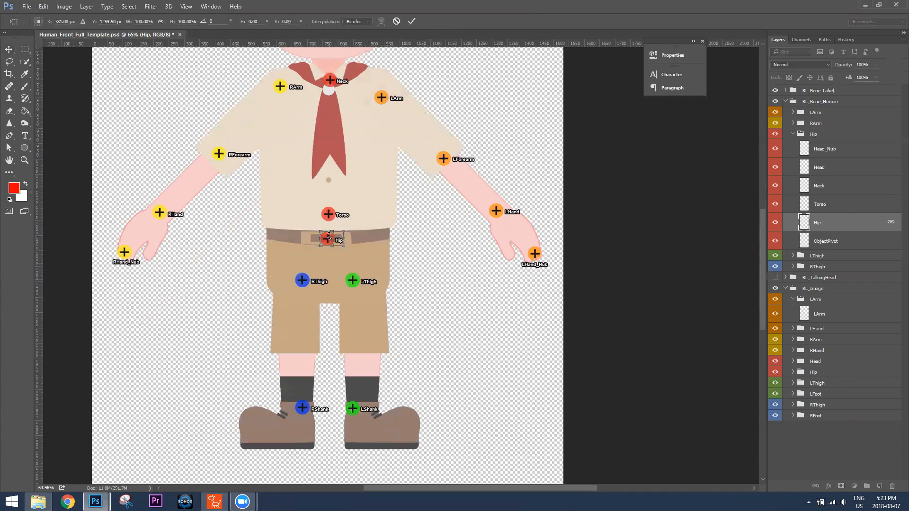
left_click_drag(327, 237, 332, 264)
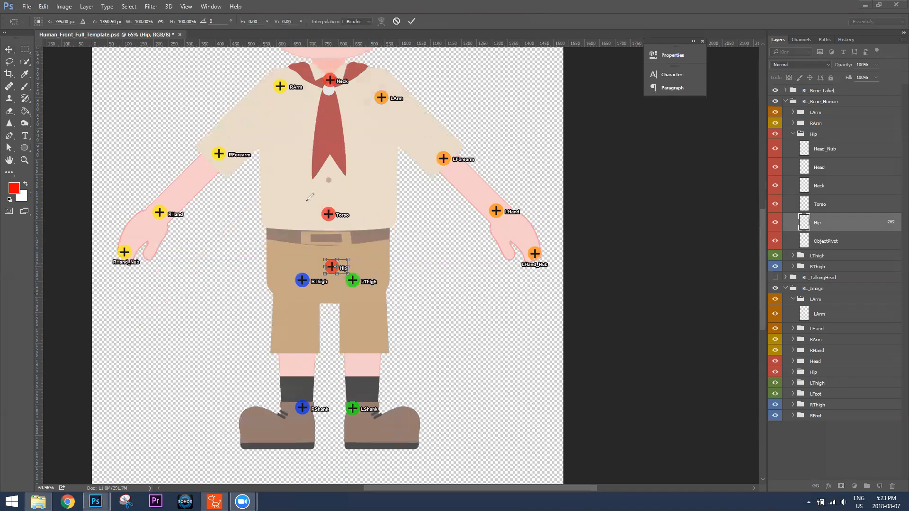
mouse_move(305, 229)
left_mouse_down()
mouse_move(270, 262)
mouse_move(327, 299)
mouse_move(407, 284)
mouse_move(384, 241)
left_mouse_up()
left_click_drag(335, 224, 291, 228)
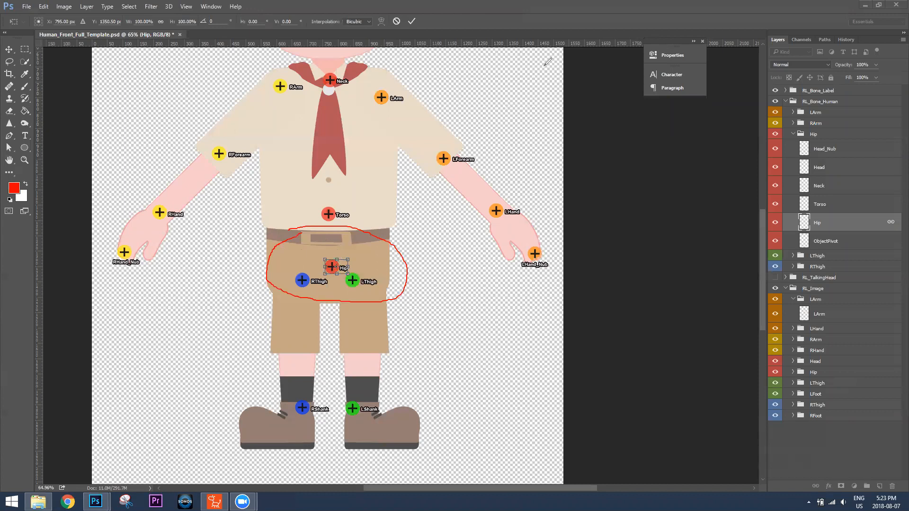
key("e")
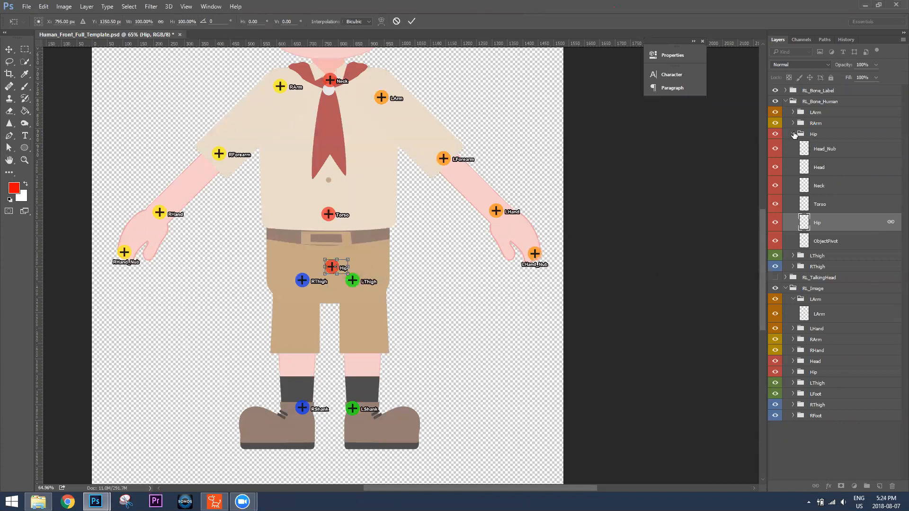
Apply the Hip marker's move and shift the LThigh bone marker outward and slightly down, centring it over the boy's leg
key("Return")
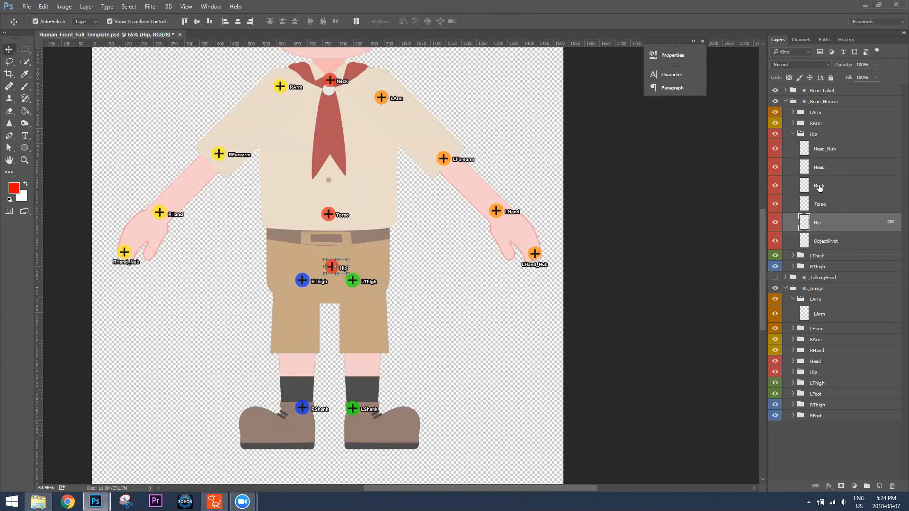
left_click(793, 136)
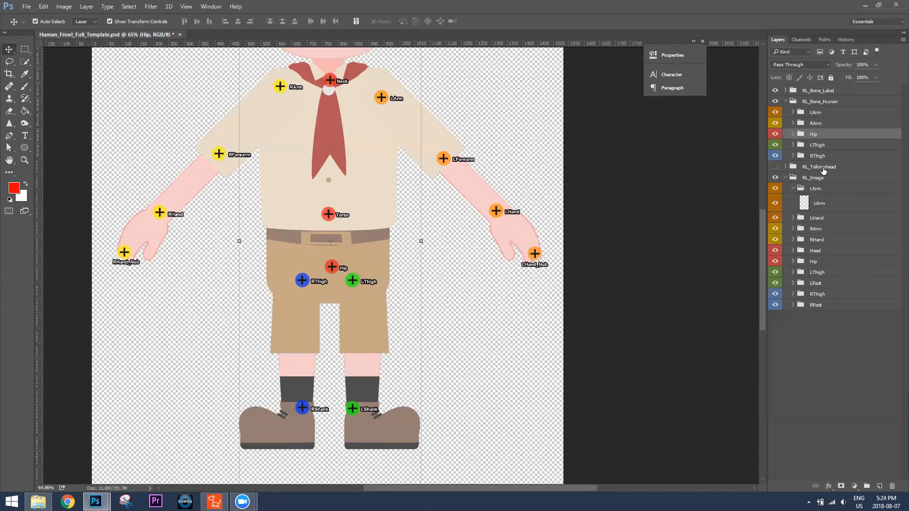
left_click(794, 145)
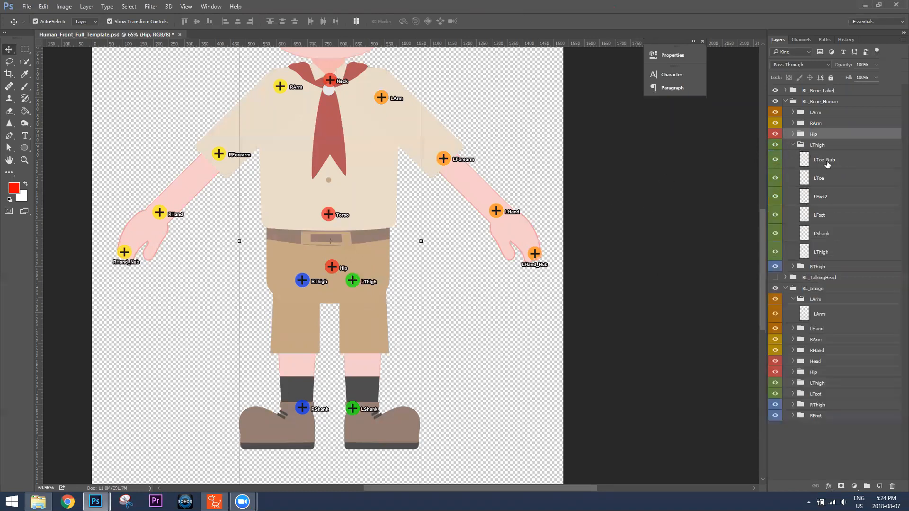
left_click(827, 165)
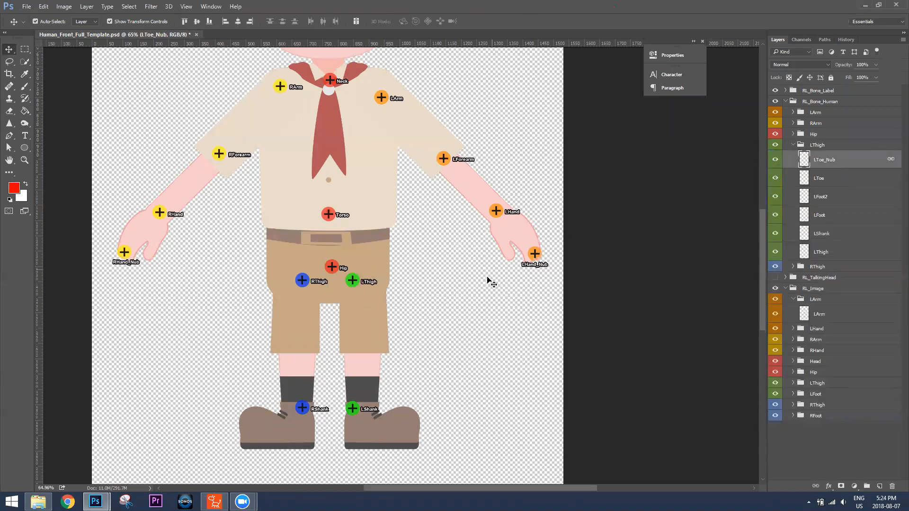
left_click(824, 252)
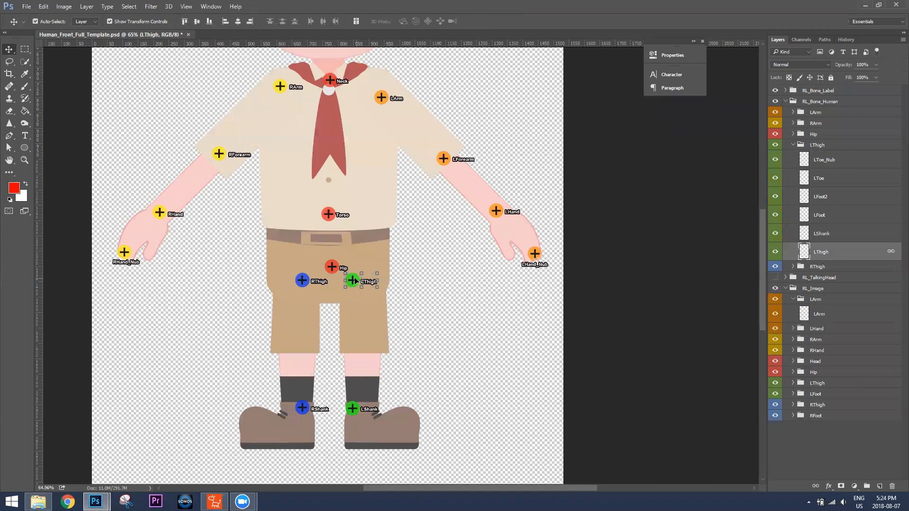
left_click_drag(354, 280, 366, 283)
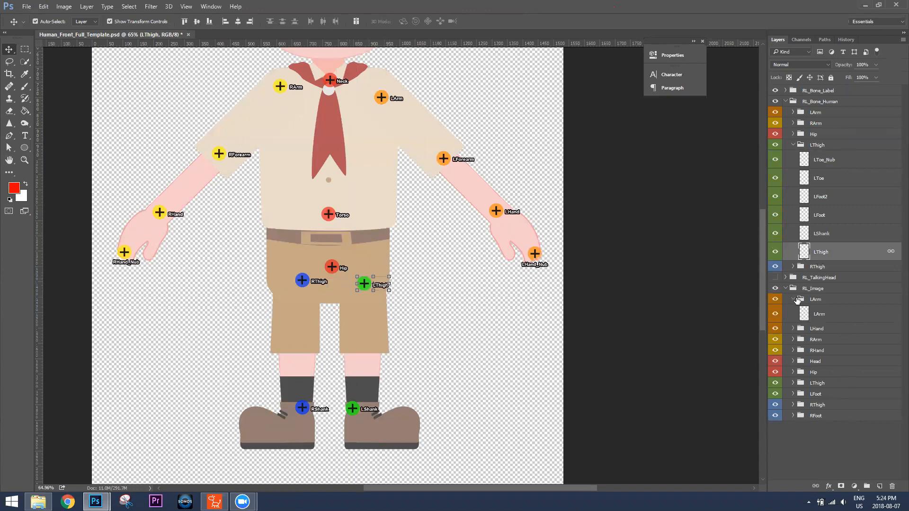
Move the boy's LThigh image layer aside to check the hidden top of the leg, and undo the move
left_click(794, 384)
left_click(828, 402)
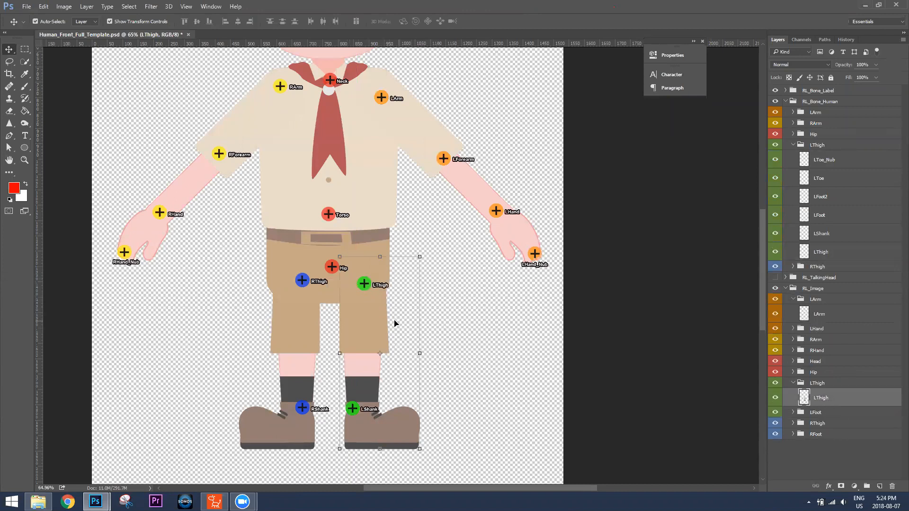
left_click_drag(370, 321, 440, 295)
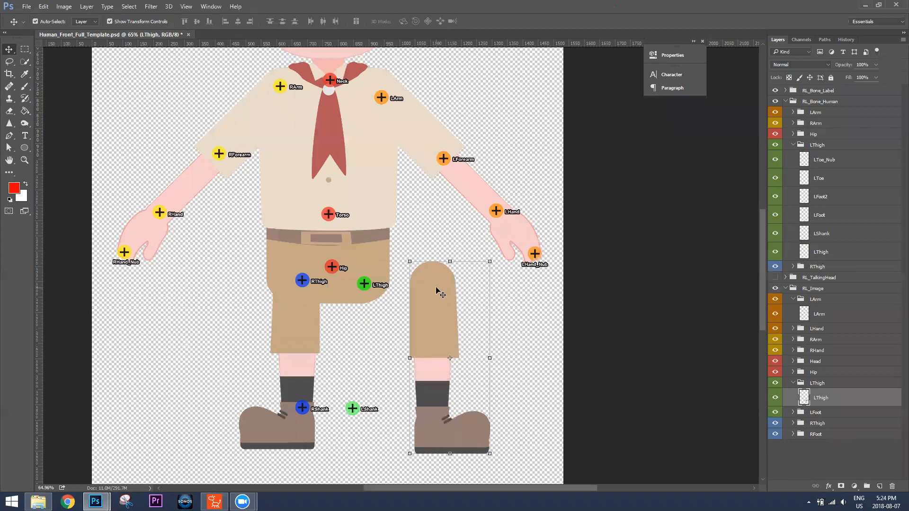
key("ctrl+z")
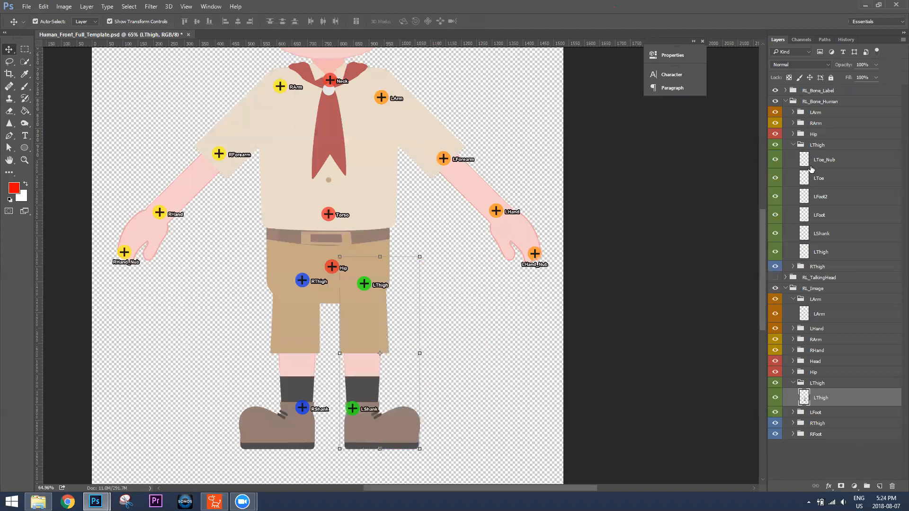
Nudge the LThigh bone marker slightly outward and raise the LShank marker onto the same leg, just above the shorts' hem
left_click(794, 299)
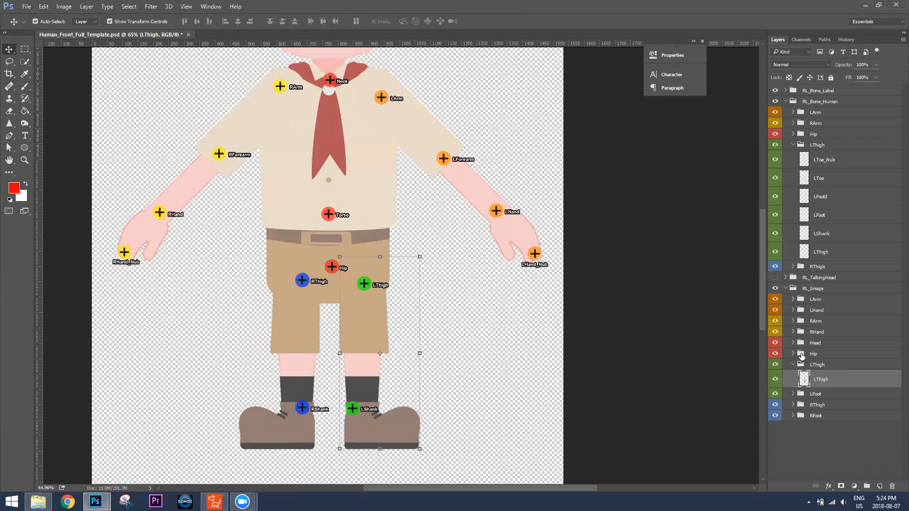
left_click(793, 366)
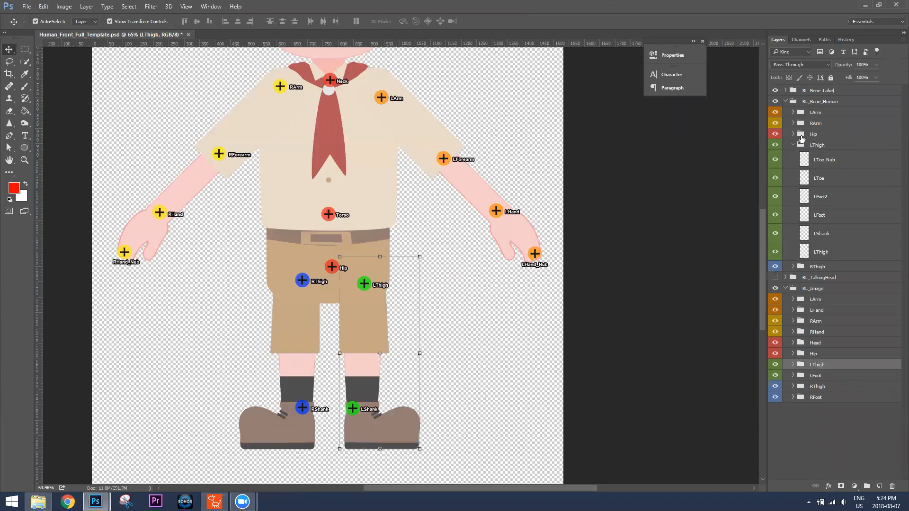
left_click(826, 251)
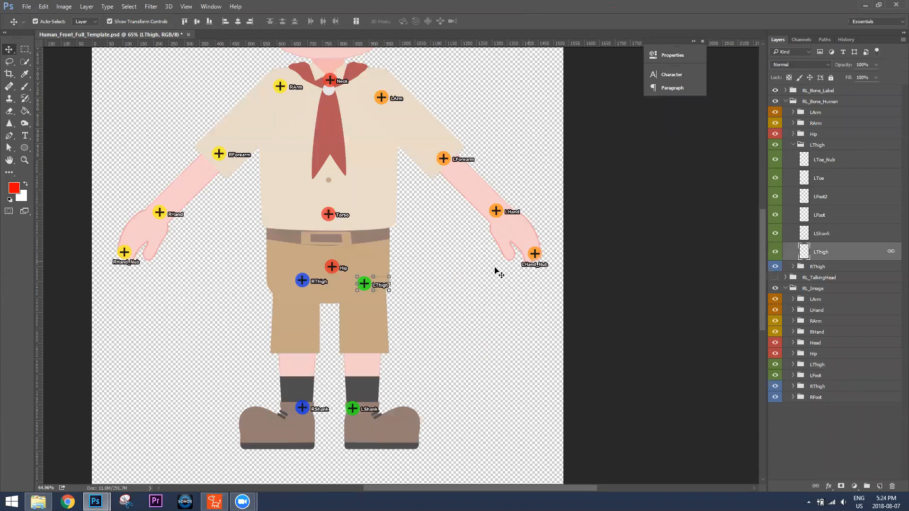
left_click_drag(370, 283, 372, 283)
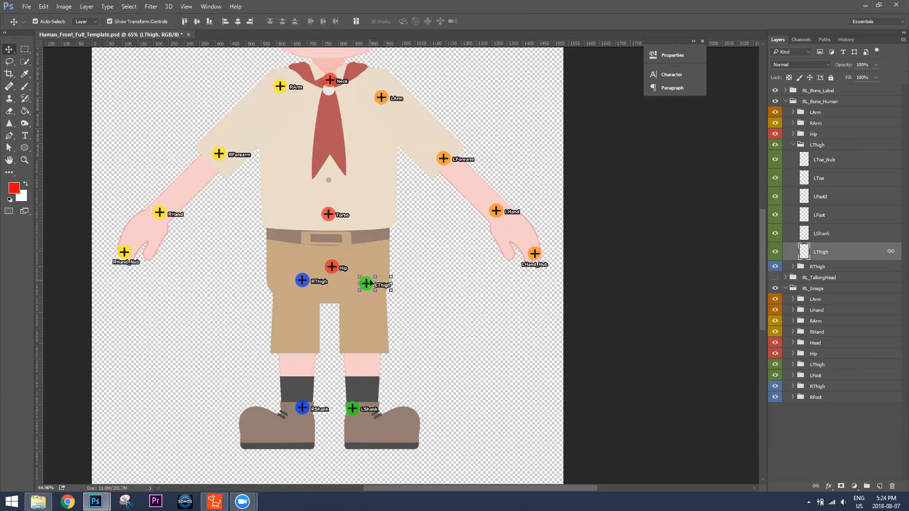
left_click(831, 235)
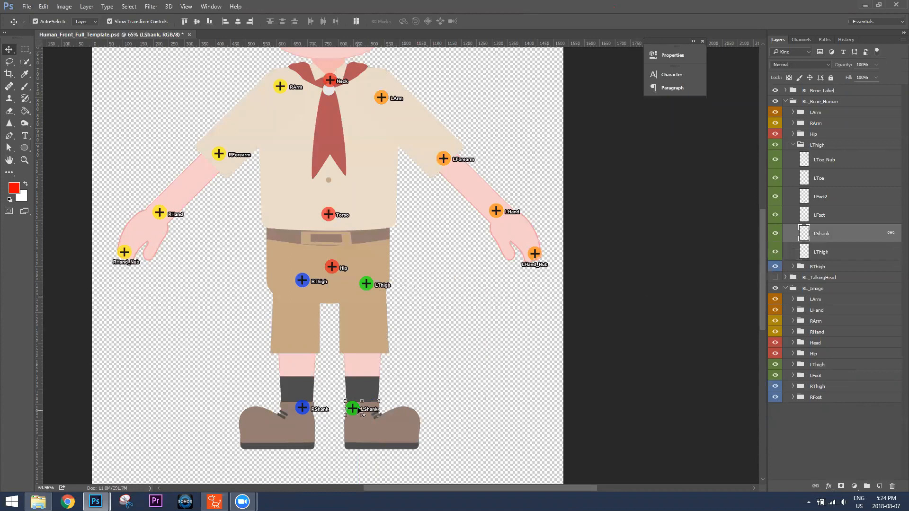
left_click_drag(357, 408, 364, 339)
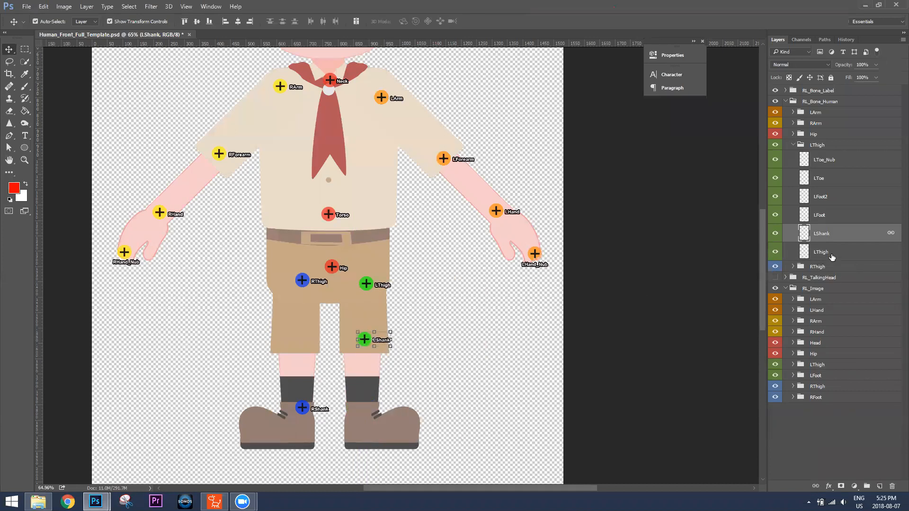
Move the LFoot2 bone marker up from below the character onto the ankle area of the boy's left boot
left_click(821, 218)
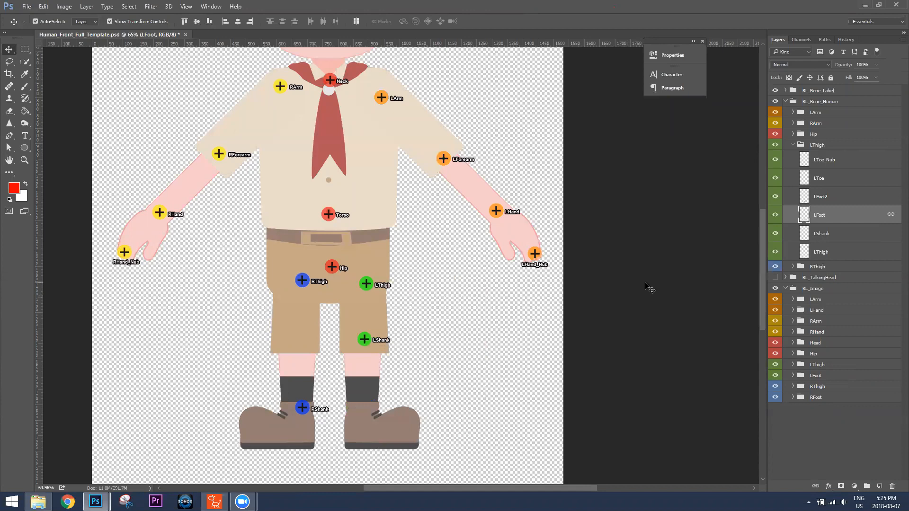
scroll(479, 318, "down", 5)
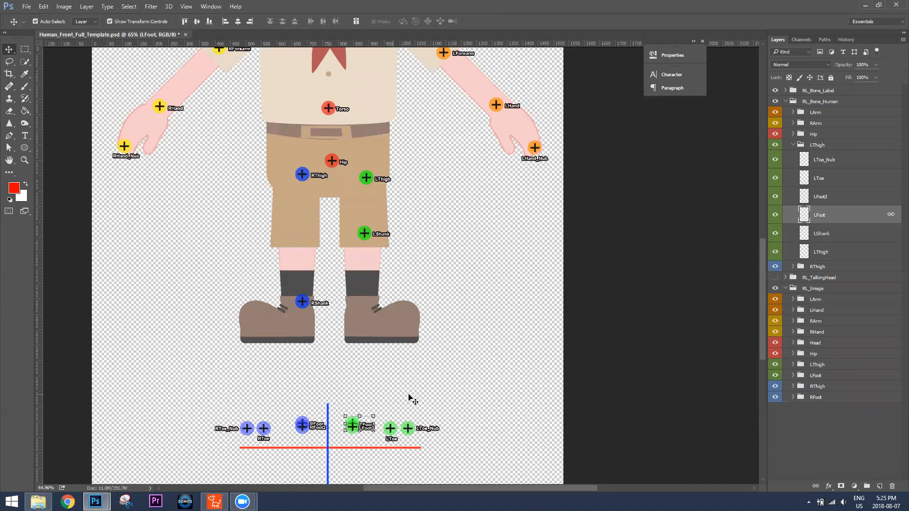
left_click_drag(352, 423, 360, 314)
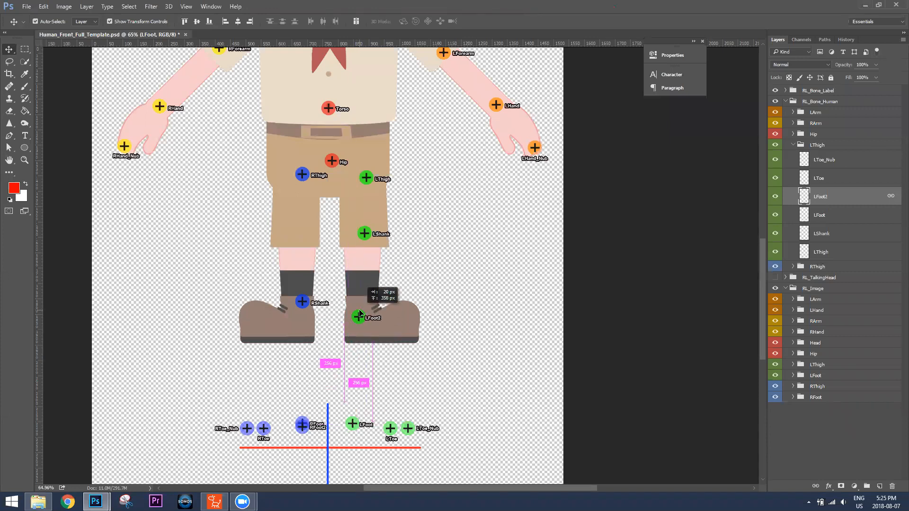
left_click_drag(360, 314, 360, 314)
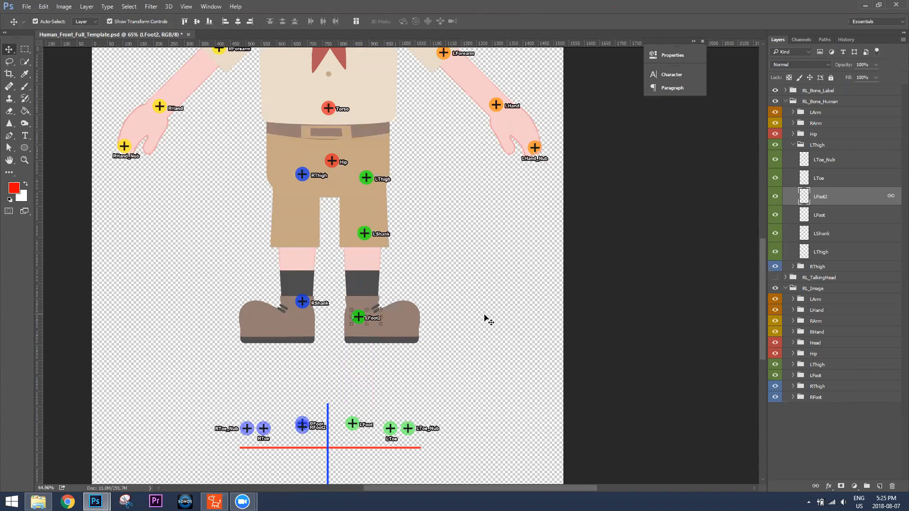
Move the LFoot bone marker up onto the left boot so that it coincides with the LFoot2 marker
left_click(838, 221)
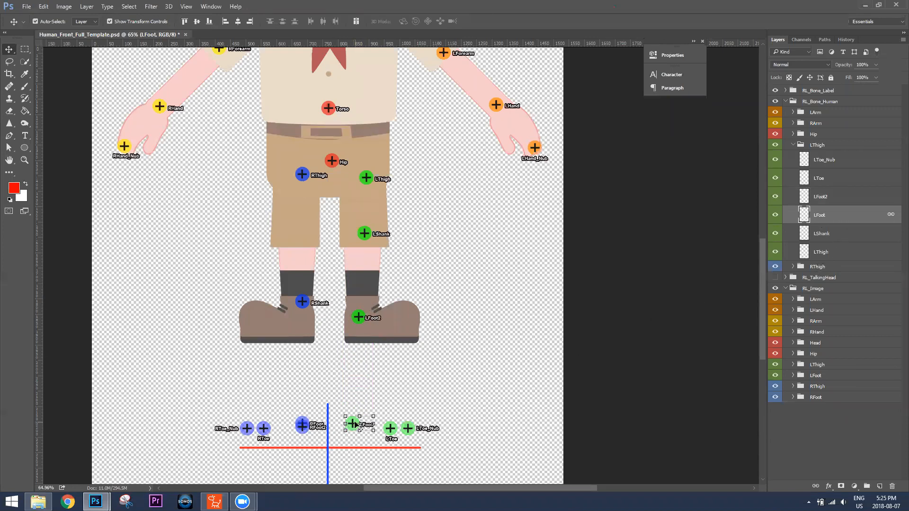
key("ctrl+t")
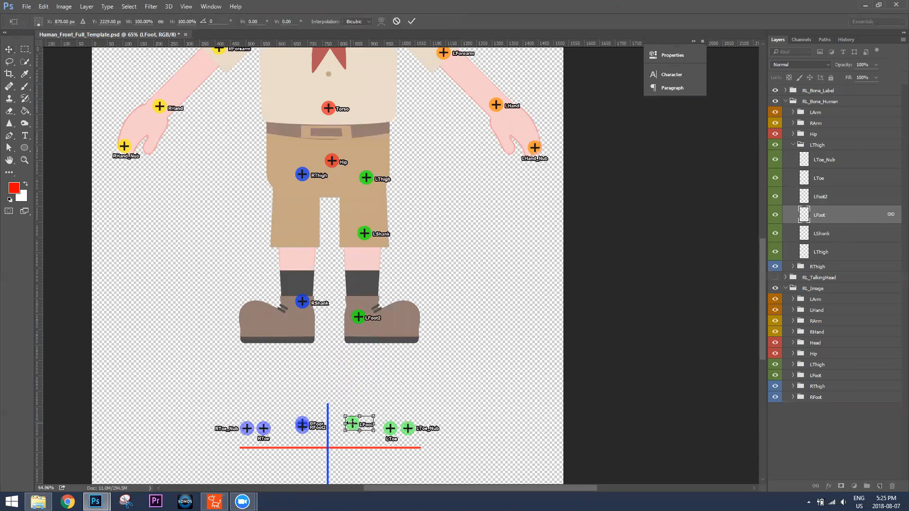
mouse_move(353, 424)
left_mouse_down()
mouse_move(359, 296)
mouse_move(348, 306)
left_mouse_up()
left_click_drag(349, 306, 360, 320)
key("Return")
Move the LToe bone marker onto the left boot's toe area and the LToe_Nub marker to the boot's outer tip
left_click(390, 429)
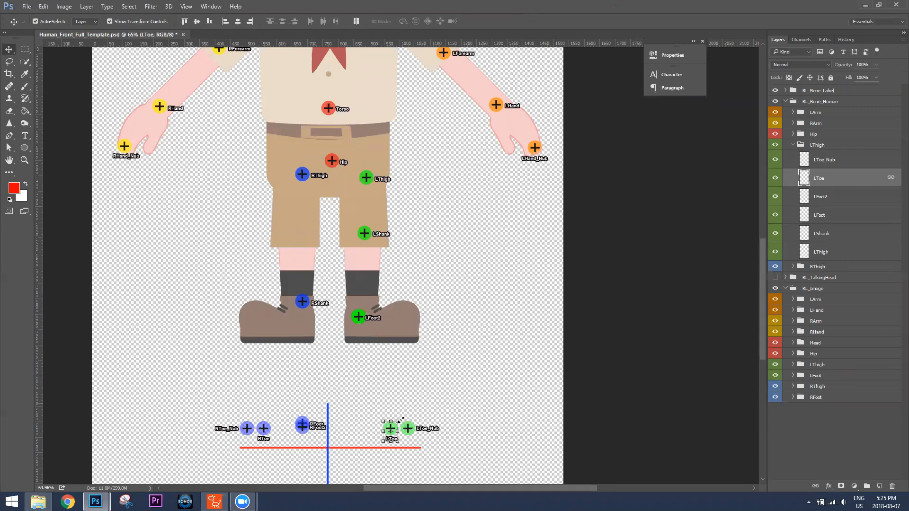
key("ctrl+t")
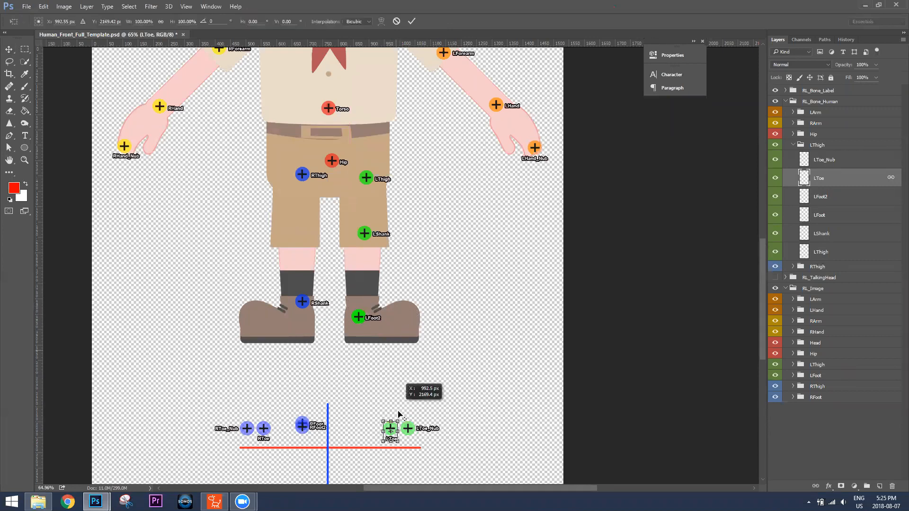
left_click_drag(391, 432, 410, 322)
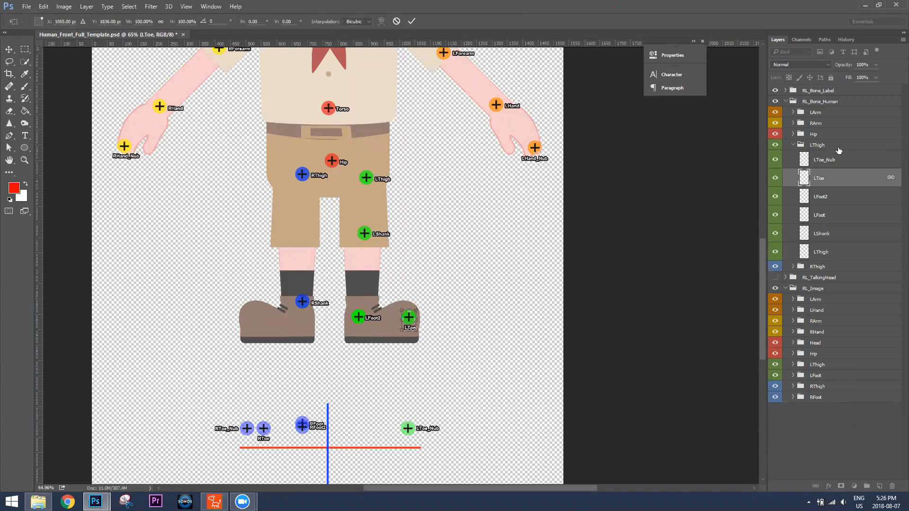
key("Return")
left_click(841, 160)
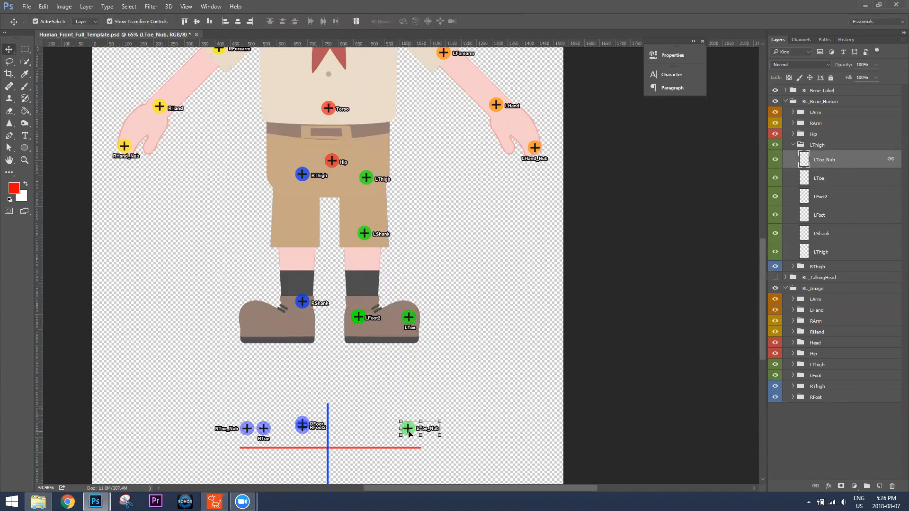
mouse_move(408, 431)
left_mouse_down()
mouse_move(425, 369)
mouse_move(421, 320)
left_mouse_up()
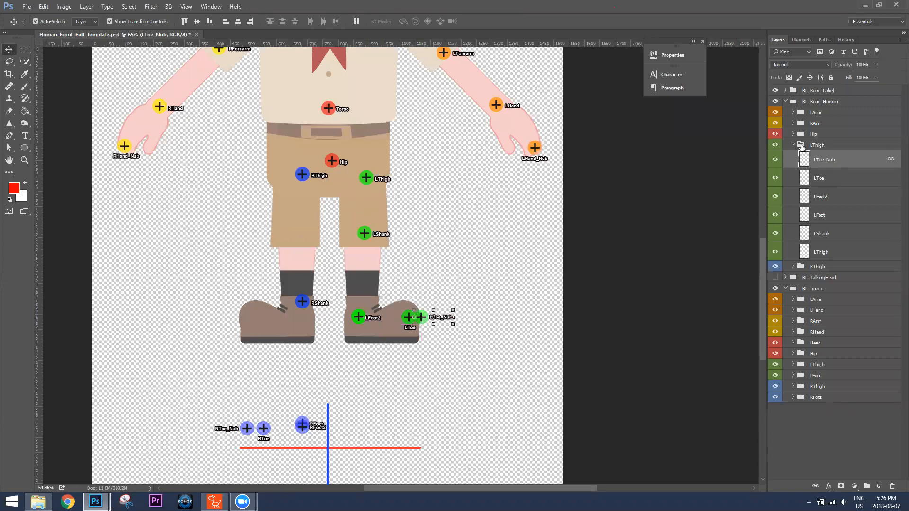
Shift the RThigh bone marker slightly outward and down, and raise the RShank marker onto that leg just above the shorts' hem
left_click(794, 145)
left_click(793, 157)
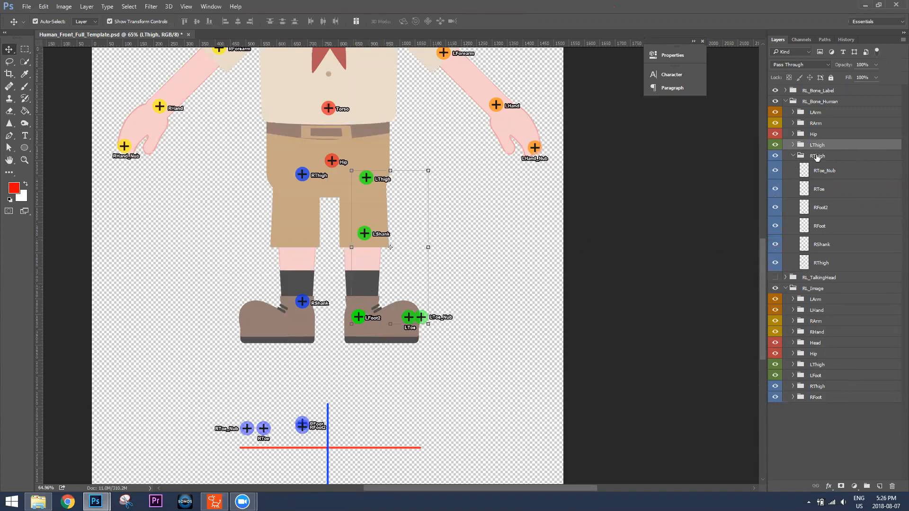
left_click(824, 245)
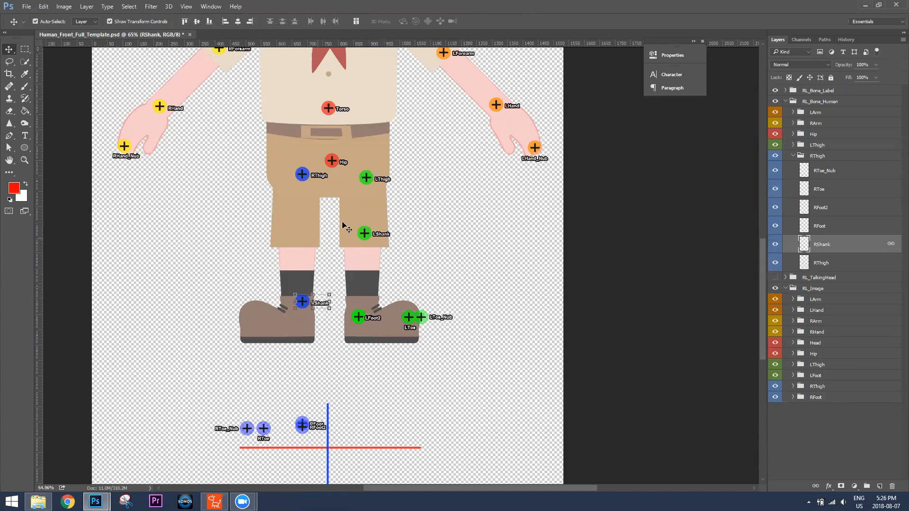
left_click(823, 264)
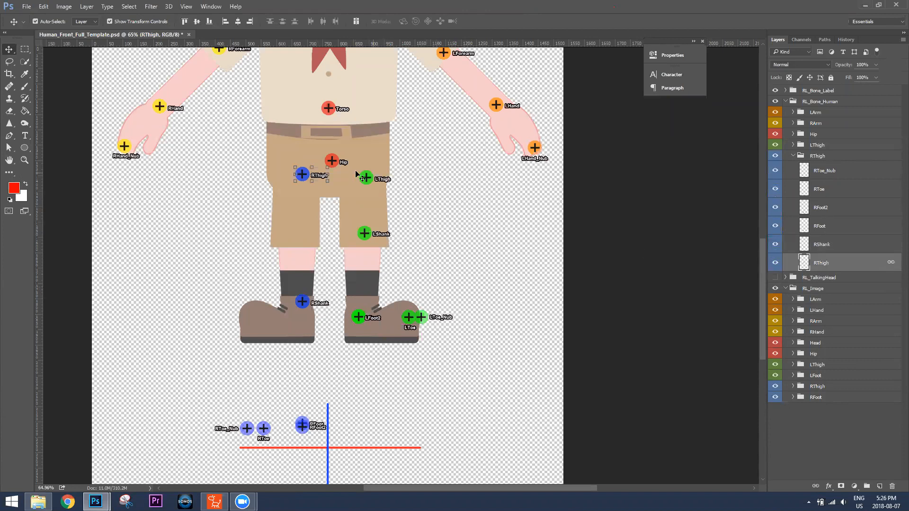
left_click_drag(302, 180, 298, 184)
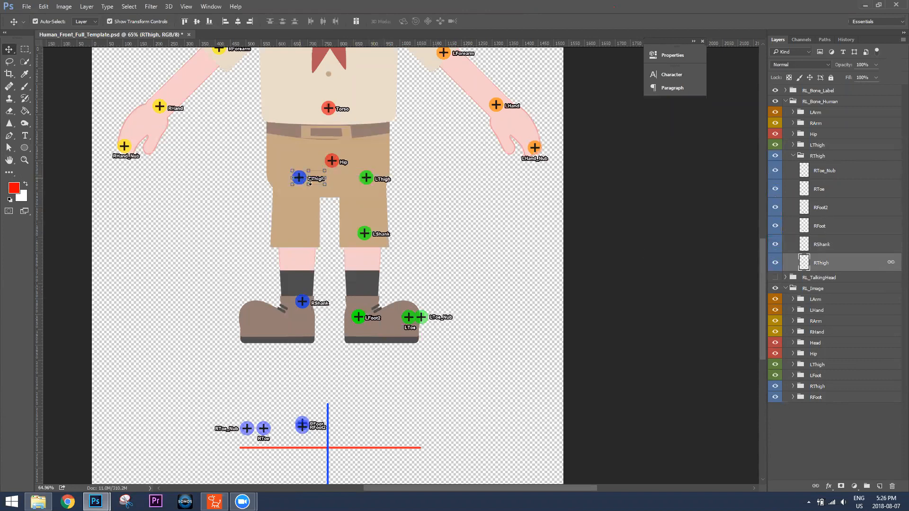
left_click(833, 250)
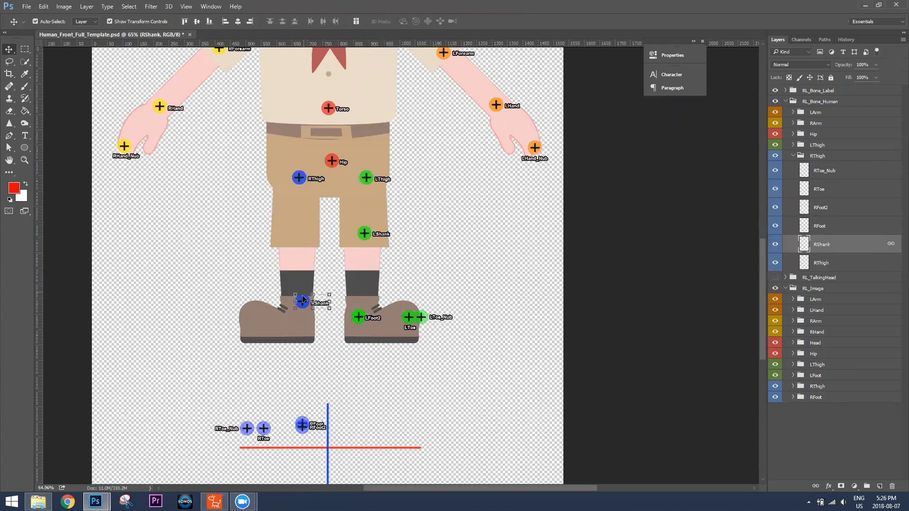
left_click_drag(298, 296, 299, 231)
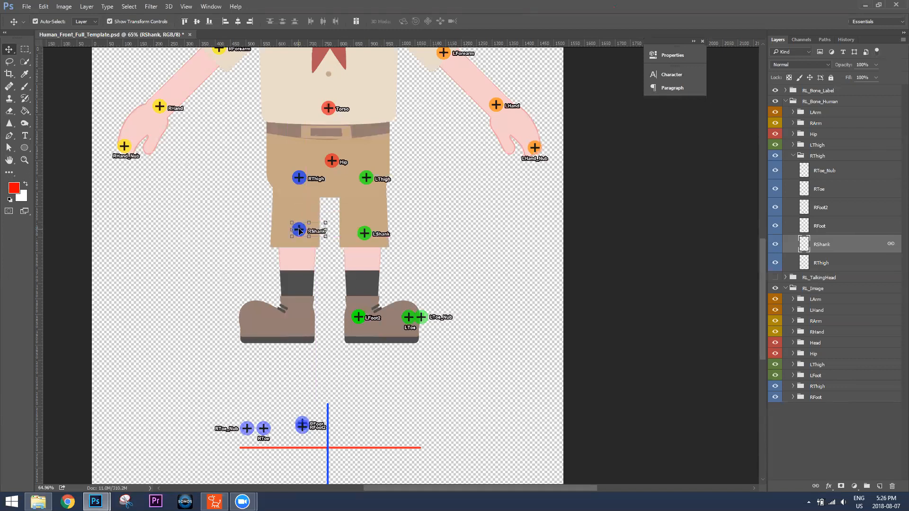
Move the RFoot and RFoot2 bone markers together up onto the ankle area of the boy's right boot
left_click(833, 228)
left_click(829, 209, "shift")
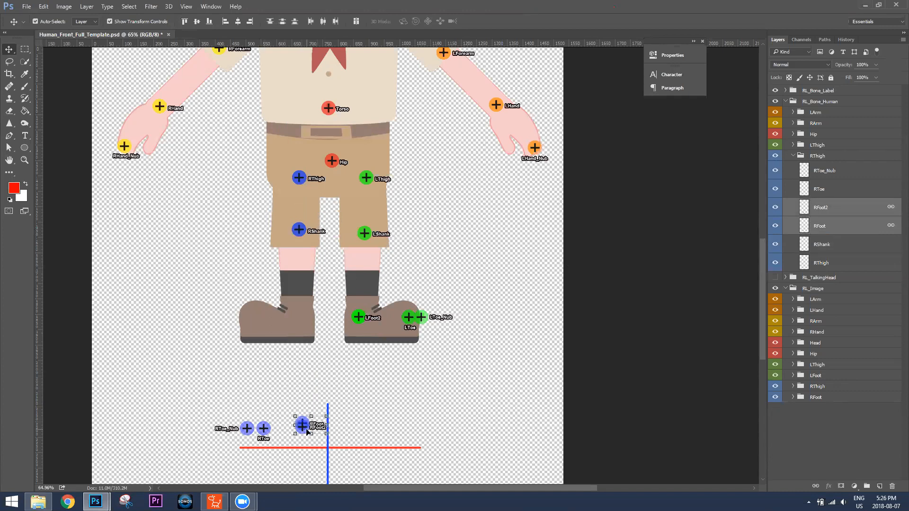
left_click_drag(303, 427, 298, 328)
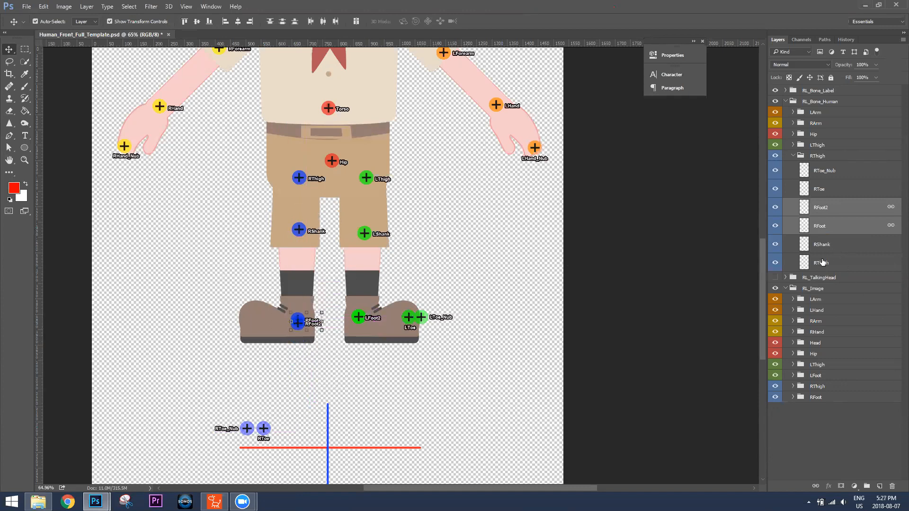
Move the RToe and RToe_Nub bone markers together up to the right boot, with RToe_Nub at the boot's outer tip
left_click(826, 191)
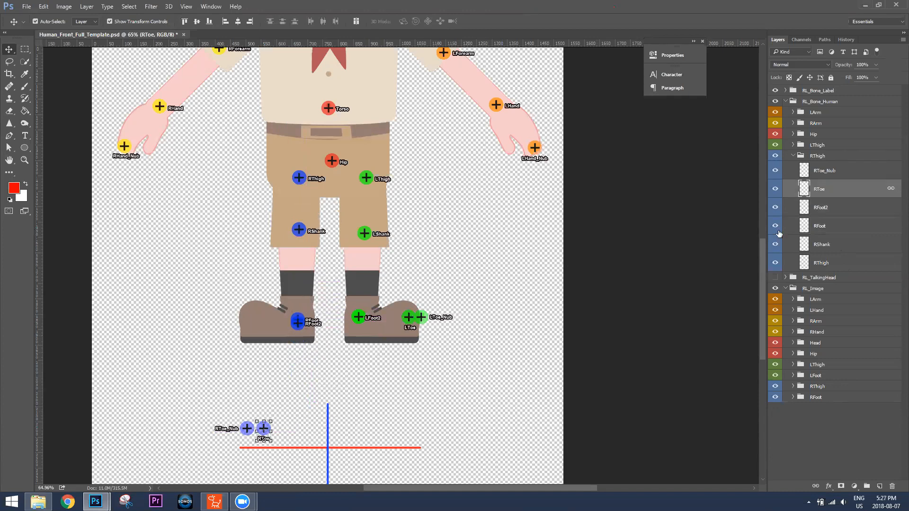
left_click(826, 178, "shift")
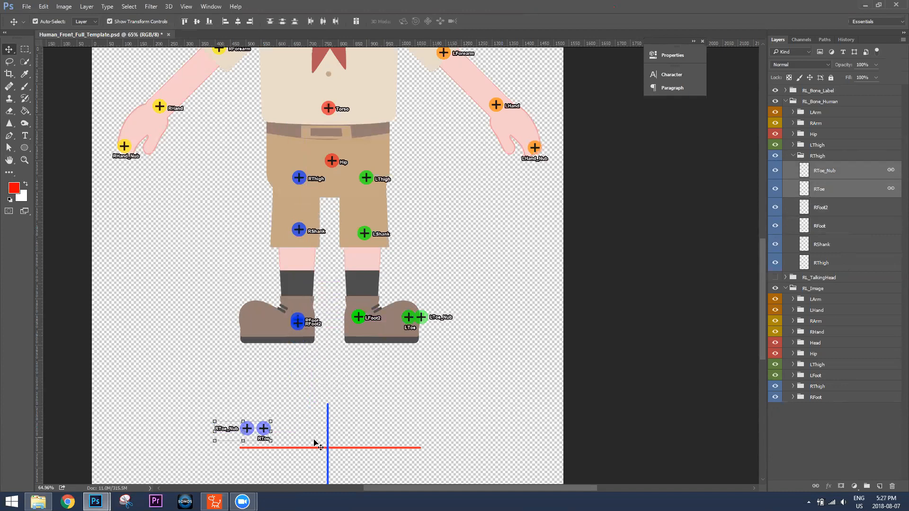
left_click_drag(262, 430, 255, 322)
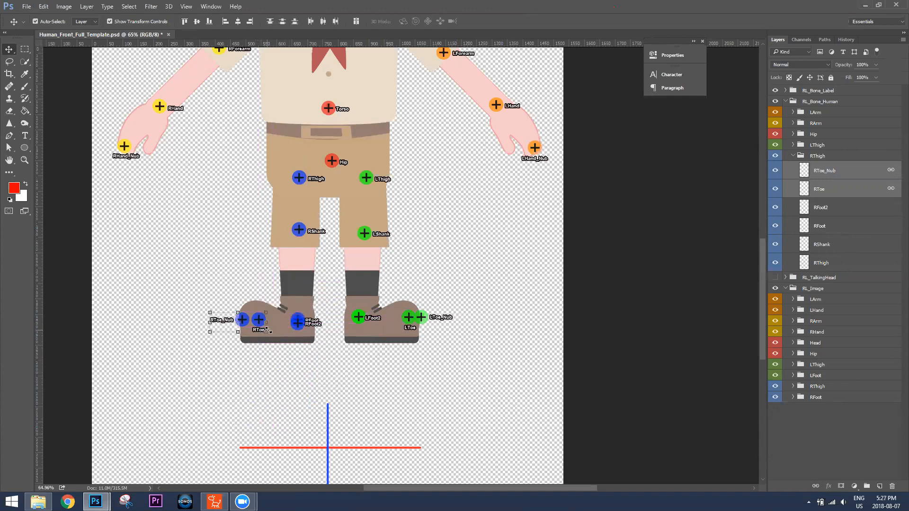
Nudge the RToe bone marker outward, closer to RToe_Nub, and collapse the RThigh bone group
left_click(824, 189)
key("ctrl+t")
left_click_drag(258, 321, 255, 324)
key("Return")
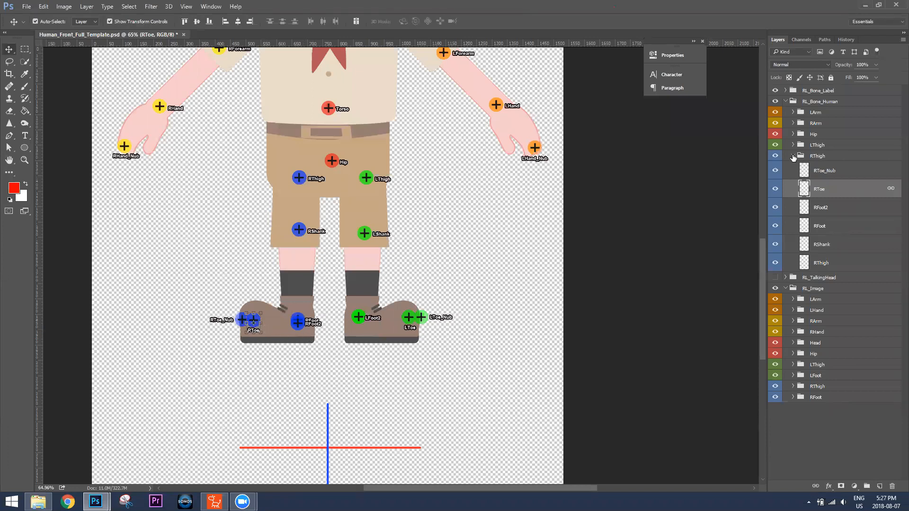
left_click(793, 156)
Move the ObjectPivot layer of the Hip bone group up so its red line meets the boot soles, with the blue line between the feet
scroll(438, 258, "down", 2)
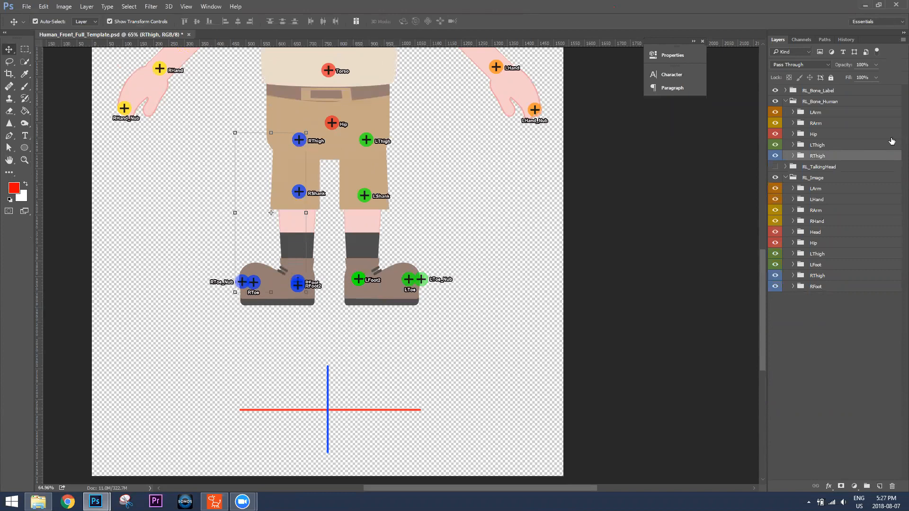
left_click(785, 91)
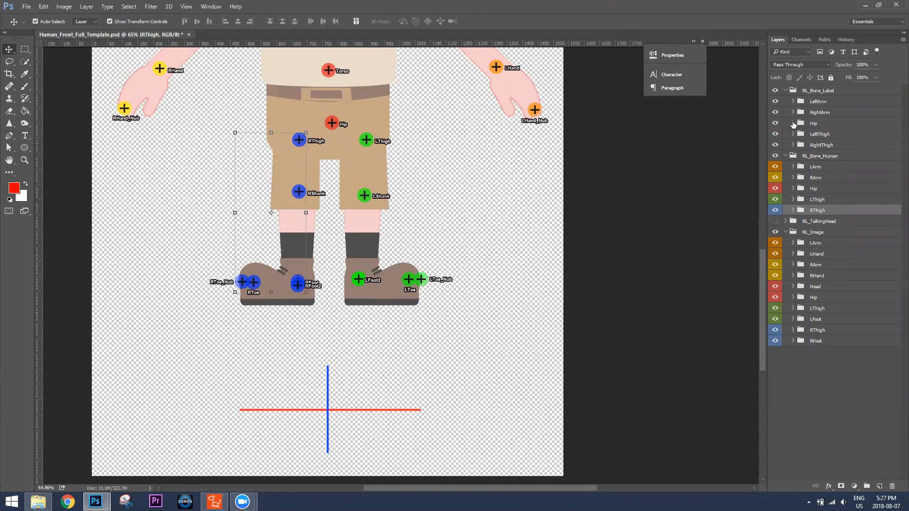
left_click(793, 123)
left_click(793, 124)
left_click(794, 188)
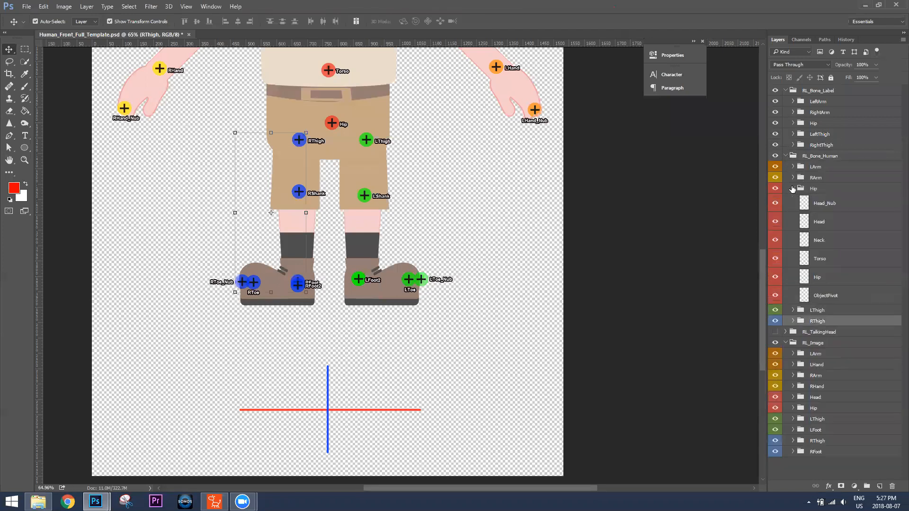
left_click(836, 298)
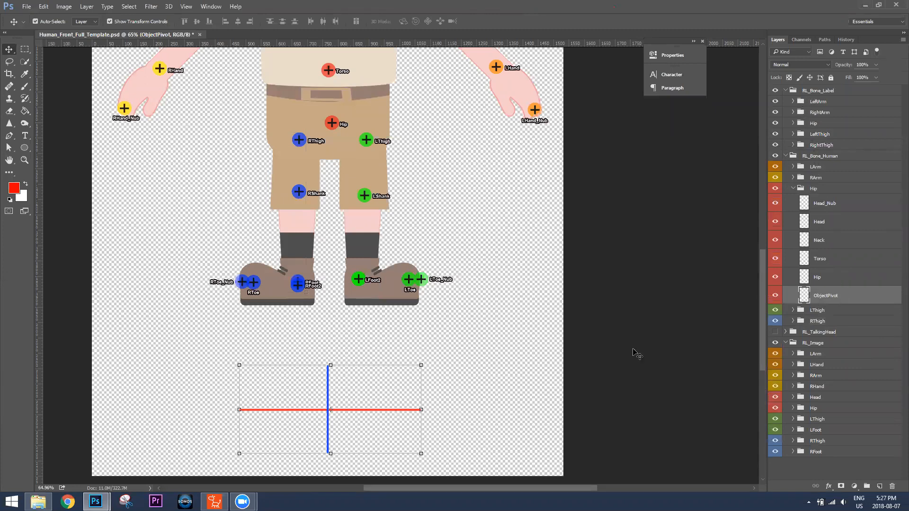
left_click_drag(342, 415, 346, 309)
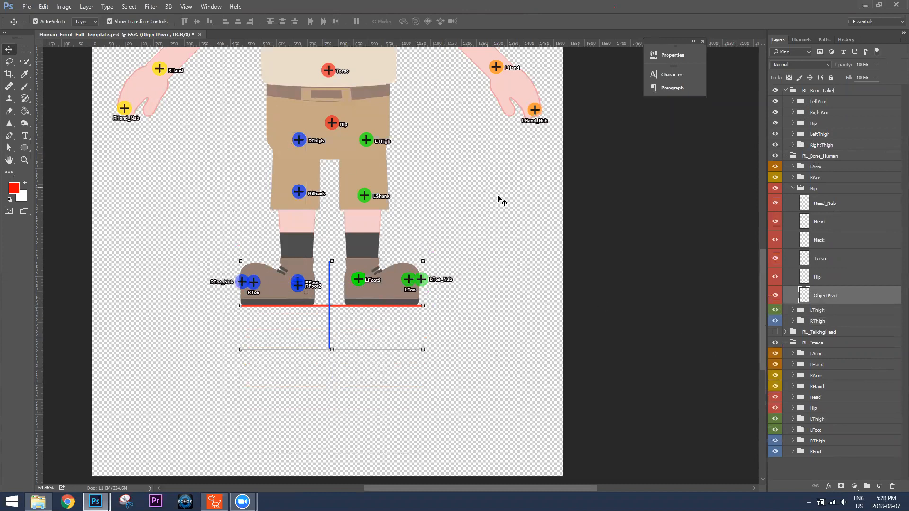
scroll(501, 202, "up", 5)
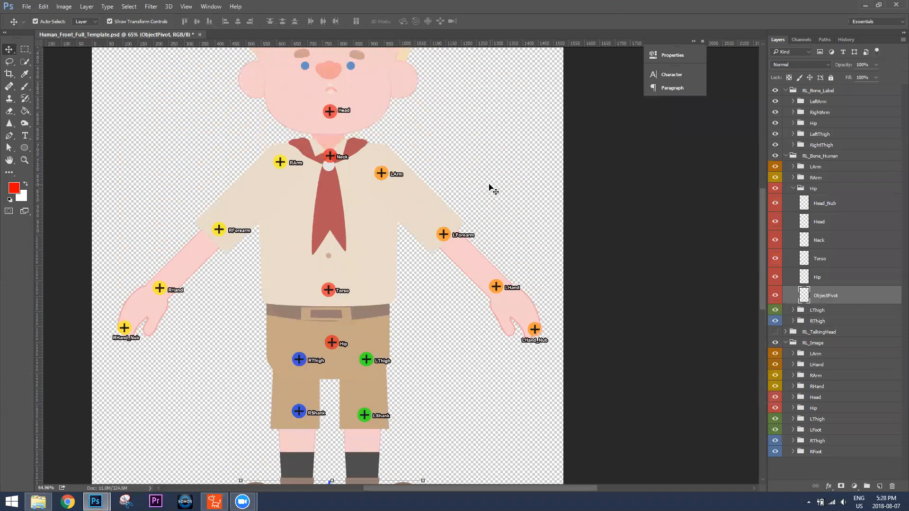
Save the document to the Desktop as a Photoshop file named basic dude, with layers and Maximize Compatibility kept on
scroll(493, 190, "down", 3)
scroll(568, 195, "up", 1)
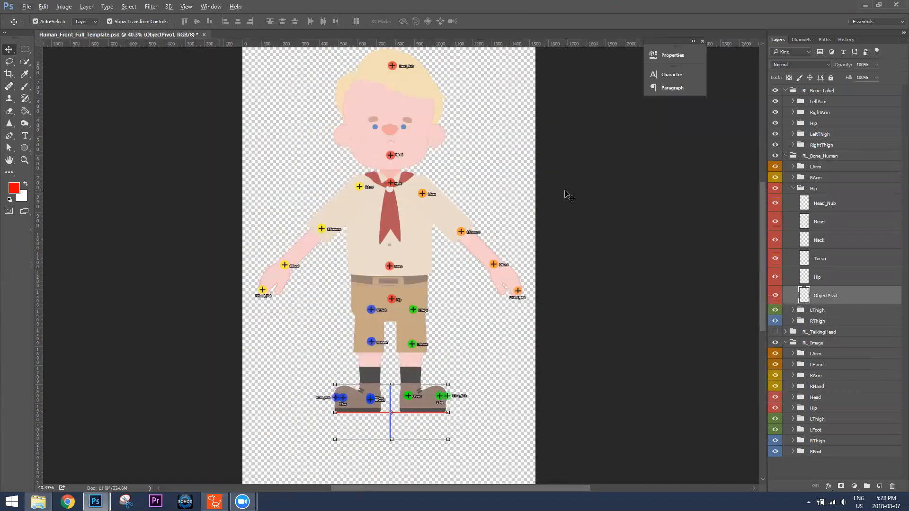
scroll(568, 195, "up", 1)
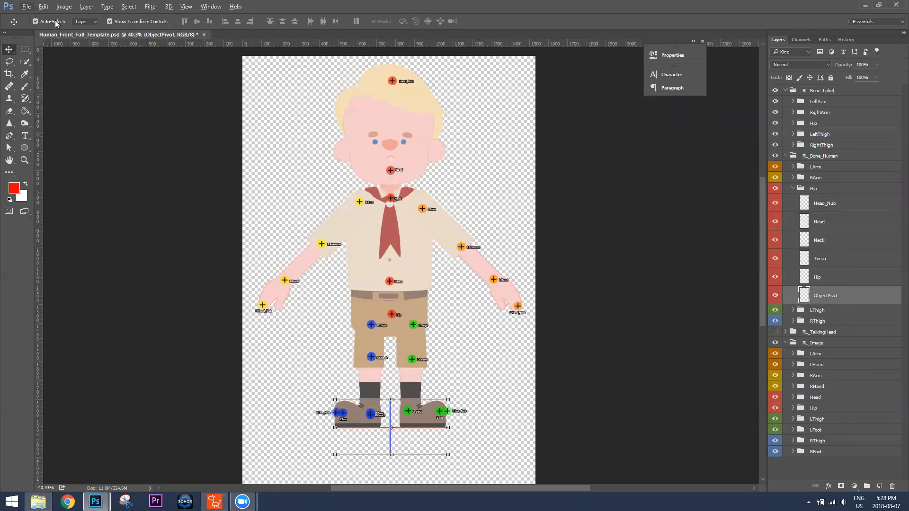
left_click(27, 7)
left_click(52, 110)
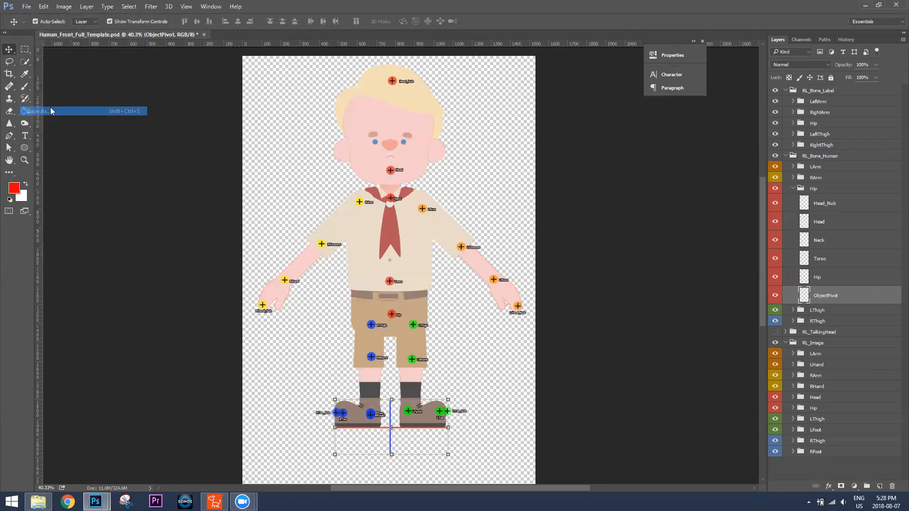
scroll(45, 88, "up", 5)
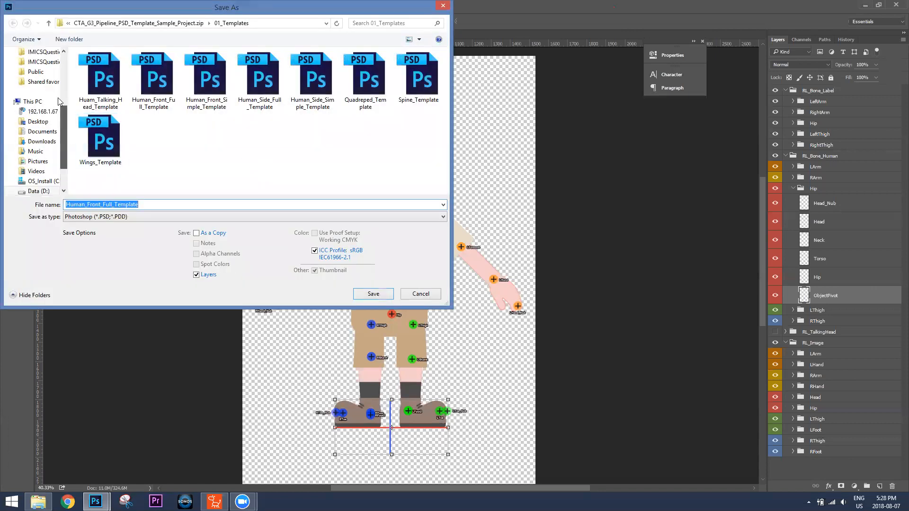
left_click(37, 96)
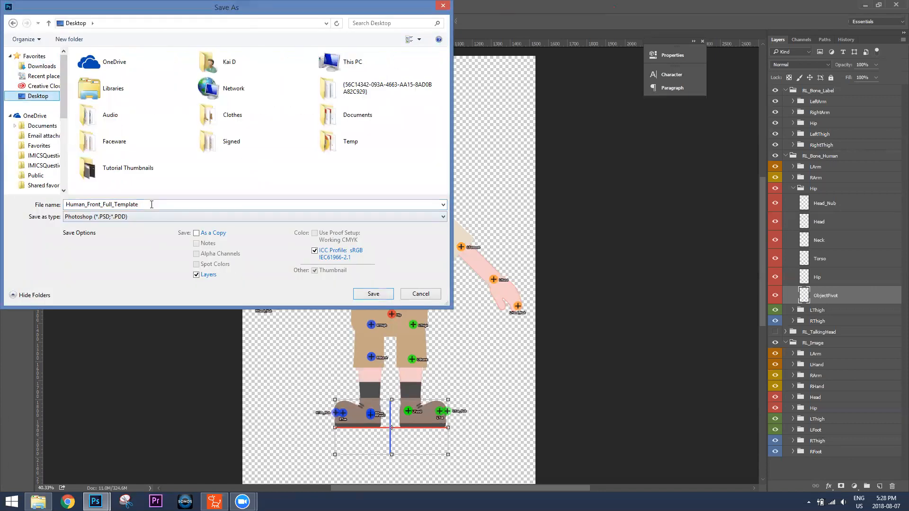
left_click(153, 205)
type("basic dude")
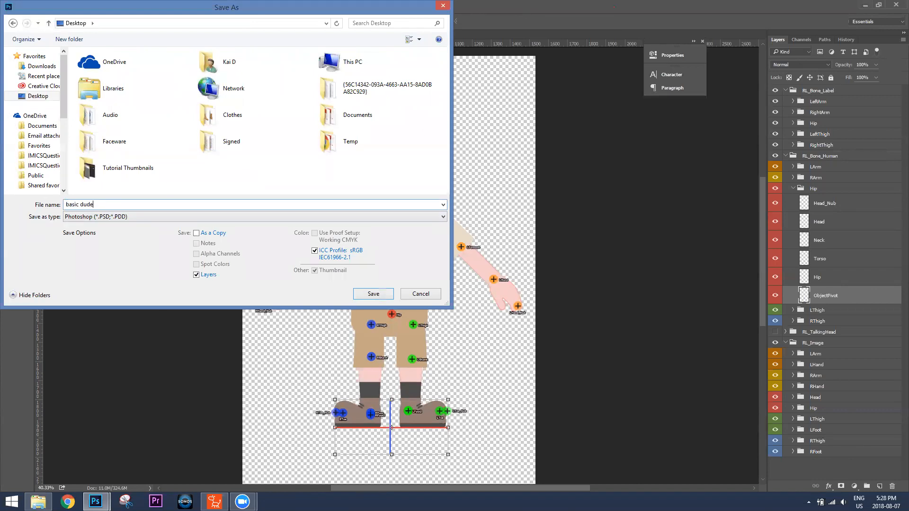
left_click(370, 295)
left_click(564, 161)
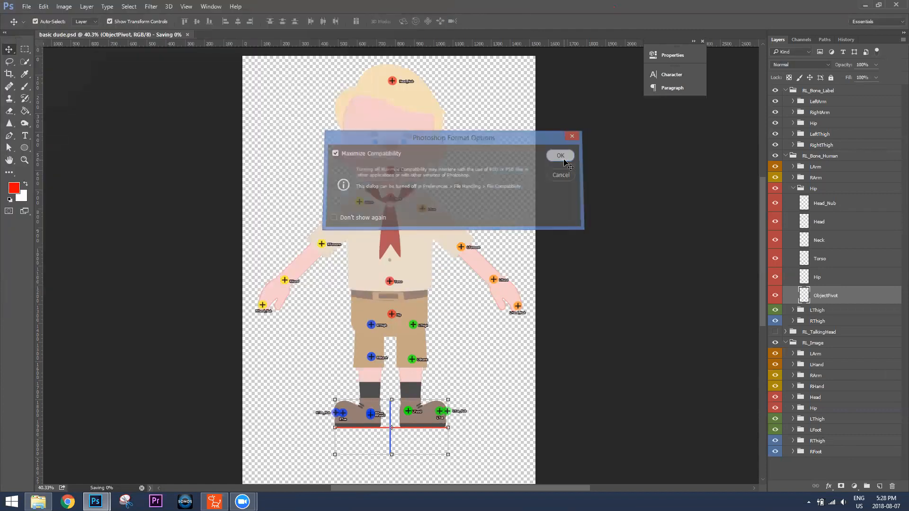
Switch to CrazyTalk Animator 3 and create a new character by importing the basic dude PSD from the Desktop
left_click(214, 502)
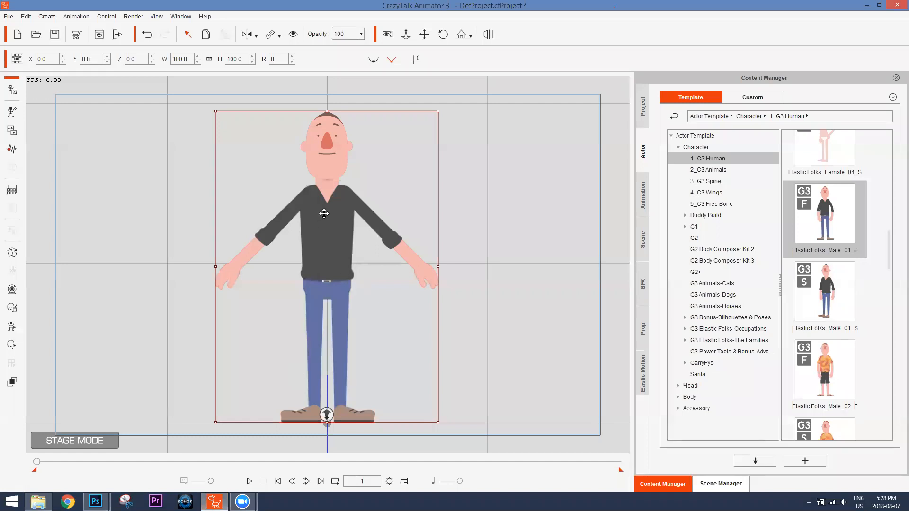
left_click(12, 112)
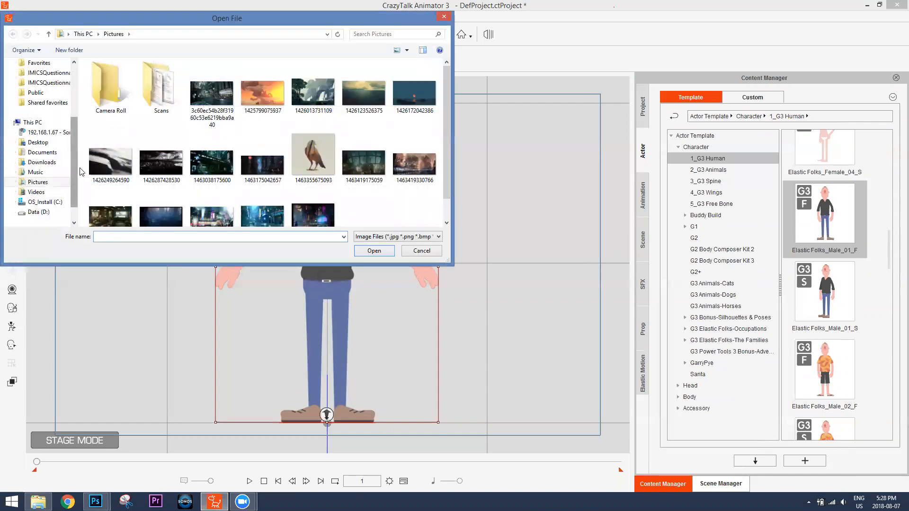
left_click_drag(75, 169, 74, 113)
left_click(46, 113)
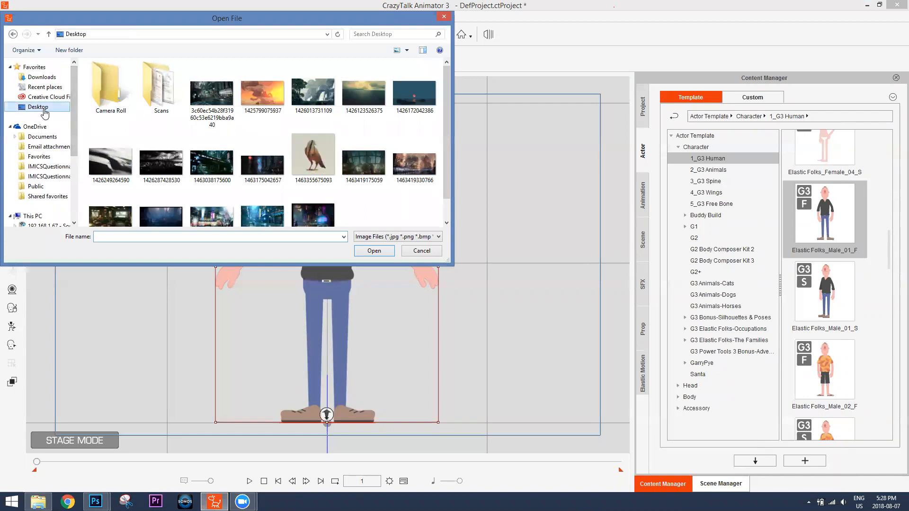
double_click(245, 180)
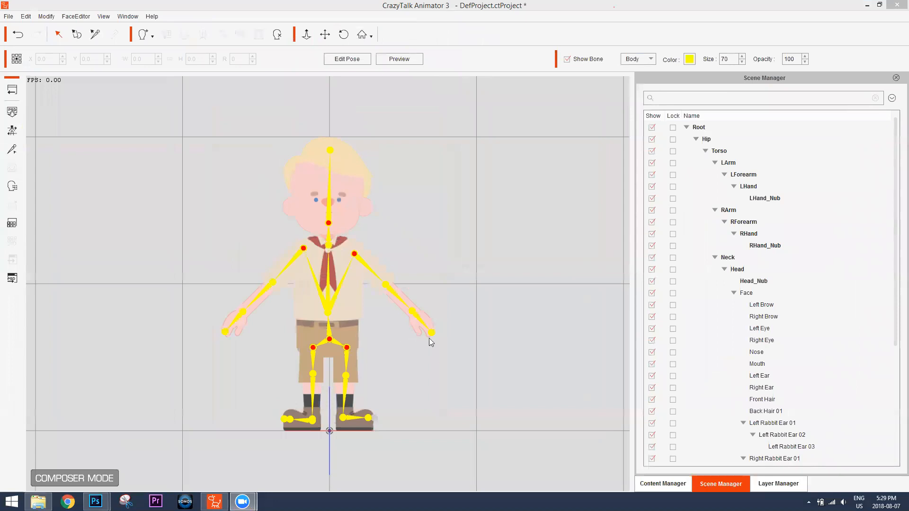
Try moving the head of the imported boy's rig and undo the change
left_click(449, 292)
scroll(449, 265, "up", 2)
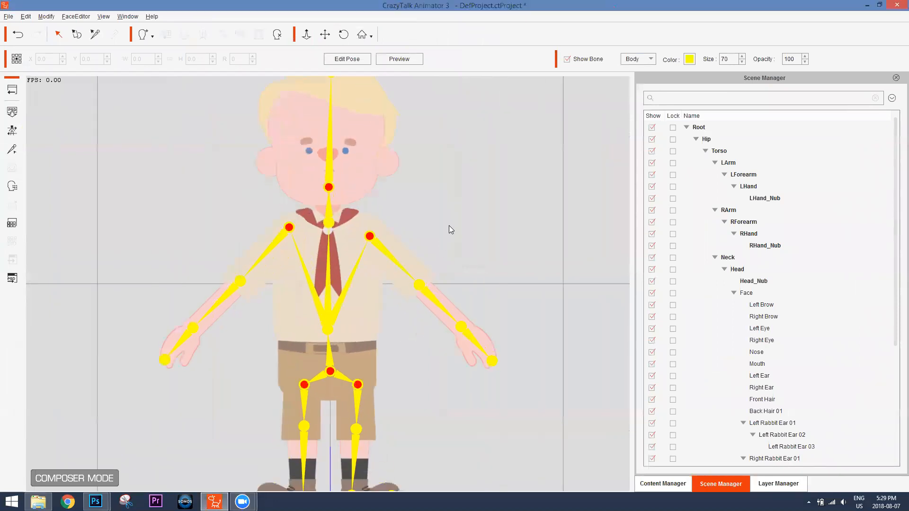
scroll(469, 227, "down", 1)
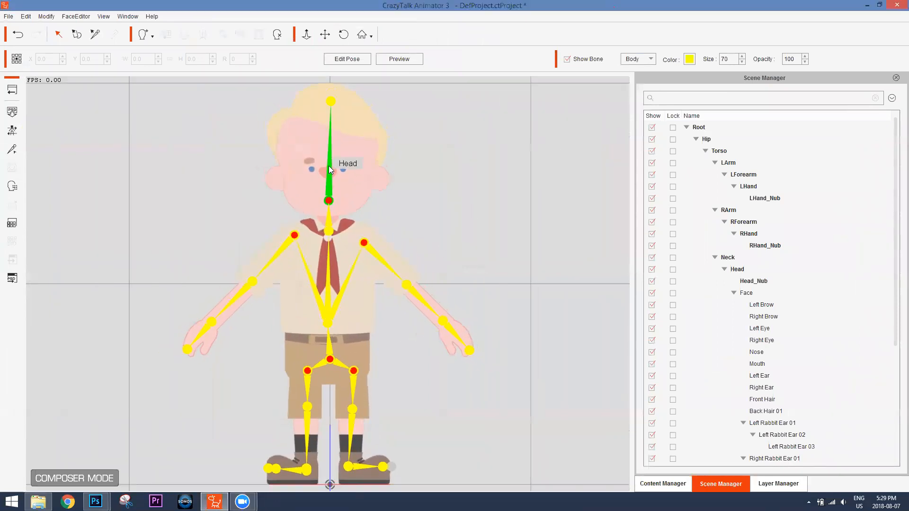
left_click(384, 158)
left_click_drag(424, 183, 377, 154)
key("ctrl+z")
Try moving the boy's RArm and RForearm parts, undoing each change
left_click(277, 254)
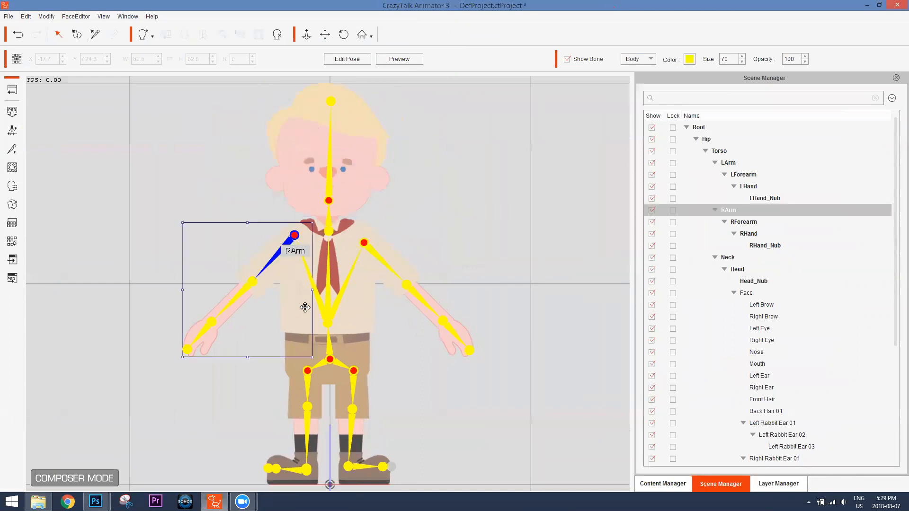
left_click_drag(320, 325, 227, 284)
key("ctrl+z")
left_click(242, 291)
left_click_drag(321, 329, 363, 351)
key("ctrl+z")
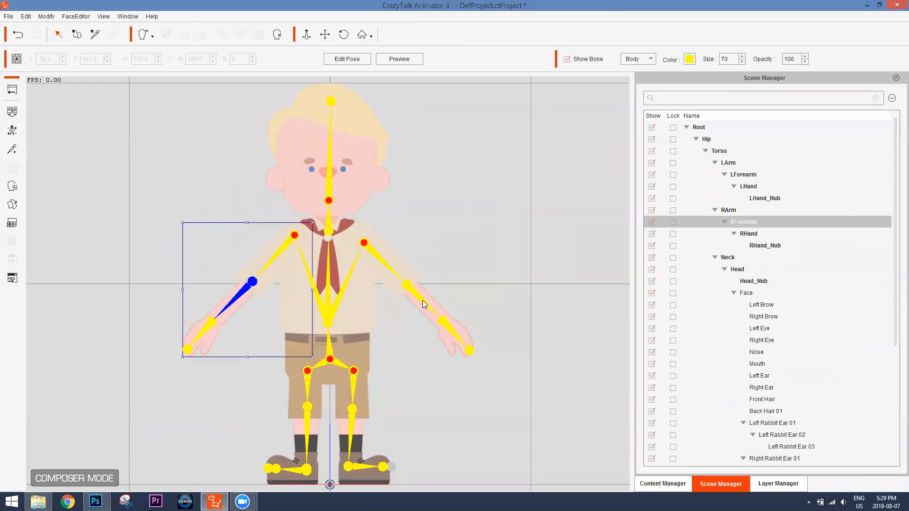
Open the Sprite Editor on the LThigh part, check the RThigh, LArm, RArm and Head sprites too, and close the editor
left_click(462, 341)
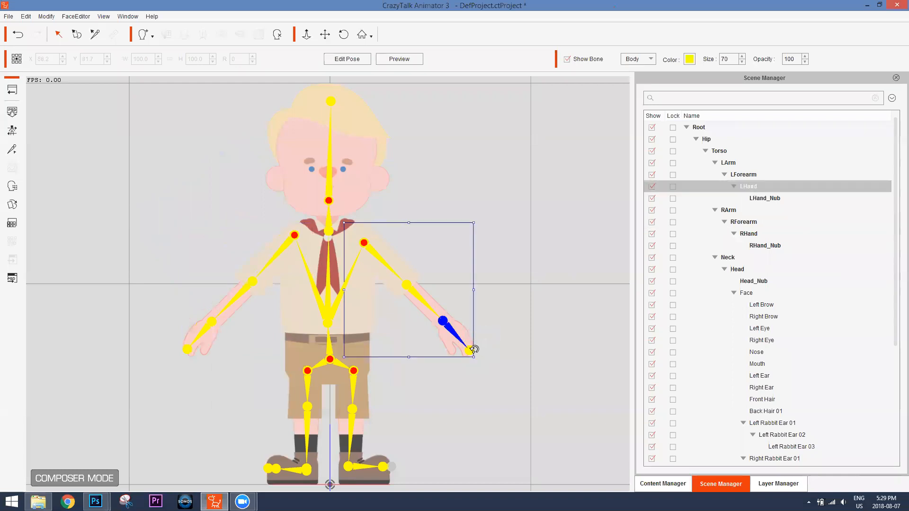
left_click(355, 388)
left_click_drag(416, 380, 437, 330)
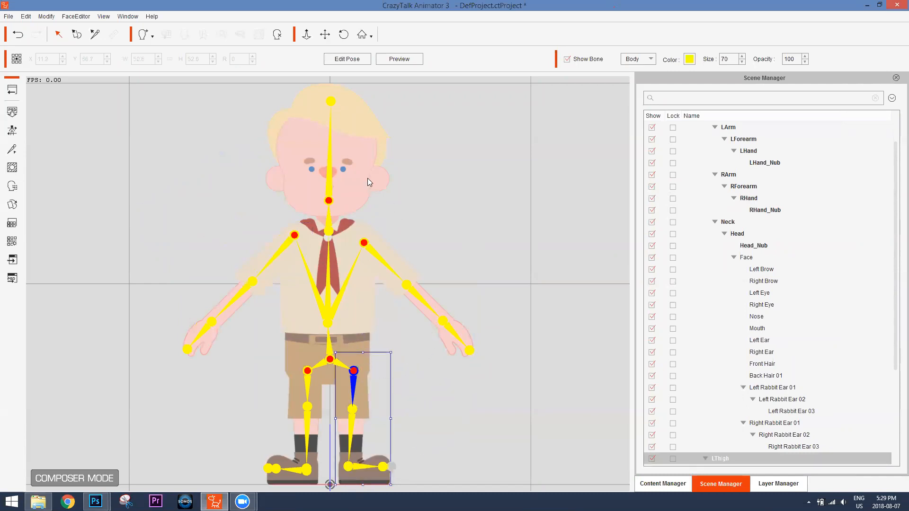
left_click(12, 206)
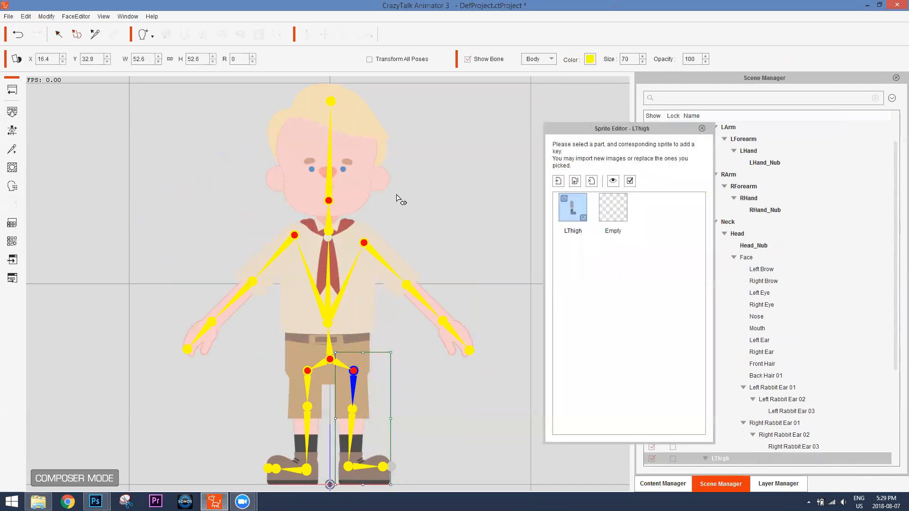
left_click(308, 386)
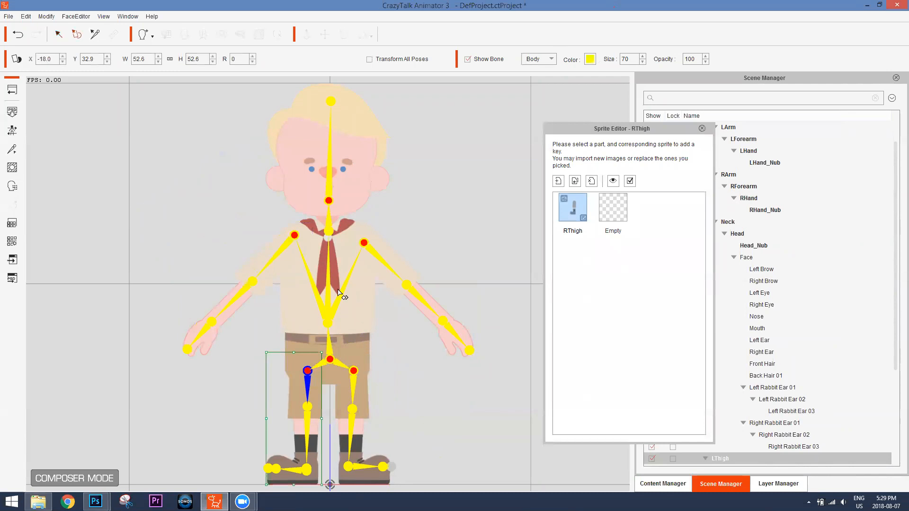
left_click(384, 264)
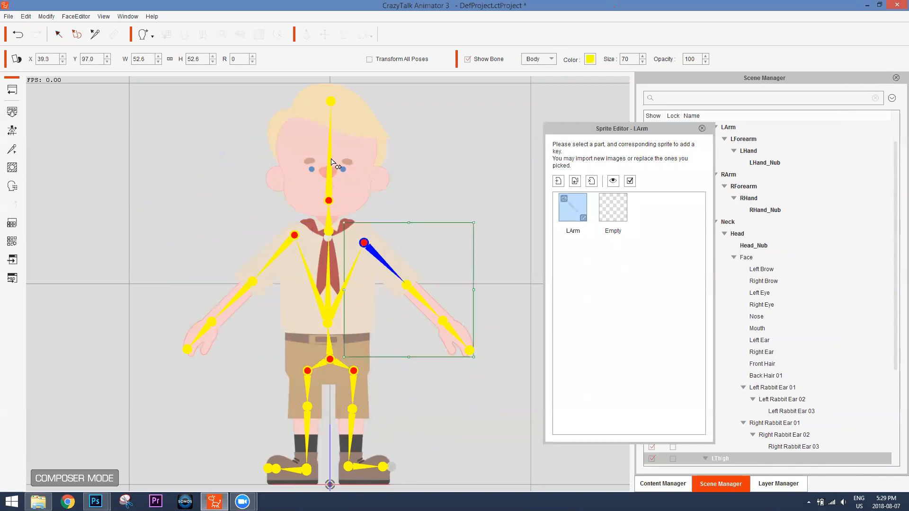
left_click(330, 159)
left_click(281, 256)
left_click(328, 160)
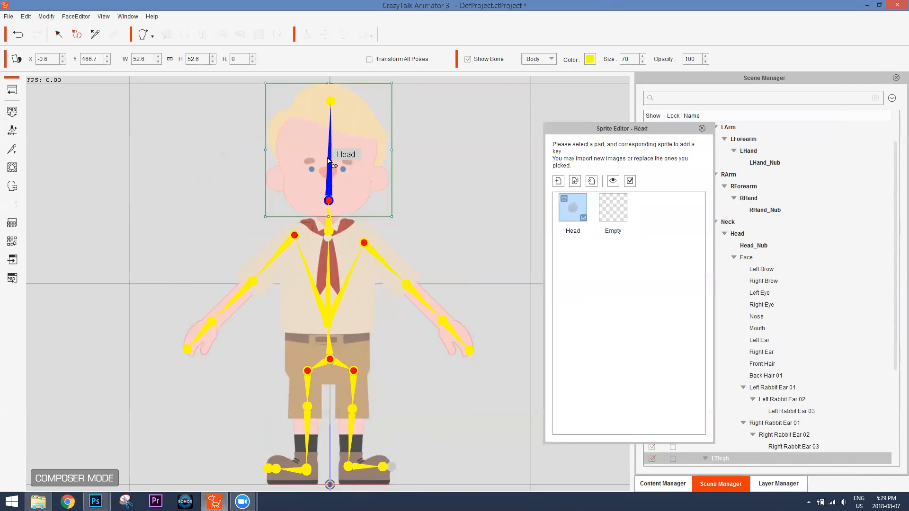
left_click(703, 129)
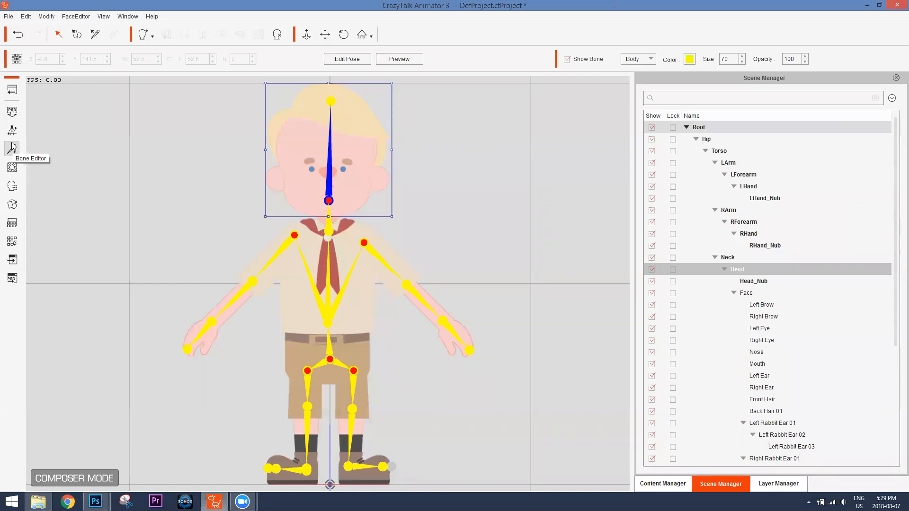
In the Bone Editor, shift the RArm bone's shoulder joint slightly down and outward to about X -18.9, Y 122.2, and close the editor
left_click(364, 245)
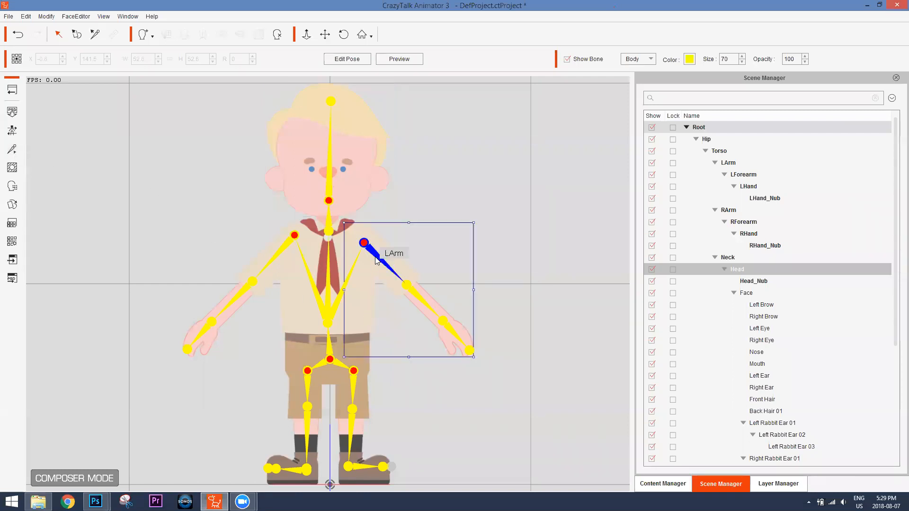
left_click(290, 243)
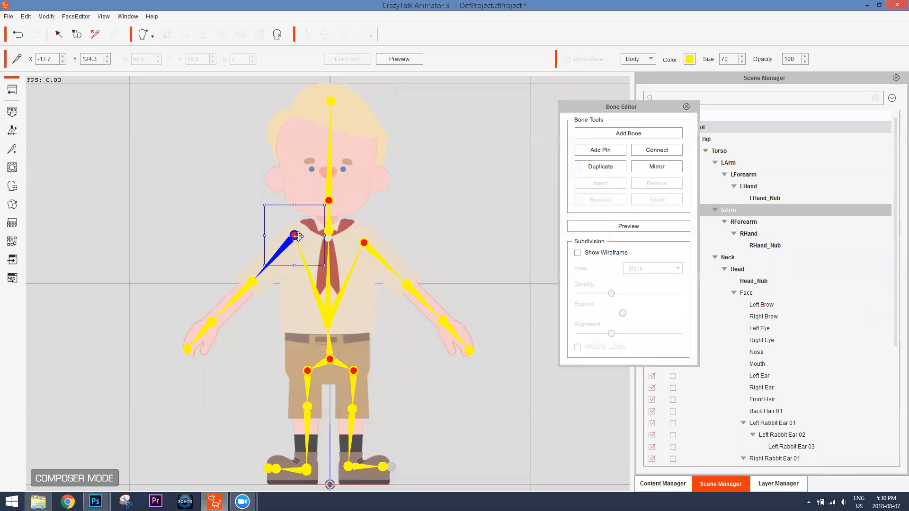
left_click_drag(301, 232, 298, 236)
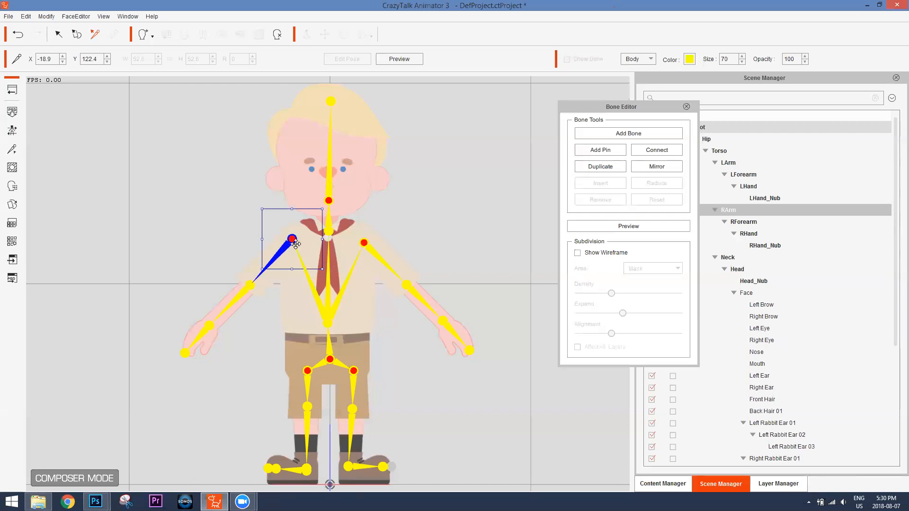
left_click_drag(287, 245, 287, 245)
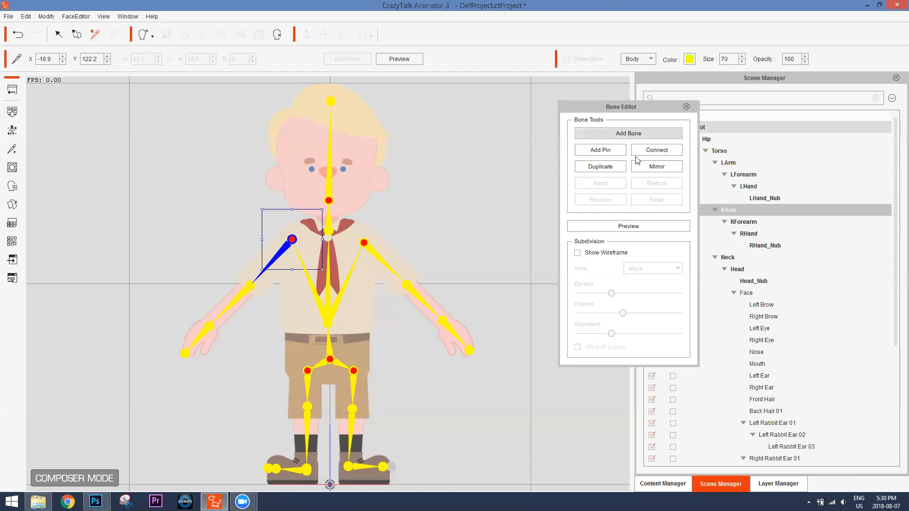
left_click(687, 107)
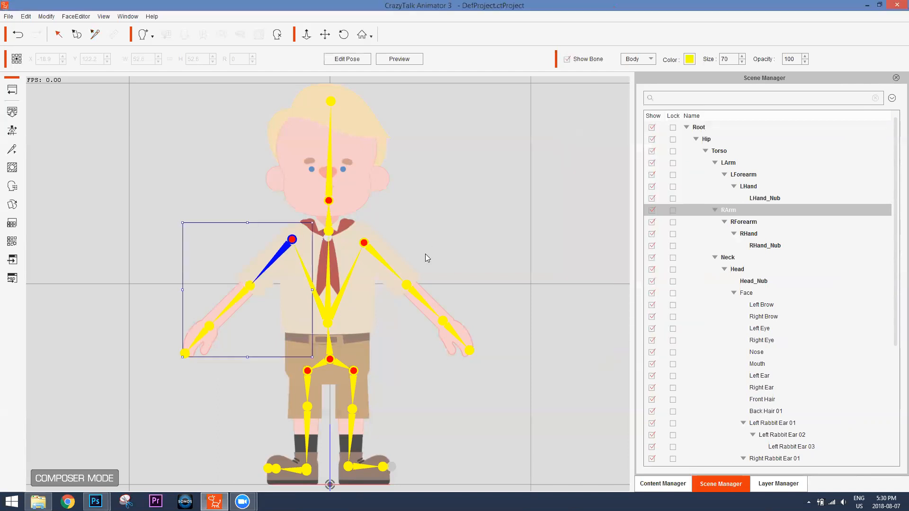
Return to Stage Mode and move the basic dude actor beside the Elastic Folks man, to about X 141.8, Y 5.0
left_click(15, 94)
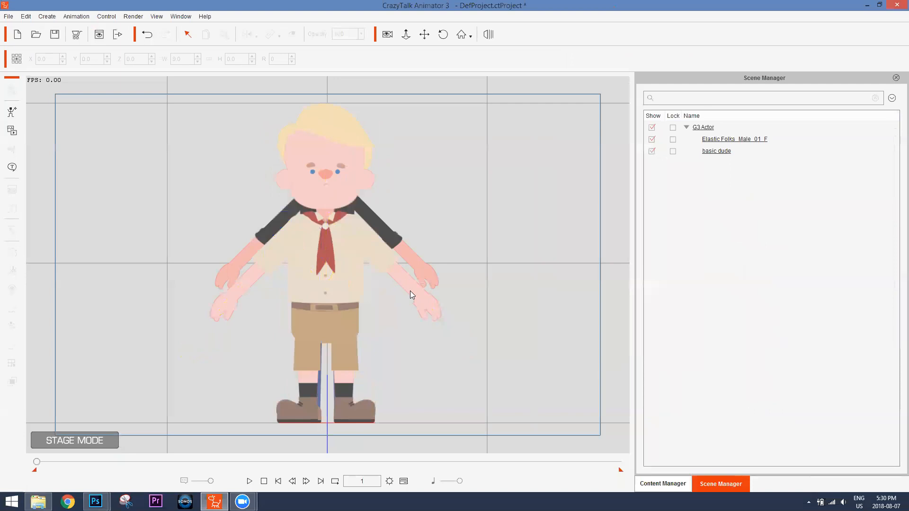
left_click(347, 254)
left_click_drag(345, 260, 560, 258)
left_click_drag(305, 304, 172, 300)
mouse_move(416, 253)
left_mouse_down()
mouse_move(420, 264)
mouse_move(421, 245)
left_mouse_up()
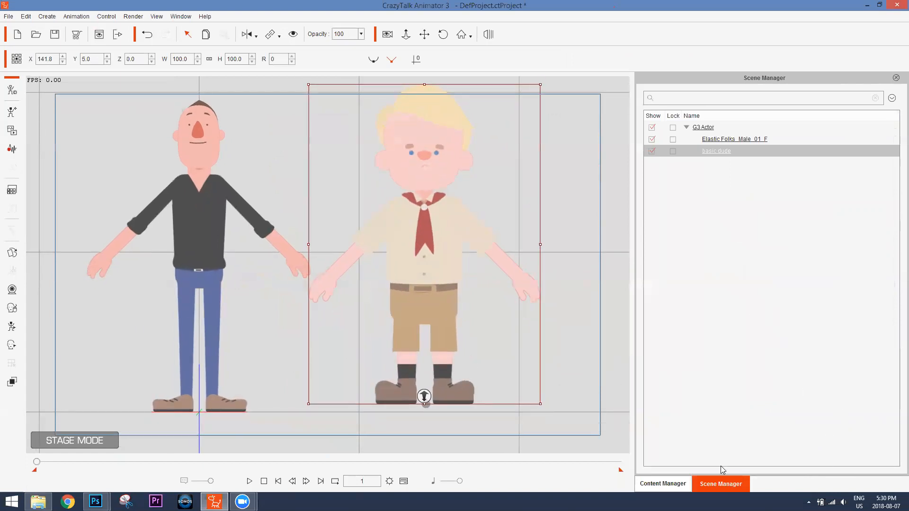
Open the animation templates in the Content Manager and expand the Perform category
left_click(667, 483)
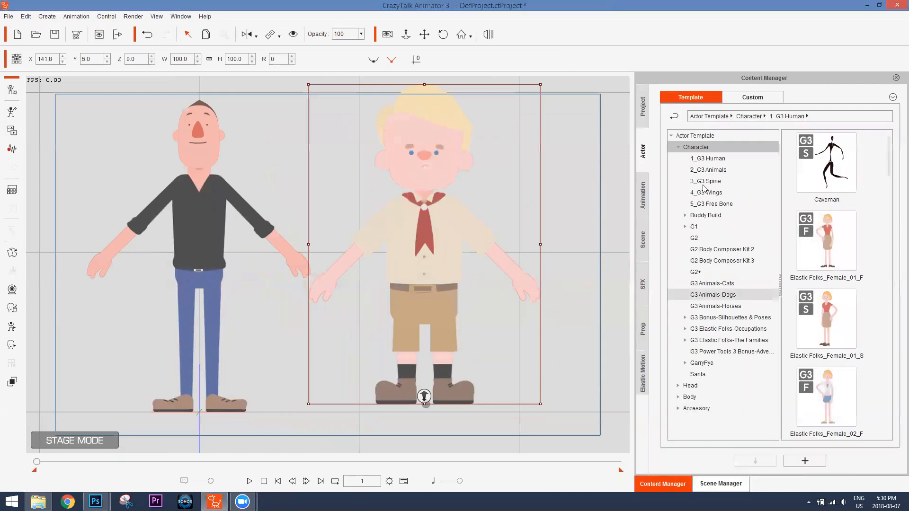
left_click(643, 194)
left_click(679, 170)
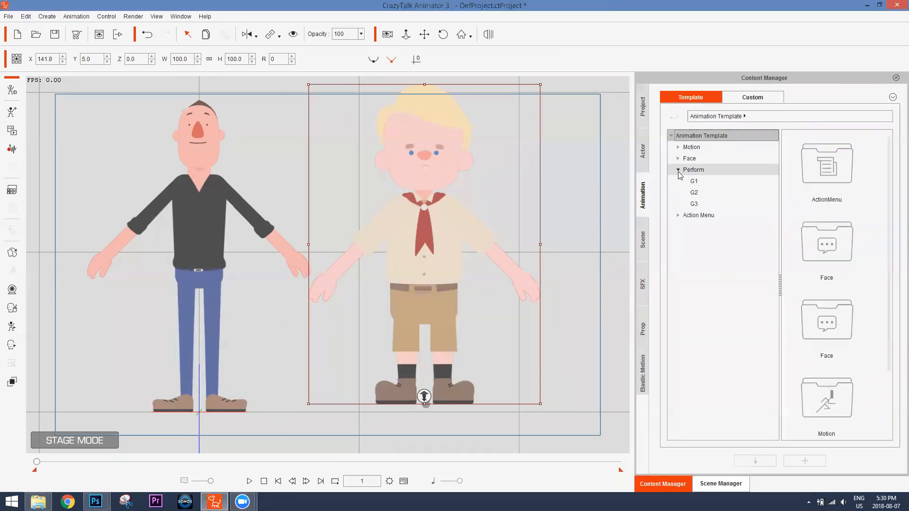
Apply the G3 perform templates Elastic Folks_Female_F_Eew and Elastic Folks_Female_F_Cry to the boy character
left_click(694, 203)
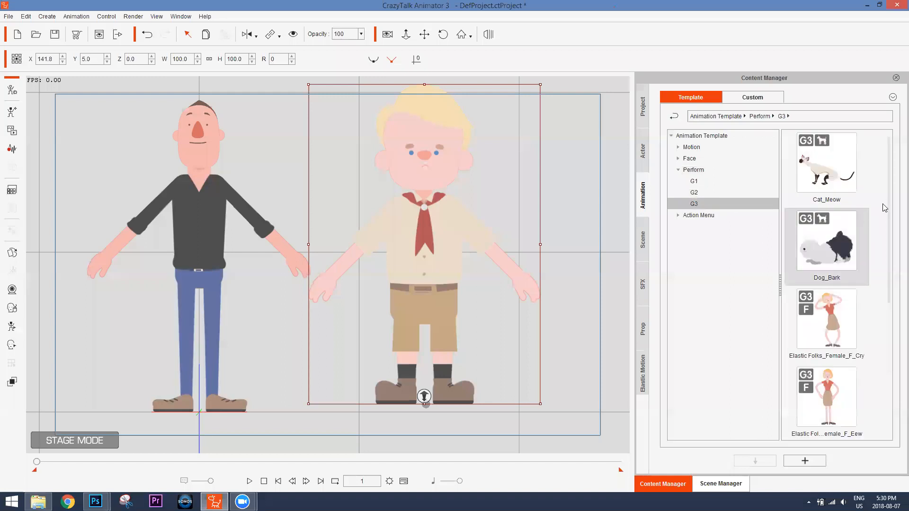
left_click_drag(887, 208, 896, 260)
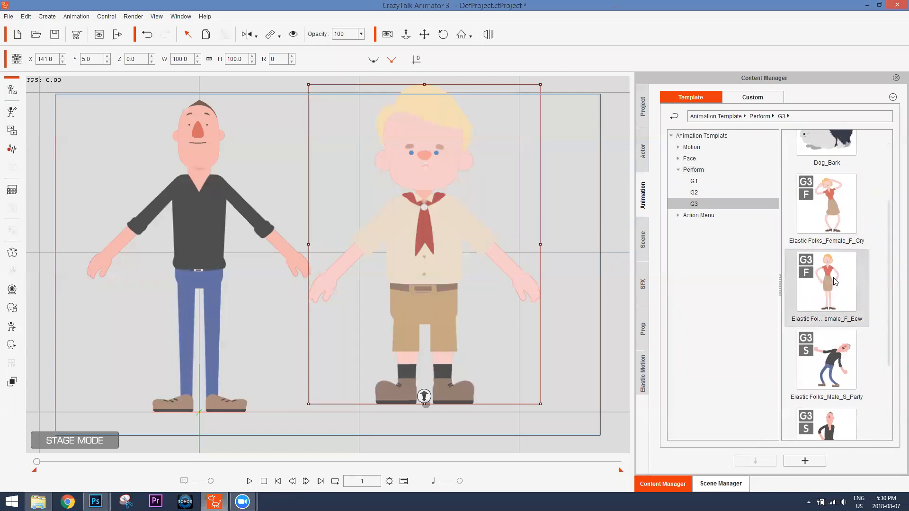
left_click_drag(835, 281, 474, 245)
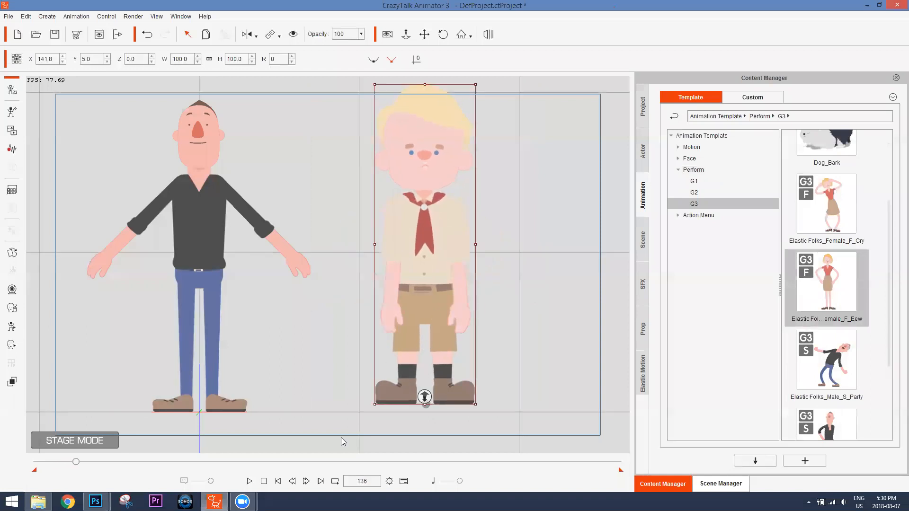
double_click(840, 206)
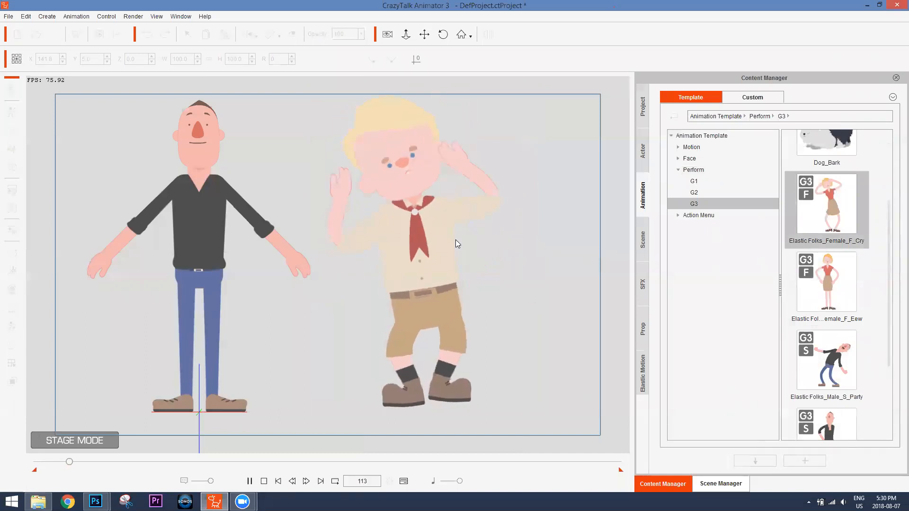
key("space")
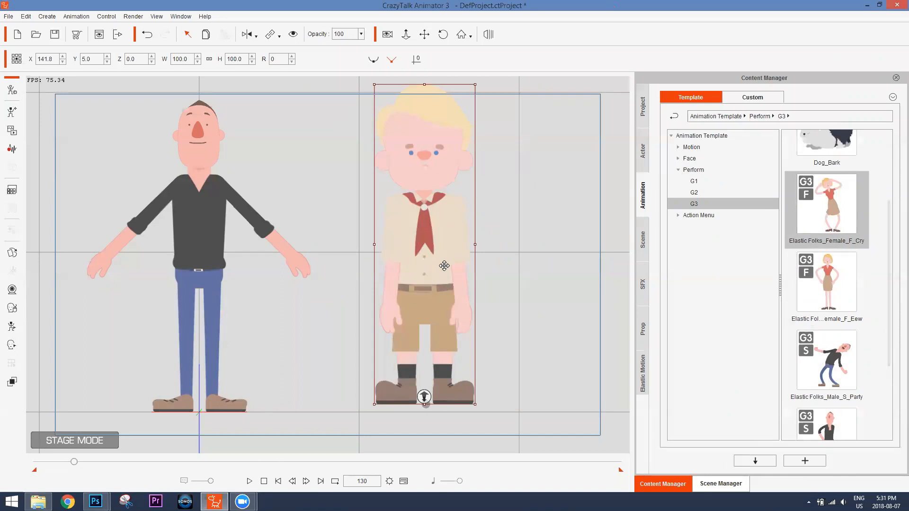
Switch to Photoshop and collapse the Hip group inside RL_Bone_Human in basic dude.psd
left_click(216, 504)
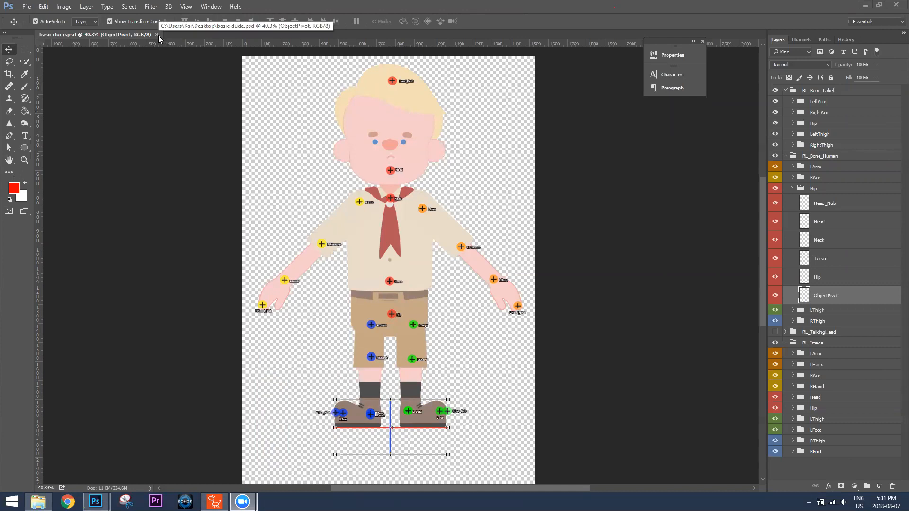
left_click(792, 189)
left_click(793, 189)
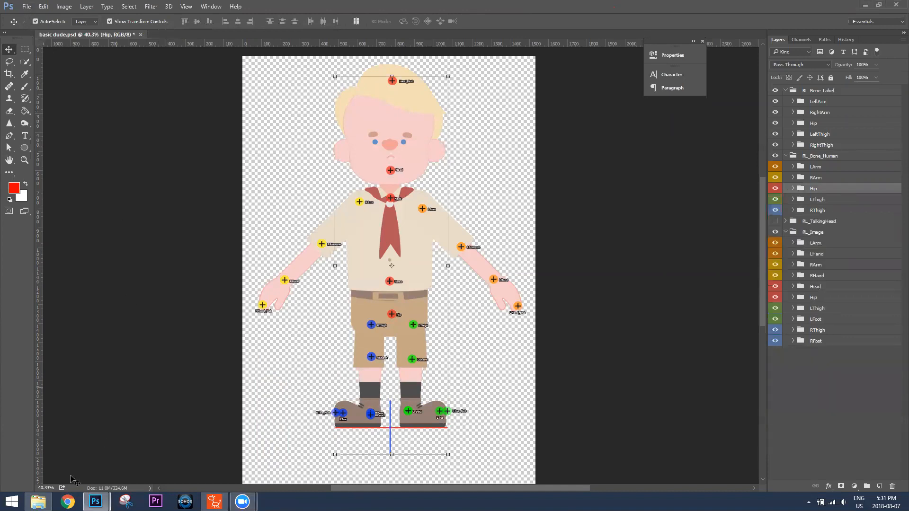
Open PSDActor4 from the tutorial PSD files folder and collapse its RL_TalkingHead group
left_click(37, 502)
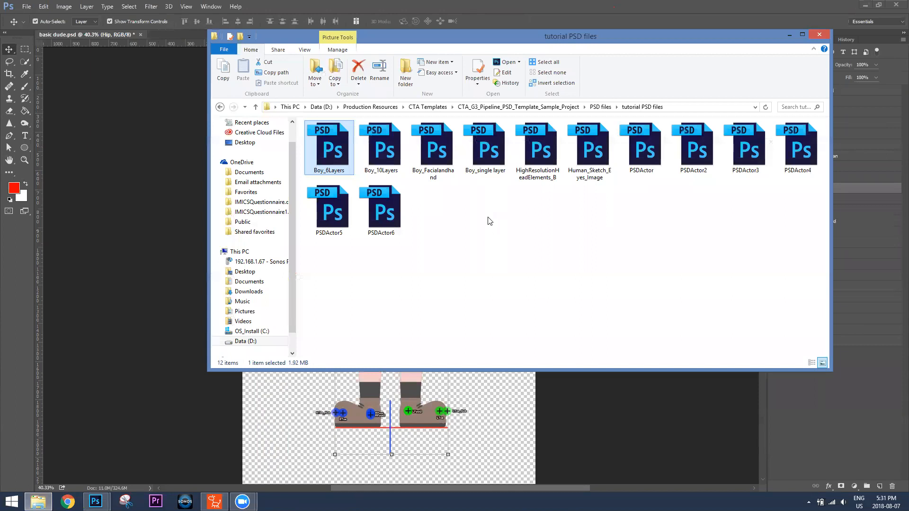
double_click(803, 156)
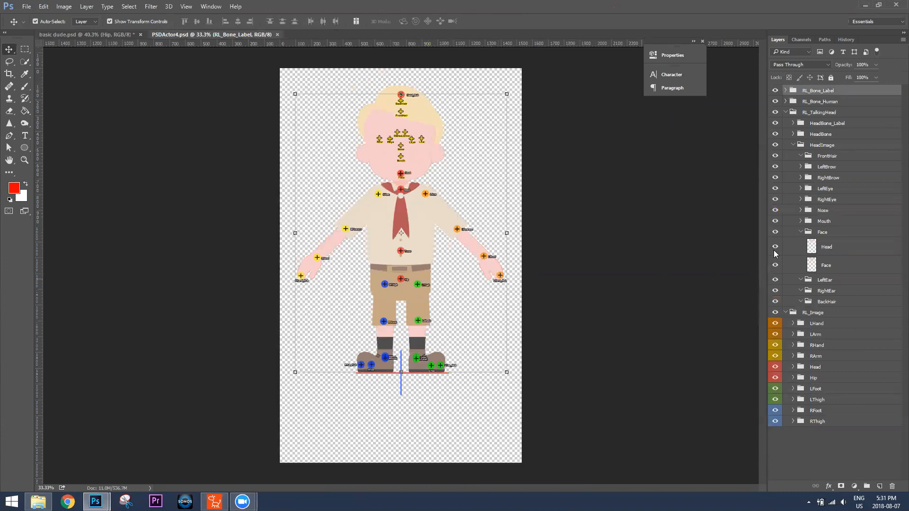
left_click(786, 112)
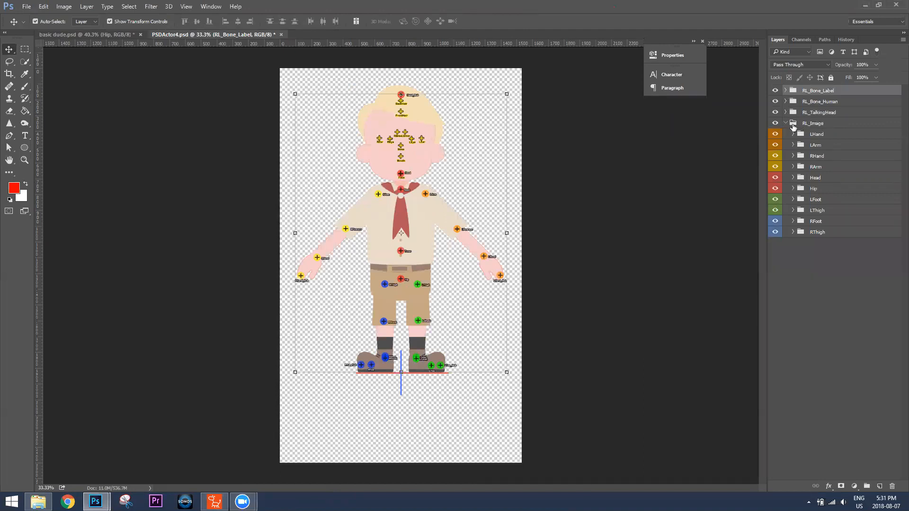
Expand the RHand group, hide 00_Relaxed and preview the 01_Victory, 02_Seven and 03_OK hand sprites one at a time
left_click(794, 156)
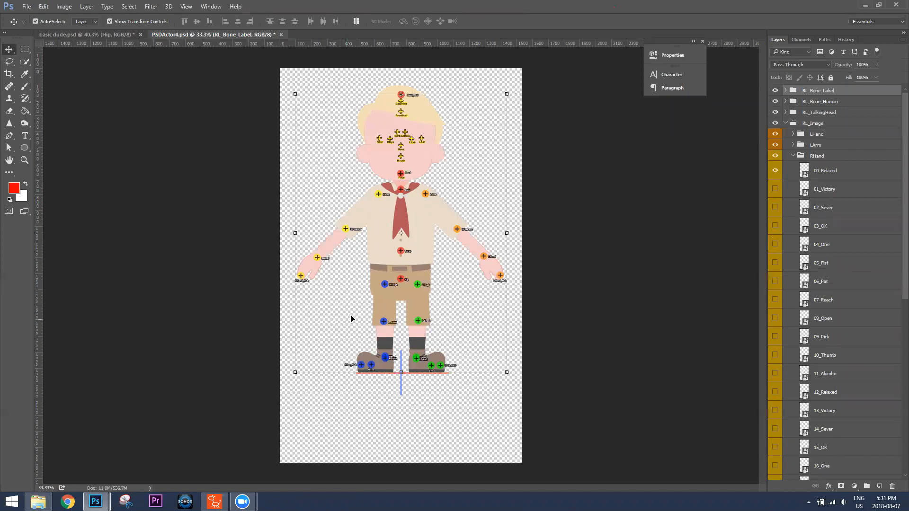
left_click(244, 327)
scroll(260, 331, "up", 4)
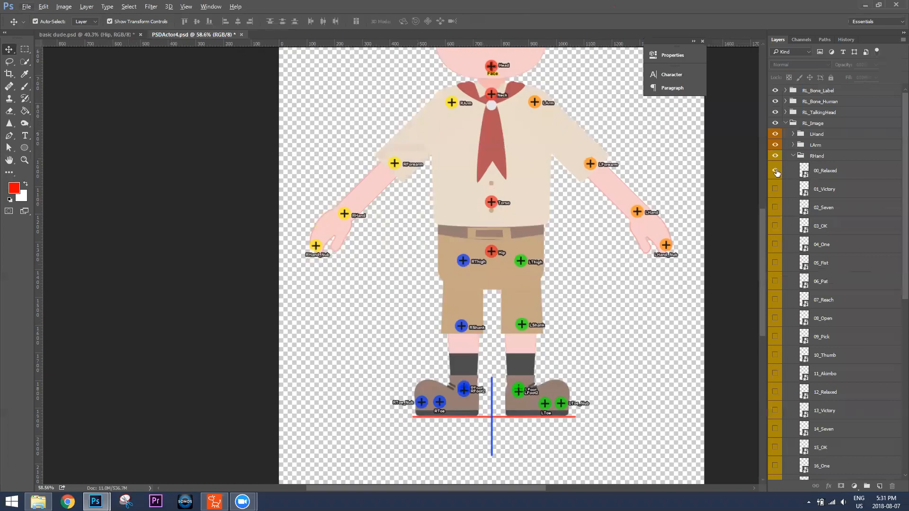
left_click(776, 171)
left_click(775, 190)
left_click(775, 189)
left_click(775, 207)
left_click(775, 207)
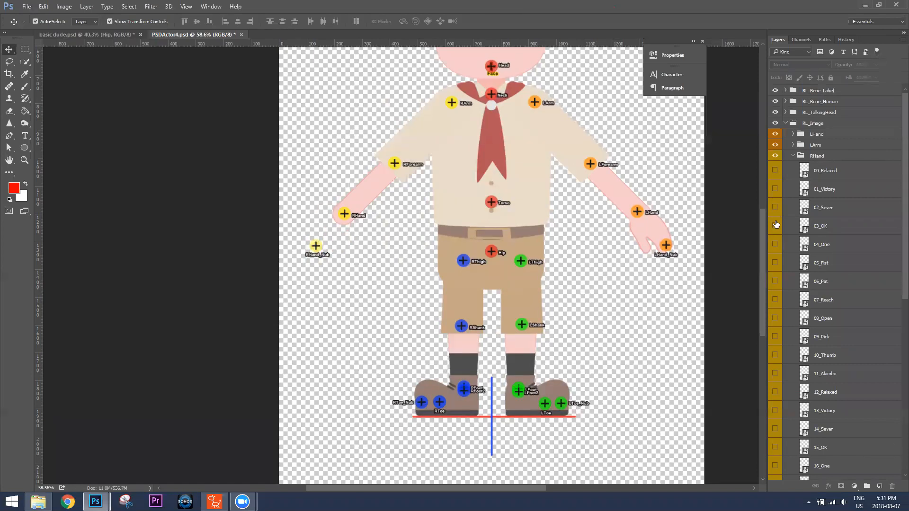
left_click(776, 227)
left_click(776, 227)
Leave only the 00_Relaxed sprite visible in the RHand group and collapse the group
left_click(775, 208)
left_click(775, 189)
left_click(776, 171)
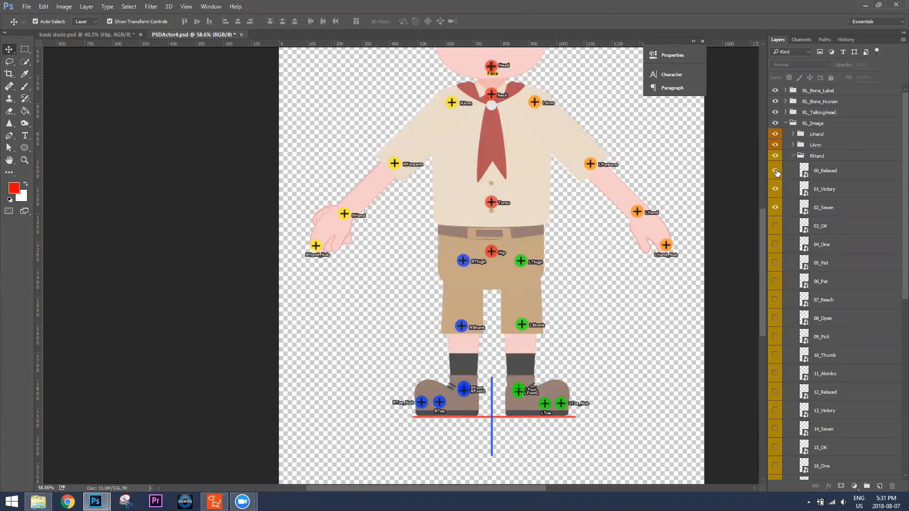
left_click_drag(775, 190, 776, 203)
left_click(776, 208)
left_click(793, 157)
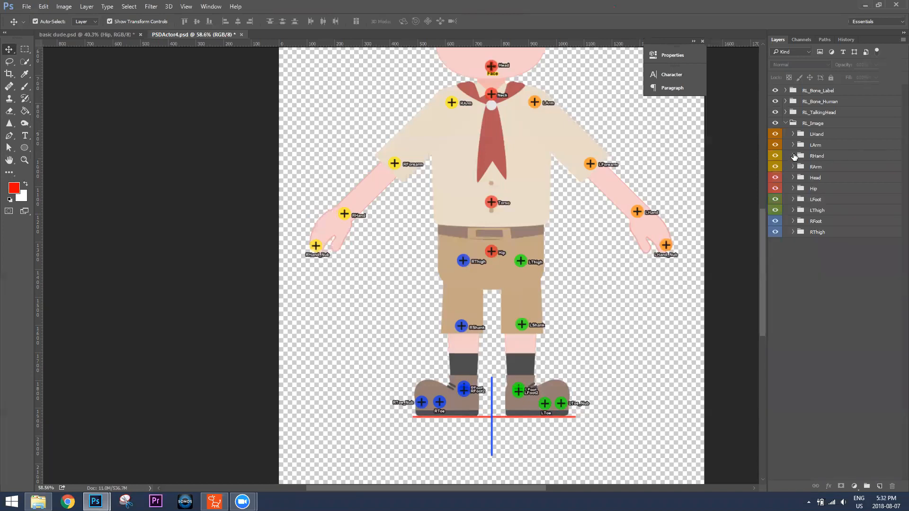
Expand the Mouth group within RL_TalkingHead and hide the HeadBone and HeadBone_Label groups
scroll(449, 193, "up", 5)
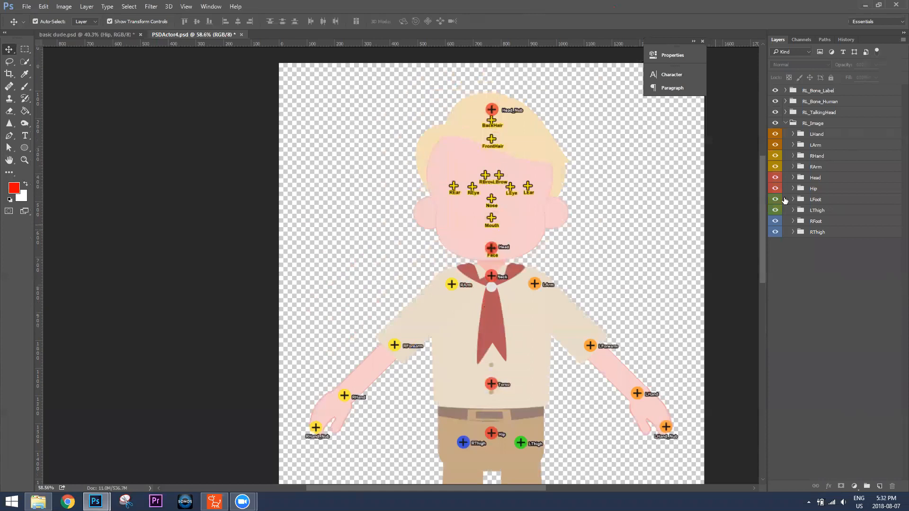
left_click(786, 113)
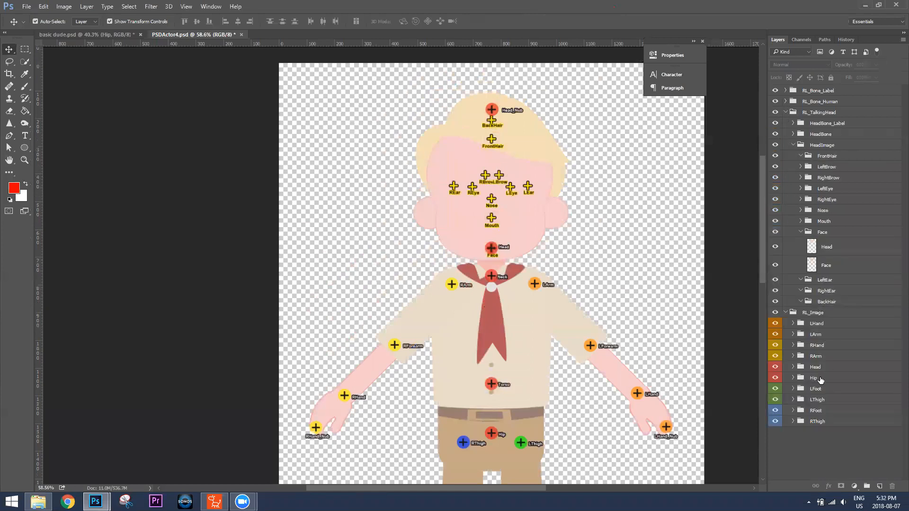
scroll(840, 356, "down", 1)
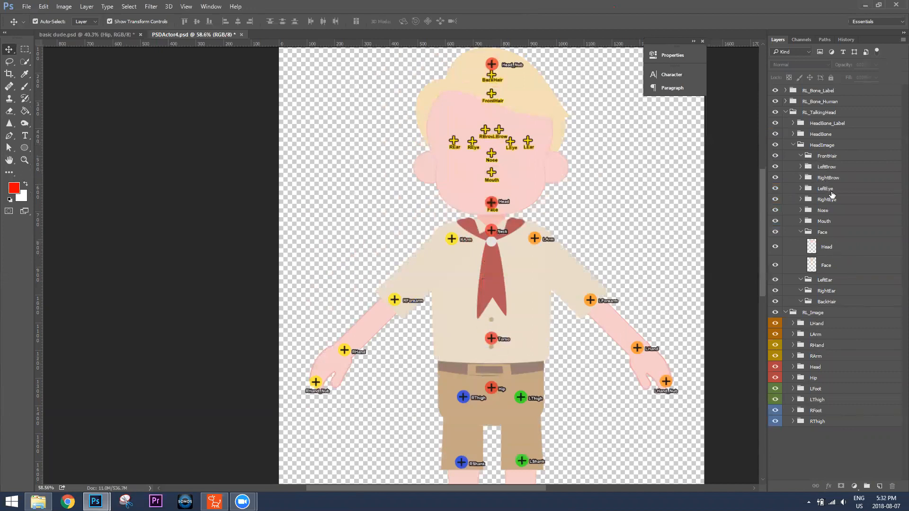
left_click(800, 232)
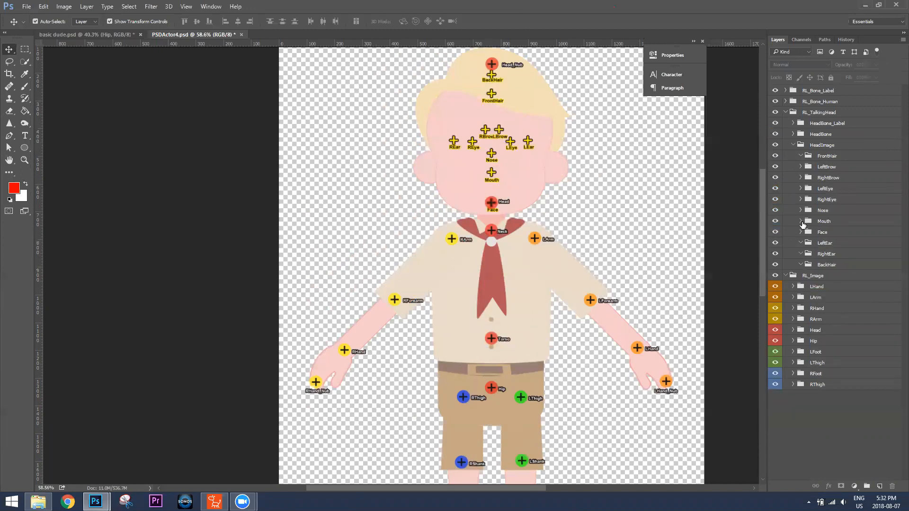
left_click(801, 222)
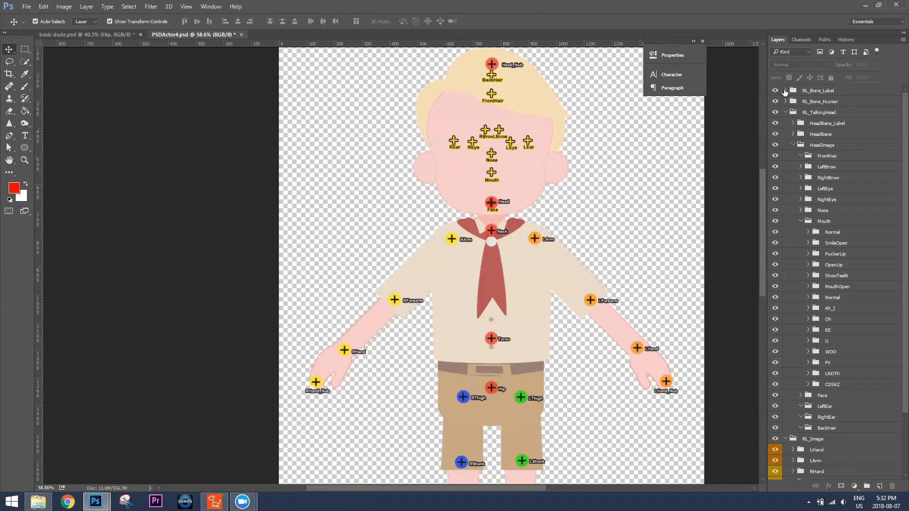
left_click(775, 135)
left_click(775, 123)
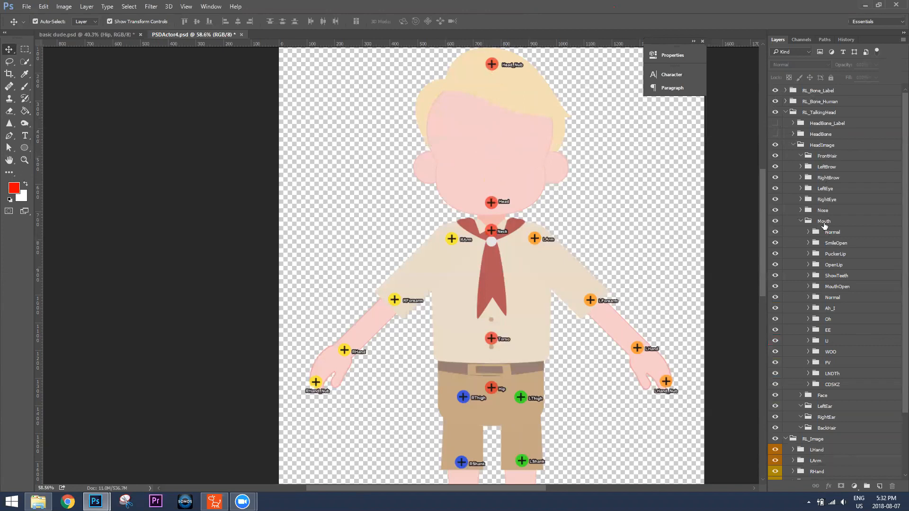
Open Boy_Facialandhand from the tutorial PSD files folder
left_click(38, 502)
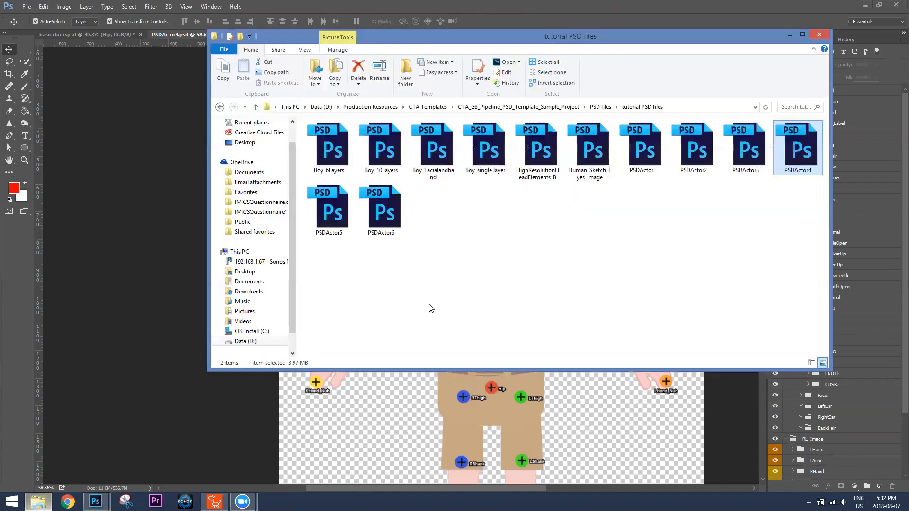
double_click(440, 150)
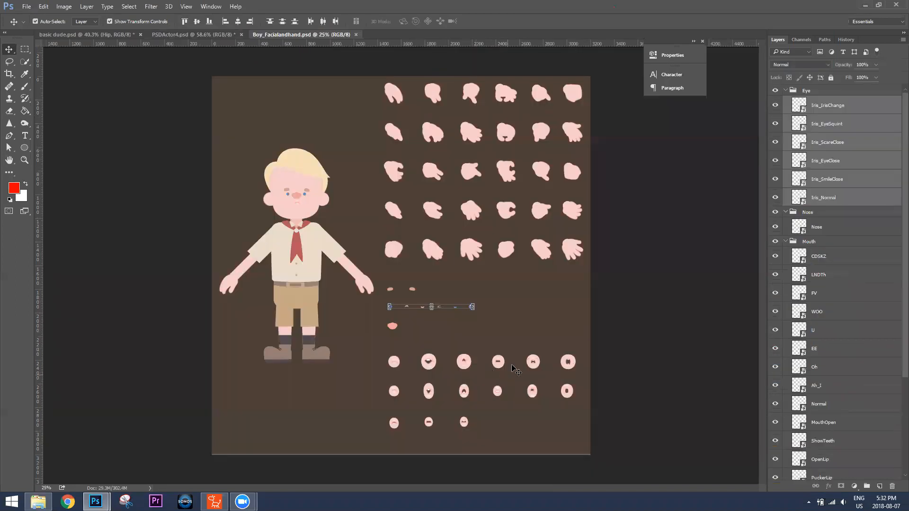
Examine the separate hand, eyebrow, eye, nose and mouth sprites laid out beside the boy
scroll(556, 334, "up", 5)
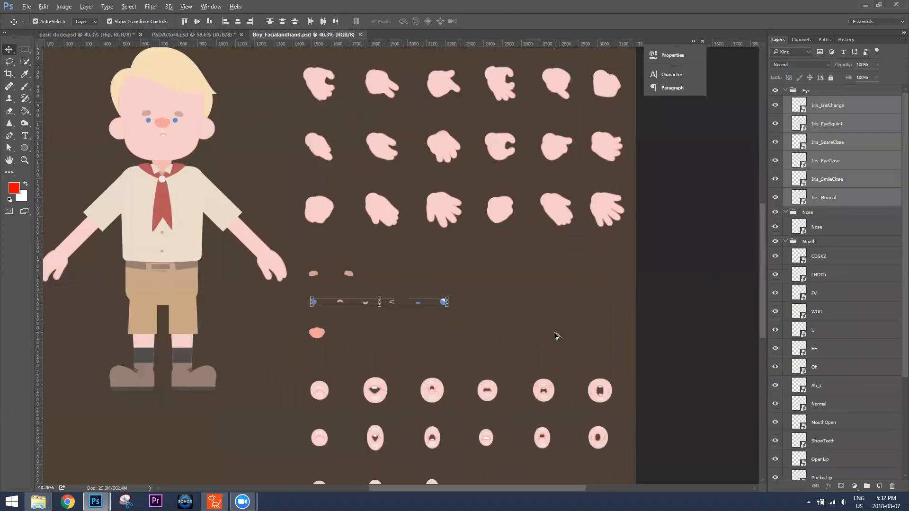
scroll(610, 317, "down", 4)
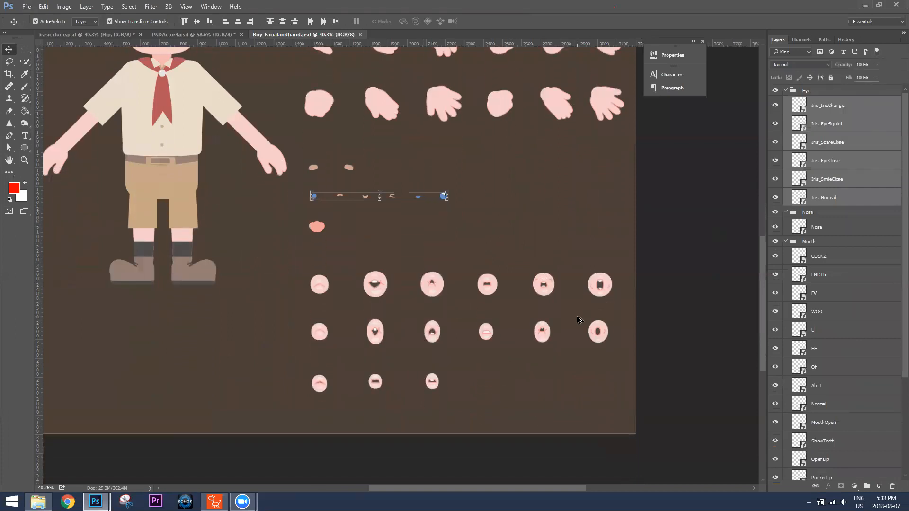
scroll(582, 319, "up", 1)
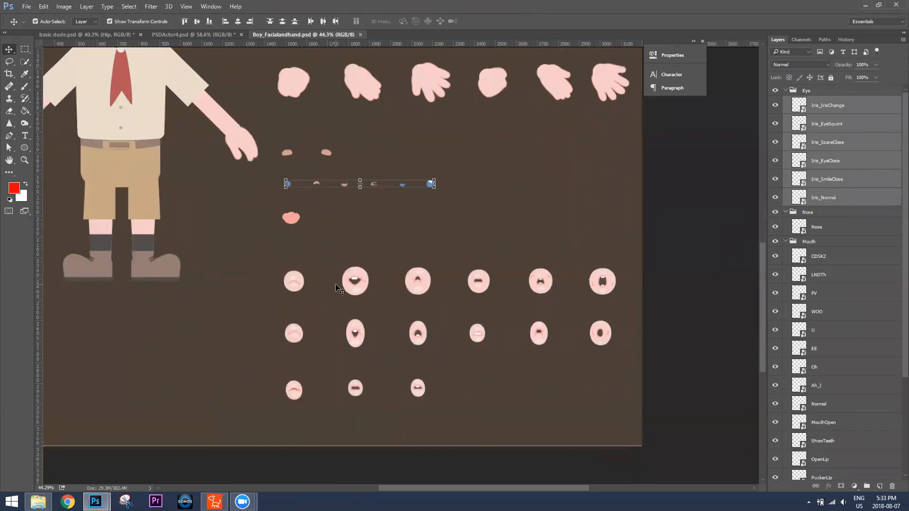
scroll(384, 242, "down", 3)
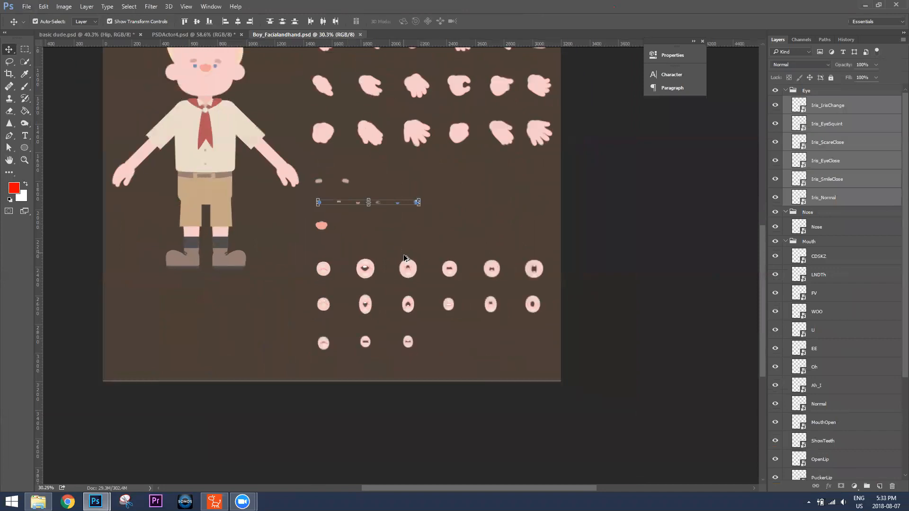
scroll(406, 255, "up", 2)
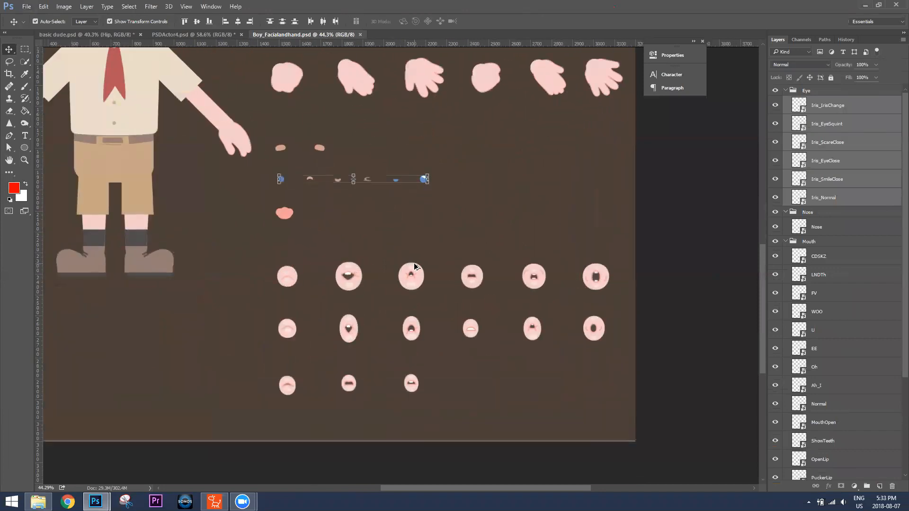
scroll(414, 263, "down", 3)
scroll(415, 266, "up", 2)
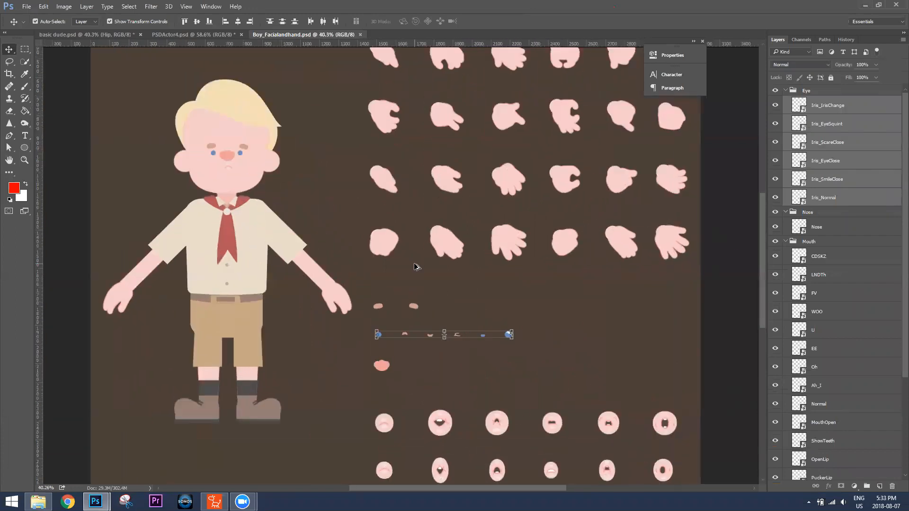
scroll(415, 267, "up", 1)
left_click_drag(764, 227, 755, 295)
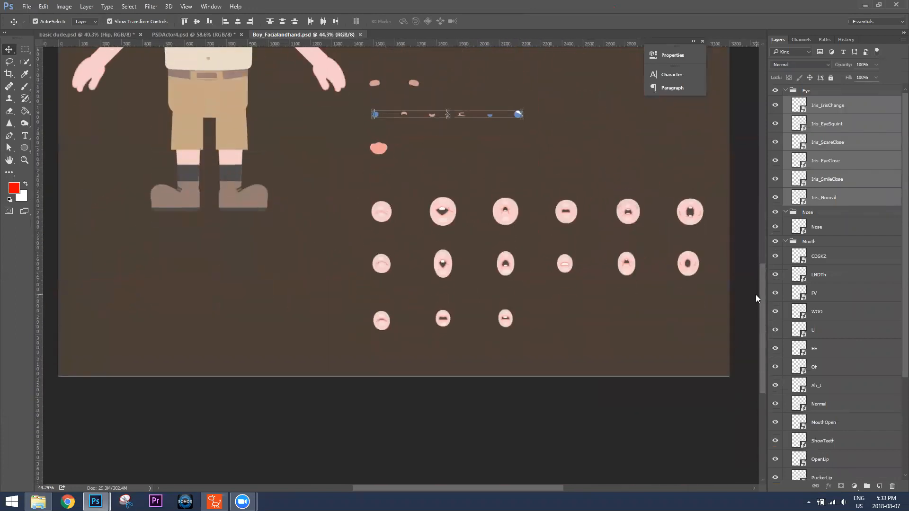
Select all mouth sprite layers in the Mouth group, from CDSKZ down to the lowest Normal layer
left_click(835, 258)
left_click(831, 276)
left_click(830, 298)
left_click(831, 315)
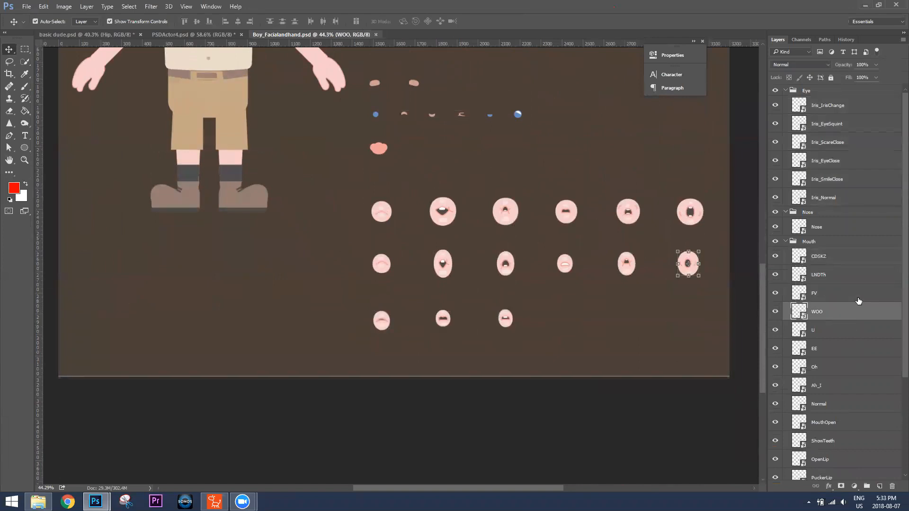
left_click(825, 260)
scroll(837, 280, "down", 5)
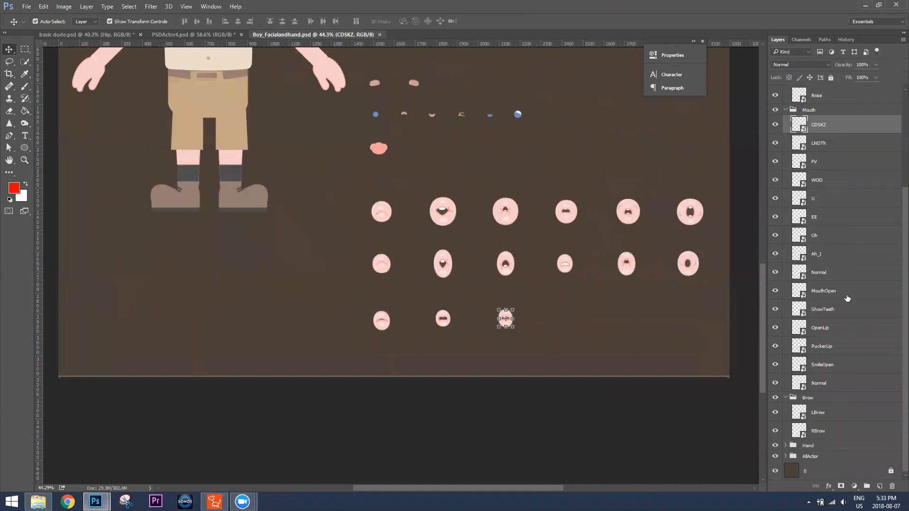
left_click(825, 385, "shift")
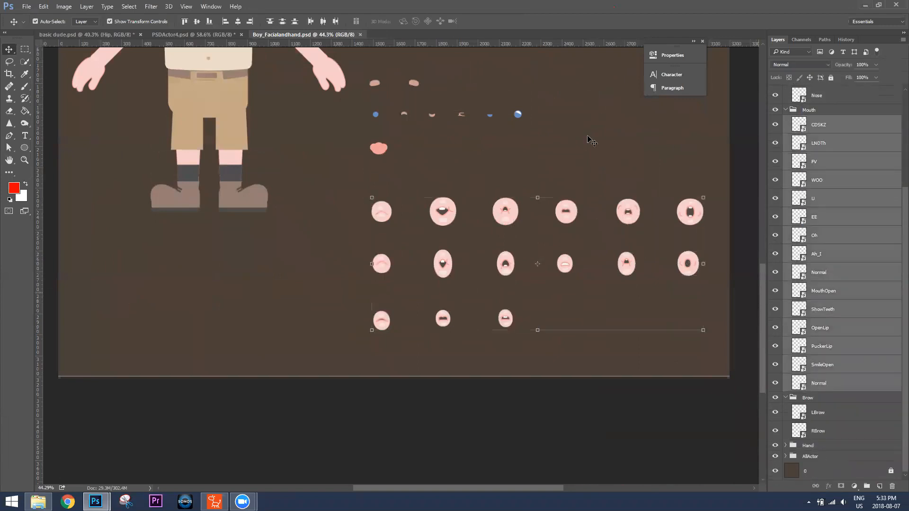
Float Boy_Facialandhand.psd and PSDActor4.psd in separate windows and activate basic dude.psd
left_click_drag(302, 35, 417, 107)
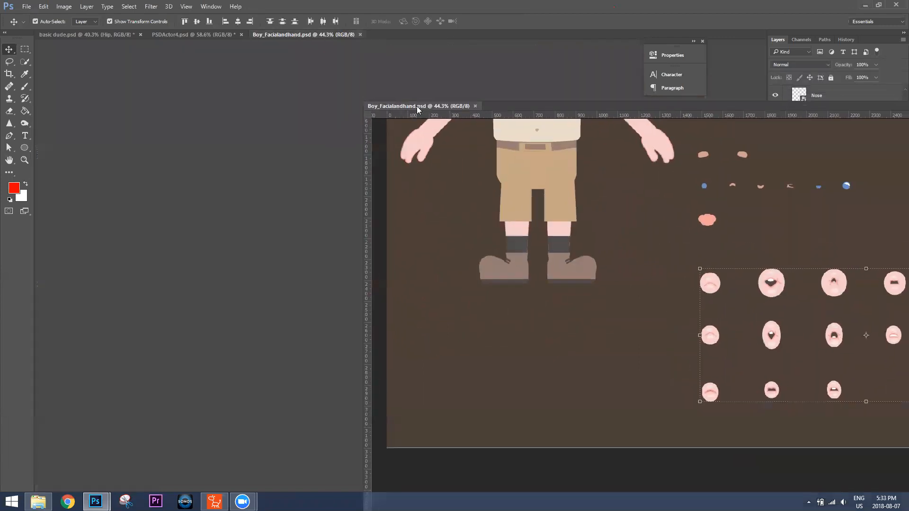
left_click_drag(201, 31, 147, 85)
left_click(77, 36)
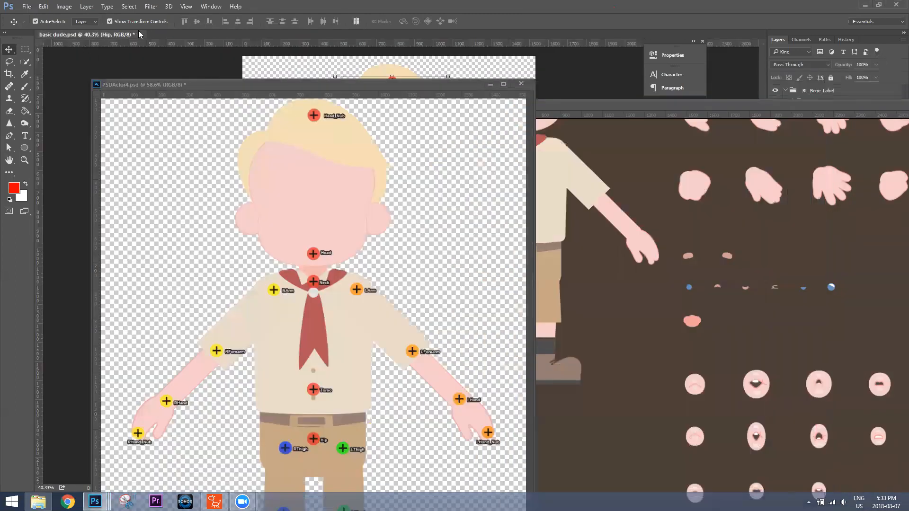
Close basic dude.psd without saving its changes and narrow the PSDActor4.psd window, moving it beside the toolbox
left_click(140, 34)
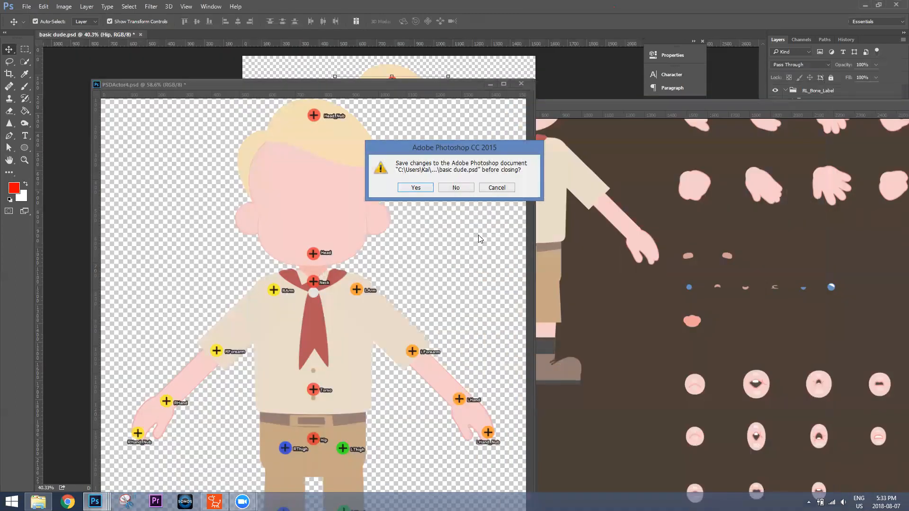
left_click(456, 188)
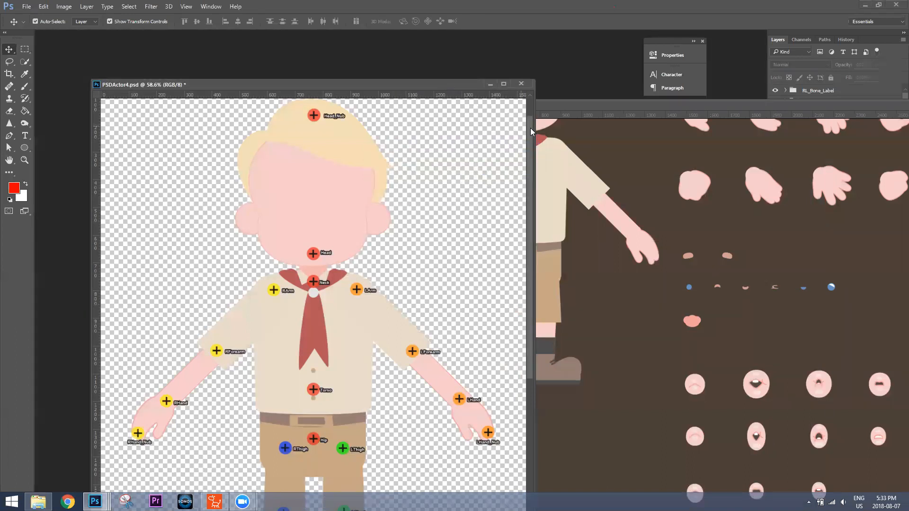
left_click_drag(531, 128, 441, 128)
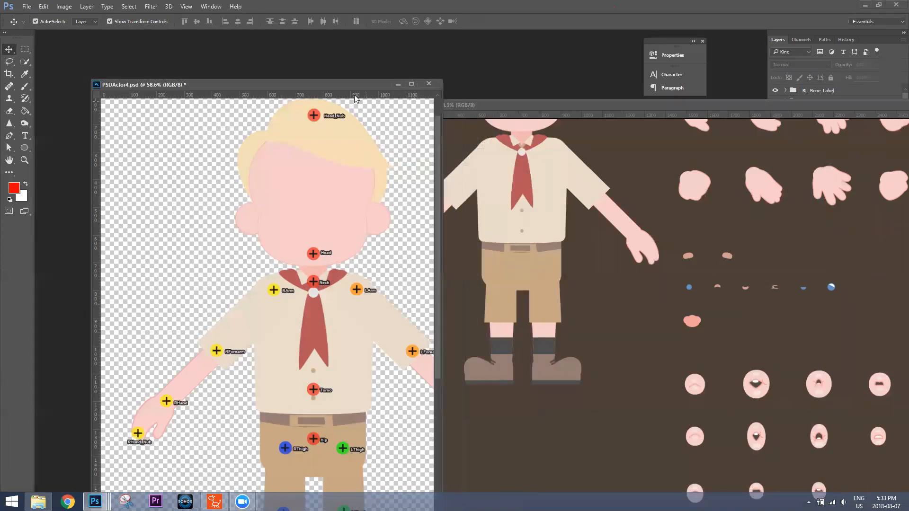
left_click_drag(317, 84, 291, 54)
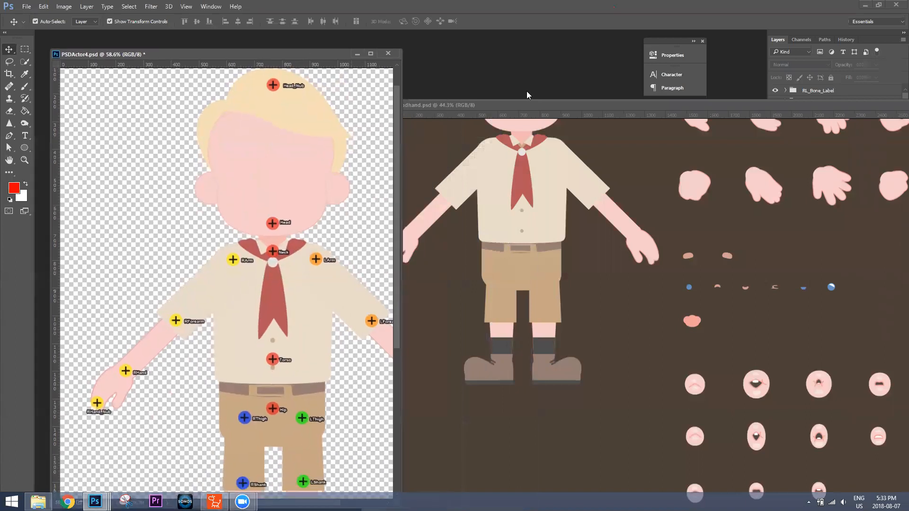
Place Boy_Facialandhand.psd beside PSDActor4.psd, copy its selected mouth sprites into PSDActor4.psd and minimize the source window
left_click(581, 104)
left_click_drag(361, 163, 563, 163)
left_click_drag(735, 104, 595, 44)
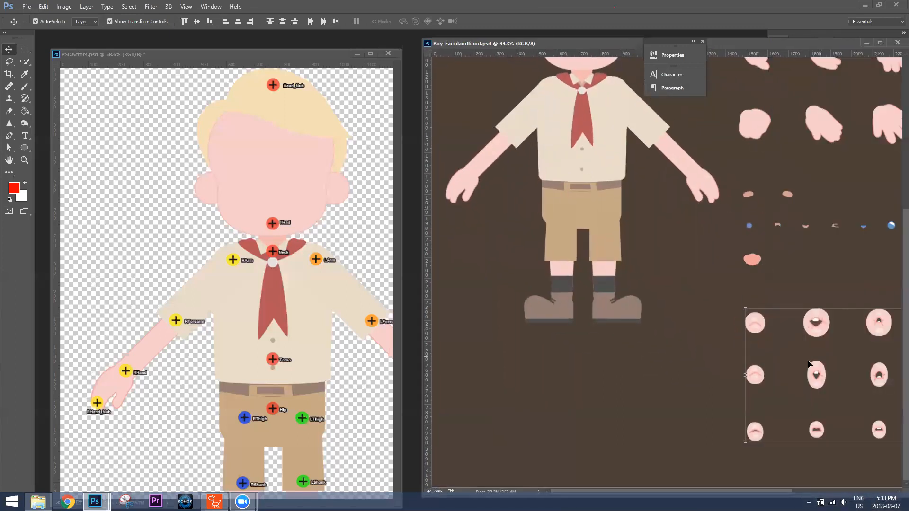
left_click_drag(820, 375, 174, 216)
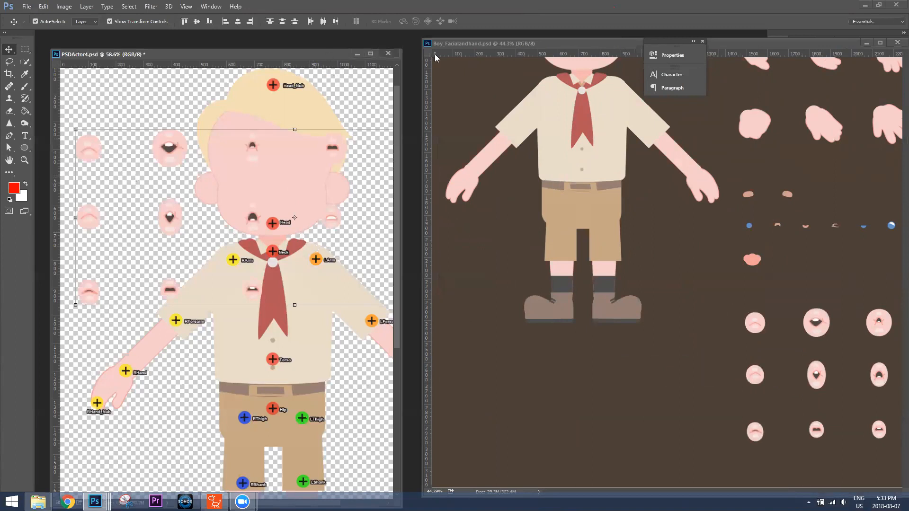
left_click(867, 44)
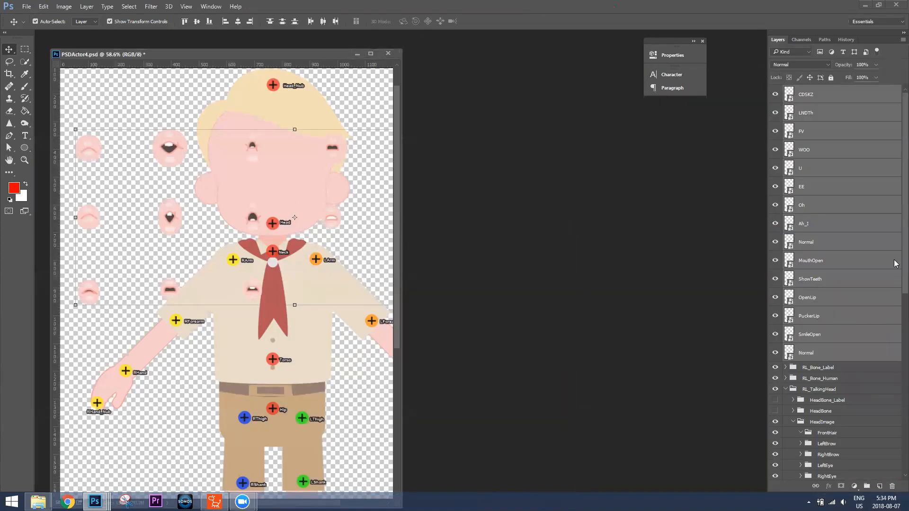
left_click_drag(819, 96, 827, 399)
scroll(862, 313, "up", 3)
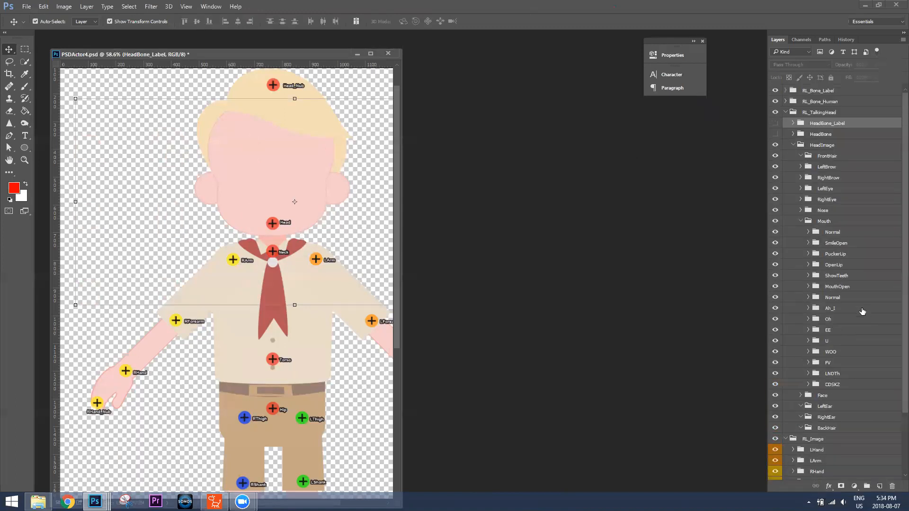
key("ctrl+z")
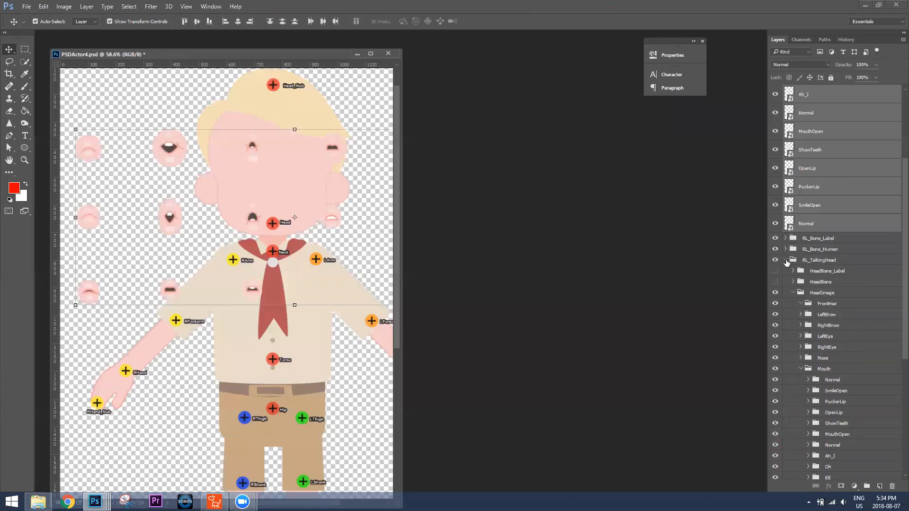
Collapse the RL_TalkingHead and RL_Image groups and move all copied mouth layers below RL_Image
left_click(786, 260)
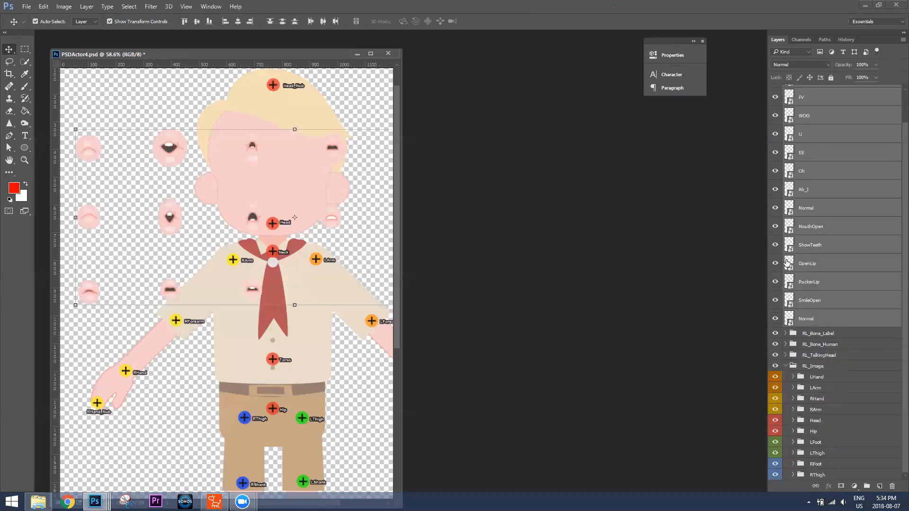
left_click(787, 367)
left_click_drag(818, 97, 834, 423)
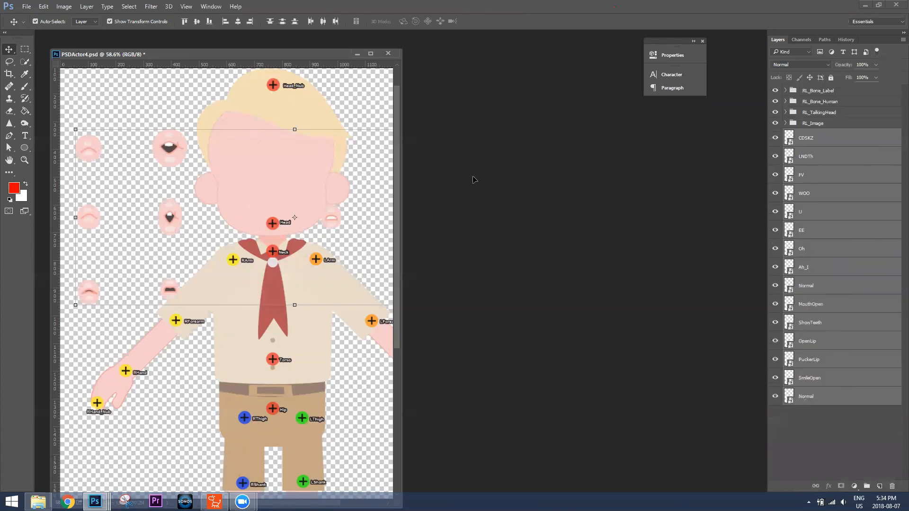
Stack all the mouth sprites on one spot by aligning their vertical and horizontal centers
left_click_drag(401, 177, 487, 180)
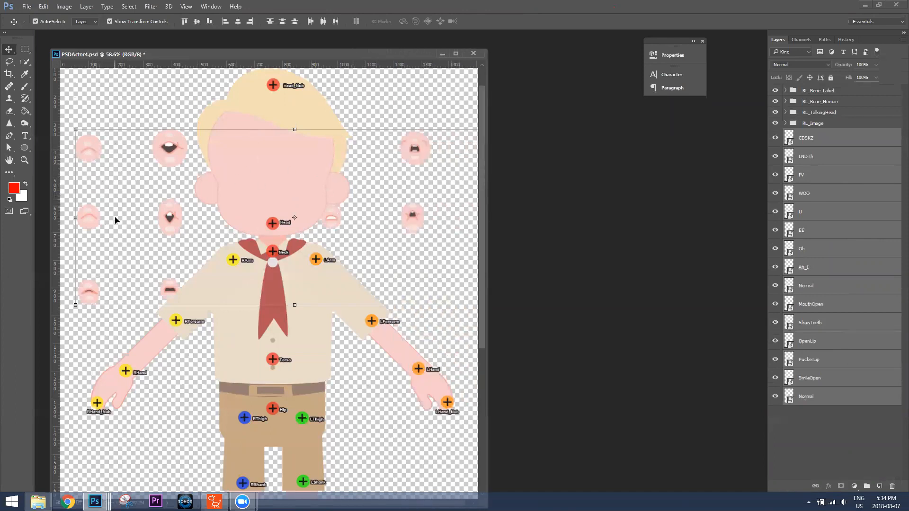
left_click(185, 21)
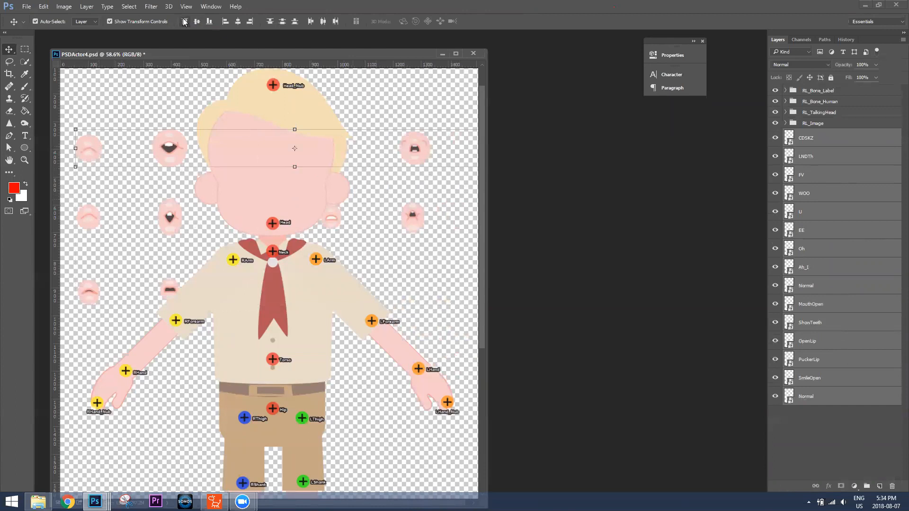
left_click(225, 22)
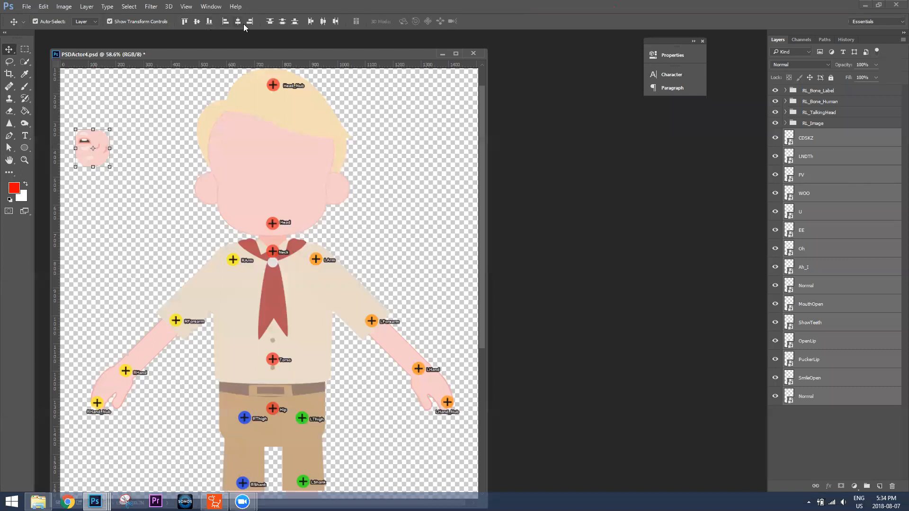
left_click(197, 21)
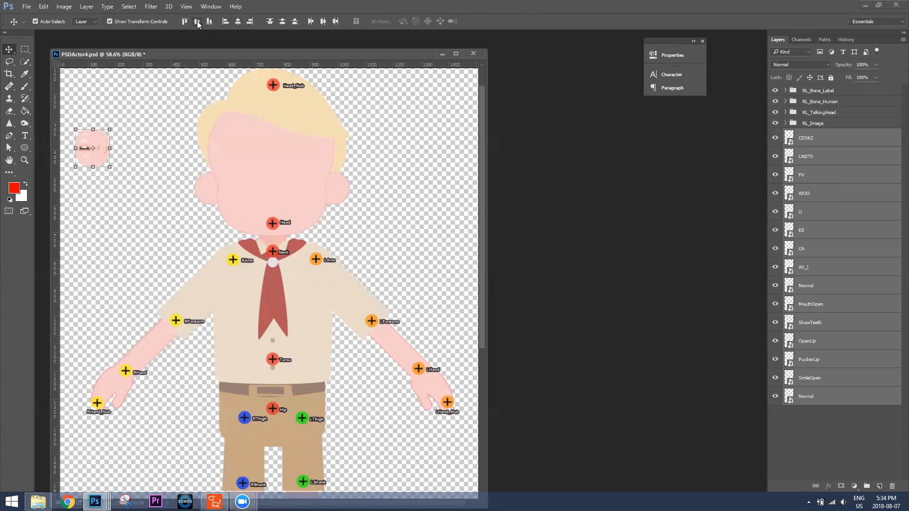
left_click(235, 23)
Reorder the mouth layers directly above RL_TalkingHead and place the sprite stack on the lower part of the boy's face
left_click_drag(102, 142, 166, 224)
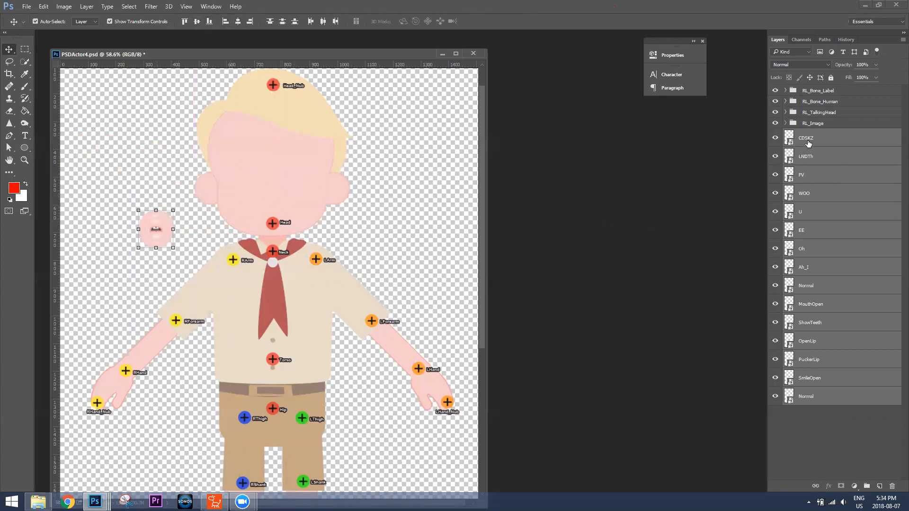
left_click_drag(818, 144, 829, 110)
left_click_drag(168, 225, 284, 206)
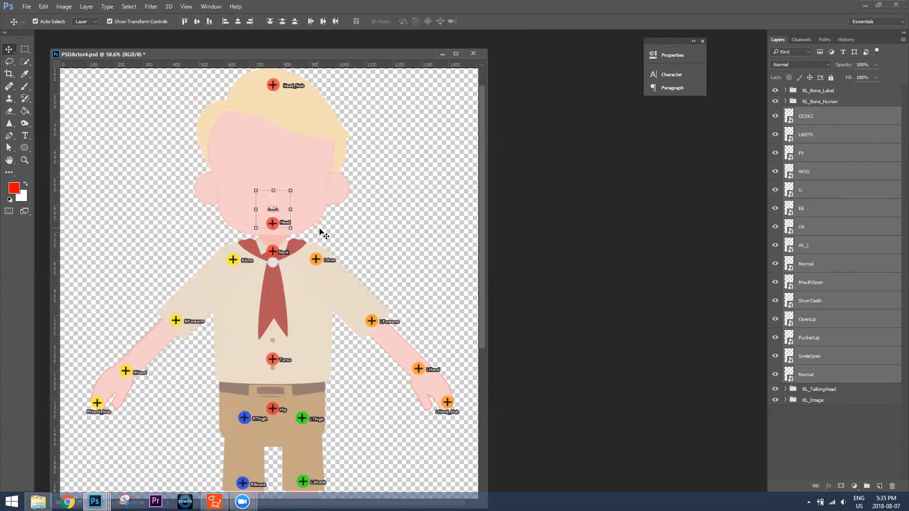
Enlarge the stacked mouth sprites slightly with Free Transform and center them on the lower face
scroll(324, 237, "up", 2)
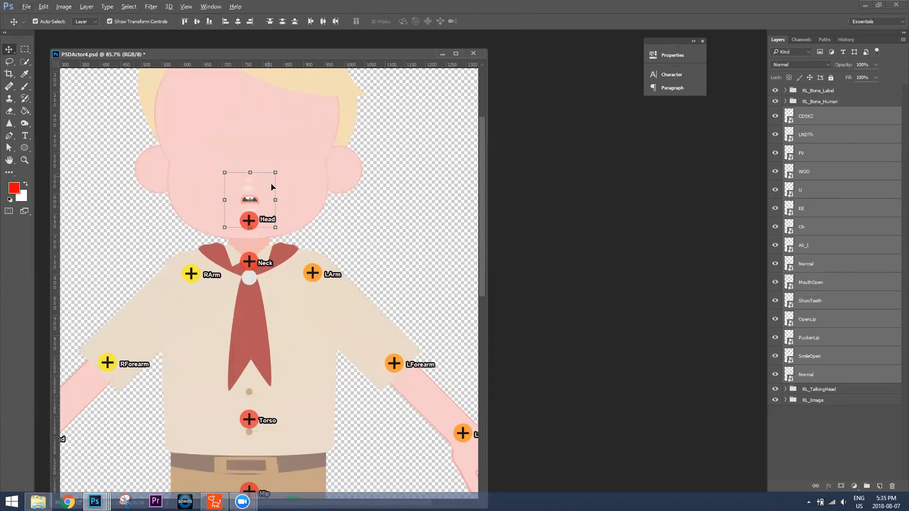
key("ctrl+t")
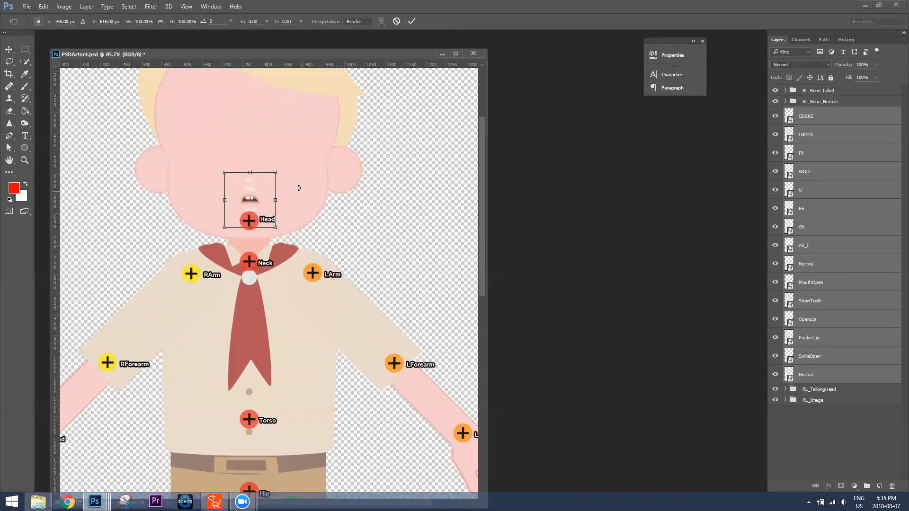
left_click_drag(277, 174, 288, 163)
left_click_drag(260, 197, 257, 199)
key("Return")
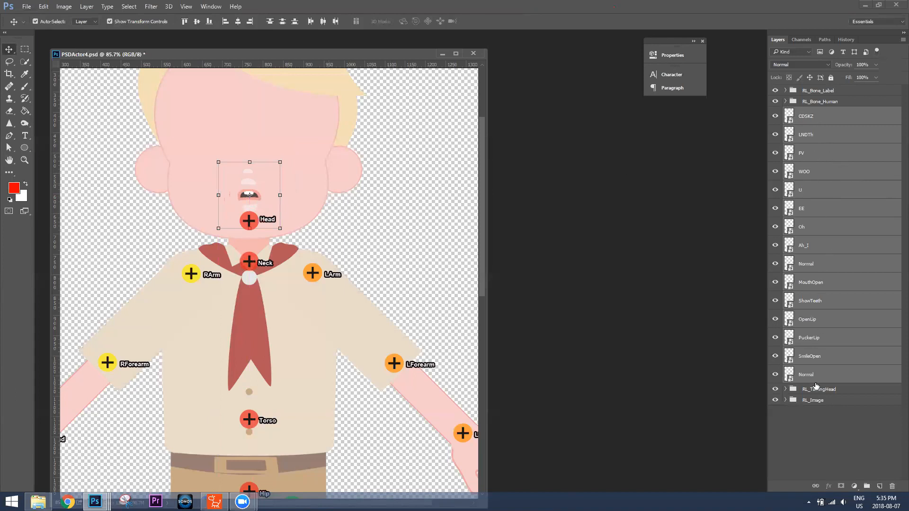
Expand the RL_TalkingHead group to reach the mouth shape folders inside HeadImage's Mouth group
left_click(818, 196)
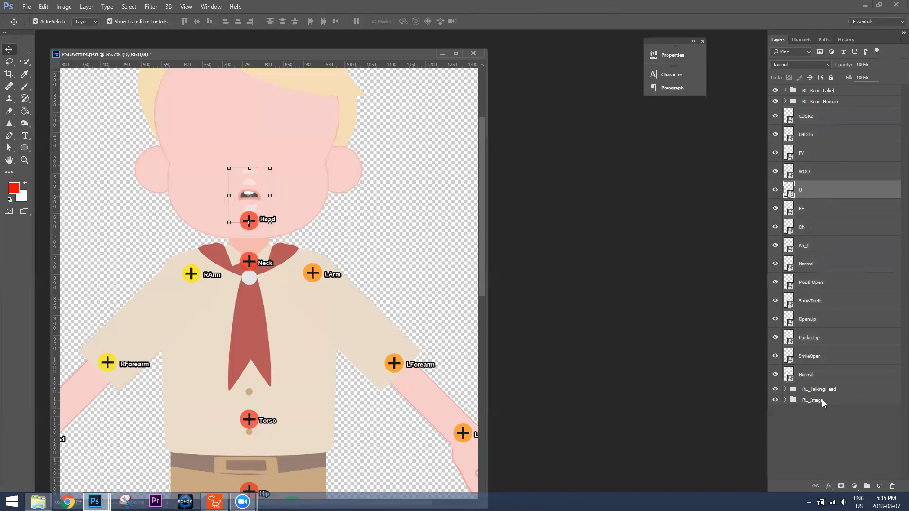
left_click(786, 390)
scroll(829, 352, "down", 5)
scroll(829, 352, "down", 2)
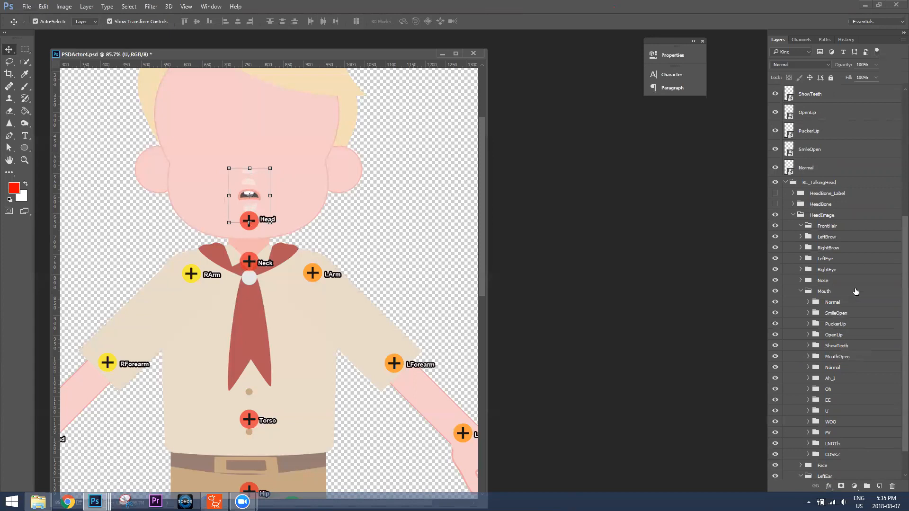
Try moving individual mouth sprites off the stack on the face and undo each move
left_click(817, 168)
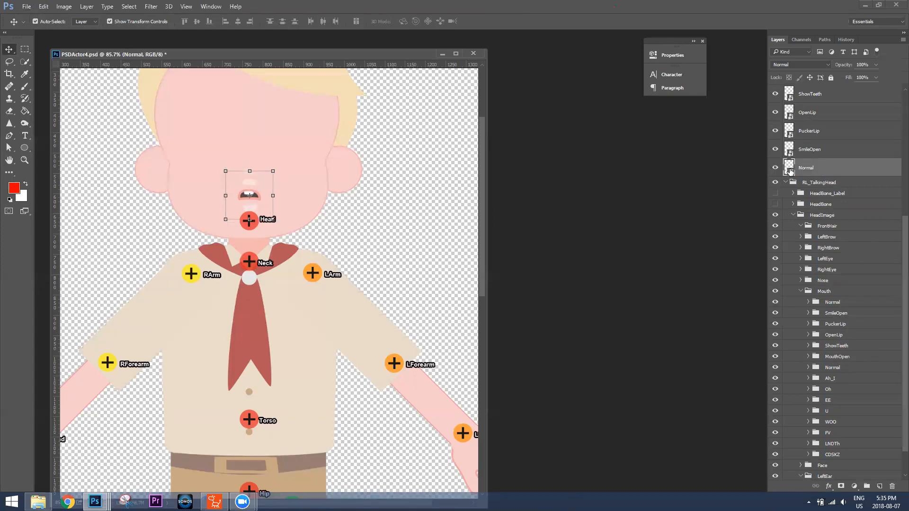
left_click_drag(252, 191, 250, 136)
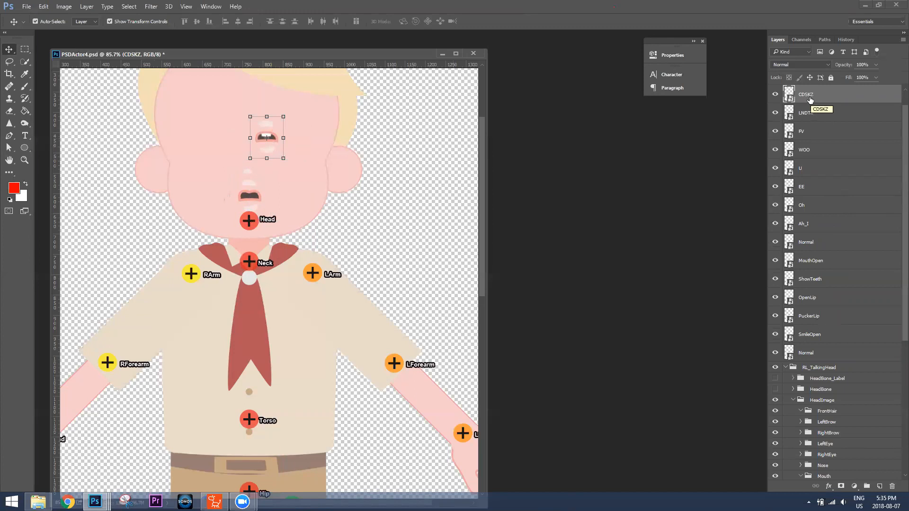
key("ctrl+z")
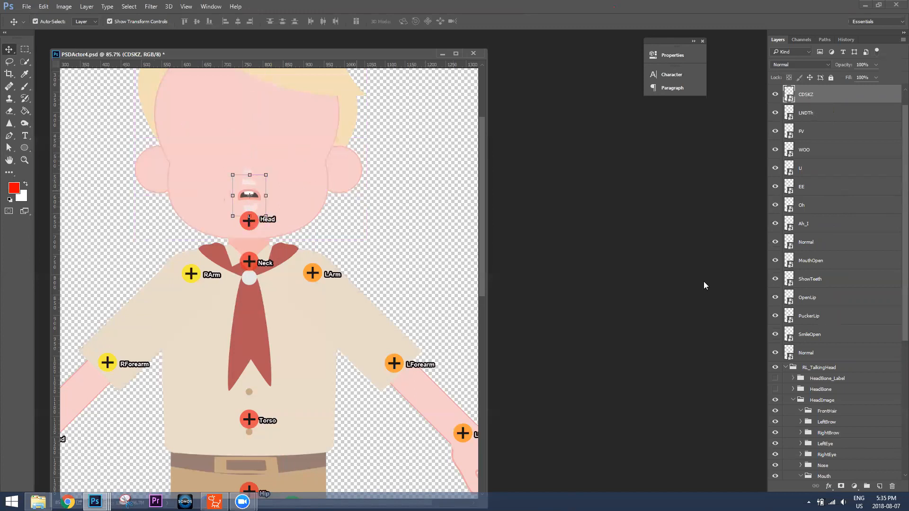
left_click(824, 355)
left_click_drag(271, 207, 323, 206)
key("ctrl+z")
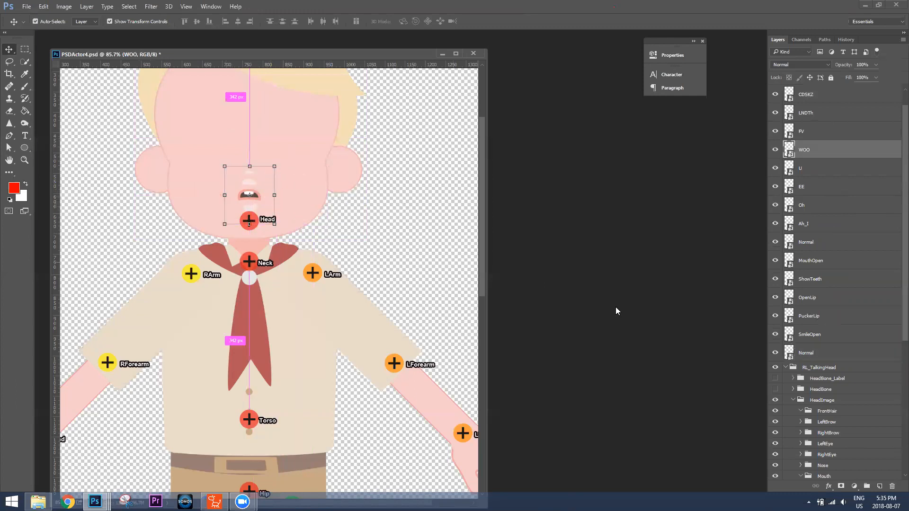
Move the lowest Normal, SmileOpen, PuckerLip and OpenLip mouth layers into their matching folders in the Mouth group
left_click(811, 351)
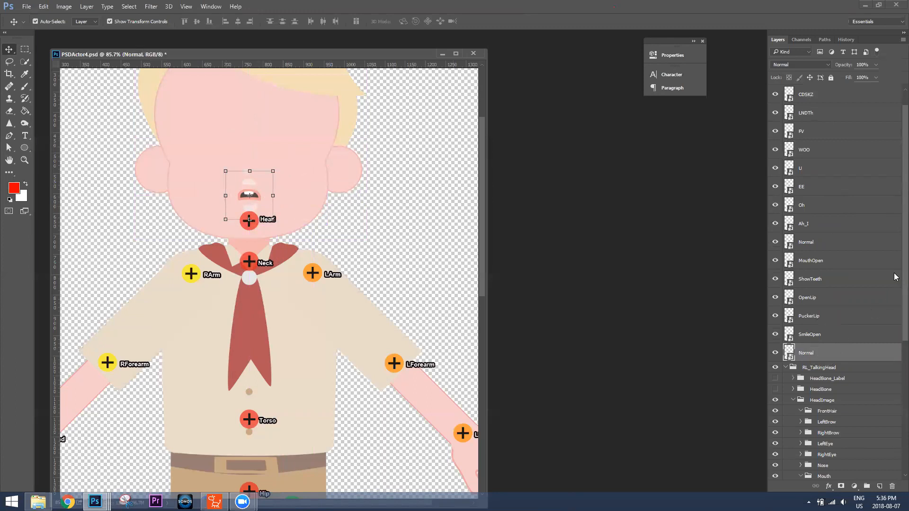
scroll(833, 247, "down", 5)
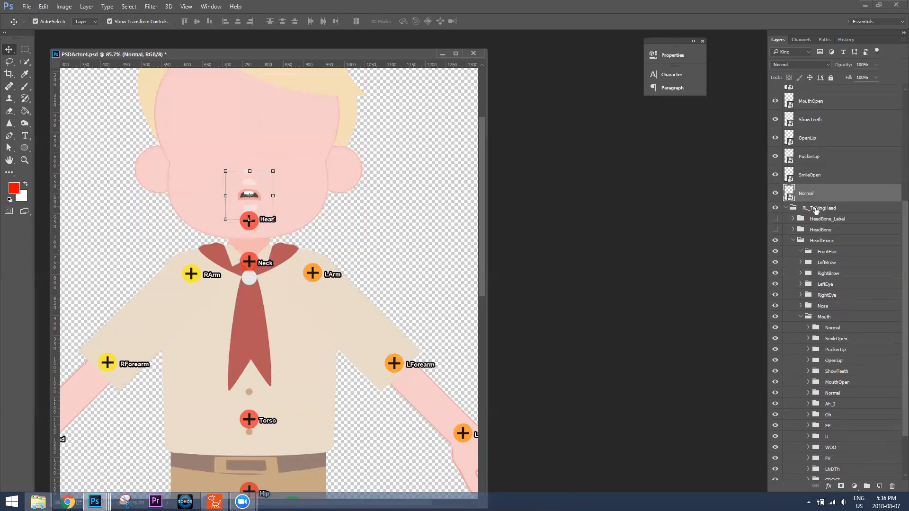
left_click_drag(811, 195, 838, 328)
left_click(819, 177)
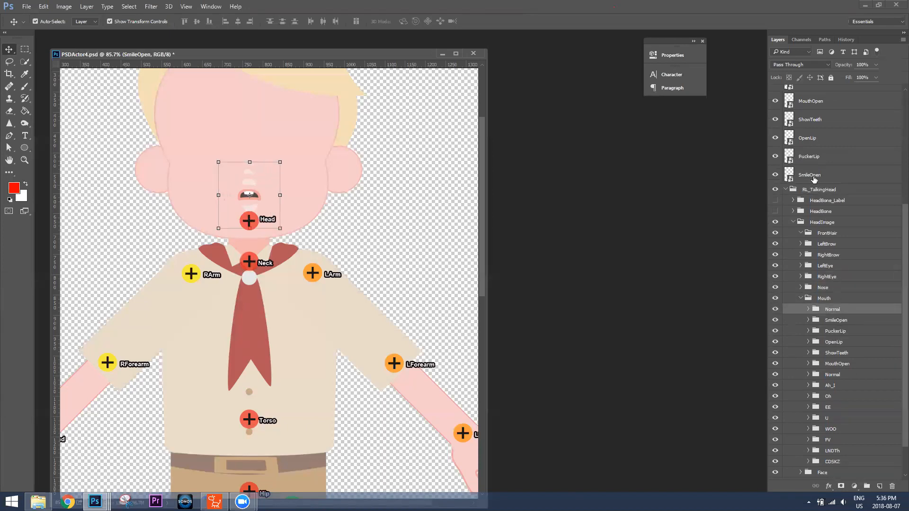
left_click_drag(820, 178, 835, 320)
left_click_drag(821, 157, 835, 314)
left_click_drag(810, 142, 854, 306)
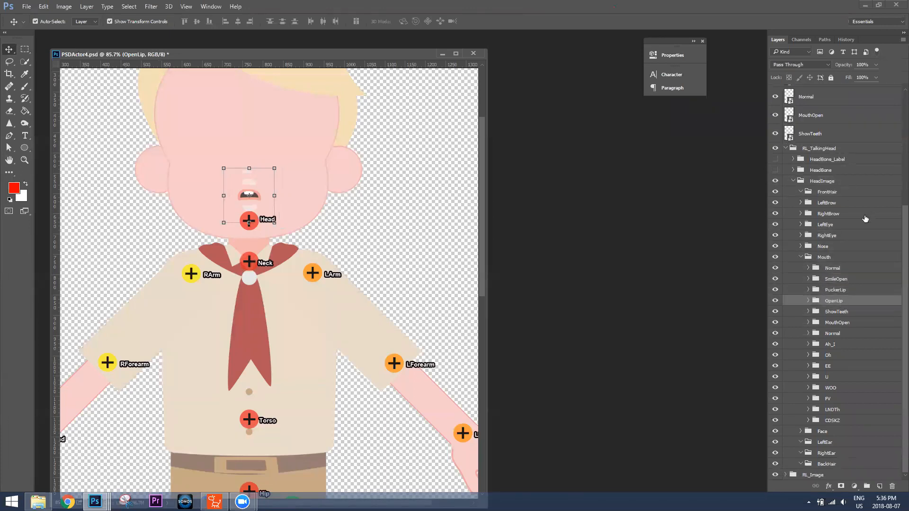
Move the ShowTeeth, MouthOpen, second Normal, Ah_I and Oh mouth layers into their matching folders in the Mouth group
scroll(865, 218, "up", 1)
left_click_drag(812, 154, 850, 336)
left_click_drag(824, 140, 841, 326)
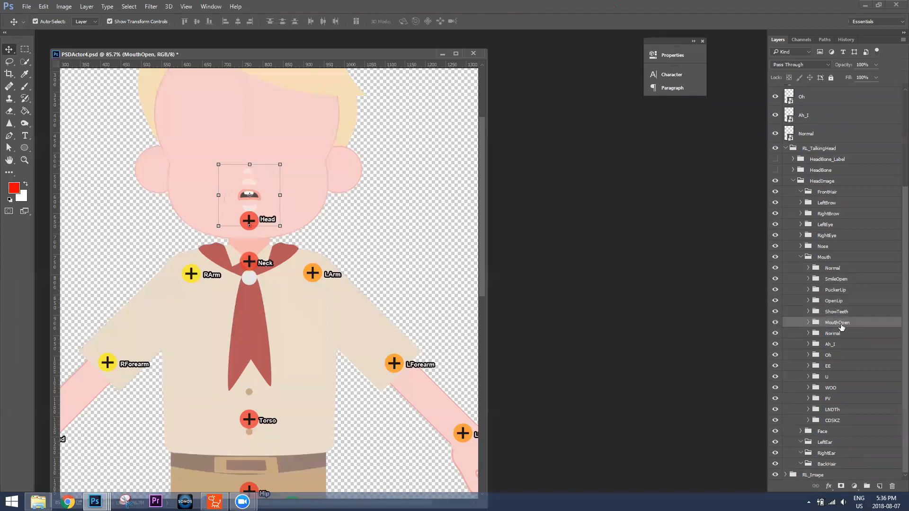
left_click(808, 137)
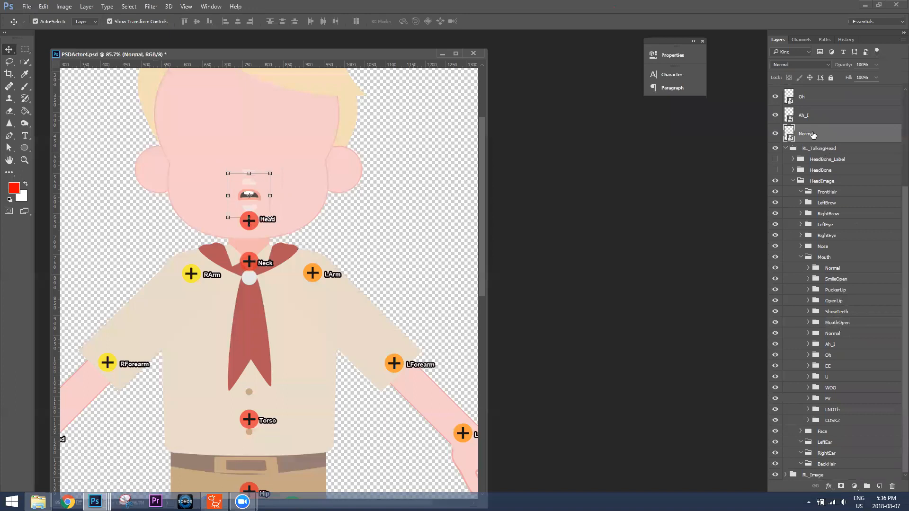
left_click_drag(805, 134, 834, 337)
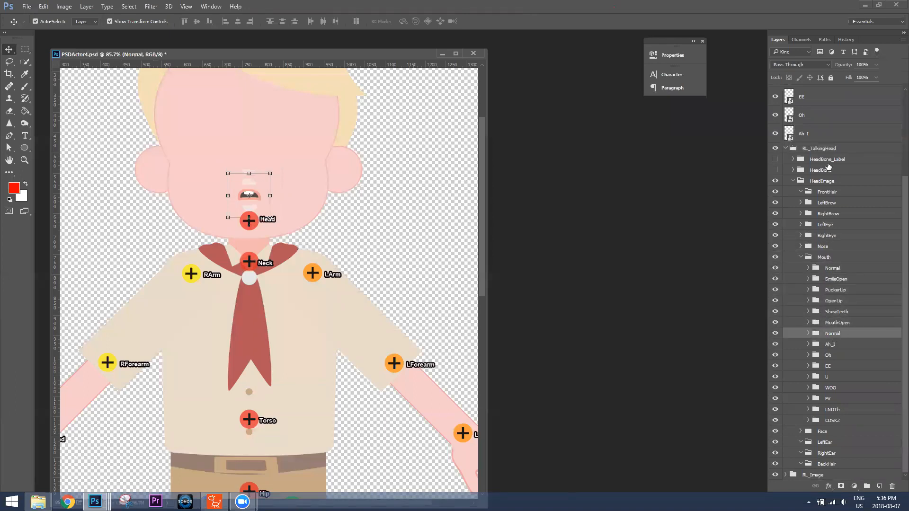
left_click_drag(802, 137, 837, 342)
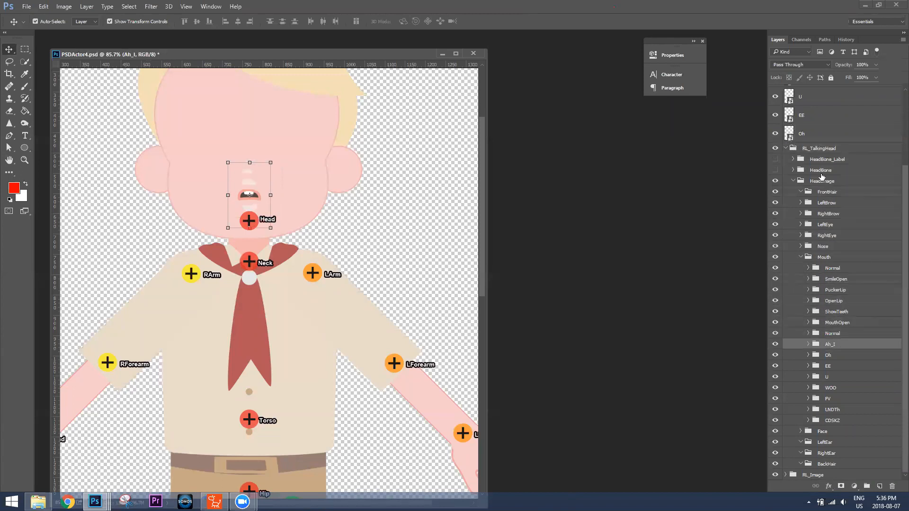
left_click(804, 136)
left_click_drag(808, 136, 836, 355)
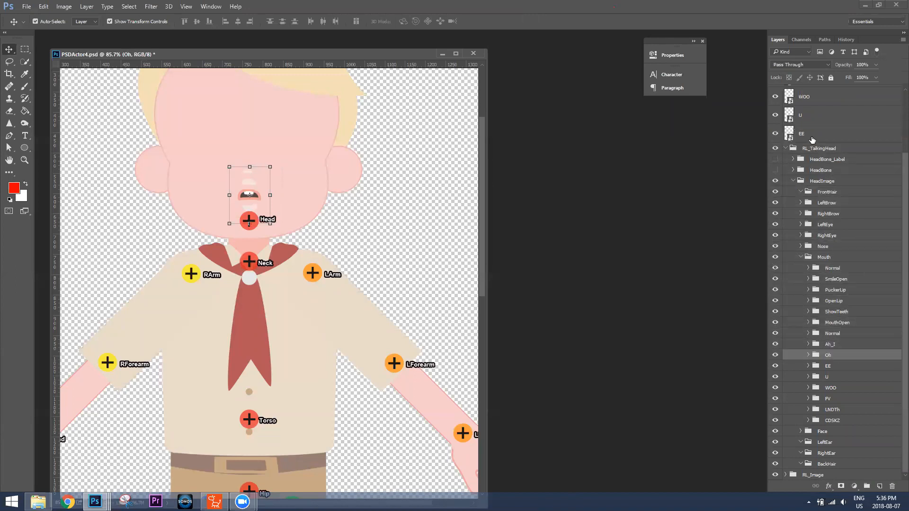
Move the EE, U, WOO, FV, LNDTh and CDSKZ mouth layers into their matching folders in the Mouth group
left_click(828, 135)
left_click_drag(809, 132, 830, 367)
scroll(857, 274, "up", 2)
left_click_drag(827, 159, 837, 398)
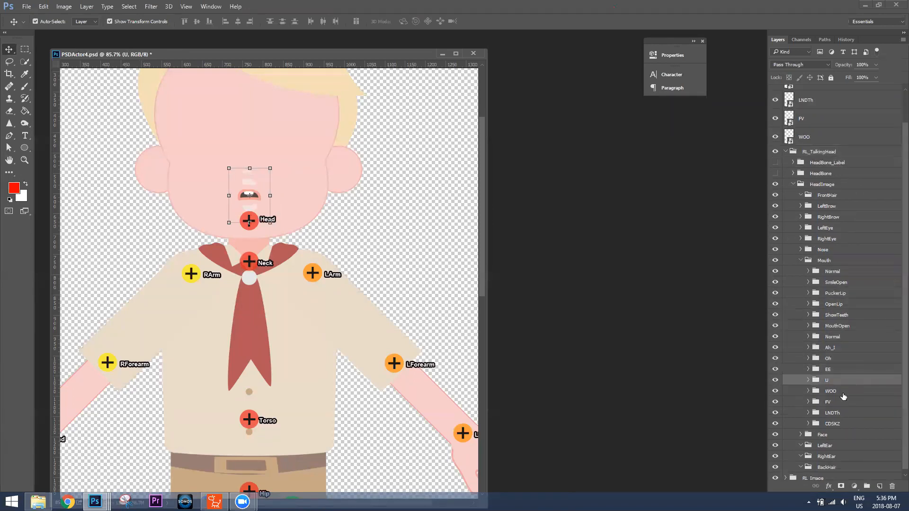
left_click(825, 137)
left_click_drag(826, 137, 831, 391)
left_click_drag(815, 134, 836, 400)
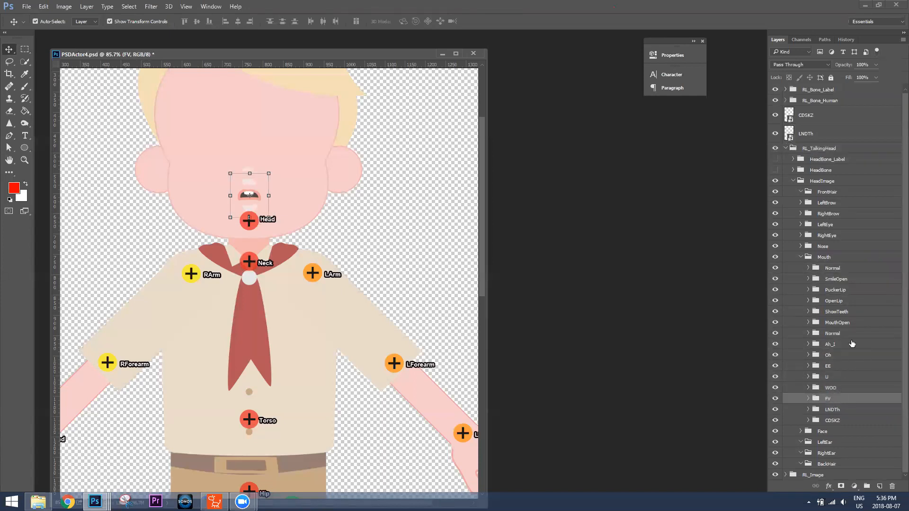
left_click(807, 136)
left_click_drag(807, 135, 835, 410)
left_click_drag(812, 116, 850, 400)
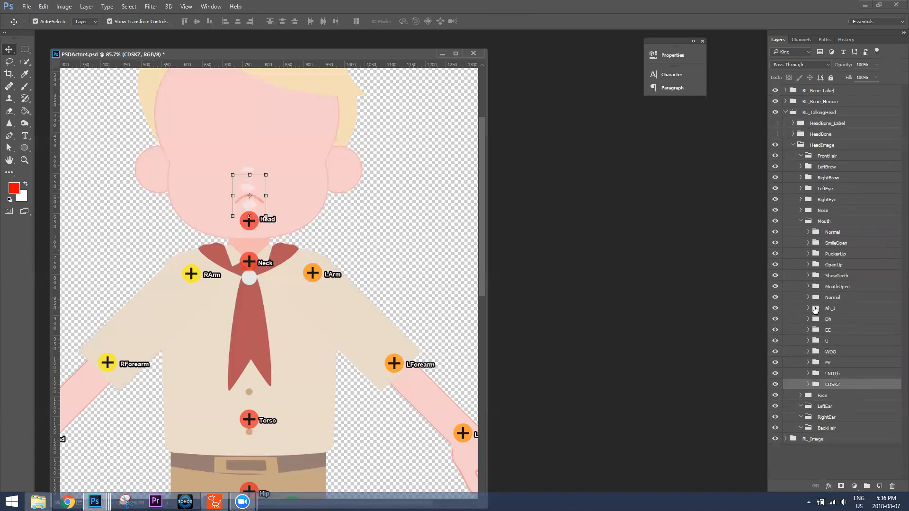
Expand the Normal and SmileOpen mouth folders, try moving the Normal mouth sprite off the stack, and undo the move
left_click(776, 243)
mouse_move(774, 257)
left_mouse_down()
mouse_move(775, 271)
mouse_move(775, 243)
left_mouse_up()
left_click(808, 233)
left_click(808, 261)
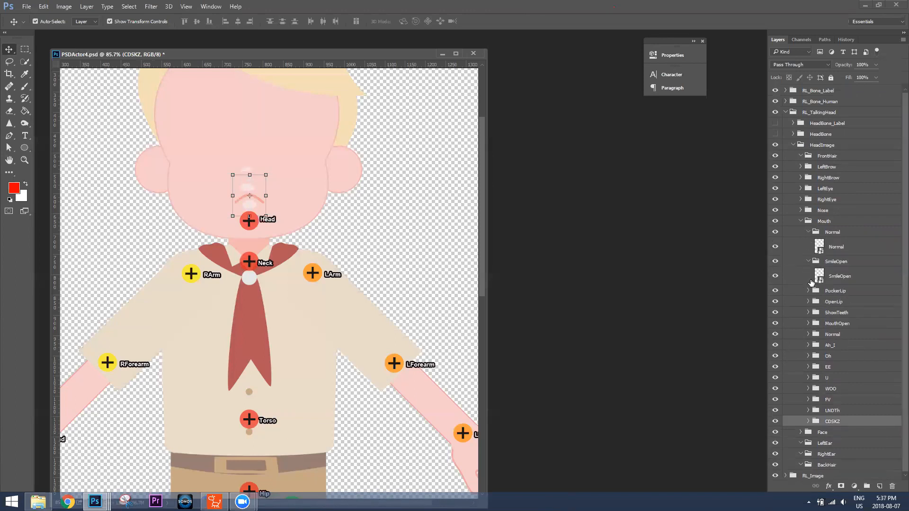
left_click(839, 246)
left_click_drag(257, 194, 305, 145)
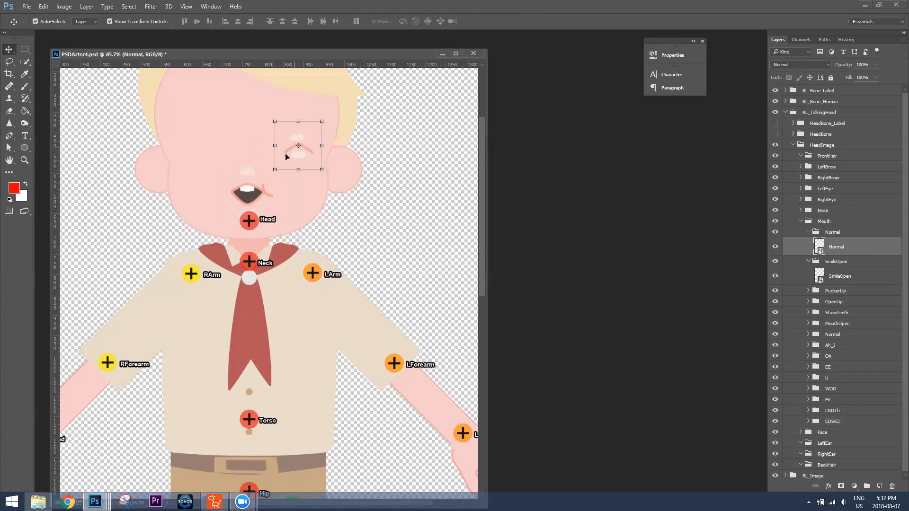
key("ctrl+z")
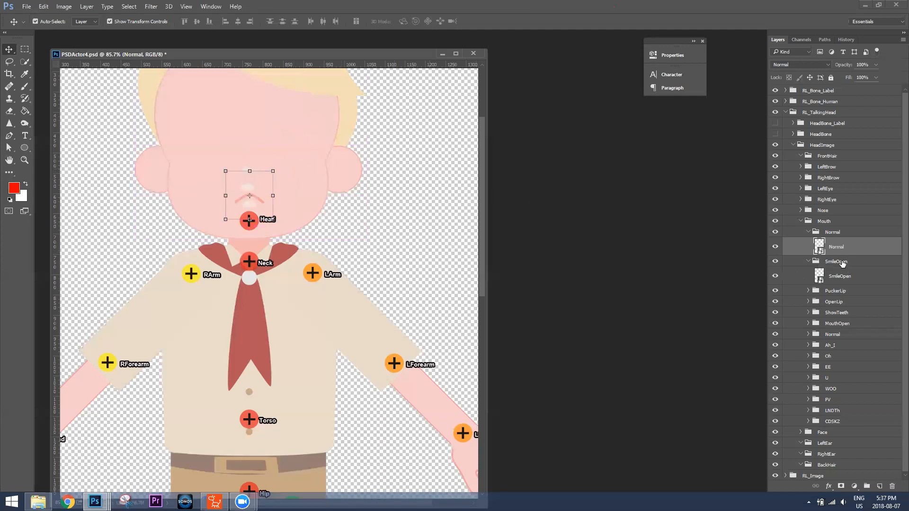
Collapse the Mouth group and check the contents of the LeftBrow group
left_click(802, 221)
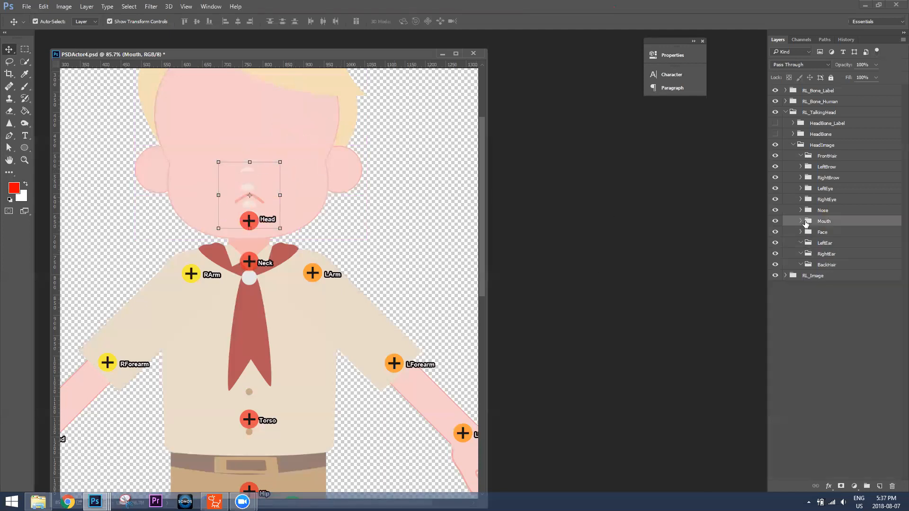
left_click(800, 167)
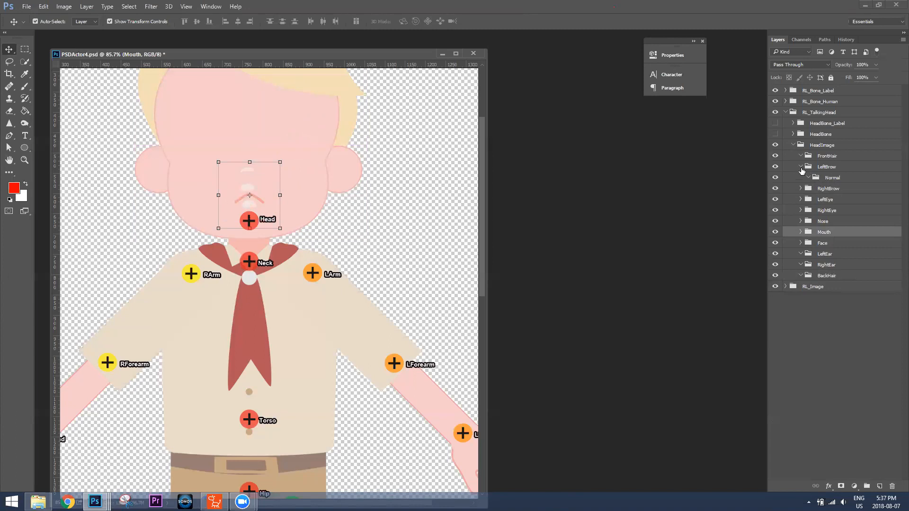
left_click(800, 167)
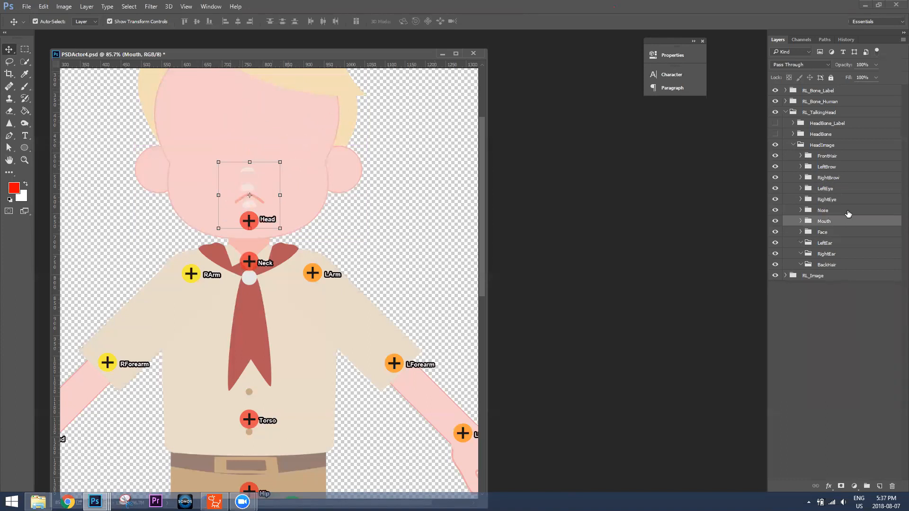
Compare the Head and Face layers in the Face group by toggling their visibility, and expand the RightEye group
left_click(800, 232)
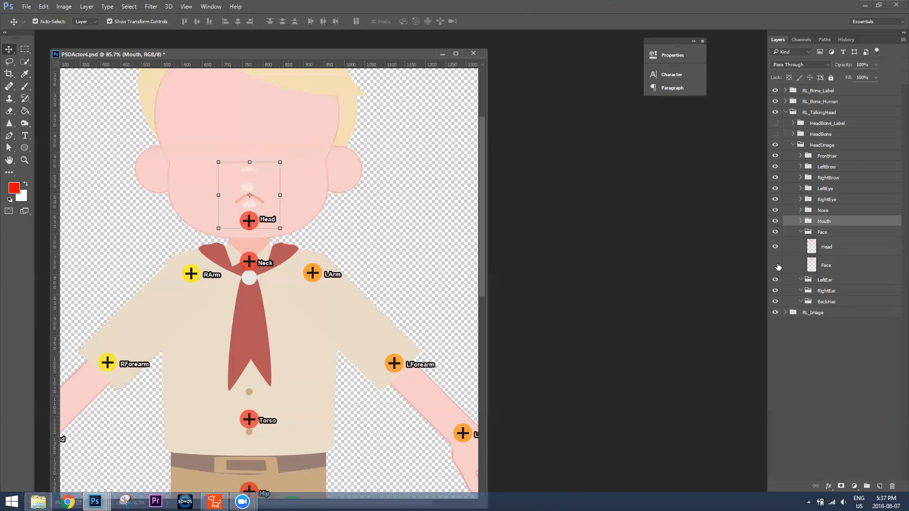
left_click(776, 247)
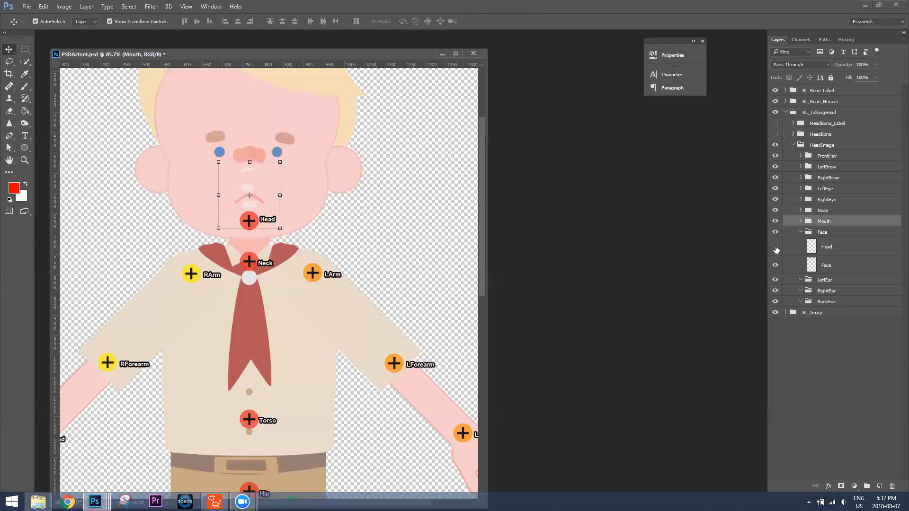
left_click(776, 247)
left_click(775, 247)
left_click(776, 265)
left_click(775, 246)
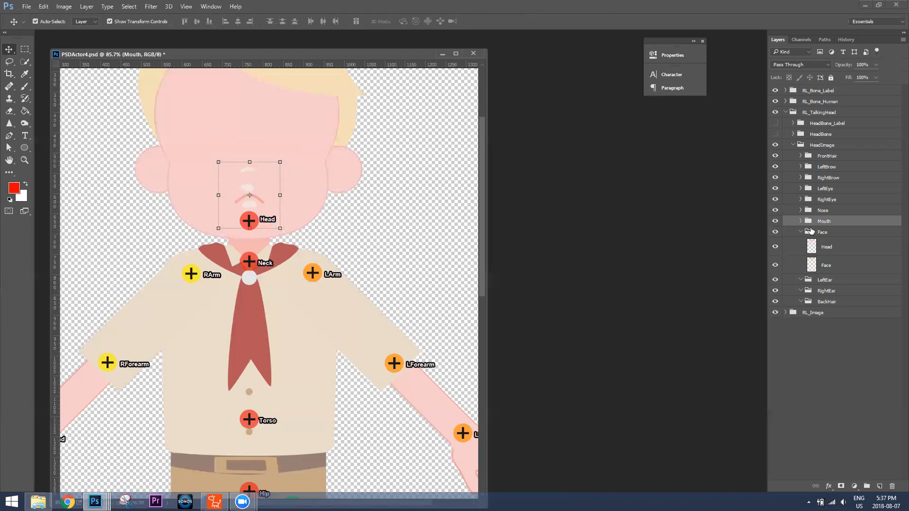
left_click(776, 248)
left_click(776, 248)
left_click(801, 199)
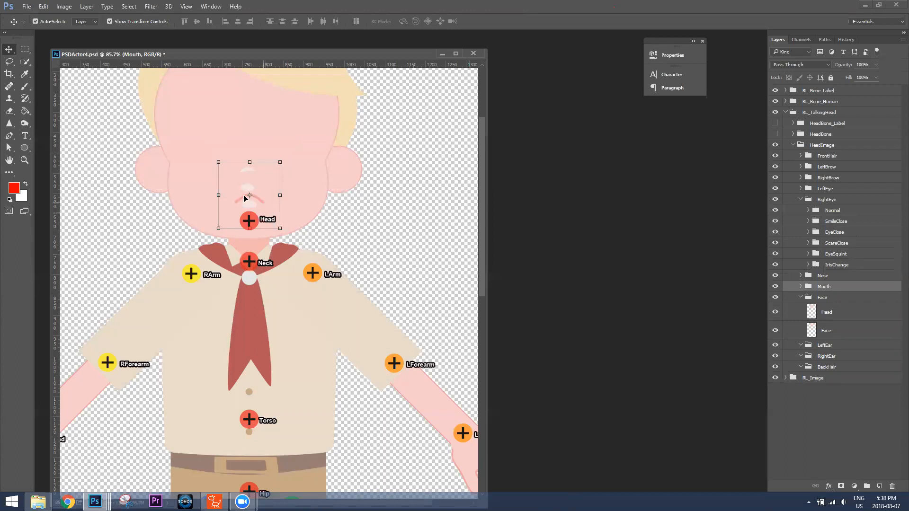
Save the document to the Desktop as a Photoshop file named "creepy no eyes dude"
left_click(26, 6)
left_click(40, 111)
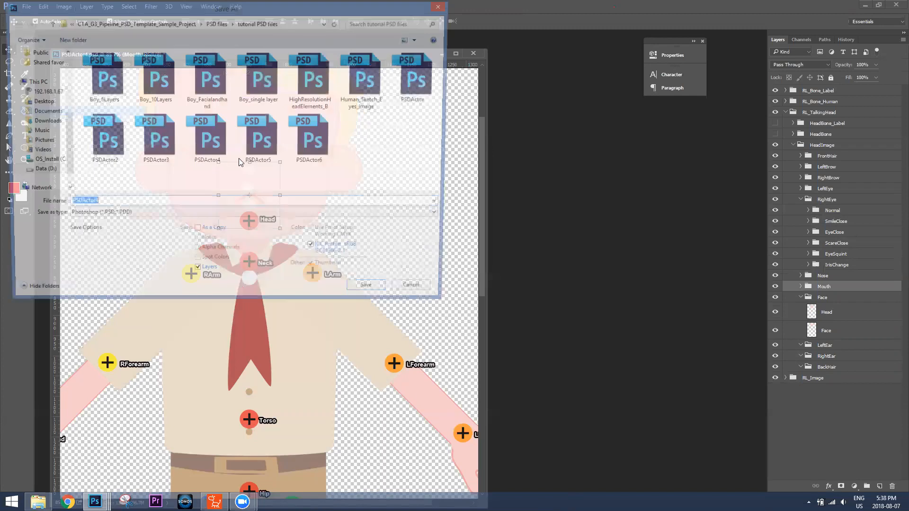
left_click_drag(65, 112, 64, 53)
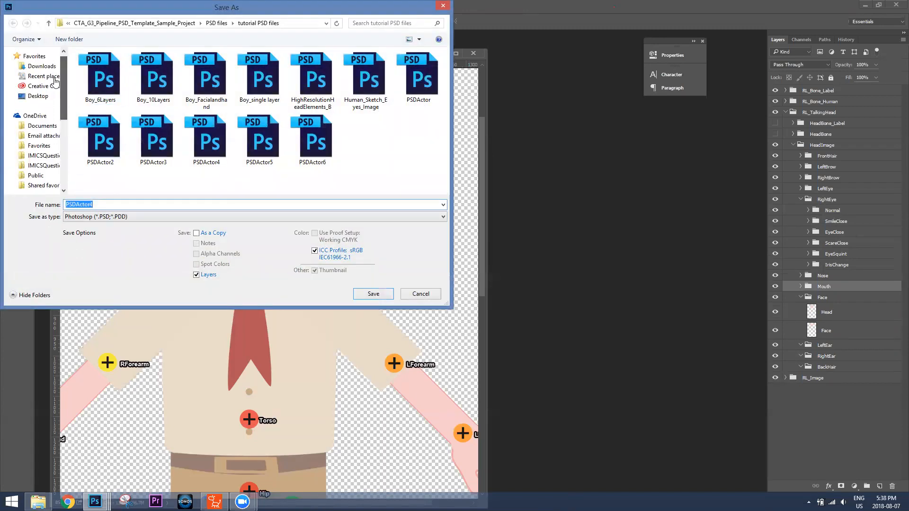
left_click(38, 95)
type("creepy no eyes dude")
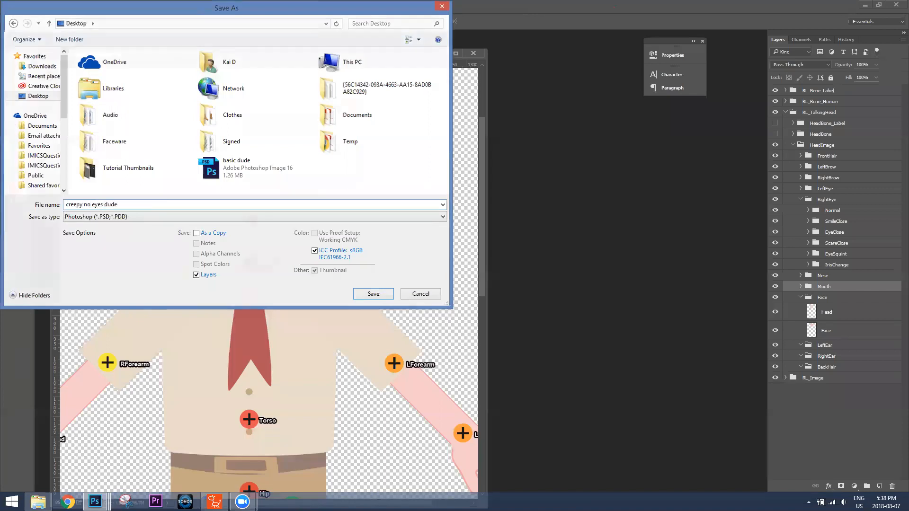
key("Return")
left_click(564, 155)
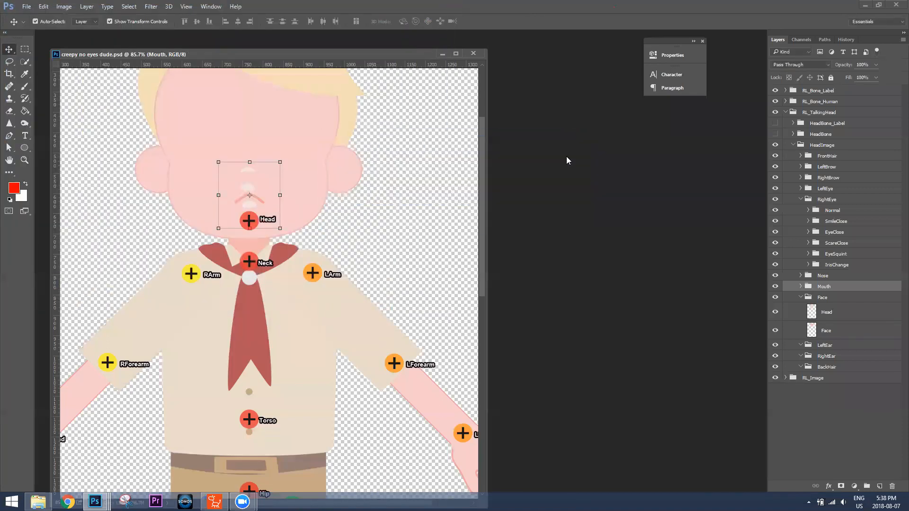
Switch to CrazyTalk Animator and delete the man in the black shirt from the stage
left_click(215, 502)
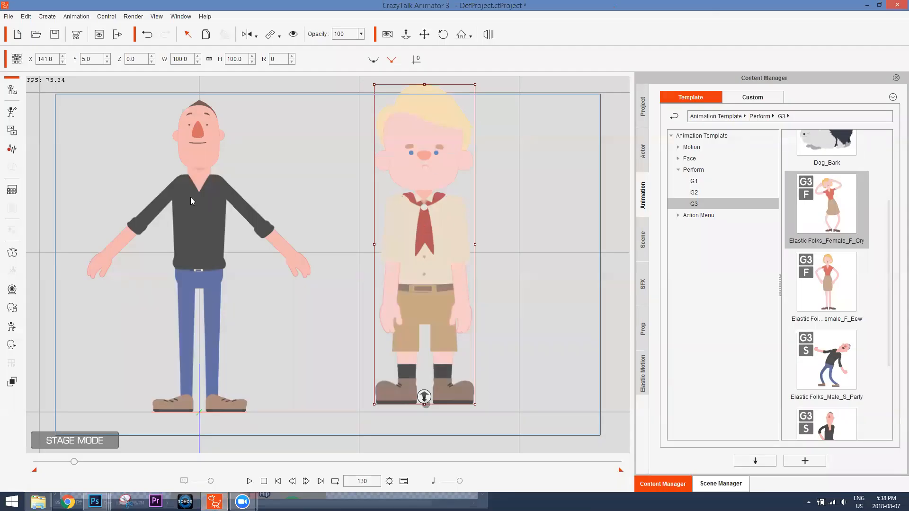
left_click(191, 197)
key("Delete")
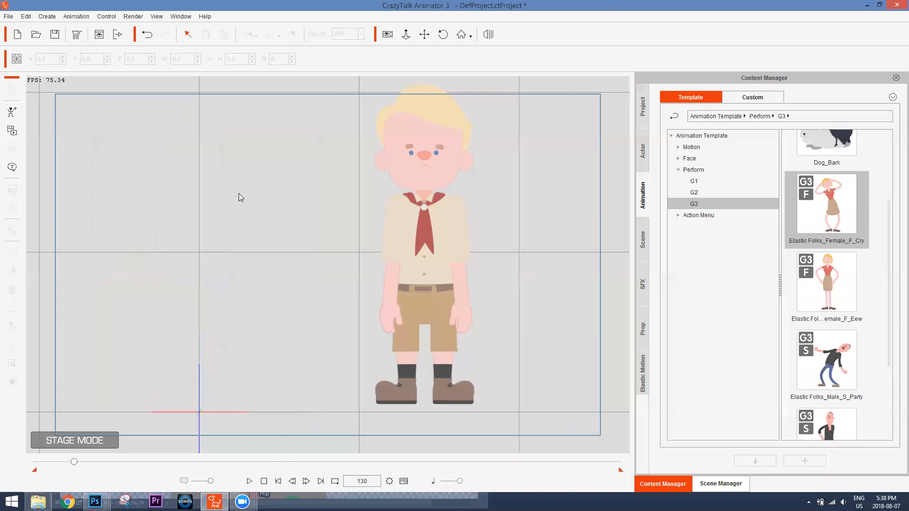
Import the "creepy no eyes dude" PSD from the Desktop as a new character and return to the stage
left_click(420, 197)
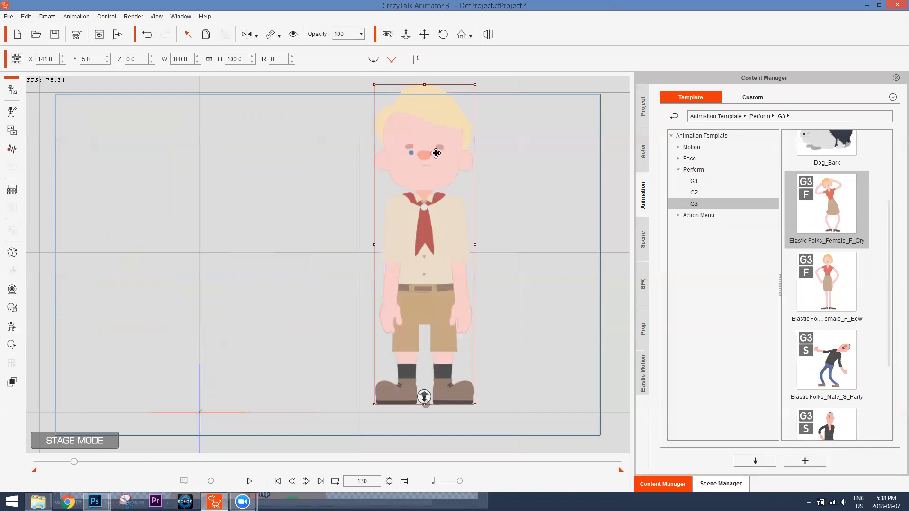
left_click(12, 114)
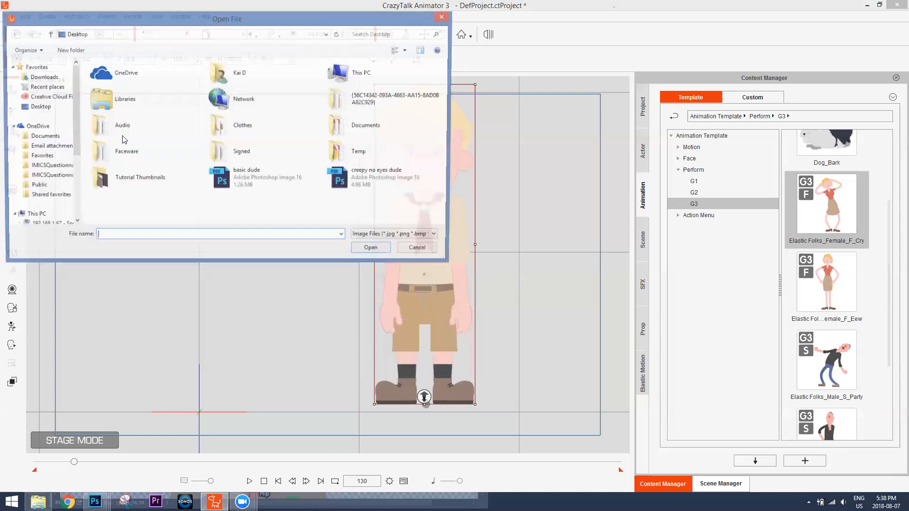
double_click(362, 184)
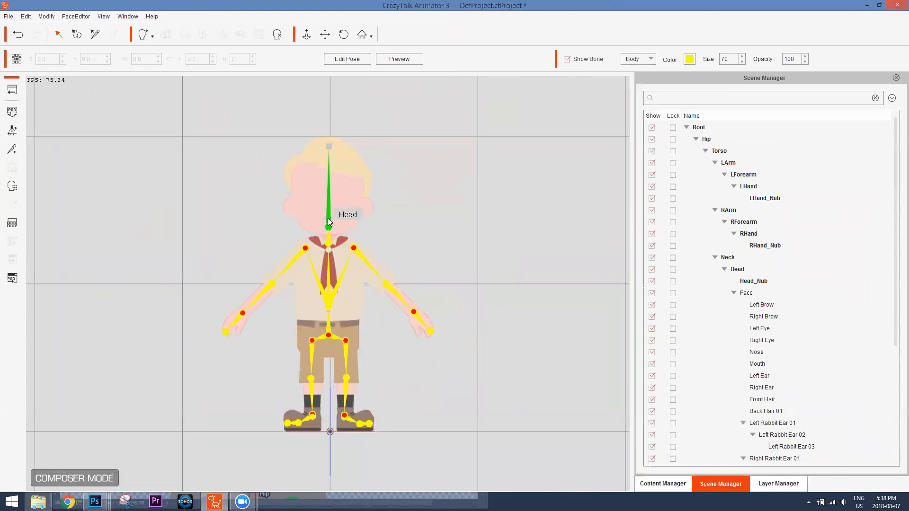
left_click(13, 91)
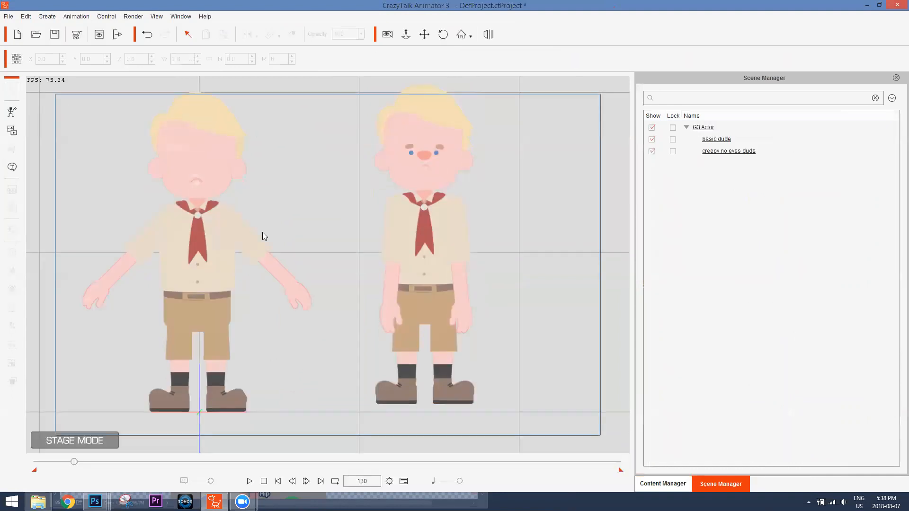
Open Face Puppet for the creepy no eyes dude actor and preview the first full face control
left_click(216, 221)
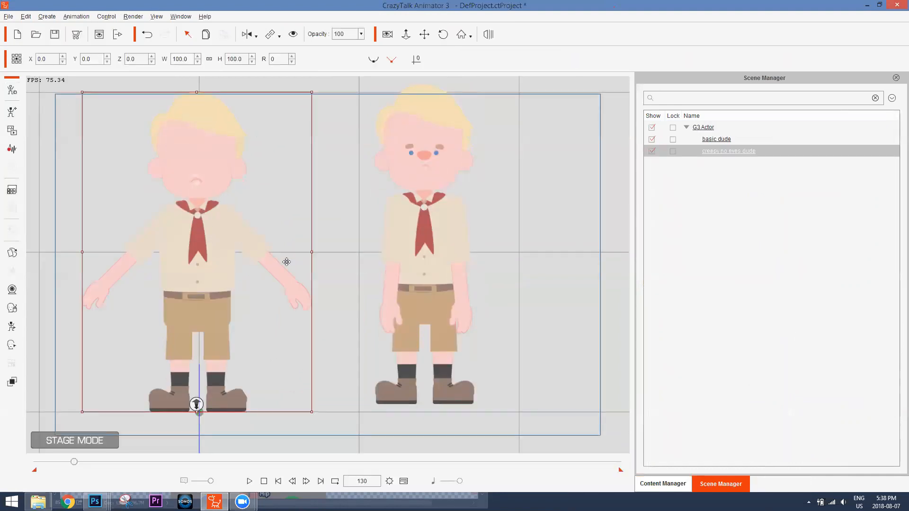
scroll(286, 260, "up", 5)
scroll(289, 225, "up", 4)
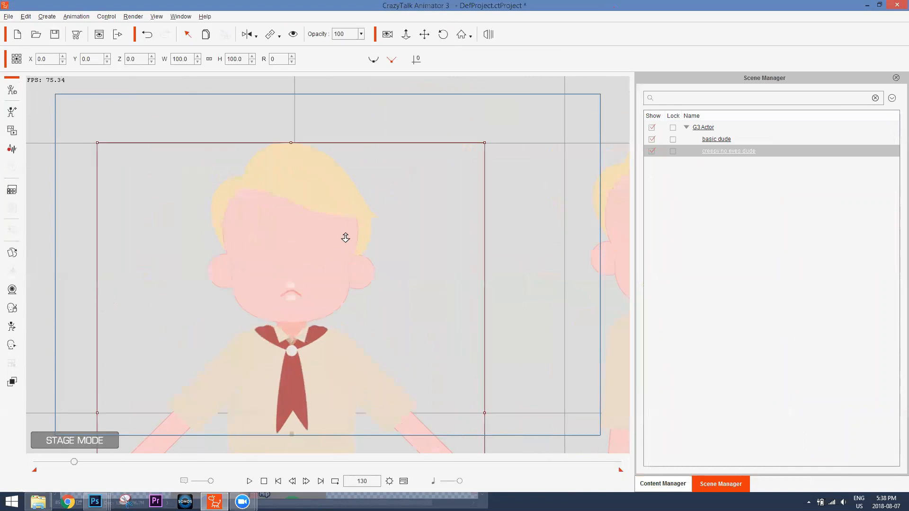
left_click(13, 309)
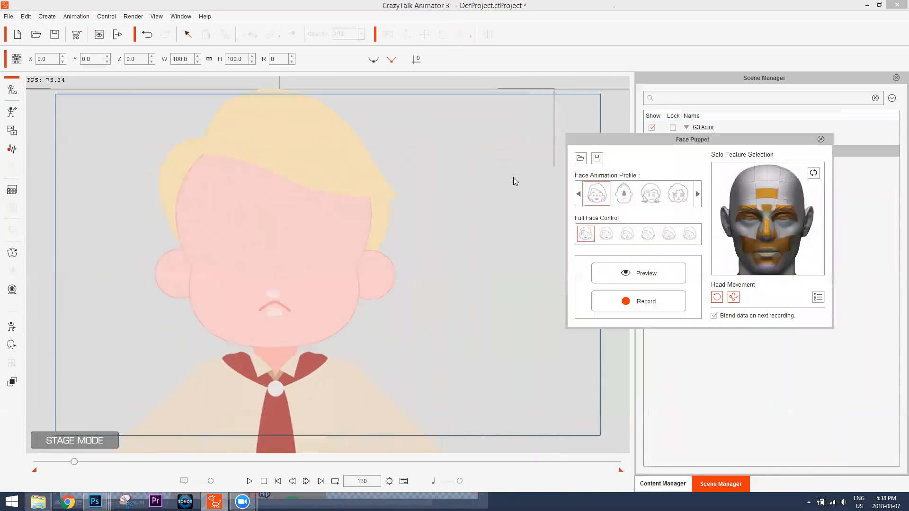
key("space")
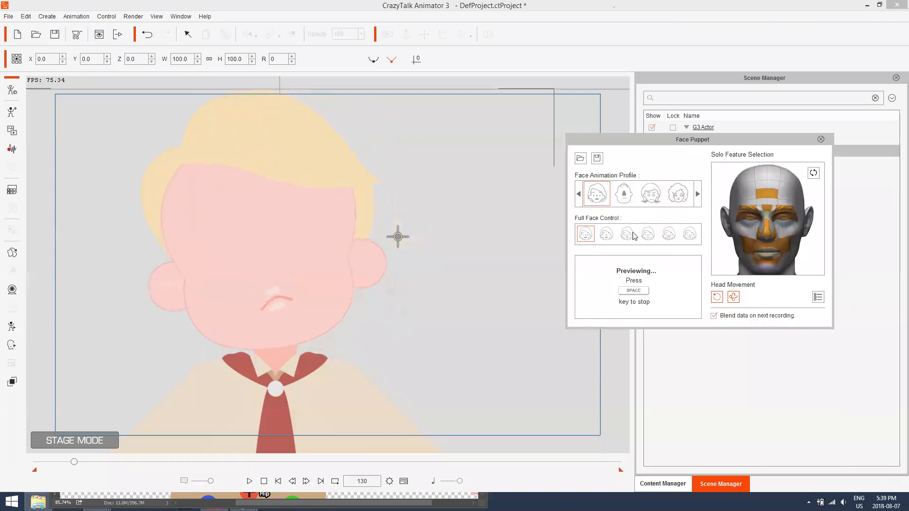
key("space")
Preview the fifth full face control on the same actor and close Face Puppet
left_click(674, 236)
key("space")
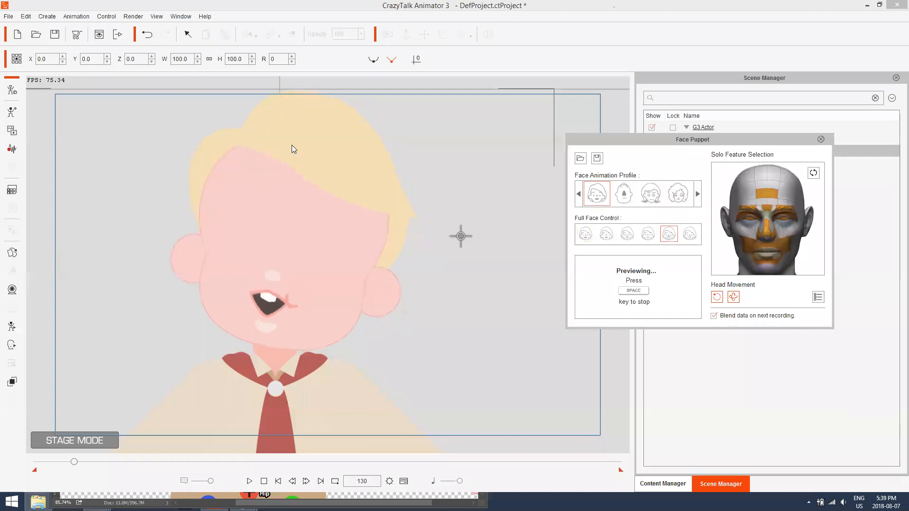
key("space")
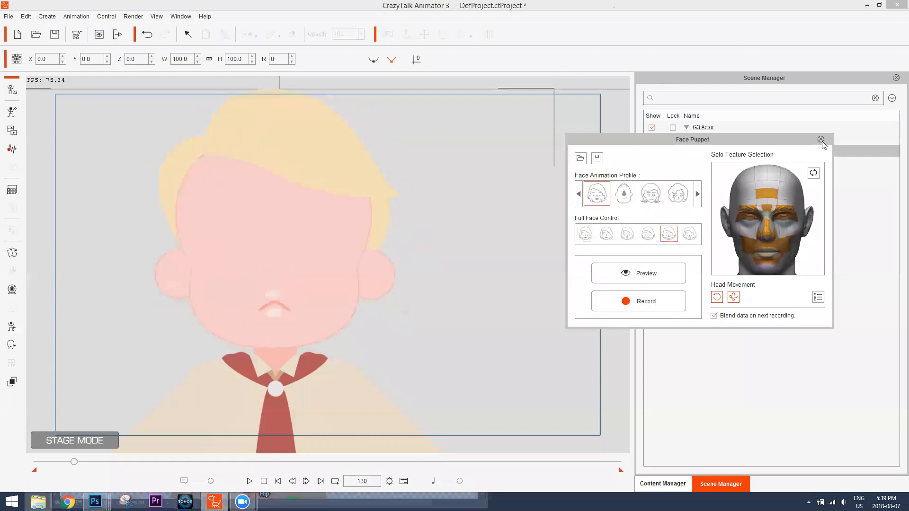
left_click(822, 139)
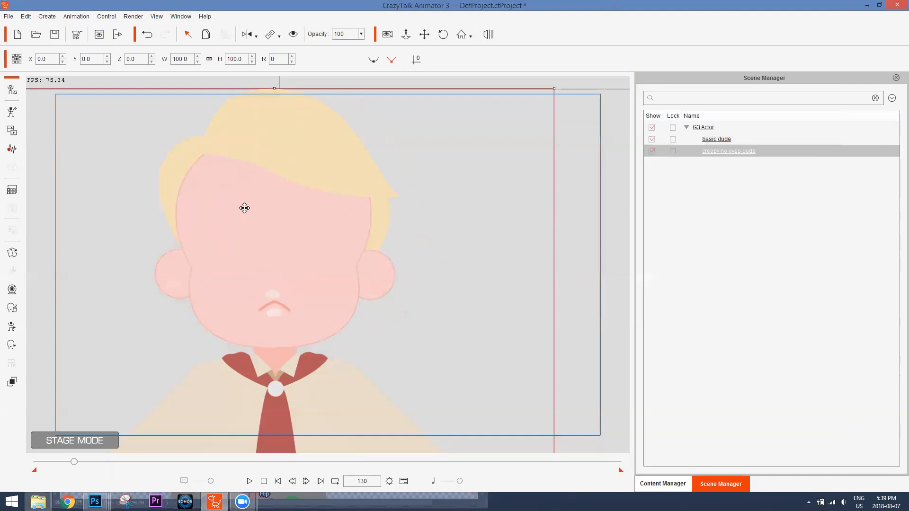
Delete the basic dude and creepy no eyes dude actors from the stage
scroll(325, 266, "down", 3)
scroll(319, 190, "down", 3)
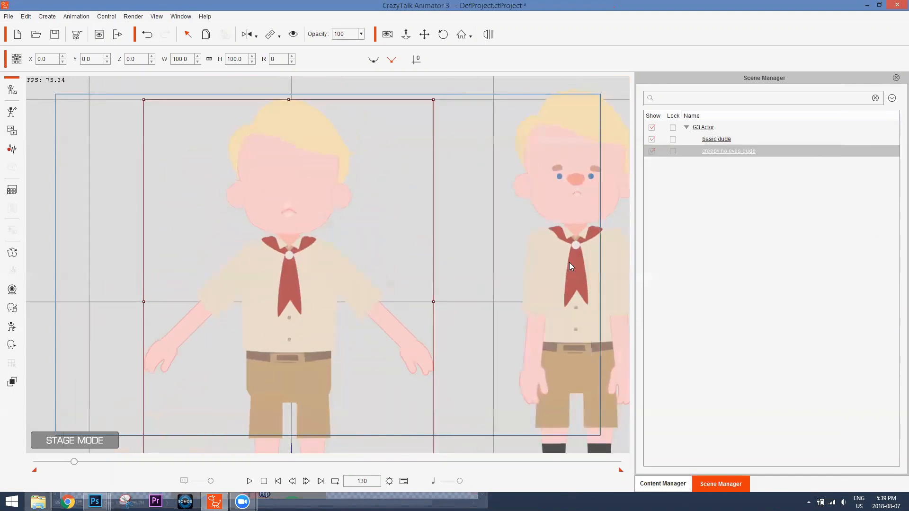
left_click(570, 262)
key("Delete")
left_click(285, 257)
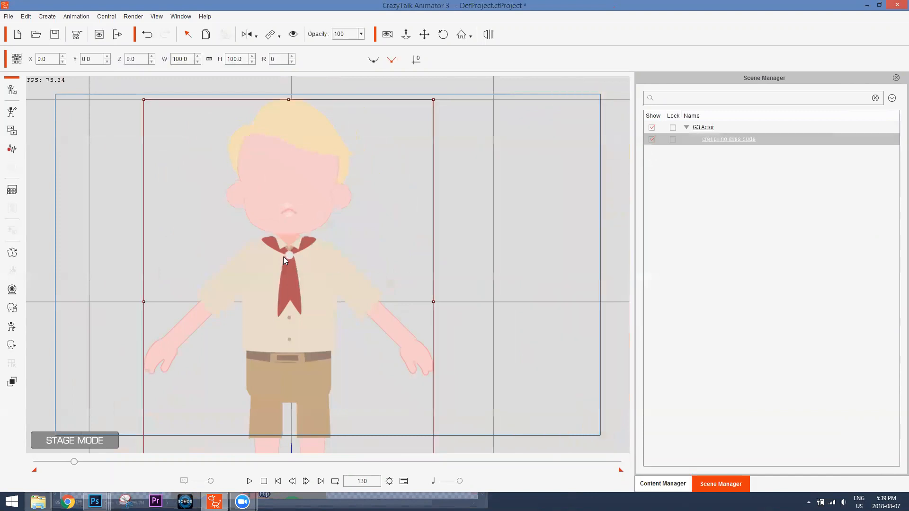
key("Delete")
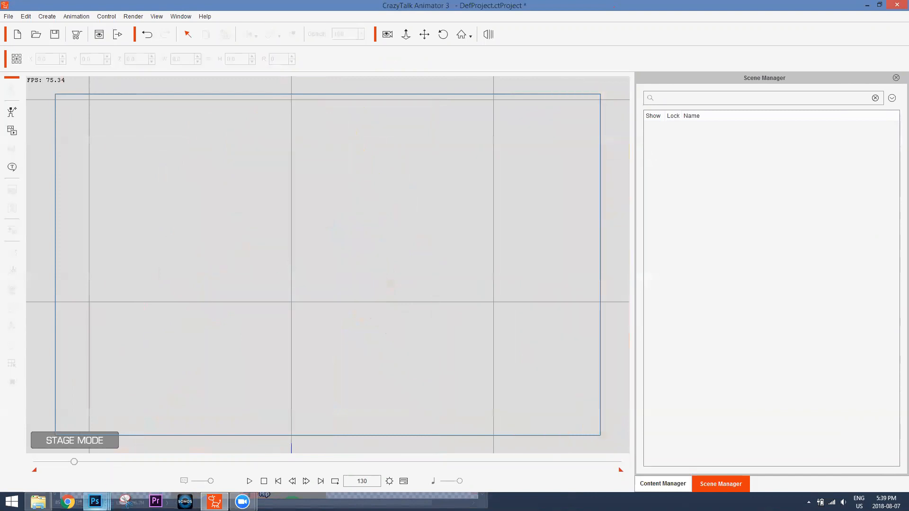
Switch to Photoshop, close Boy_6Layers.psd without saving its changes, and close the creepy no eyes dude document
mouse_move(95, 501)
left_click(163, 457)
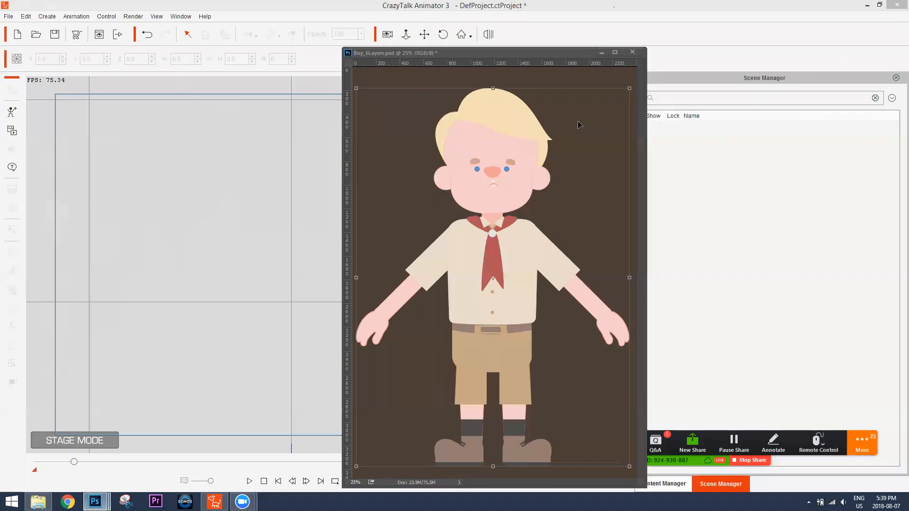
left_click(632, 52)
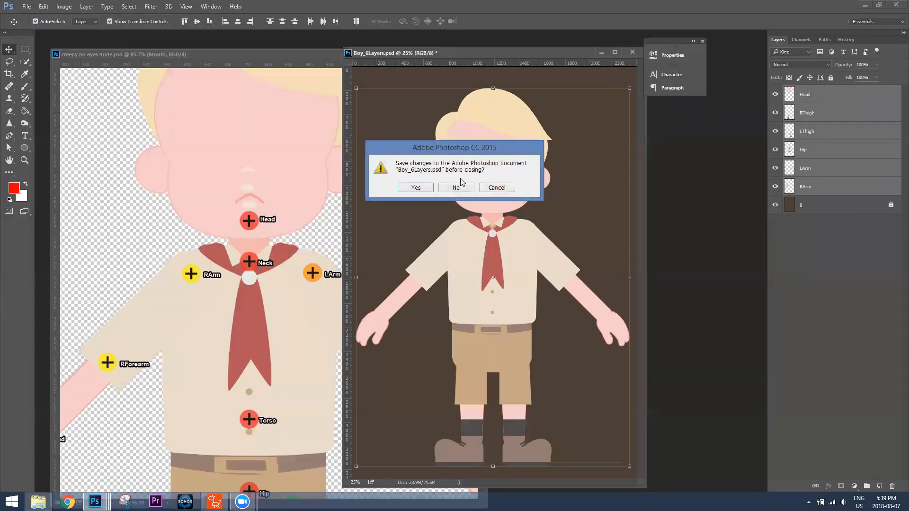
left_click(457, 186)
left_click(472, 54)
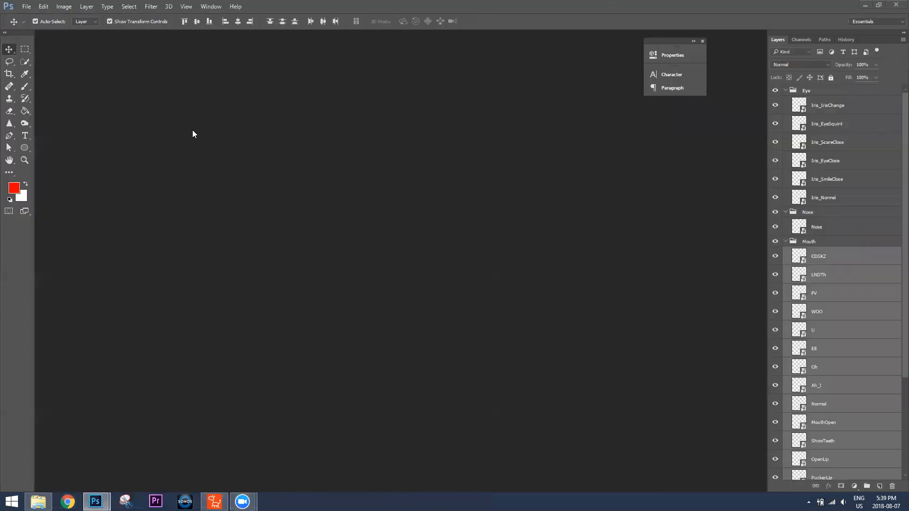
Open PSDActor6 from the tutorial PSD files folder and dock its floating window into the Photoshop workspace
left_click(38, 501)
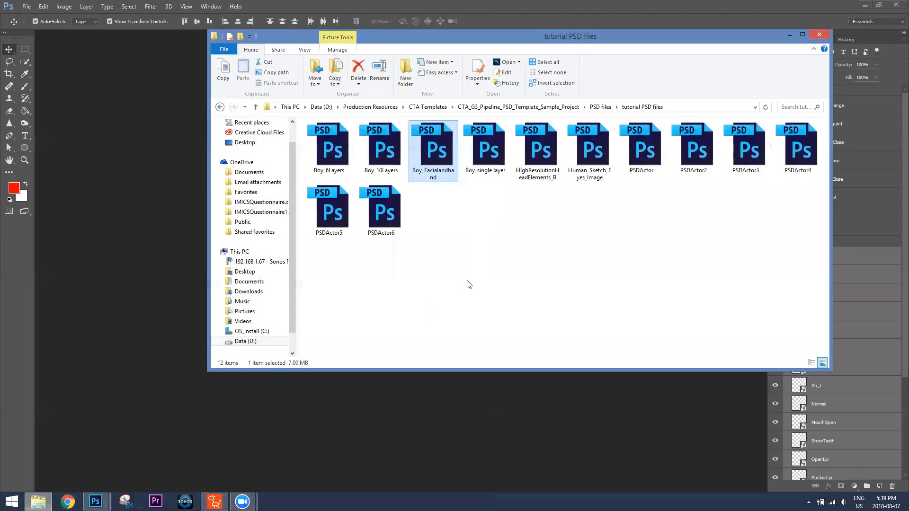
double_click(387, 212)
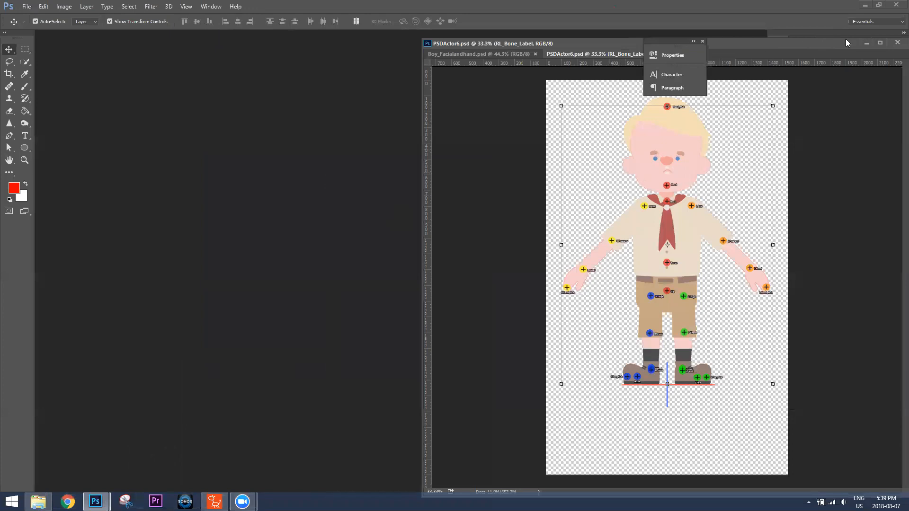
left_click_drag(793, 44, 526, 63)
left_click_drag(509, 31, 510, 32)
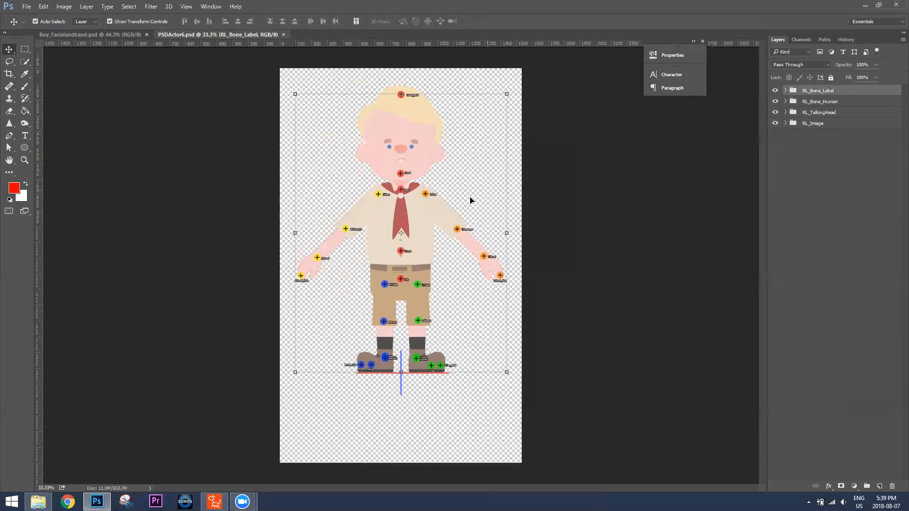
Examine the facial part folders inside RL_TalkingHead's HeadImage group, collapsing the Normal, RightEye and Face subfolders
scroll(456, 229, "up", 8)
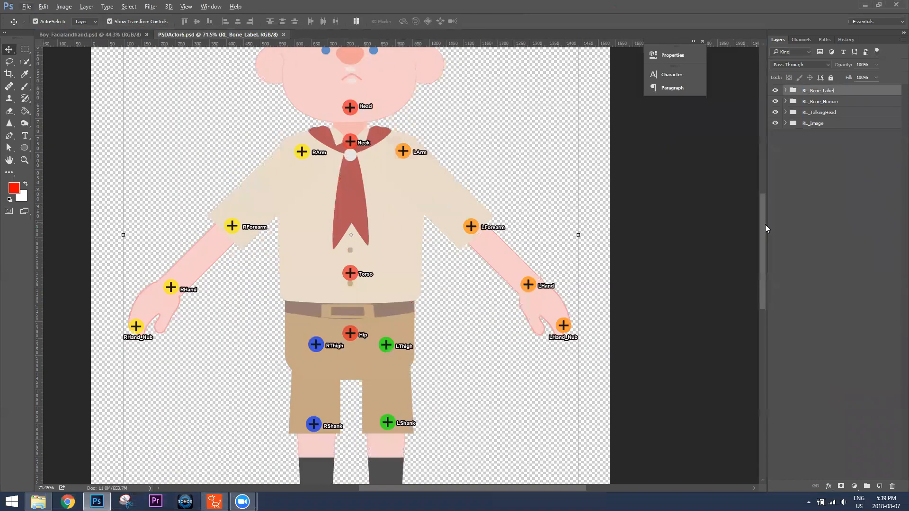
left_click_drag(762, 219, 759, 162)
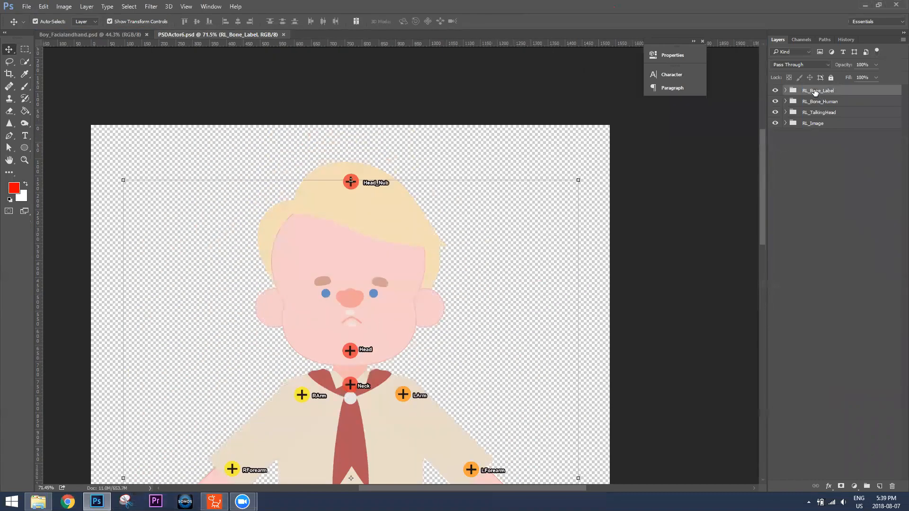
left_click(786, 113)
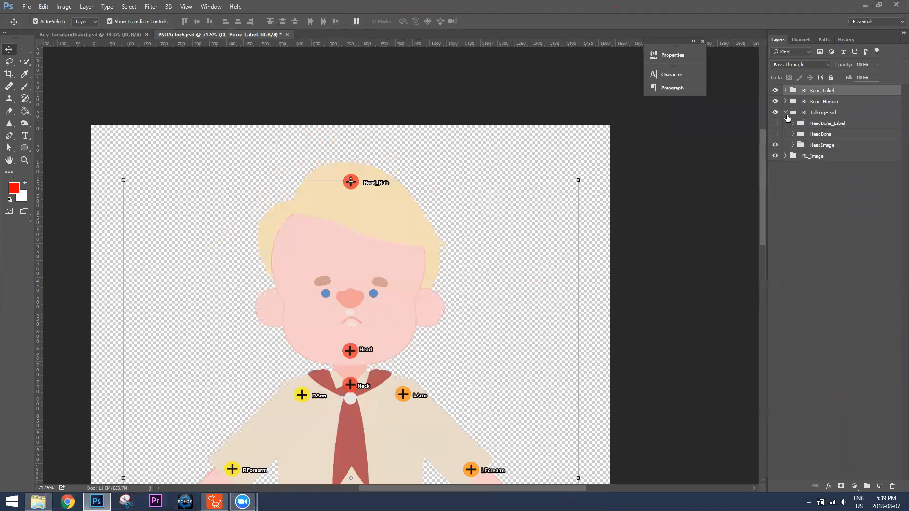
left_click(794, 145)
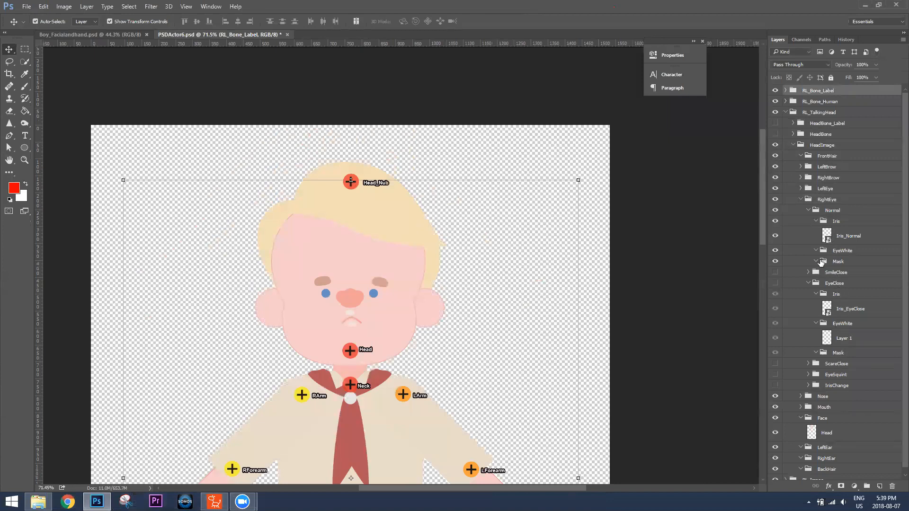
left_click(808, 211)
left_click(801, 200)
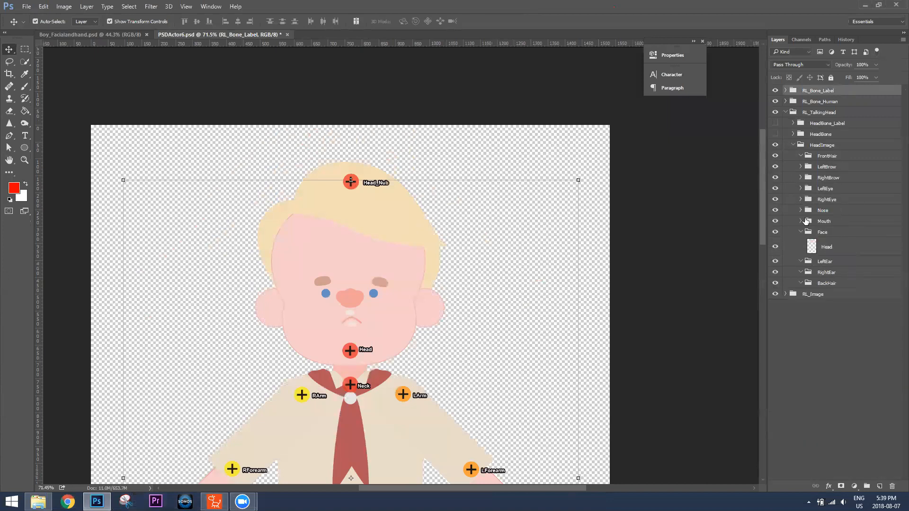
left_click(801, 233)
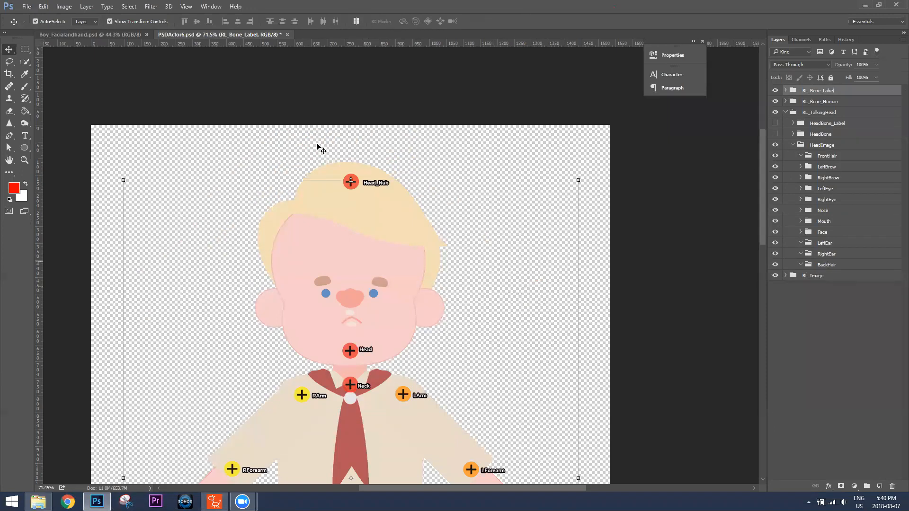
Save the document as a Photoshop file named "complete dude" on the Desktop with Maximize Compatibility on
left_click(26, 6)
left_click(49, 111)
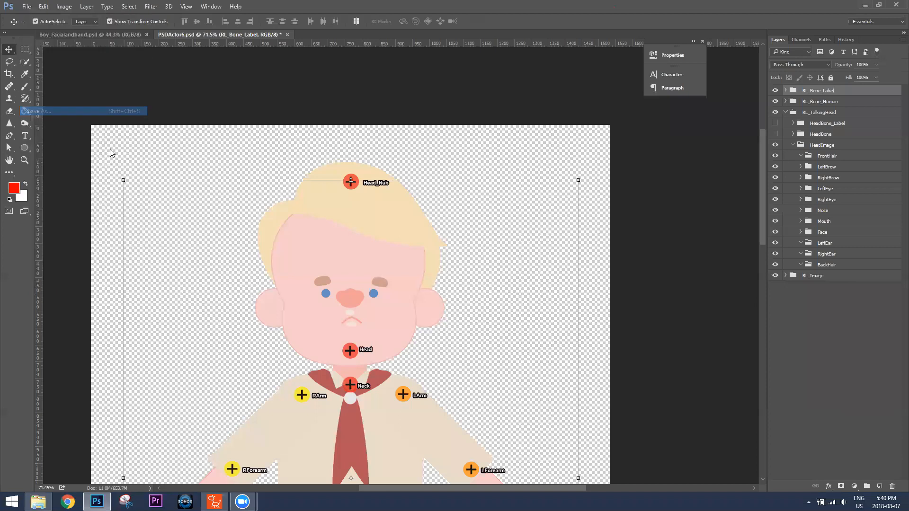
left_click_drag(63, 118, 62, 57)
left_click(38, 96)
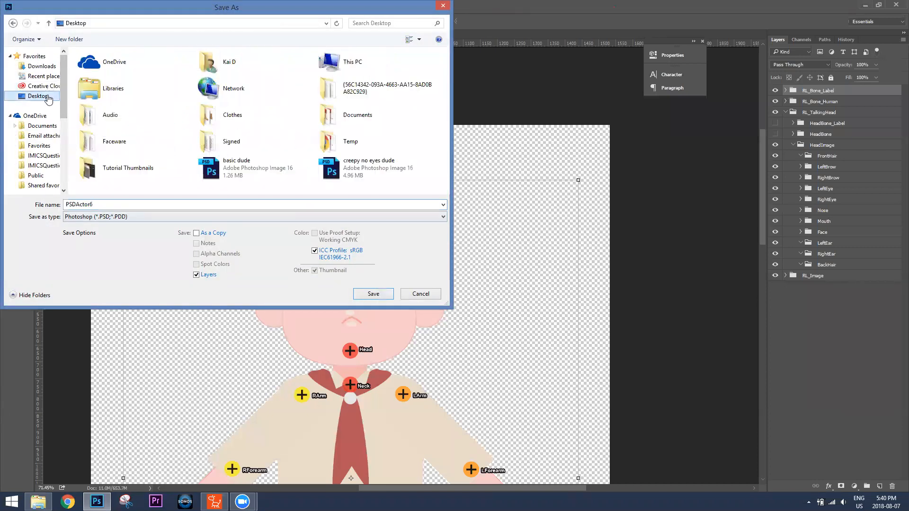
left_click(240, 204)
type("complete dude")
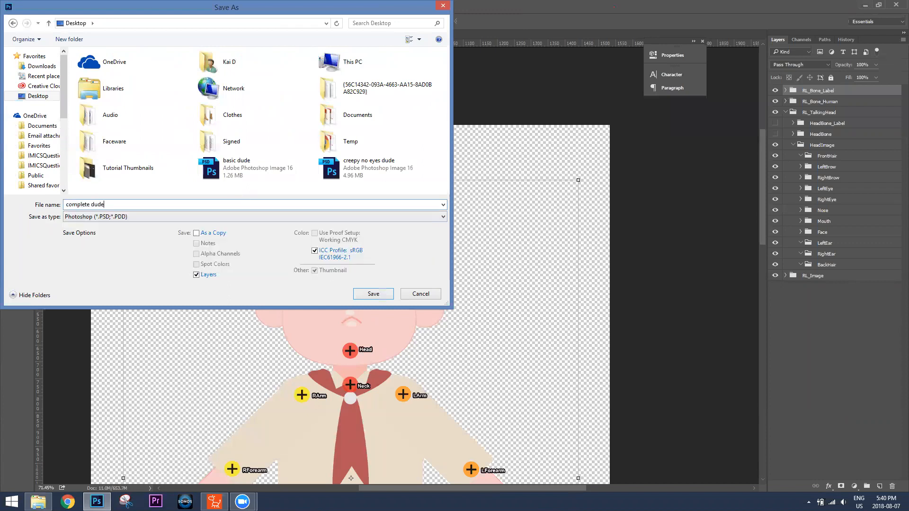
key("Return")
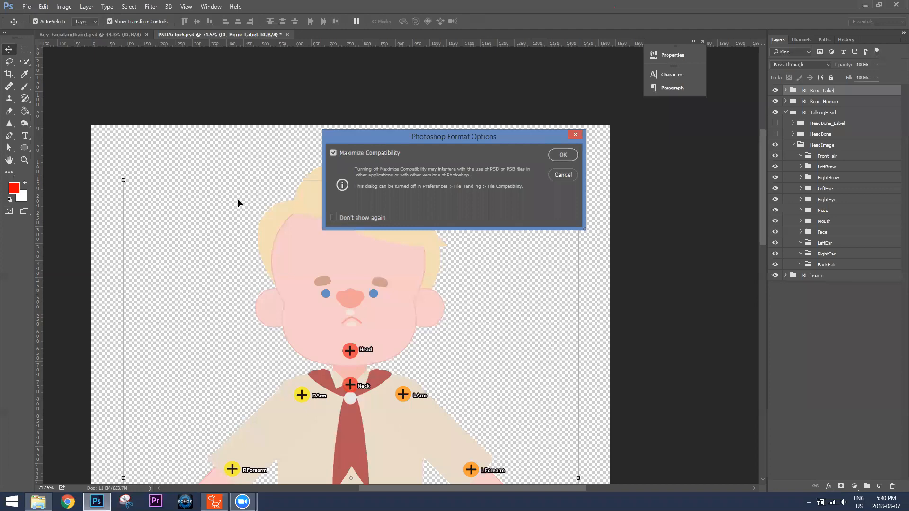
key("Return")
Switch to CrazyTalk Animator and import the "complete dude" PSD from the Desktop as a new character
left_click(214, 501)
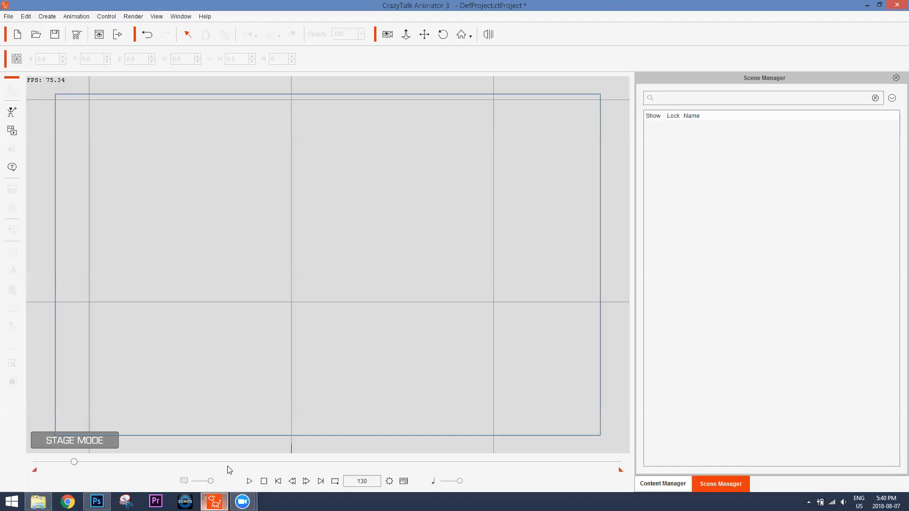
left_click(16, 114)
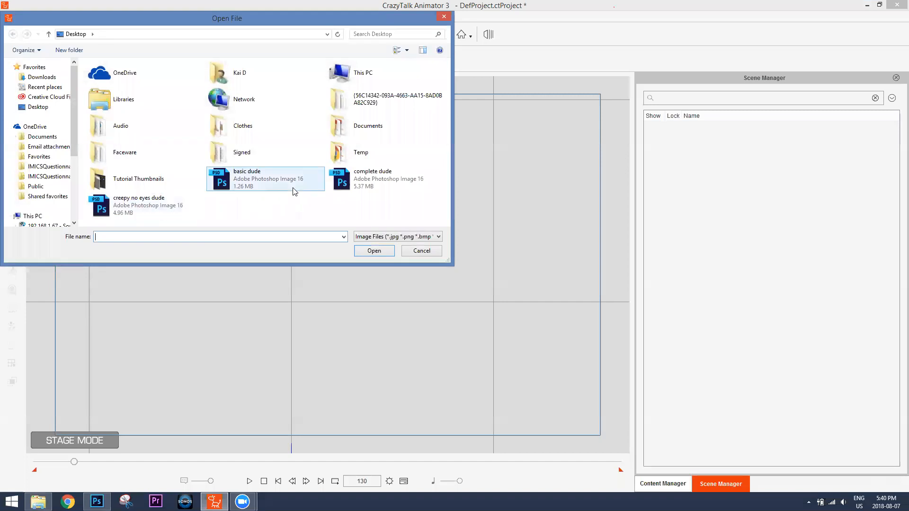
double_click(372, 183)
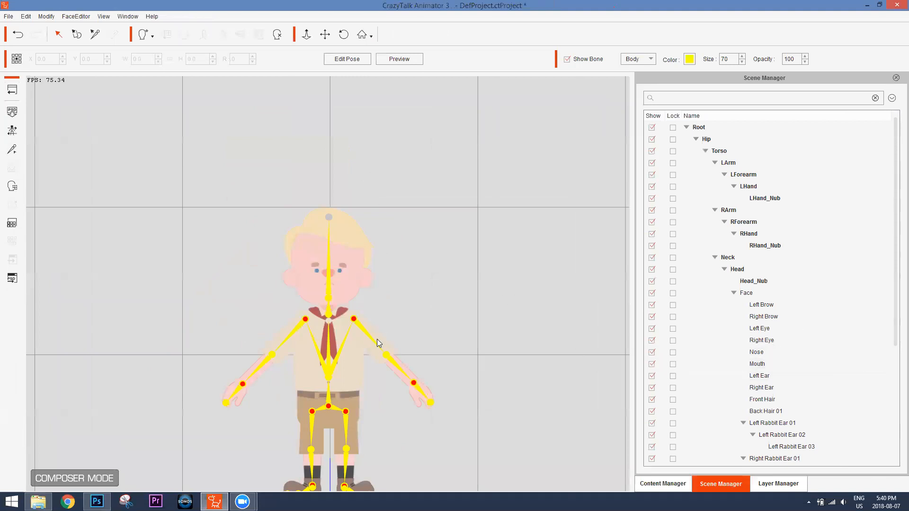
Select the character's face in Composer Mode and open the Sprite Editor for it
left_click(340, 285)
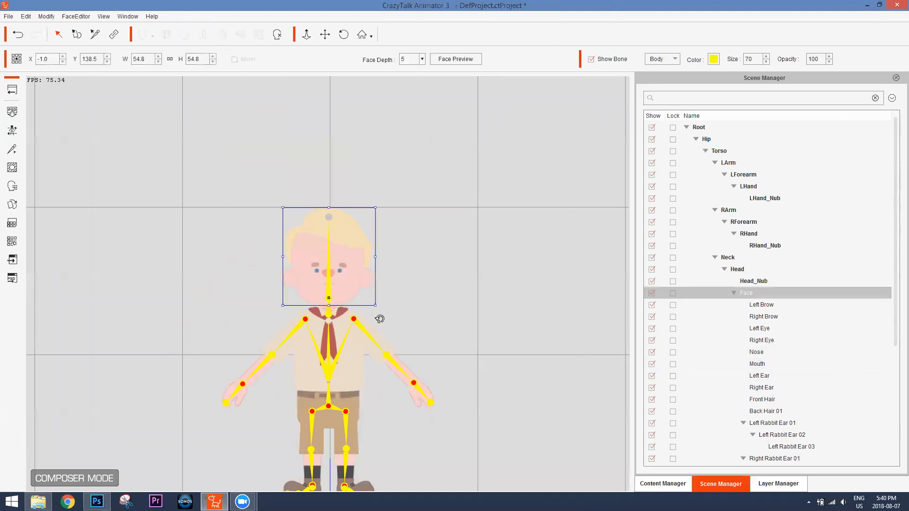
scroll(400, 187, "up", 5)
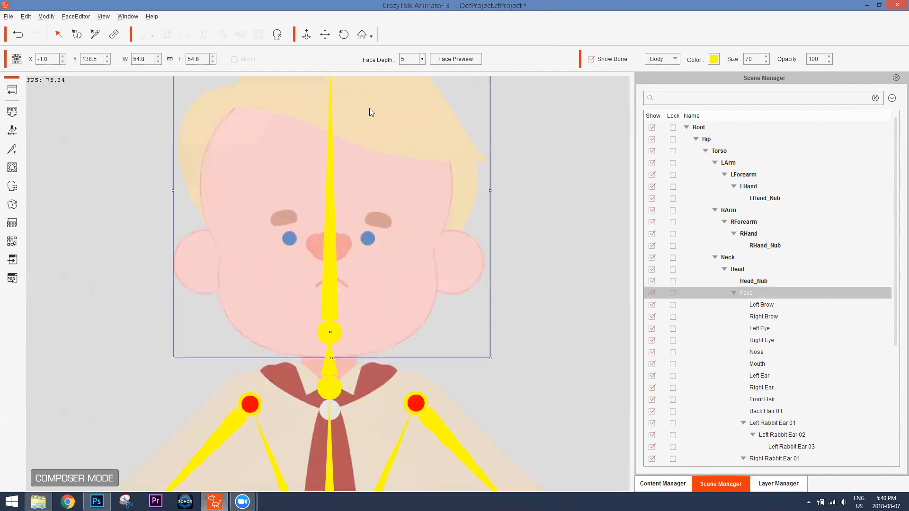
left_click_drag(492, 183, 483, 201)
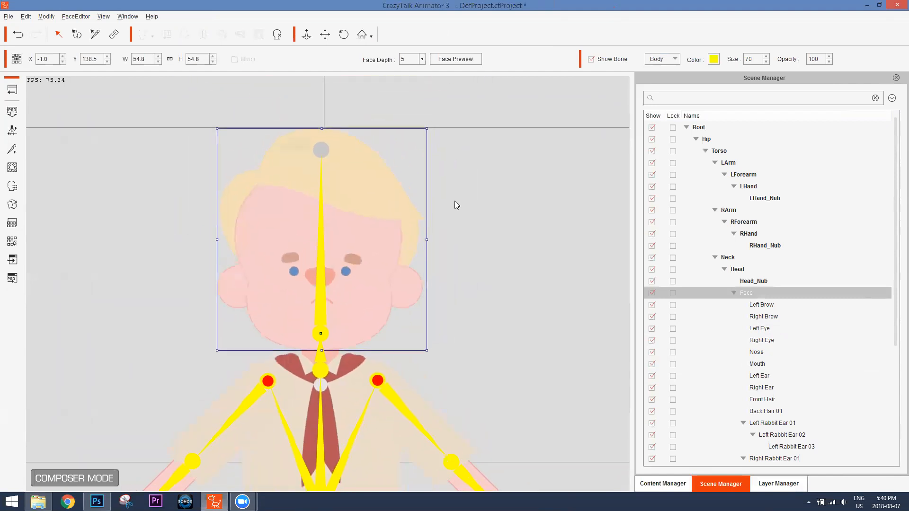
left_click(12, 205)
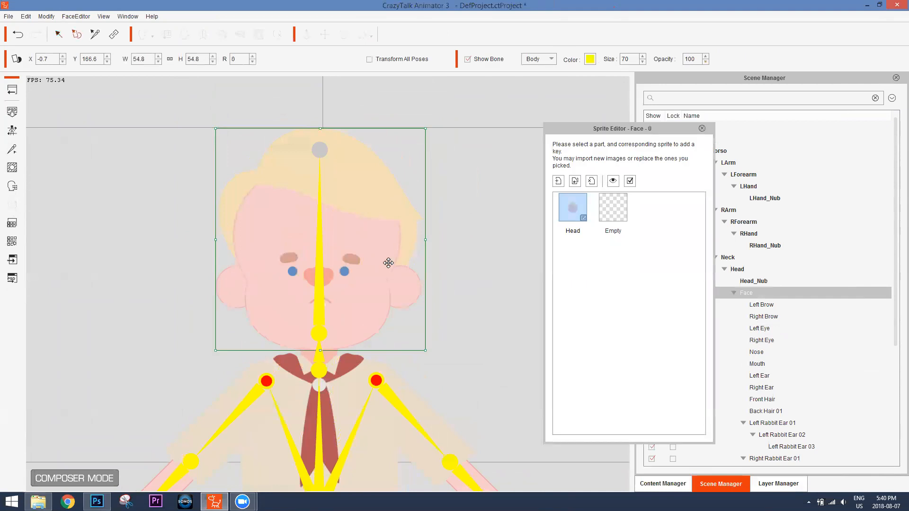
Preview the left eye's sprites, including ScareClose, EyeSquint, IrisChange and EyeClose, and return the eye to Normal
left_click(349, 274)
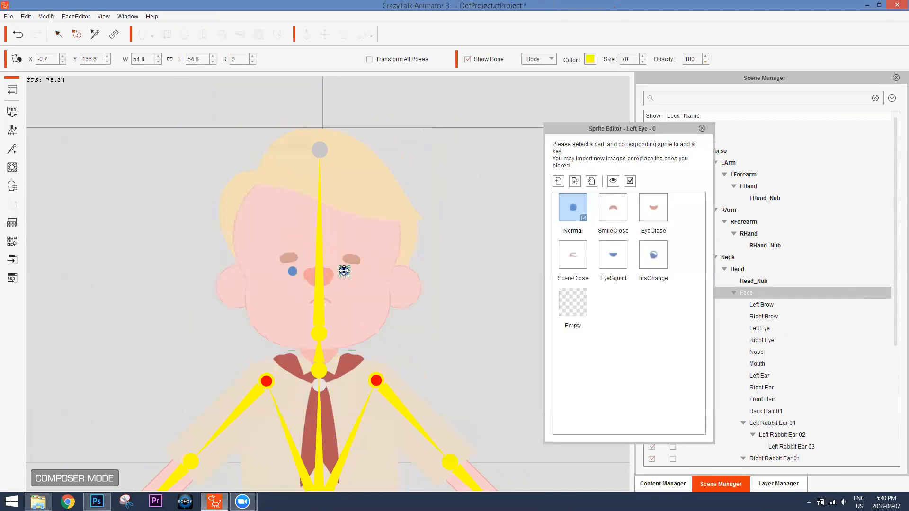
left_click(575, 261)
left_click(616, 263)
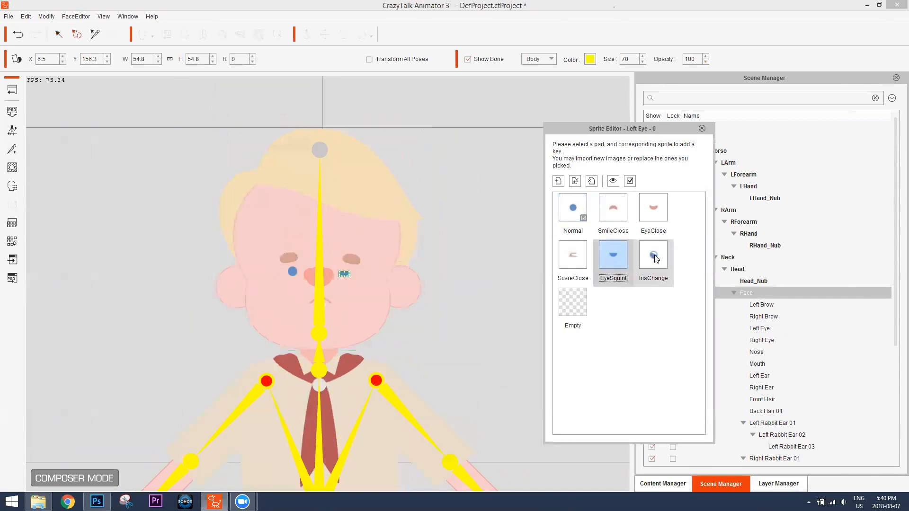
left_click(656, 257)
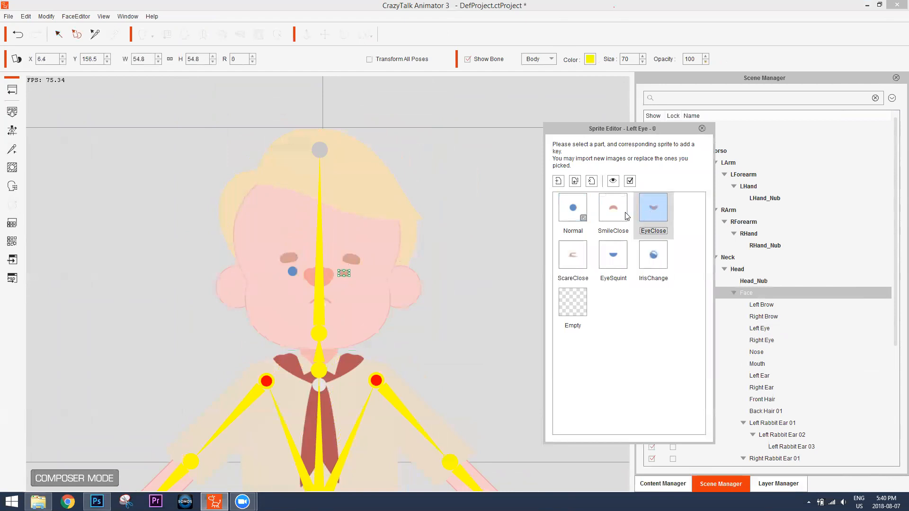
left_click(573, 209)
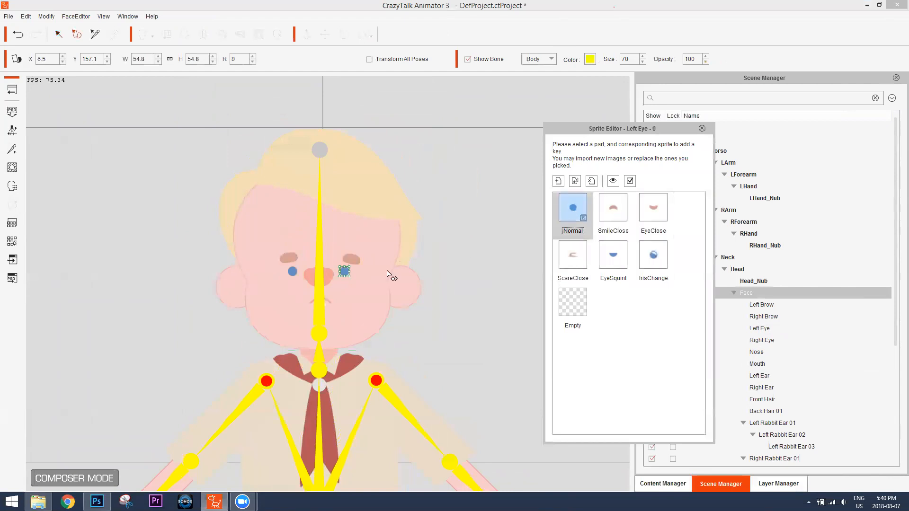
View the nose sprites, preview the mouth's MouthOpen and Ah_I sprites, and turn off Show Bone
left_click(322, 279)
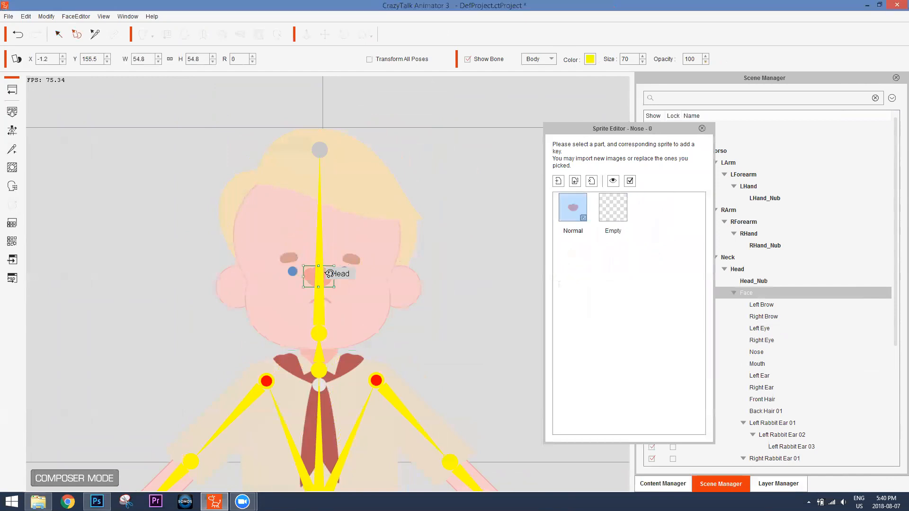
left_click(326, 302)
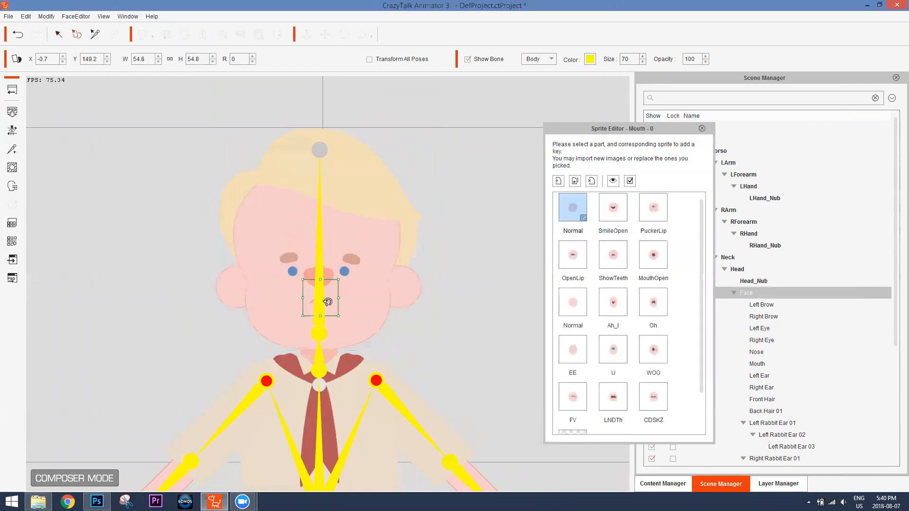
left_click(613, 302)
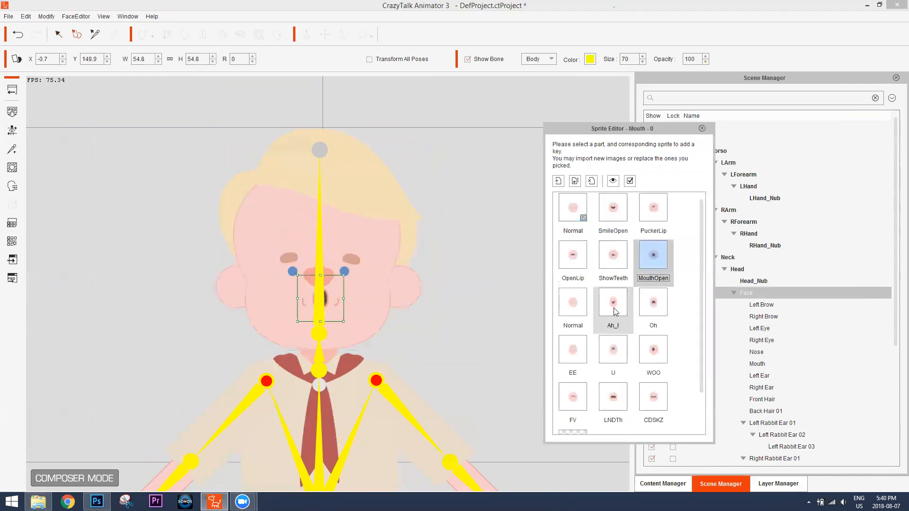
left_click(468, 59)
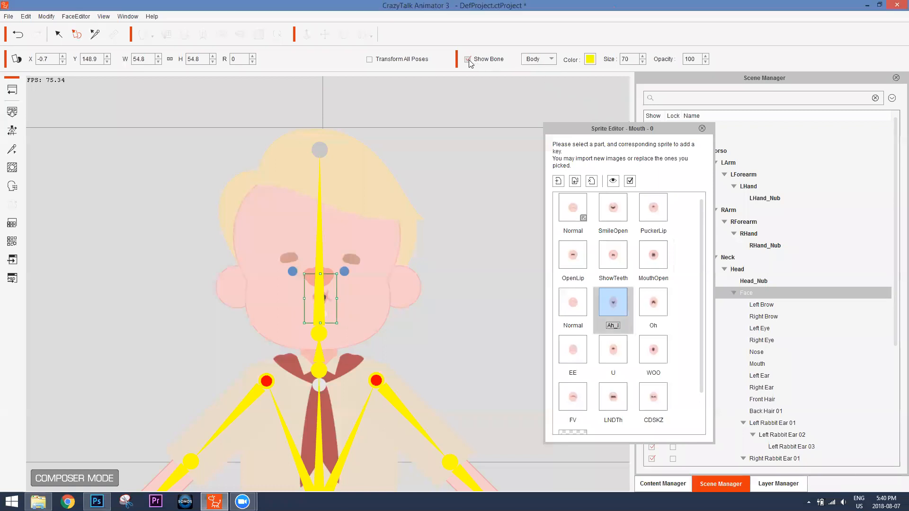
Preview more mouth sprites, including ShowTeeth, OpenLip, WOO, LNDTh, FV and EE, and return the mouth to Normal
left_click(620, 260)
left_click(578, 258)
left_click(573, 214)
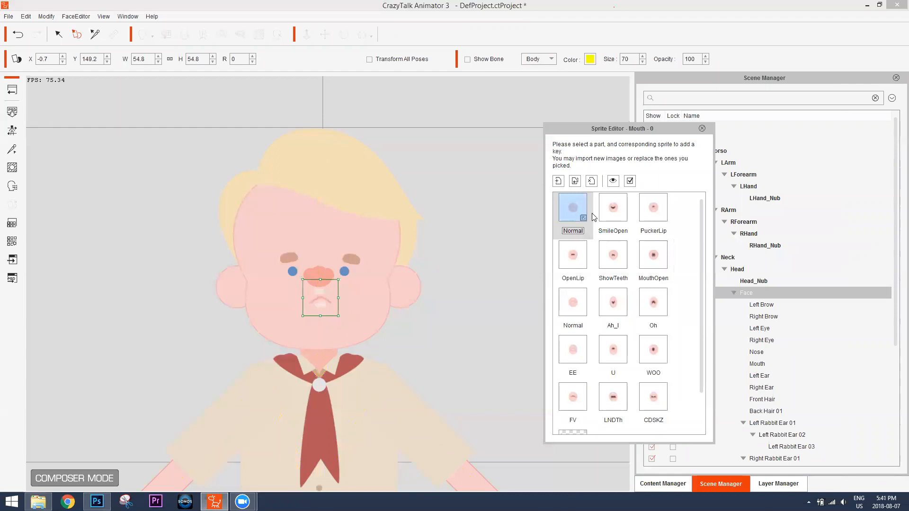
left_click(645, 358)
left_click(622, 401)
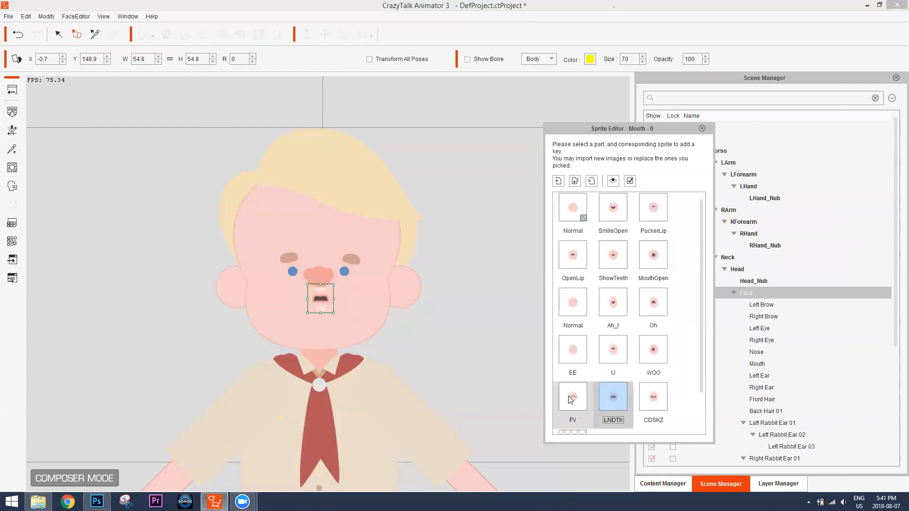
left_click(573, 398)
left_click(566, 357)
left_click(571, 206)
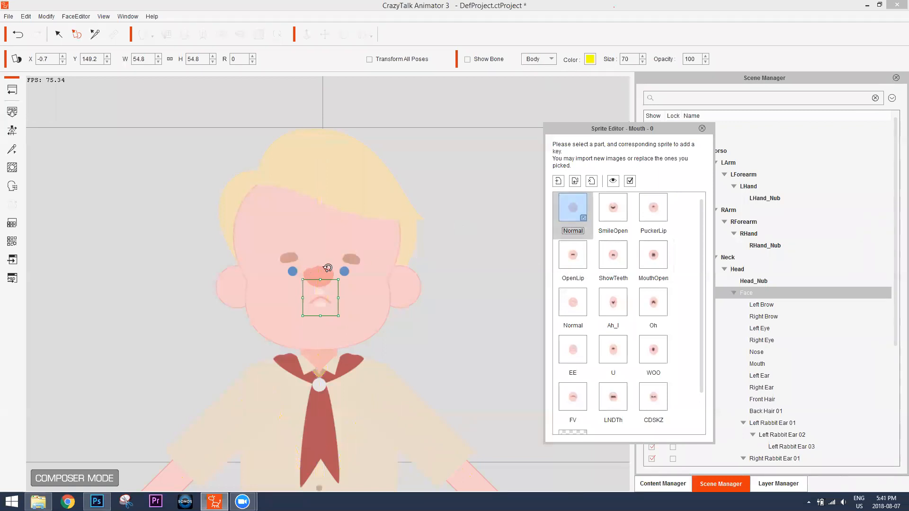
Preview the right eye's IrisChange, SmileClose and EyeClose sprites, leaving EyeClose applied, and close the Sprite Editor
left_click(292, 272)
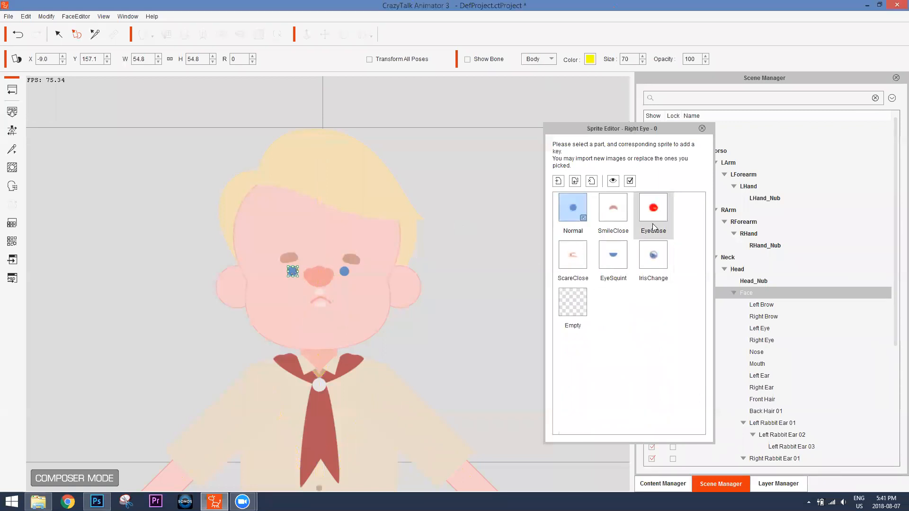
left_click(653, 255)
left_click(624, 219)
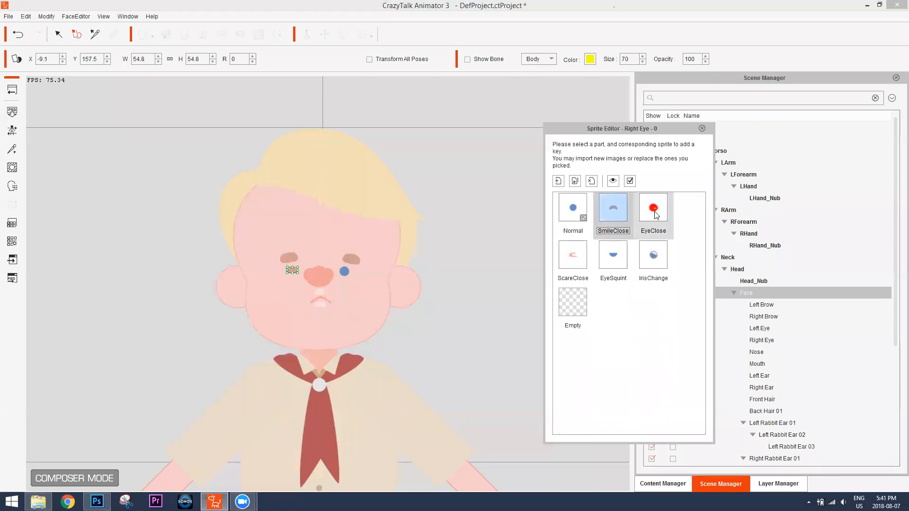
left_click(657, 216)
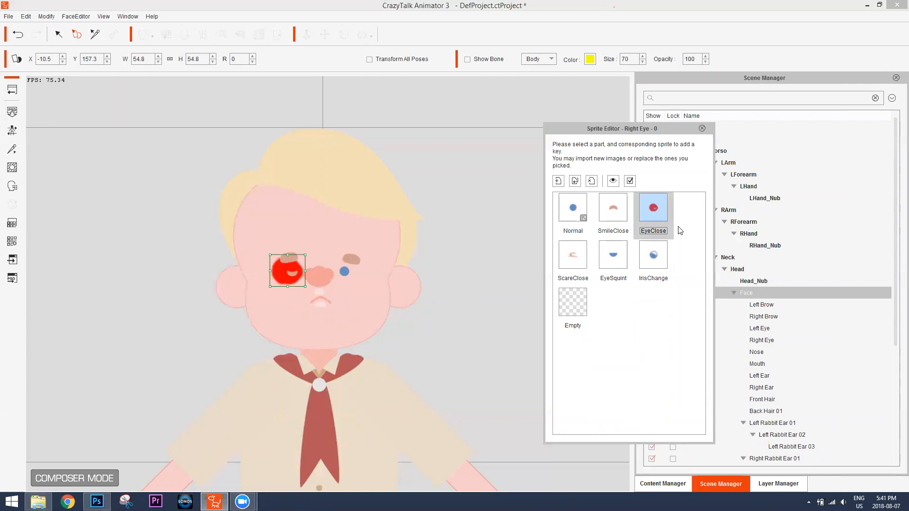
left_click(341, 315)
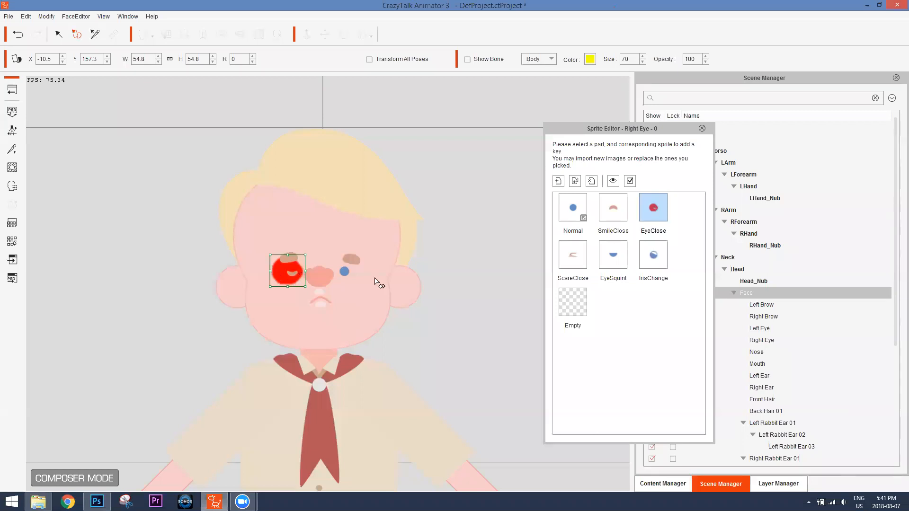
left_click(701, 128)
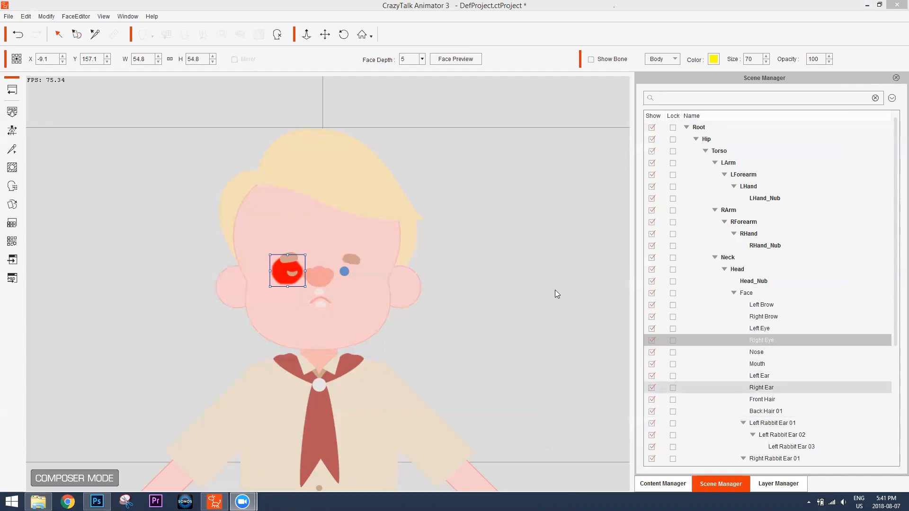
Launch the character to the external PSD editor with head and body in one file at an image scale of 2.5
left_click(13, 282)
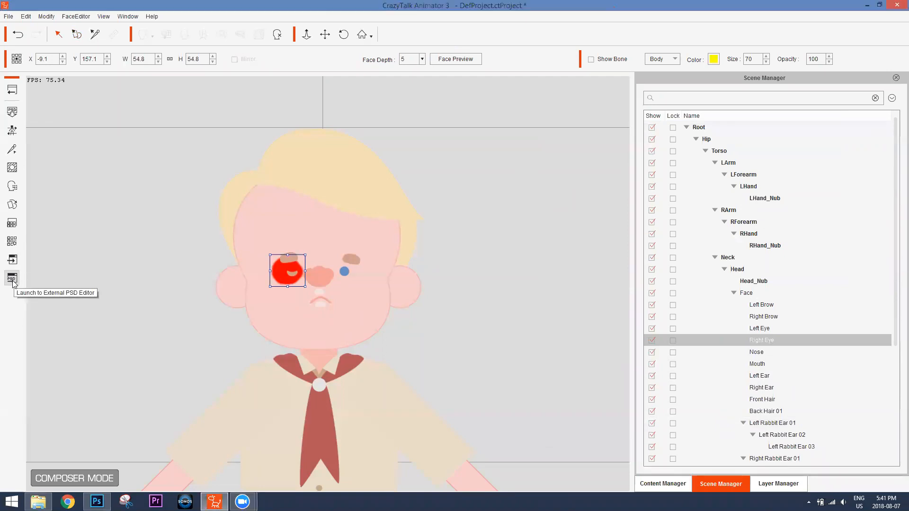
left_click(13, 281)
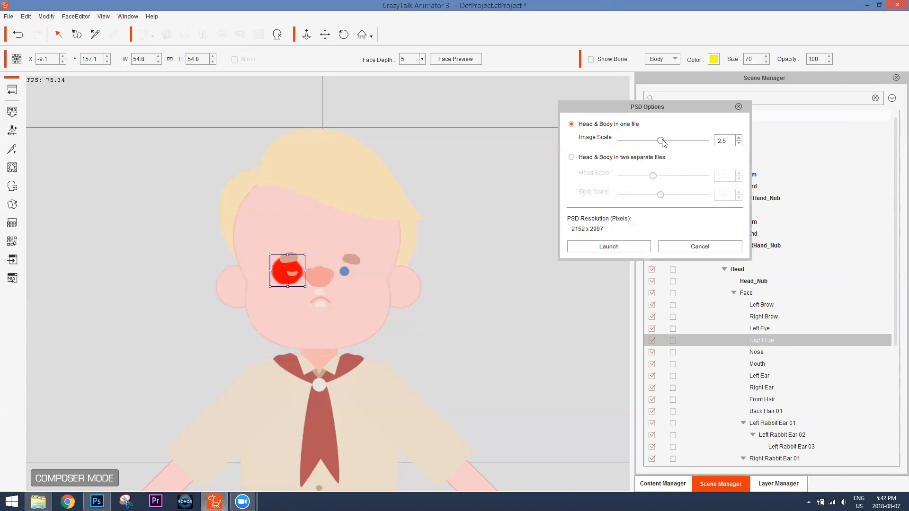
mouse_move(662, 142)
left_mouse_down()
mouse_move(715, 142)
mouse_move(663, 142)
left_mouse_up()
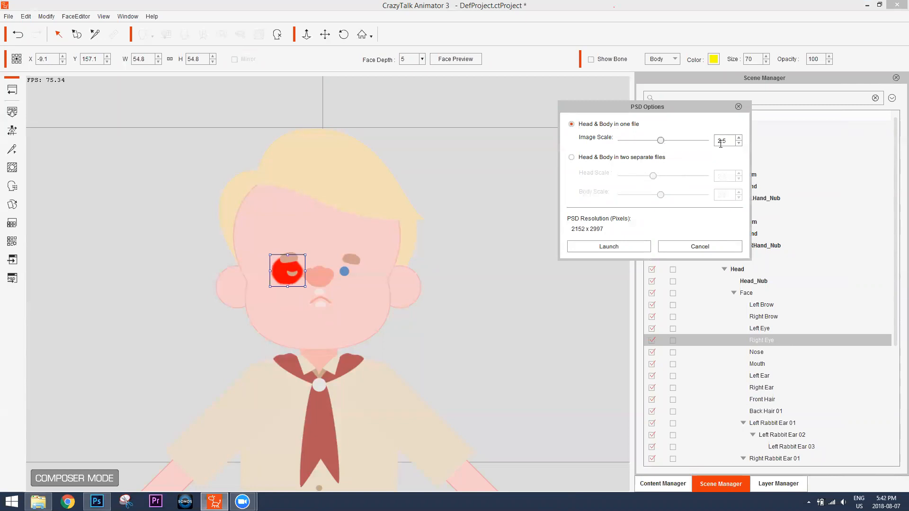
left_click(612, 244)
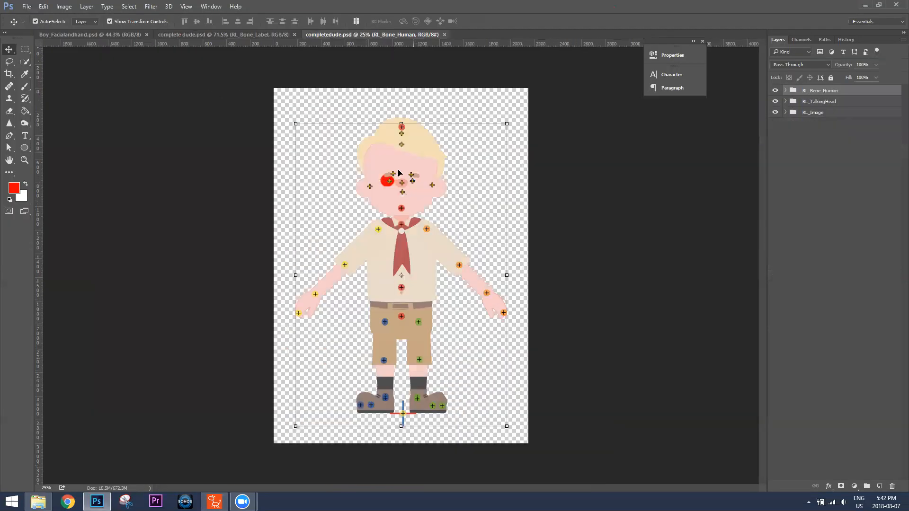
Close all open PSD documents in Photoshop, including the newly launched completedude.psd
left_click(295, 35)
left_click(148, 34)
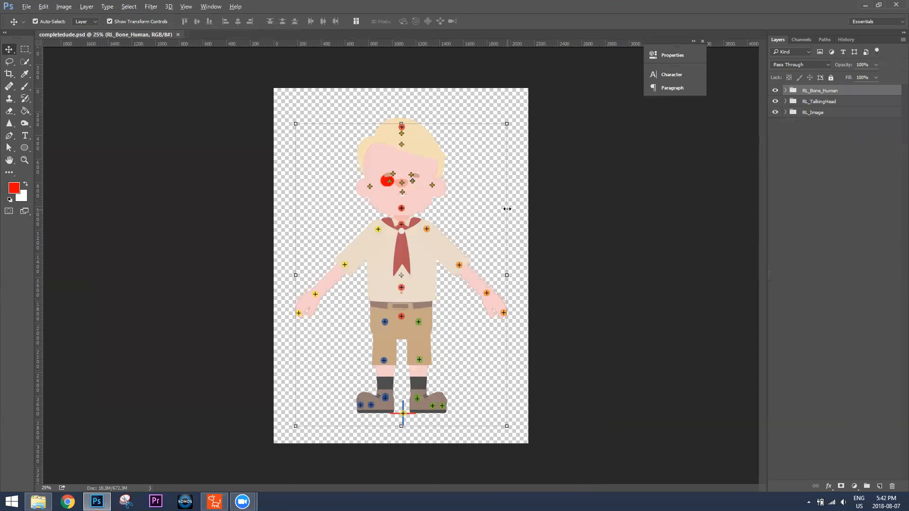
scroll(505, 206, "up", 5)
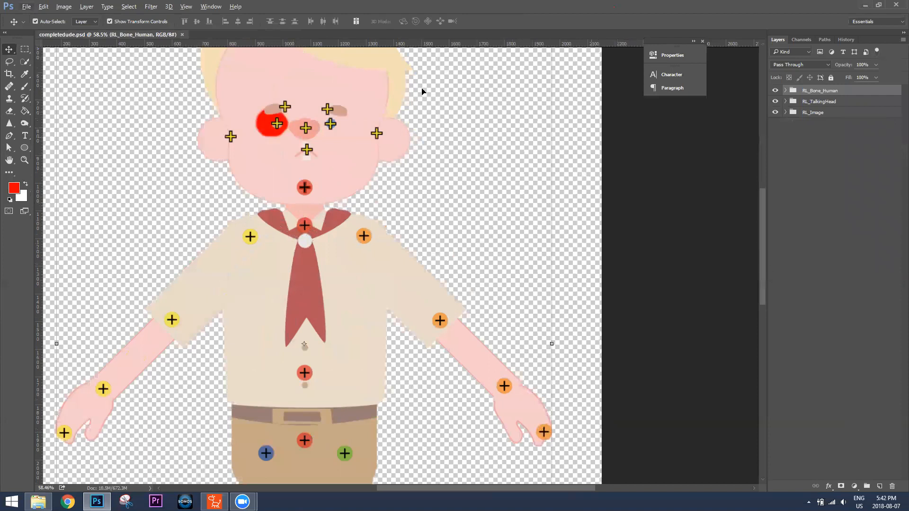
left_click(182, 34)
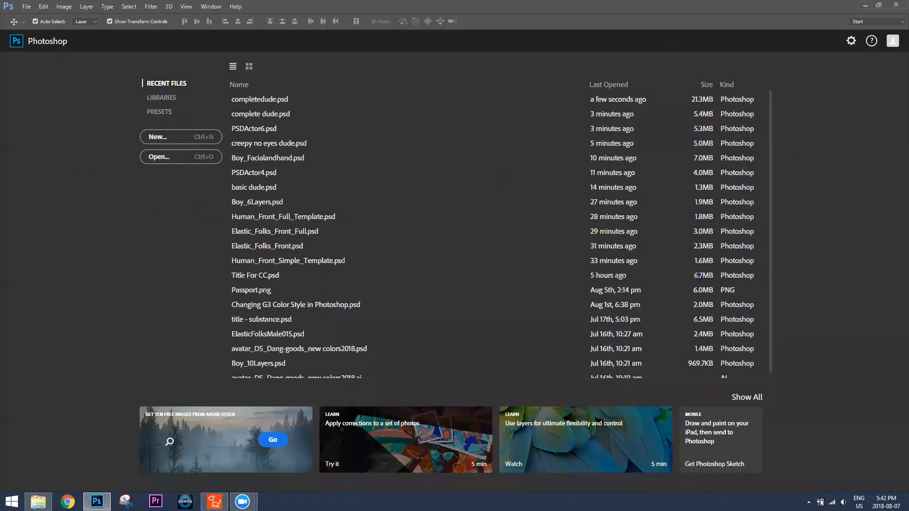
Switch back to CrazyTalk Animator, return the right eye to its Normal sprite and close the Sprite Editor
left_click(215, 502)
left_click(10, 209)
left_click(578, 209)
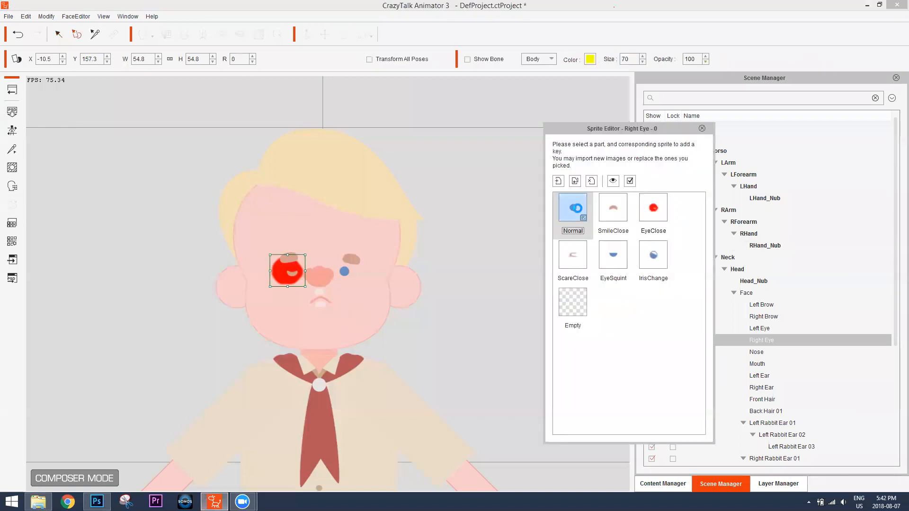
left_click(702, 128)
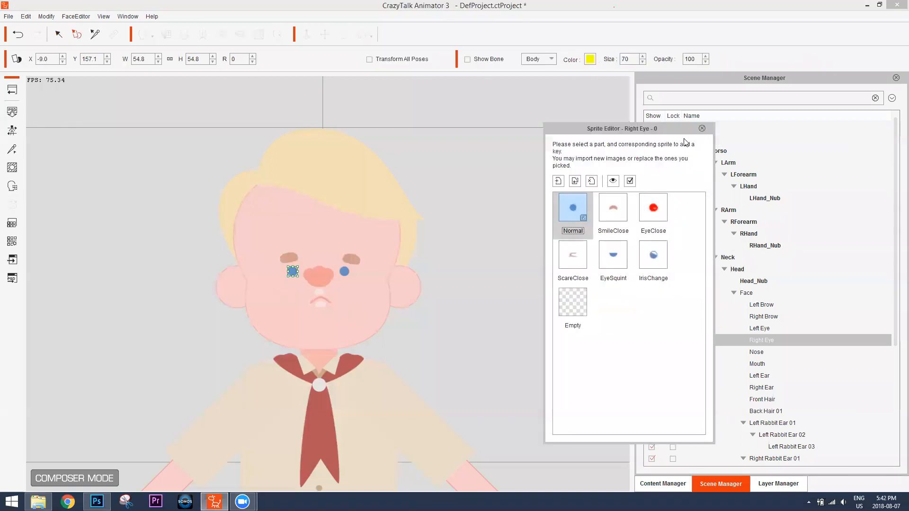
Select the face and relaunch the character to the external PSD editor as one file at an image scale of 2.5
left_click(338, 325)
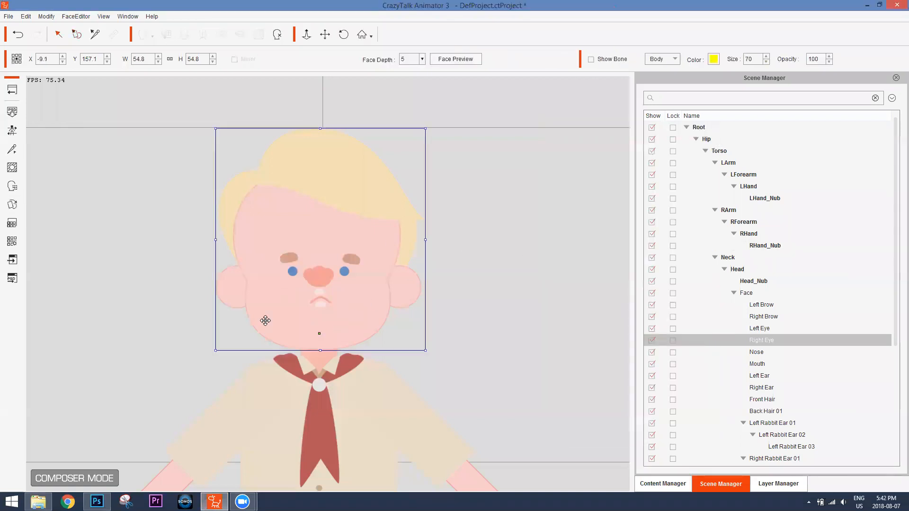
left_click(13, 279)
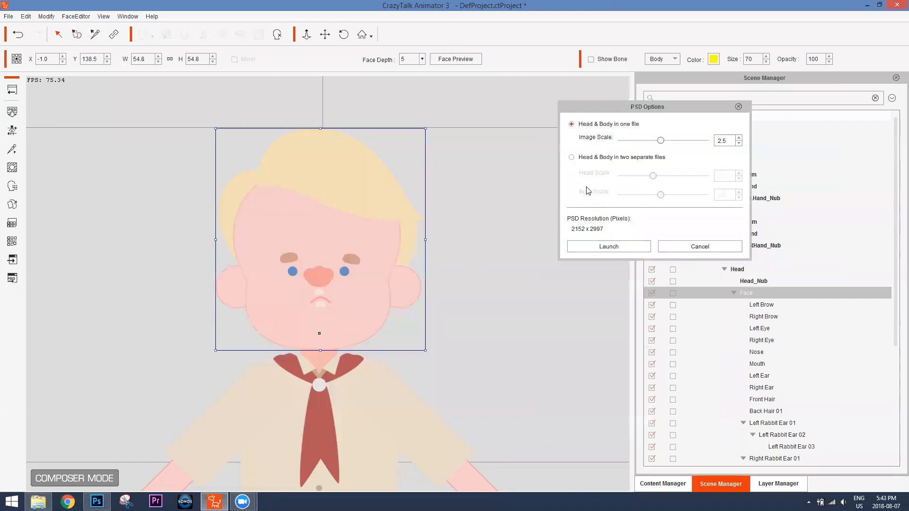
left_click(609, 247)
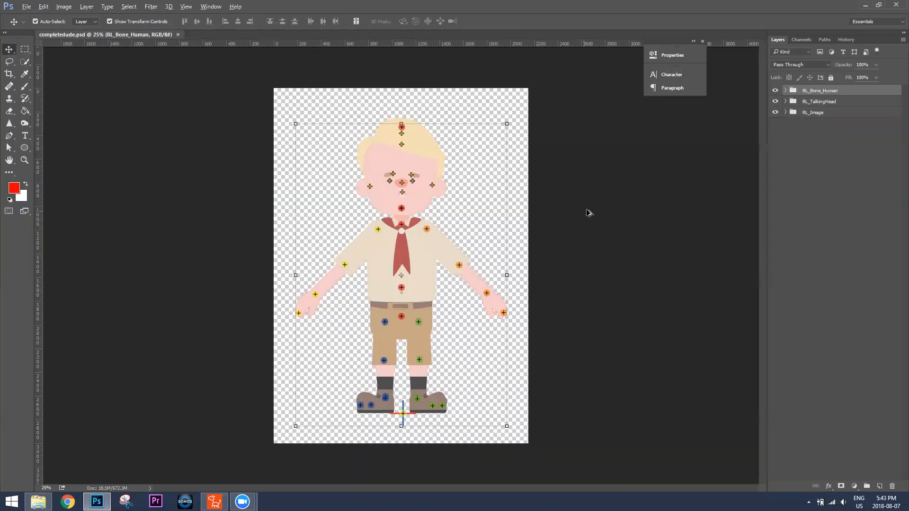
Hide the RL_Bone_Human group and the HeadBone group inside RL_TalkingHead in completedude.psd
scroll(589, 211, "up", 3)
left_click_drag(337, 120, 481, 274)
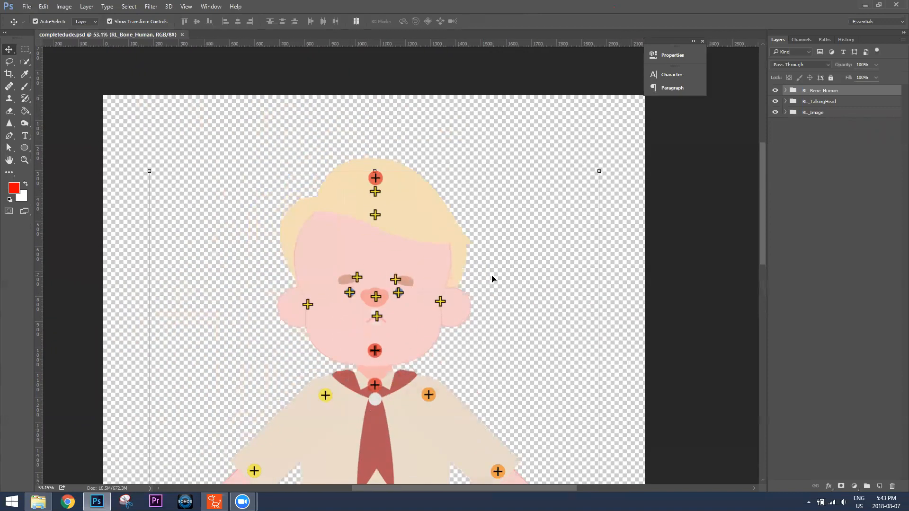
scroll(491, 280, "up", 2)
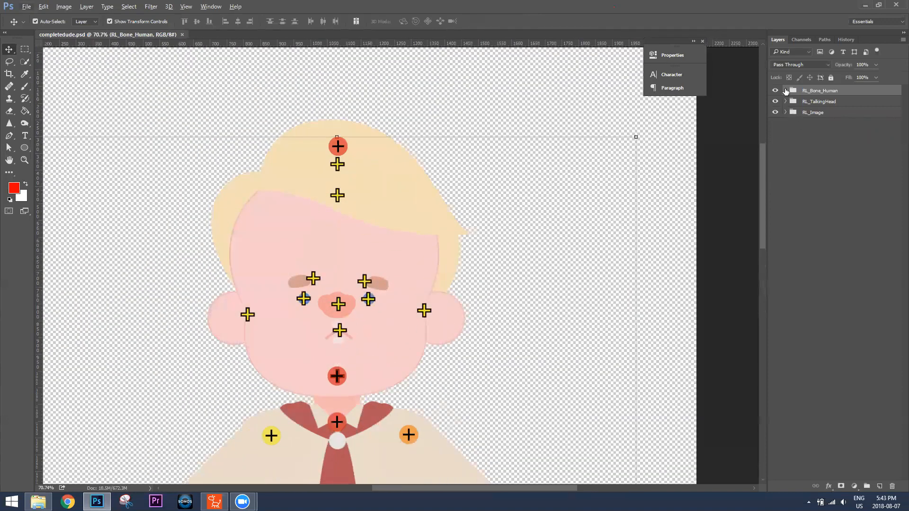
left_click(785, 91)
left_click(776, 92)
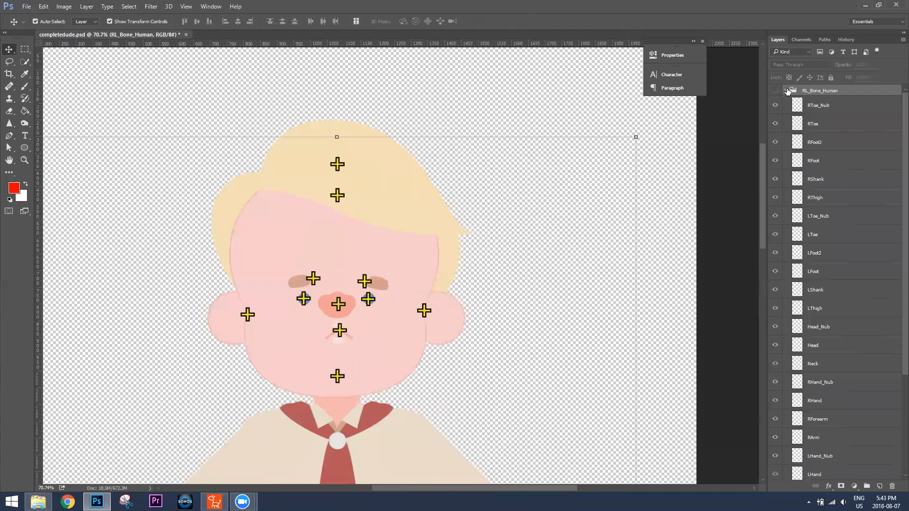
left_click(786, 90)
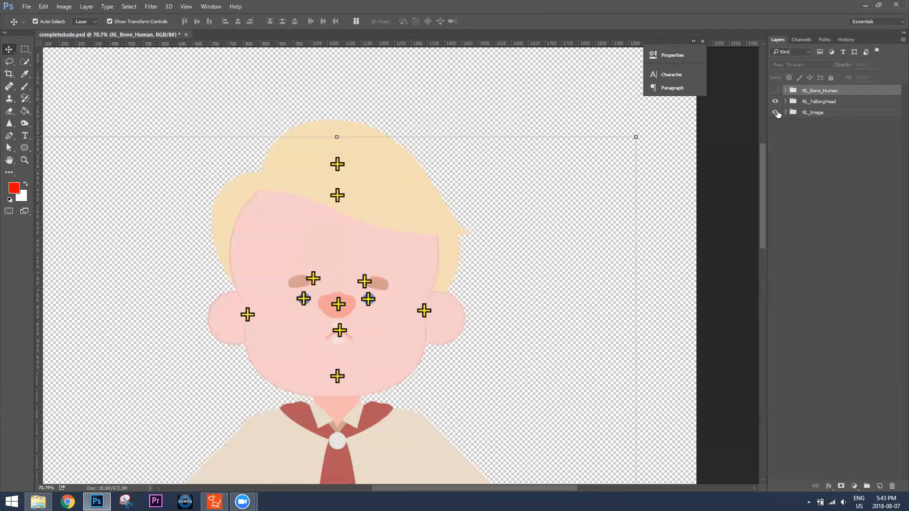
left_click(786, 103)
left_click(776, 113)
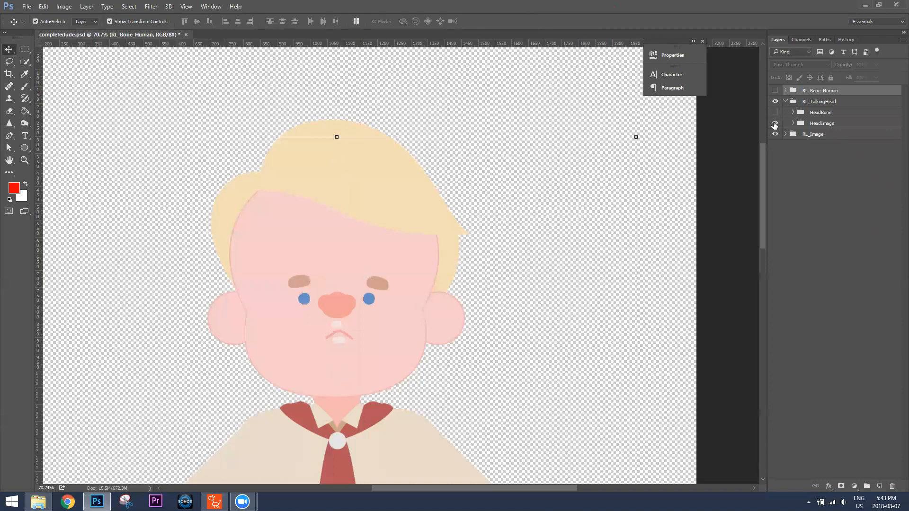
Expand HeadImage and its RightEye group, and inspect the contents of the SmileClose sprite group
left_click(794, 124)
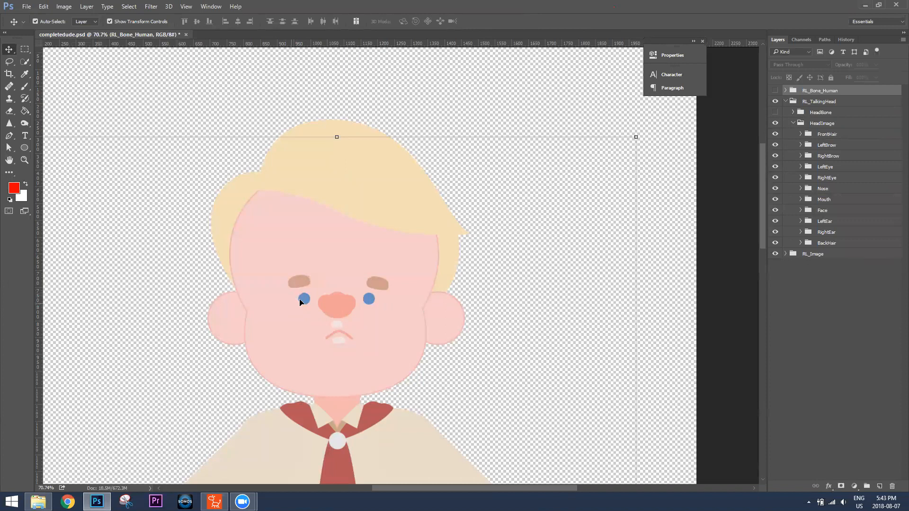
left_click(800, 178)
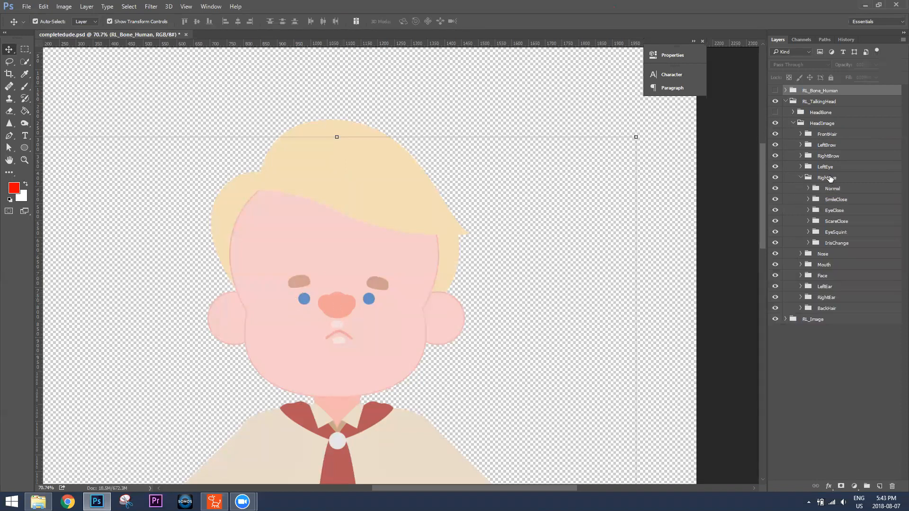
left_click(830, 178)
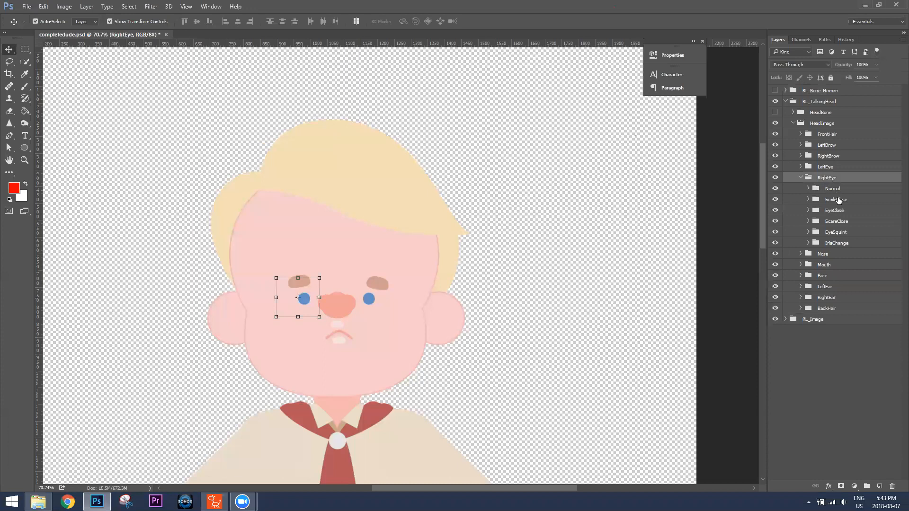
left_click(808, 199)
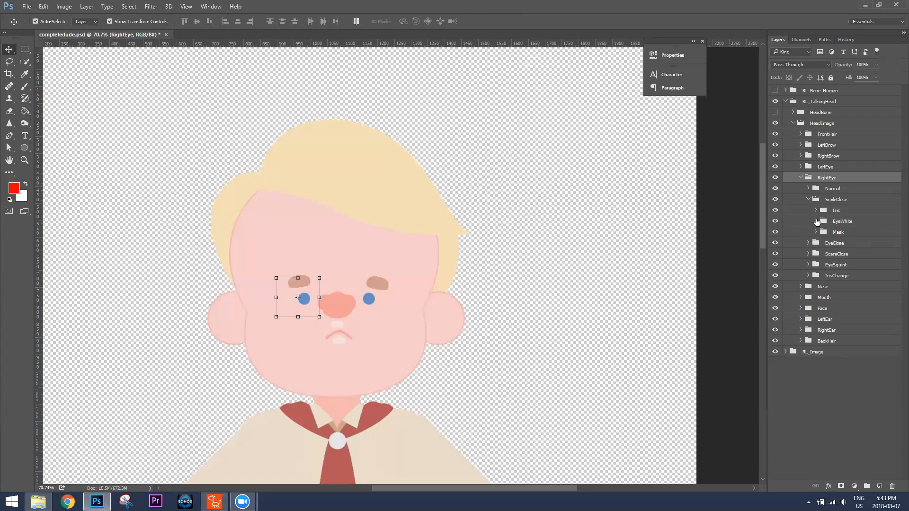
left_click(817, 221)
left_click(816, 211)
left_click(817, 212)
left_click(809, 200)
Inspect the Iris and Mask subgroups within the right eye's EyeClose group, and collapse the group
left_click(808, 210)
left_click(816, 232)
left_click(835, 244)
left_click(816, 232)
left_click(817, 221)
left_click(836, 236)
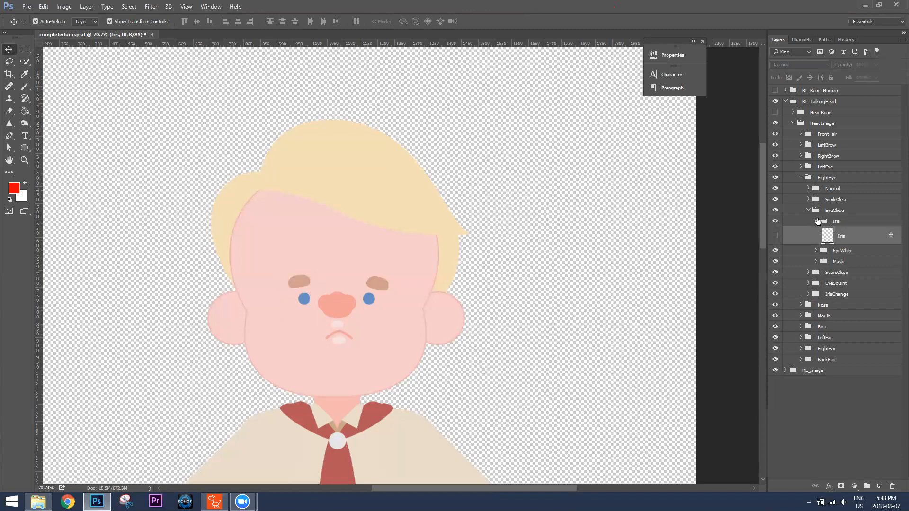
left_click(816, 221)
left_click(816, 243)
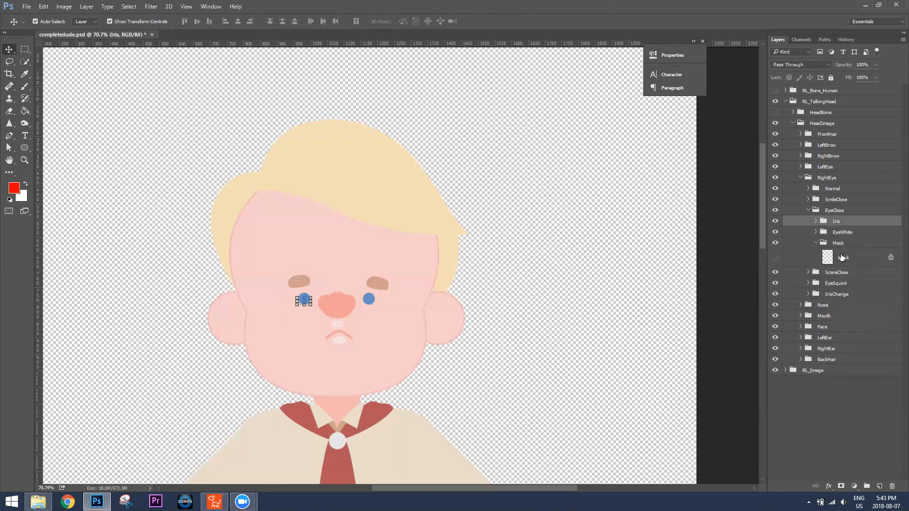
left_click(816, 243)
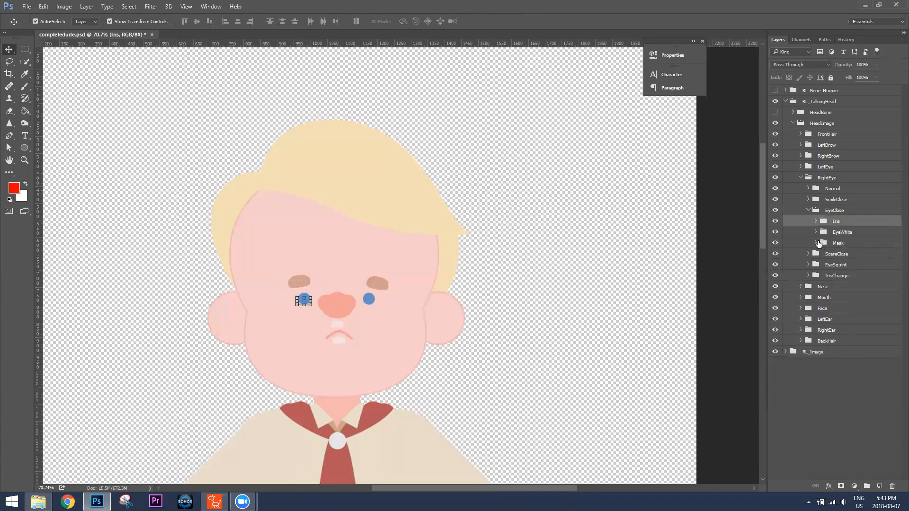
left_click(808, 211)
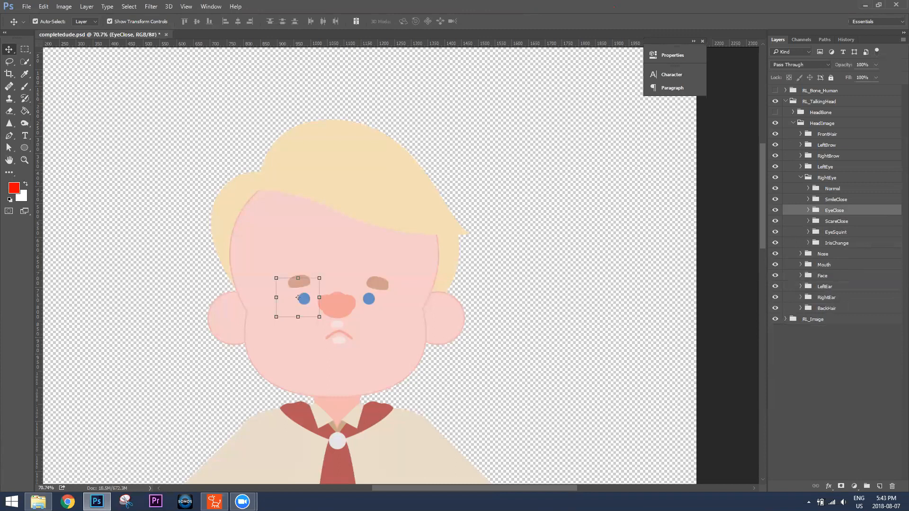
Switch to CrazyTalk Animator, view the right eye's sprites in the Sprite Editor, and close the editor
key("alt+Tab")
left_click(293, 269)
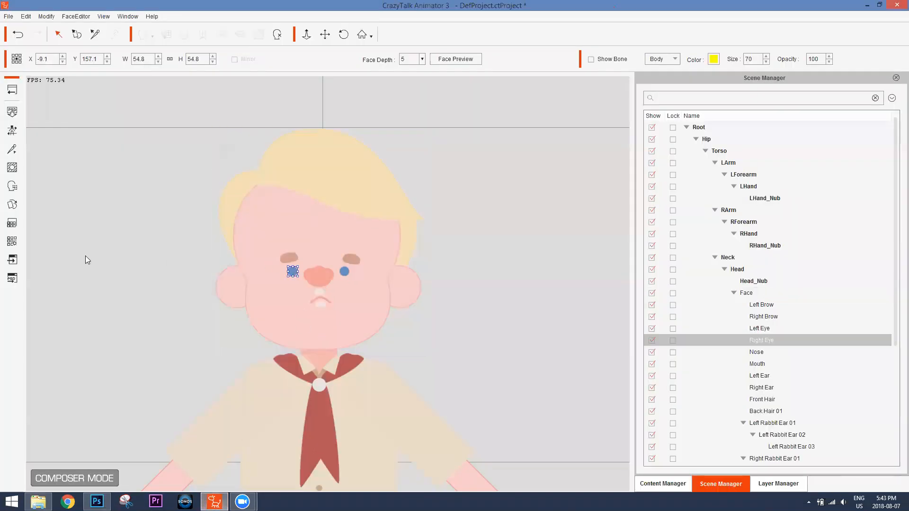
left_click(12, 204)
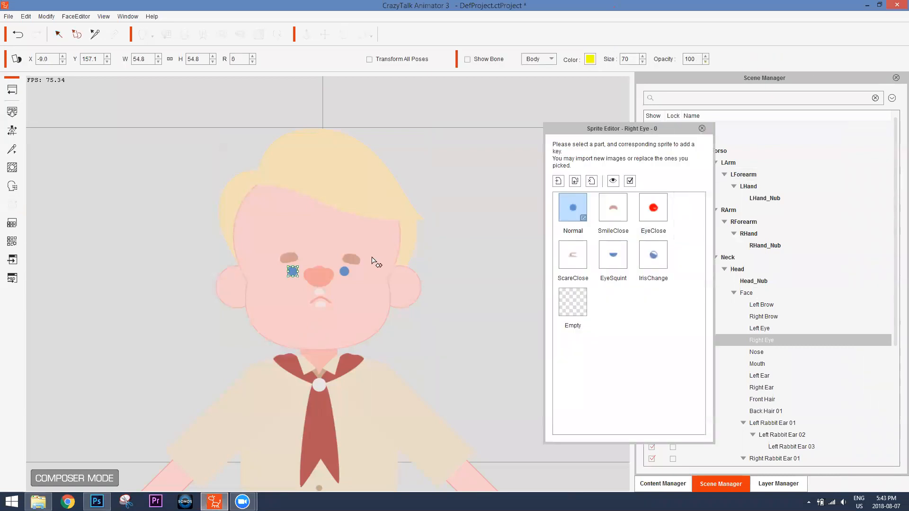
left_click(703, 129)
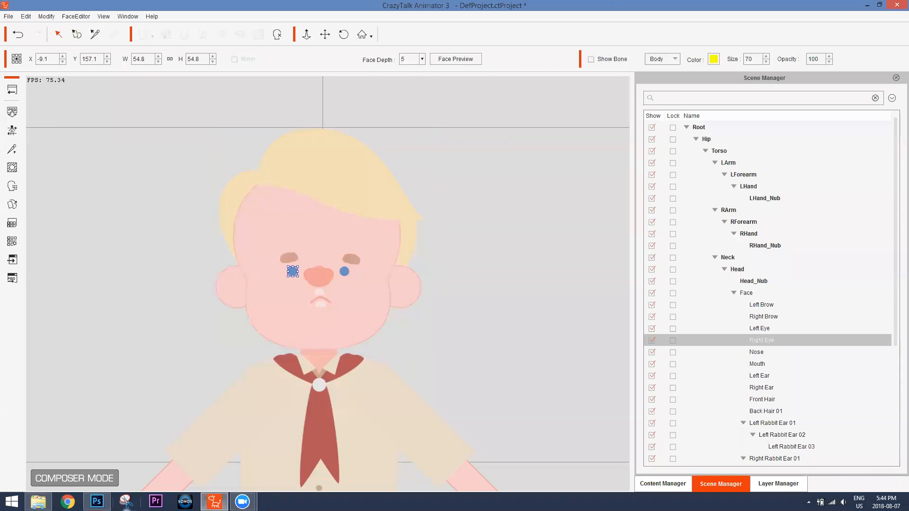
Switch to Photoshop and inspect the Iris and EyeWhite layers inside the right eye's EyeClose group
left_click(97, 501)
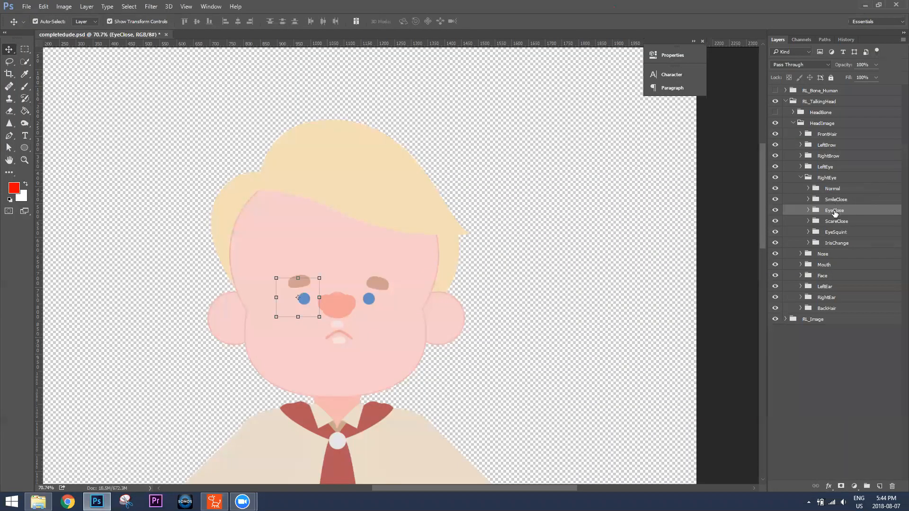
left_click(809, 210)
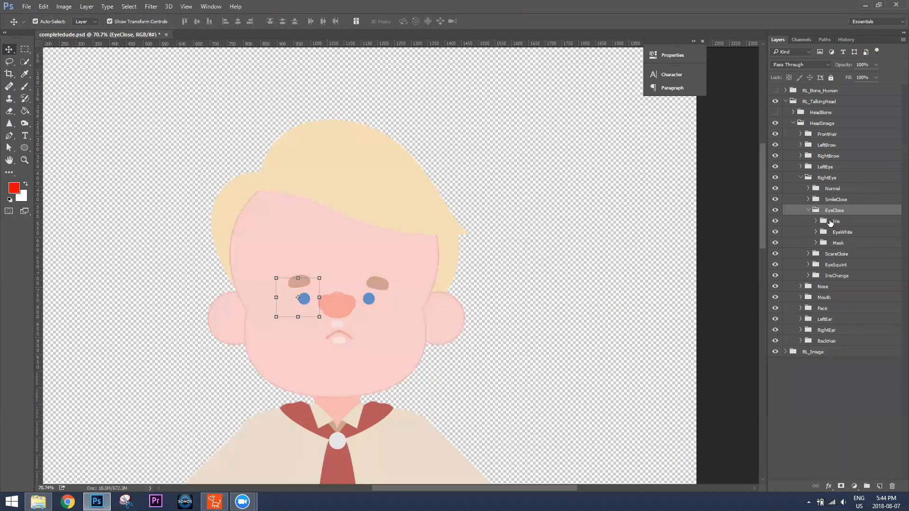
left_click(831, 221)
left_click(816, 221)
left_click(839, 236)
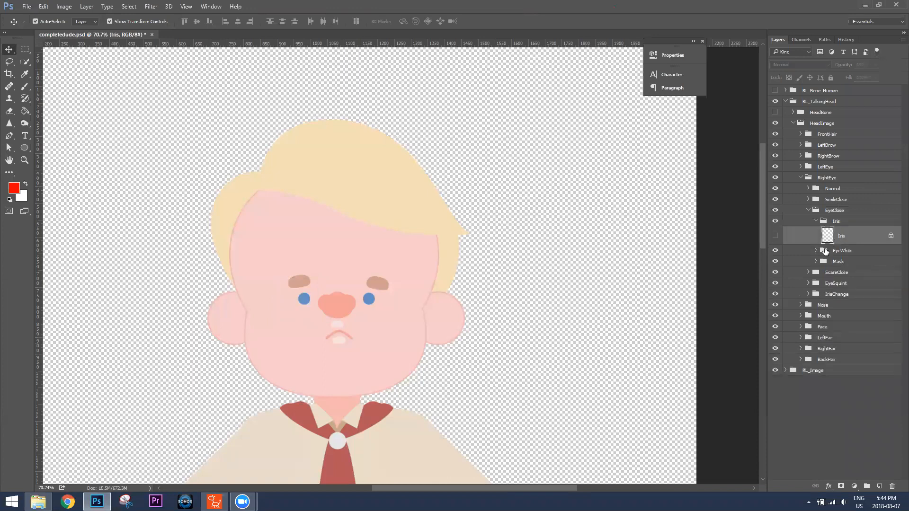
left_click(816, 251)
left_click(846, 265)
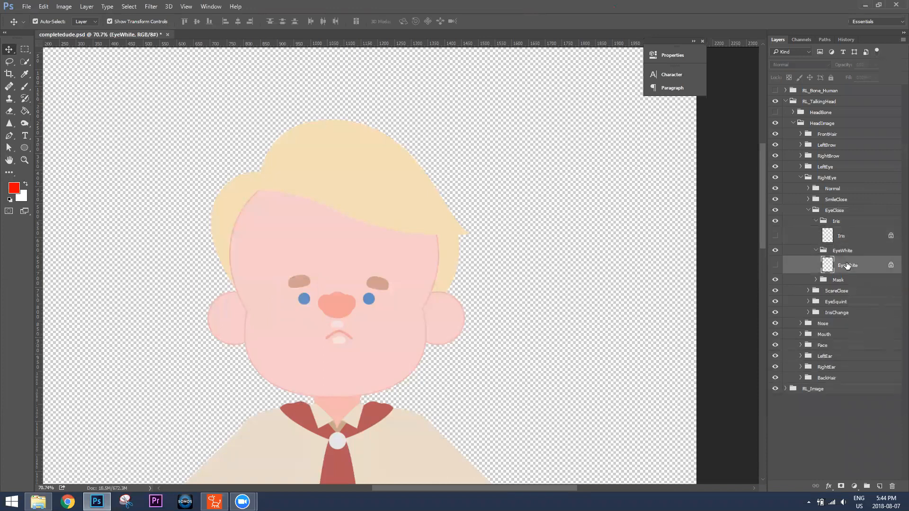
Make the EyeWhite layer of the EyeClose group visible and expand the neighbouring Mask subgroup
left_click(776, 266)
left_click(776, 265)
left_click(776, 265)
left_click(775, 265)
left_click(775, 266)
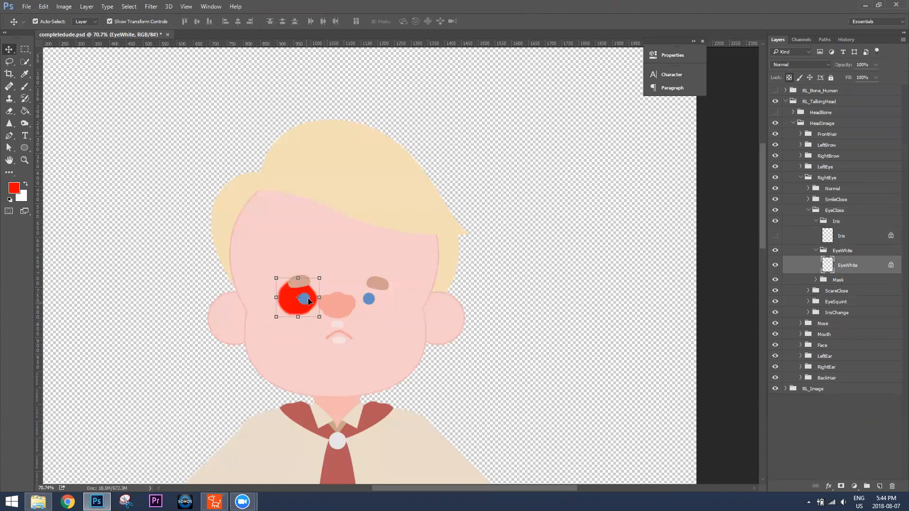
left_click(816, 280)
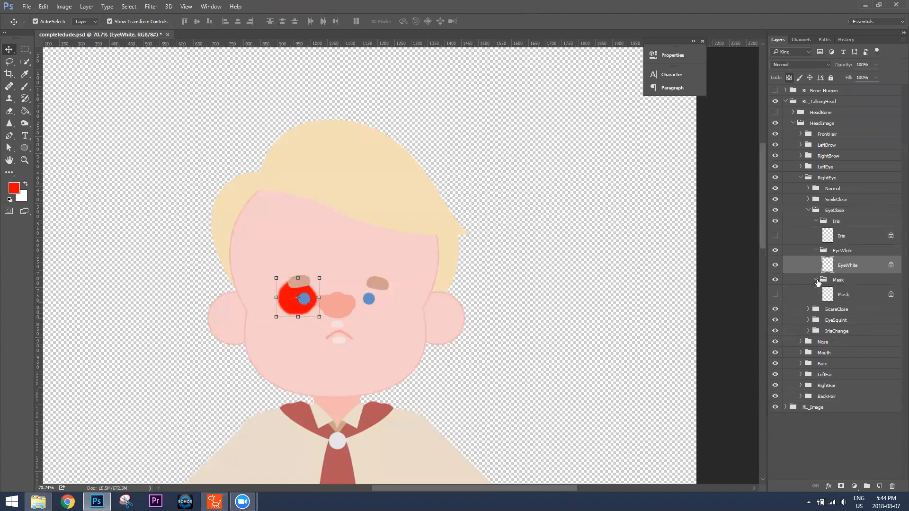
left_click(775, 295)
Sample the face's skin colour and brush it over the red fill on the EyeWhite layer
left_click(28, 86)
key("alt")
left_click(285, 259, "alt")
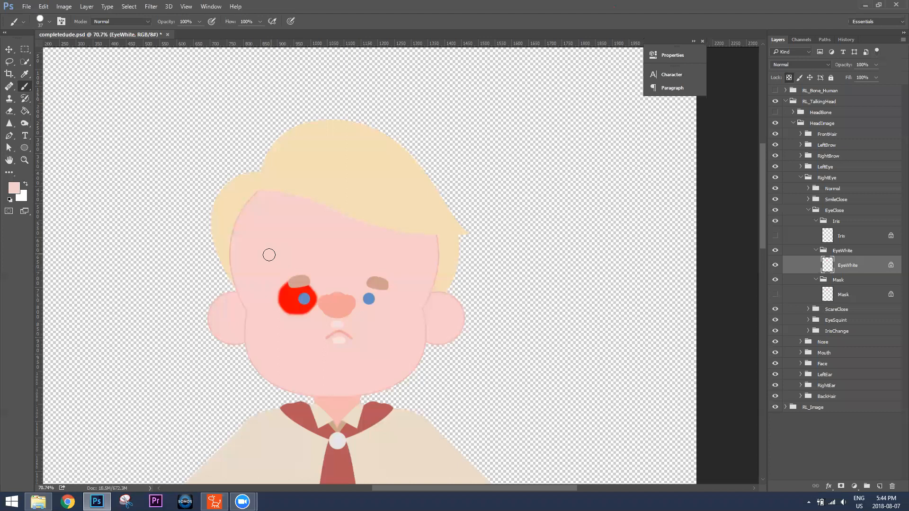
mouse_move(289, 311)
left_mouse_down()
mouse_move(288, 282)
mouse_move(285, 304)
mouse_move(280, 300)
mouse_move(304, 293)
mouse_move(308, 274)
mouse_move(308, 314)
mouse_move(320, 302)
mouse_move(294, 316)
mouse_move(308, 296)
left_mouse_up()
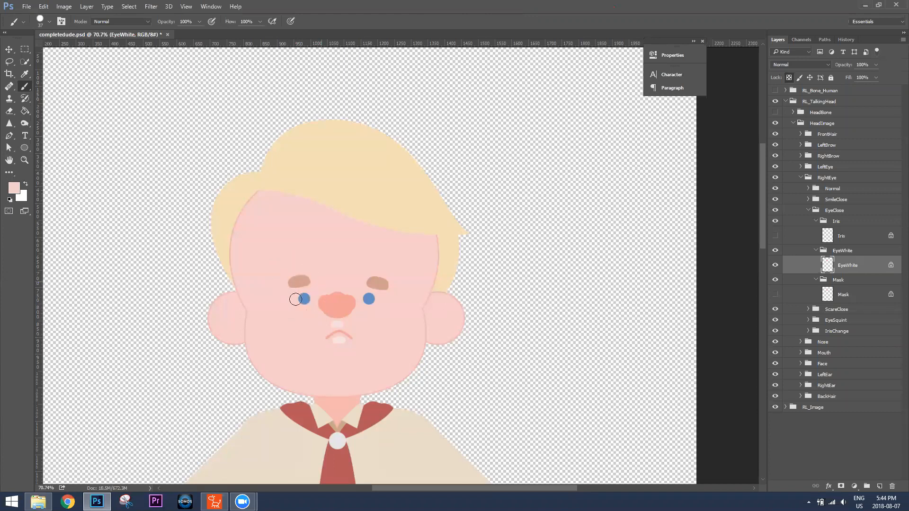
Hide the EyeWhite layer again and save completedude.psd
left_click(775, 265)
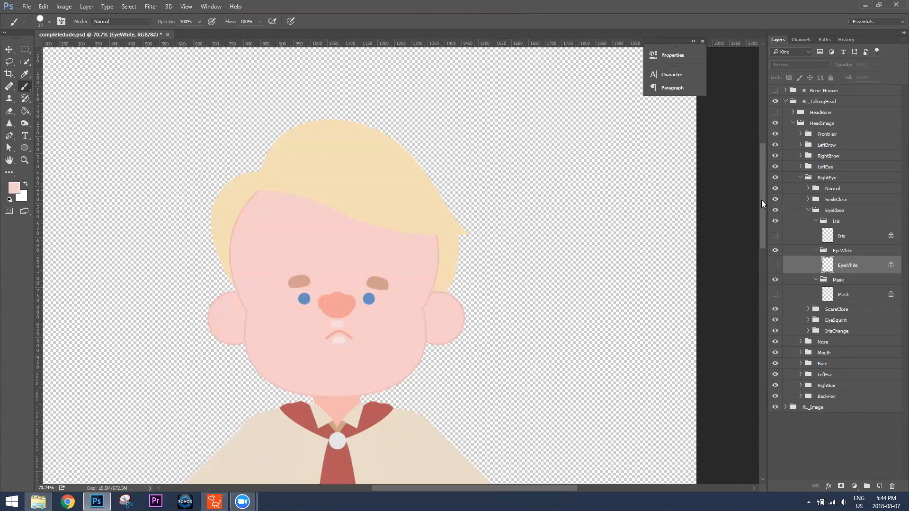
left_click(27, 7)
left_click(37, 99)
Switch to CrazyTalk Animator, preview the right eye's EyeClose sprite, return it to the Normal sprite, and close the Sprite Editor
left_click(215, 501)
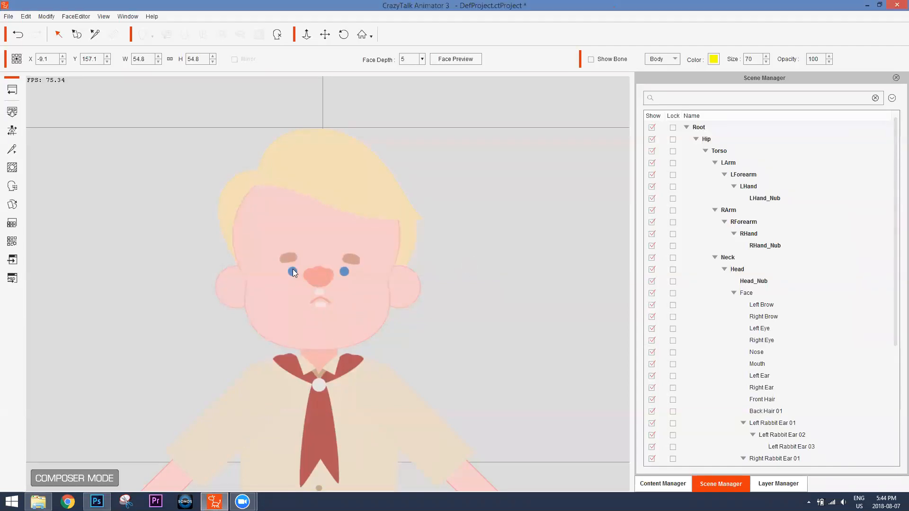
left_click(292, 269)
left_click(12, 204)
left_click(654, 209)
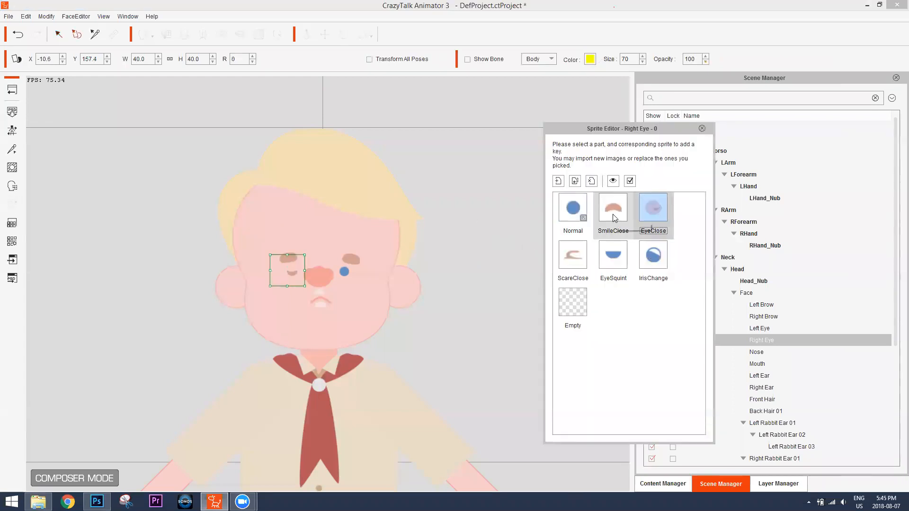
left_click(619, 260)
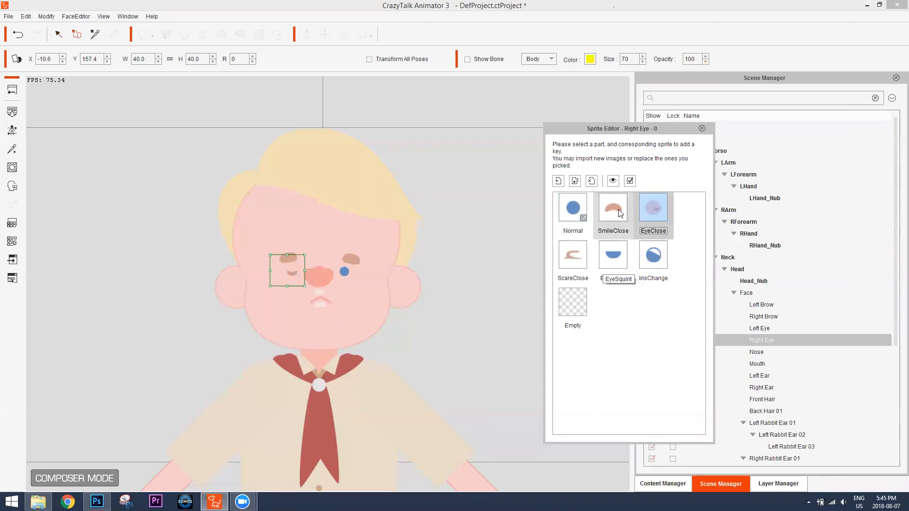
left_click(580, 217)
left_click(703, 128)
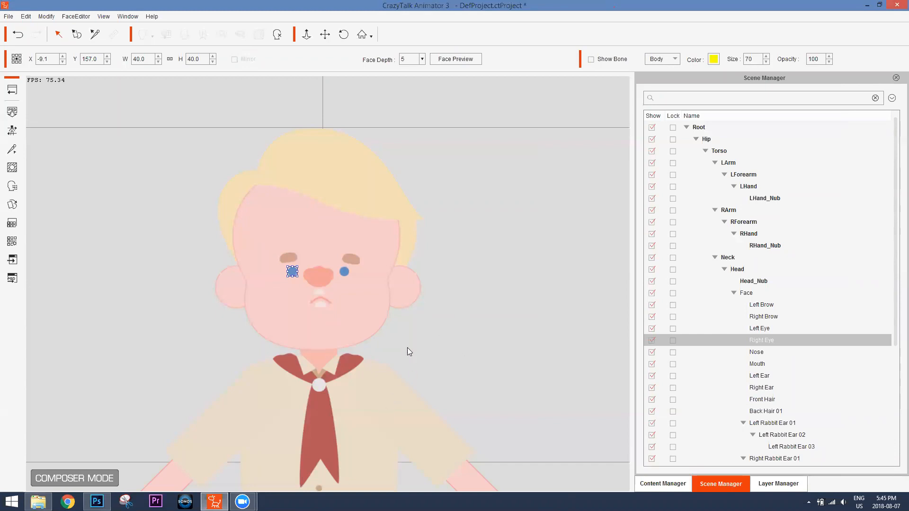
left_click(431, 328)
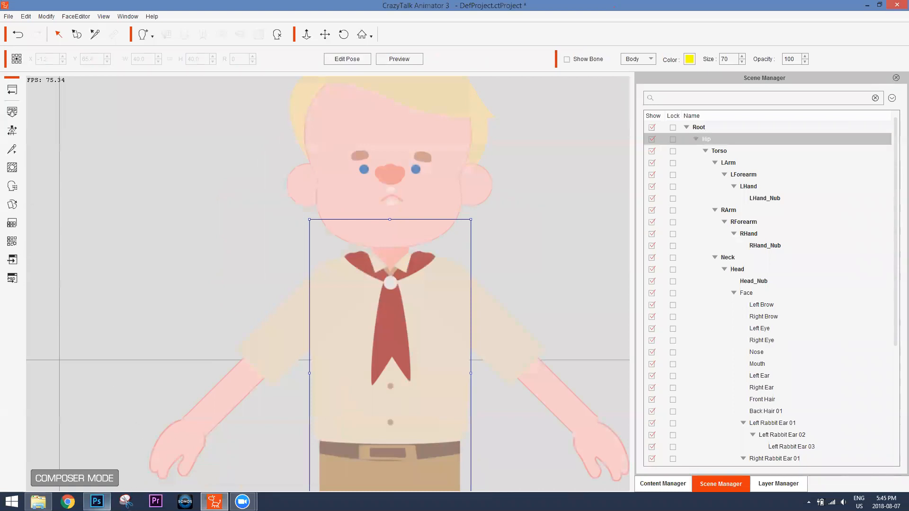
Switch to Photoshop, collapse HeadImage, and select the Hip layer inside the Hip group of RL_Image
left_click(97, 502)
scroll(536, 315, "down", 4)
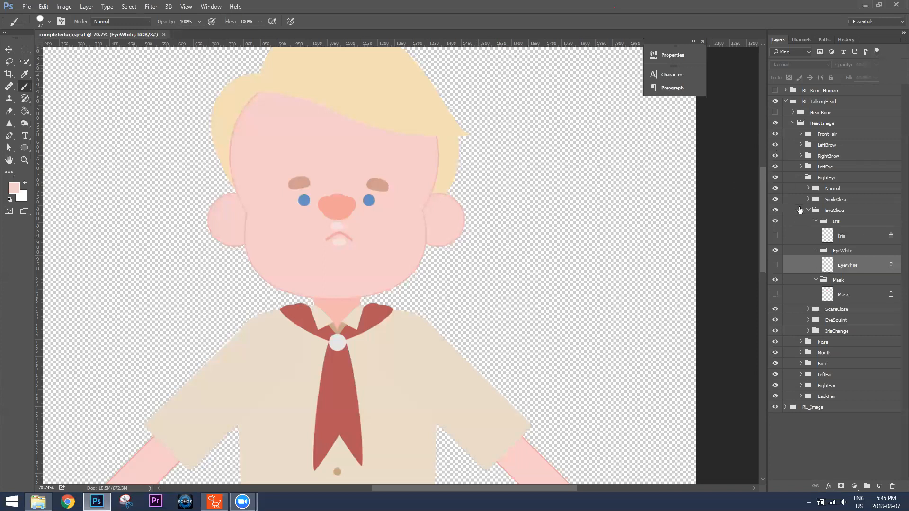
left_click(794, 123)
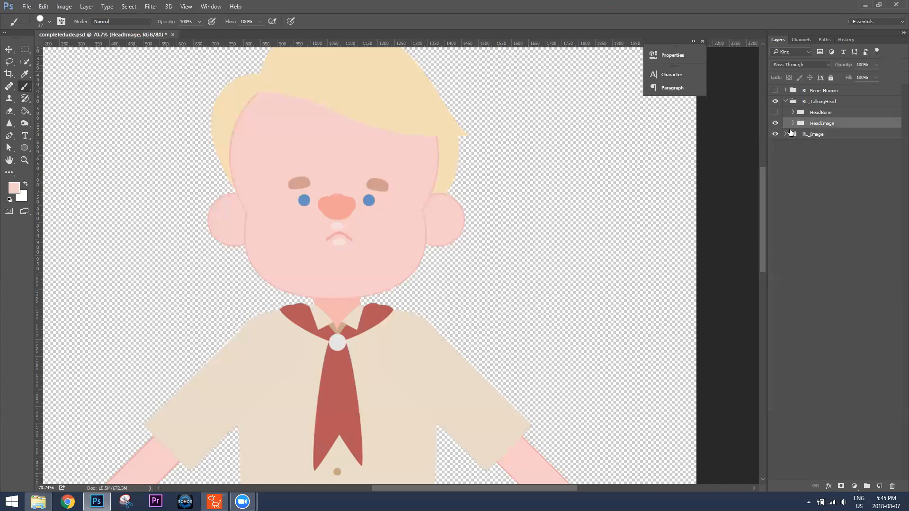
left_click(786, 134)
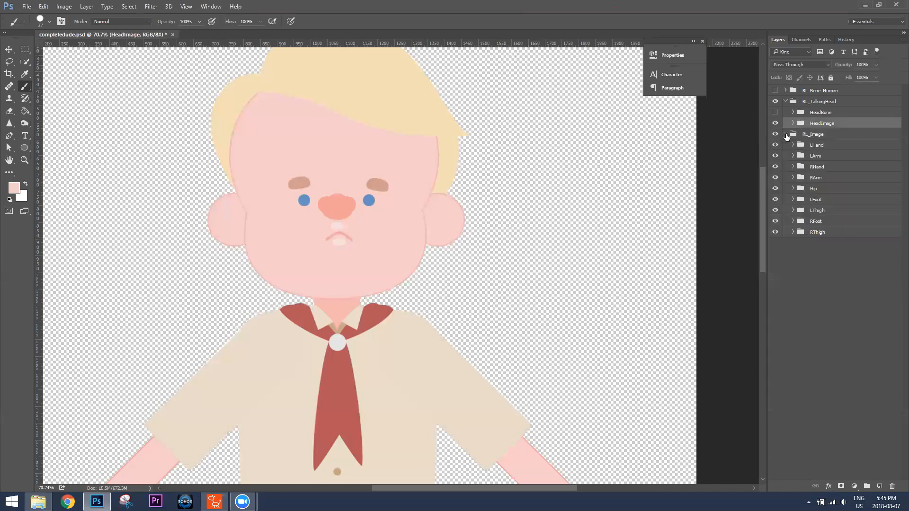
left_click(792, 189)
left_click(819, 203)
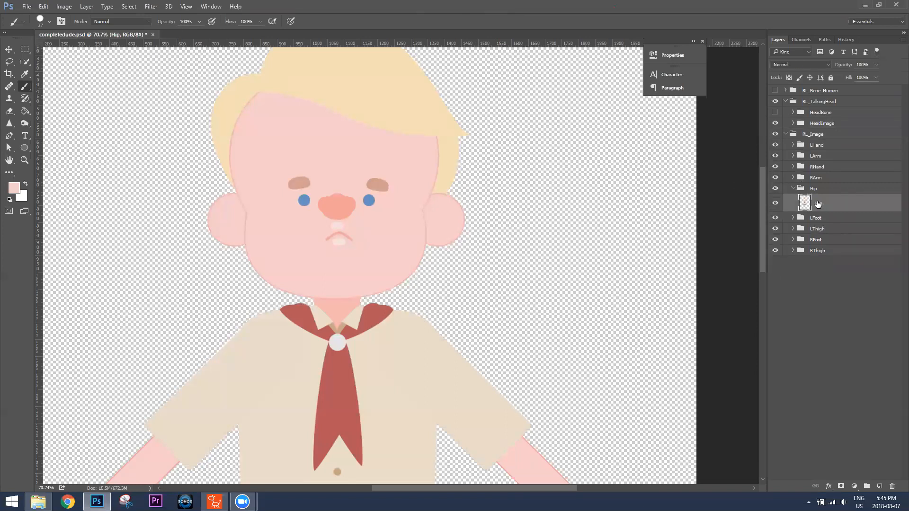
Start opening an image file and browse to the Tattoos folder within Production Resources on the Data (D:) drive
left_click(27, 6)
left_click(33, 23)
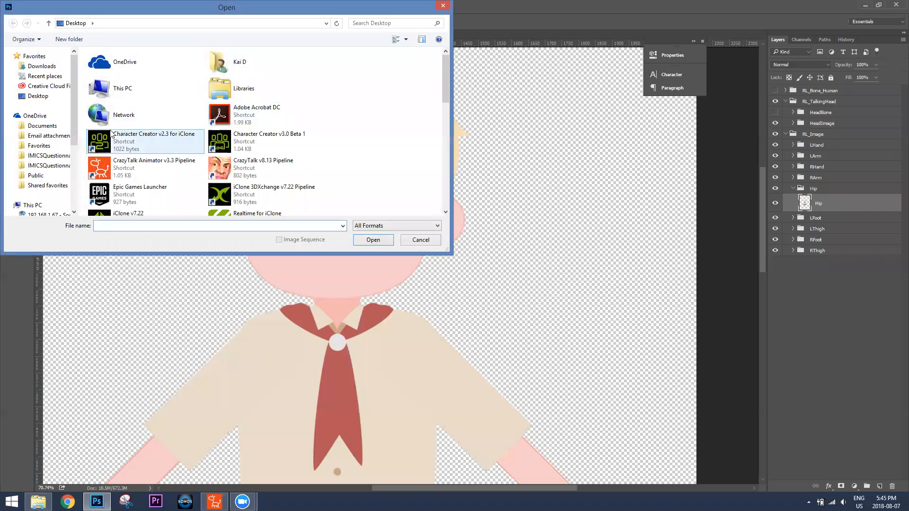
left_click_drag(75, 121, 71, 177)
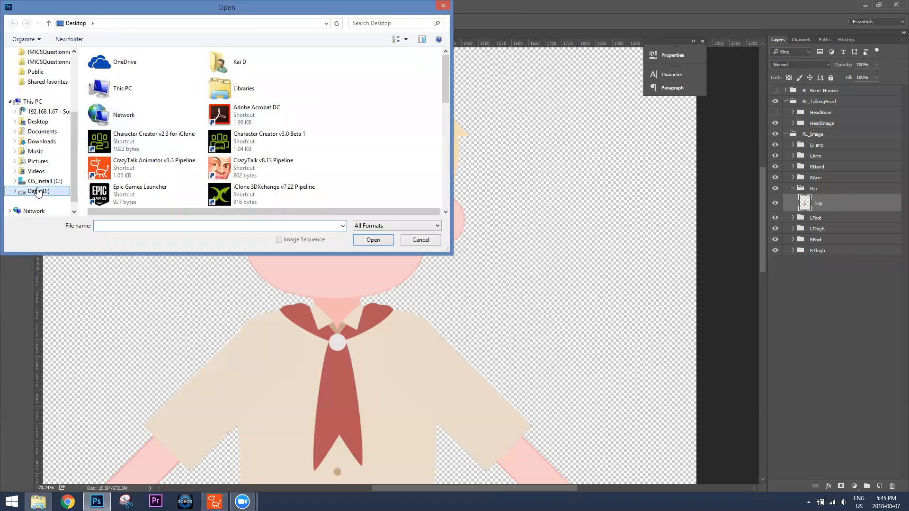
left_click(38, 192)
scroll(140, 163, "down", 5)
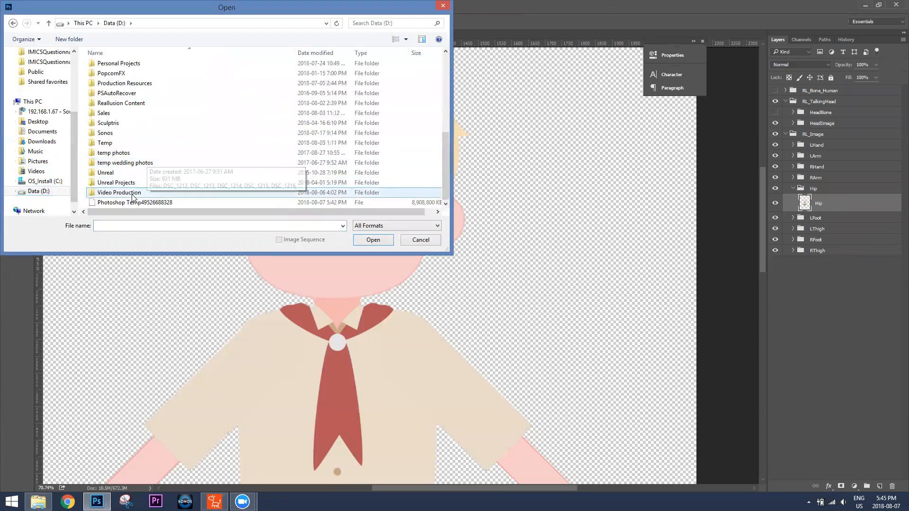
double_click(135, 84)
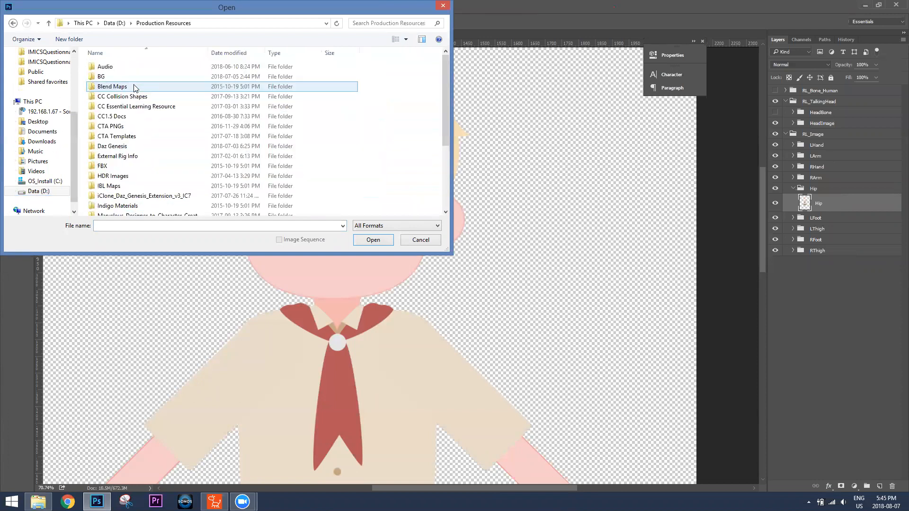
scroll(139, 161, "down", 4)
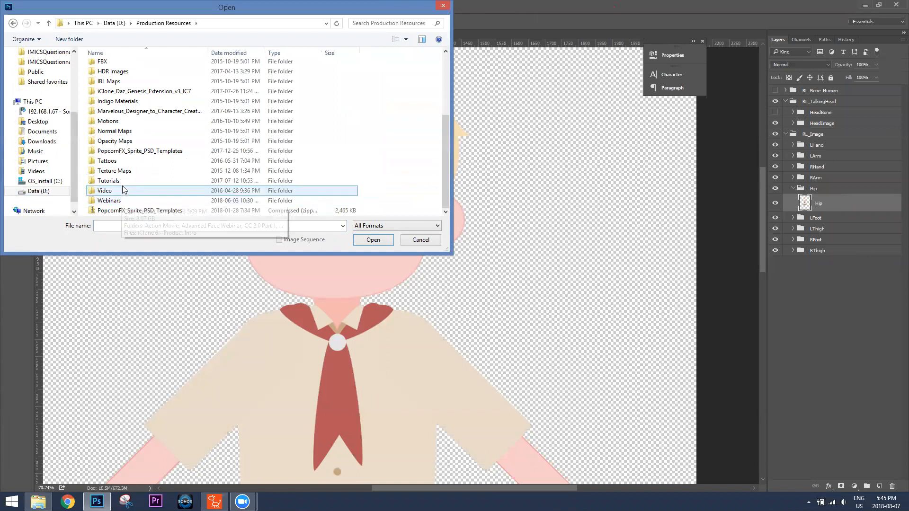
scroll(123, 190, "up", 4)
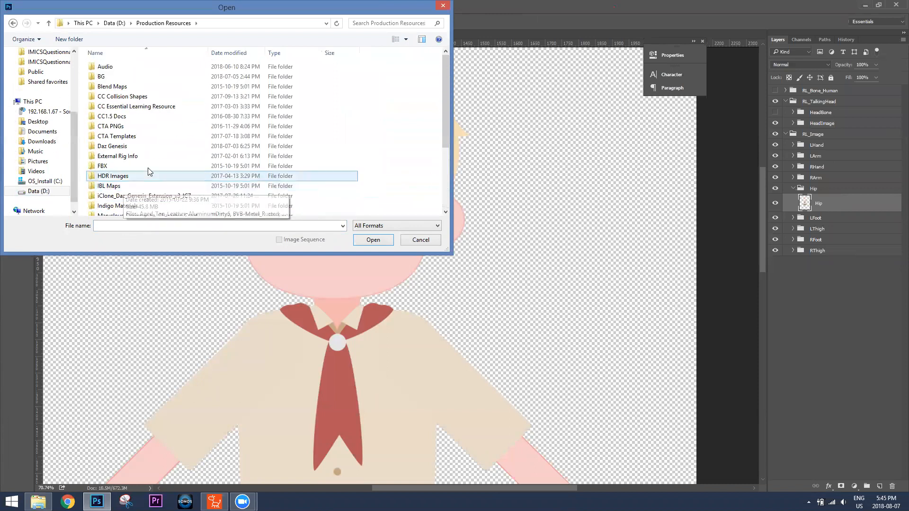
scroll(142, 170, "down", 3)
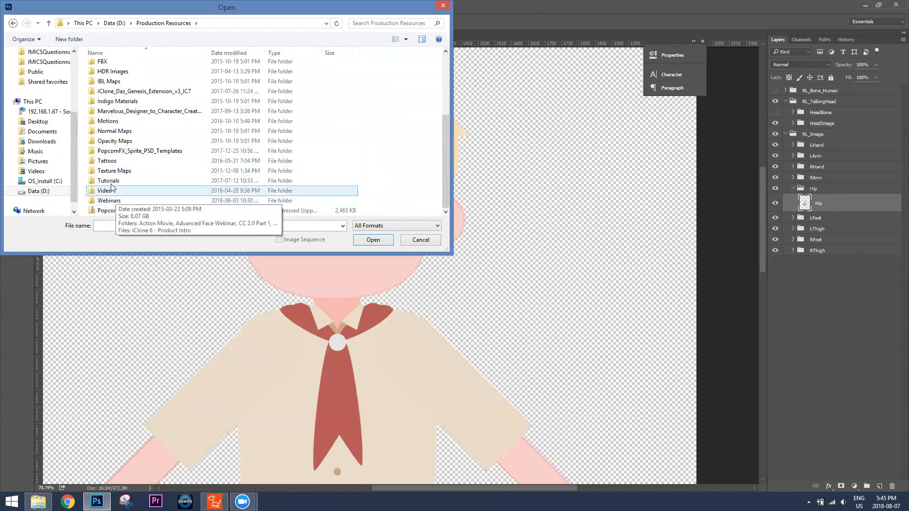
double_click(283, 161)
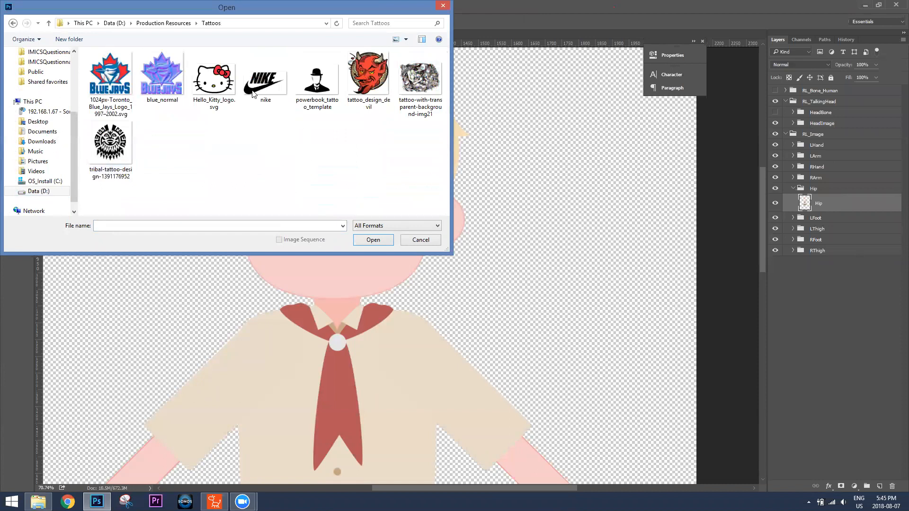
Open the 1024px-Toronto_Blue_Jays_Logo_1997-2002.svg image from the Tattoos folder
left_click(219, 82)
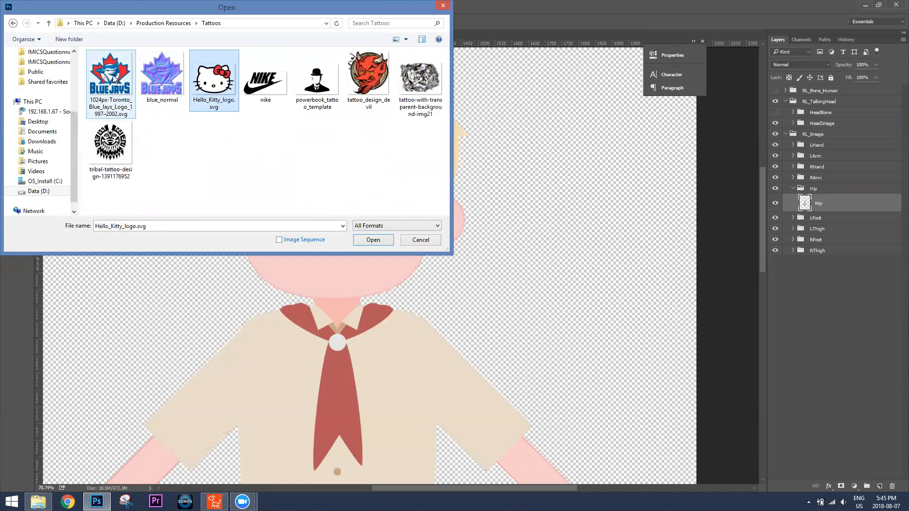
left_click(113, 75)
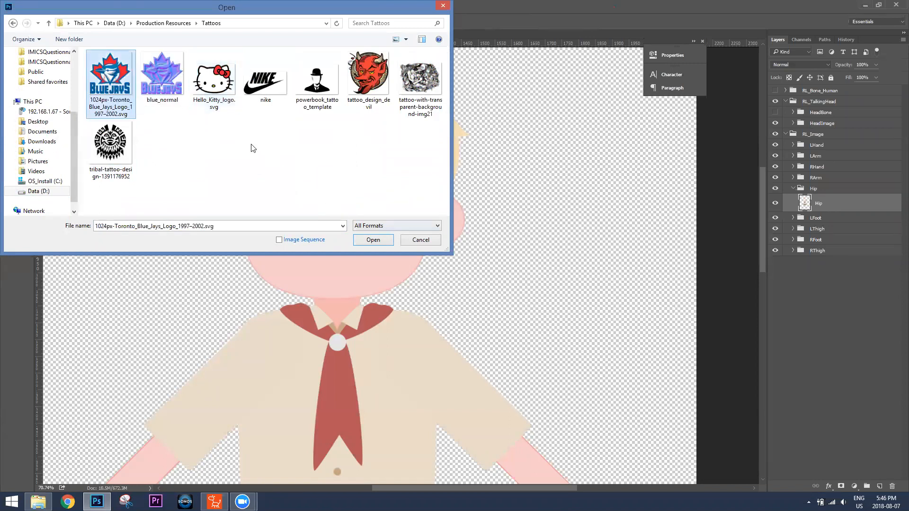
left_click(220, 97)
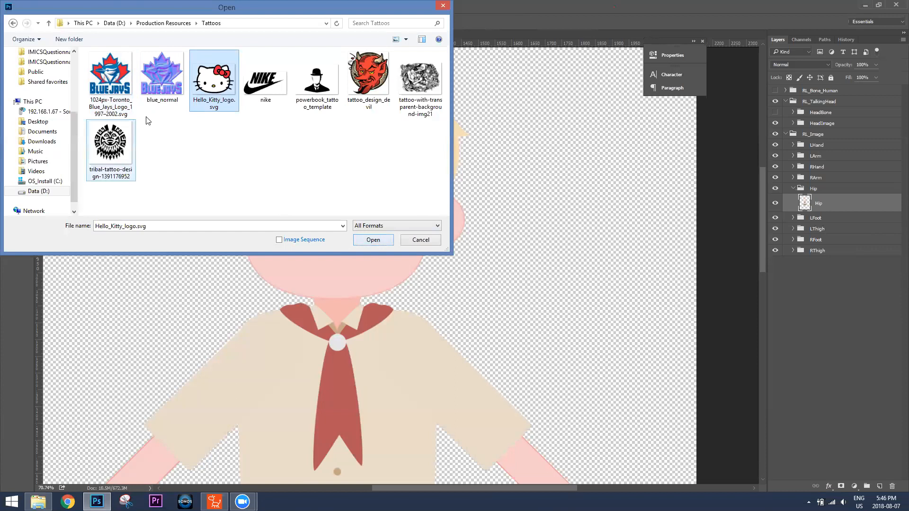
left_click(118, 94)
left_click(383, 240)
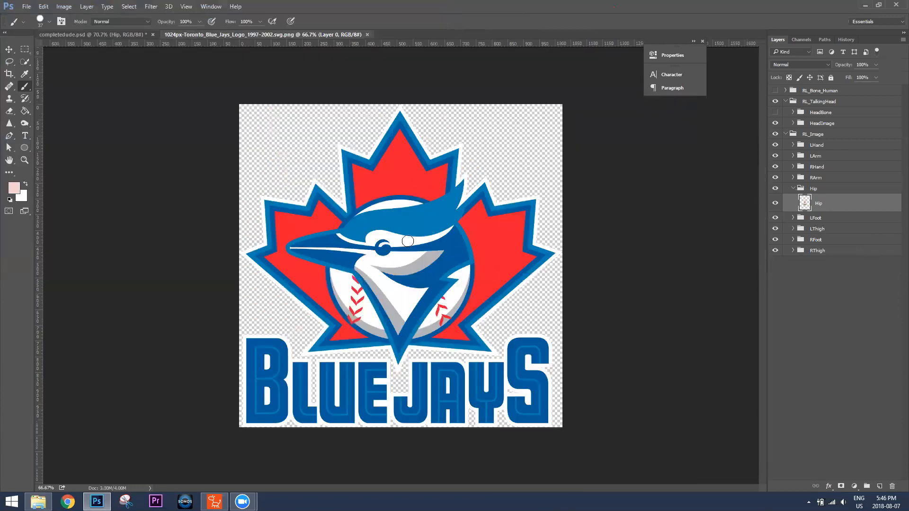
Copy the entire Blue Jays logo and paste it into completedude.psd above the Hip layer
key("ctrl+a")
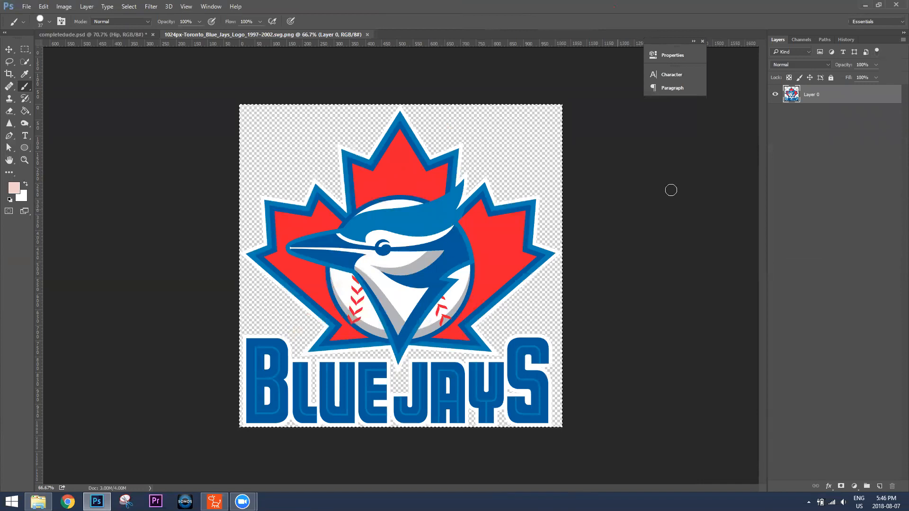
left_click(116, 34)
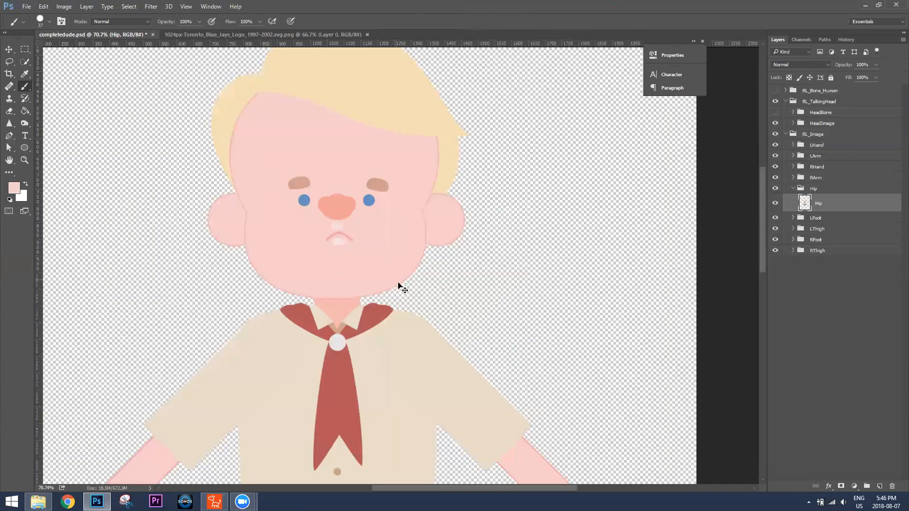
key("ctrl+v")
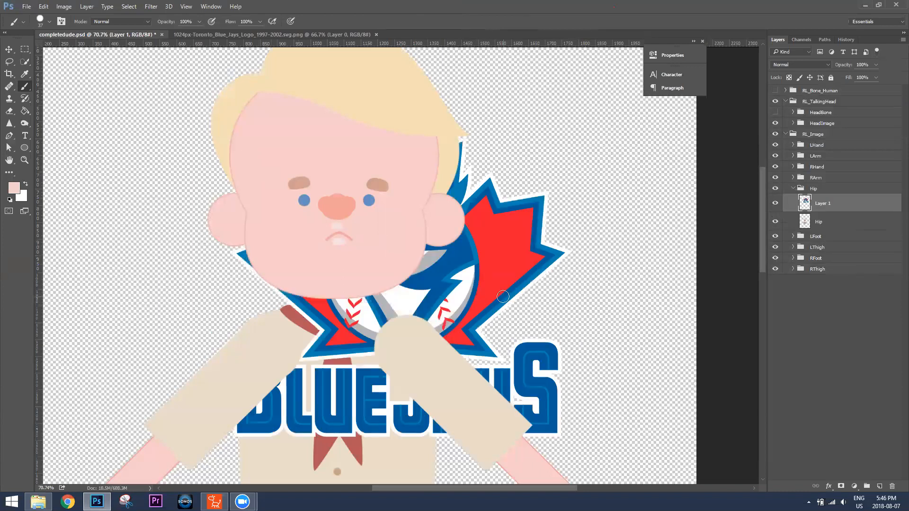
Scale the pasted Blue Jays logo down to badge size and place it on the shirt's chest beside the red tie
key("ctrl+t")
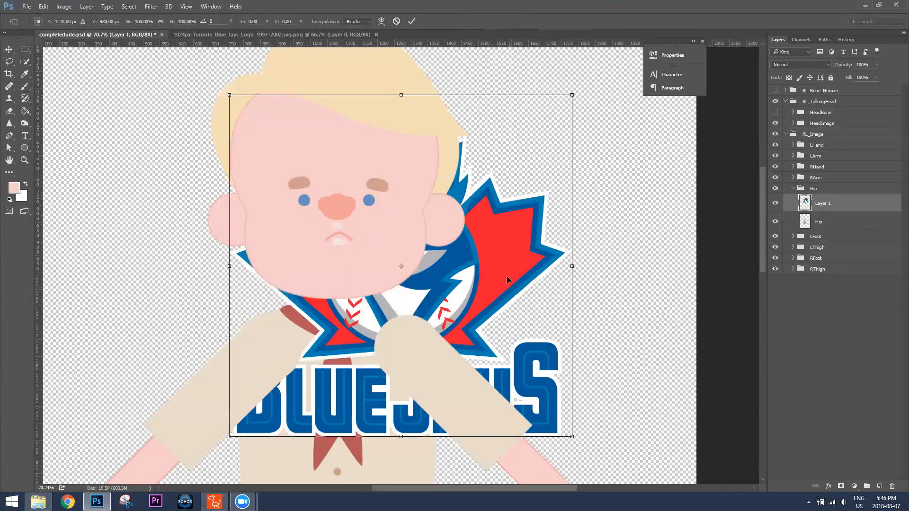
scroll(582, 196, "down", 2)
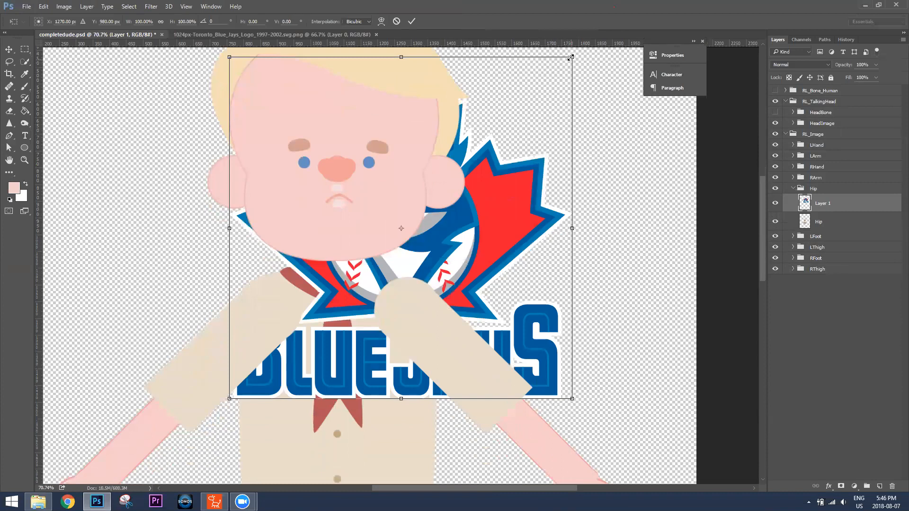
left_click_drag(561, 66, 399, 387)
key("b")
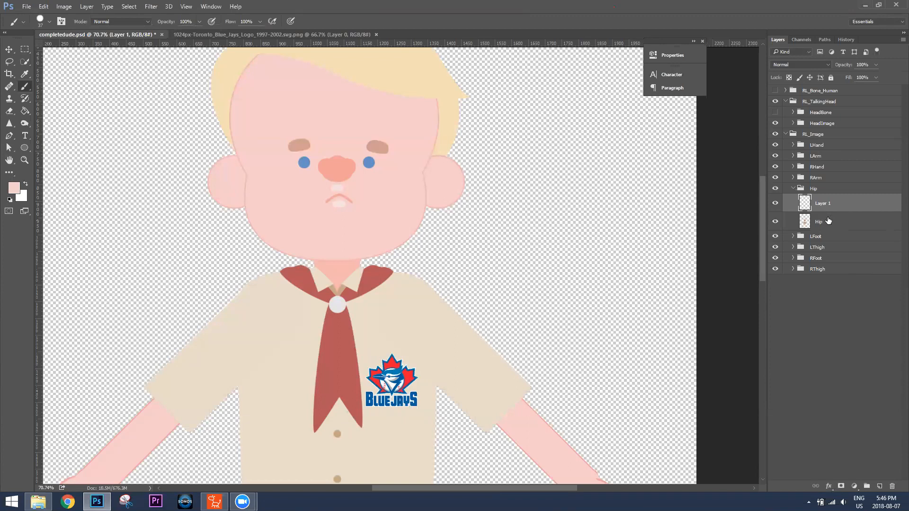
Merge the logo layer with the Hip layer and rename the merged layer Hip
left_click(822, 224, "shift")
right_click(826, 203)
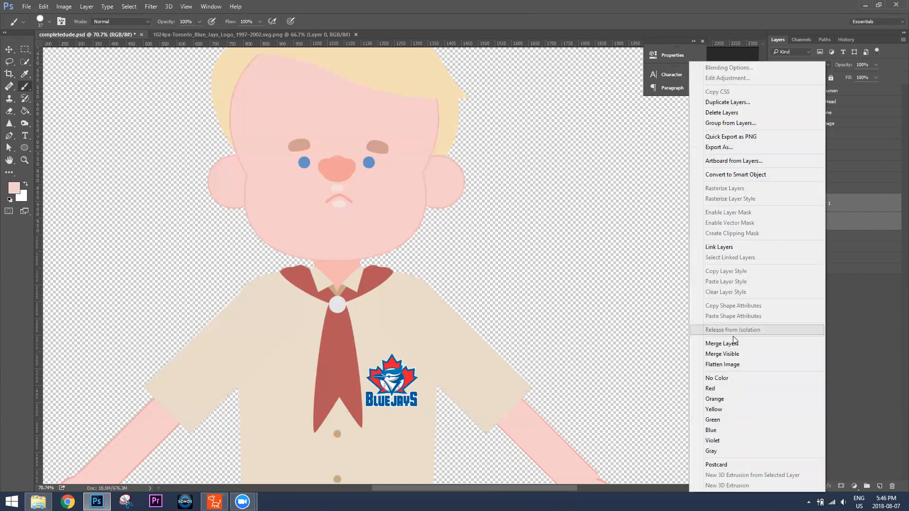
left_click(735, 345)
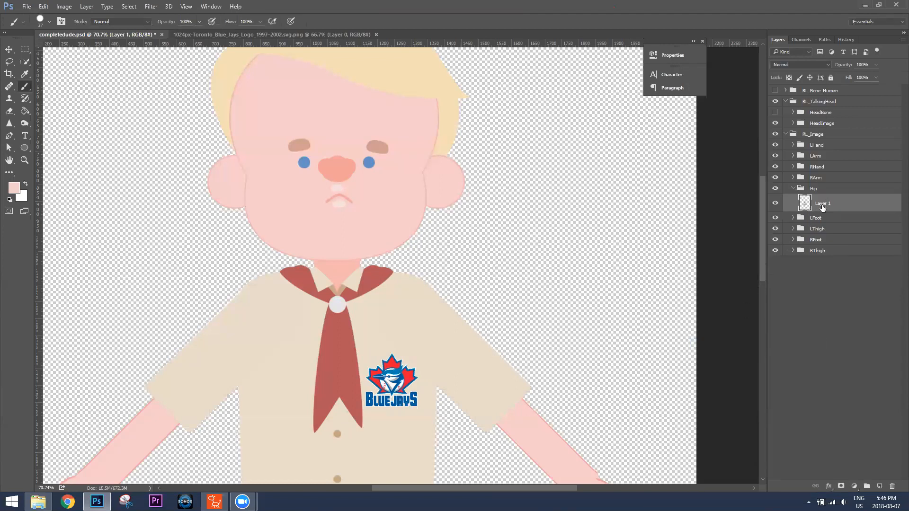
double_click(822, 203)
type("Hip")
key("Return")
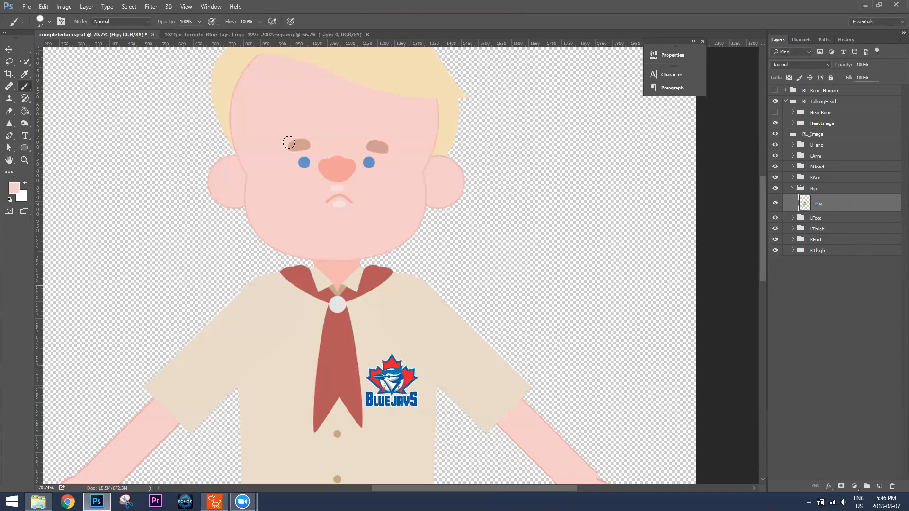
Save completedude.psd and switch to CrazyTalk Animator to reload the character with the decorated Hip sprite
left_click(27, 6)
left_click(47, 103)
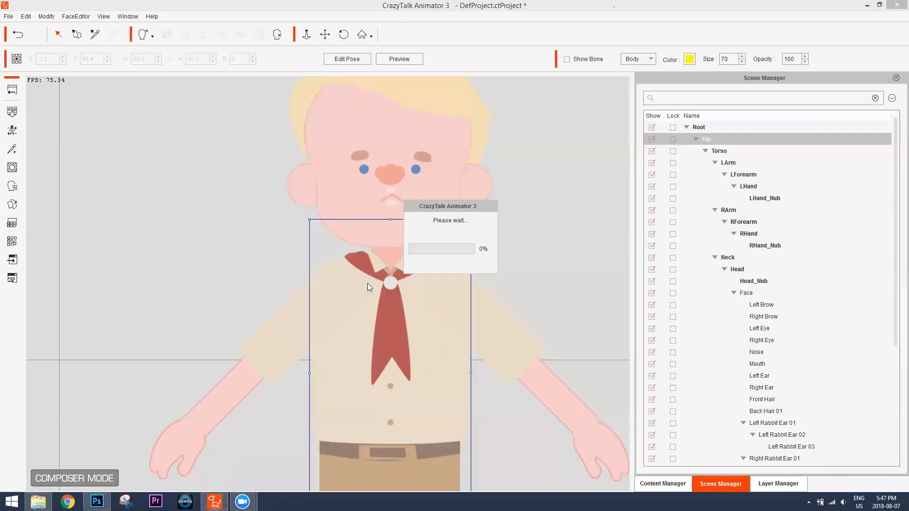
left_click(370, 295)
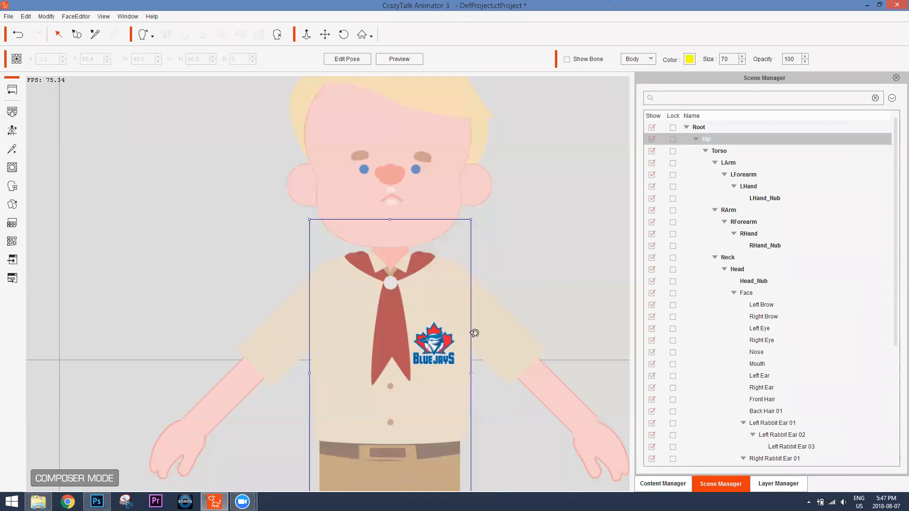
scroll(463, 247, "down", 3)
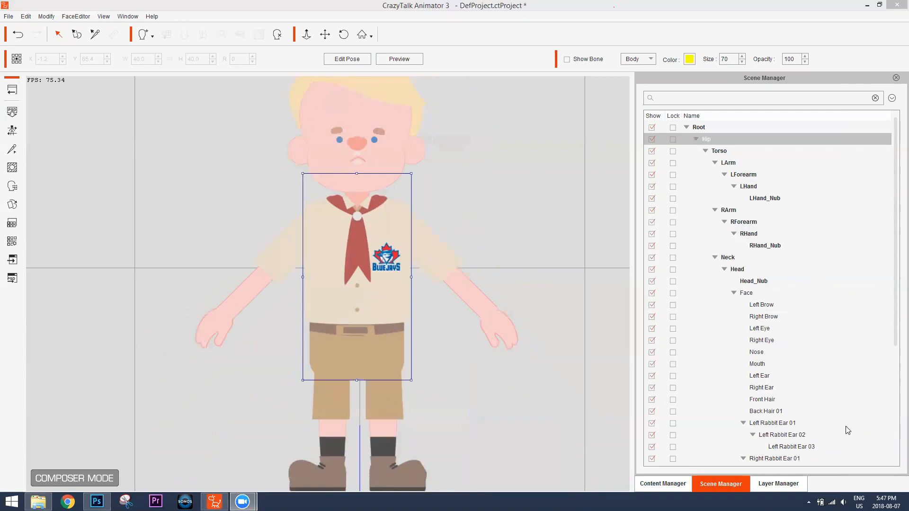
Move RHand_Layer below RArm_Layer in the character's layer order
left_click(786, 485)
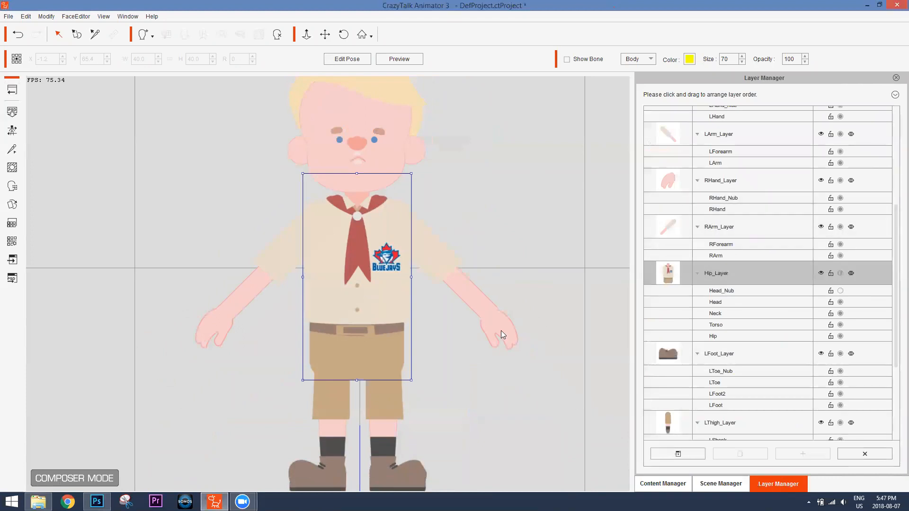
left_click(731, 186)
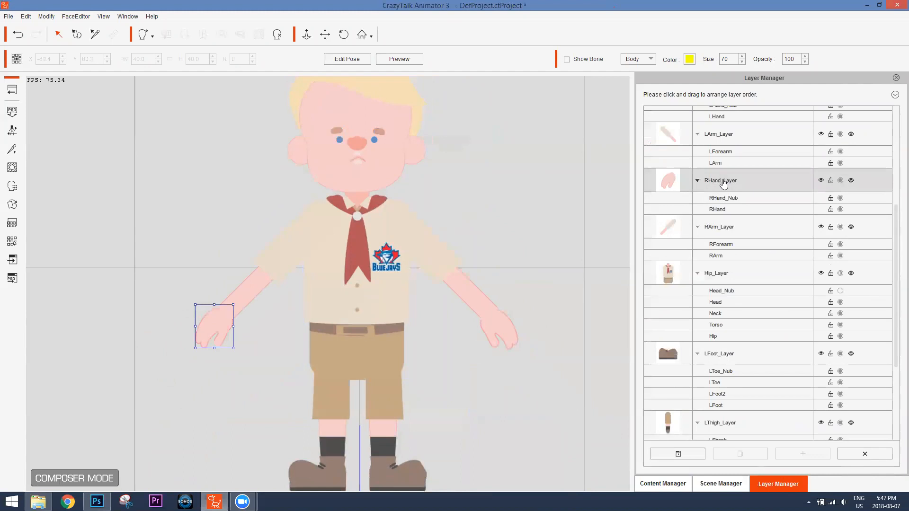
left_click_drag(723, 183, 724, 238)
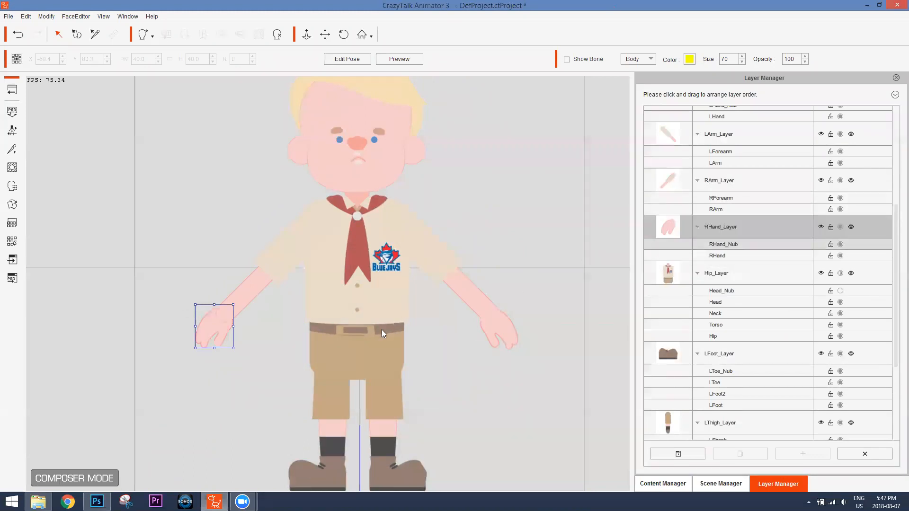
Examine the right wrist joint and move RHand_Layer back above RArm_Layer
scroll(215, 332, "up", 5)
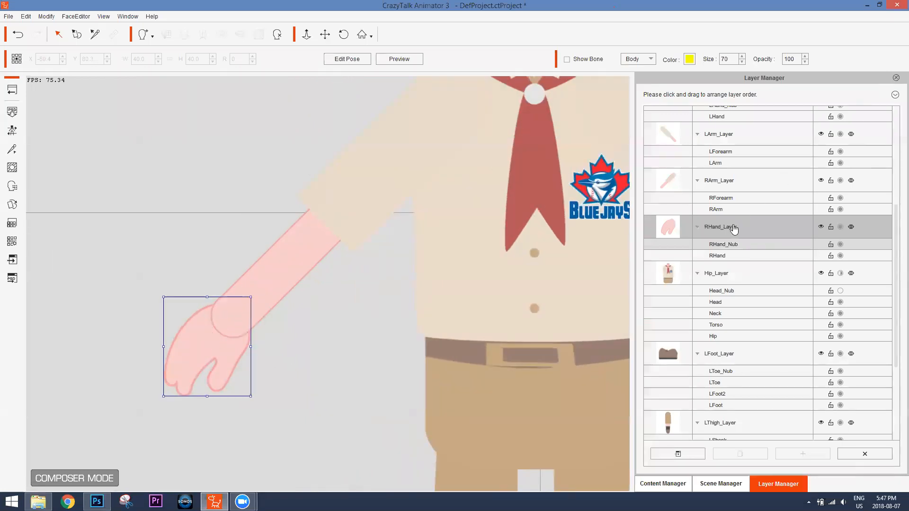
left_click(729, 245)
left_click(733, 233)
left_click_drag(720, 218, 721, 173)
left_click_drag(721, 228, 708, 175)
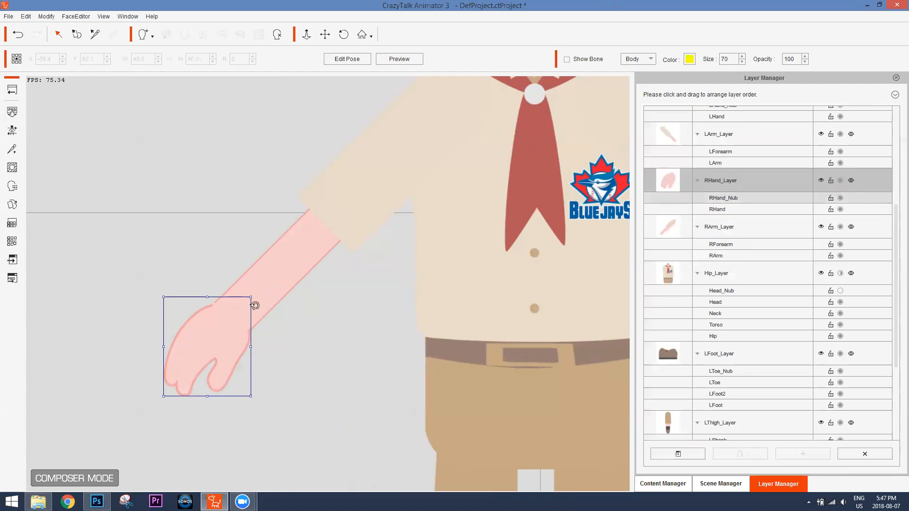
Return from Composer Mode to Stage Mode, select the complete dude actor and frame its face
left_click_drag(471, 217, 378, 314)
scroll(443, 297, "down", 4)
left_click_drag(481, 226, 455, 288)
left_click_drag(454, 221, 429, 301)
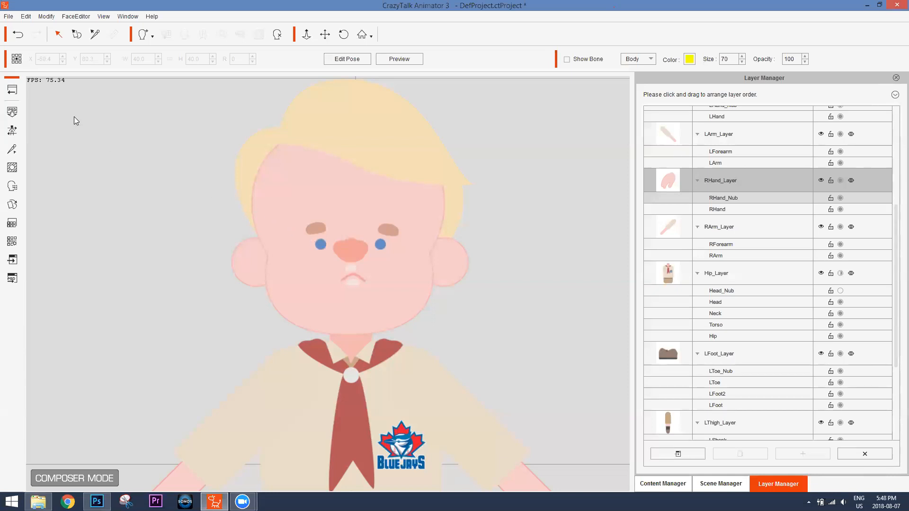
left_click(10, 89)
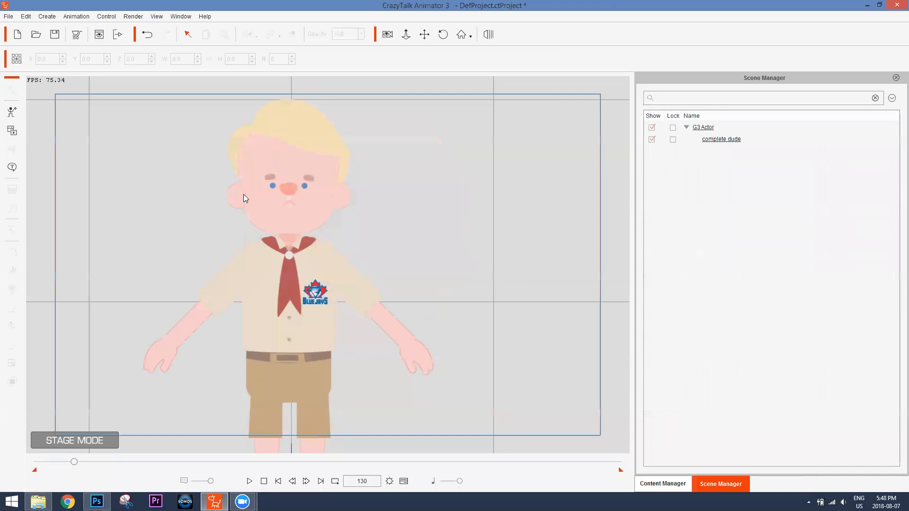
left_click(325, 269)
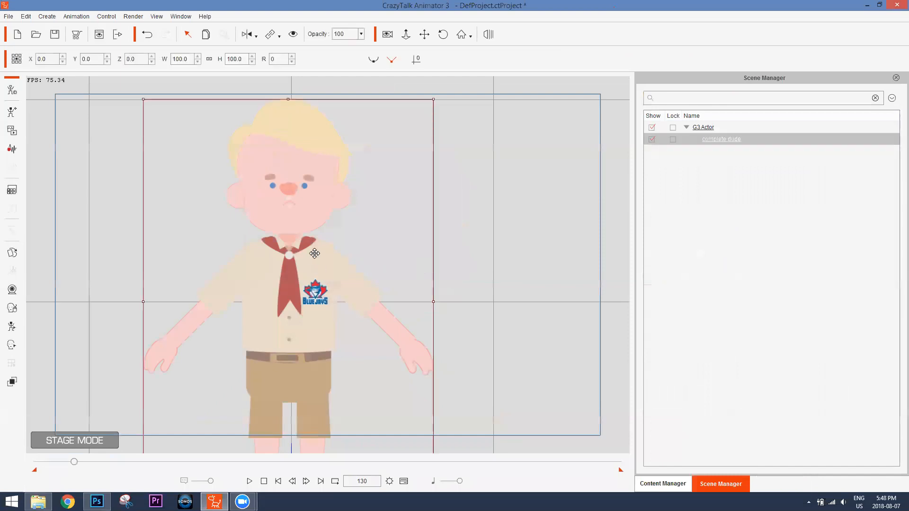
left_click_drag(314, 289, 332, 334)
scroll(331, 334, "up", 5)
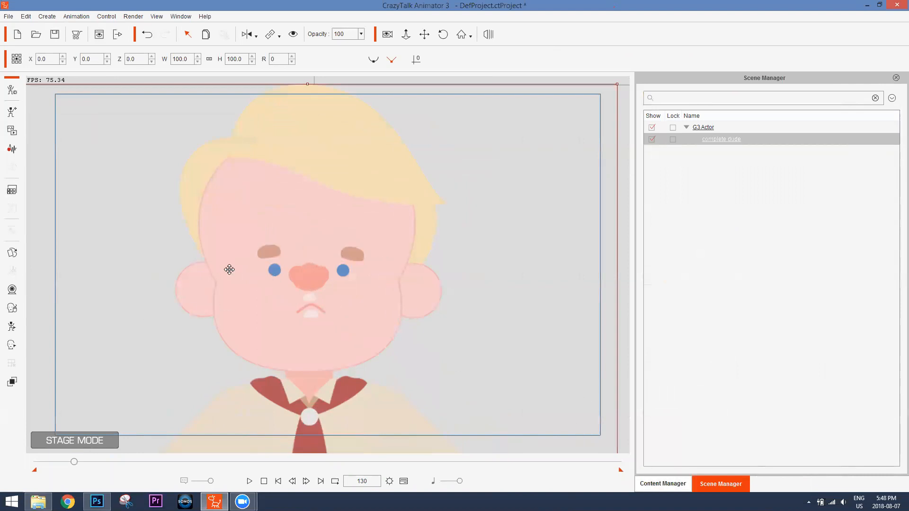
Try to record a voice script for the actor with the microphone at 44100 Hz and 16 Bit
left_click(13, 151)
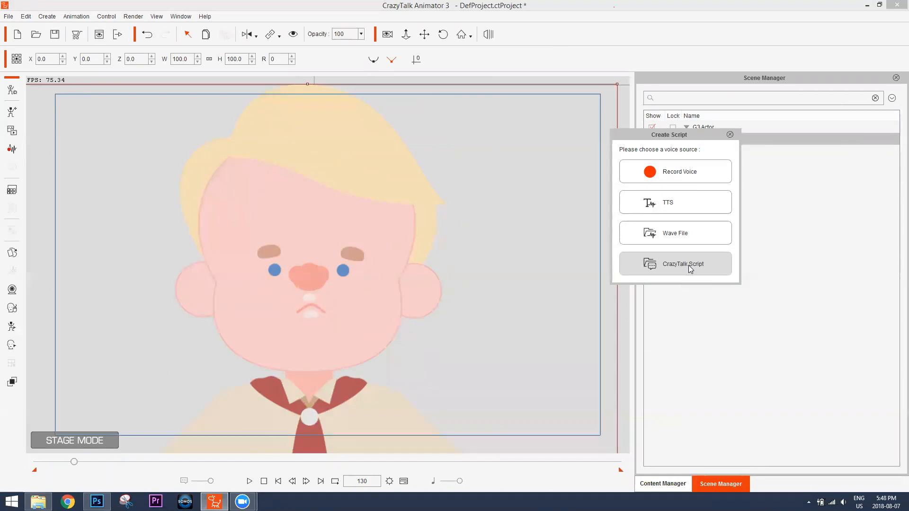
left_click(679, 172)
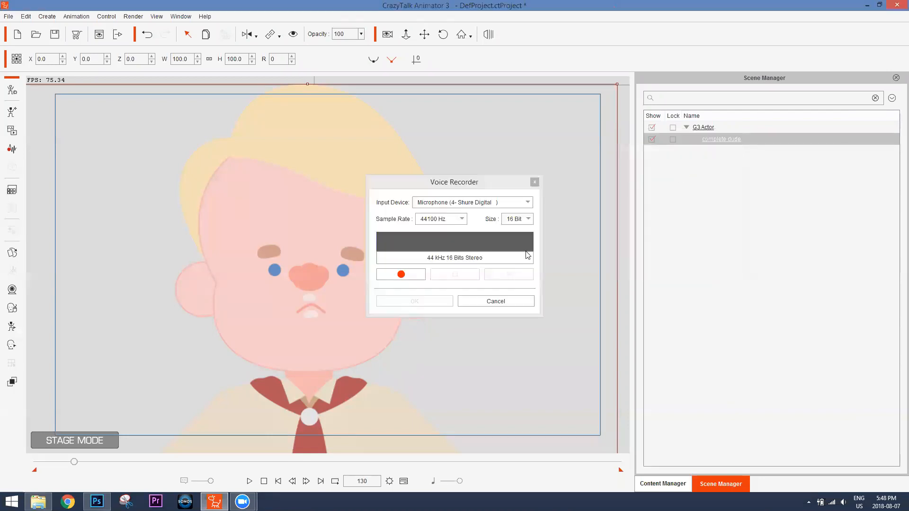
left_click(402, 274)
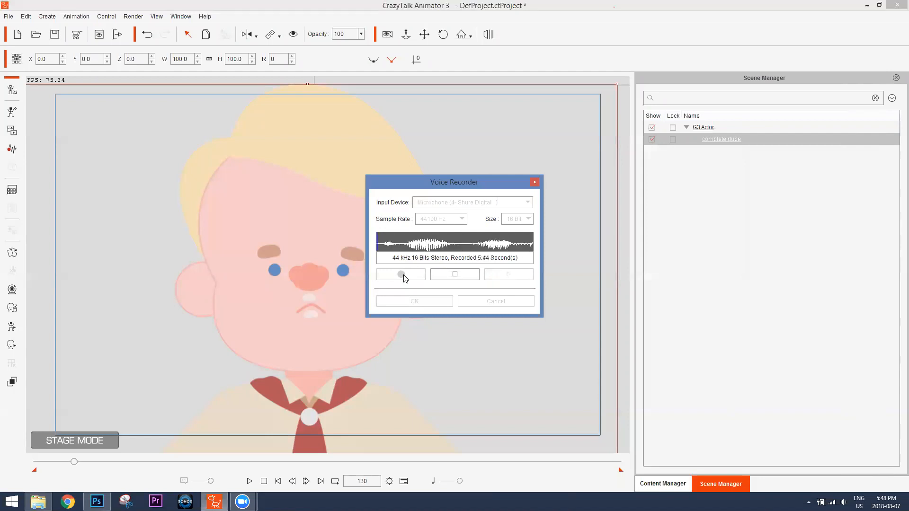
left_click(461, 277)
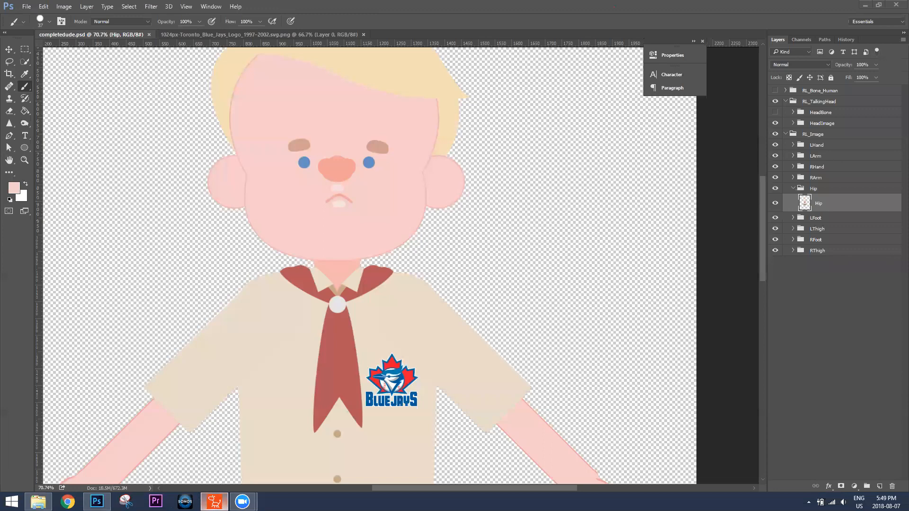
left_click(215, 501)
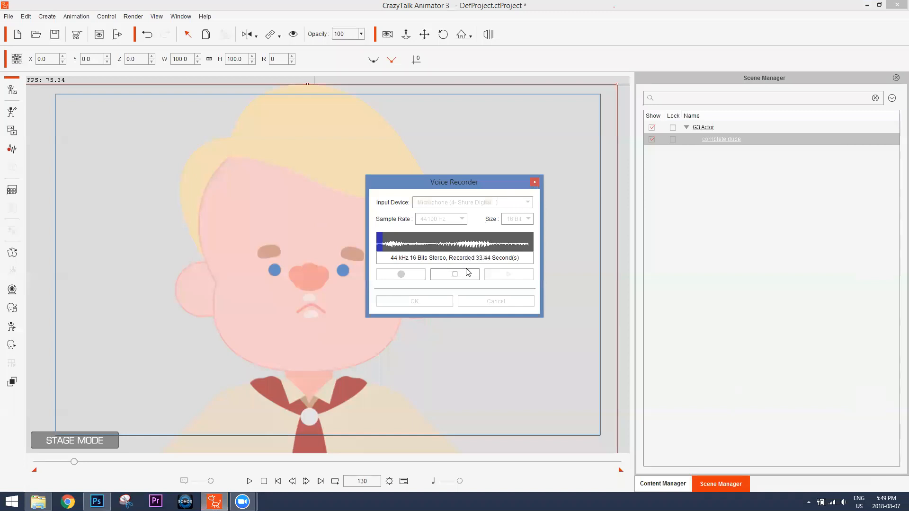
left_click(456, 275)
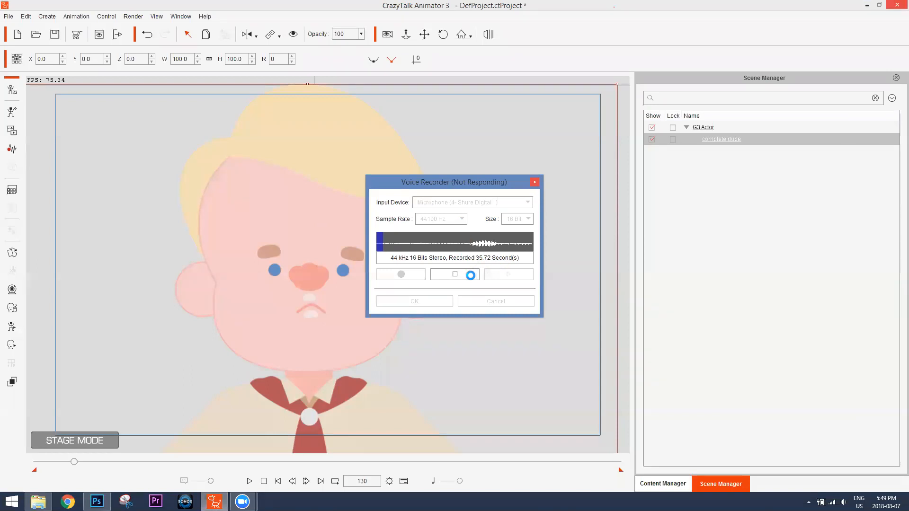
Force the unresponsive CrazyTalk Animator to close and restart it with an empty project
left_click(535, 183)
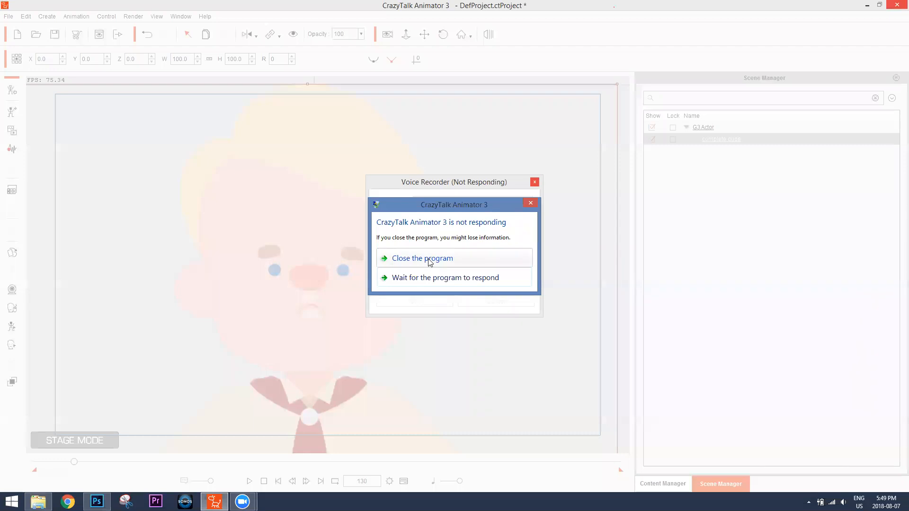
left_click(429, 260)
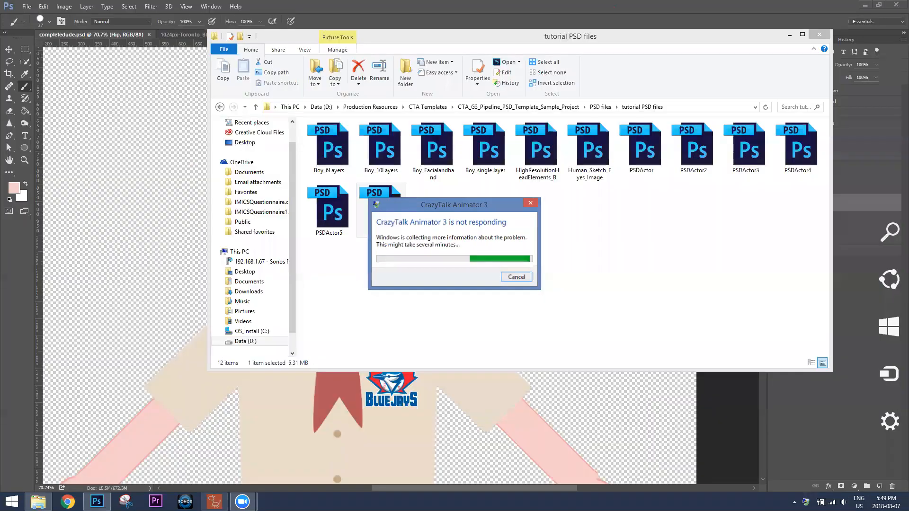
left_click(907, 510)
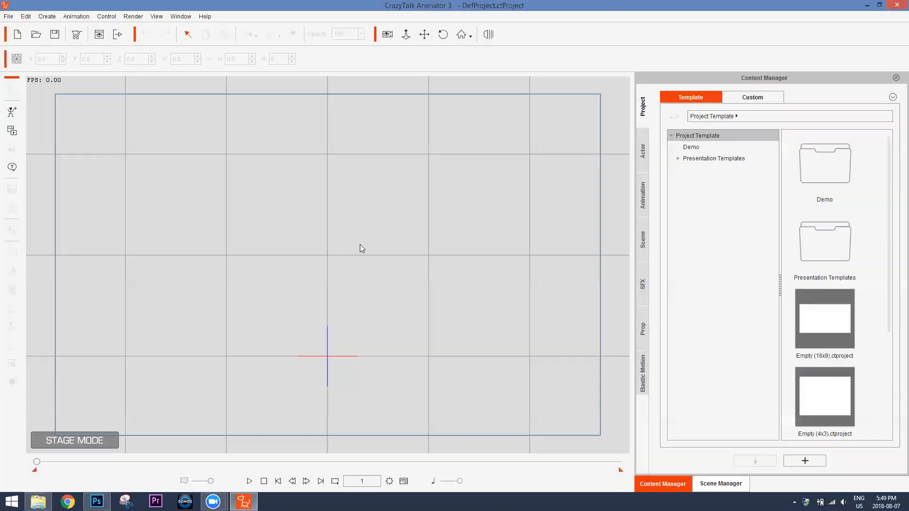
Import the complete dude PSD from the Desktop as a character, return to the stage and select the actor
left_click(424, 303)
left_click(12, 112)
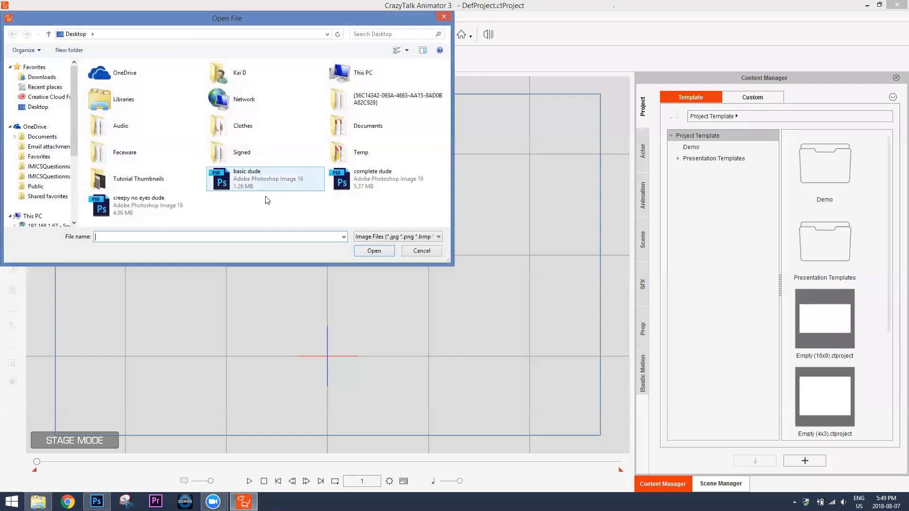
double_click(376, 182)
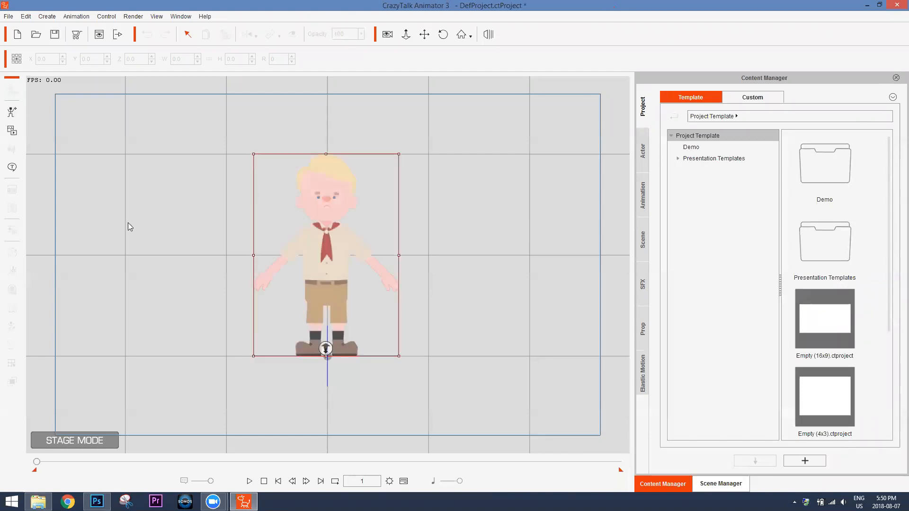
double_click(326, 247)
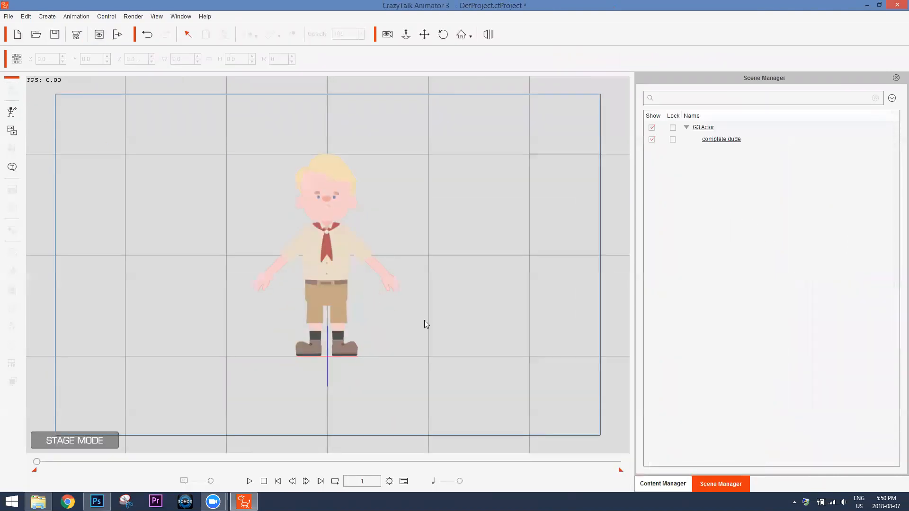
left_click(319, 236)
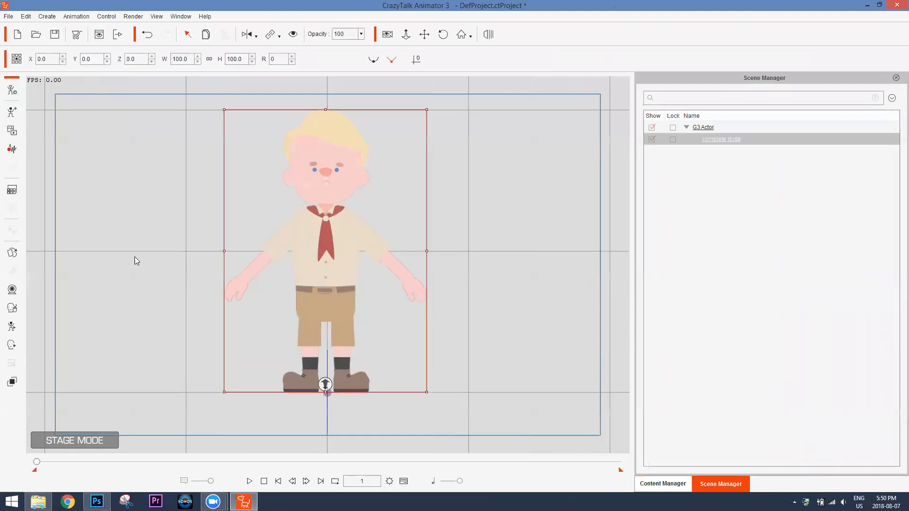
Create a text-to-speech voice script for the actor reading "Hey everyone my name is complete guy and I feel really complete"
left_click(12, 148)
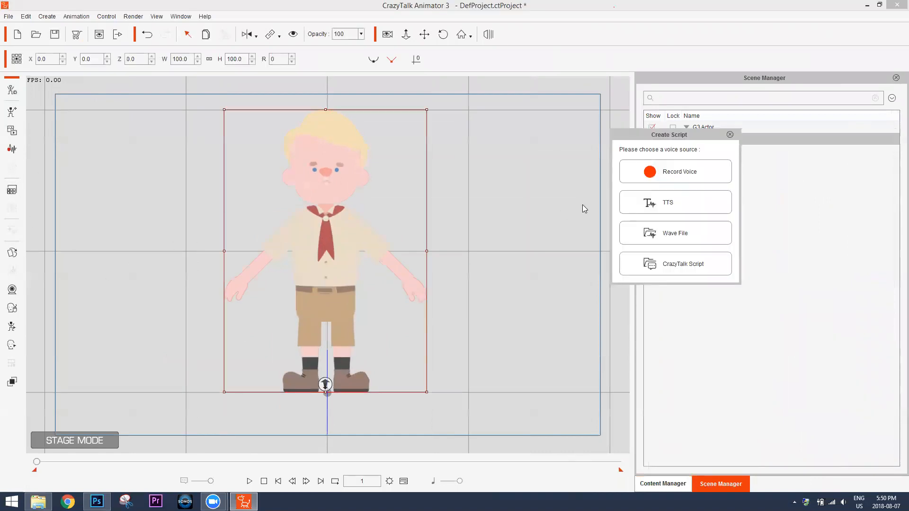
left_click(667, 204)
type("Hey")
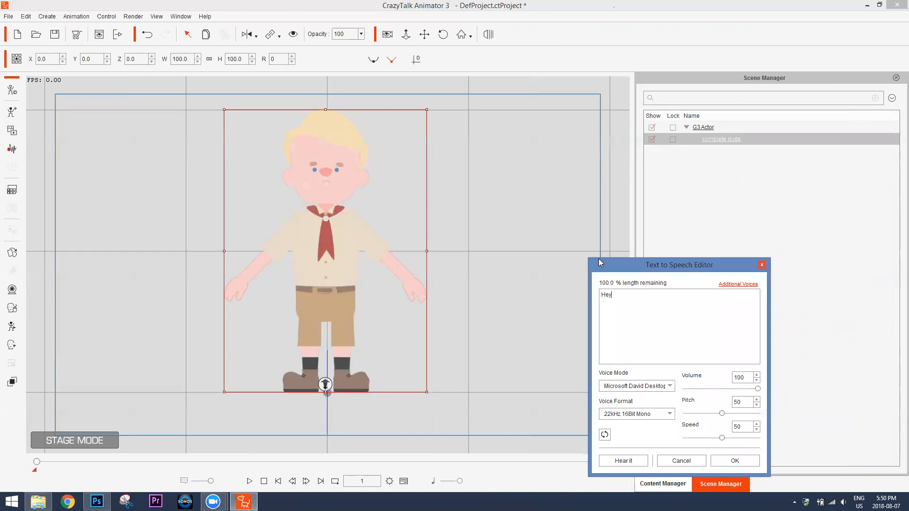
type(" everyone my name is complete gu")
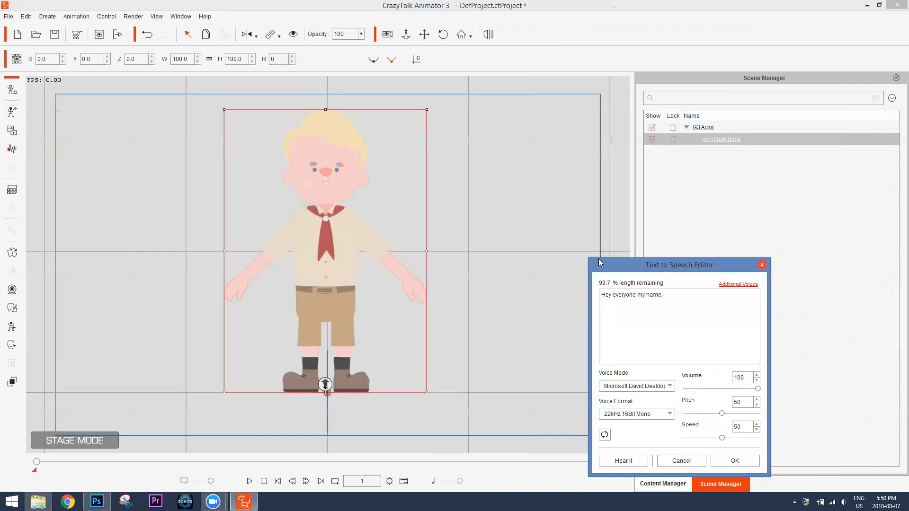
type("y and I feel.really complete")
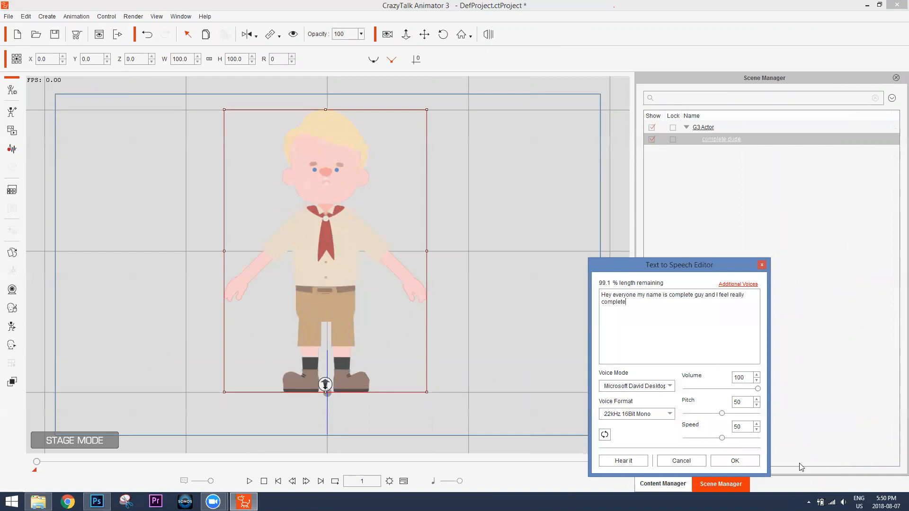
left_click(743, 461)
Play the speech animation, frame the actor's face up close, and replay it from the first frame to check the lip sync
key("space")
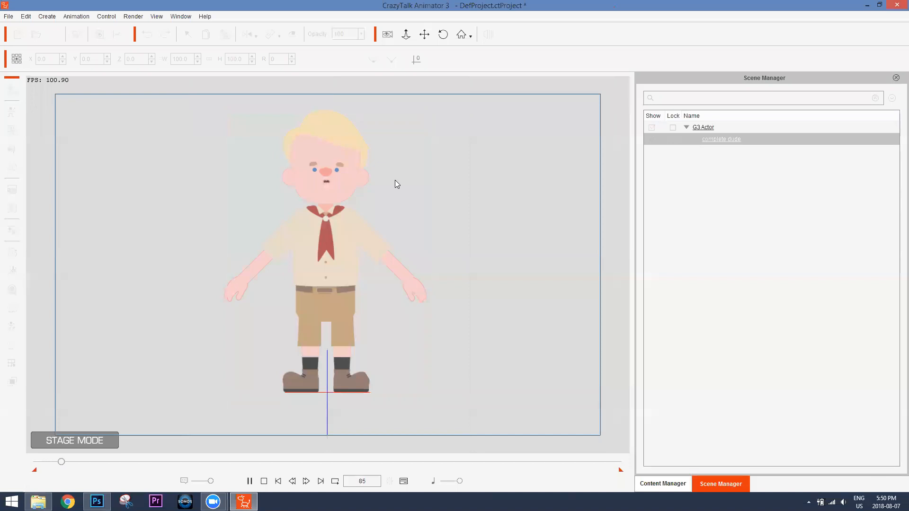
left_click(254, 481)
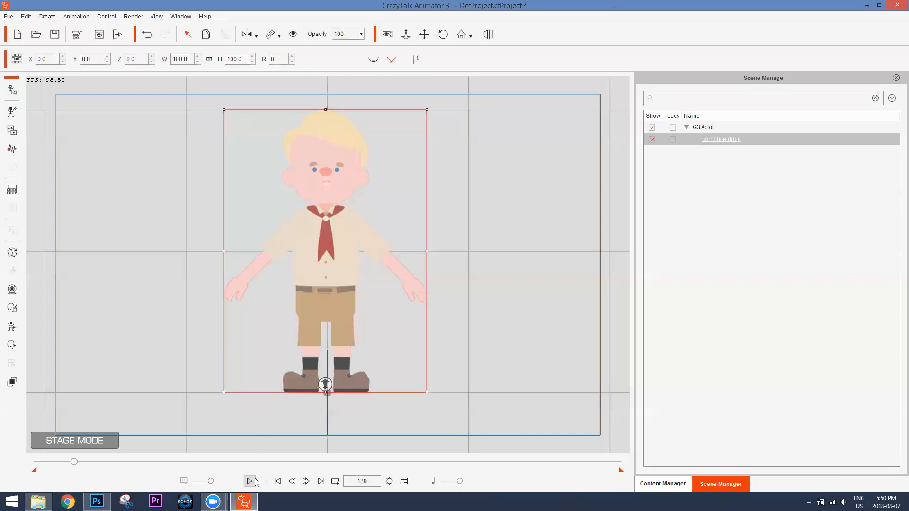
scroll(351, 199, "up", 3)
scroll(404, 197, "up", 5)
left_click_drag(406, 187, 400, 256)
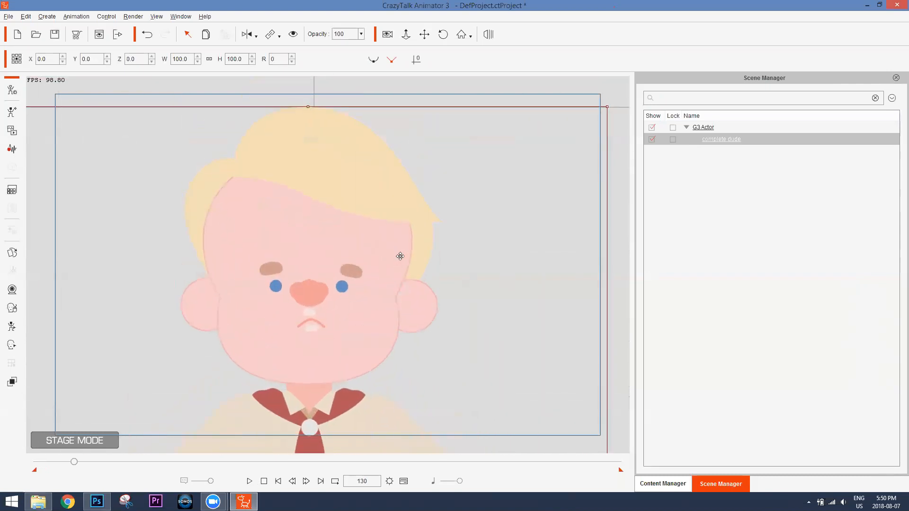
left_click(264, 481)
left_click(250, 481)
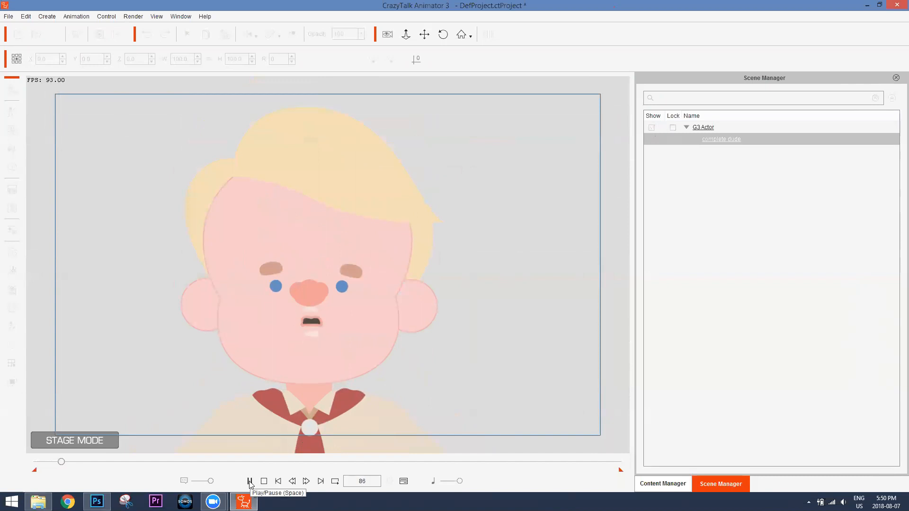
left_click(264, 481)
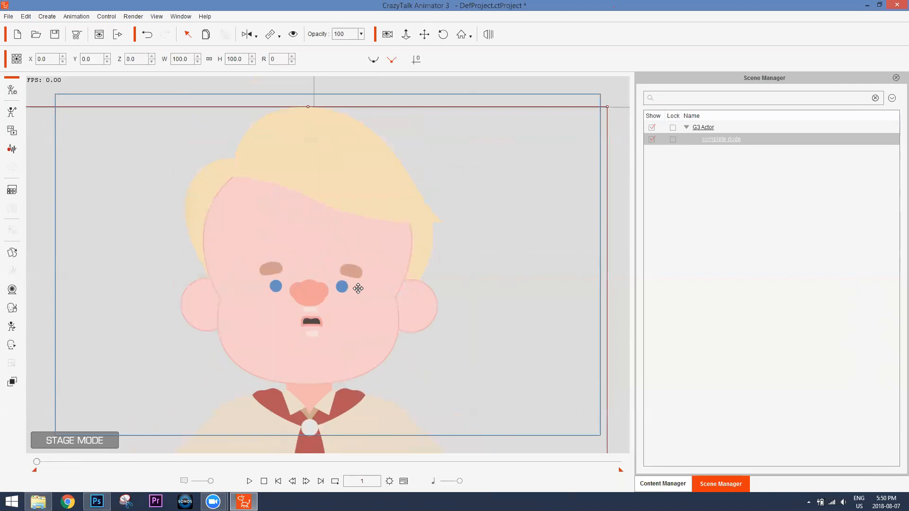
Open Face Puppet for the actor and preview the fifth full face control preset
left_click(13, 309)
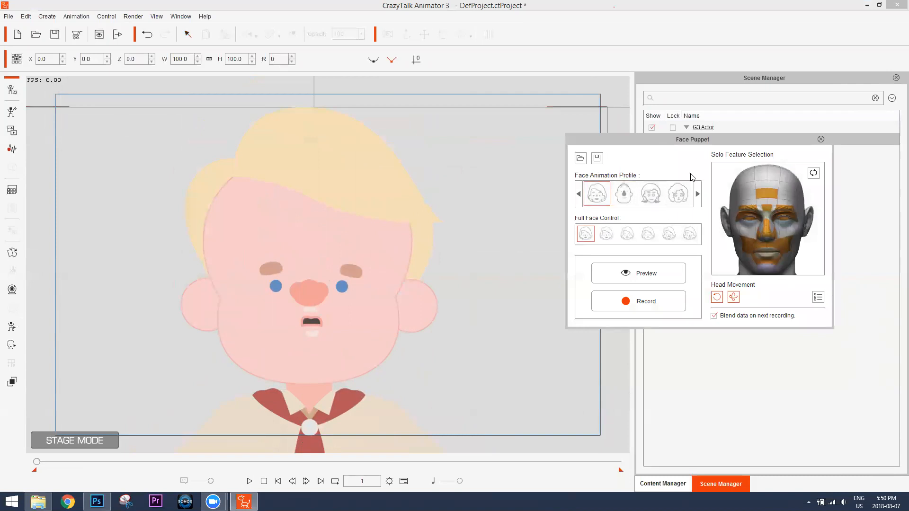
left_click(668, 234)
left_click(646, 273)
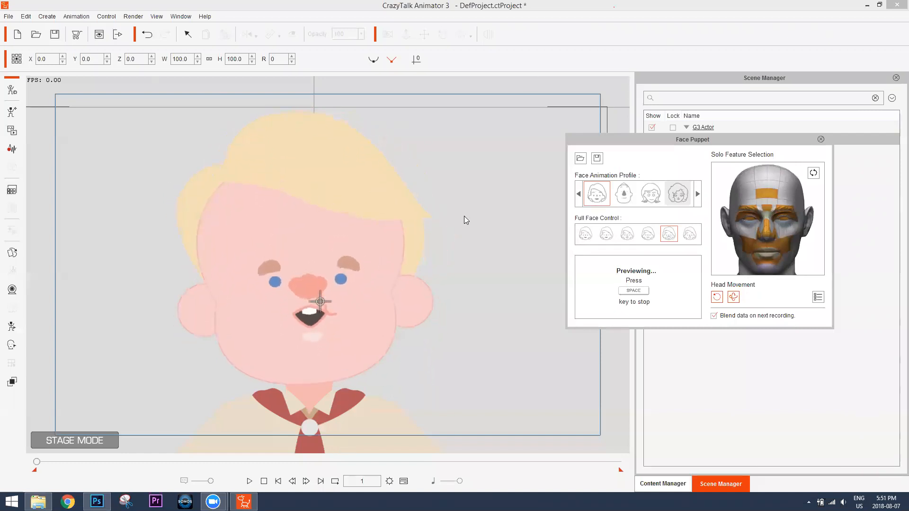
key("space")
Toggle the mouth area in the solo feature selection and preview the face puppeting without it
left_click(774, 260)
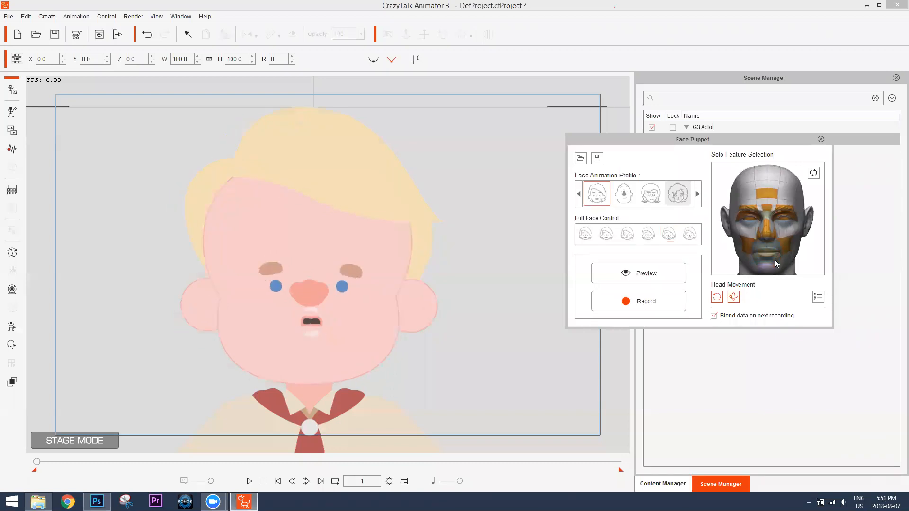
key("space")
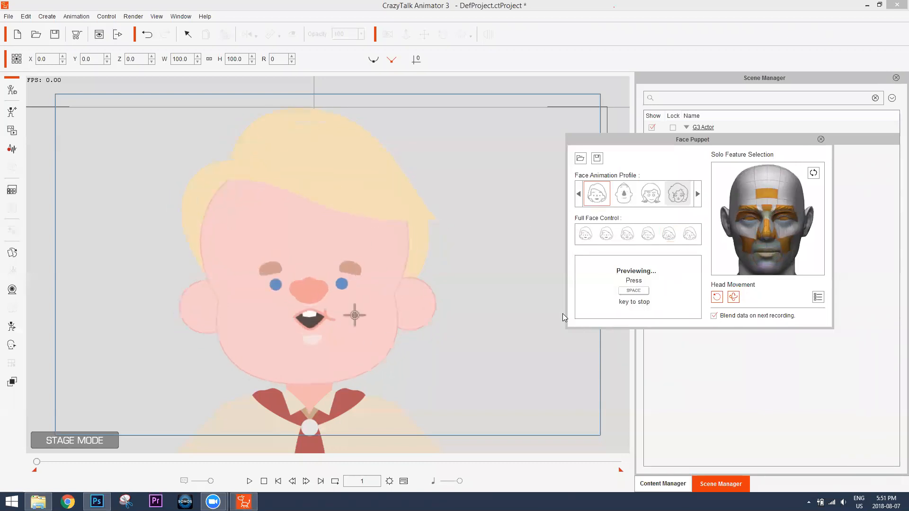
key("space")
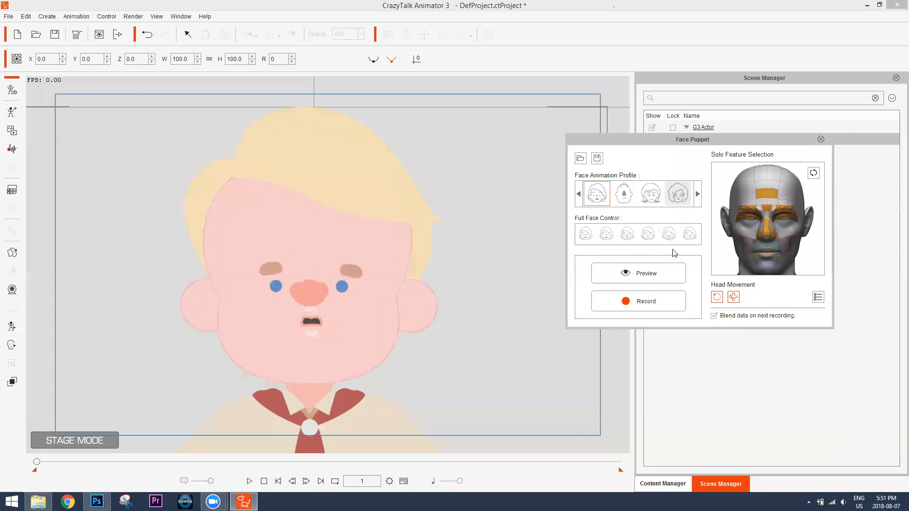
key("space")
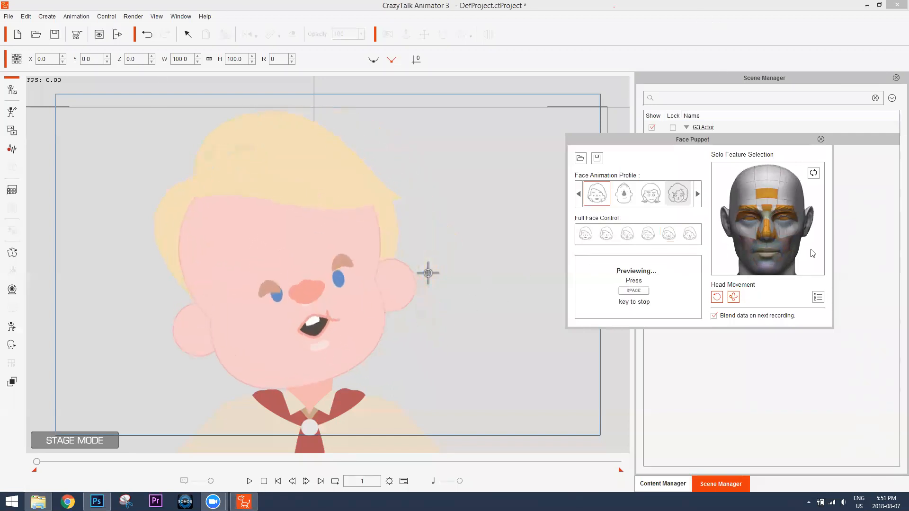
key("space")
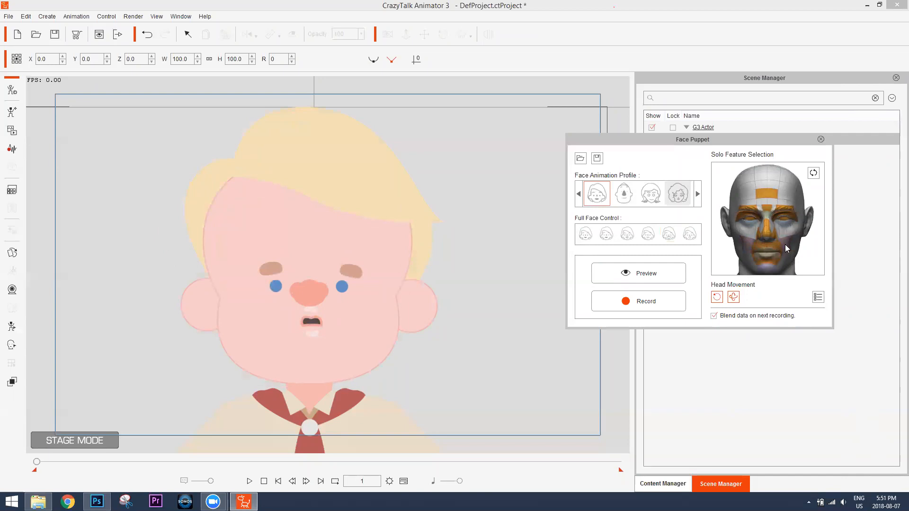
Try the fourth full face control preset, switch to the second one, and preview its facial movement
left_click(669, 234)
left_click(648, 233)
key("space")
key("space")
left_click(607, 239)
key("space")
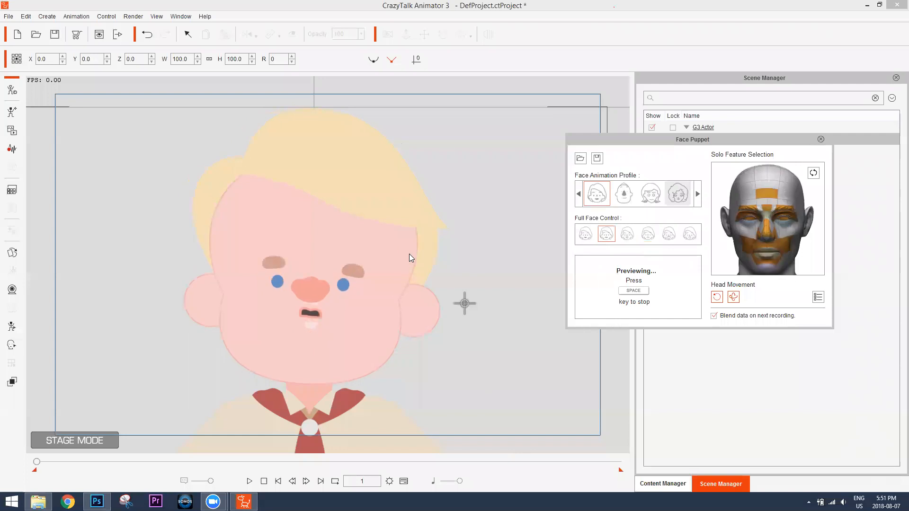
key("space")
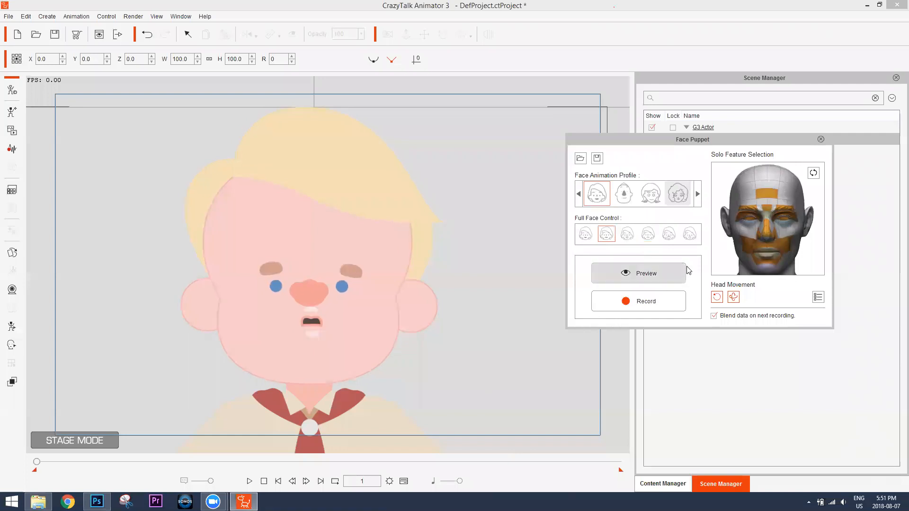
Record a Face Puppet performance over the actor's speech, stopping at about frame 155
left_click(652, 307)
key("space")
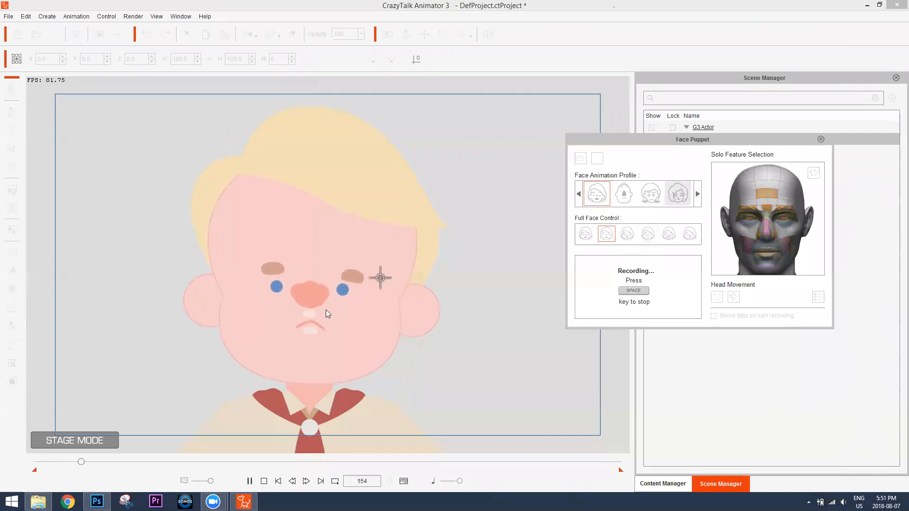
key("space")
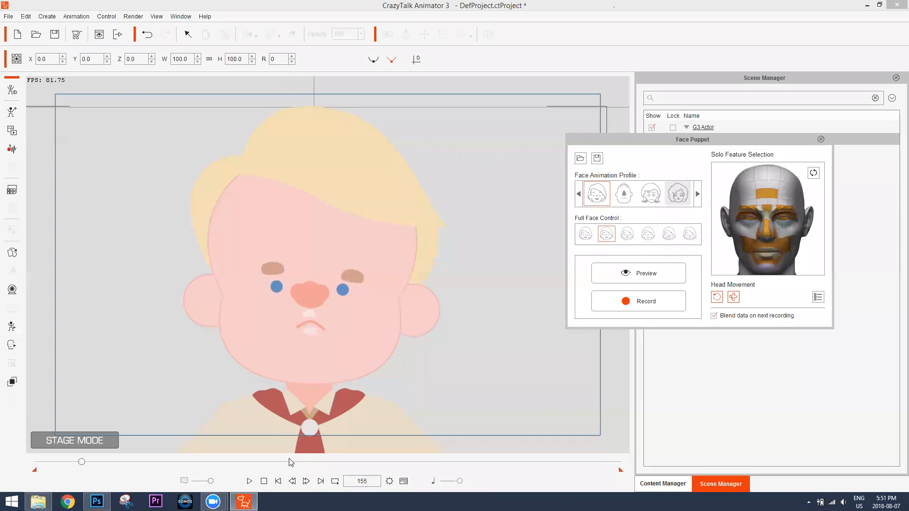
Play back the recorded face performance from the first frame and close Face Puppet
left_click(266, 482)
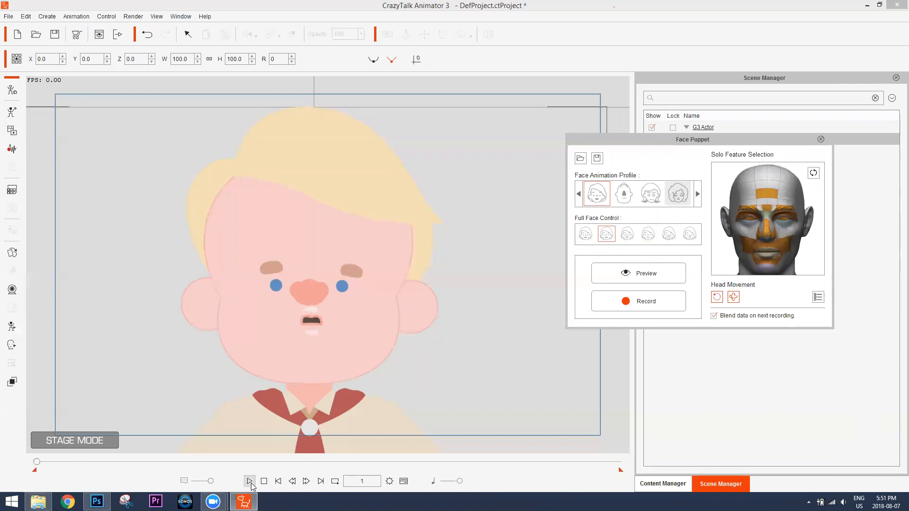
left_click(250, 482)
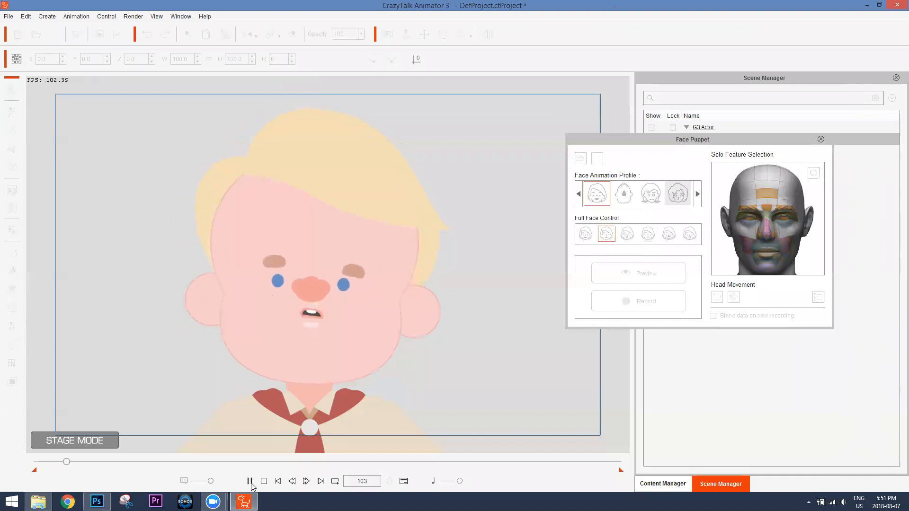
left_click(251, 482)
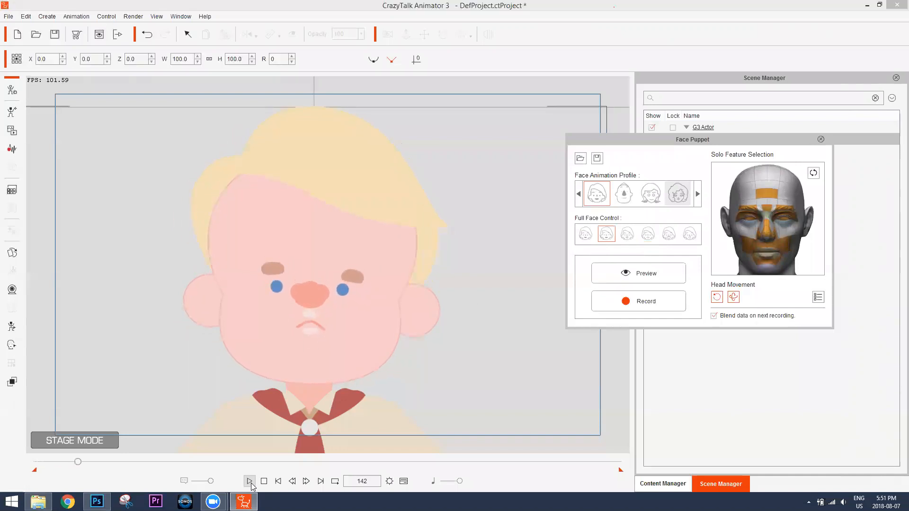
left_click(822, 139)
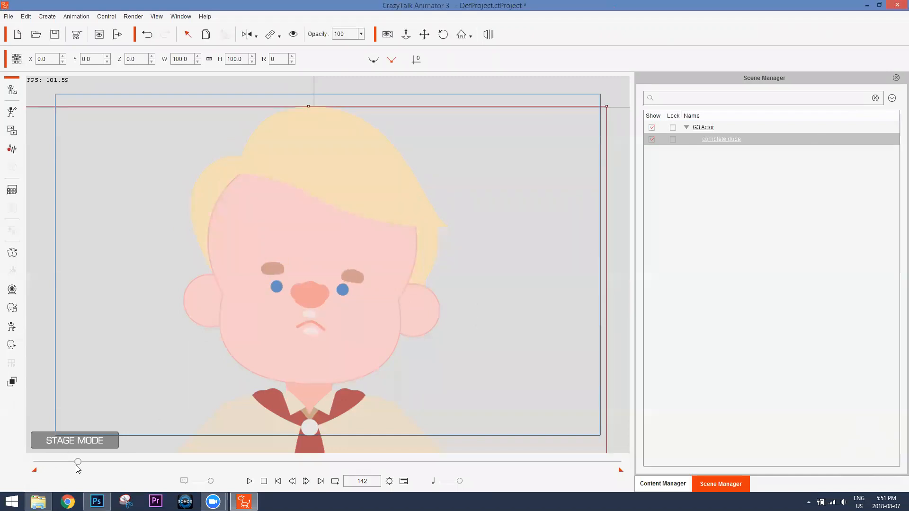
Open the timeline and show the complete dude actor's Face tracks from the first frame
left_click_drag(77, 465, 62, 465)
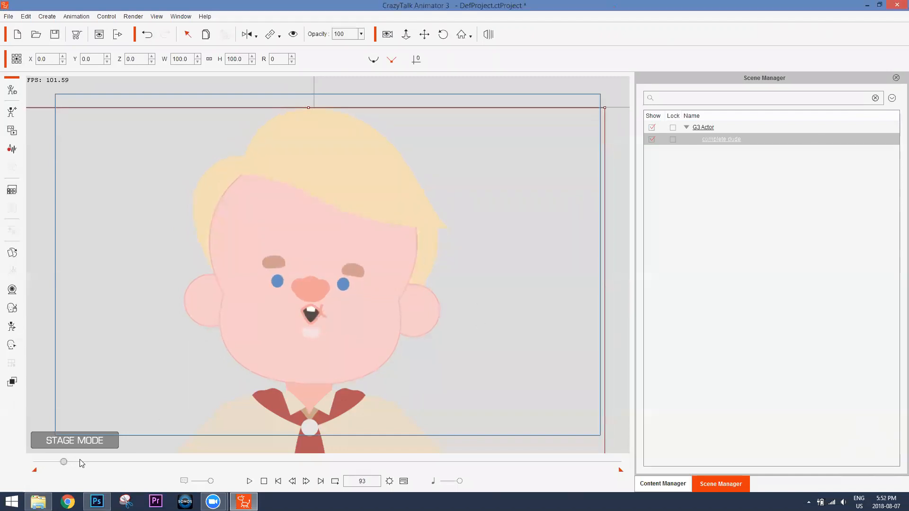
key("F3")
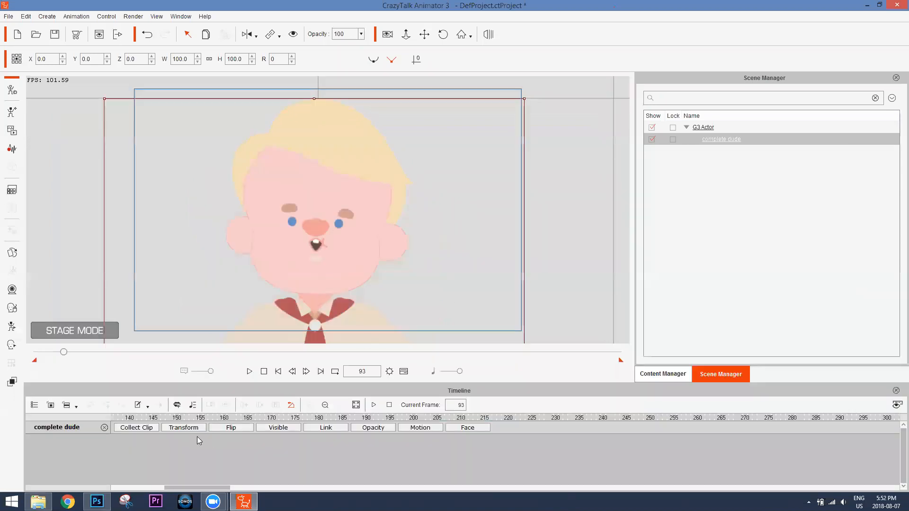
left_click(475, 429)
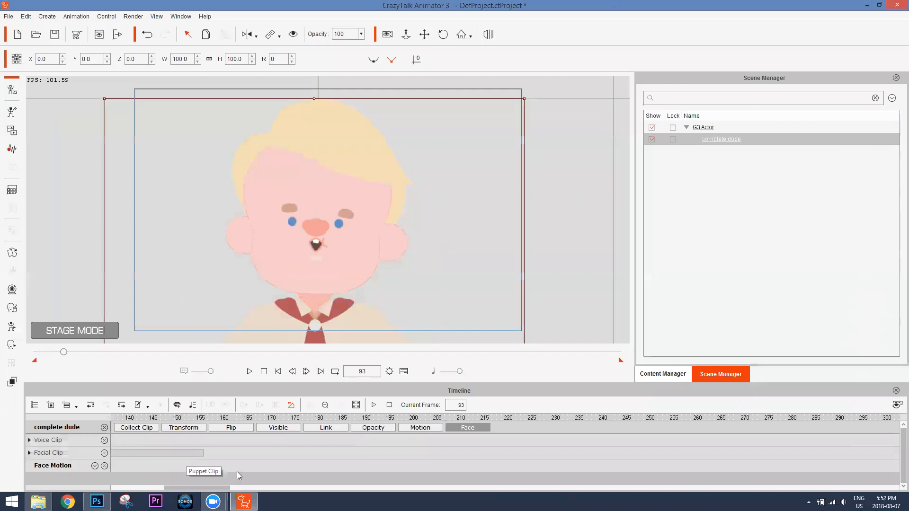
left_click_drag(208, 488, 150, 489)
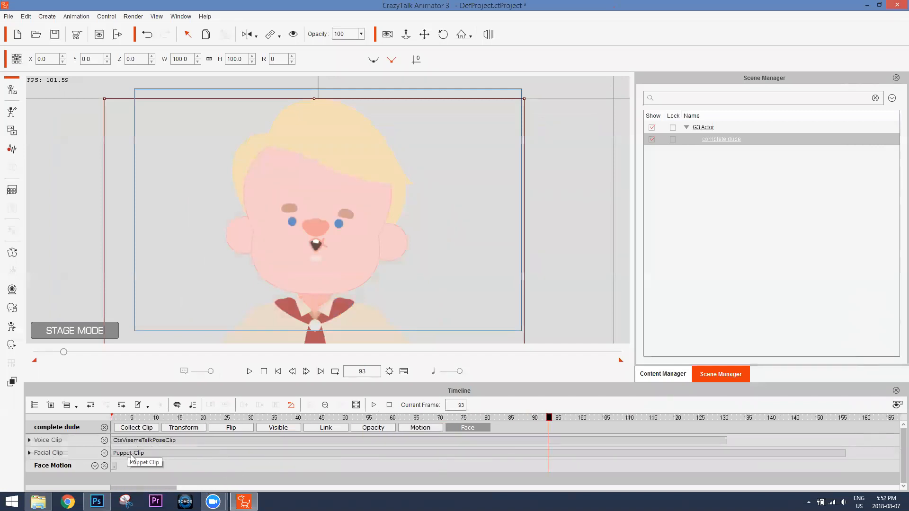
Expand the Facial Clip track, select its Puppet Clip, and enlarge the timeline to show the Head, Face and Eye keys
left_click(29, 453)
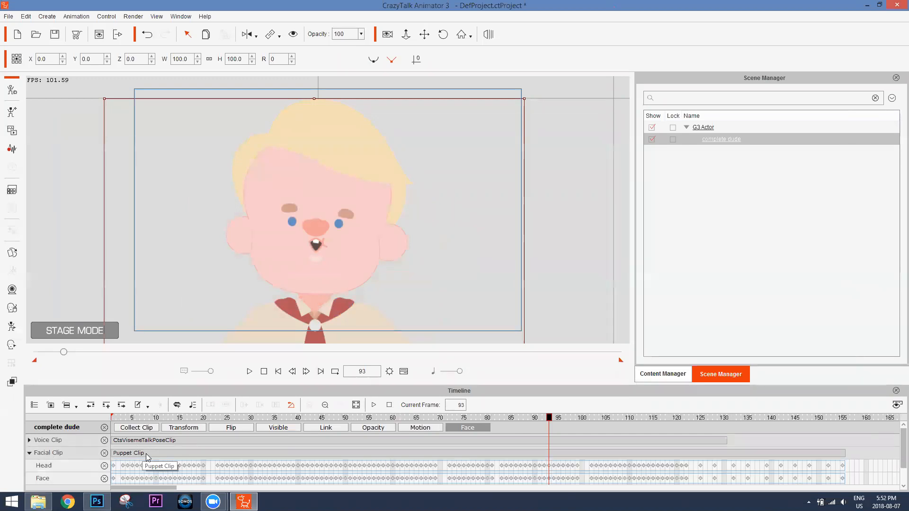
left_click(162, 454)
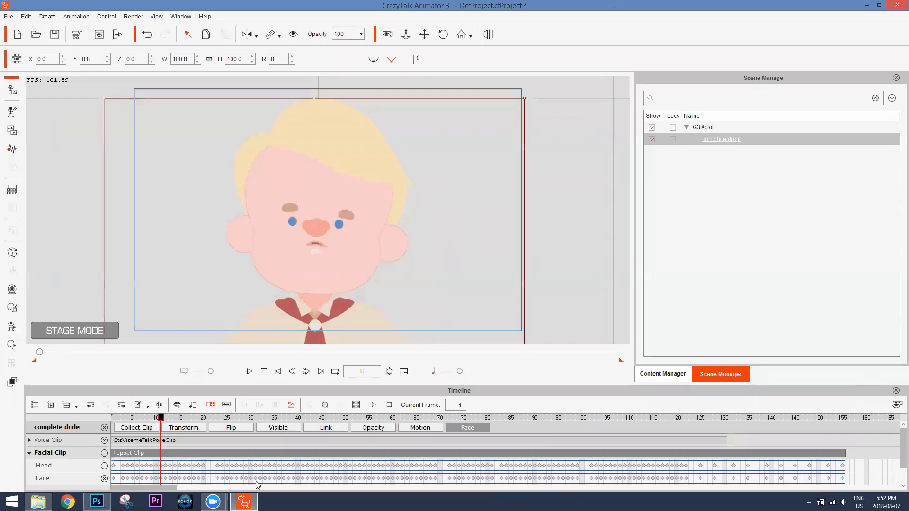
scroll(117, 471, "down", 3)
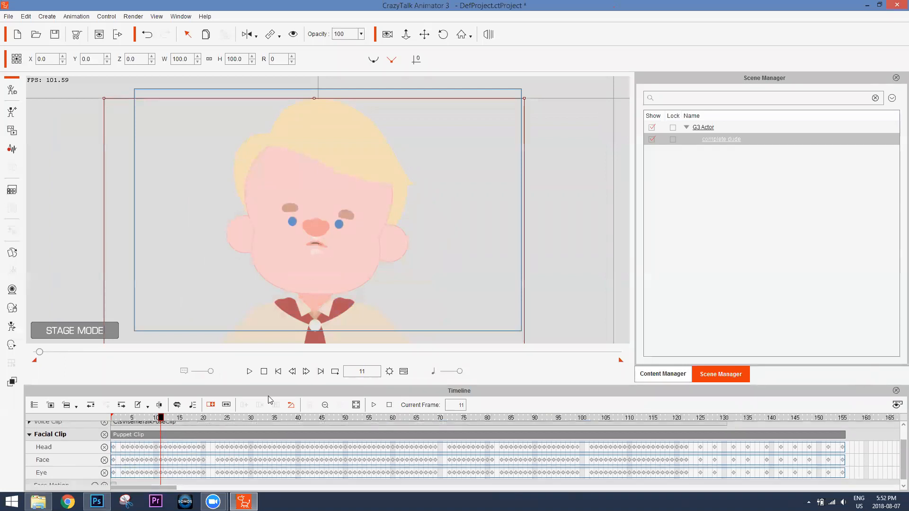
mouse_move(468, 385)
left_mouse_down()
mouse_move(471, 361)
mouse_move(467, 368)
left_mouse_up()
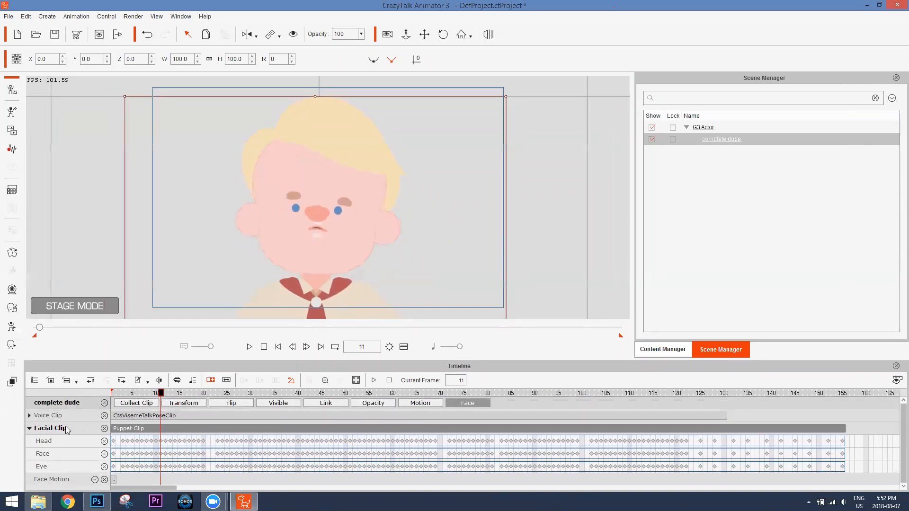
Expand the Voice Clip track, select the lip key near frame 21, and move the playhead to frame 13
left_click(30, 415)
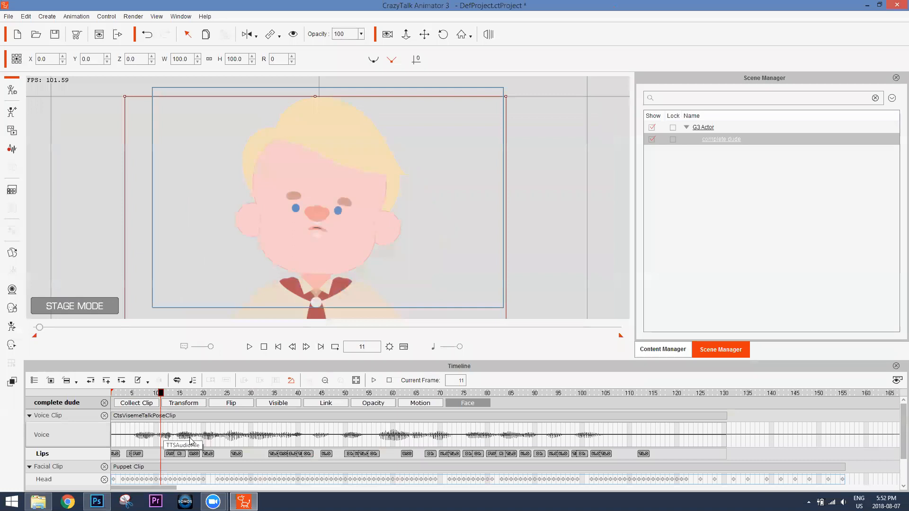
left_click(209, 454)
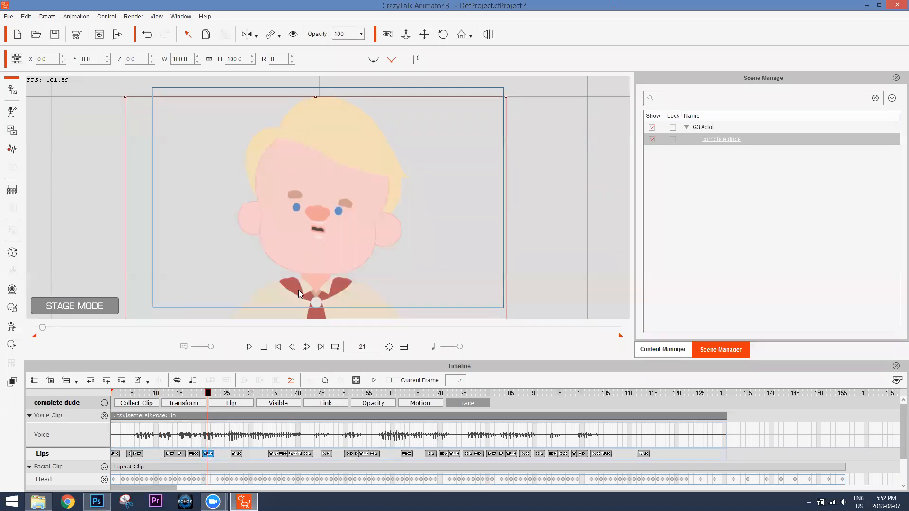
left_click(170, 393)
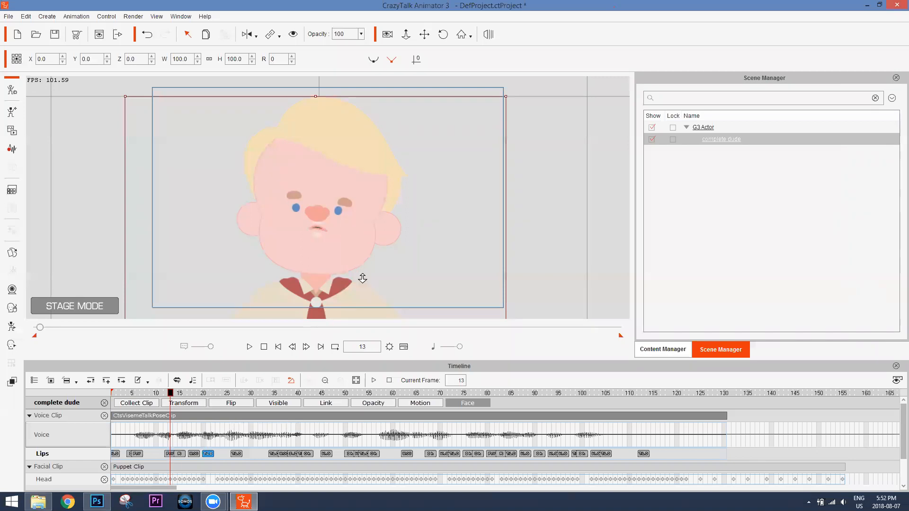
Select the W_OO lip key at frame 18 on the Lips track and open it in the Lips Editor
scroll(361, 276, "up", 4)
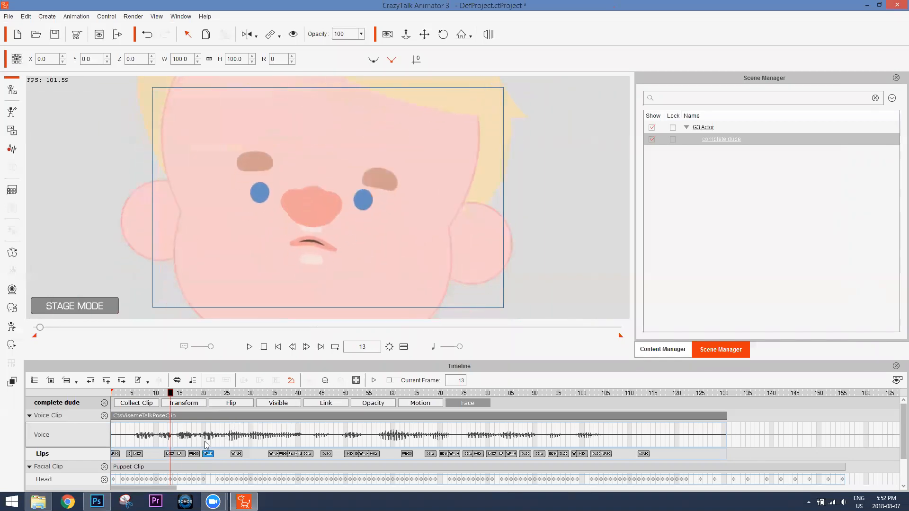
left_click(194, 453)
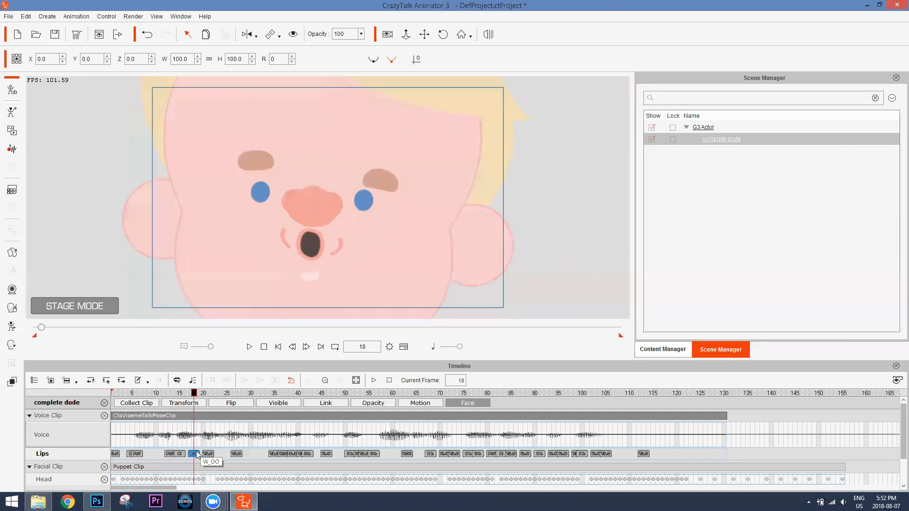
double_click(193, 454)
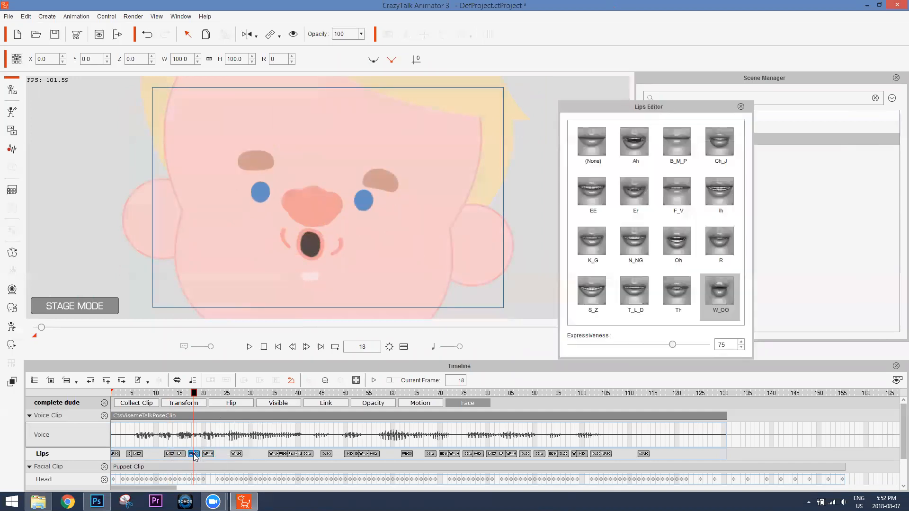
mouse_move(672, 346)
left_mouse_down()
mouse_move(554, 353)
mouse_move(722, 348)
mouse_move(661, 349)
mouse_move(672, 350)
left_mouse_up()
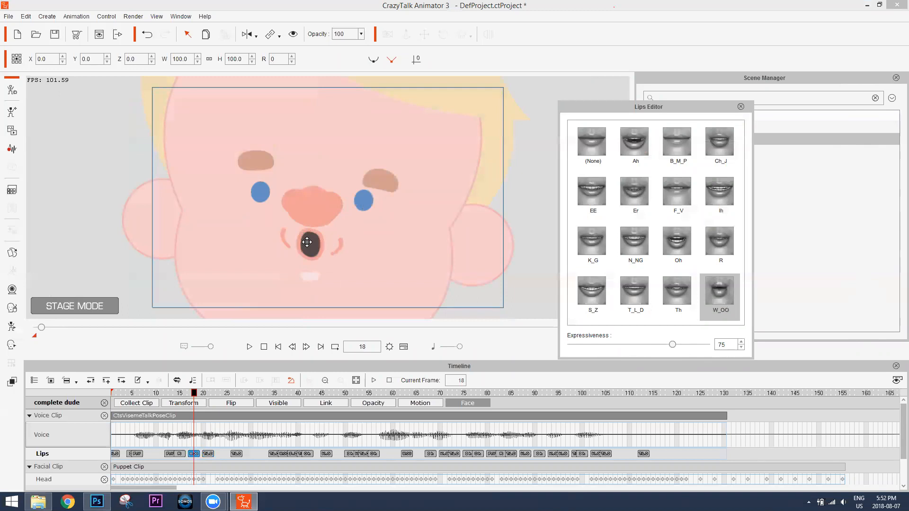
Try several other mouth shapes on the frame 18 lip key, restore it to W_OO, and close the Lips Editor
left_click(682, 200)
left_click(634, 199)
left_click(630, 240)
left_click(592, 192)
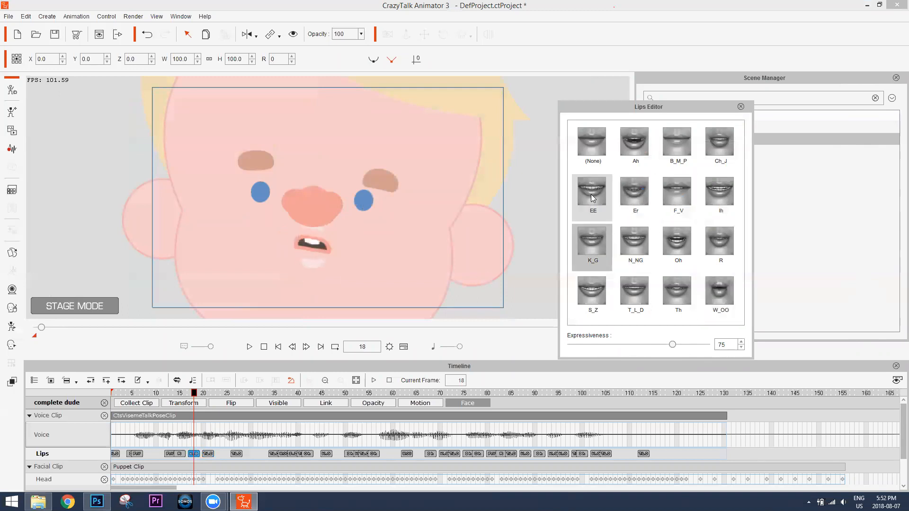
left_click(676, 240)
left_click(718, 288)
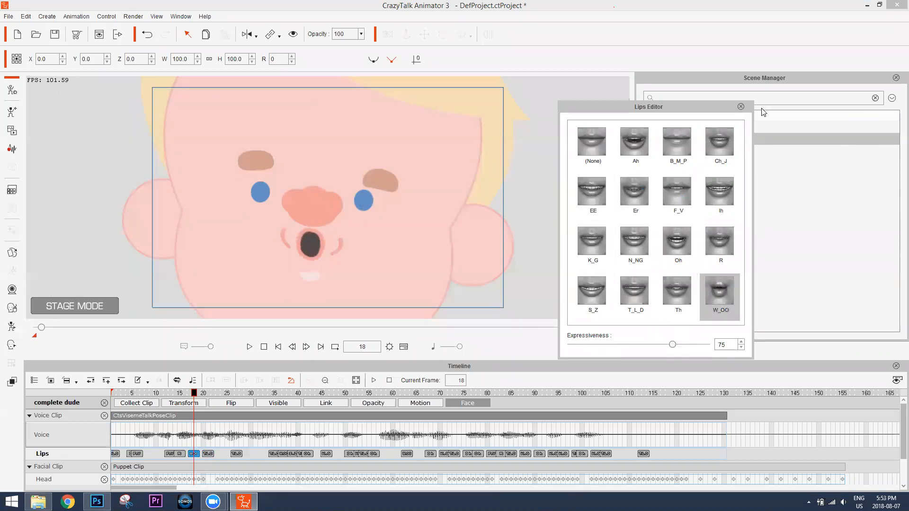
left_click(741, 107)
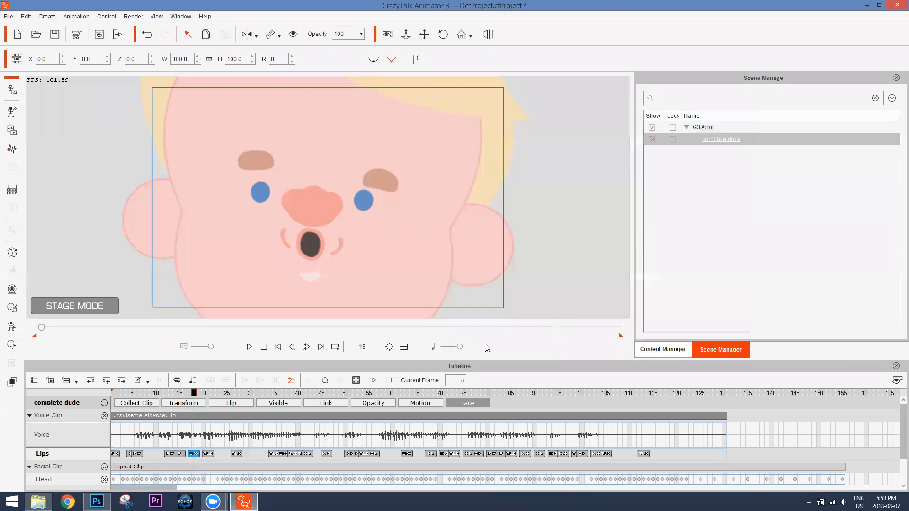
Add a (None) lip key at frame 32 on the Lips track and delete it again
double_click(259, 454)
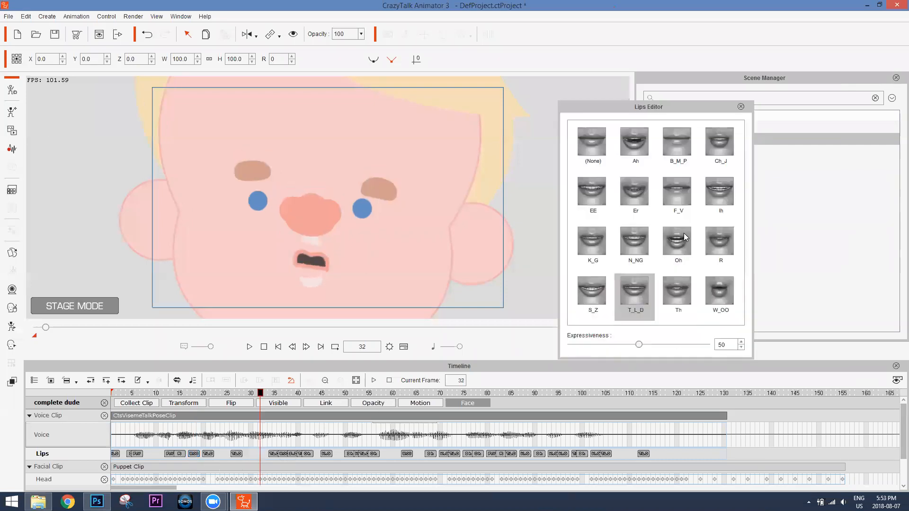
left_click(600, 143)
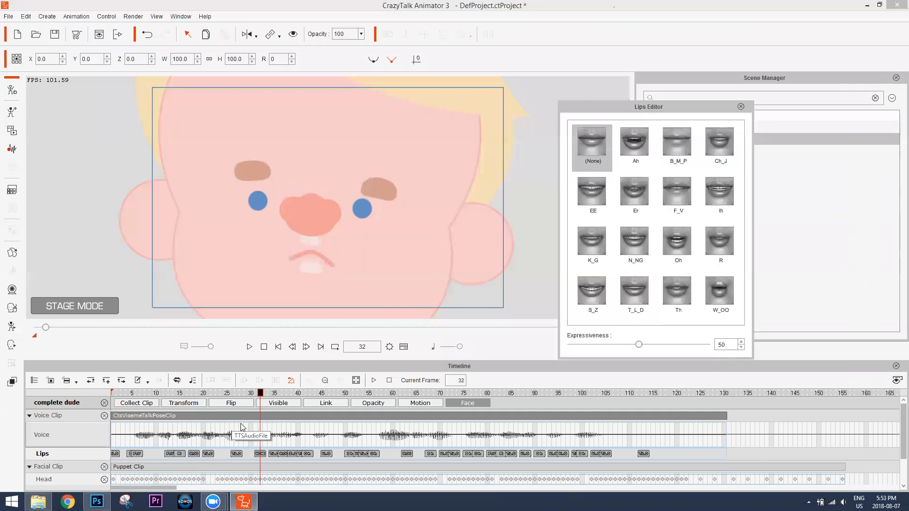
left_click(263, 454)
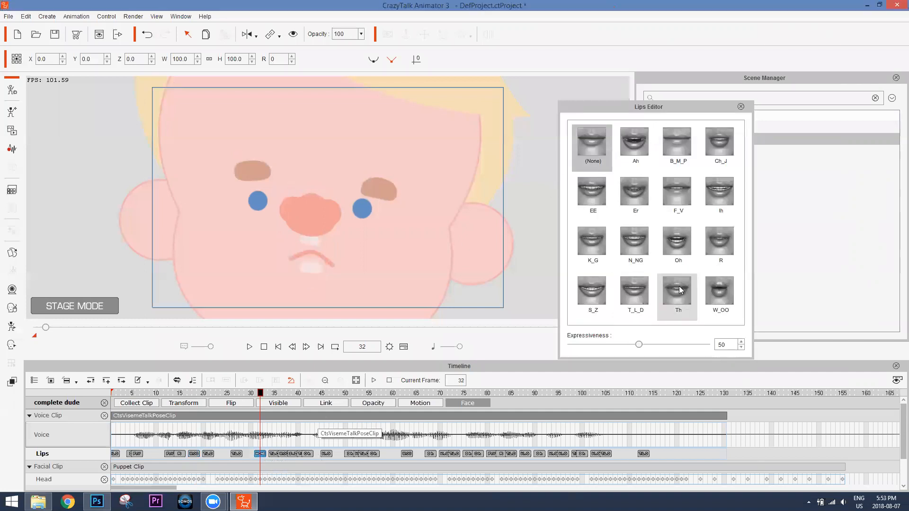
left_click(257, 394)
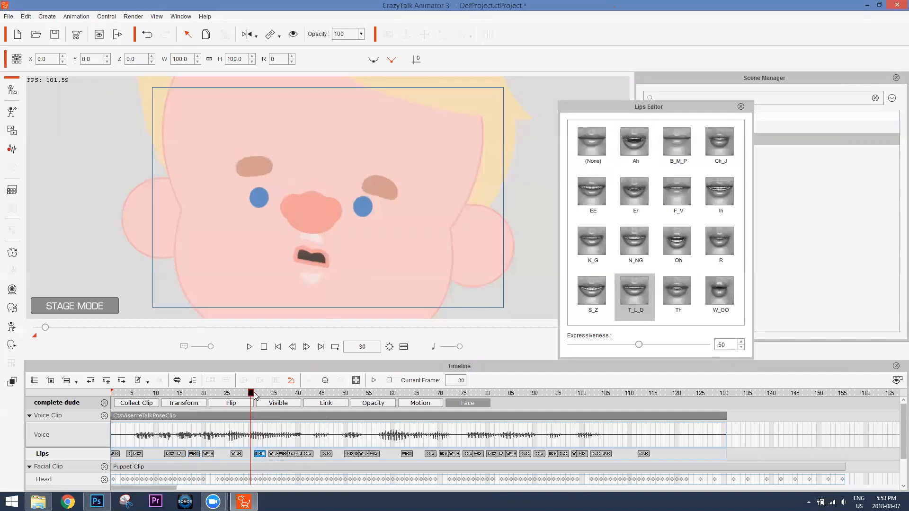
left_click(262, 453)
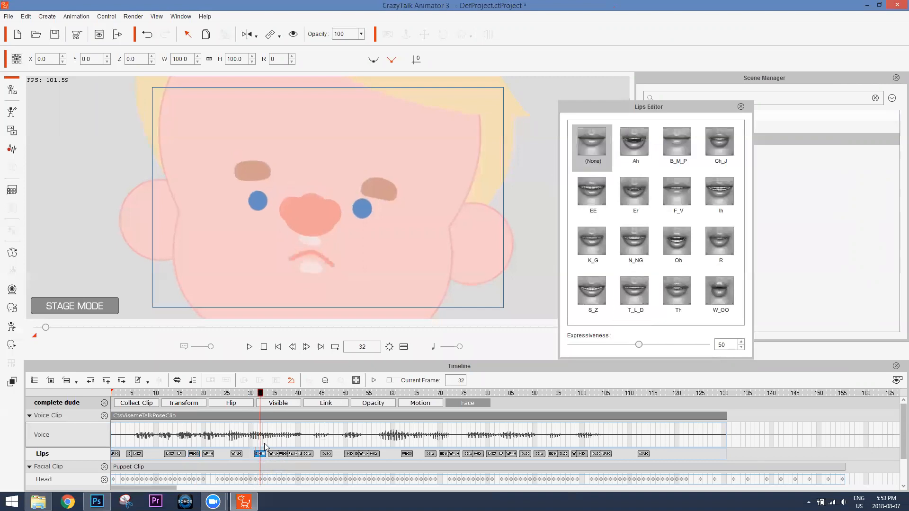
key("Delete")
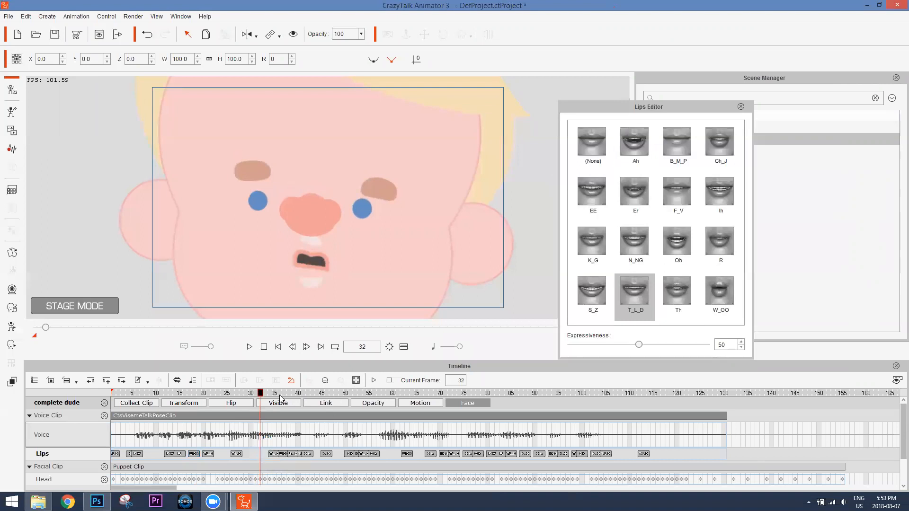
Close the Lips Editor and scrub through the facial performance up to frame 64
scroll(218, 441, "down", 2)
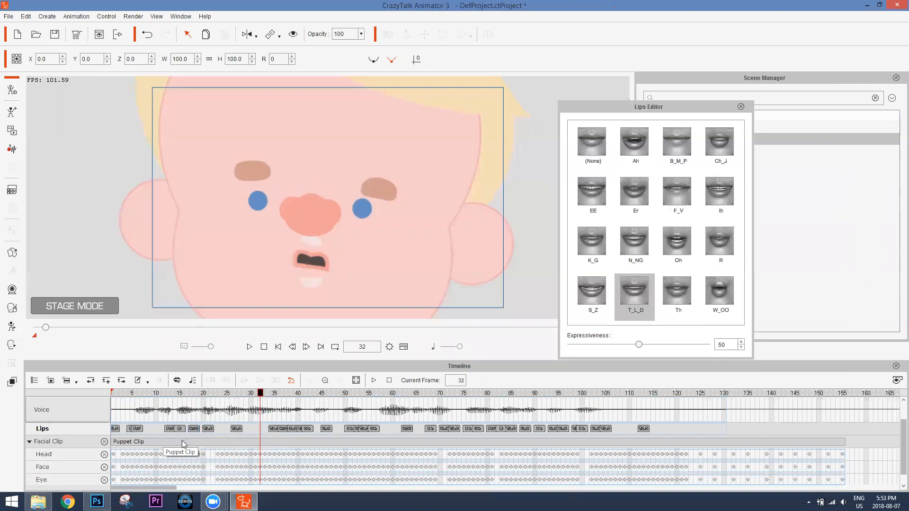
scroll(209, 448, "down", 2)
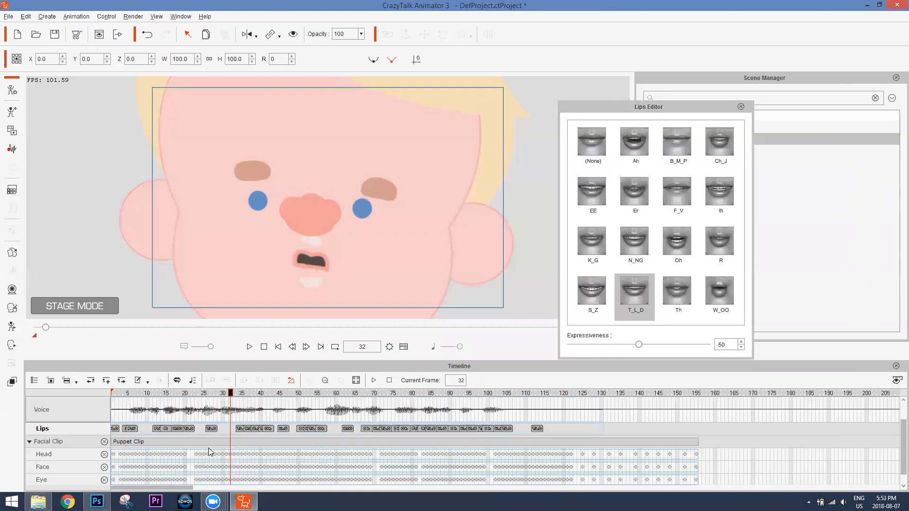
left_click(742, 107)
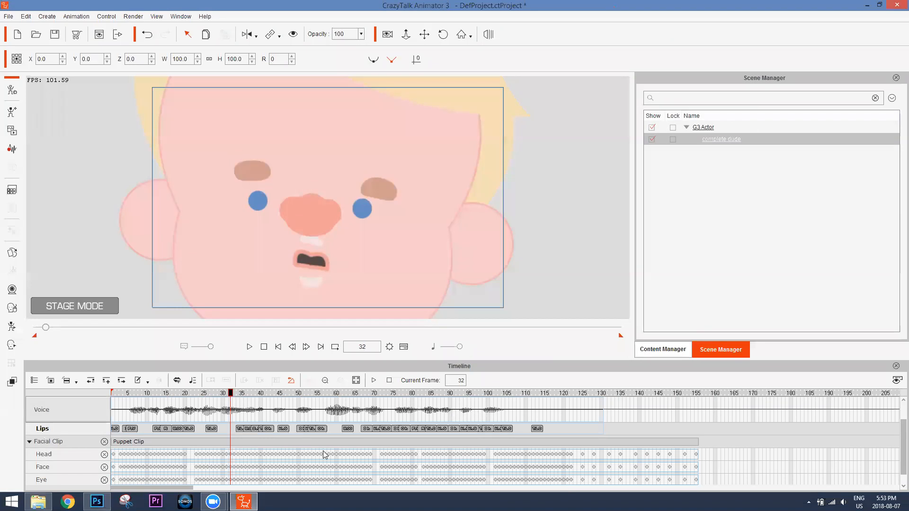
left_click(181, 394)
left_click_drag(181, 394, 355, 402)
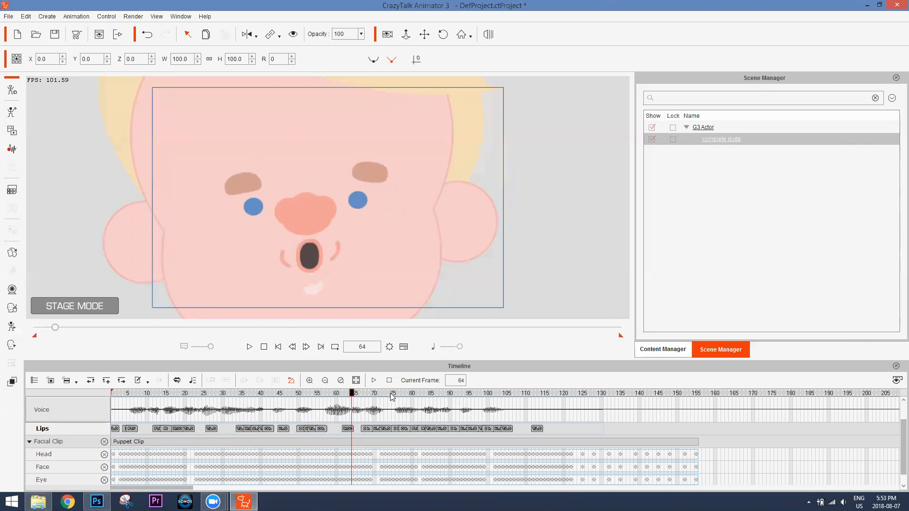
Open the expression templates in the Face Key Editor and delete the Face keys from frame 51 to about frame 69
left_click(12, 345)
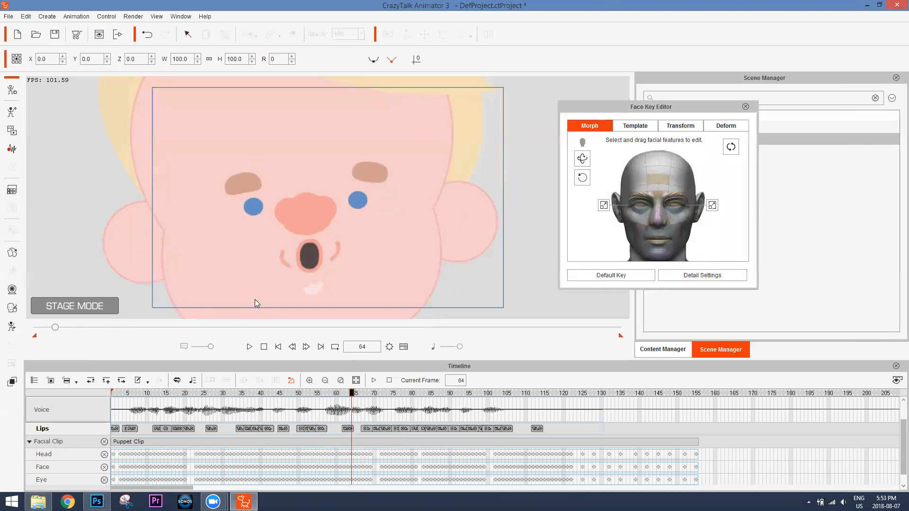
left_click(637, 126)
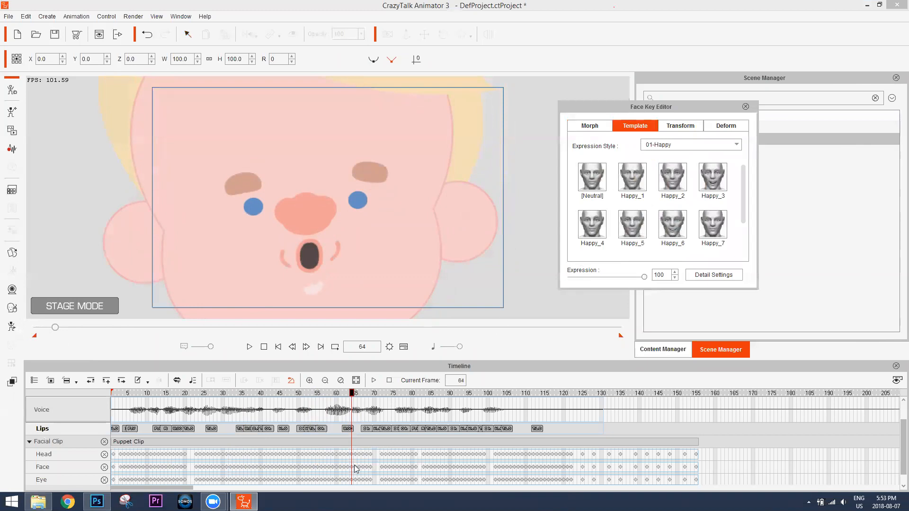
left_click(60, 469)
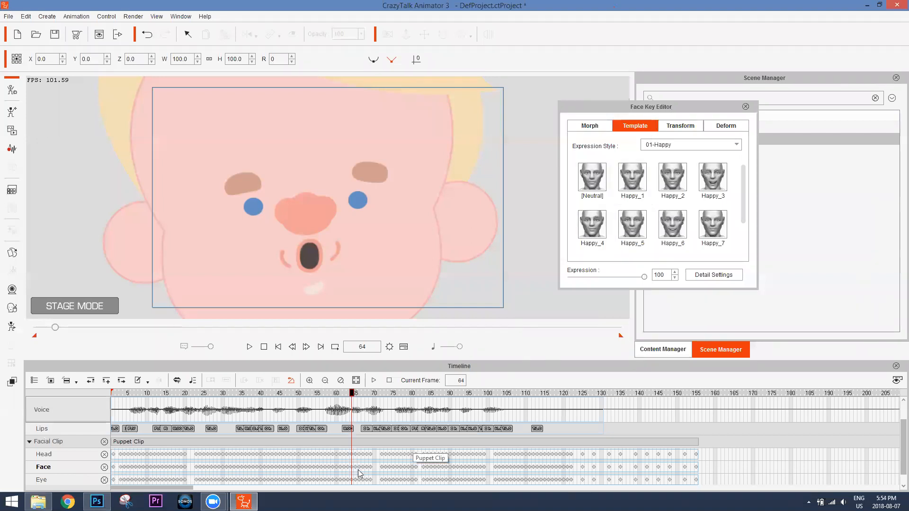
left_click_drag(375, 468, 301, 468)
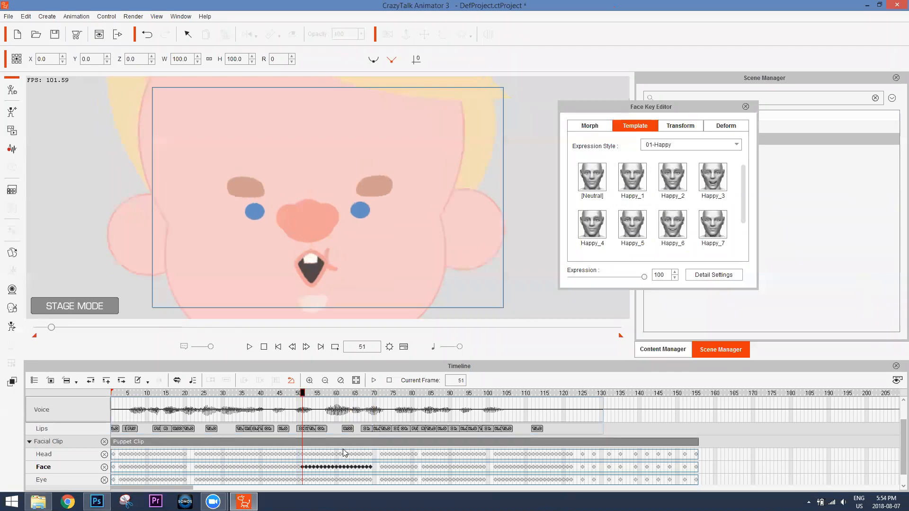
key("Delete")
Apply the Angry_1 template from the 02-Angry expression style at frame 60 and scrub over the new key
left_click_drag(307, 396, 339, 388)
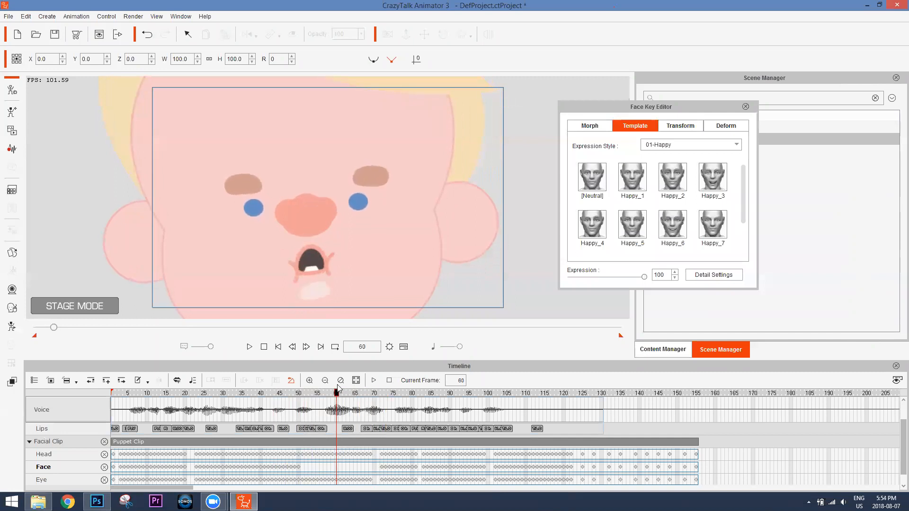
left_click(683, 145)
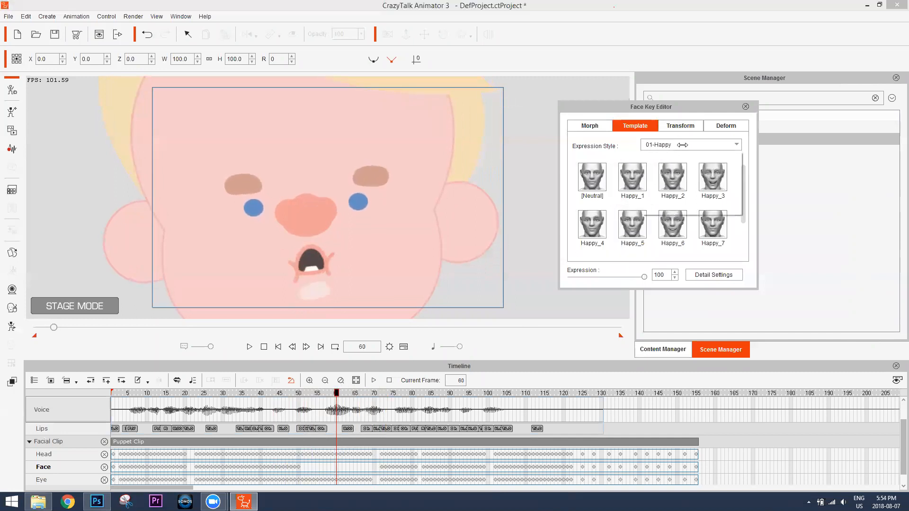
left_click(632, 187)
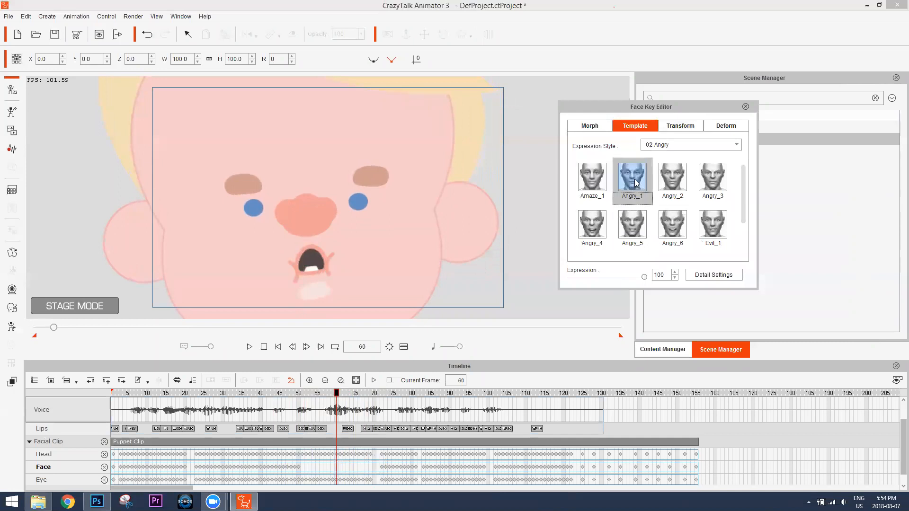
mouse_move(326, 392)
left_mouse_down()
mouse_move(300, 393)
mouse_move(386, 393)
mouse_move(337, 394)
left_mouse_up()
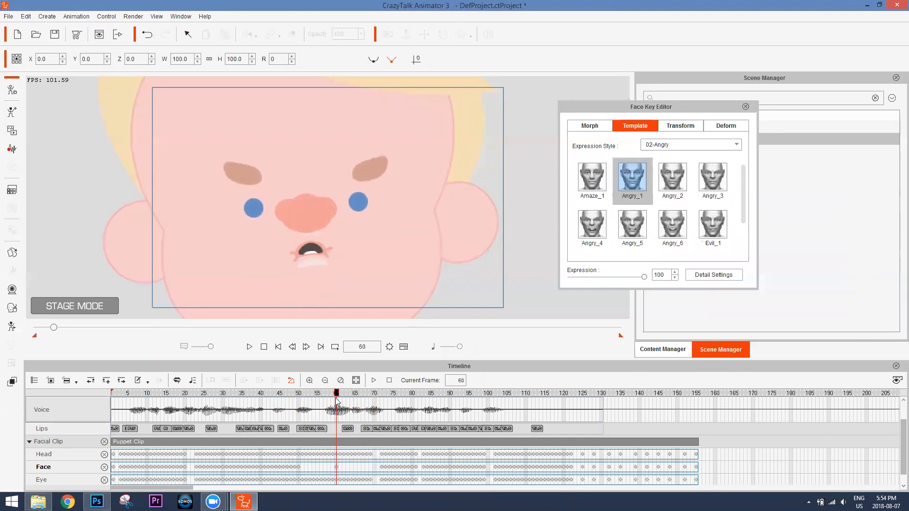
Switch the Face Key Editor to Transform and move the character's left brow higher at frame 60
left_click(682, 126)
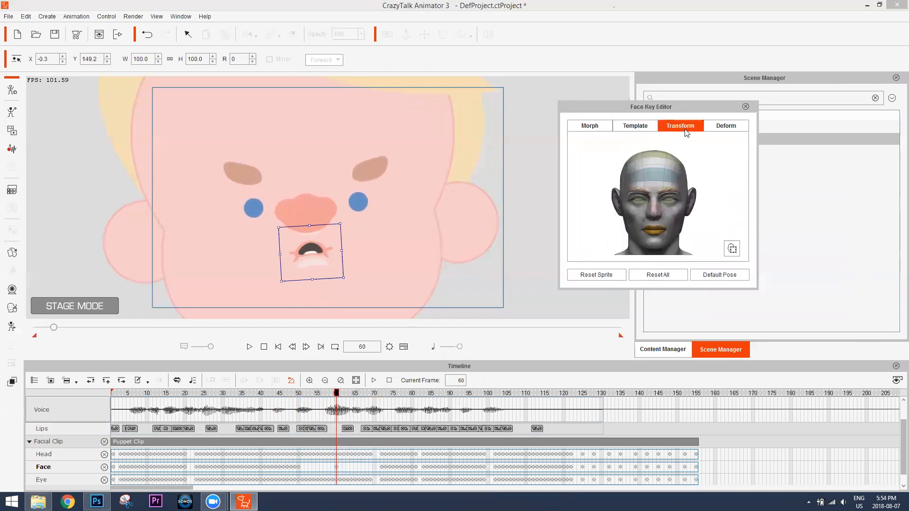
left_click(371, 167)
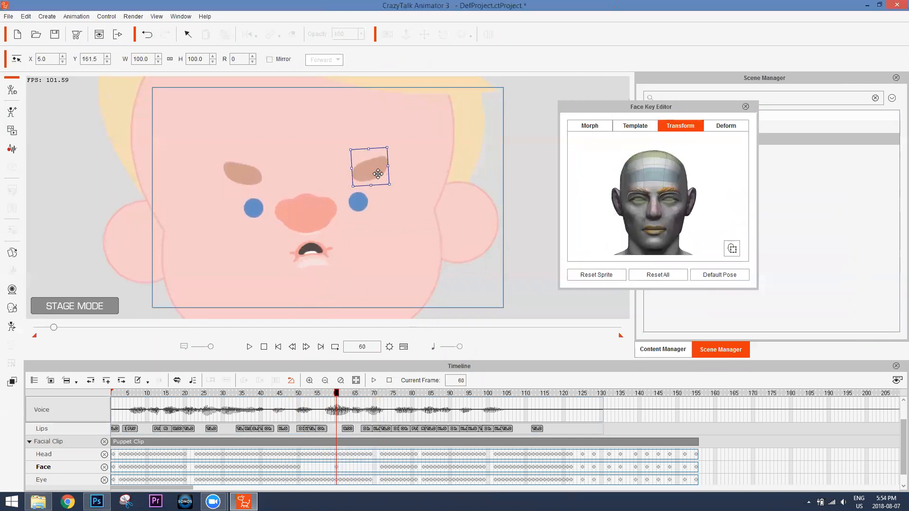
left_click_drag(378, 174, 377, 160)
Move the playhead to frame 50 and show the Face_Transform track under Face Motion in the timeline
left_click_drag(337, 393, 300, 402)
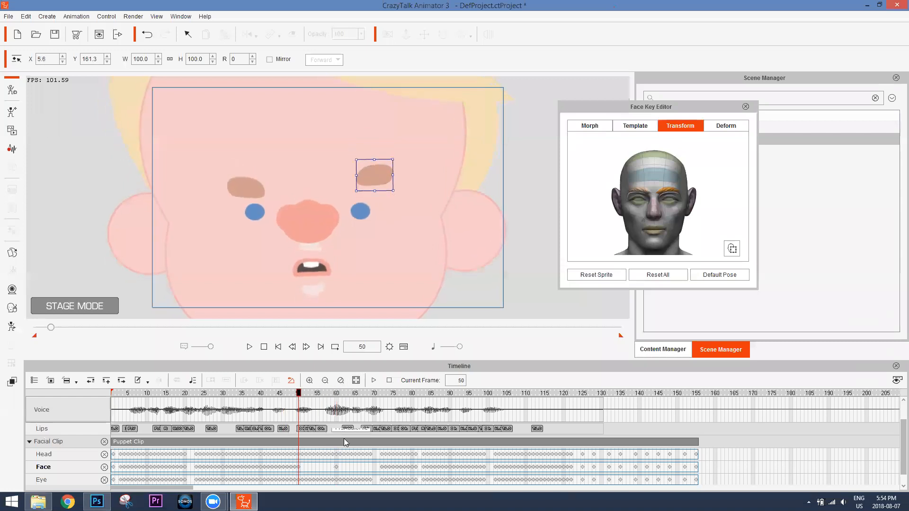
scroll(341, 443, "down", 1)
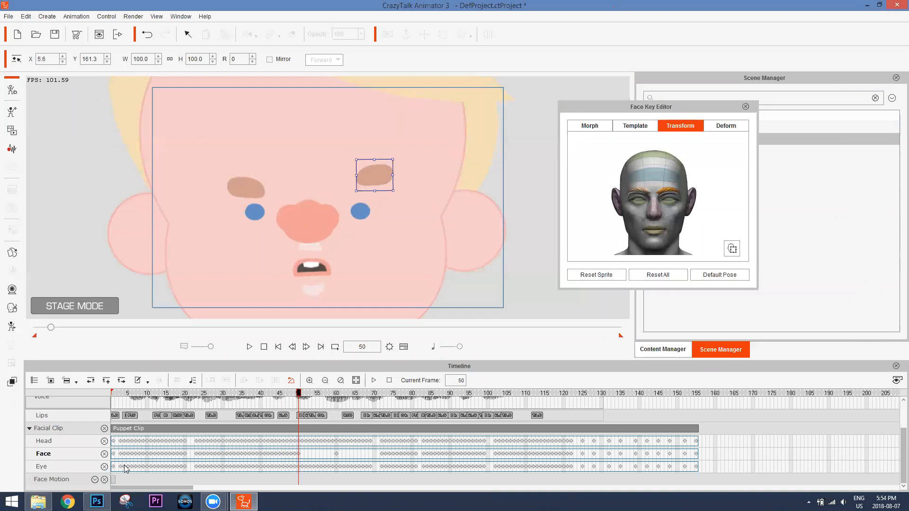
left_click(95, 479)
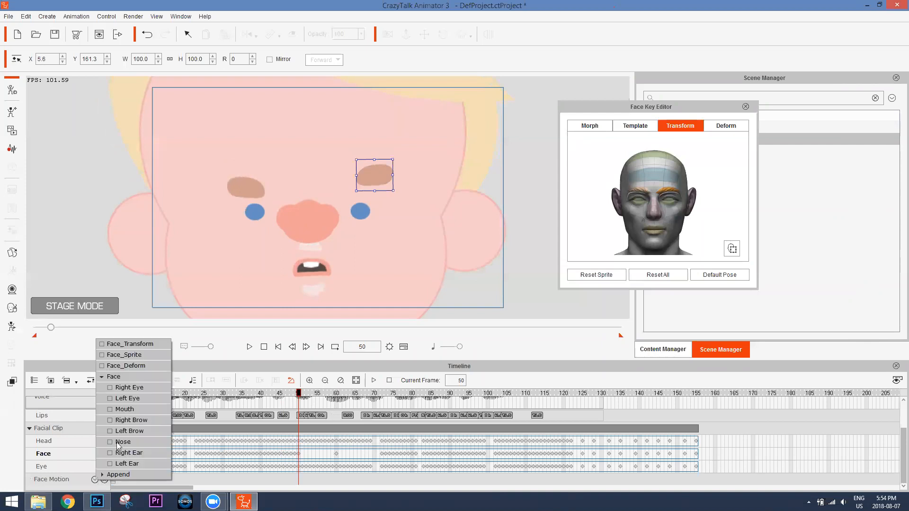
left_click(102, 344)
left_click(304, 367)
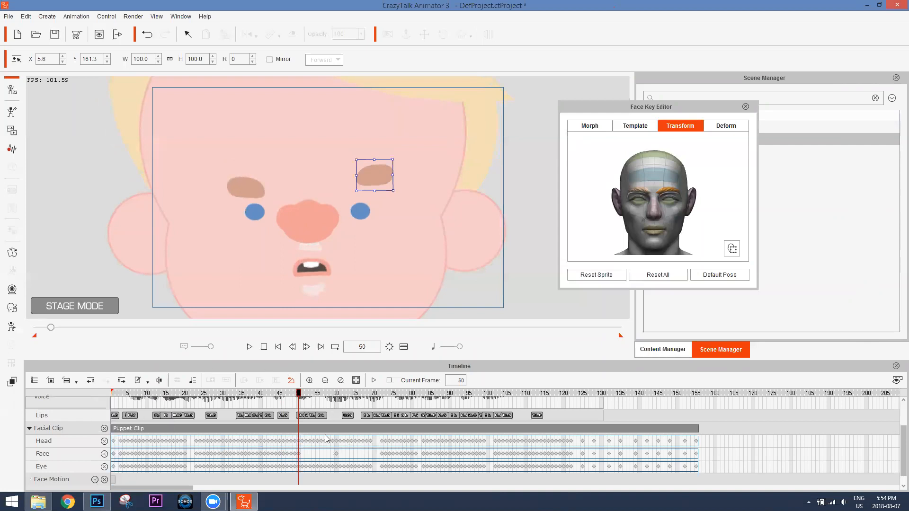
scroll(323, 441, "down", 1)
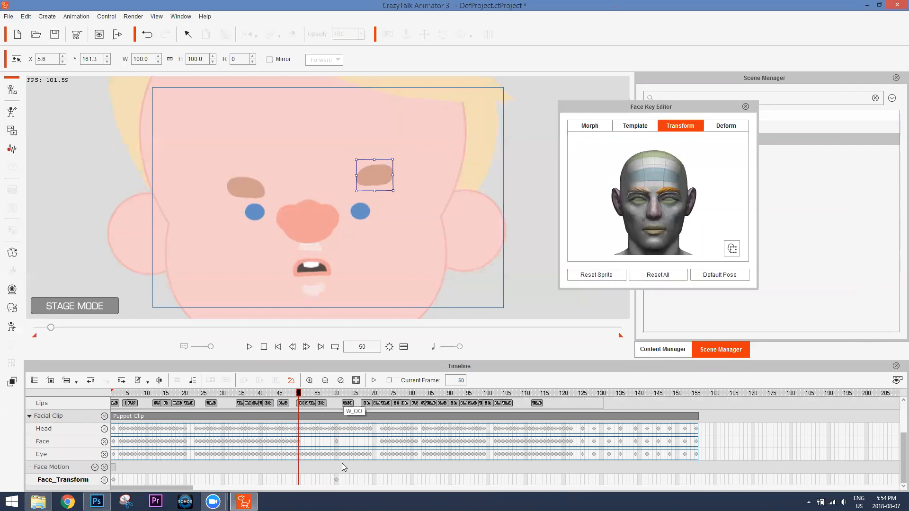
Reset all facial sprite transforms at frame 50 and scrub to frame 61 to check the brow movement
double_click(297, 480)
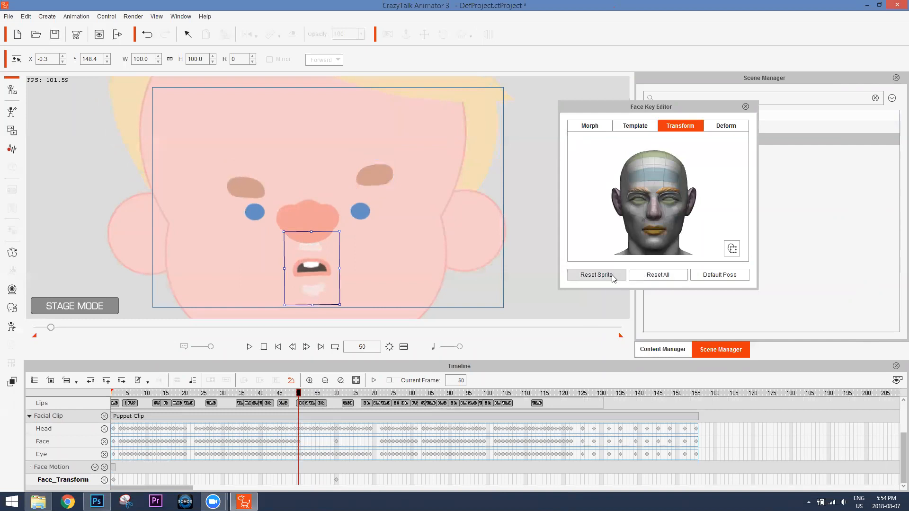
left_click(652, 278)
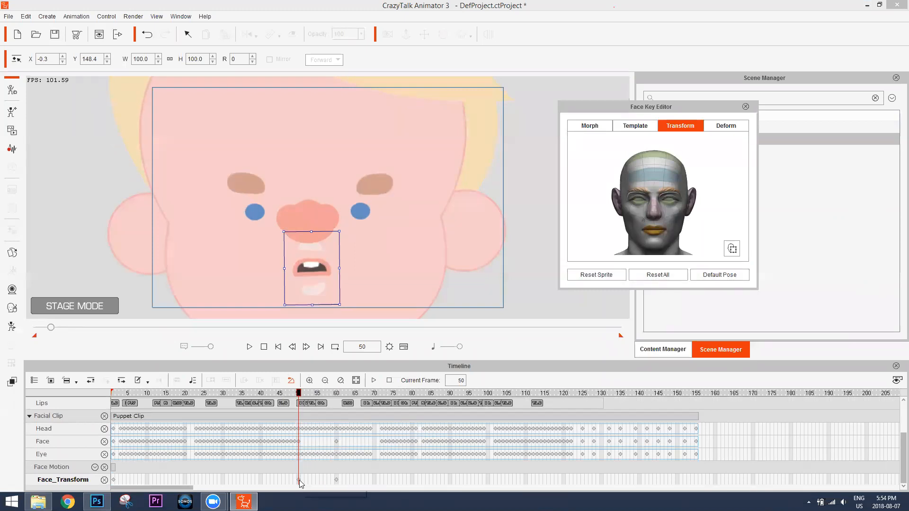
left_click(330, 393)
left_click(336, 393)
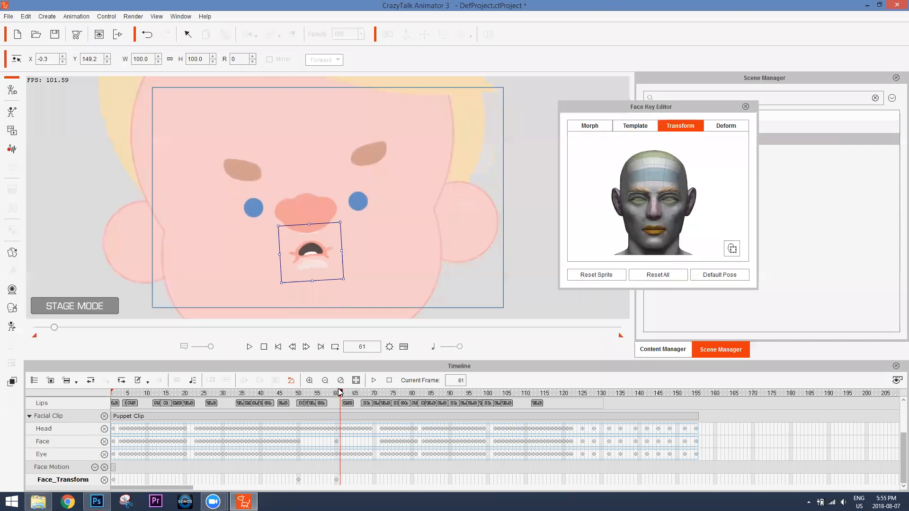
Raise the character's left brow at the frame 60 Face_Transform key and scrub to frame 61 to check it
left_click(336, 480)
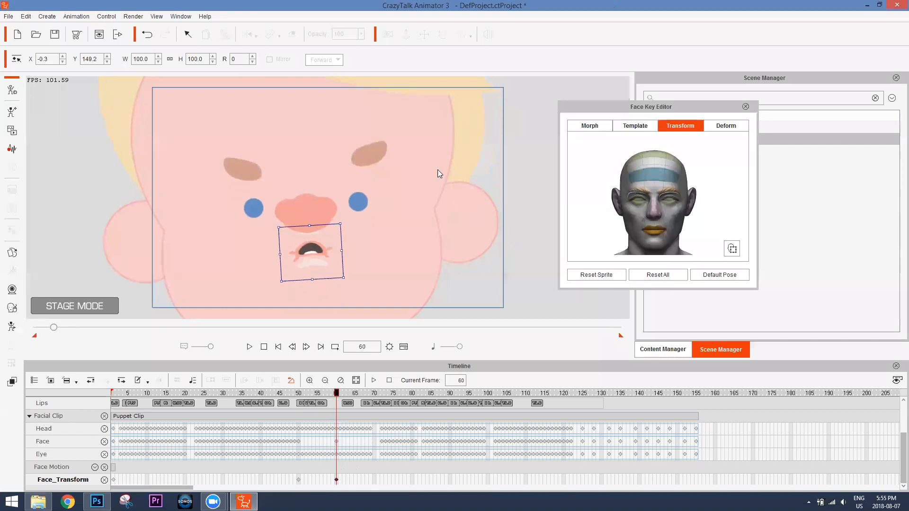
left_click(668, 191)
left_click_drag(364, 152, 365, 134)
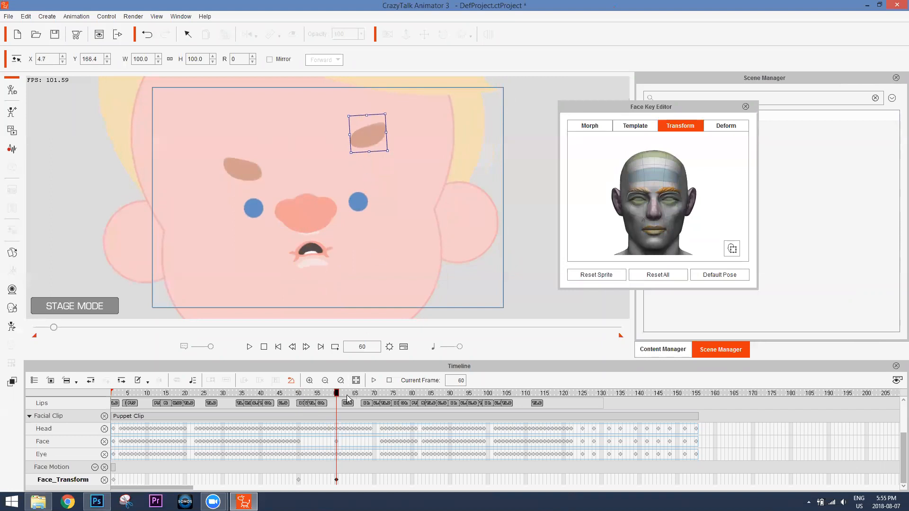
mouse_move(337, 394)
left_mouse_down()
mouse_move(299, 394)
mouse_move(340, 394)
left_mouse_up()
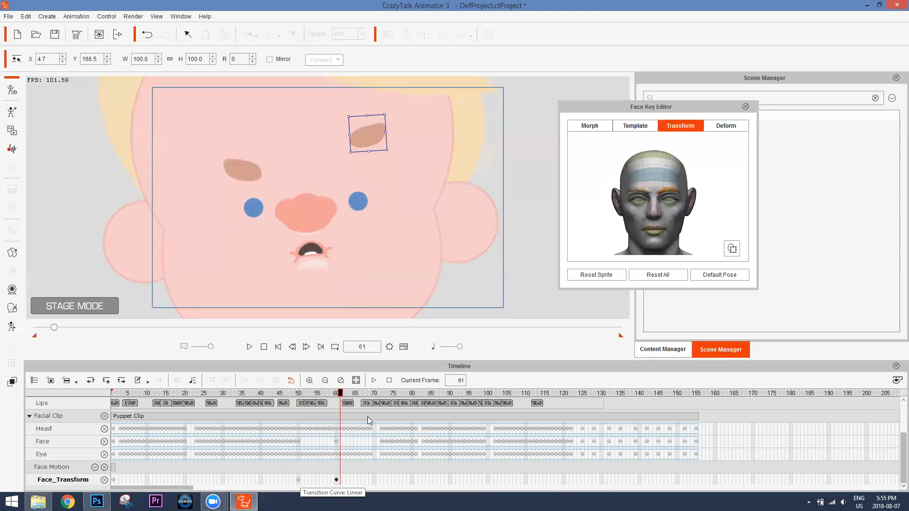
Copy the Face_Transform key at frame 60 and paste it at frame 70 on the same track
left_click(336, 480)
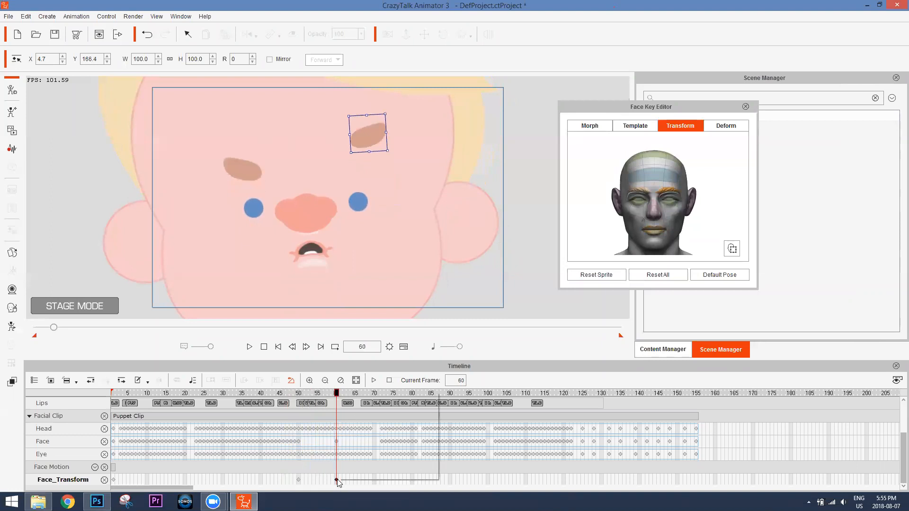
right_click(336, 480)
left_click(356, 403)
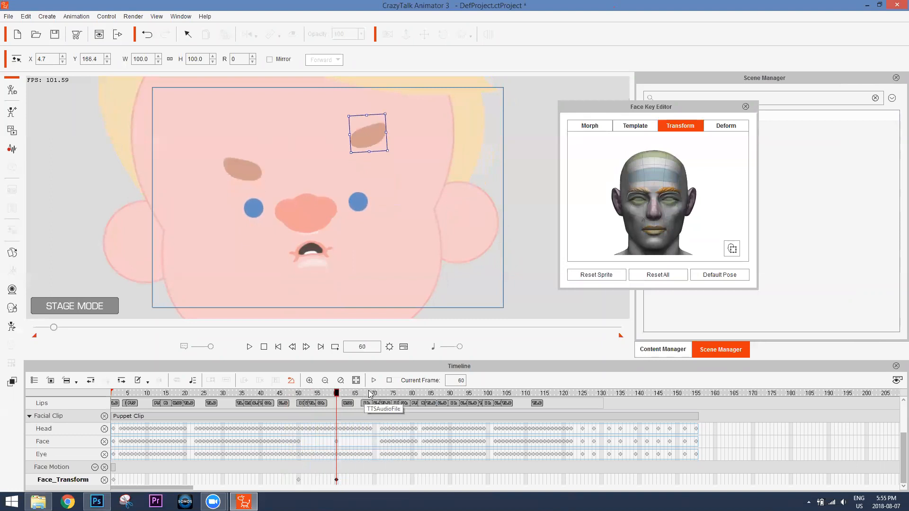
left_click(374, 393)
right_click(375, 479)
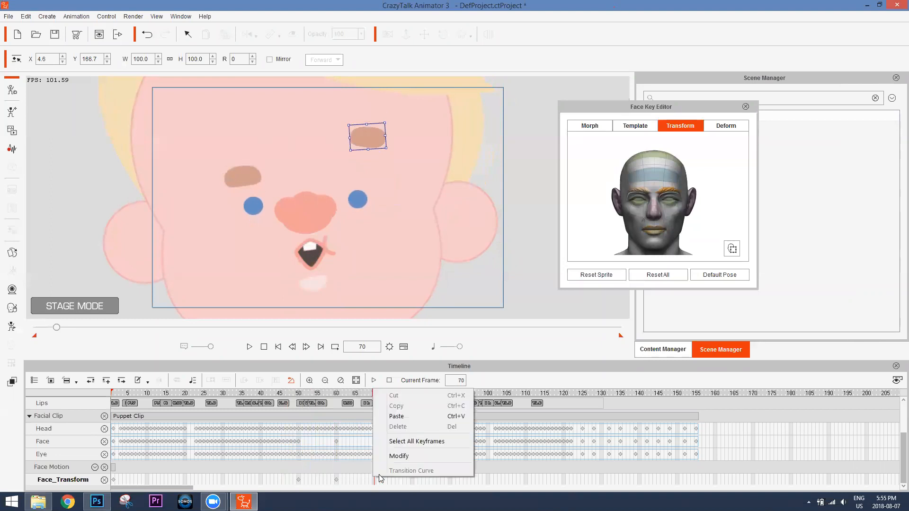
Paste the copied key on the Face_Transform track at frame 70 and reset all facial transforms at frame 78
left_click(396, 416)
left_click_drag(384, 394, 405, 394)
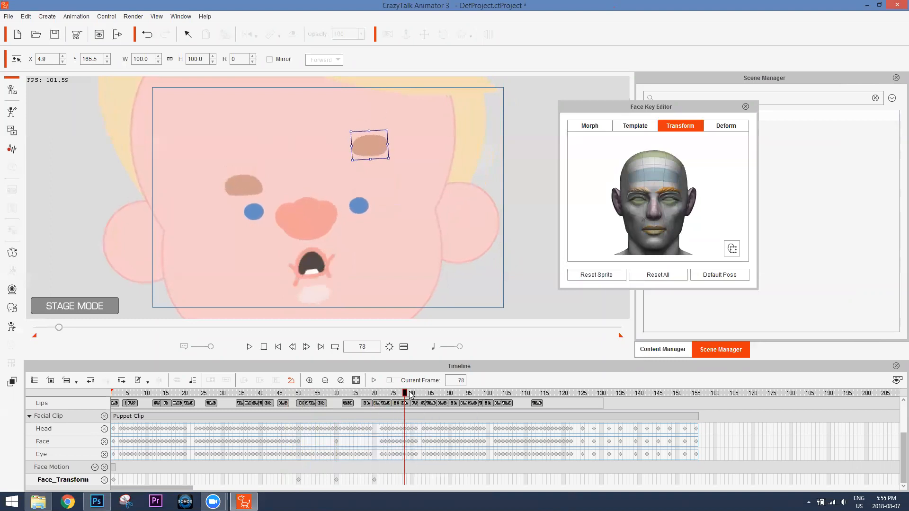
left_click(669, 275)
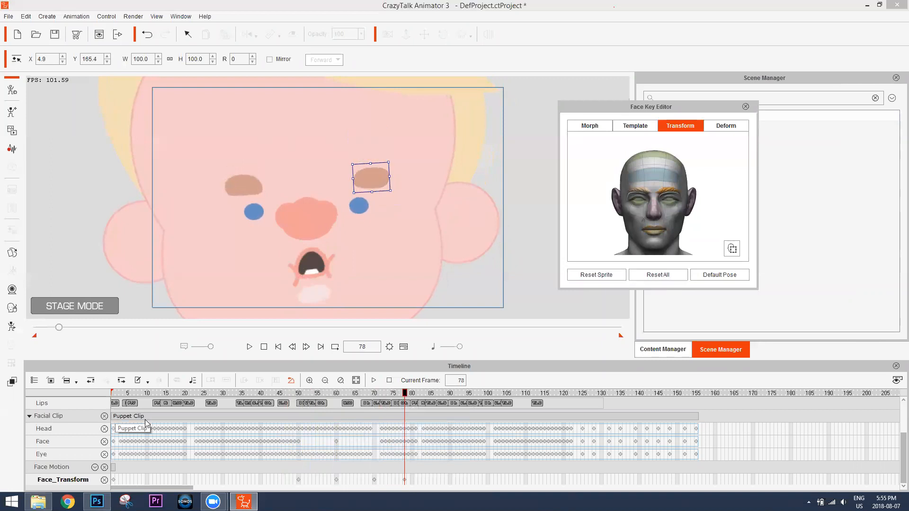
Play the animation from just before the frame 50 key to review the eyebrow transform movement
mouse_move(297, 394)
left_mouse_down()
mouse_move(419, 393)
mouse_move(283, 396)
left_mouse_up()
key("space")
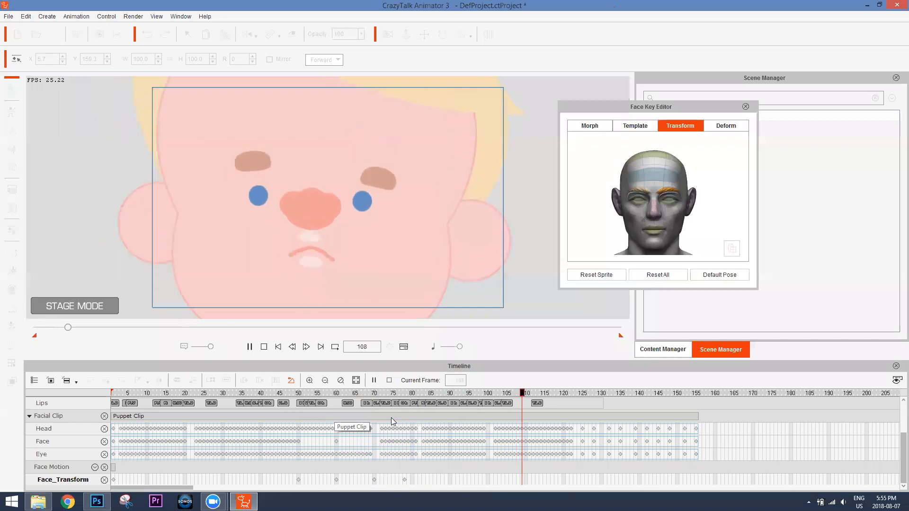
key("space")
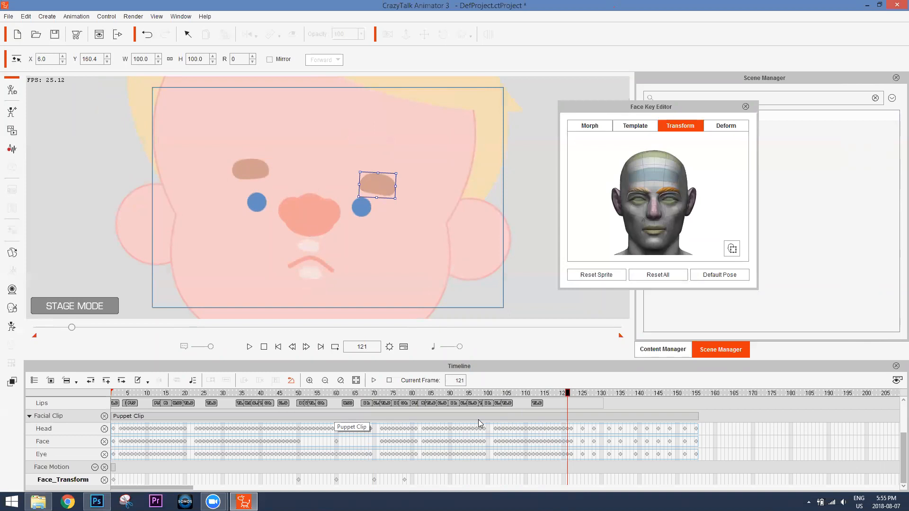
In Deform mode at frame 121, stretch the outer end of the character's left eyebrow outward by its mesh point
left_click(731, 127)
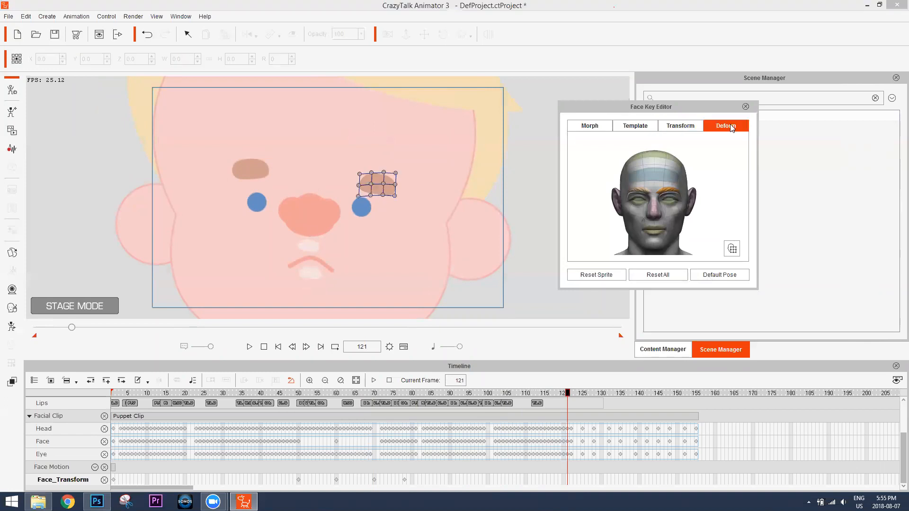
left_click(396, 193)
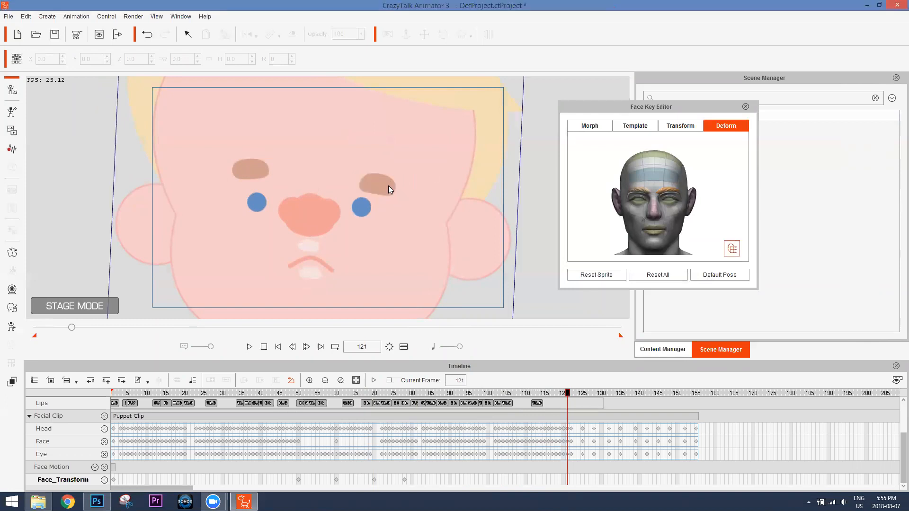
left_click(675, 194)
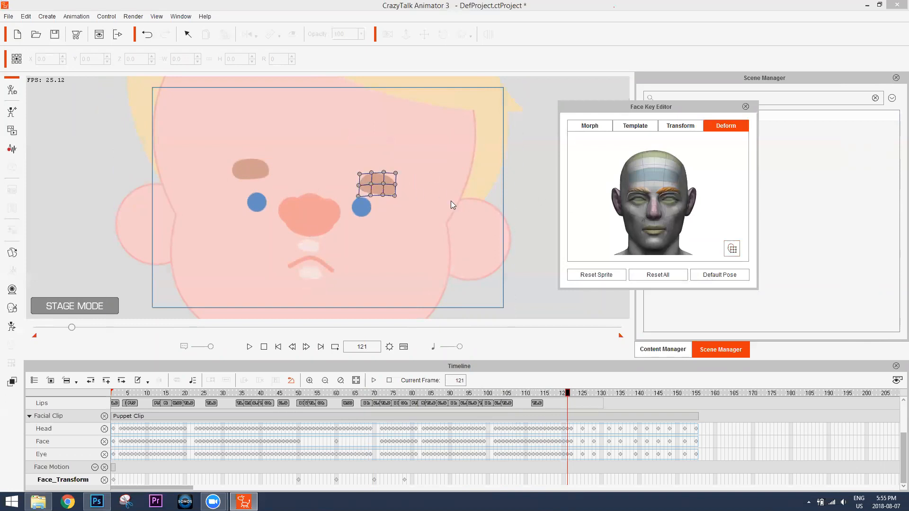
left_click(394, 194)
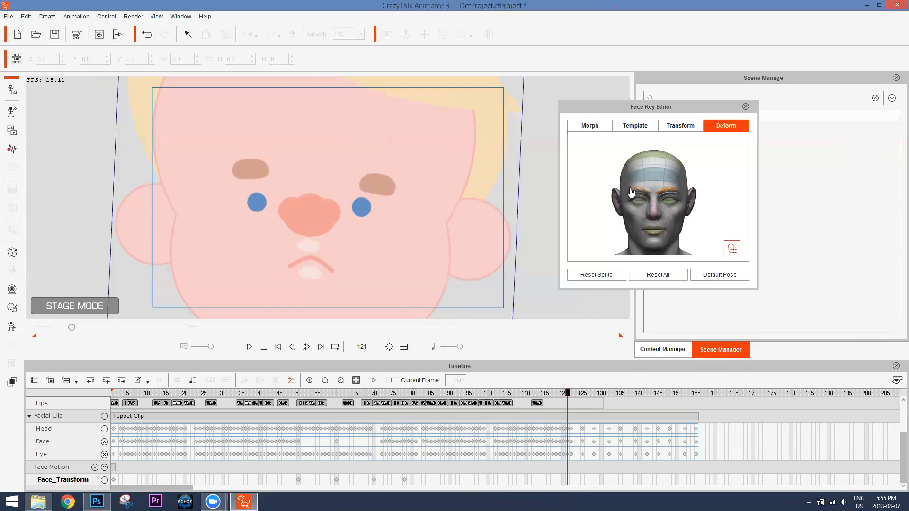
left_click(664, 185)
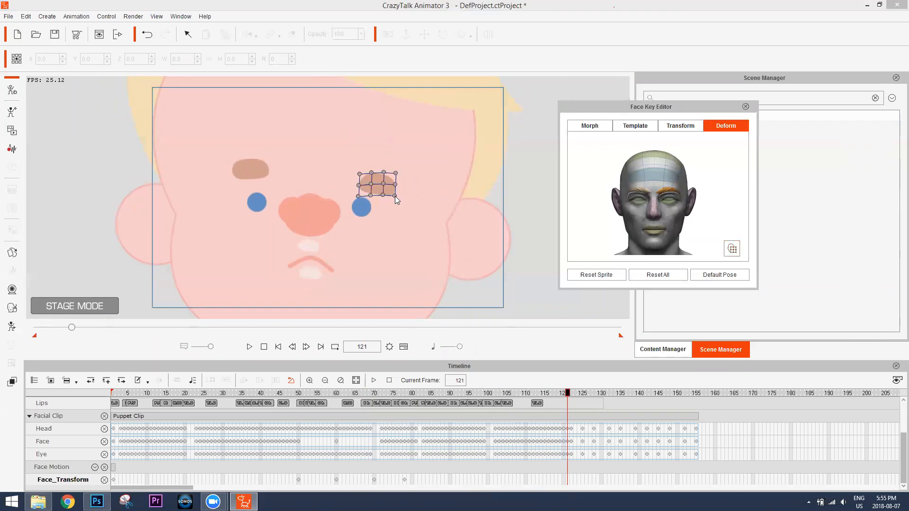
left_click(394, 195)
left_click(384, 187)
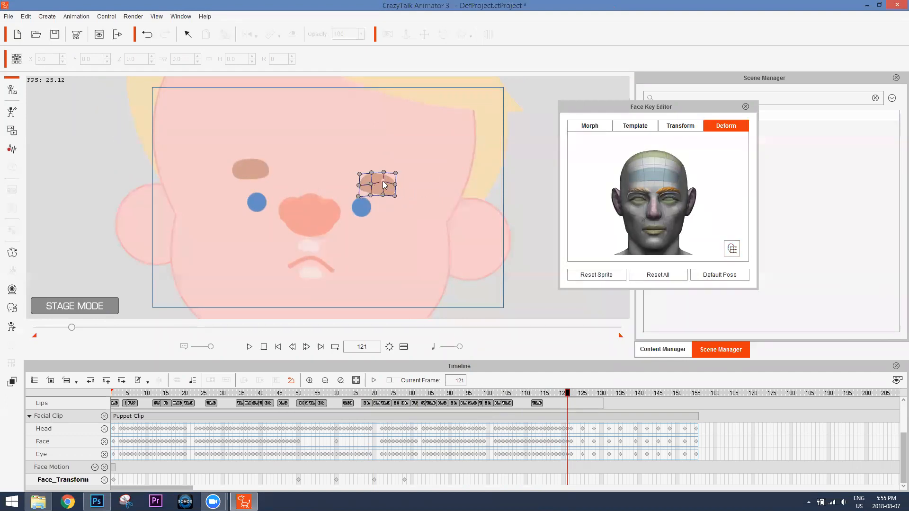
left_click_drag(410, 194, 443, 194)
Show the Face_Deform track in the timeline and key the reset, undeformed face at frames 118 and 125
left_click(95, 468)
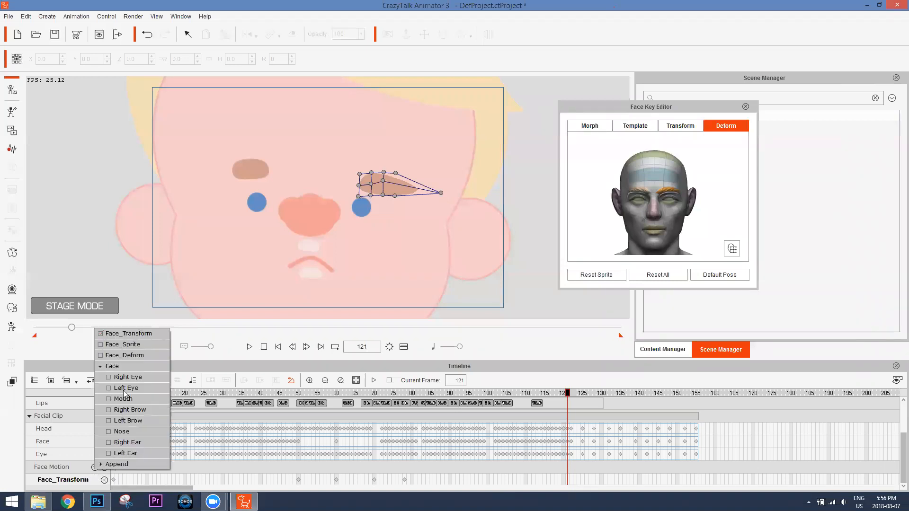
left_click(115, 356)
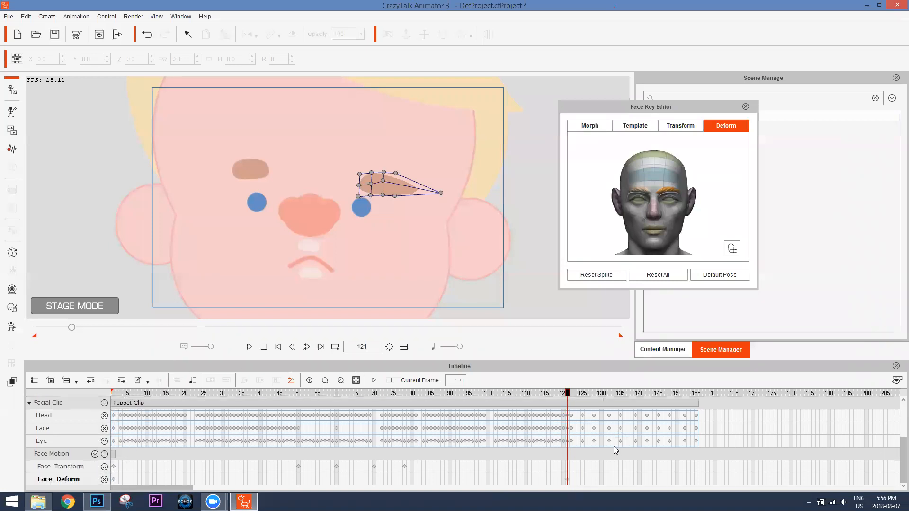
left_click(557, 481)
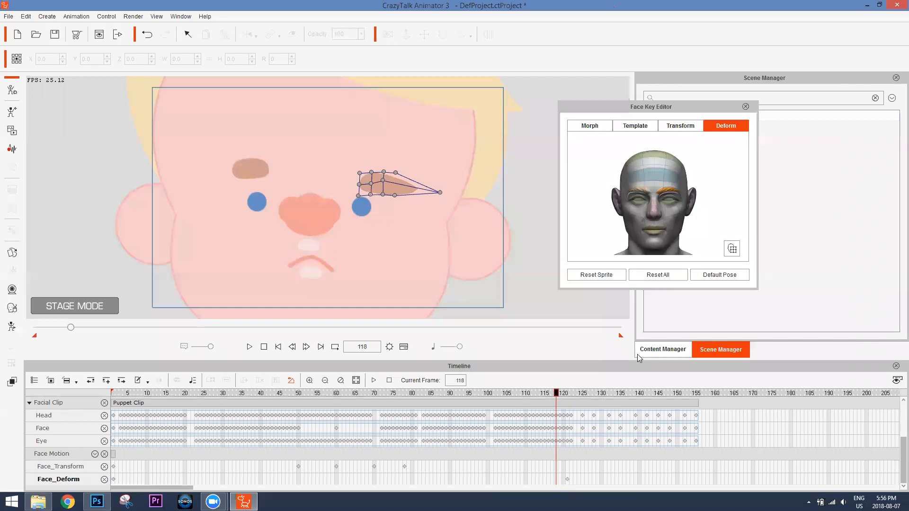
left_click(669, 278)
left_click(582, 393)
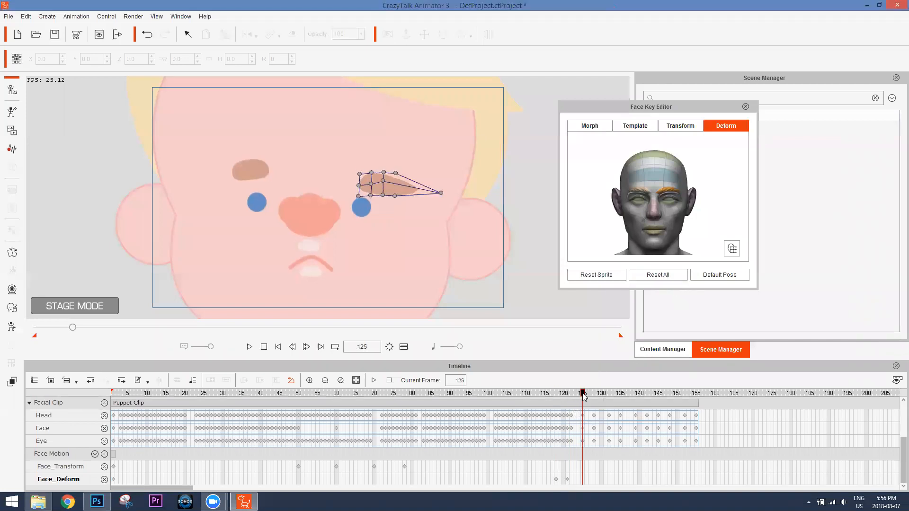
left_click(658, 275)
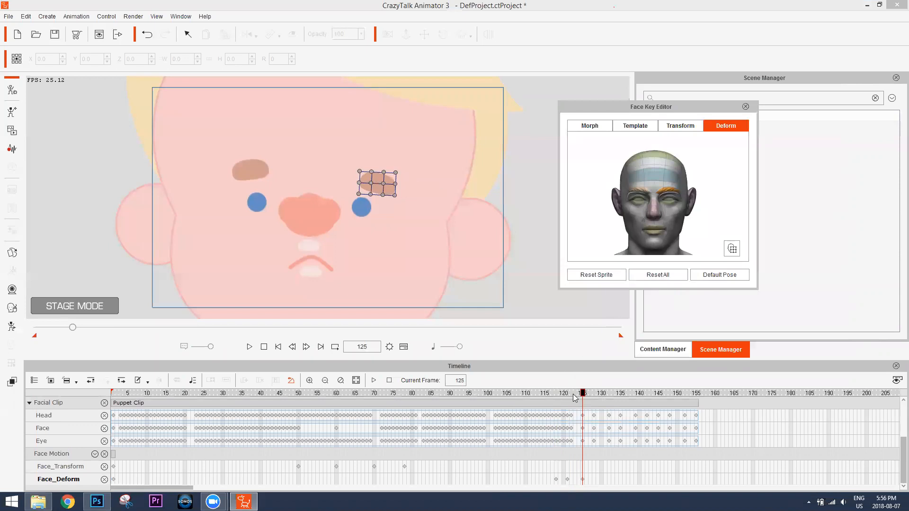
Play and scrub the frames around 118 to 125 to review the eyebrow's deform animation
left_click(560, 394)
left_click_drag(559, 399, 533, 396)
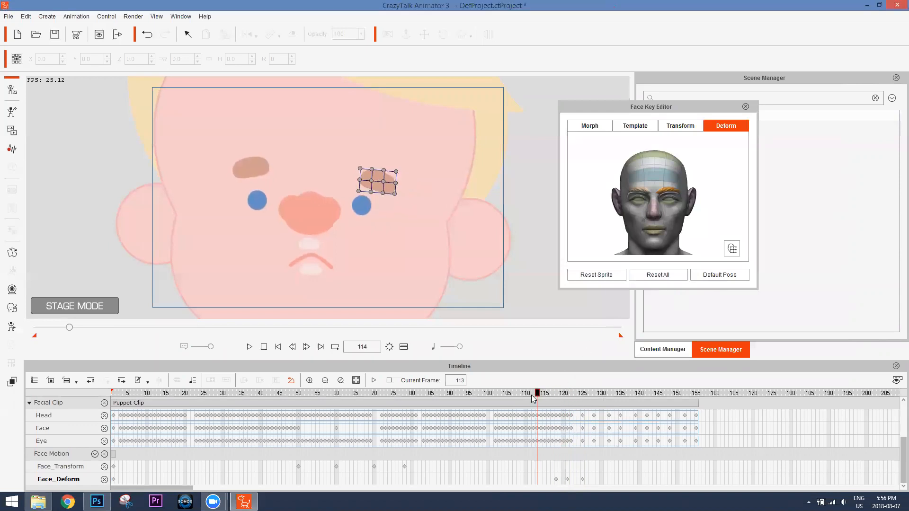
key("space")
key("space")
left_click(549, 394)
key("space")
key("space")
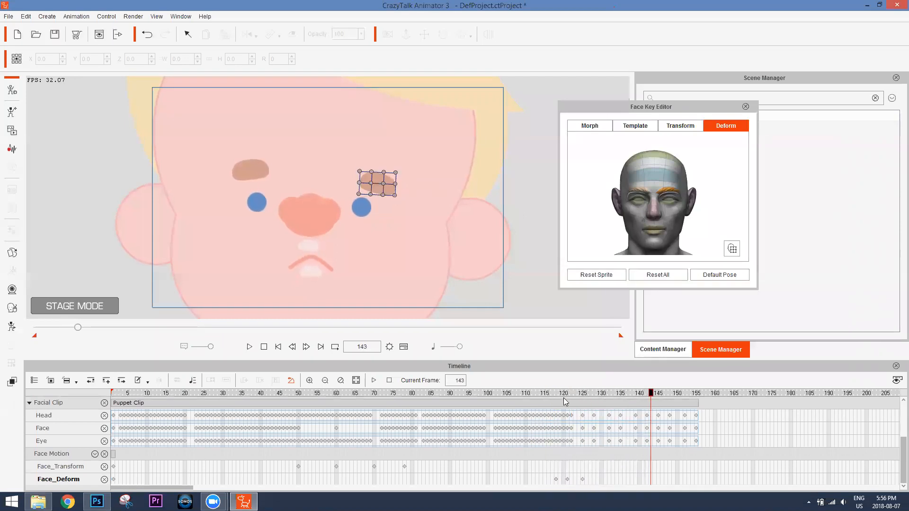
left_click(575, 394)
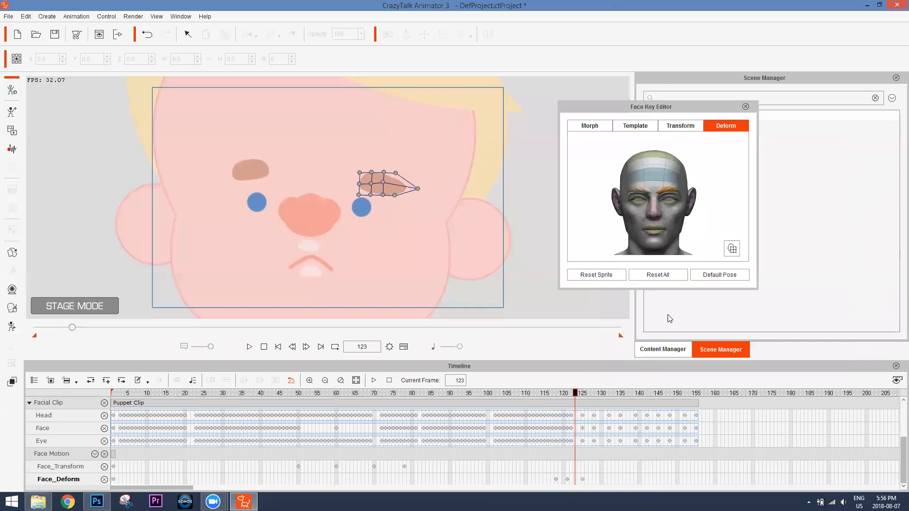
Close the Face Key Editor and the Timeline to return to the character on the full stage
left_click(746, 107)
left_click(897, 367)
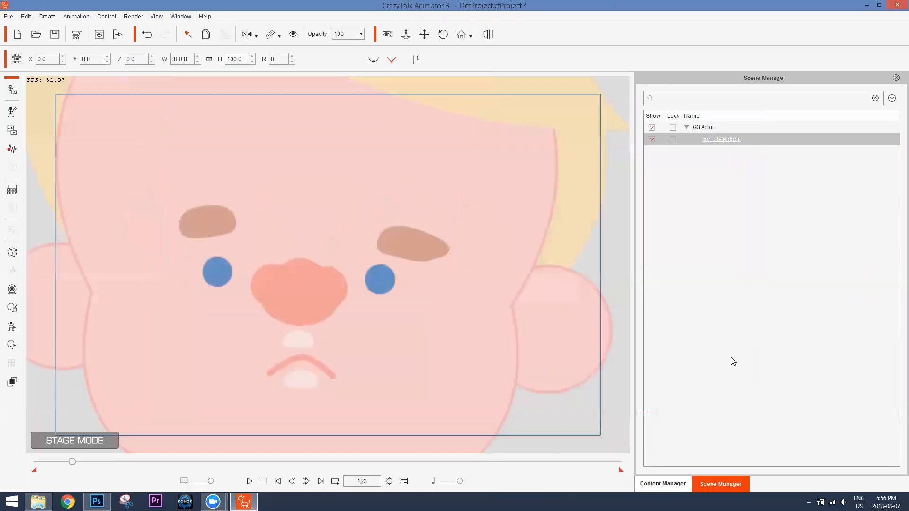
left_click_drag(426, 352, 462, 285)
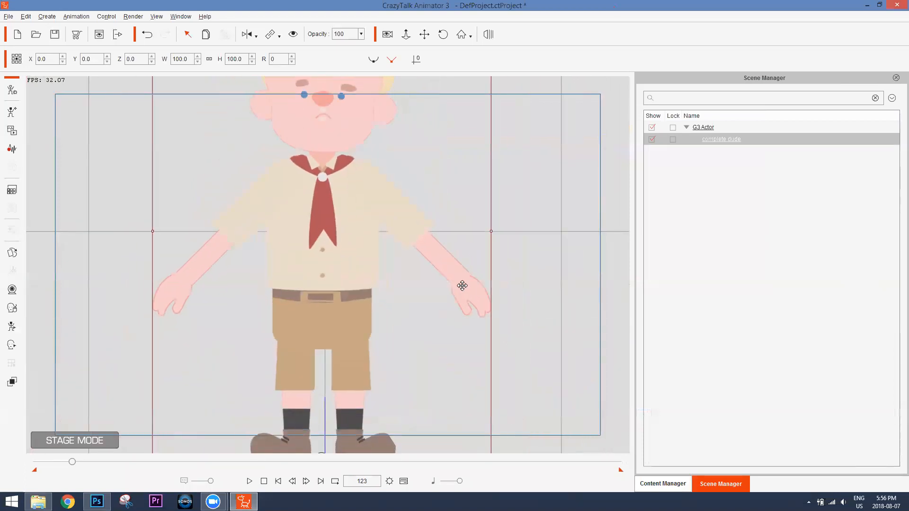
left_click_drag(410, 214, 424, 239)
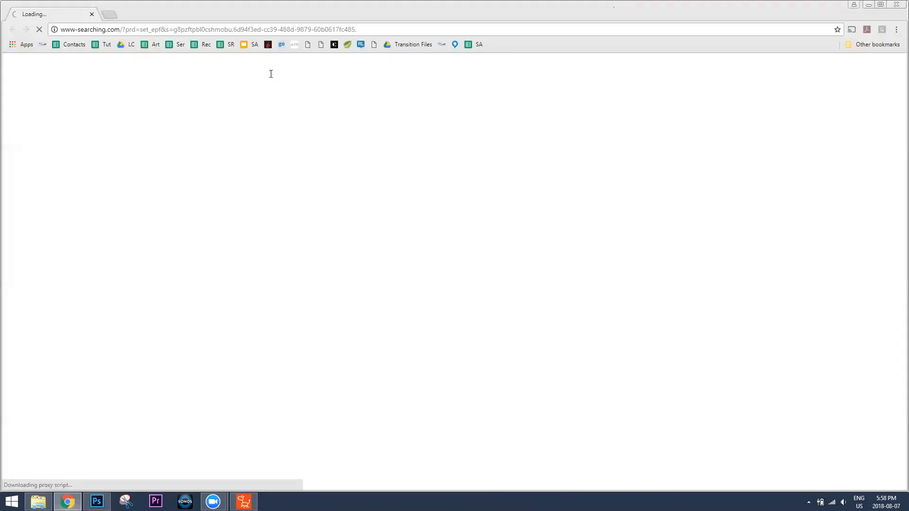
Switch to Chrome, search the web for "reallusion webinars" and open the Reallusion webinar archive page
key("ctrl+l")
type("reallusion web")
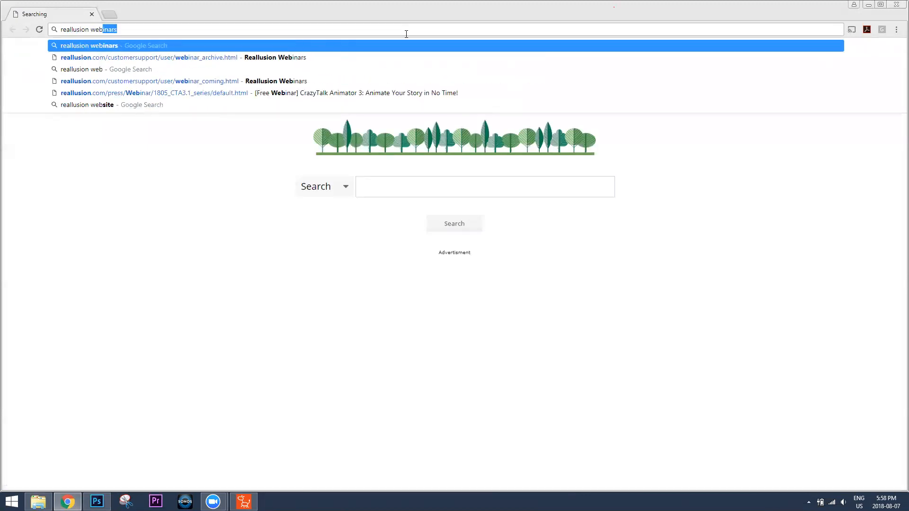
key("Return")
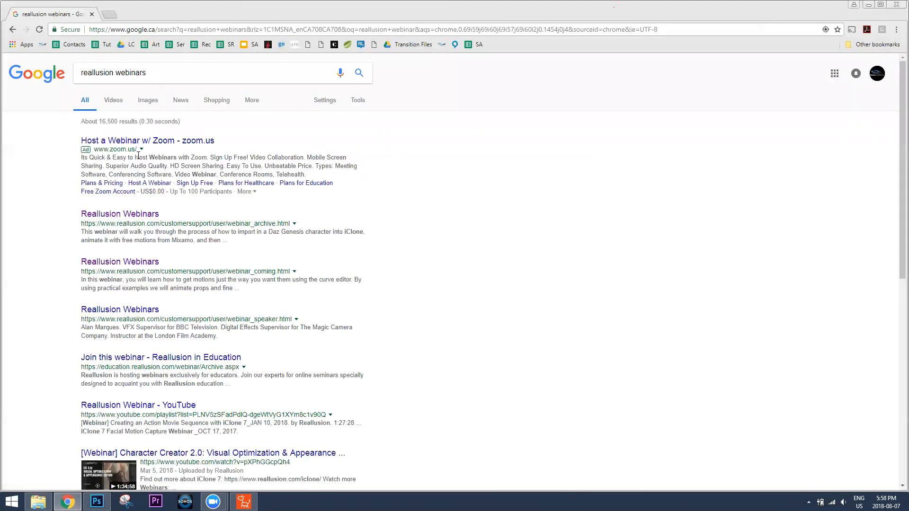
left_click(122, 214)
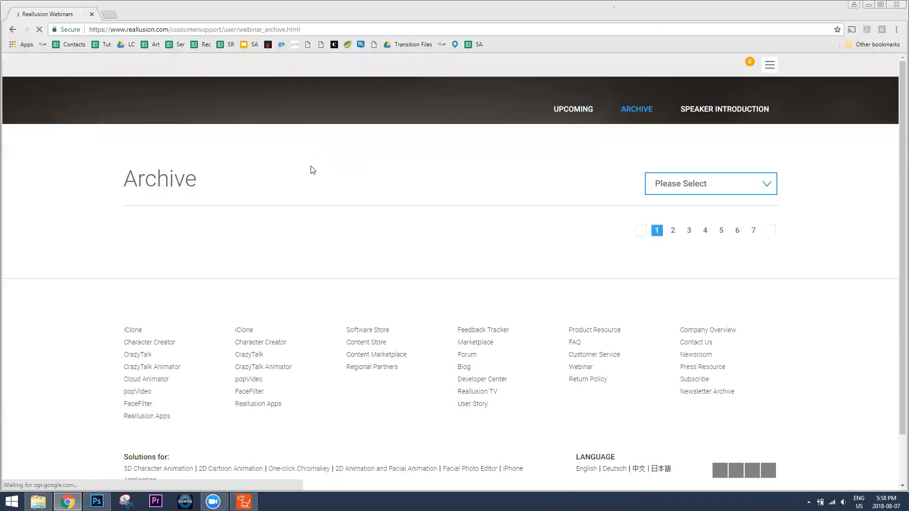
Filter the webinar archive by CrazyTalk Animator and look through the listed webinars and their demo outlines
left_click(689, 184)
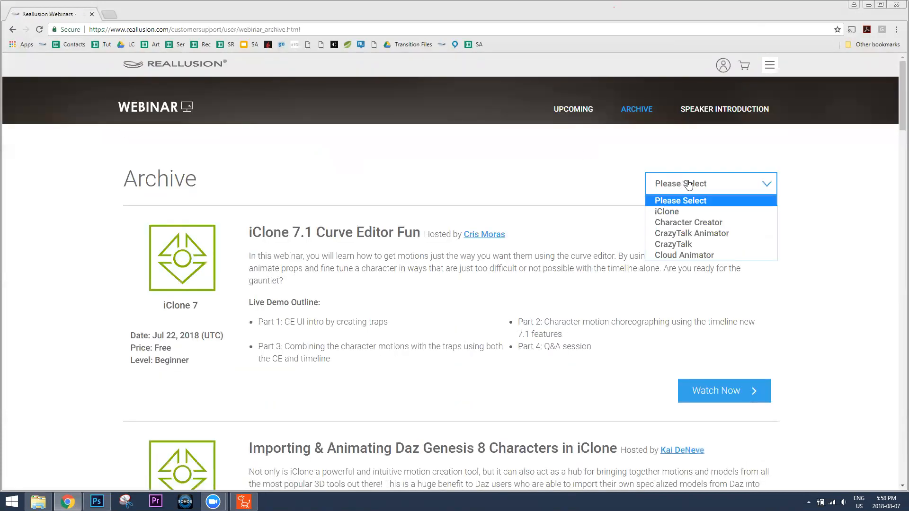
left_click(690, 234)
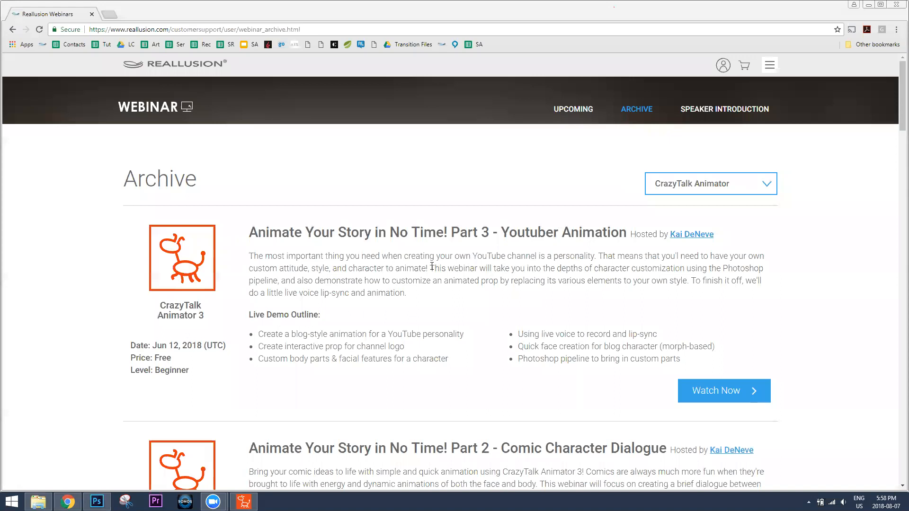
scroll(474, 294, "down", 9)
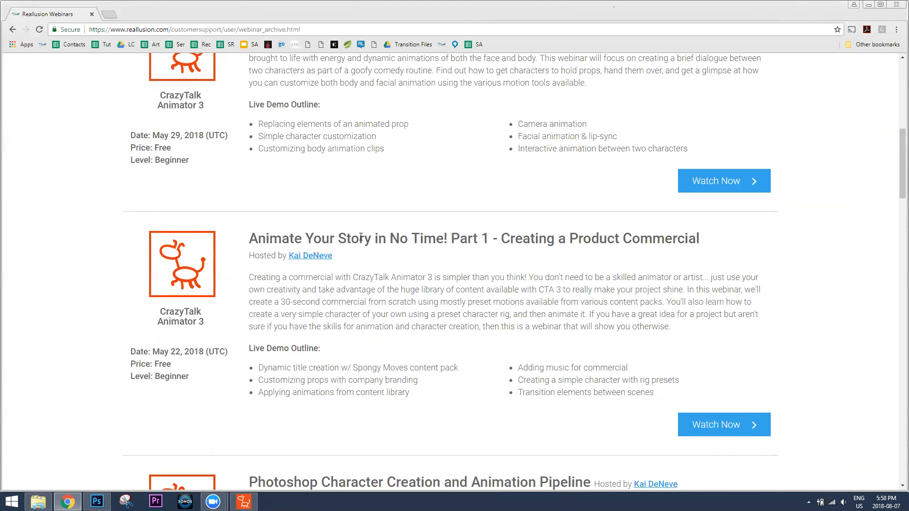
scroll(361, 237, "up", 2)
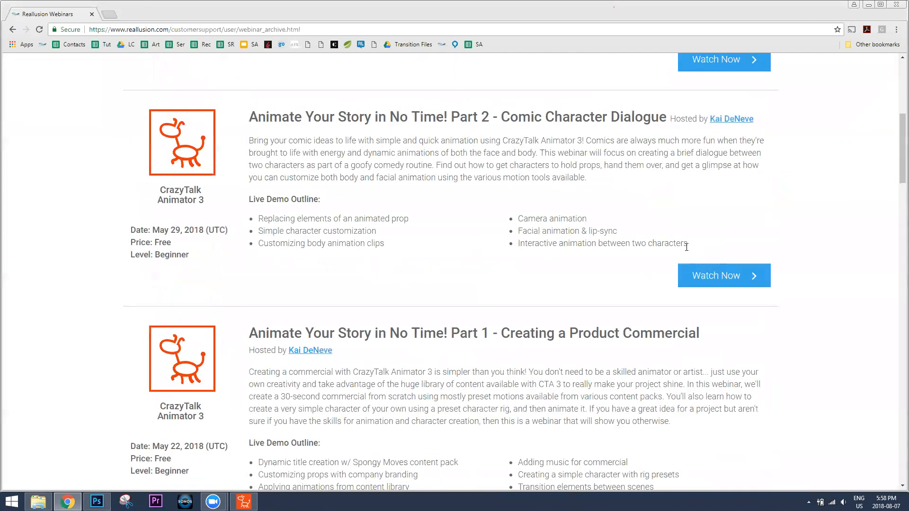
scroll(684, 242, "up", 4)
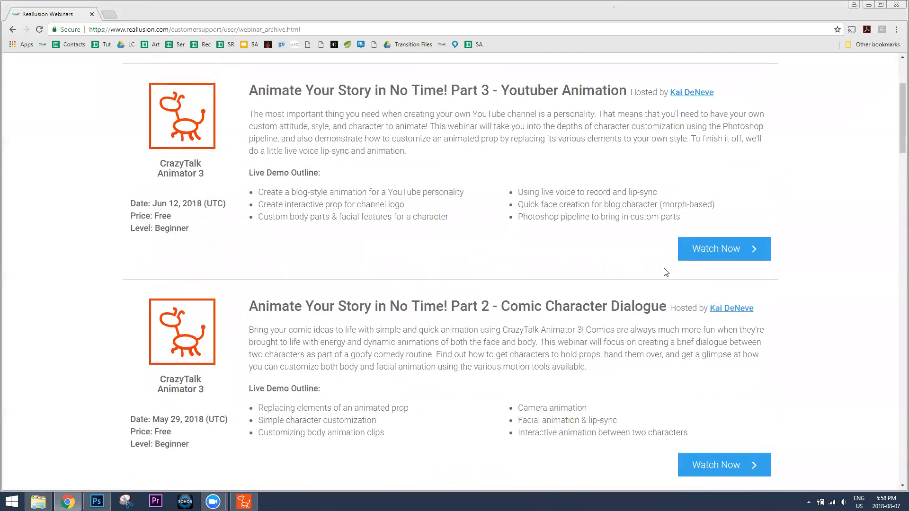
scroll(604, 305, "down", 9)
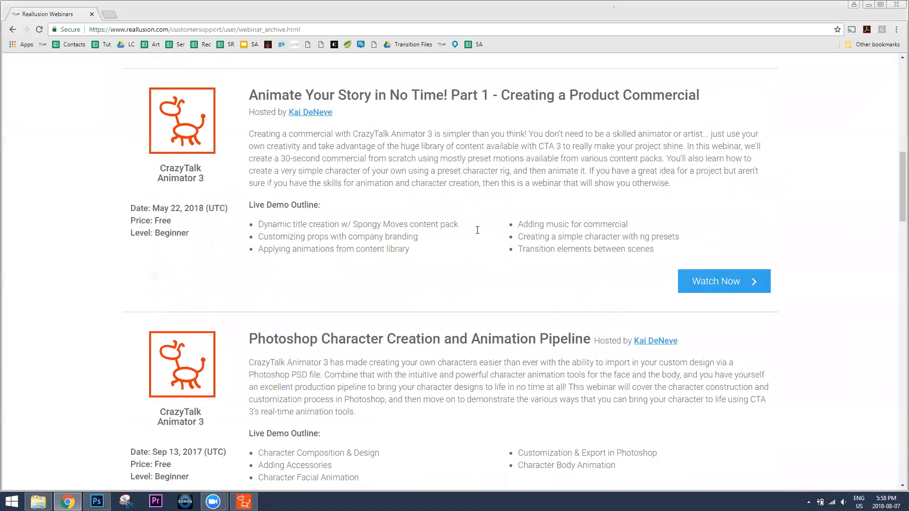
scroll(478, 227, "down", 7)
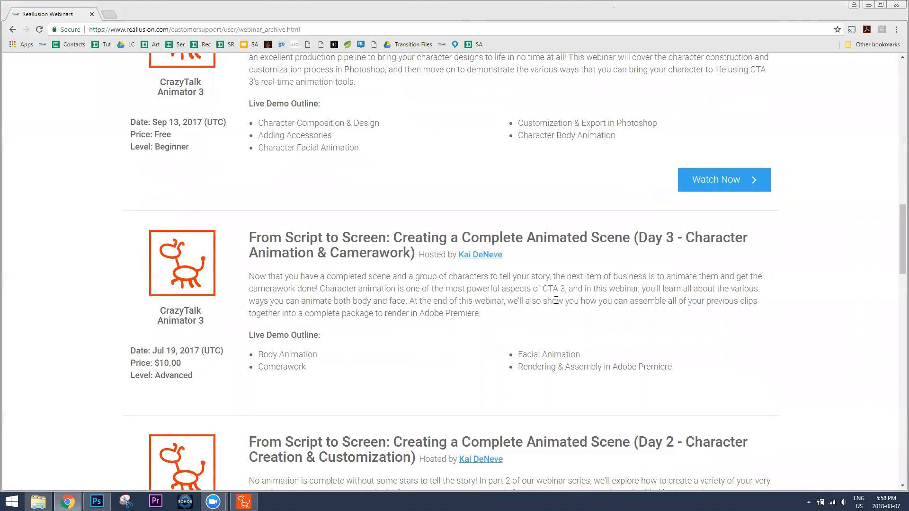
scroll(556, 300, "down", 4)
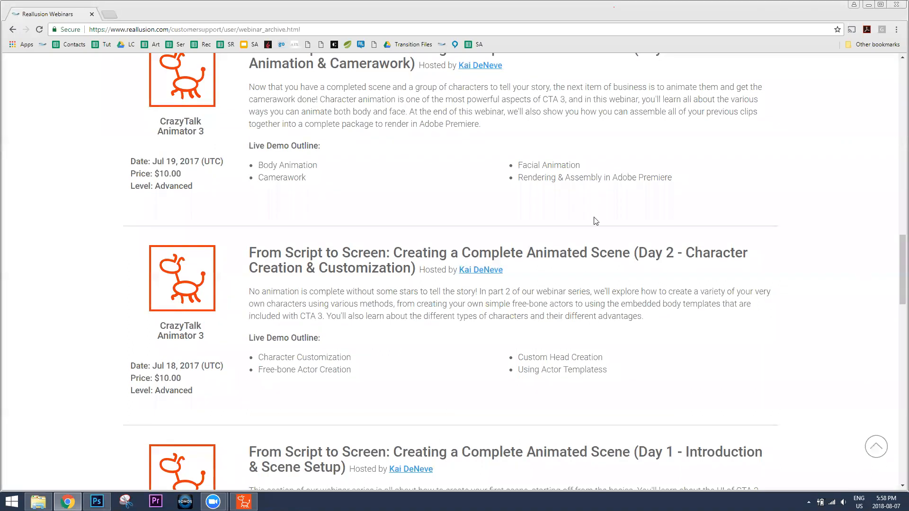
scroll(463, 211, "up", 15)
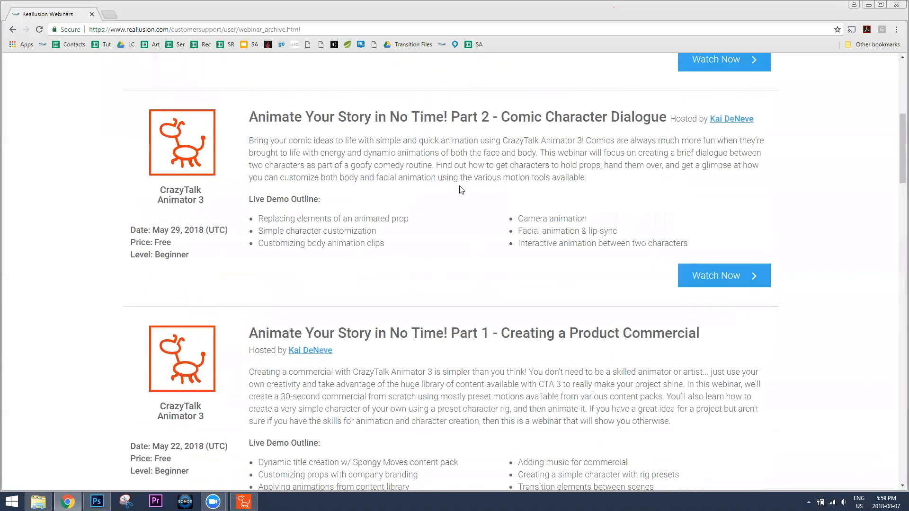
scroll(462, 190, "up", 6)
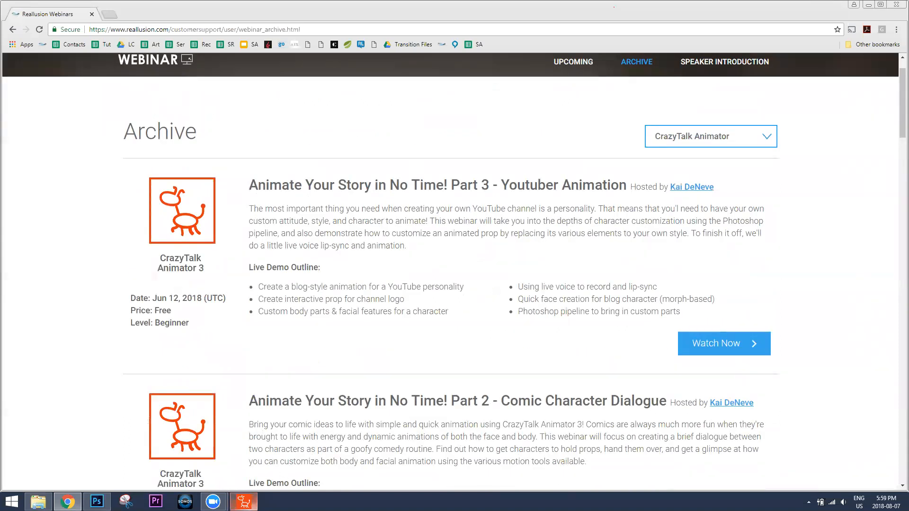
mouse_move(244, 501)
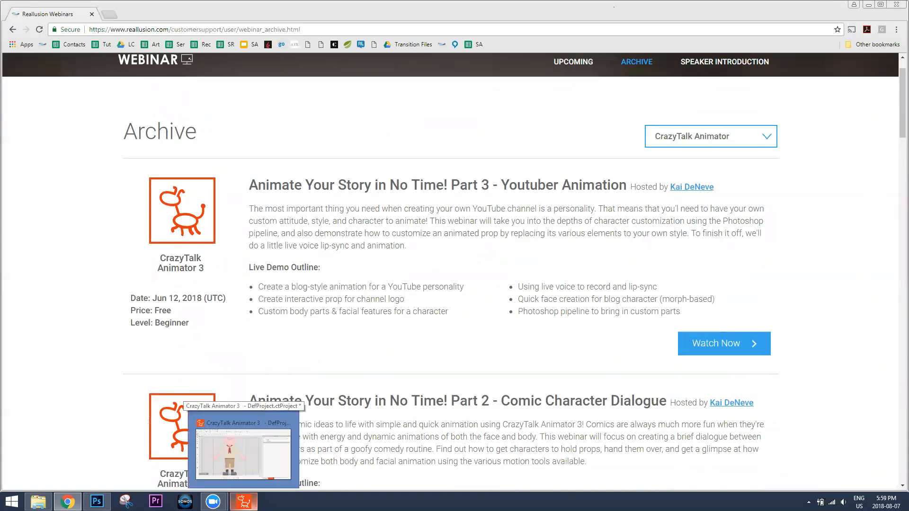
Switch to CrazyTalk Animator 3 and look through the custom actor characters in the content library, including the Pepsi and Air Canada folders
left_click(244, 450)
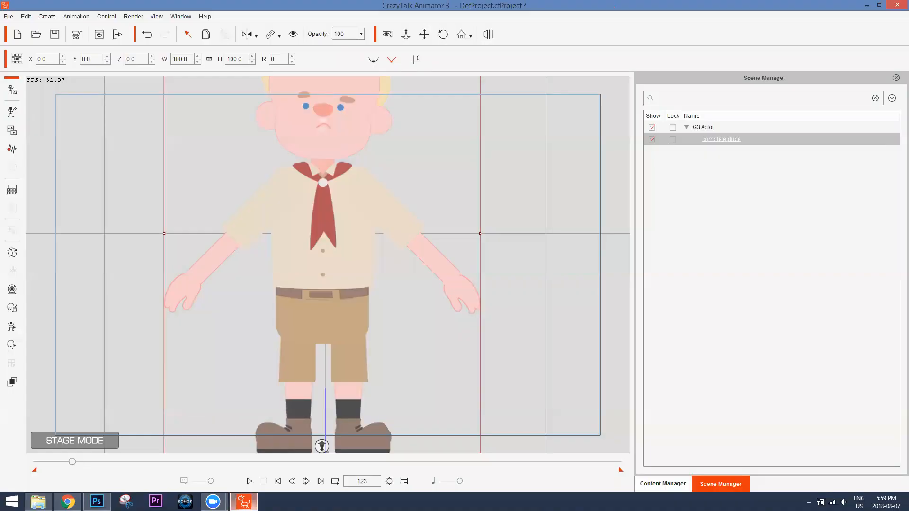
left_click(665, 483)
left_click(759, 100)
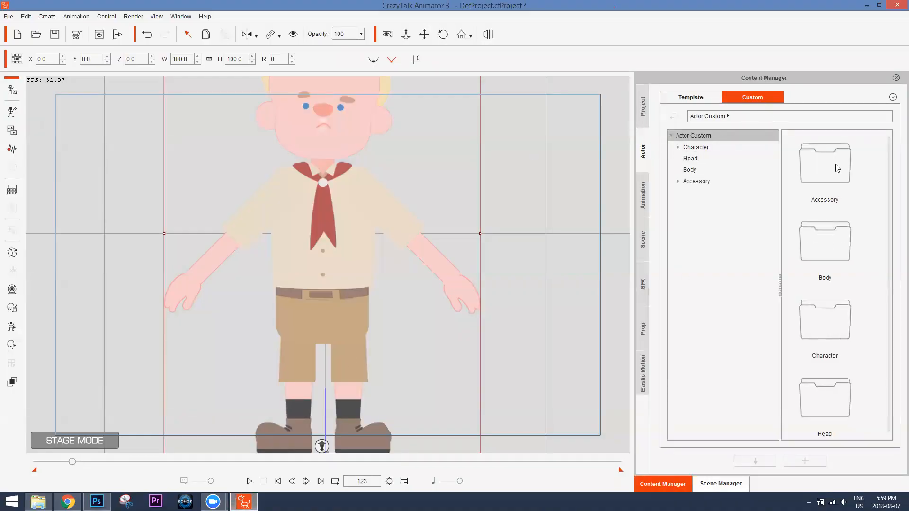
left_click(678, 147)
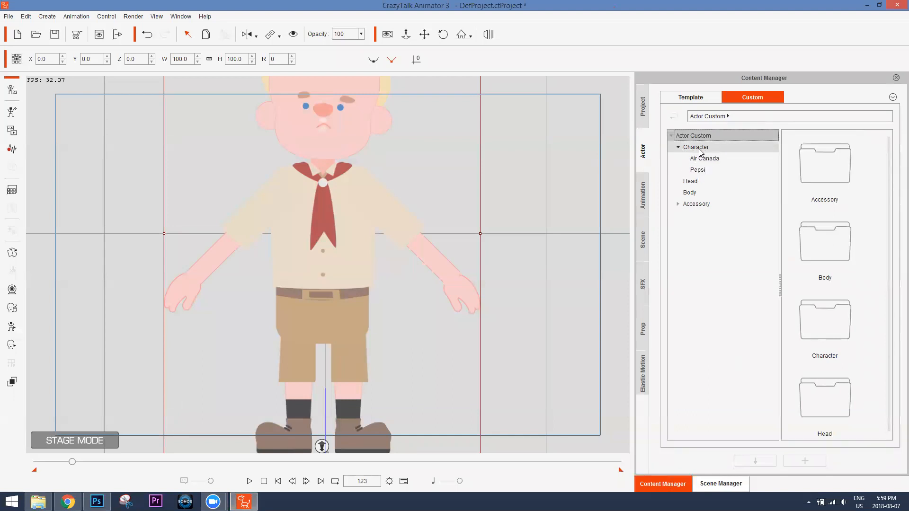
left_click(701, 147)
left_click(699, 170)
left_click(709, 159)
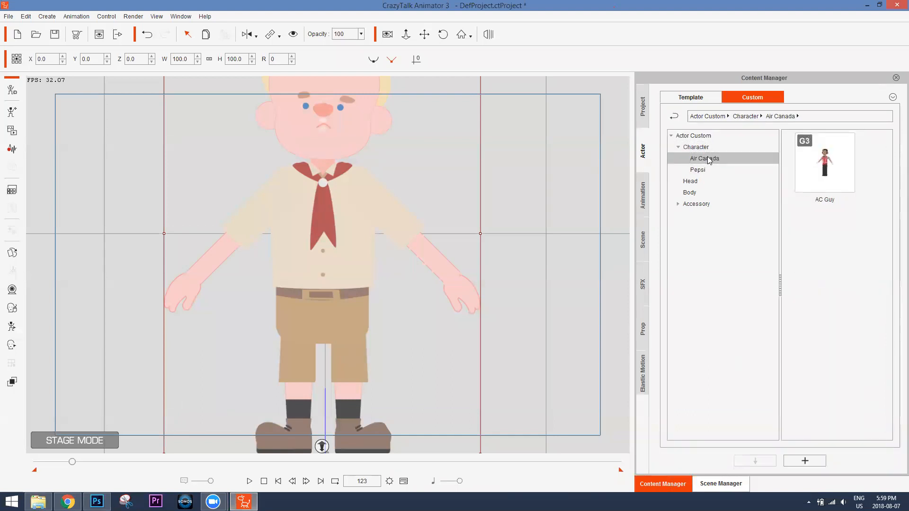
left_click(696, 147)
left_click_drag(889, 179, 896, 140)
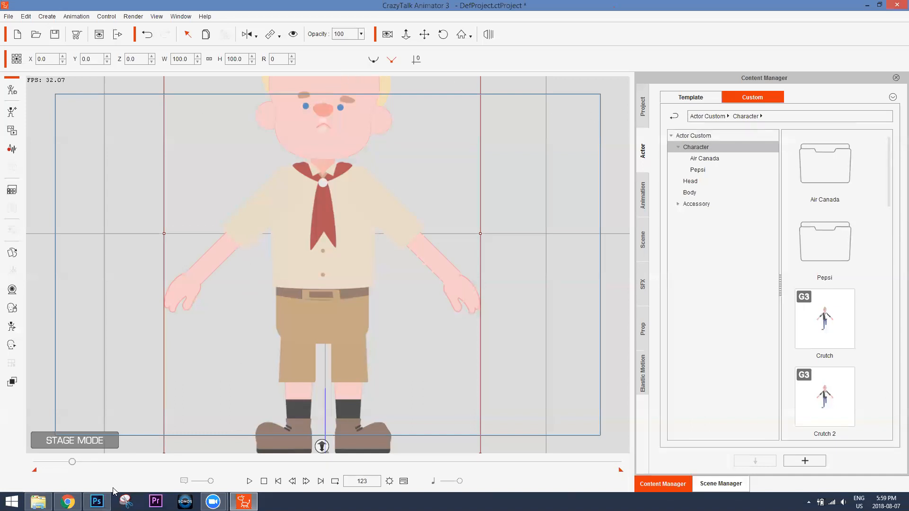
Switch to Photoshop, collapse the Hip group, expand the RHand group and select its 00_Relaxed hand layer
left_click(96, 502)
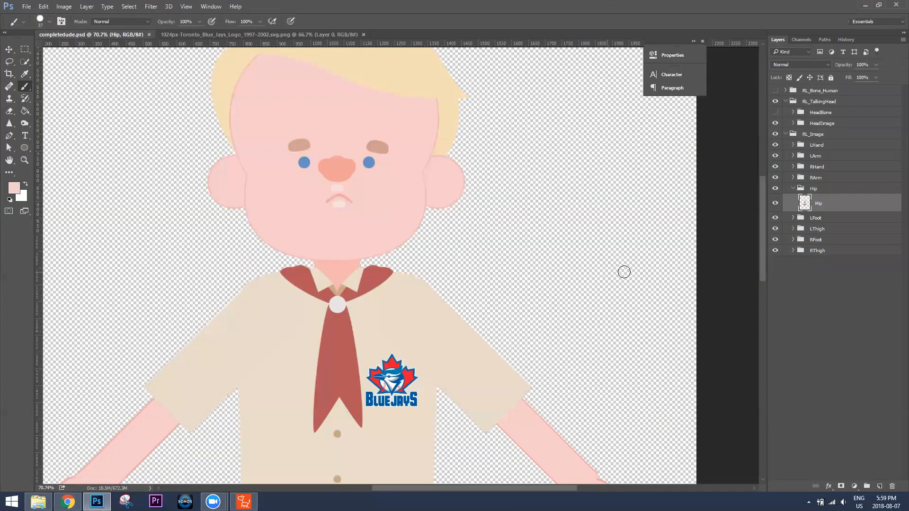
scroll(621, 266, "down", 5)
scroll(619, 266, "down", 3)
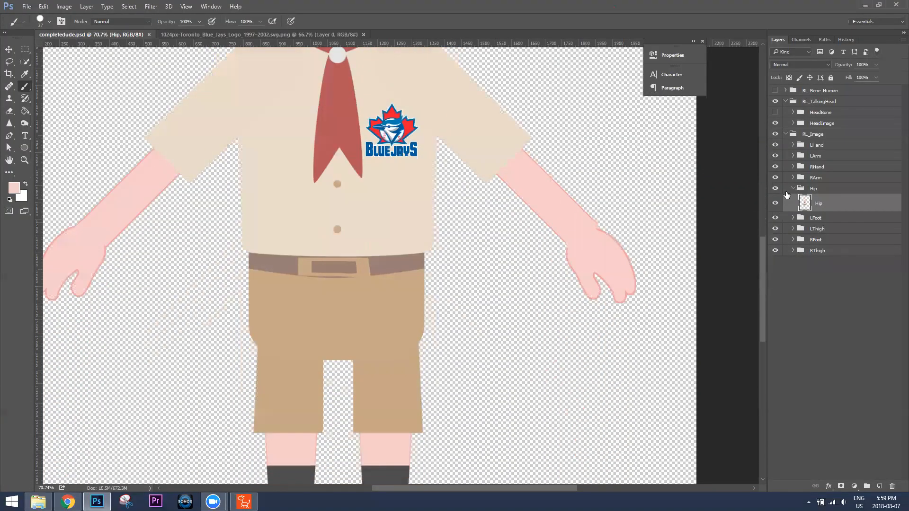
left_click(792, 189)
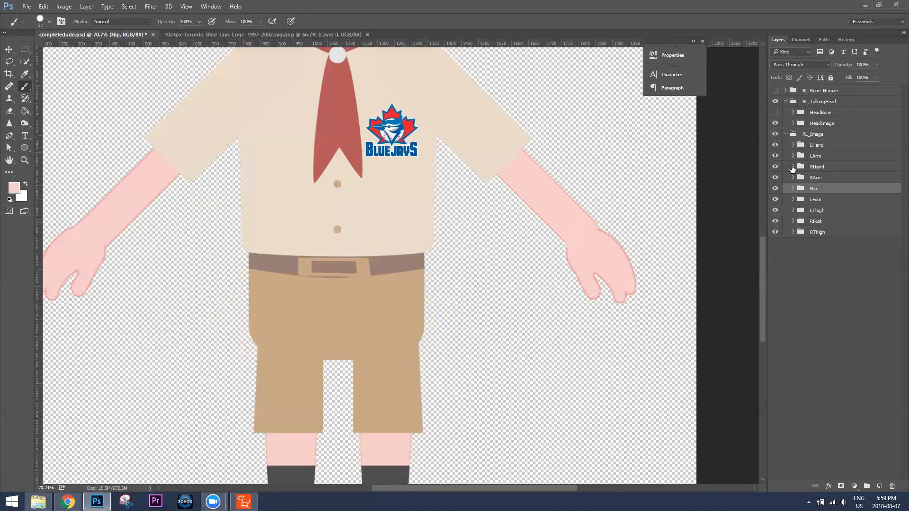
left_click(793, 167)
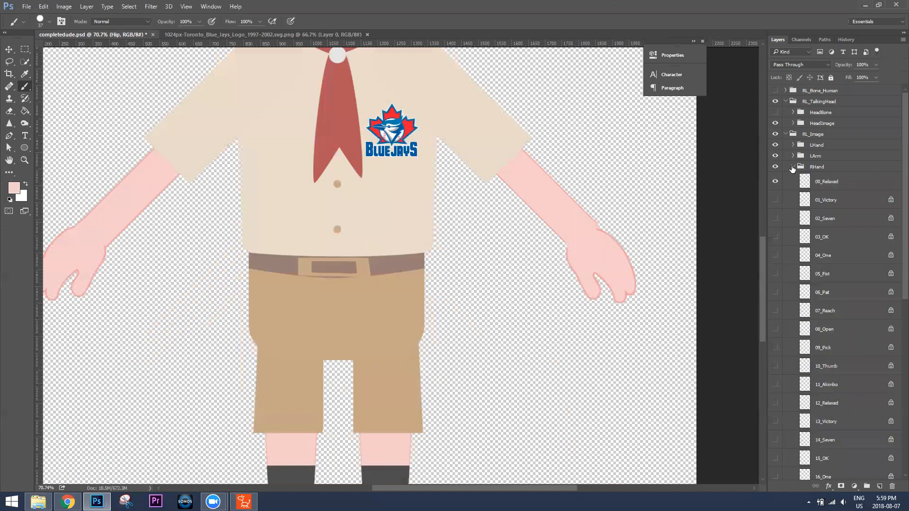
left_click(836, 185)
left_click_drag(395, 488, 329, 488)
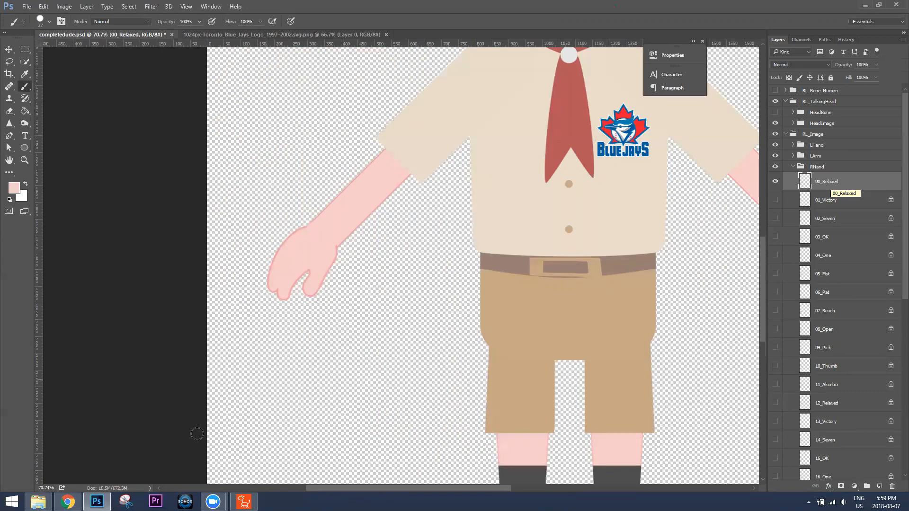
Switch to Chrome and run an image search for "soda can cartoon" in a new tab
left_click(67, 502)
left_click(110, 15)
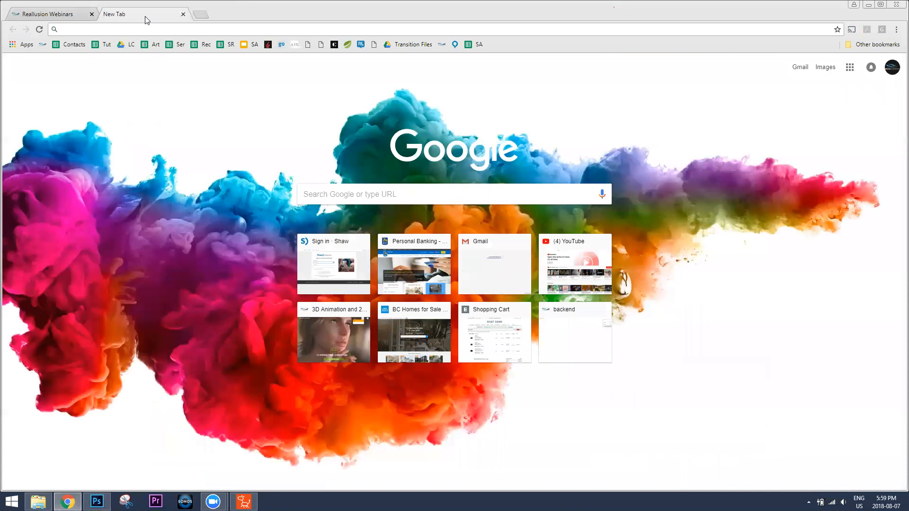
left_click(300, 31)
type("soda")
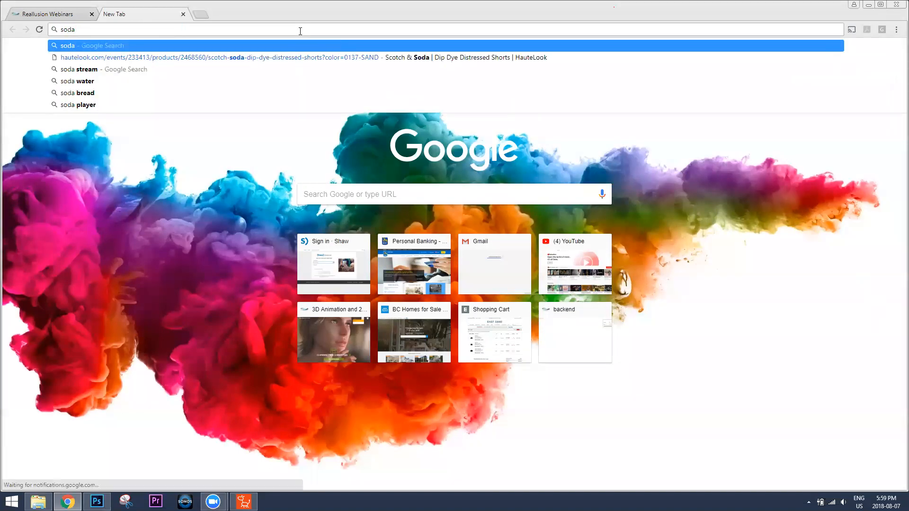
type(" can cartoon")
key("Return")
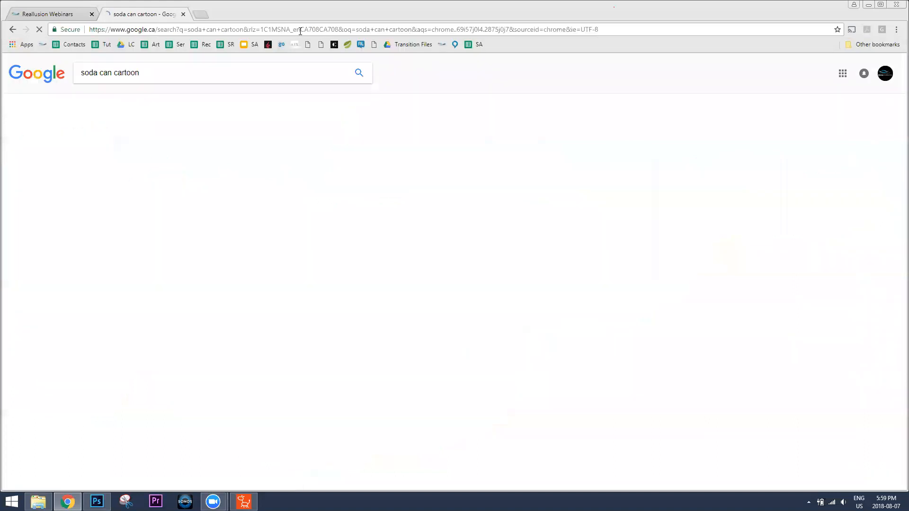
left_click(117, 101)
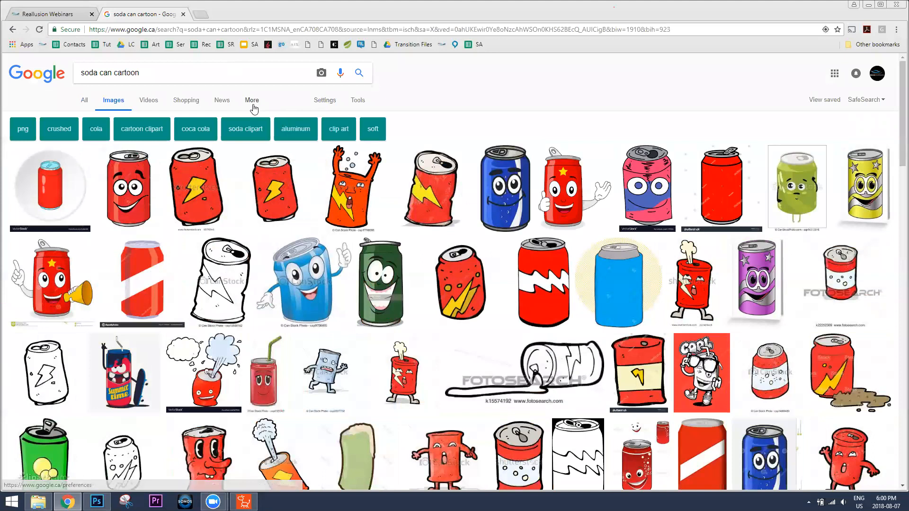
left_click(252, 101)
left_click(357, 100)
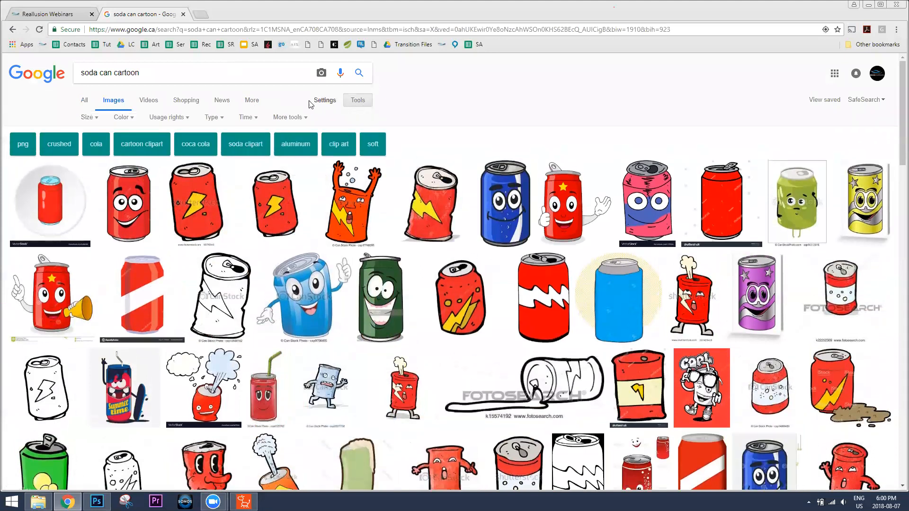
left_click(256, 105)
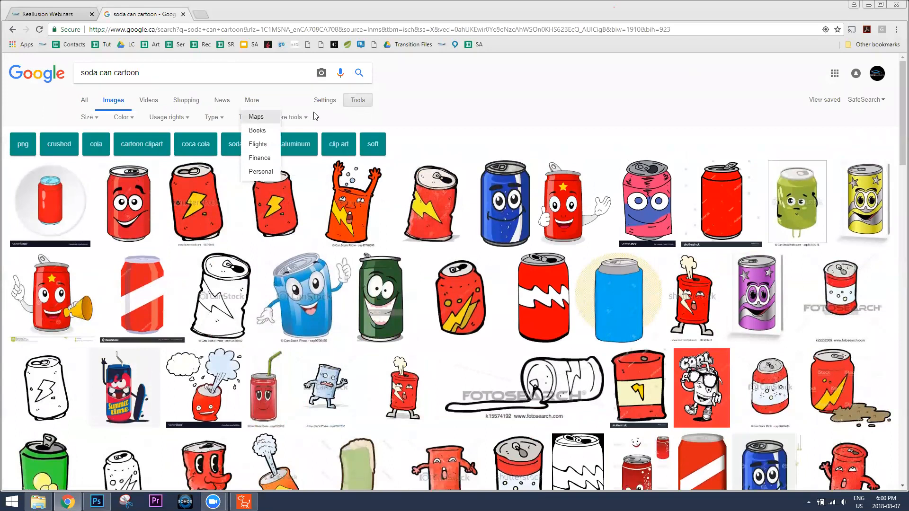
left_click(327, 119)
left_click(301, 119)
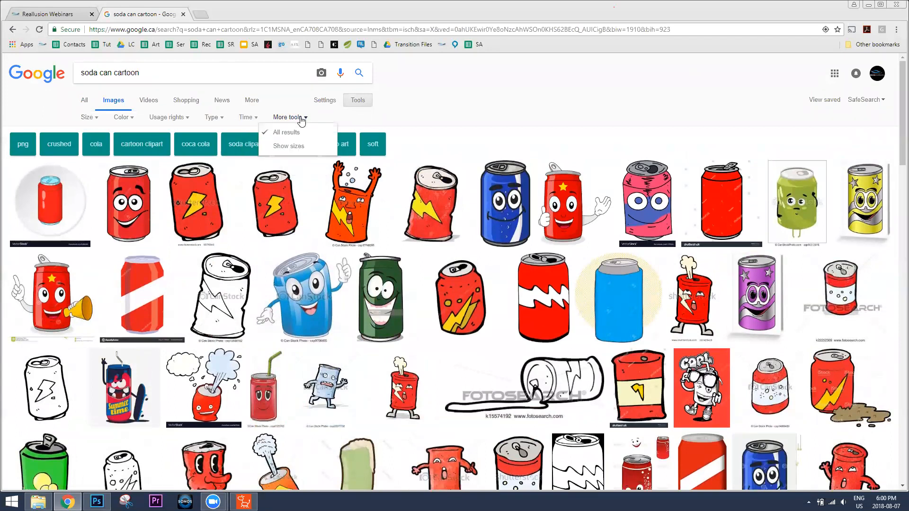
Restrict the soda can image search to PNG files through Google's advanced image search
left_click(324, 100)
left_click(333, 142)
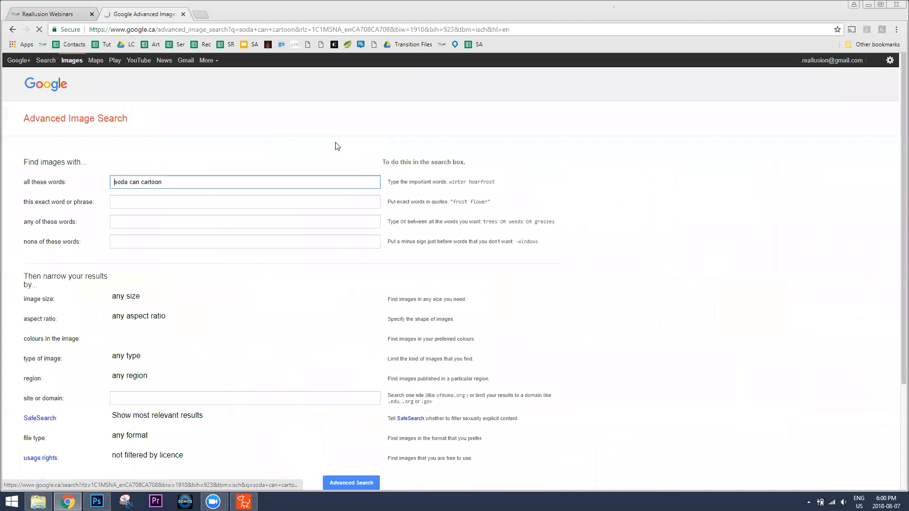
scroll(234, 294, "down", 3)
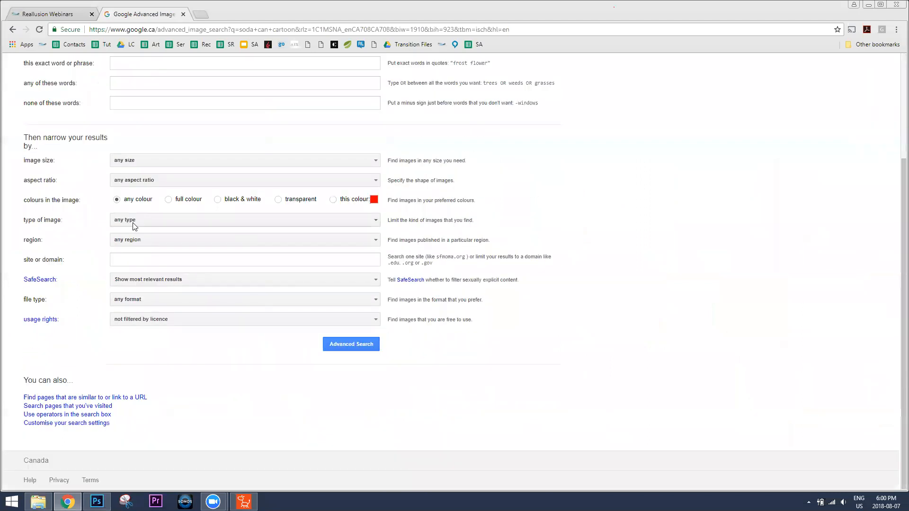
left_click(133, 222)
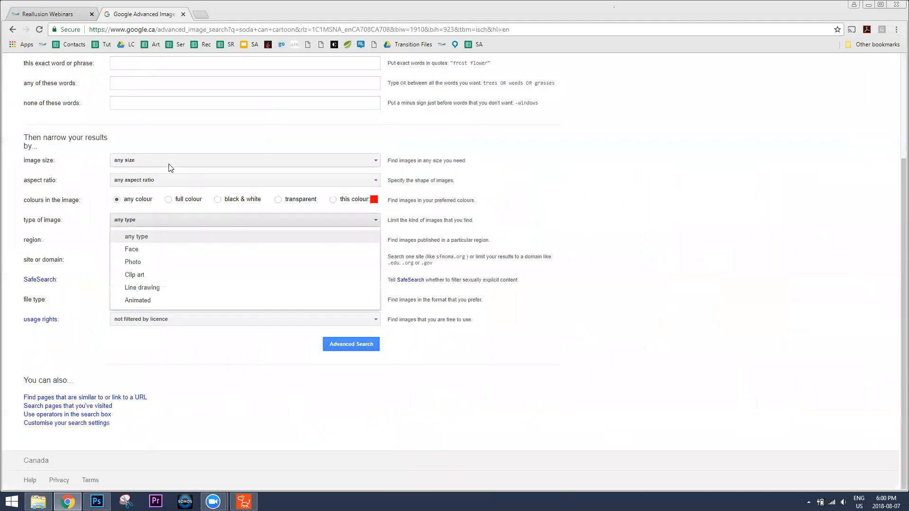
left_click(187, 145)
left_click(140, 301)
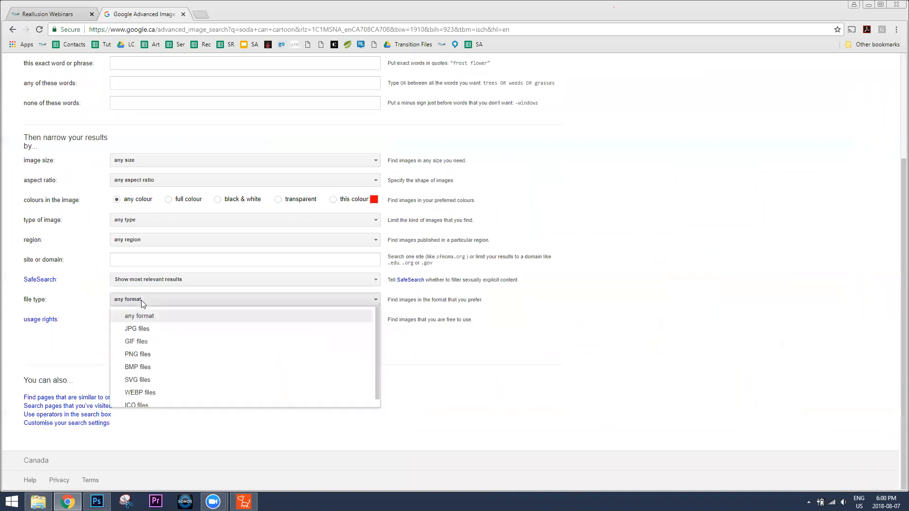
left_click(143, 359)
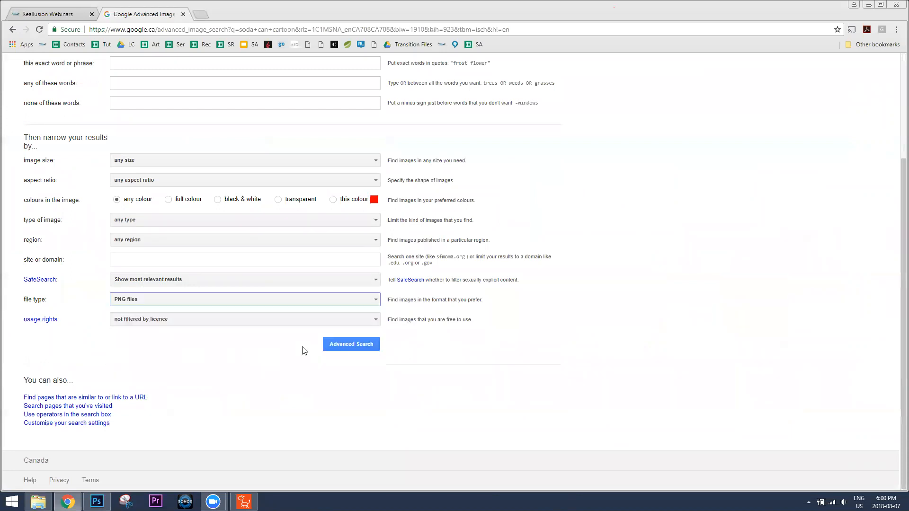
left_click(347, 342)
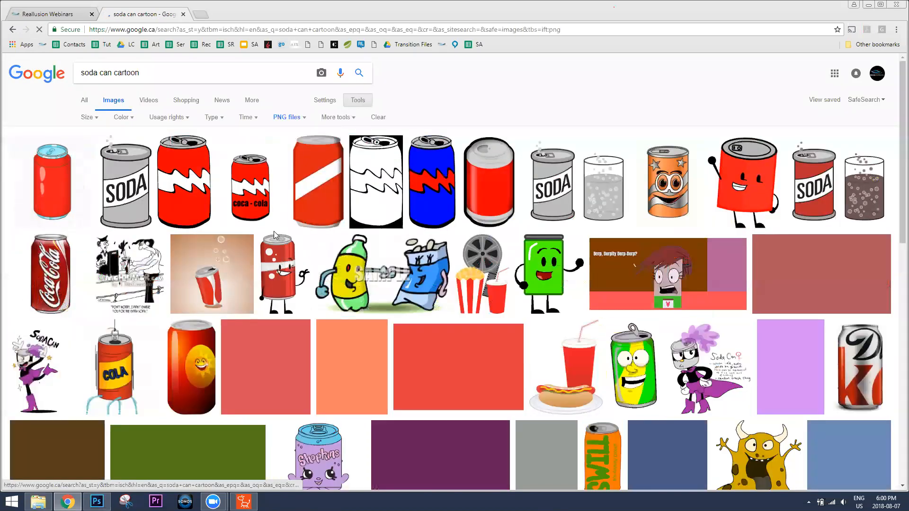
Open the grey SODA can clip art and save it to the Desktop as the PNG image soda-can-hi
left_click(129, 181)
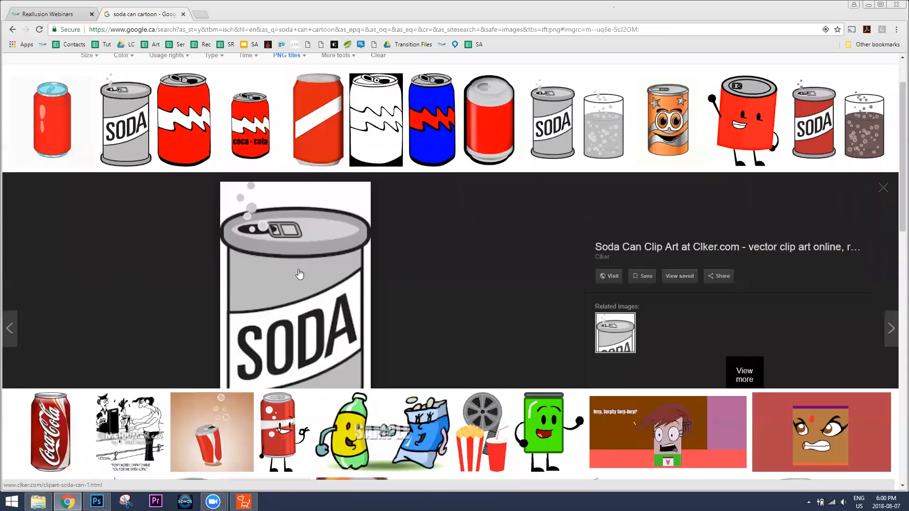
right_click(300, 269)
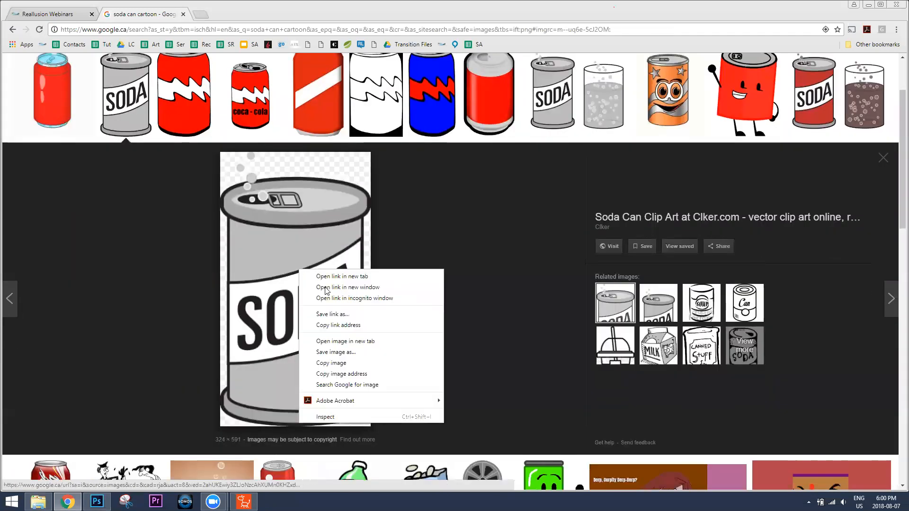
left_click(343, 352)
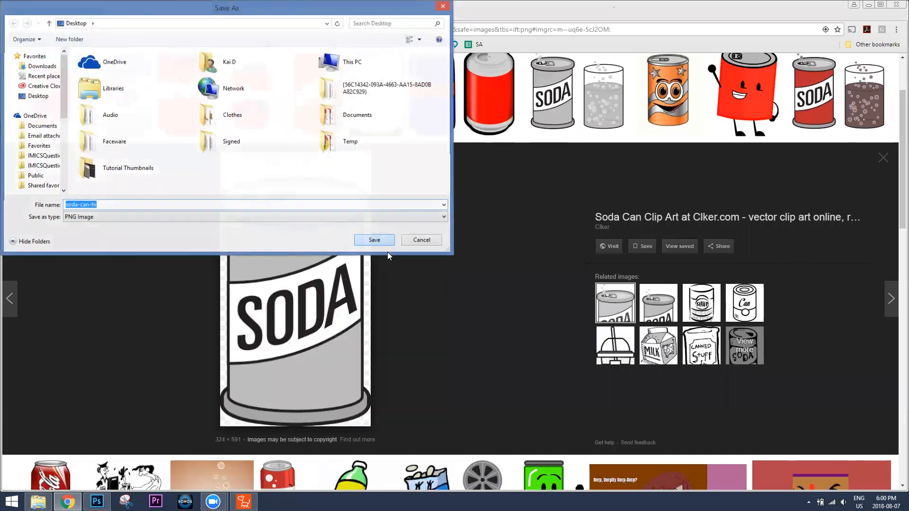
left_click(386, 242)
Place soda-can-hi from the Desktop into completedude.psd, scaled to about 280%, rotated about 129° and positioned over the character's right hand
left_click(68, 502)
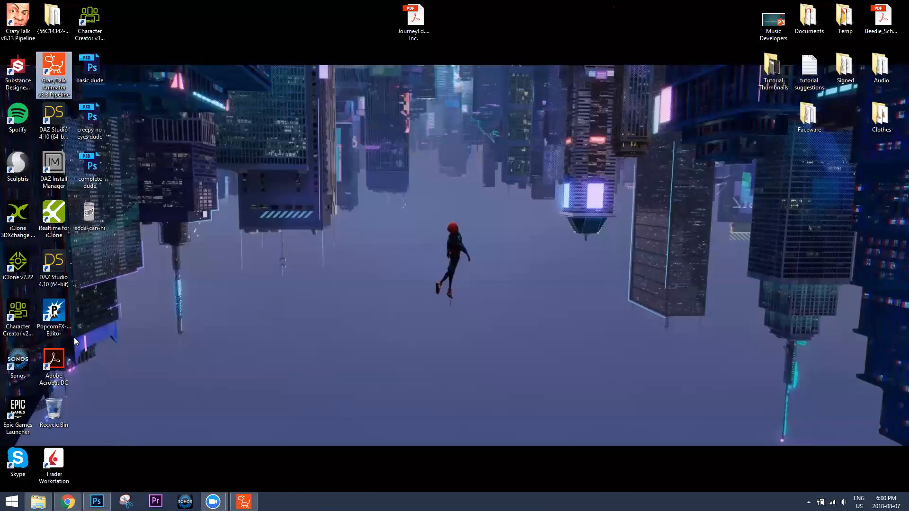
left_click_drag(89, 216, 329, 271)
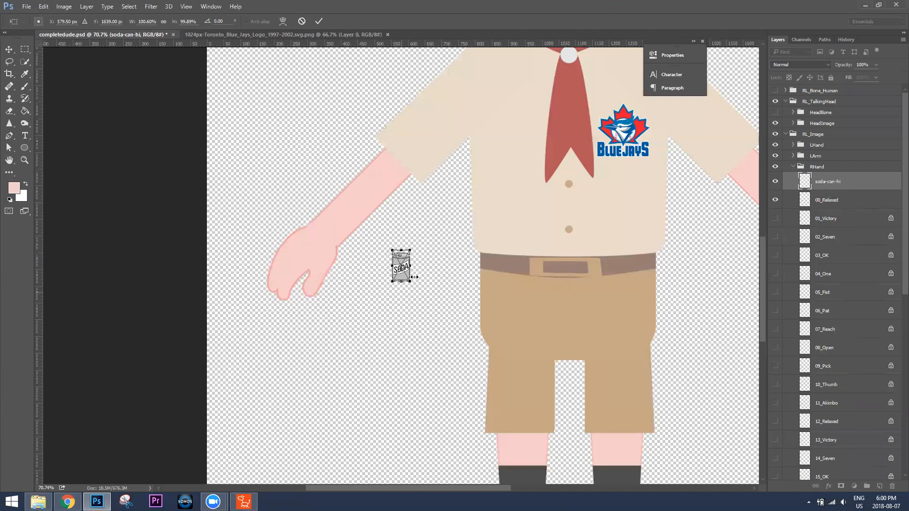
left_click_drag(412, 251, 441, 193)
left_click_drag(449, 289, 356, 228)
left_click_drag(415, 235, 317, 261)
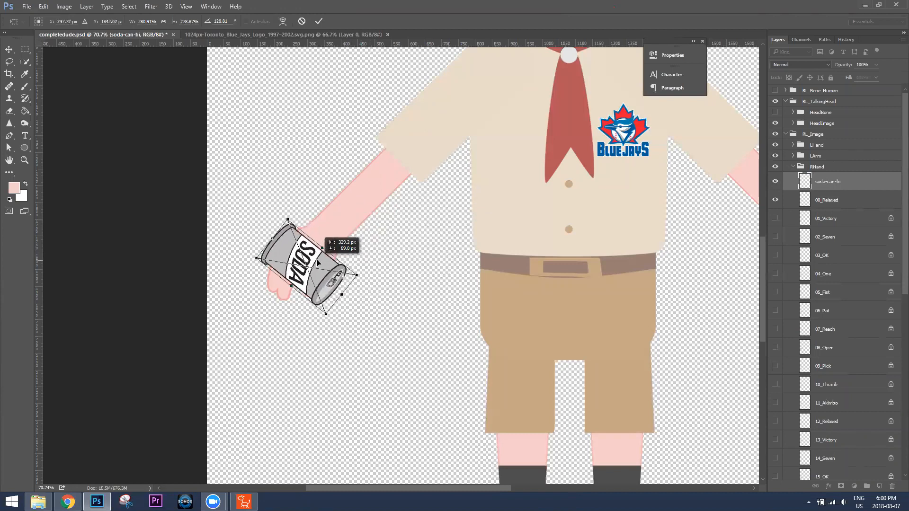
key("b")
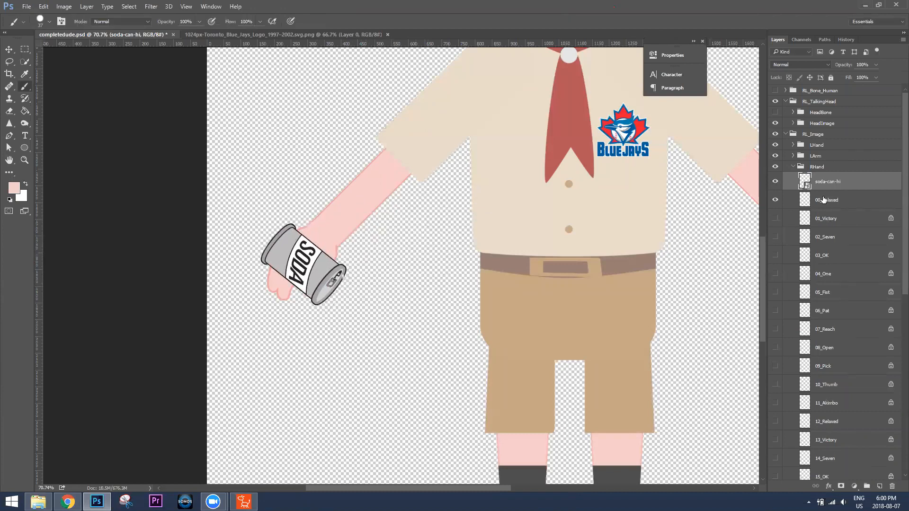
Move the soda-can-hi layer below 00_Relaxed in the RHand group so the hand covers the can
left_click_drag(831, 183, 834, 197)
left_click_drag(836, 207, 838, 209)
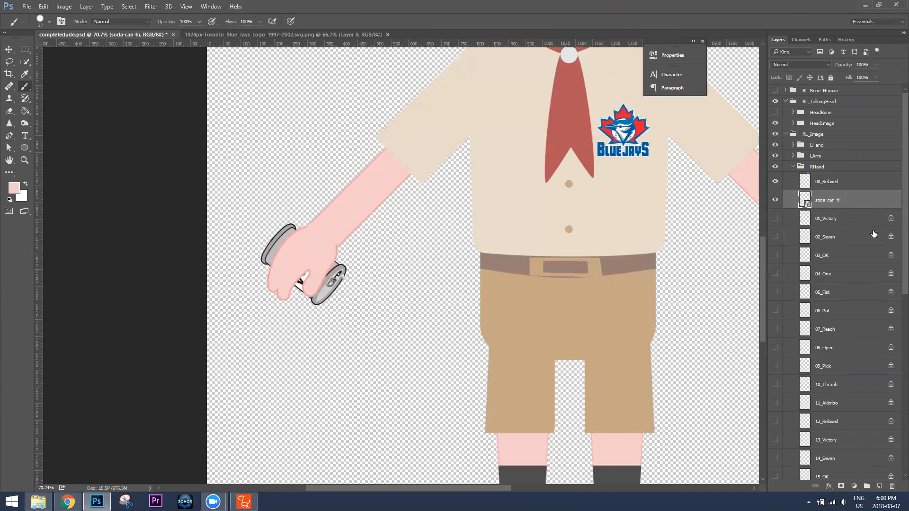
Show the 07_Reach hand layer in the RHand group and hide 00_Relaxed
scroll(868, 241, "down", 5)
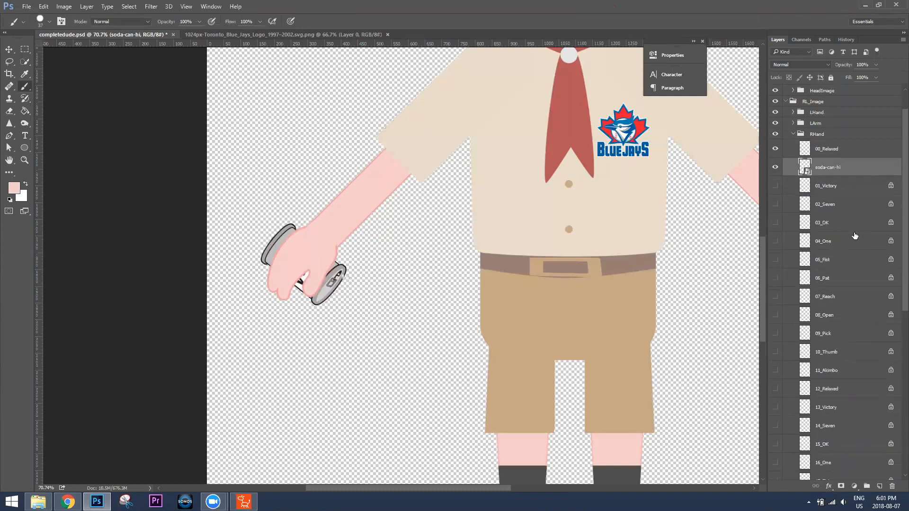
left_click(832, 254)
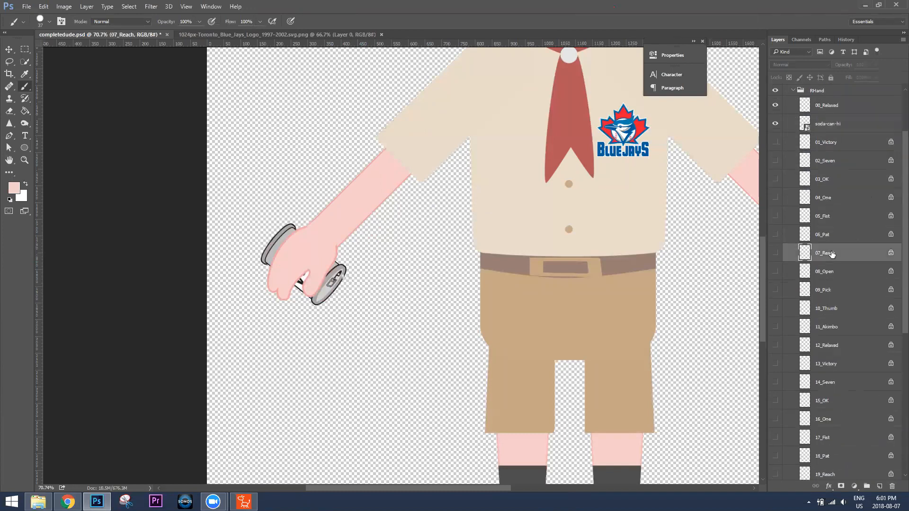
left_click(775, 254)
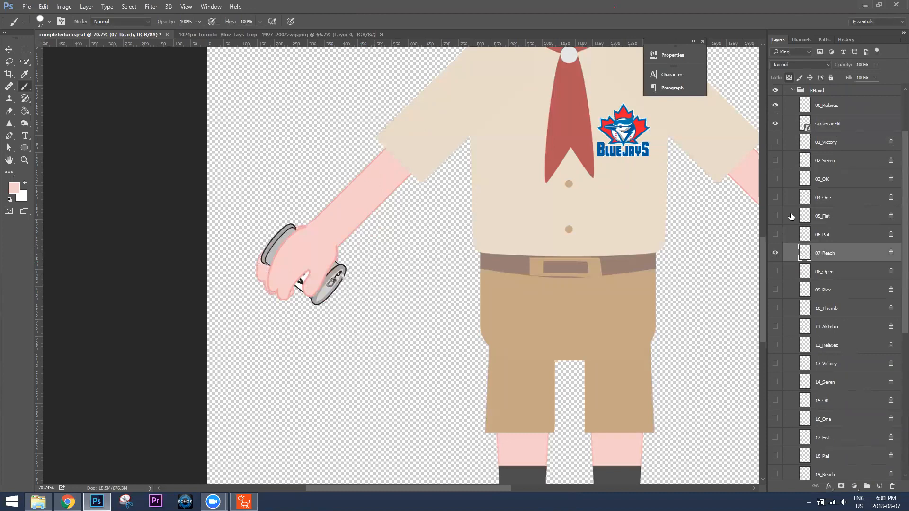
left_click(775, 107)
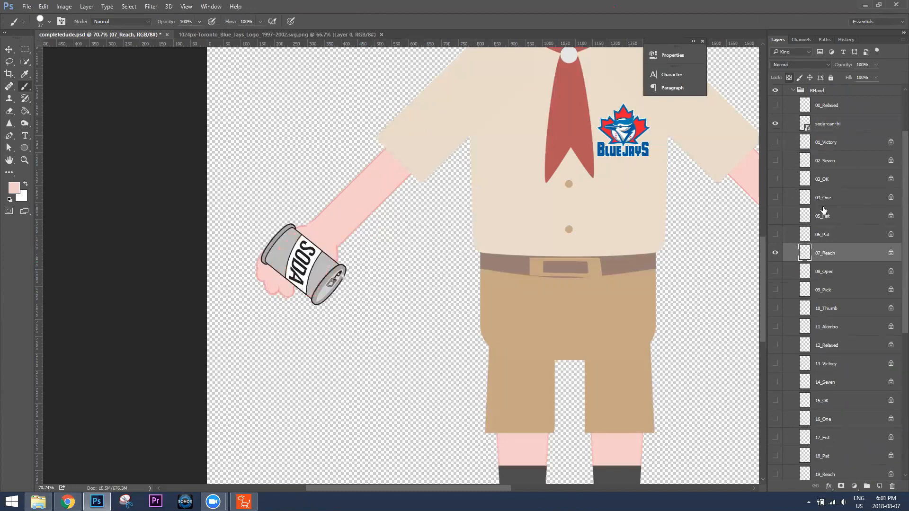
Place the soda-can-hi layer beneath 07_Reach and lower the can slightly within the hand's grip, with both layers selected
left_click_drag(830, 129, 850, 261)
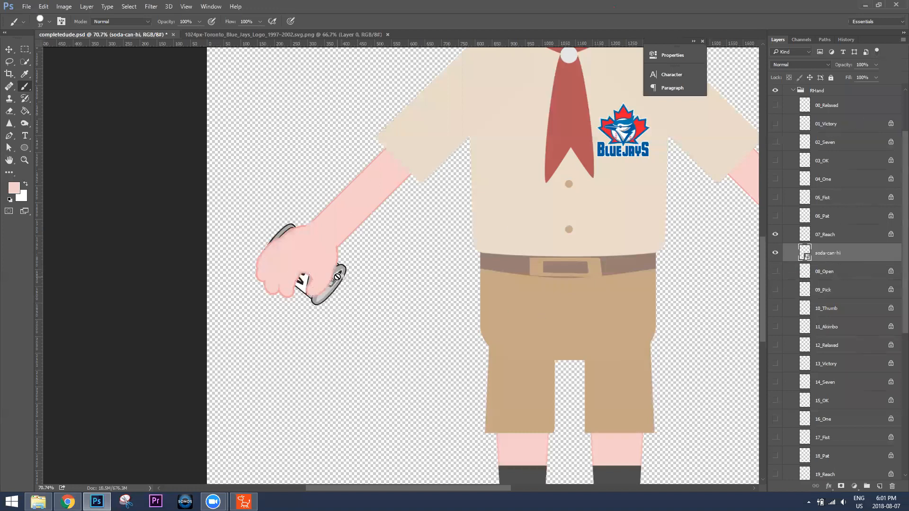
left_click(338, 277)
left_click(457, 194)
key("v")
mouse_move(326, 284)
left_mouse_down()
mouse_move(318, 288)
mouse_move(338, 294)
left_mouse_up()
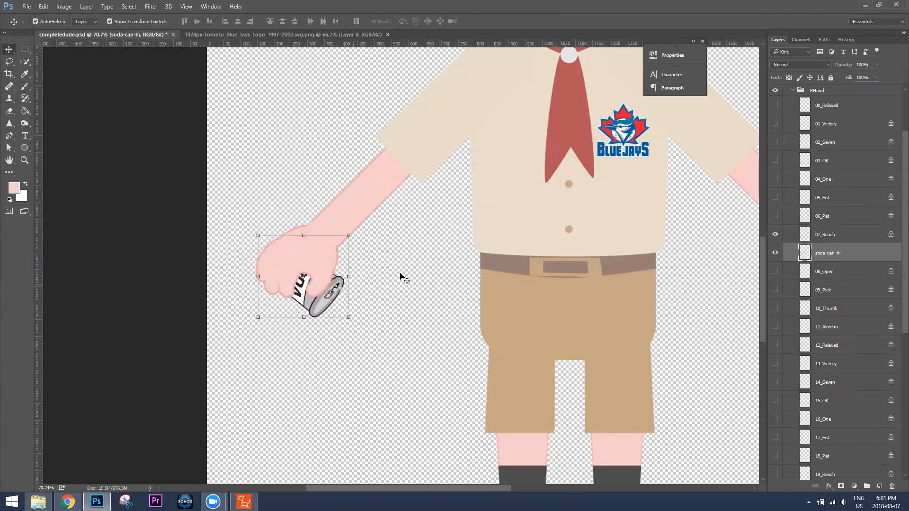
left_click(829, 238, "ctrl")
right_click(829, 238)
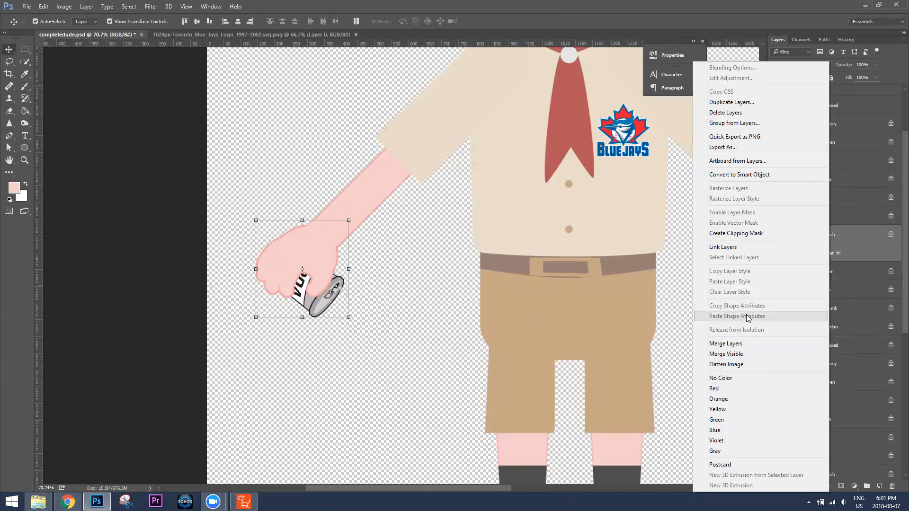
left_click(789, 2)
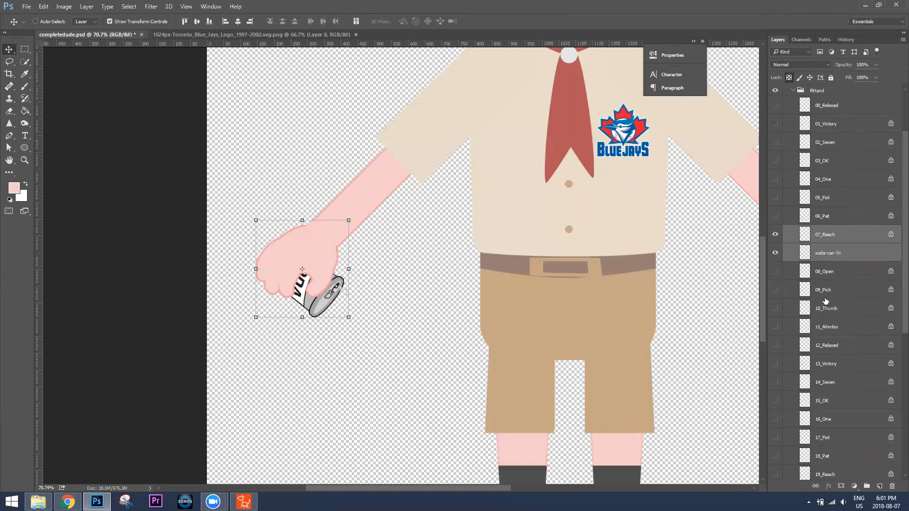
key("ctrl+v")
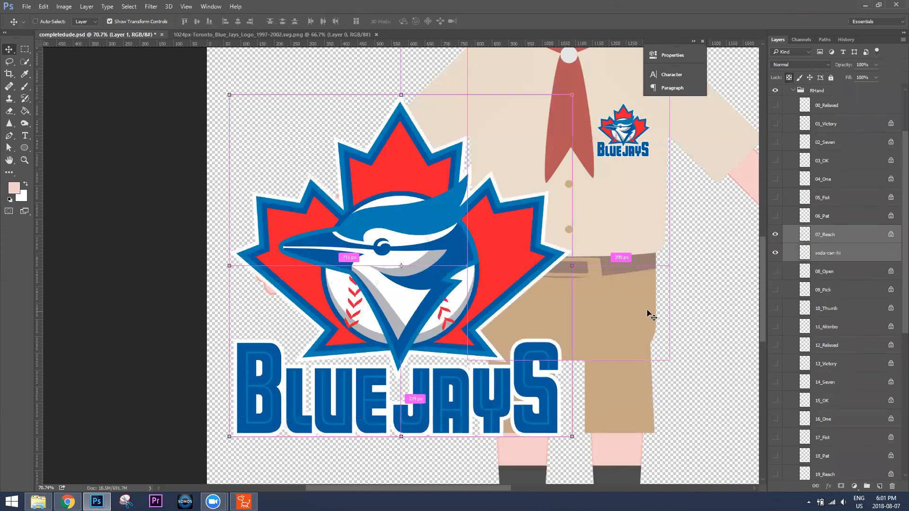
key("ctrl+z")
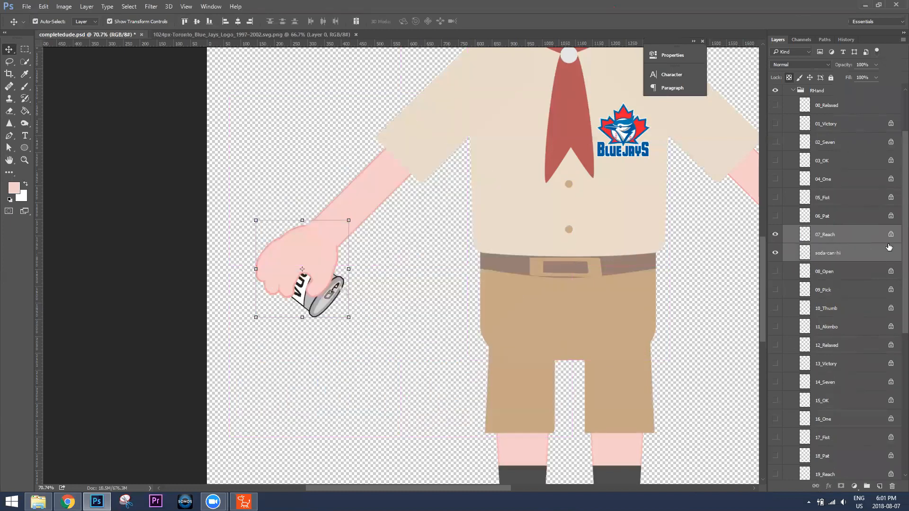
Duplicate the 07_Reach and soda-can-hi layers within completedude.psd and merge the two copies into one layer
right_click(849, 240)
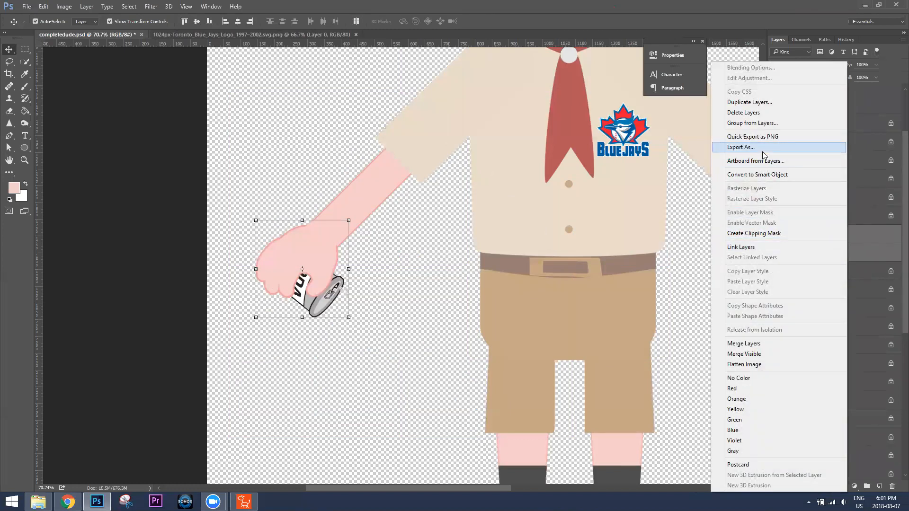
left_click(758, 102)
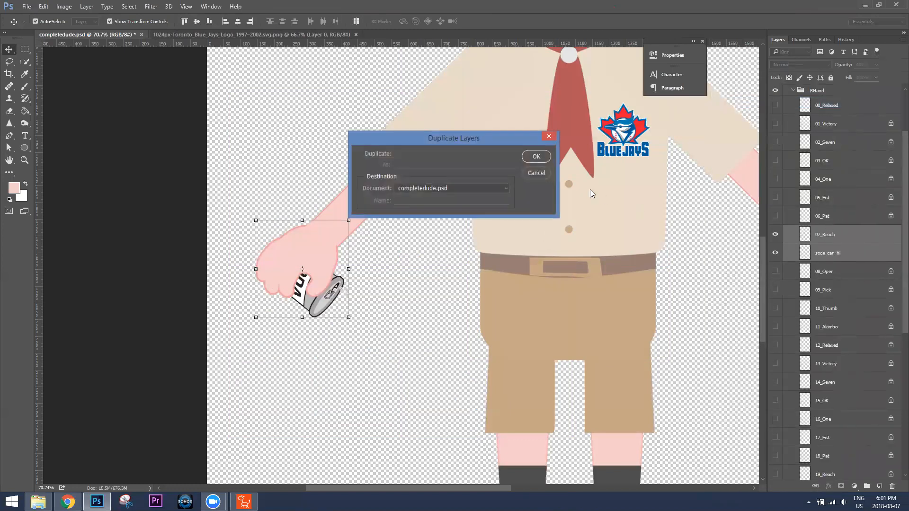
left_click(536, 157)
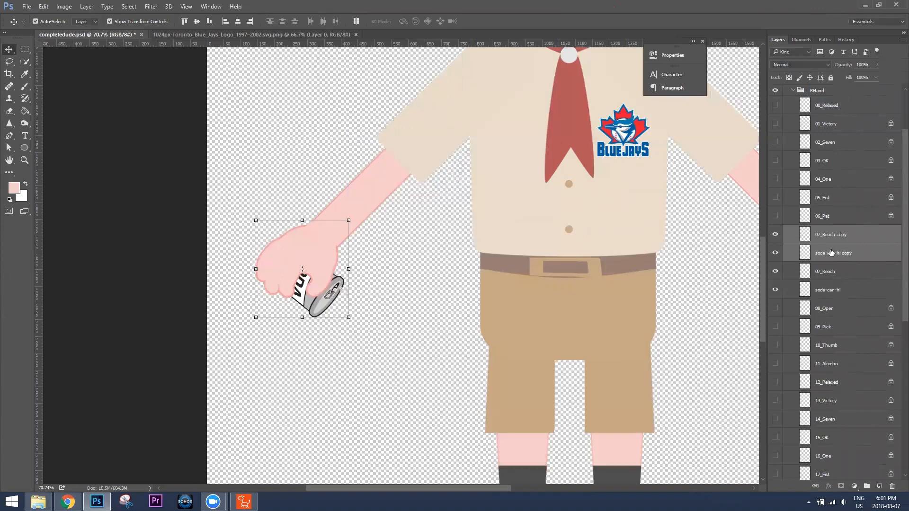
right_click(831, 237)
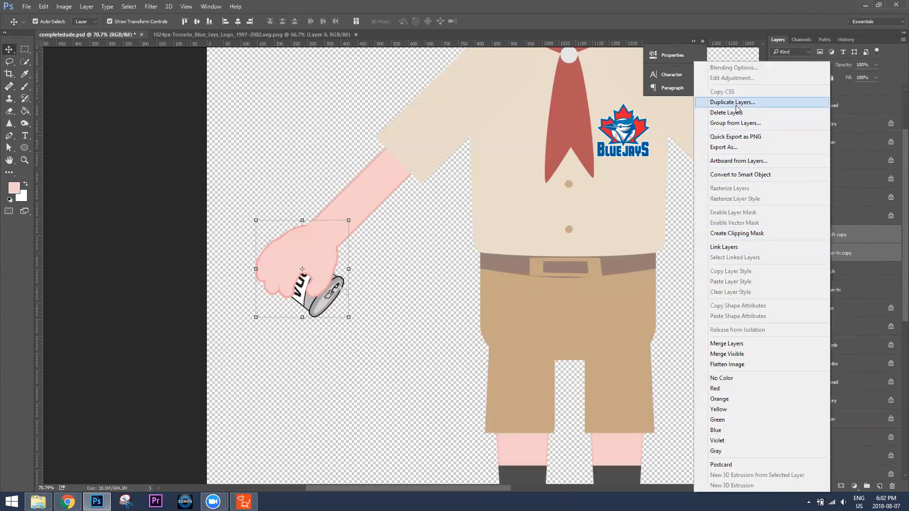
left_click(752, 344)
Rename the merged hand-and-can layer to Holding Can
double_click(833, 235)
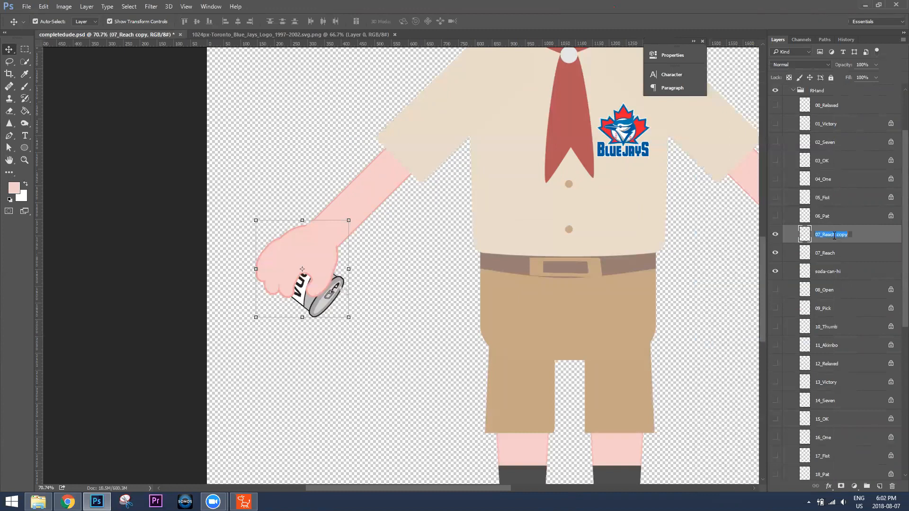
type("Holding Can")
key("Return")
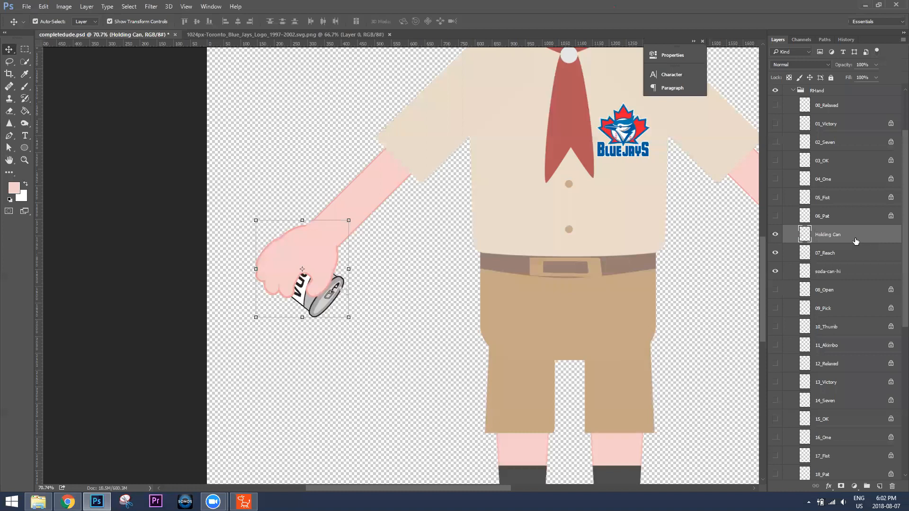
Delete the original soda-can-hi layer and hide the 07_Reach layer
left_click(775, 271)
left_click(834, 273)
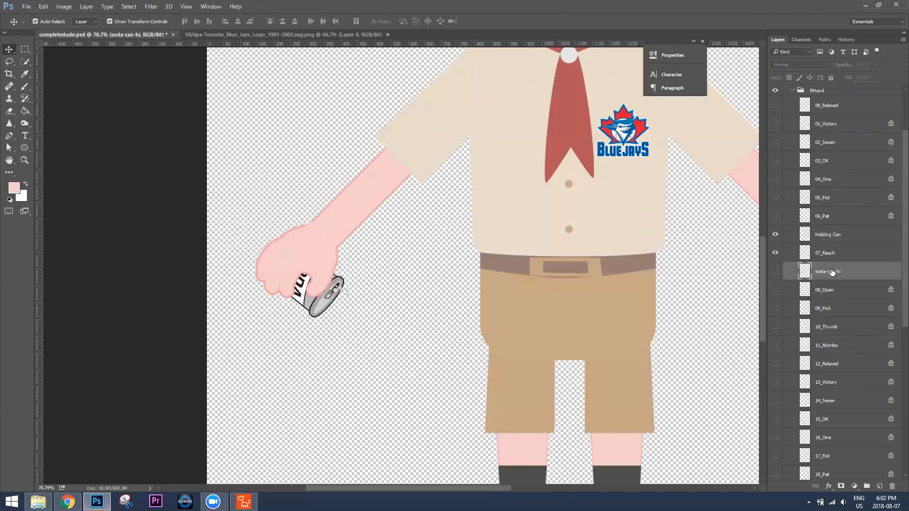
key("Delete")
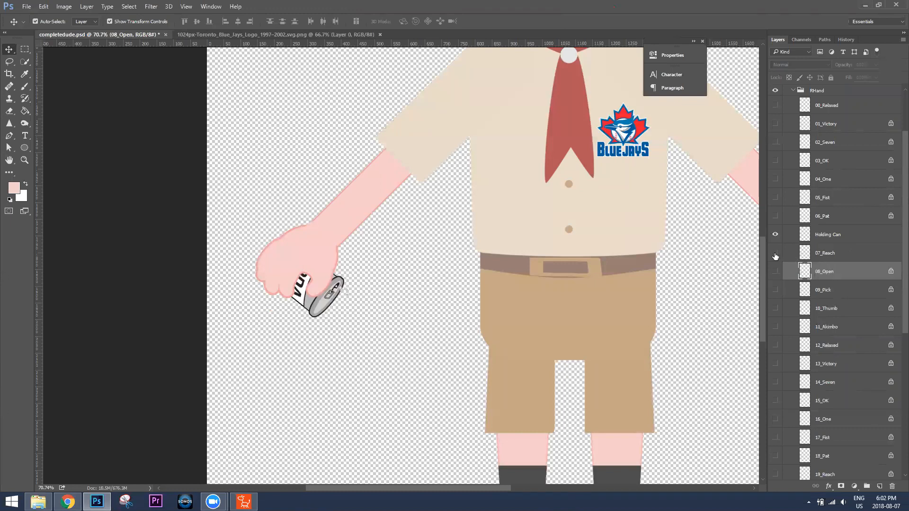
left_click(826, 235)
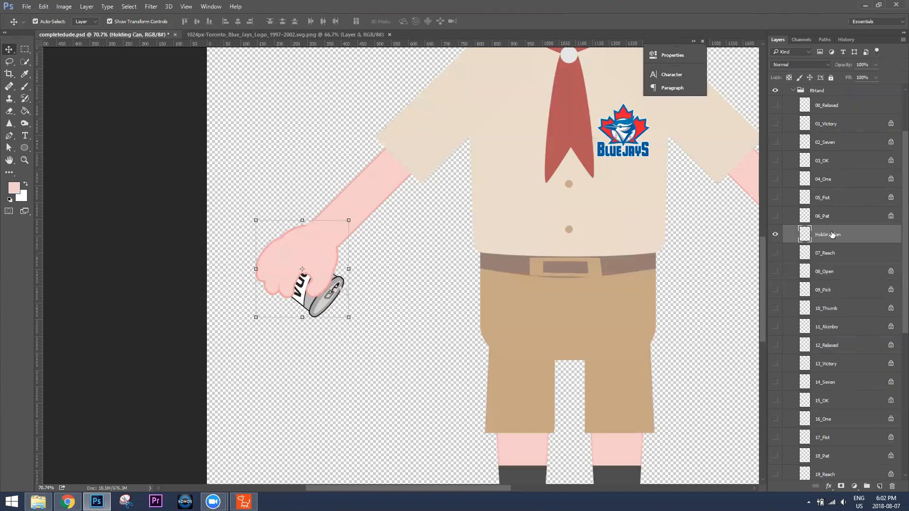
left_click(891, 256)
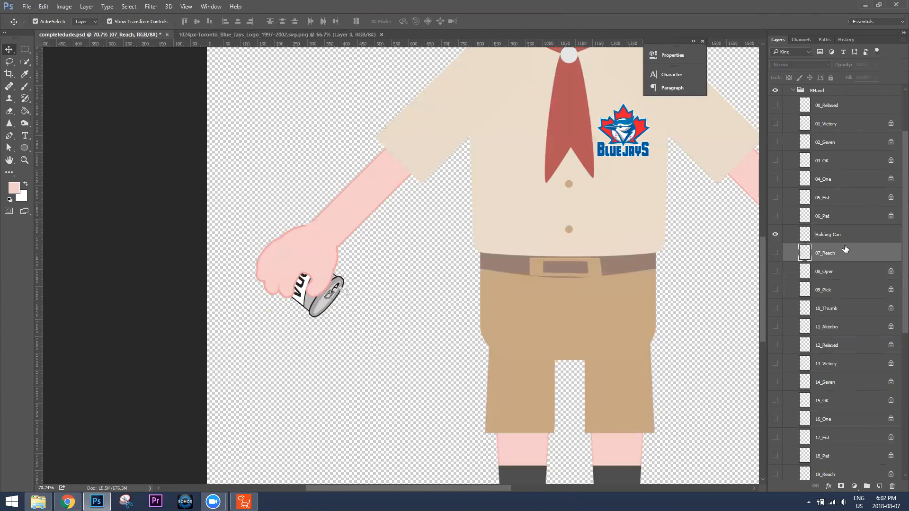
Move the Holding Can layer down the RHand group to sit between 24_Fist and 25_Pat
left_click_drag(832, 235, 848, 443)
scroll(844, 413, "down", 3)
left_click_drag(829, 314, 835, 433)
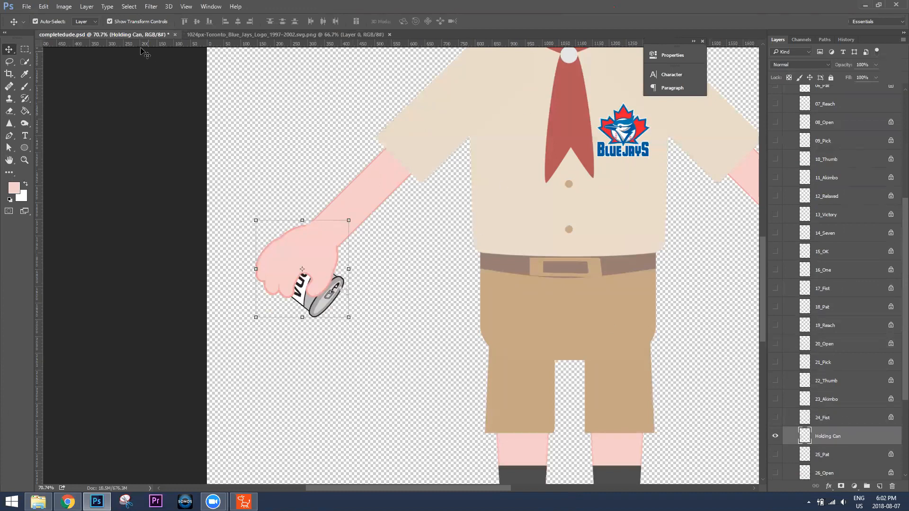
left_click(27, 7)
left_click(54, 112)
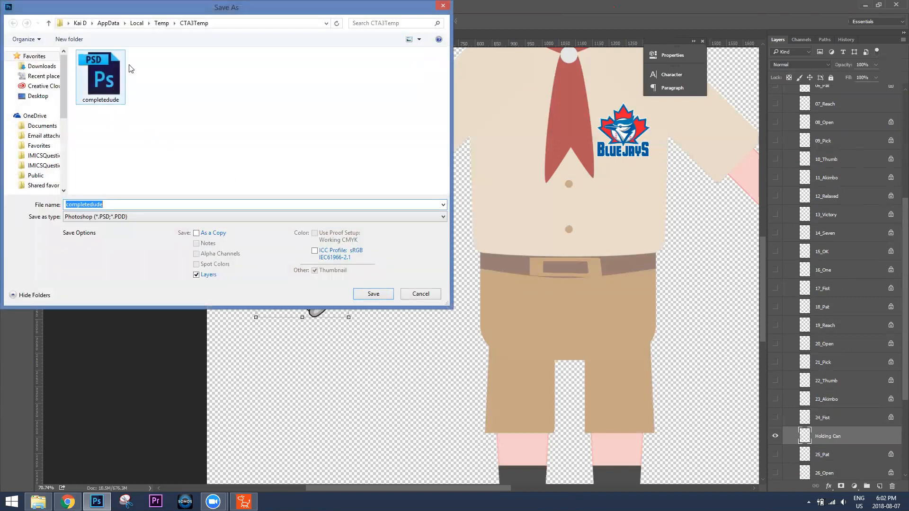
left_click(421, 293)
Save completedude.psd and switch to CrazyTalk Animator 3 to check the character on stage
left_click(27, 7)
left_click(48, 101)
left_click(244, 501)
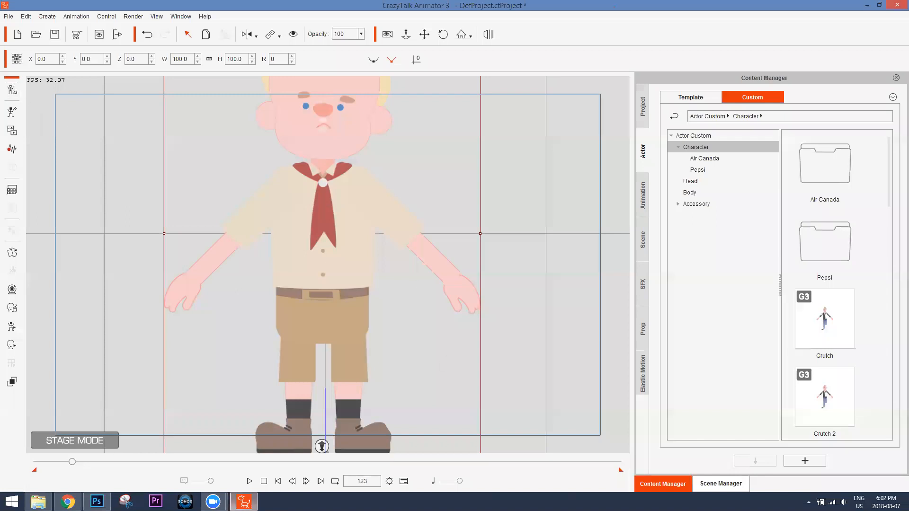
Switch back to Photoshop and save the document to the Desktop as the PSD file complete dude with soda
left_click(97, 501)
left_click(26, 6)
left_click(67, 113)
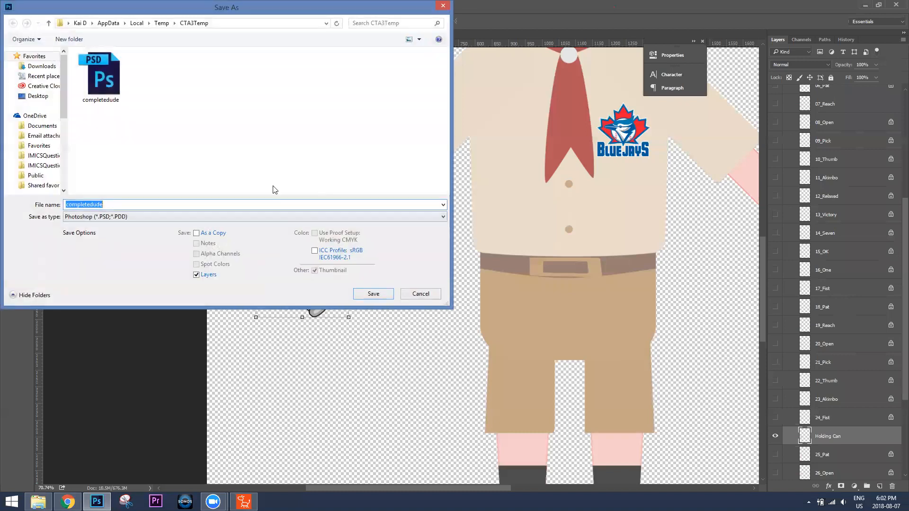
left_click(37, 96)
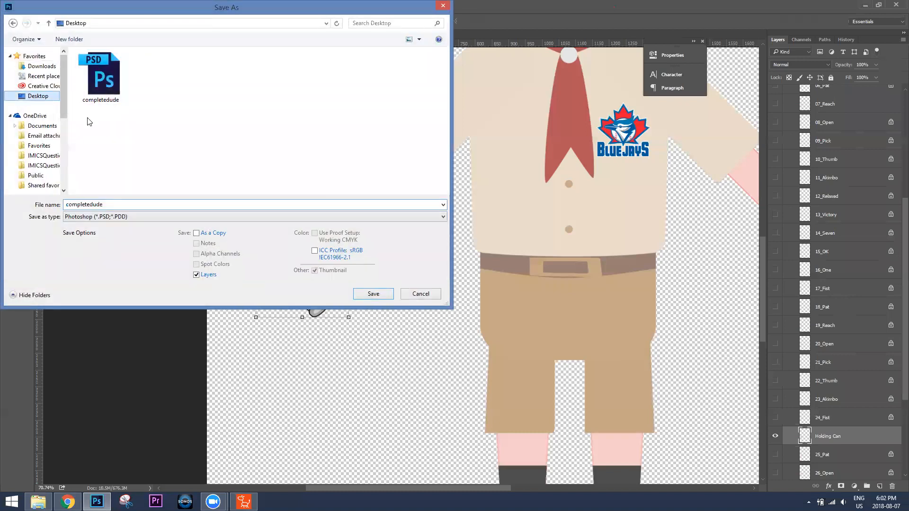
left_click(375, 174)
left_click(180, 204)
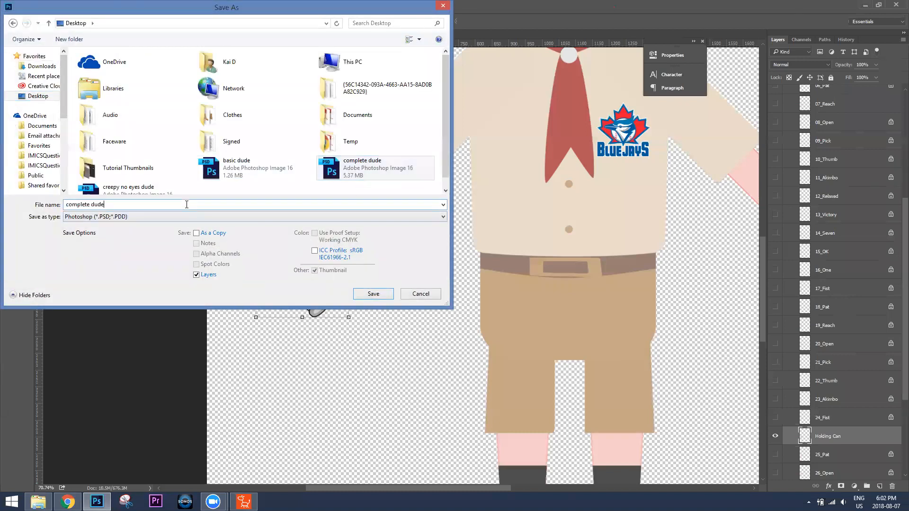
type("with soda")
key("Return")
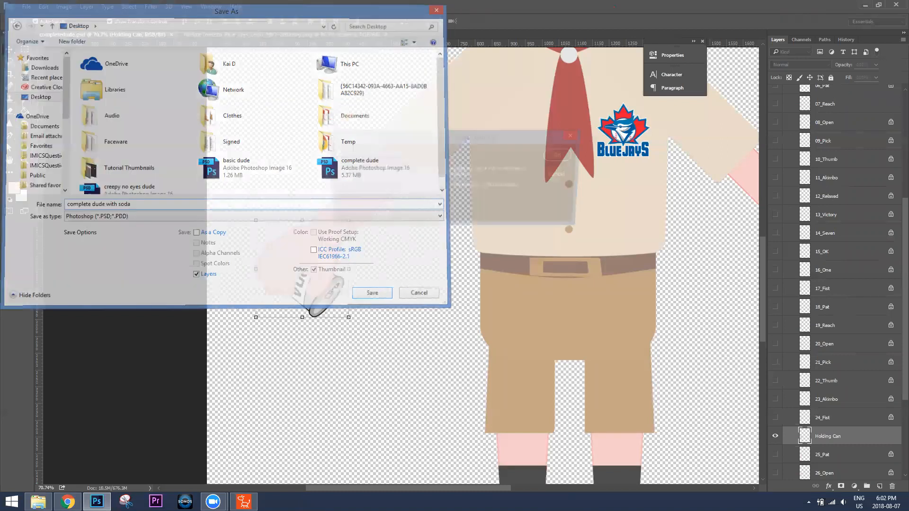
left_click(562, 155)
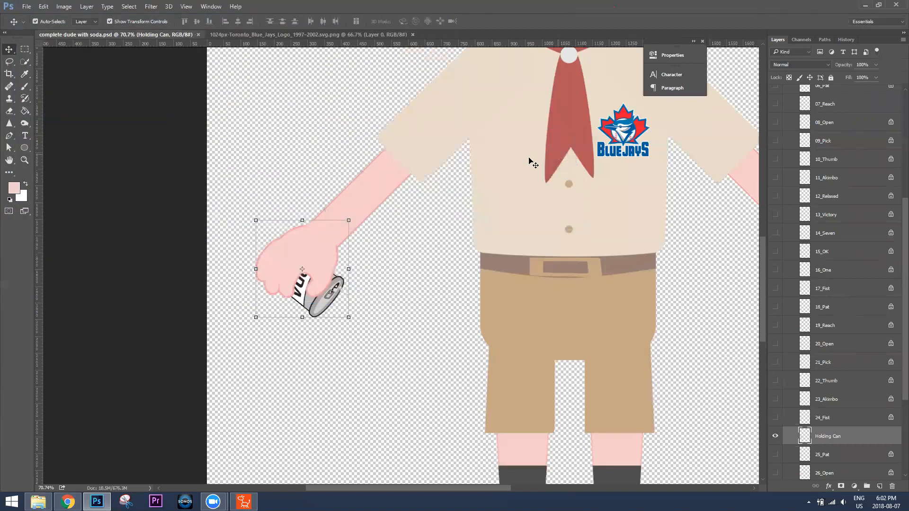
Switch to CrazyTalk Animator 3 and create a new character from the Desktop file complete dude with soda
left_click(244, 501)
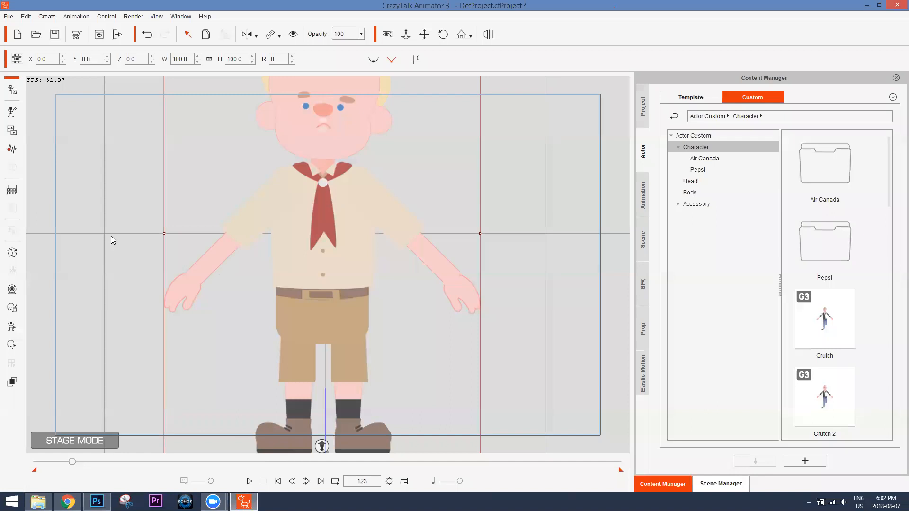
left_click_drag(236, 279, 347, 299)
scroll(371, 255, "down", 3)
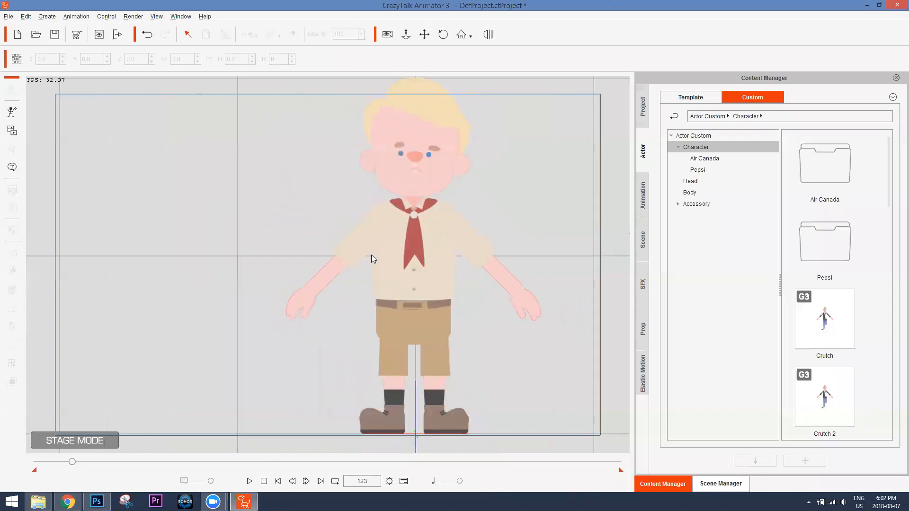
left_click_drag(321, 254, 390, 255)
scroll(382, 226, "down", 1)
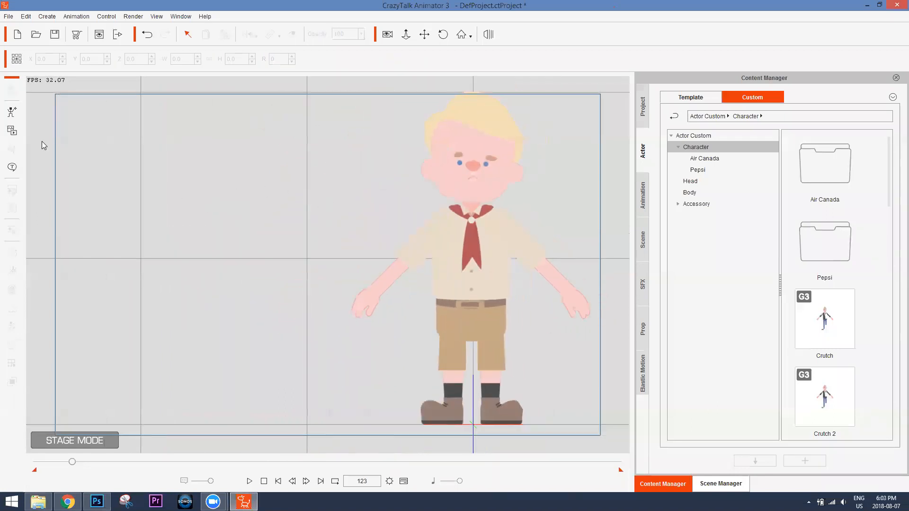
left_click(12, 111)
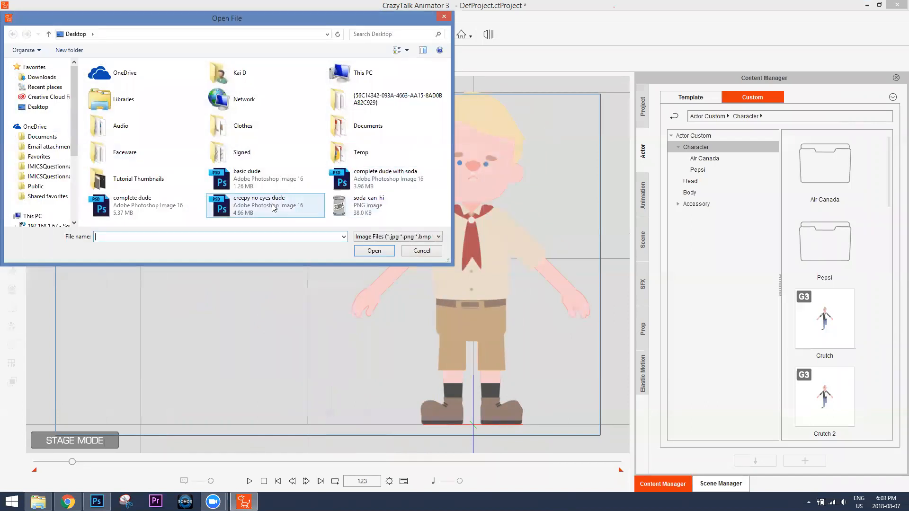
double_click(368, 182)
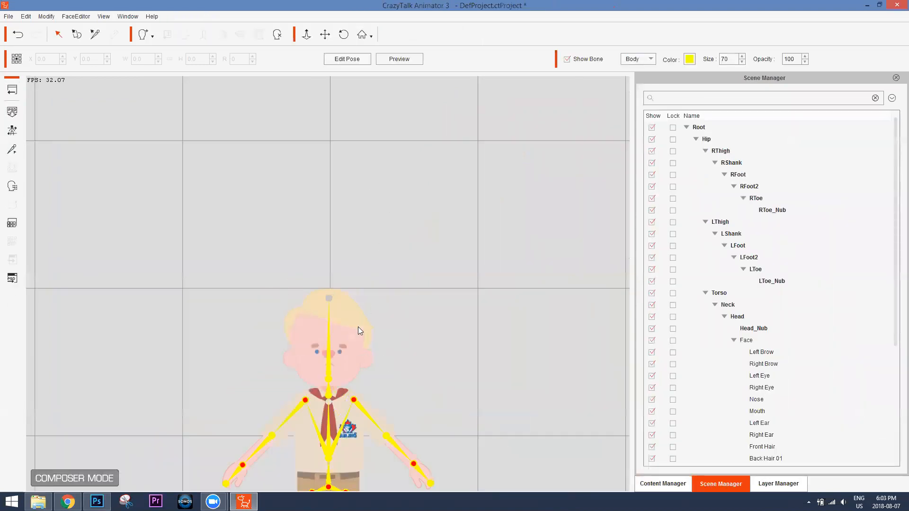
Open the Sprite Editor for the character's right hand, preview the boxing glove sprite and apply the Holding_Can sprite
left_click_drag(451, 390, 448, 252)
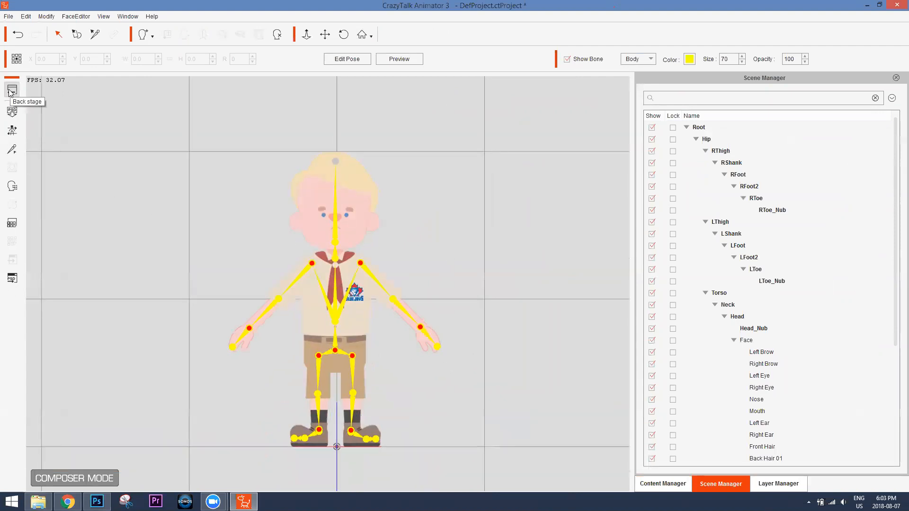
left_click(238, 337)
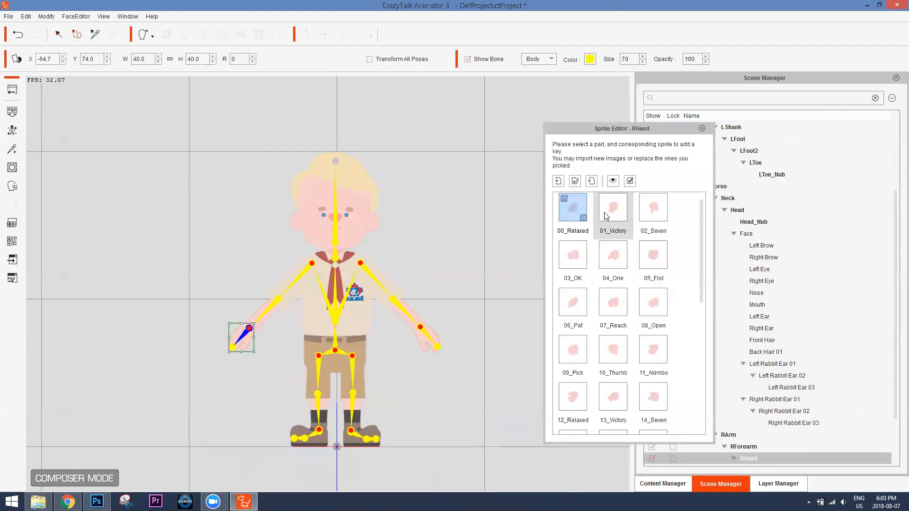
left_click_drag(702, 238, 704, 375)
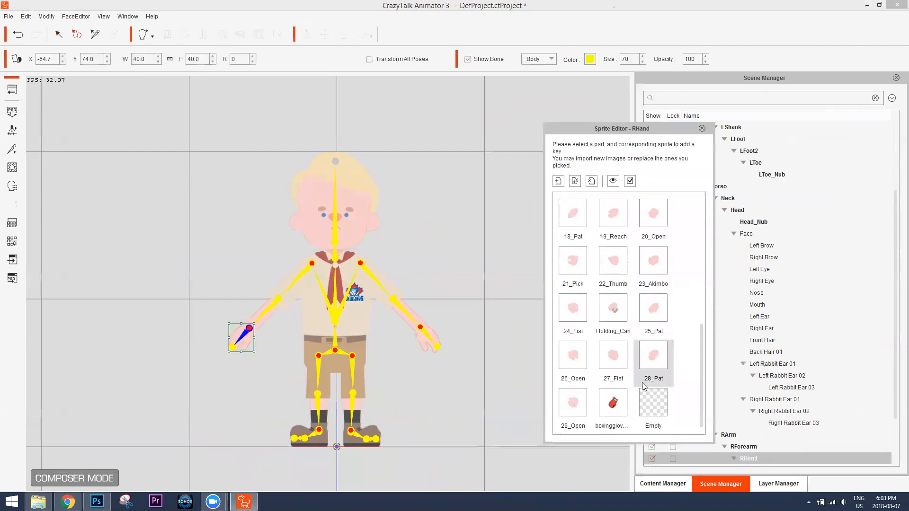
left_click(622, 403)
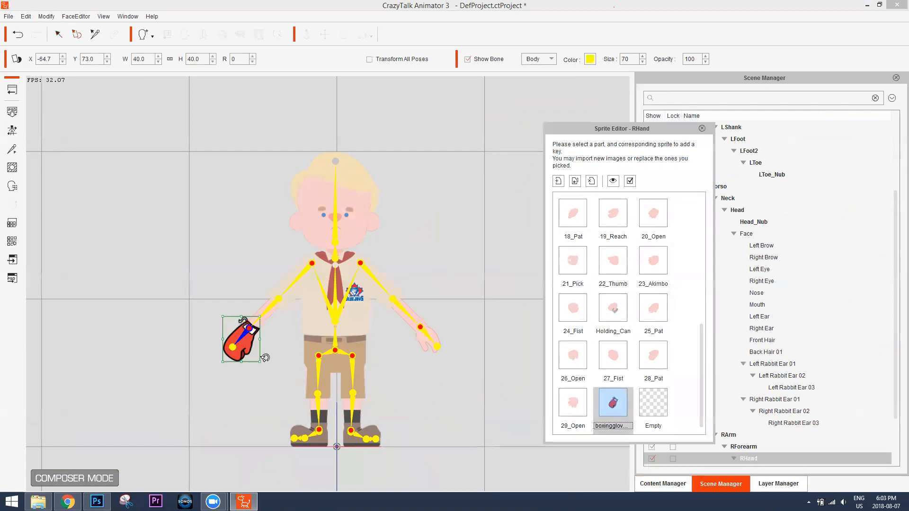
left_click(615, 311)
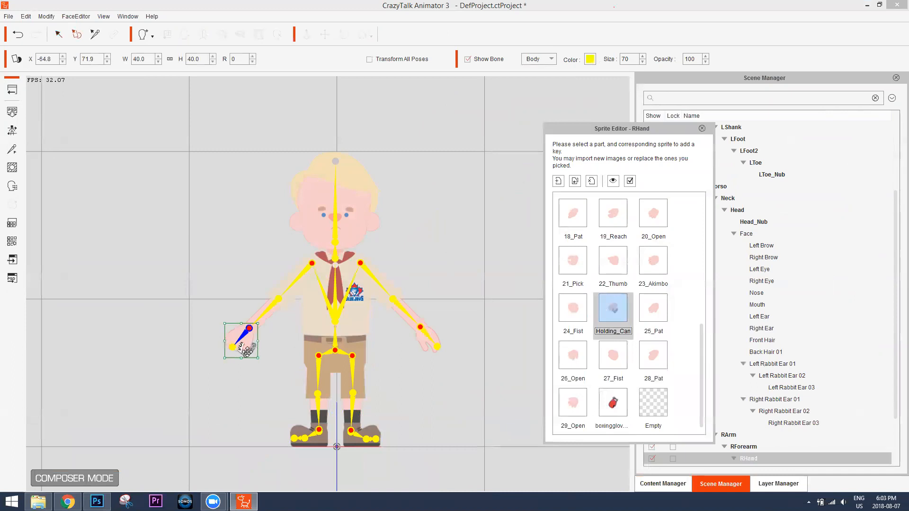
scroll(289, 398, "up", 3)
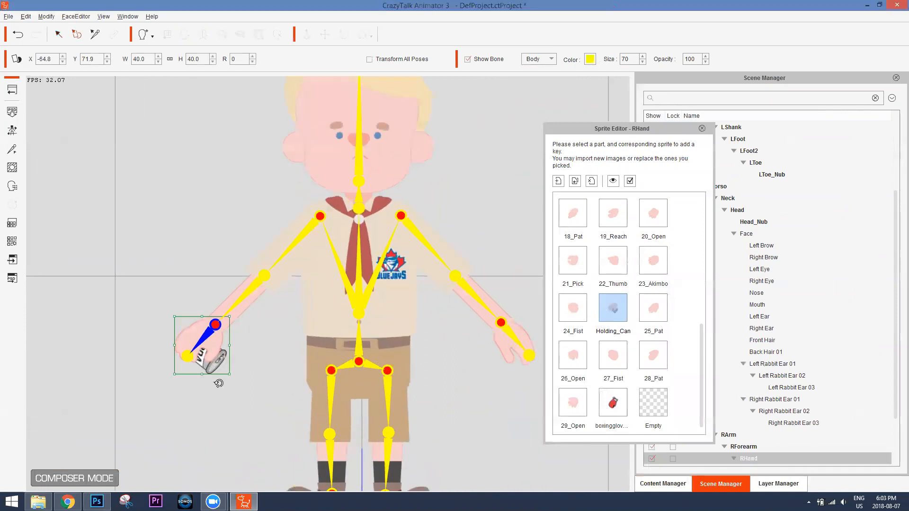
Leave Composer Mode for the stage and select the original complete dude character
left_click(12, 91)
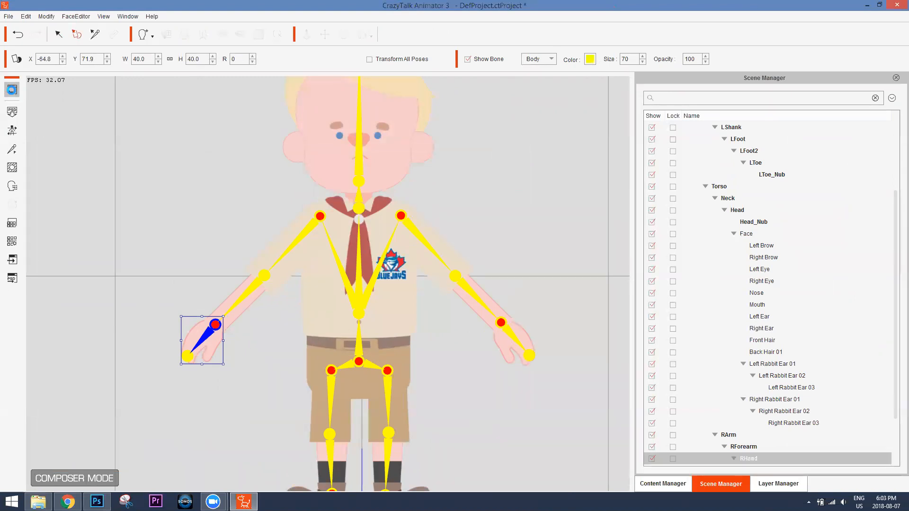
left_click(13, 91)
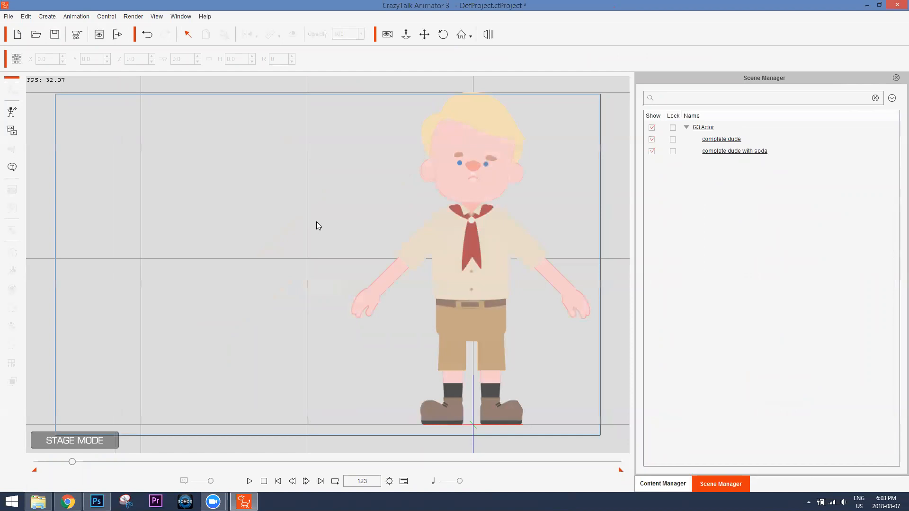
scroll(270, 277, "down", 3)
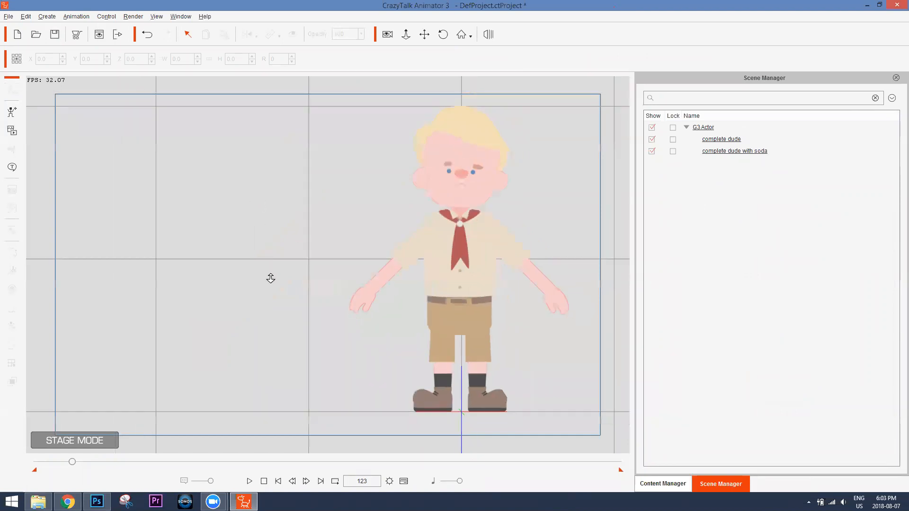
left_click_drag(432, 290, 253, 280)
scroll(211, 310, "down", 2)
left_click(370, 278)
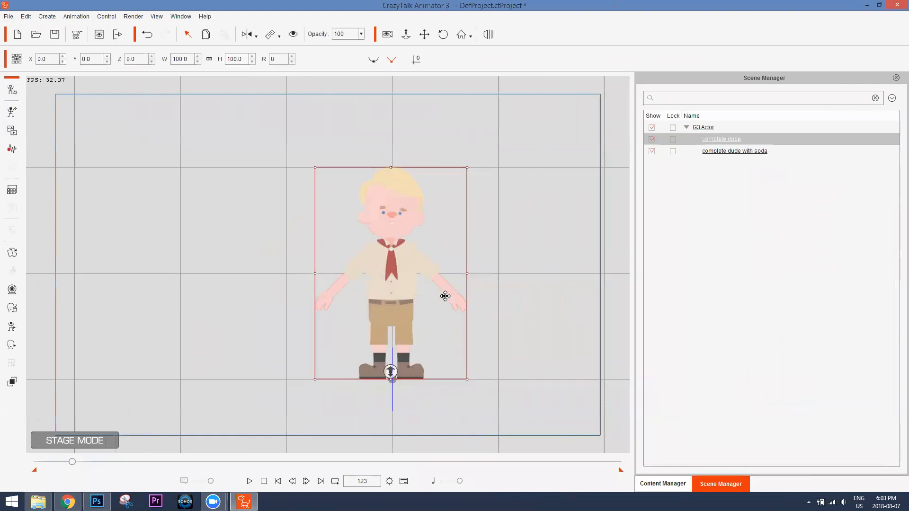
Open the Sprite Editor for complete dude's right hand and look through its sprites down to the end of the list
scroll(487, 112, "up", 3)
left_click_drag(464, 236, 452, 234)
scroll(449, 158, "up", 2)
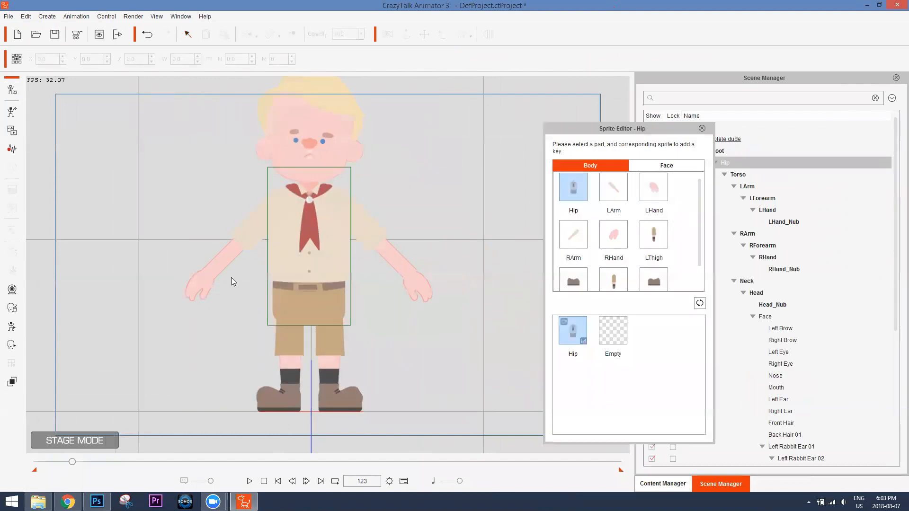
left_click(204, 282)
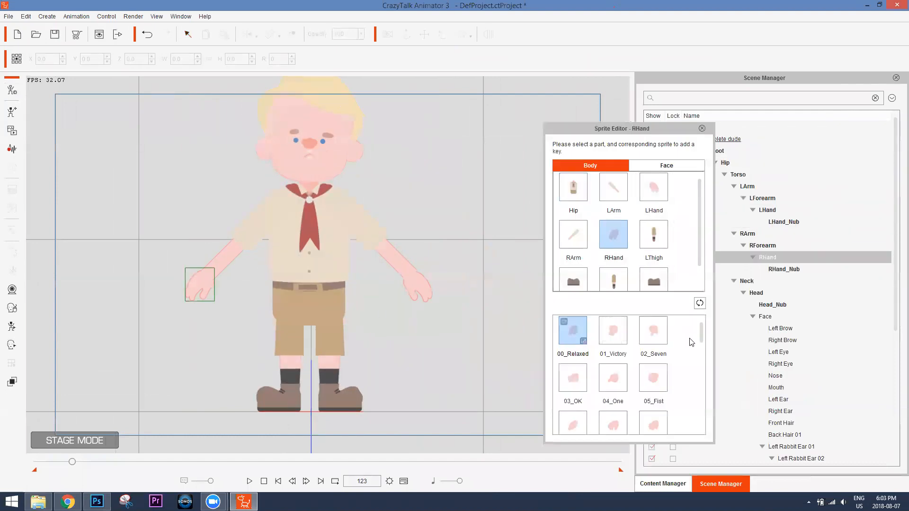
left_click_drag(700, 332, 713, 421)
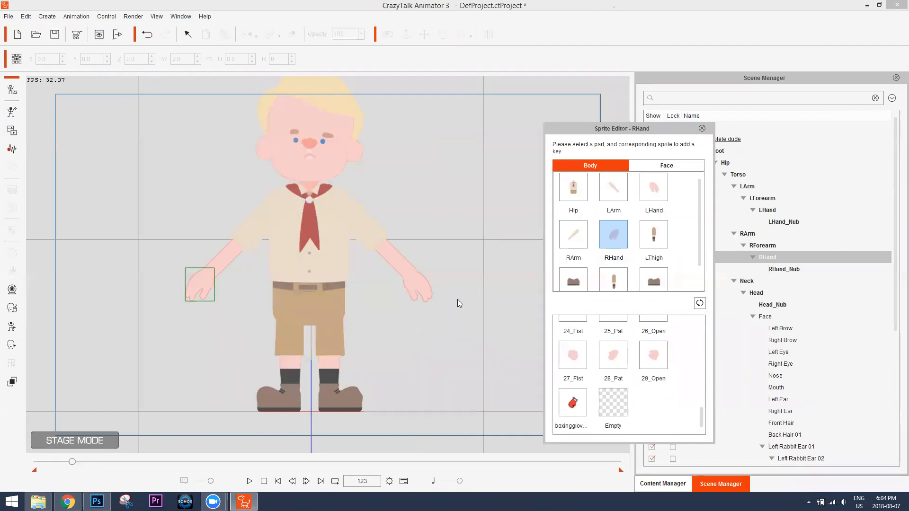
scroll(499, 356, "down", 2)
scroll(499, 357, "down", 5)
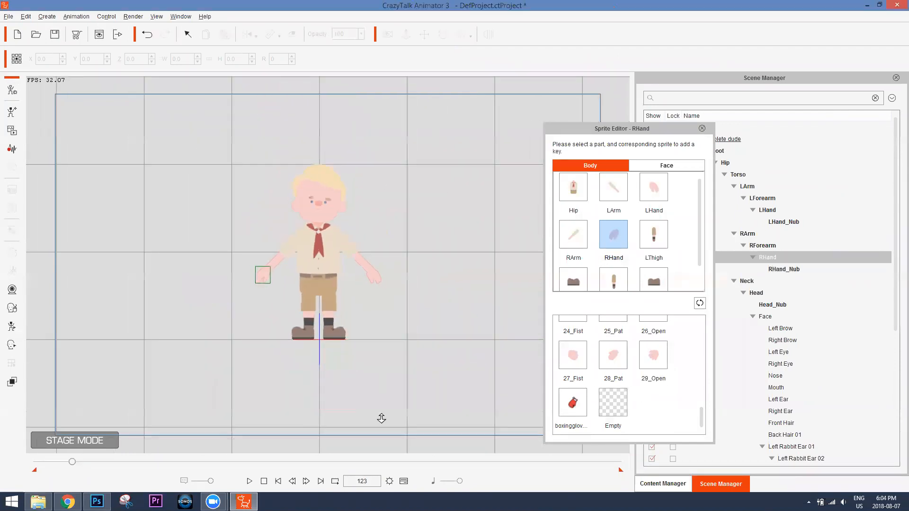
scroll(382, 202, "down", 4)
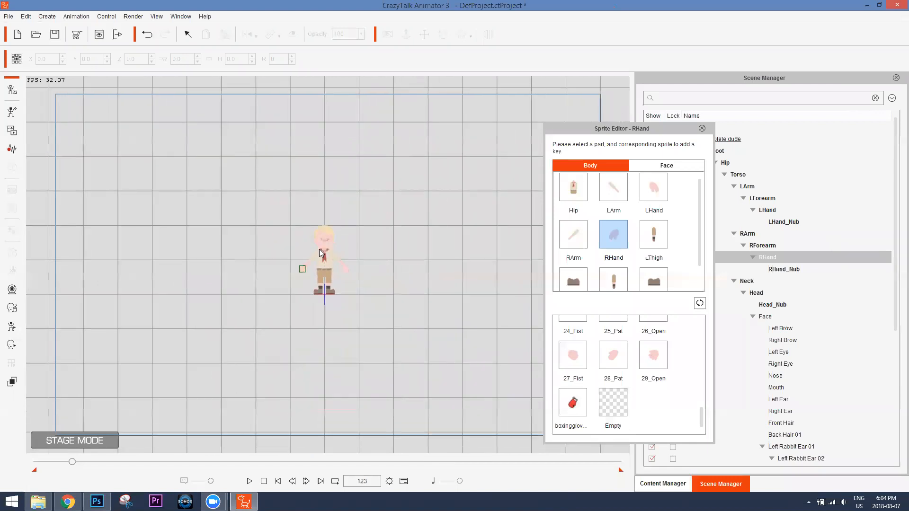
Delete the complete dude character and move complete dude with soda to about X 89.3, Y -19.2 on the stage
left_click(702, 128)
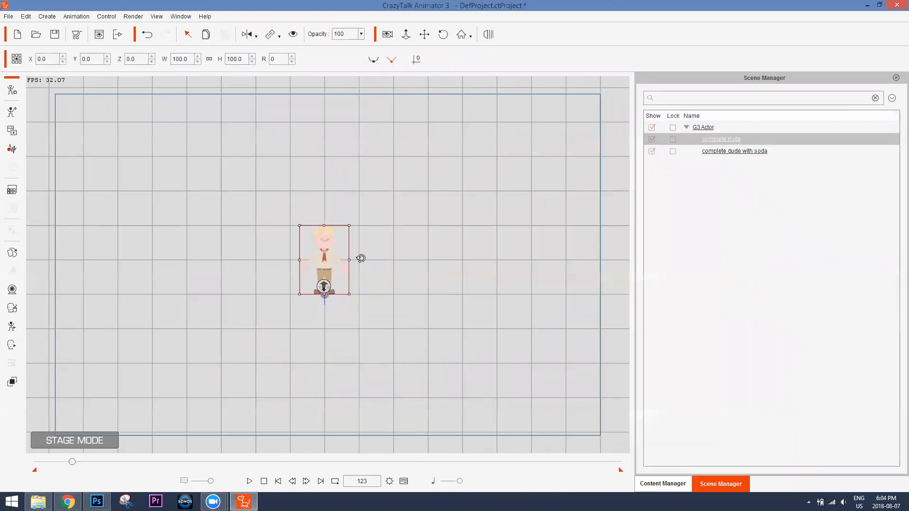
key("Delete")
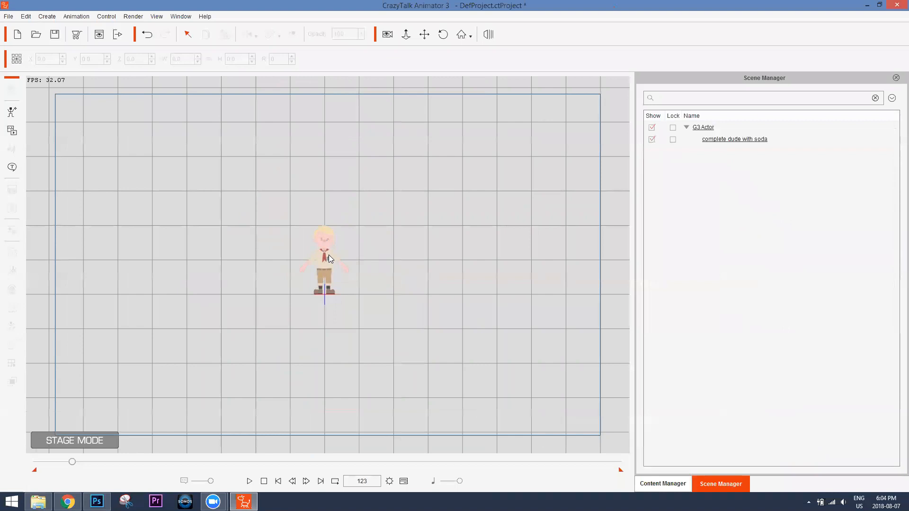
left_click(330, 256)
left_click_drag(327, 245, 357, 251)
Apply the Holding_Can sprite to the right hand of complete dude with soda in the Sprite Editor, and close the editor
scroll(432, 365, "up", 1)
scroll(396, 142, "up", 1)
left_click(13, 252)
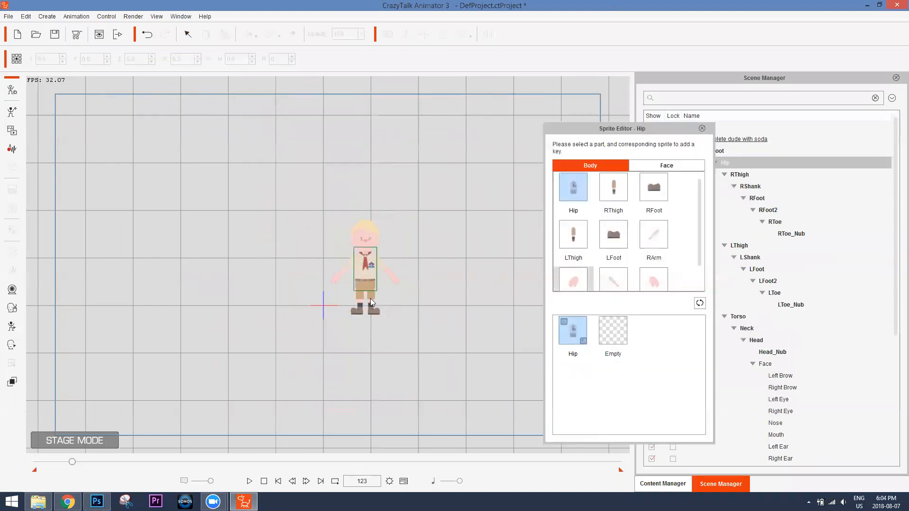
left_click(334, 281)
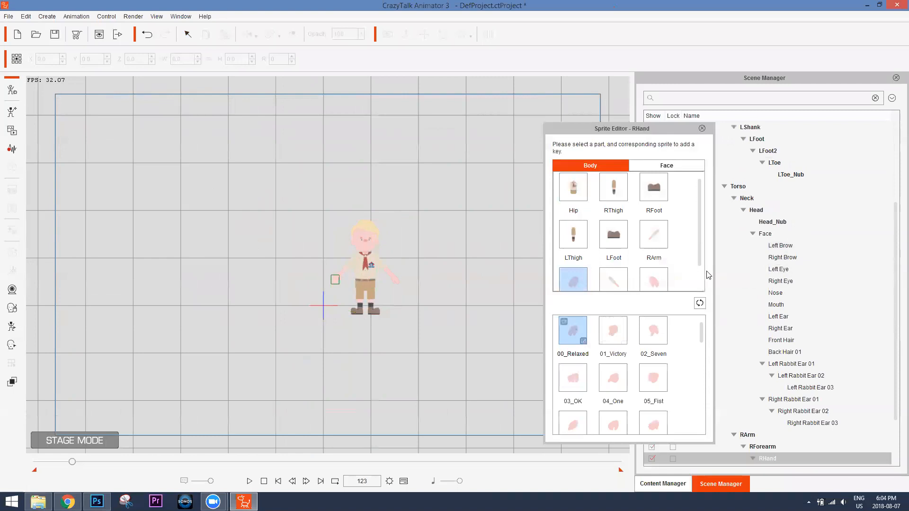
scroll(697, 402, "down", 3)
scroll(697, 401, "down", 5)
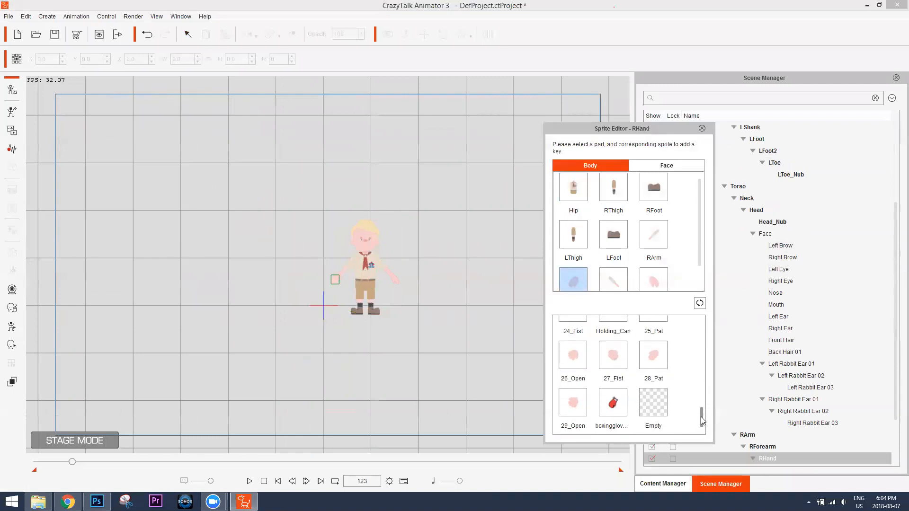
scroll(702, 420, "up", 1)
left_click(612, 360)
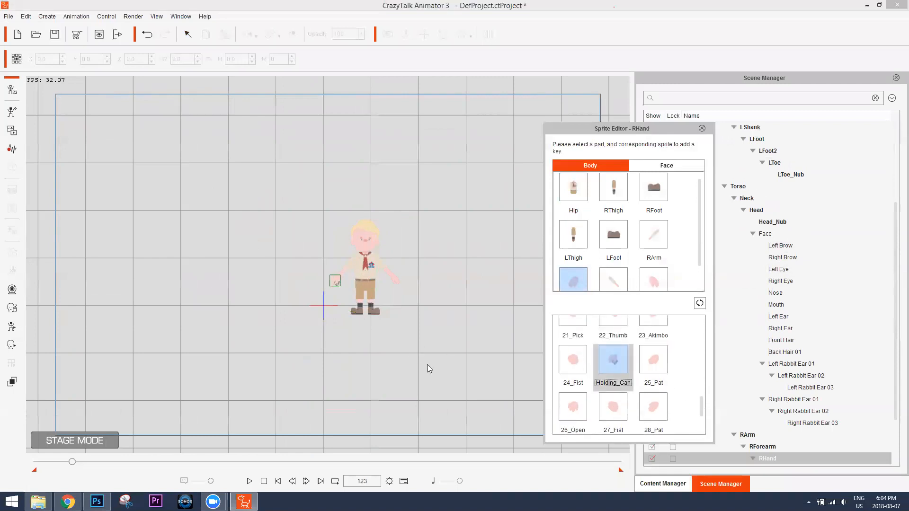
scroll(441, 330, "up", 4)
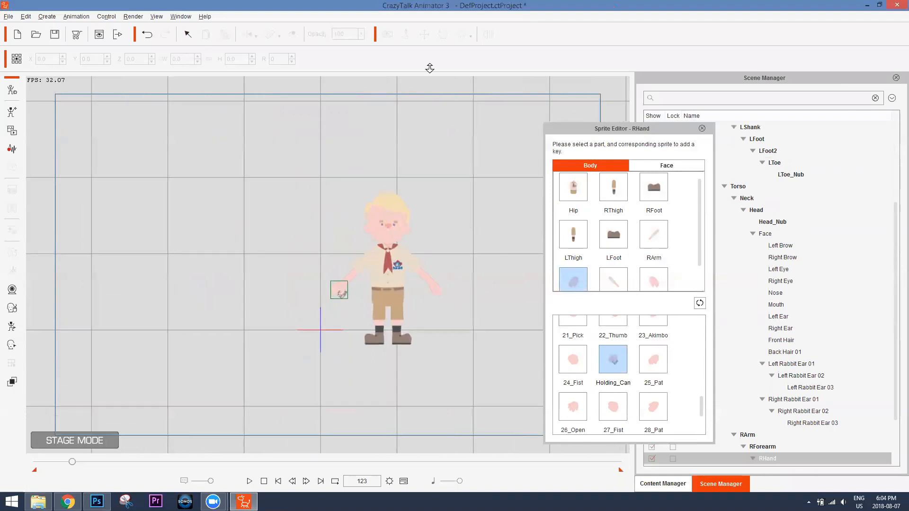
scroll(424, 90, "up", 4)
left_click_drag(483, 251, 374, 261)
scroll(372, 283, "up", 1)
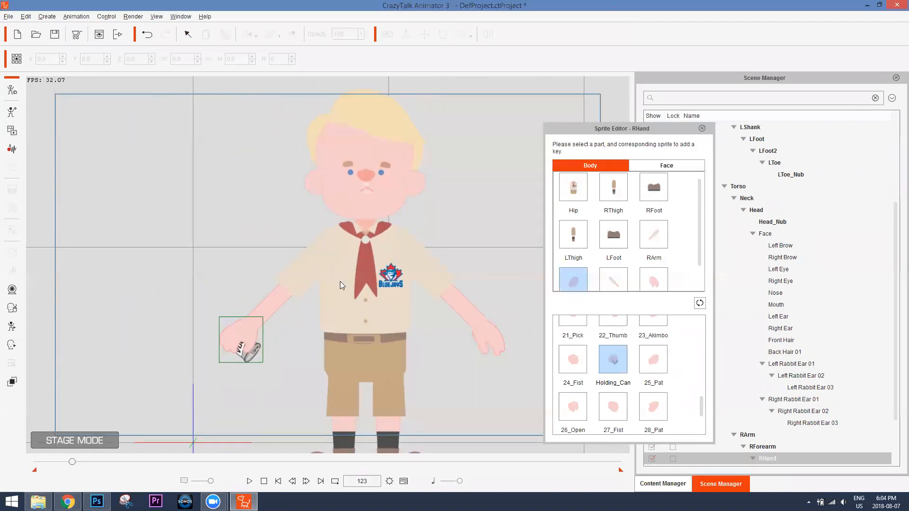
left_click(703, 129)
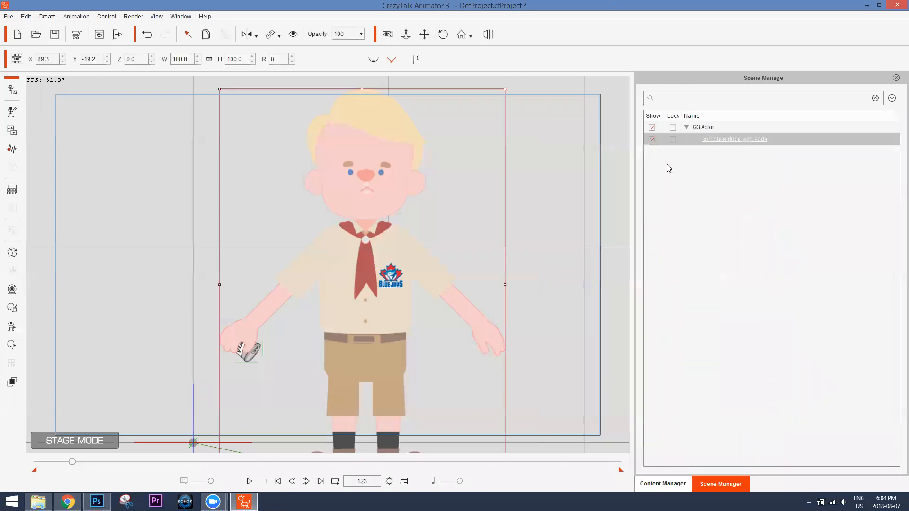
Pose the right forearm across the chest in the 2D Motion Key Editor so the can is held upright, and close the editor
left_click(12, 326)
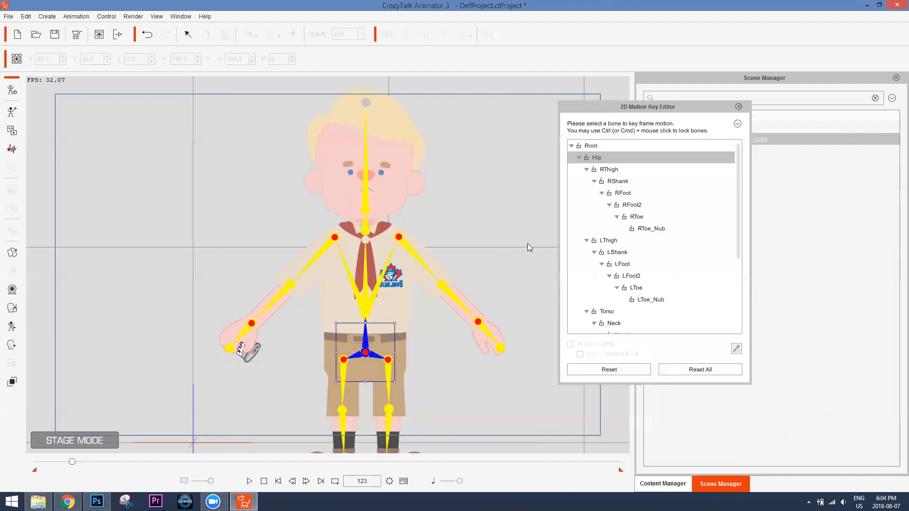
left_click(279, 300)
left_click_drag(308, 321, 308, 282)
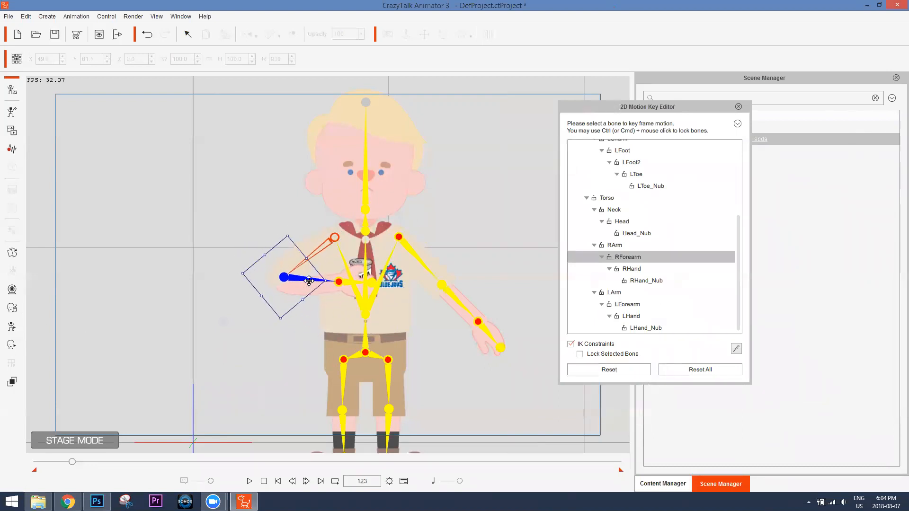
left_click(738, 107)
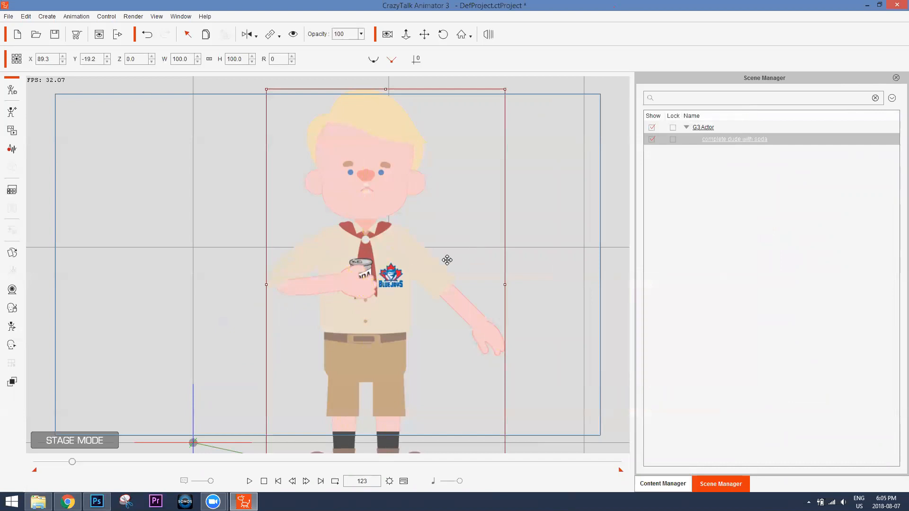
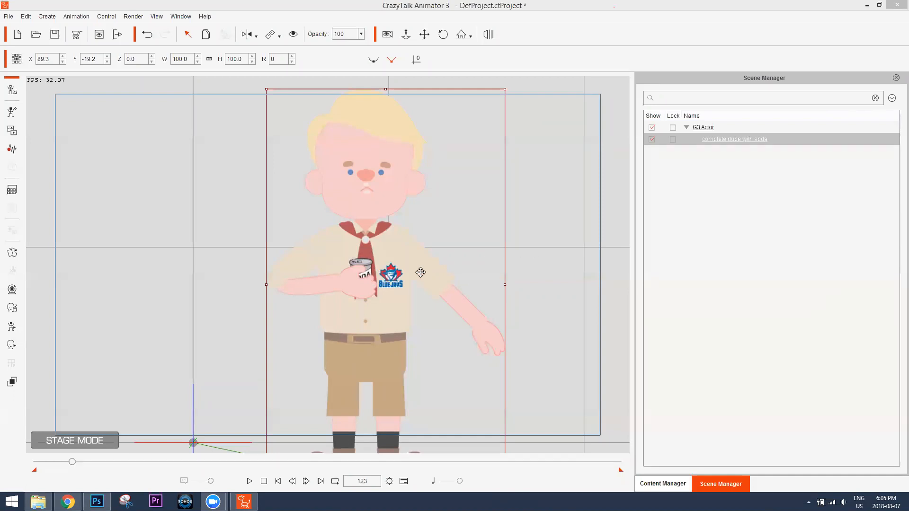
Set the playback start marker to frame 246, go to that frame and remove the character's existing animation
left_click(264, 481)
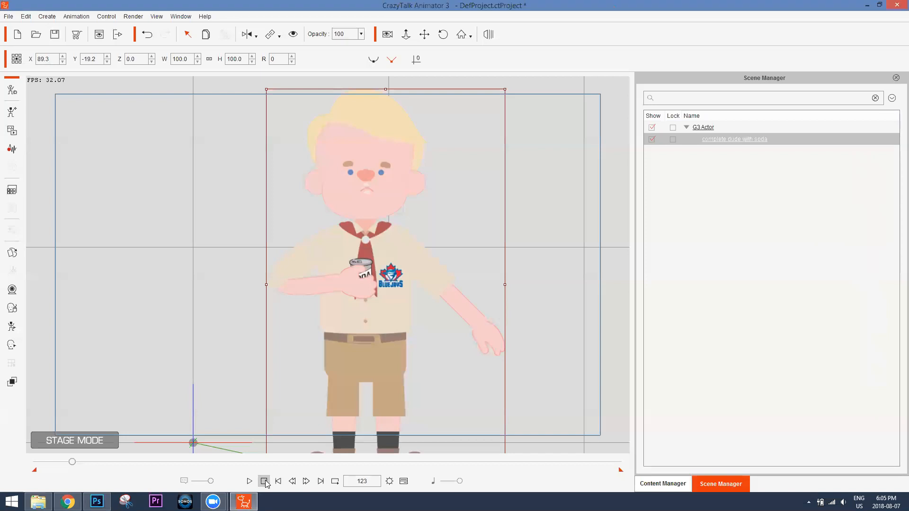
left_click_drag(43, 462, 108, 462)
left_click_drag(34, 471, 107, 474)
left_click(264, 481)
right_click(378, 247)
left_click(437, 319)
Create a text-to-speech script for the character reading "I'm normally a very serious dude"
left_click(11, 152)
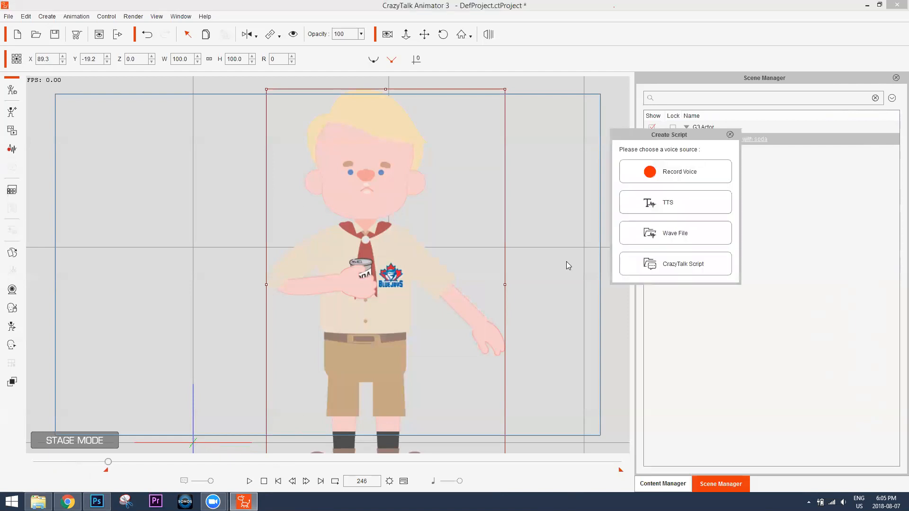
left_click_drag(677, 137, 153, 150)
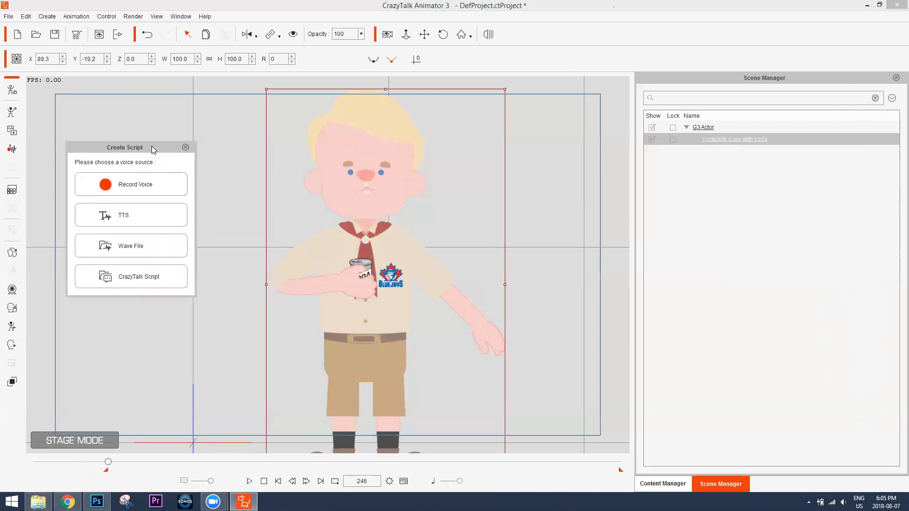
left_click(142, 219)
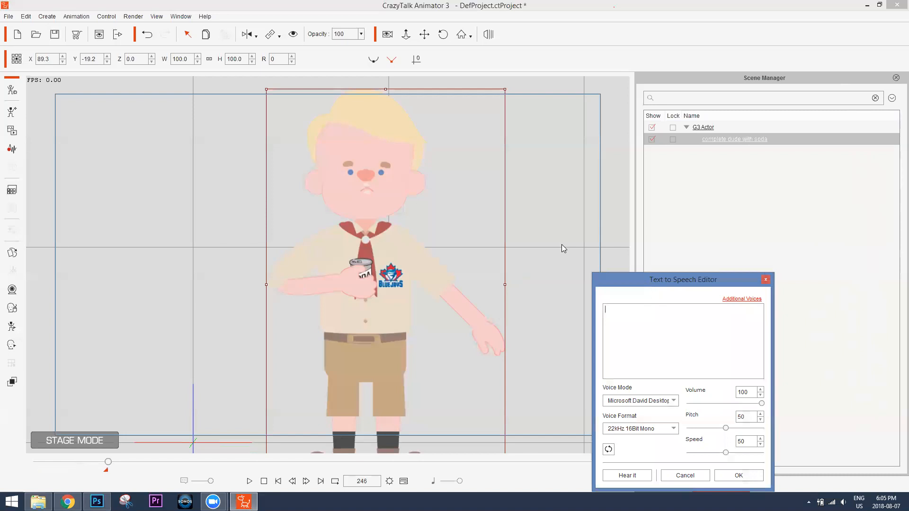
left_click_drag(641, 280, 130, 143)
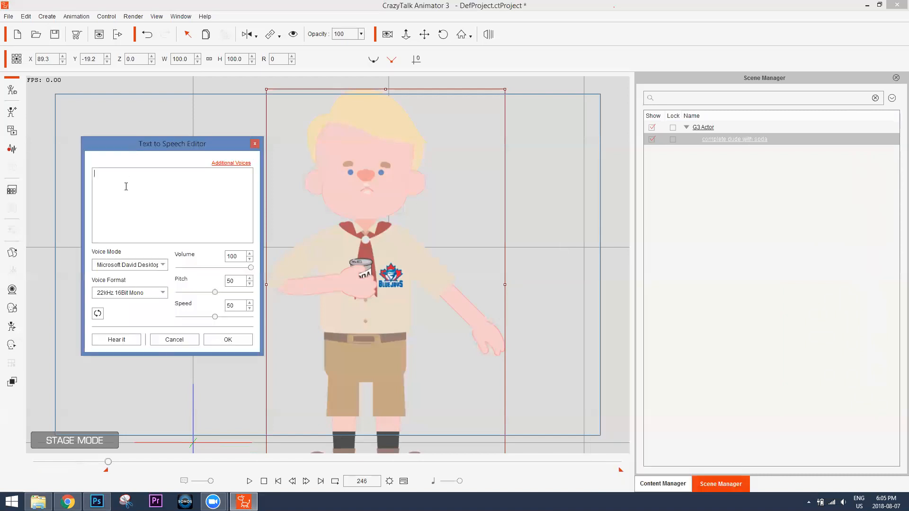
type("I'm normally a very serious dude")
left_click(231, 340)
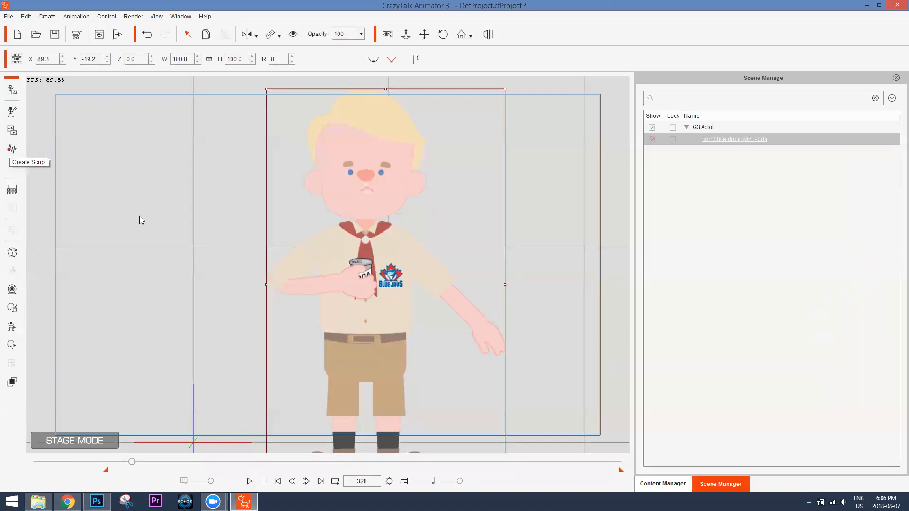
Return to frame 246 and clear the character's speech animation
left_click(263, 482)
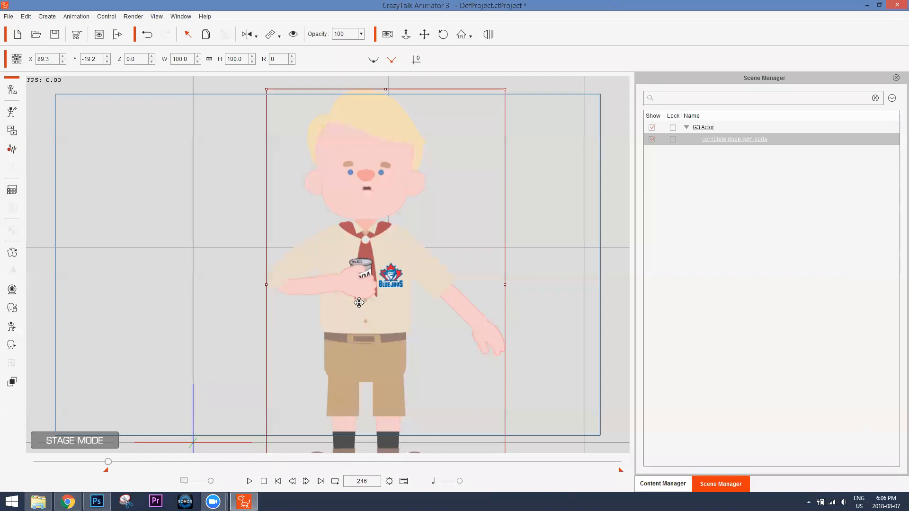
right_click(360, 300)
left_click(413, 373)
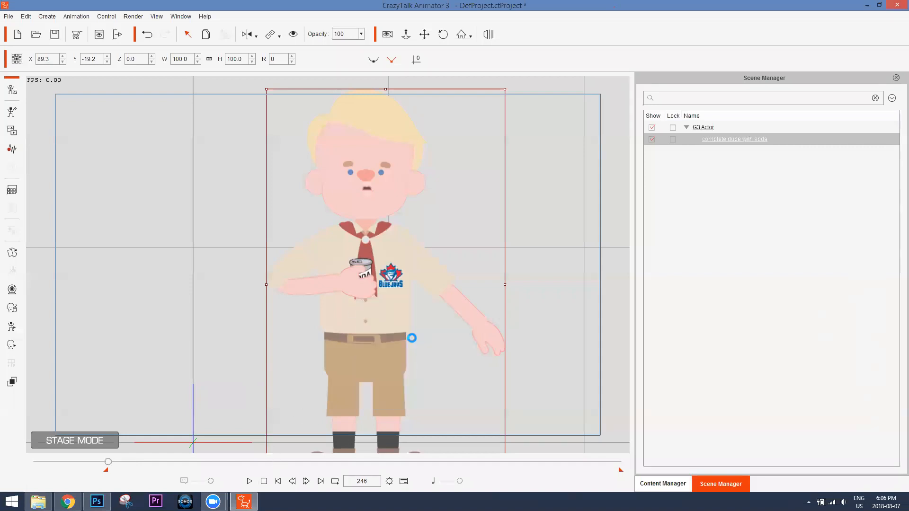
Create a text-to-speech script reading "I'm normally a very serious dude, but sometimes I have a good chuckle"
left_click(9, 153)
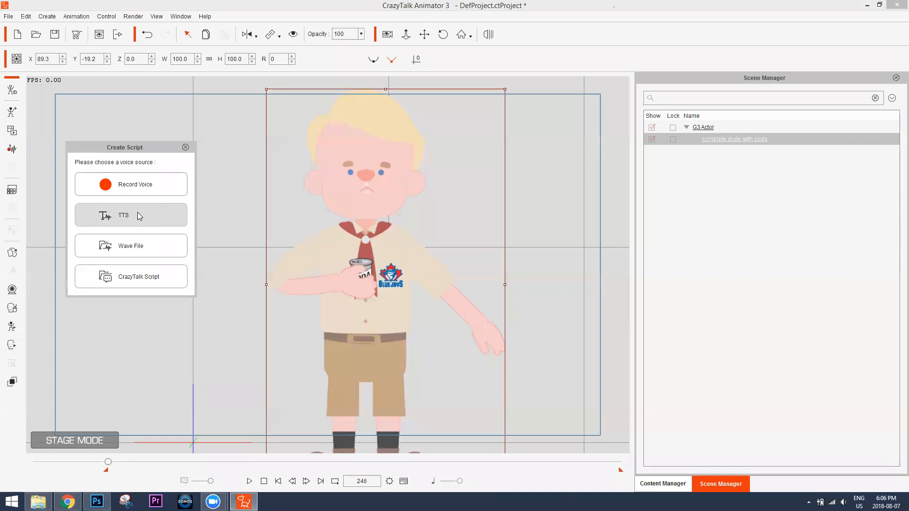
left_click(137, 212)
type("I'm normally a very serious dude, but sometime")
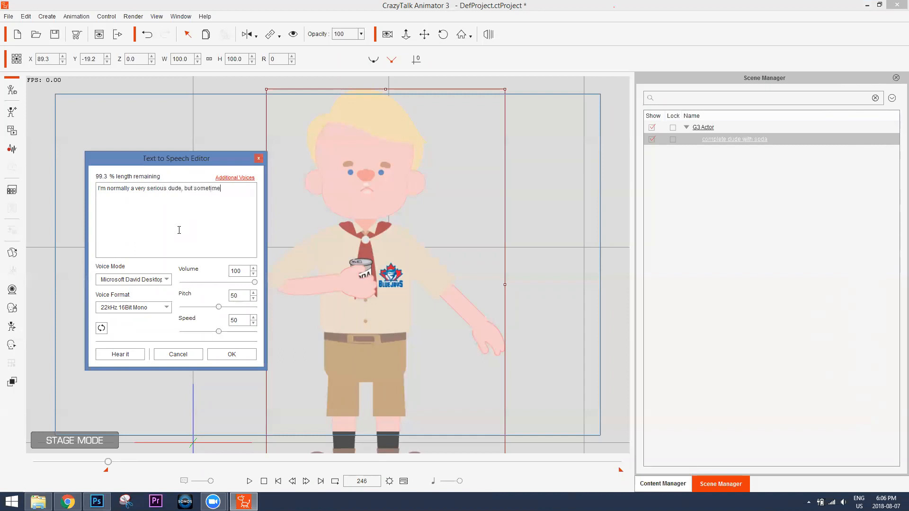
type("s I have a good chuckle")
left_click(251, 359)
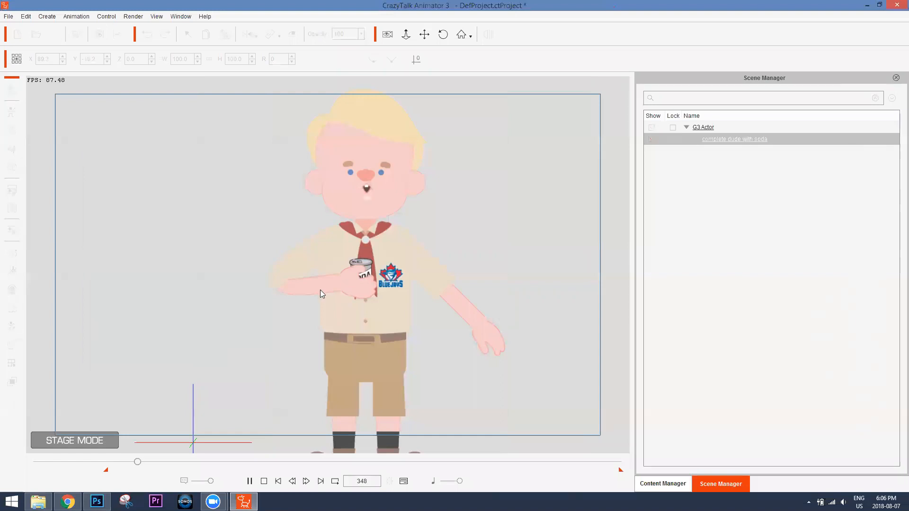
Pause the speech preview at the end of the line and open the Timeline for the character
left_click(250, 481)
left_click(249, 481)
left_click(249, 481)
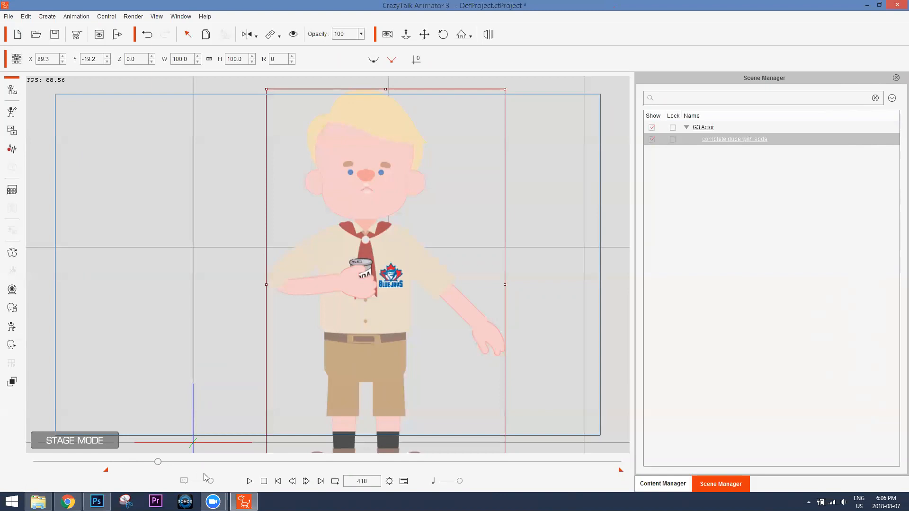
key("F3")
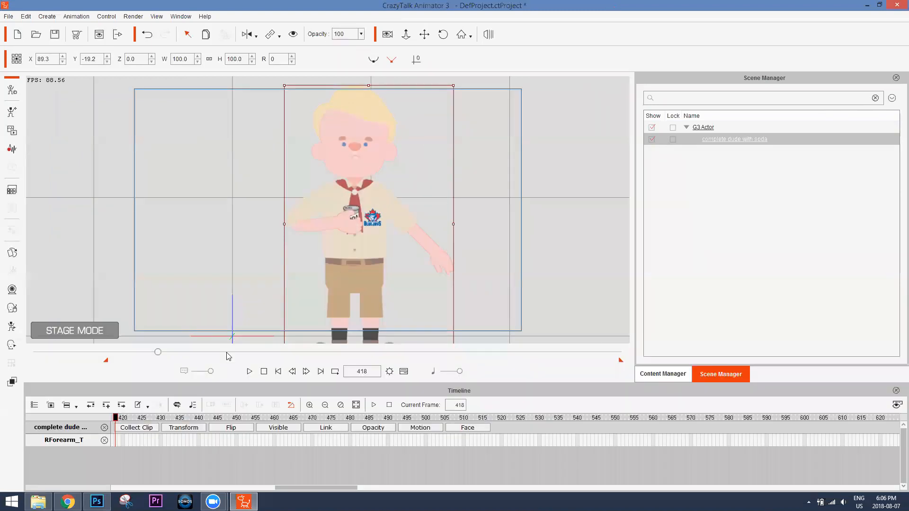
Show the character's Face tracks in the Timeline and expand Voice Clip to display the full speech waveform
left_click(473, 428)
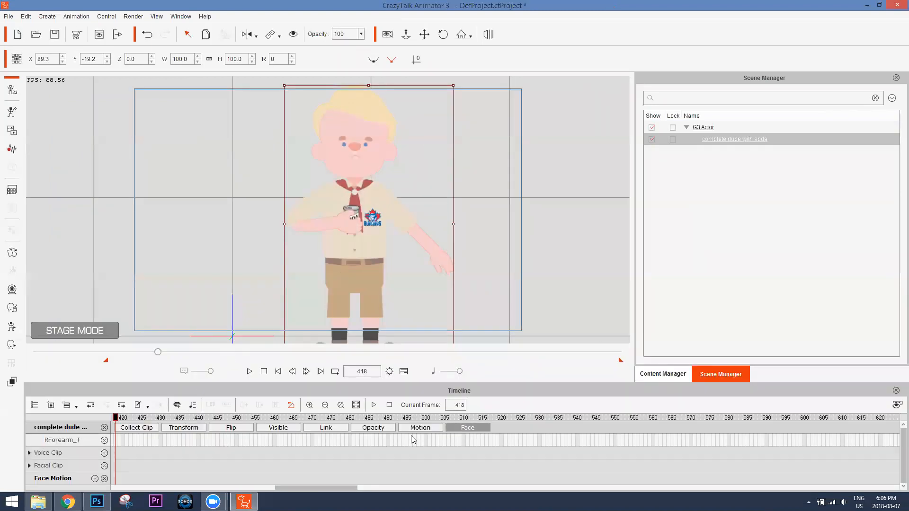
left_click(29, 453)
scroll(246, 455, "down", 1)
scroll(246, 455, "down", 1)
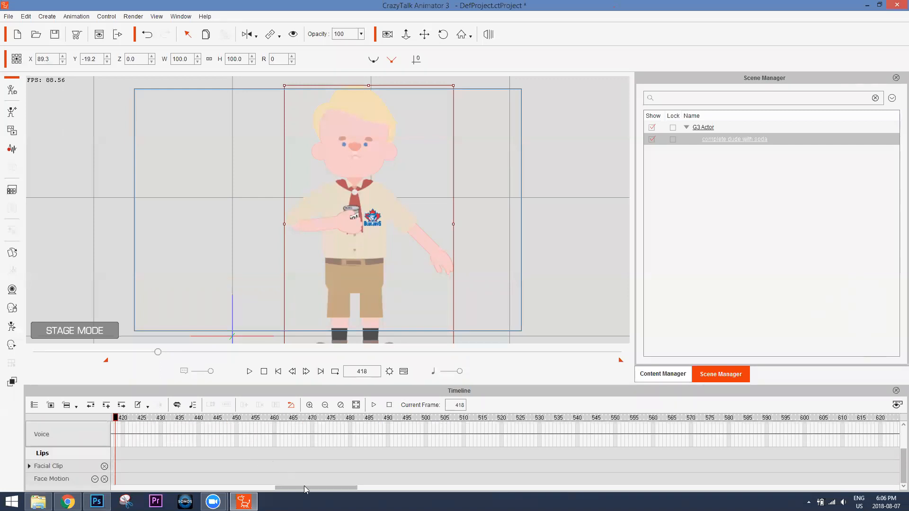
left_click_drag(309, 488, 234, 488)
scroll(344, 442, "down", 4)
scroll(344, 443, "up", 2)
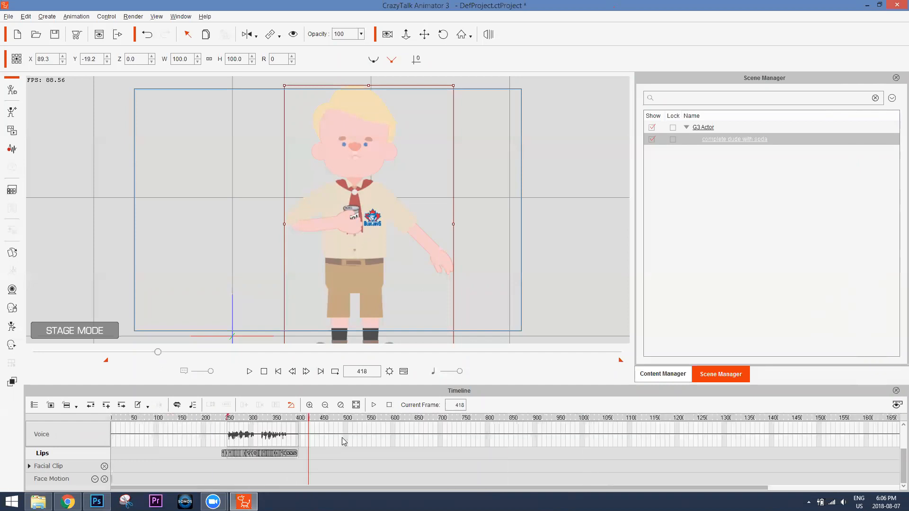
scroll(358, 457, "up", 1)
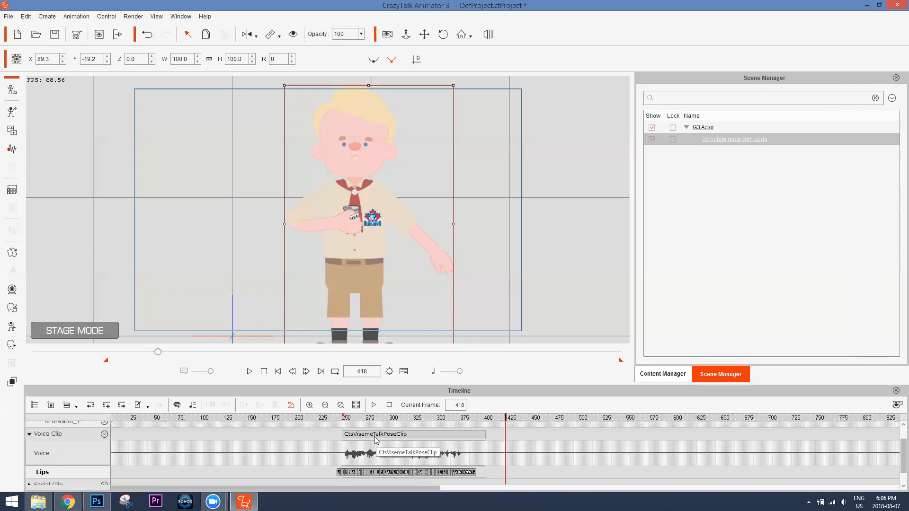
Play the voice clip up to the pause between the two phrases and break it at frame 308
left_click(373, 434)
key("space")
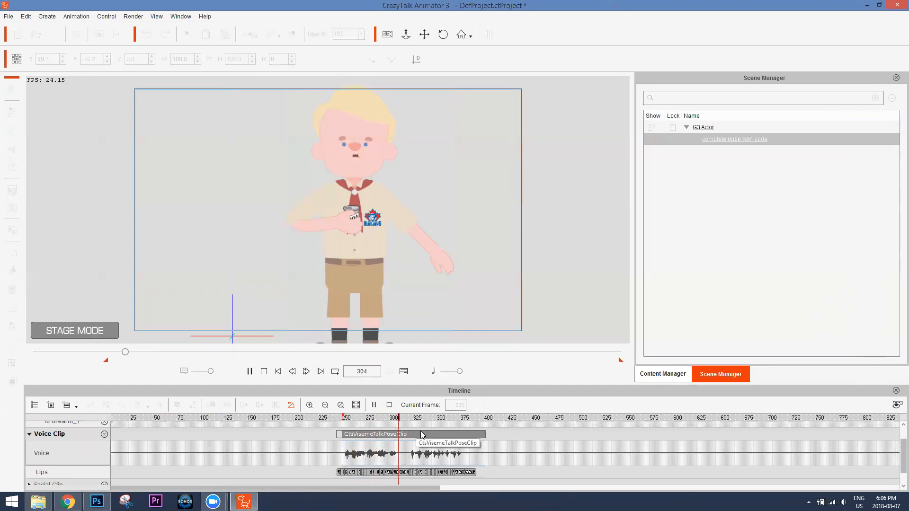
key("space")
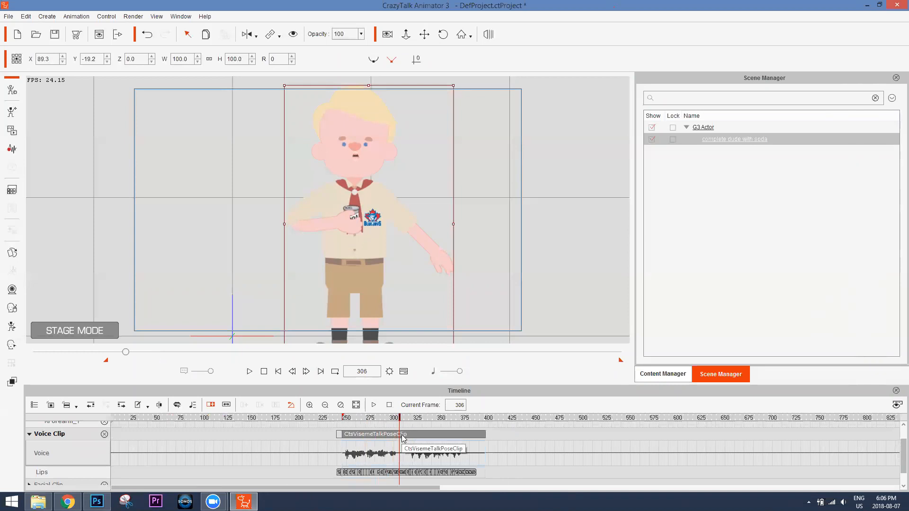
right_click(402, 436)
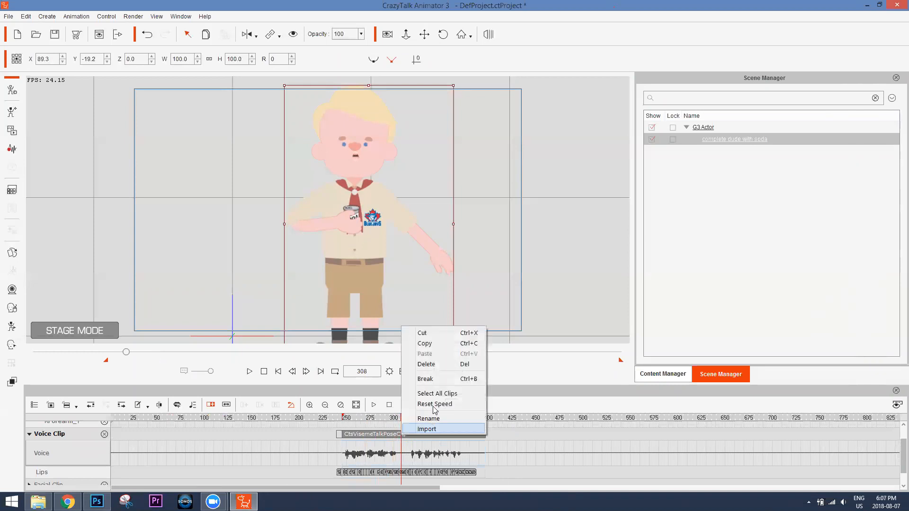
left_click(432, 379)
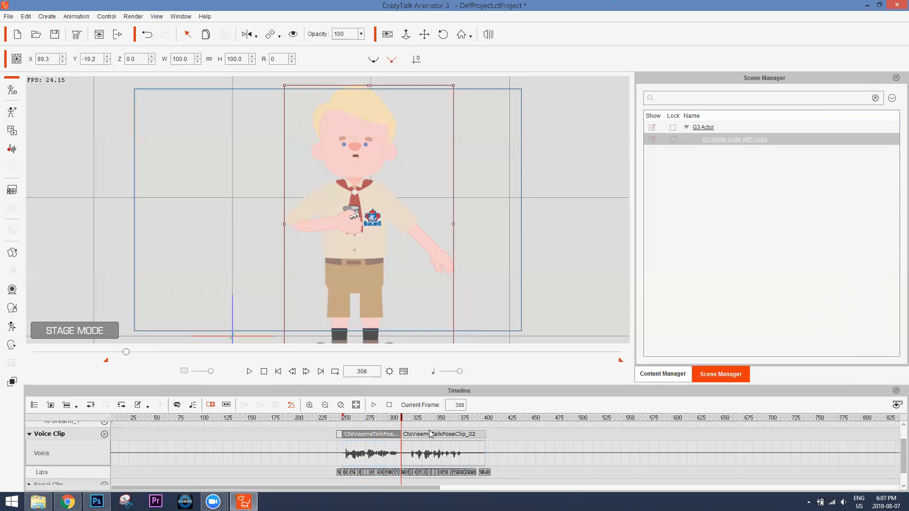
Shift the second voice clip to start at about frame 362 and play back the speech with the longer pause
left_click_drag(428, 437, 479, 434)
left_click_drag(386, 418, 360, 418)
key("space")
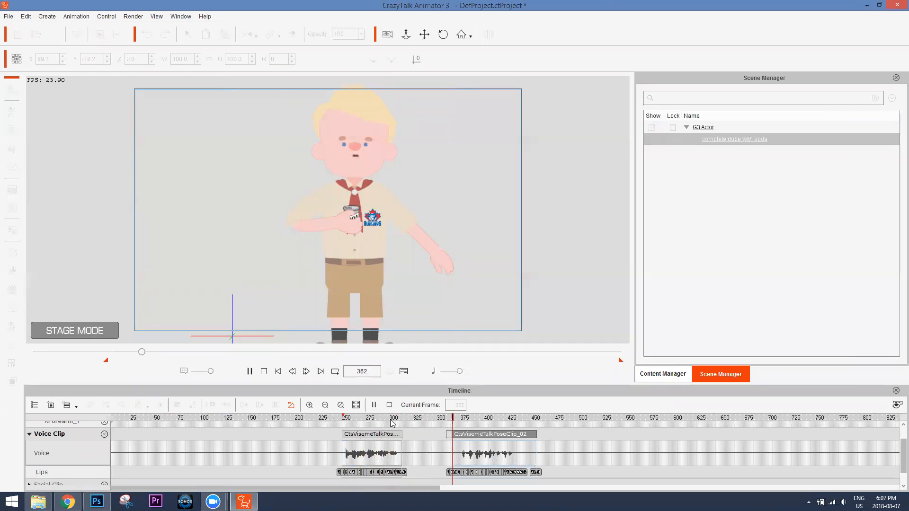
At frame 311, set up Face Puppet with the facial feature selection cleared and both Head Movement options enabled, and preview the motion
left_click(404, 419)
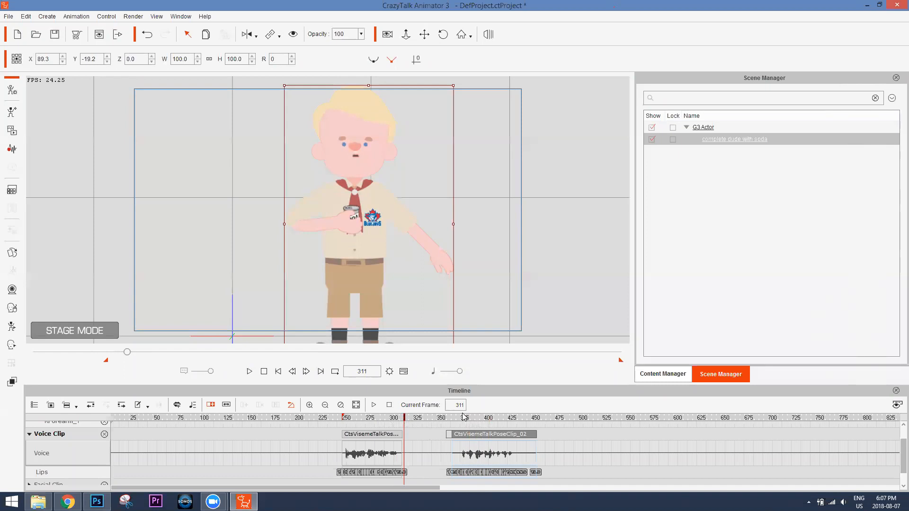
left_click_drag(408, 208, 426, 235)
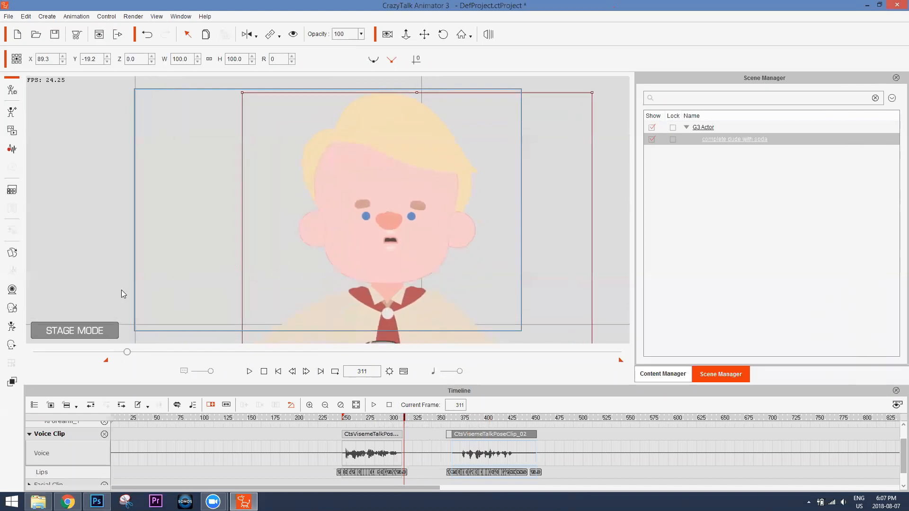
left_click(12, 308)
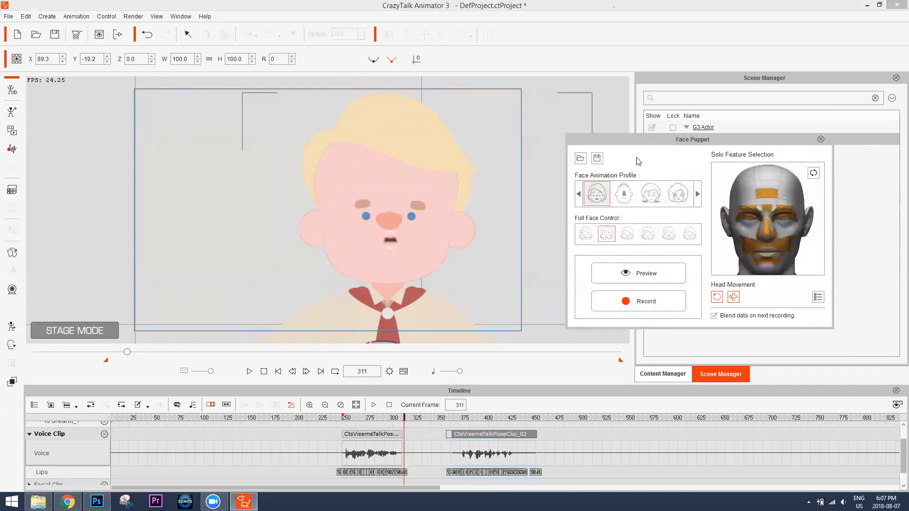
left_click(814, 172)
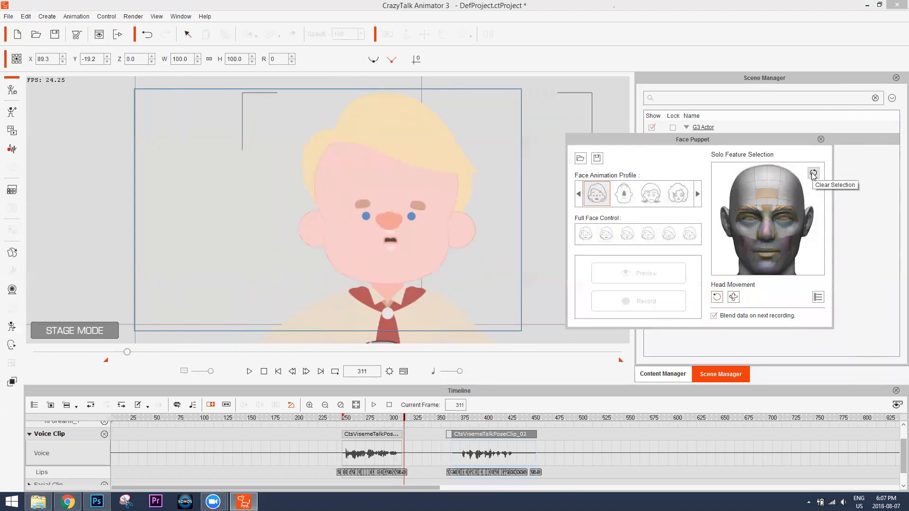
left_click(733, 297)
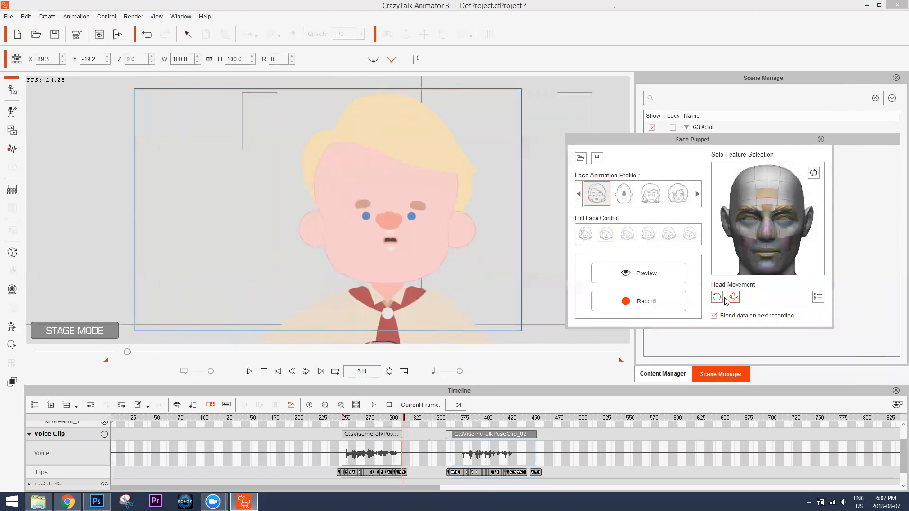
left_click(717, 297)
key("space")
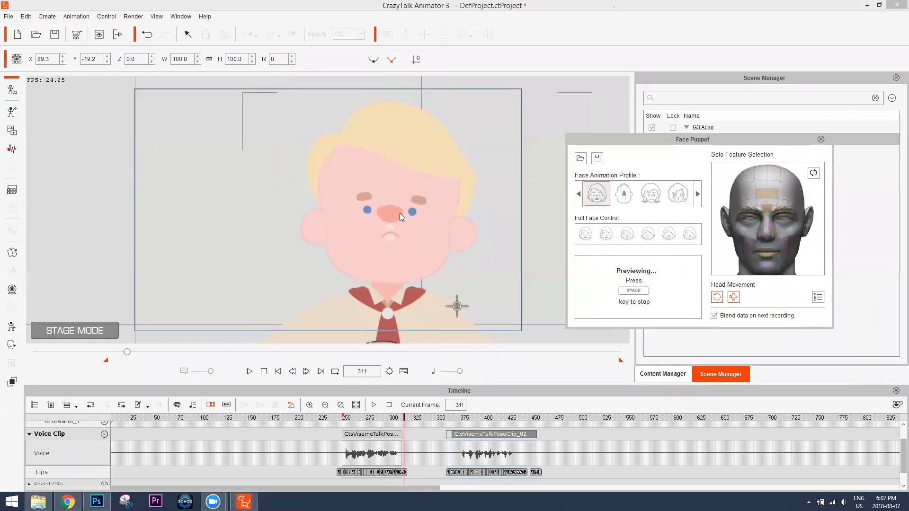
key("space")
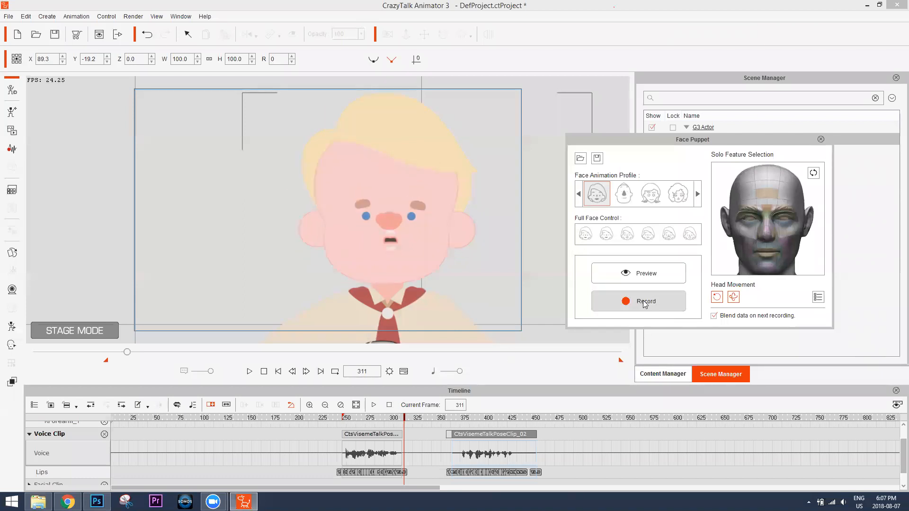
Record a Face Puppet head-movement performance from frame 311 to frame 389
left_click(645, 302)
key("space")
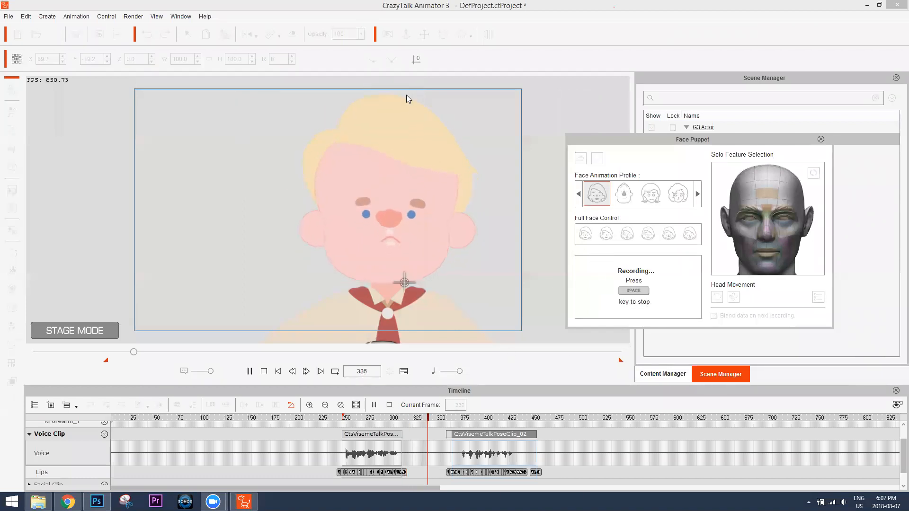
key("space")
scroll(447, 464, "down", 1)
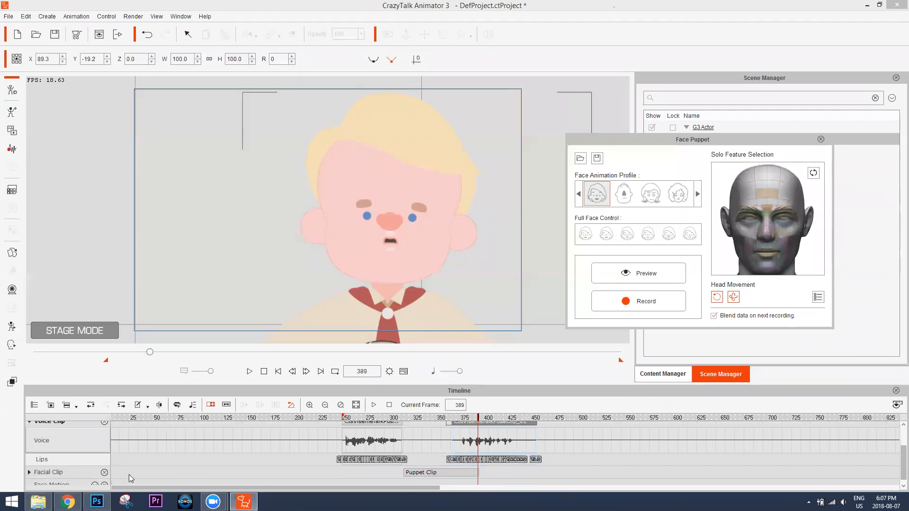
scroll(431, 465, "up", 1)
At frame 312, key the character's mouth with the SmileOpen sprite
left_click(407, 419)
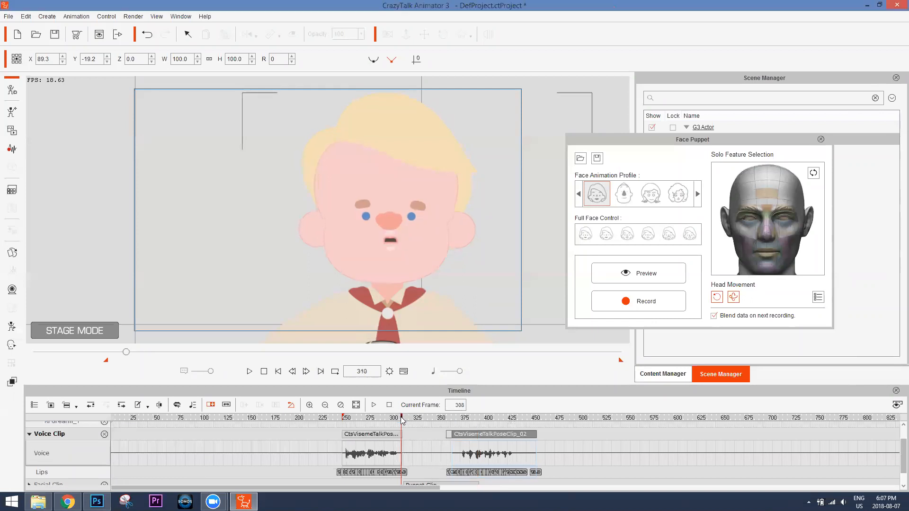
mouse_move(407, 418)
left_mouse_down()
mouse_move(474, 419)
mouse_move(406, 423)
left_mouse_up()
left_click(13, 254)
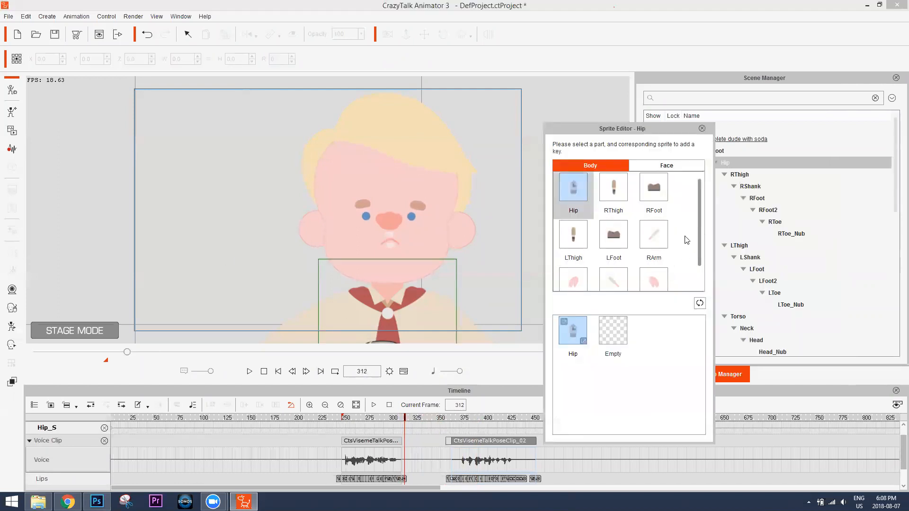
left_click(388, 241)
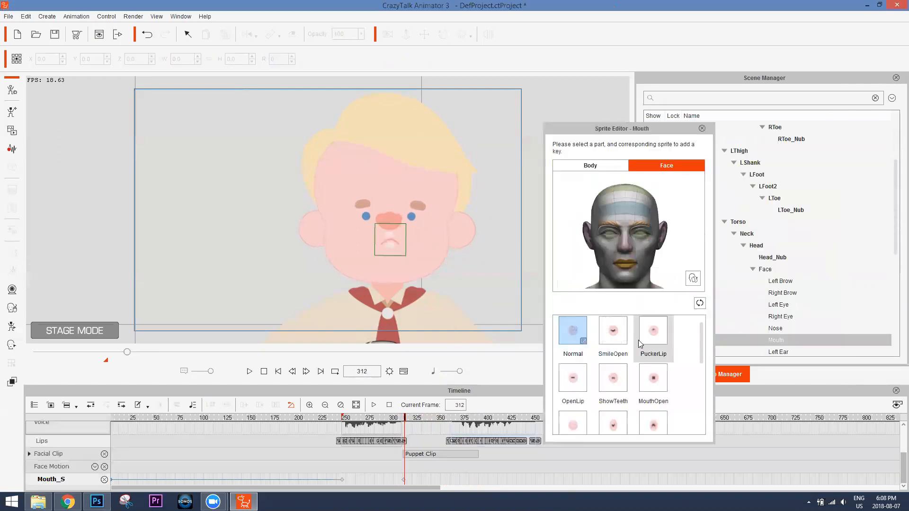
left_click(656, 379)
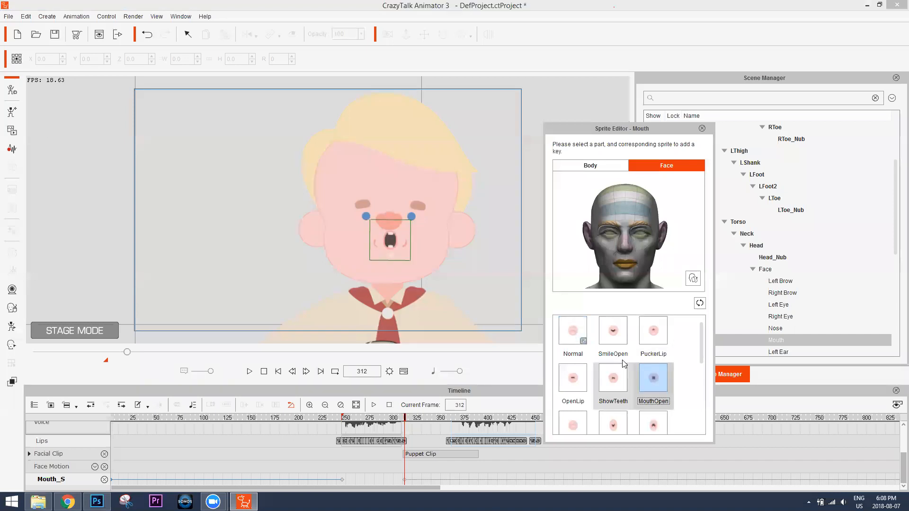
left_click(622, 335)
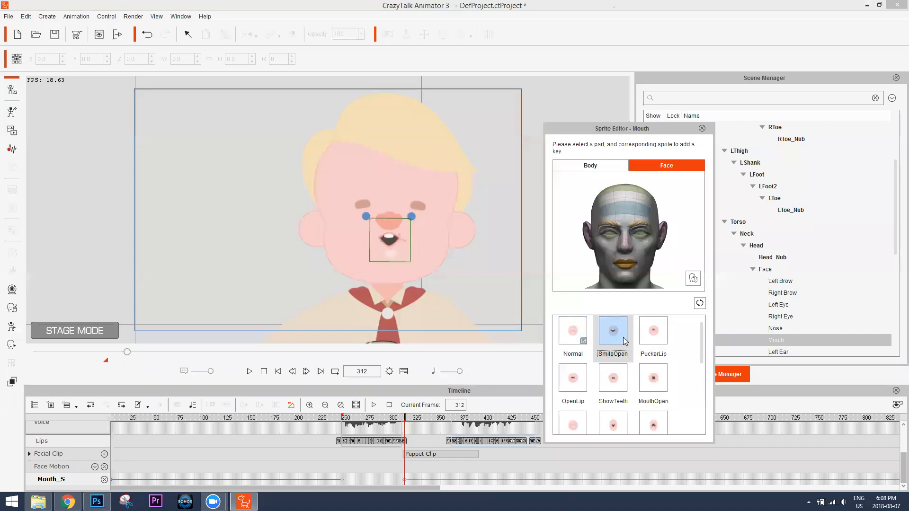
Key both eyes with the SmileClose sprite at frame 312 and close the Sprite Editor
left_click(641, 239)
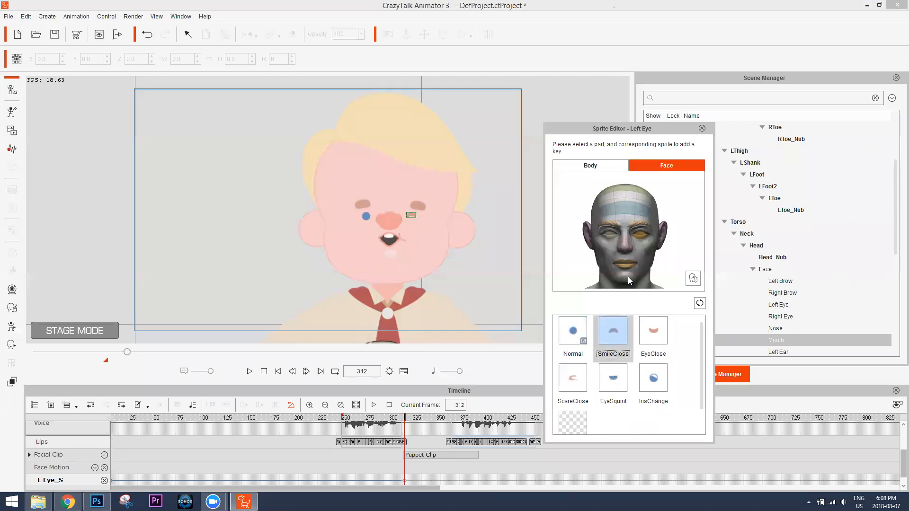
left_click(609, 240)
left_click(613, 330)
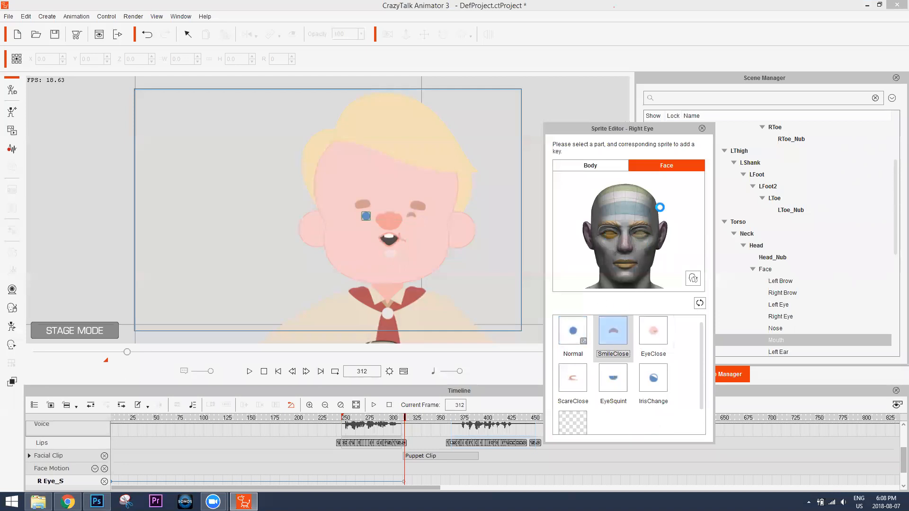
left_click(701, 129)
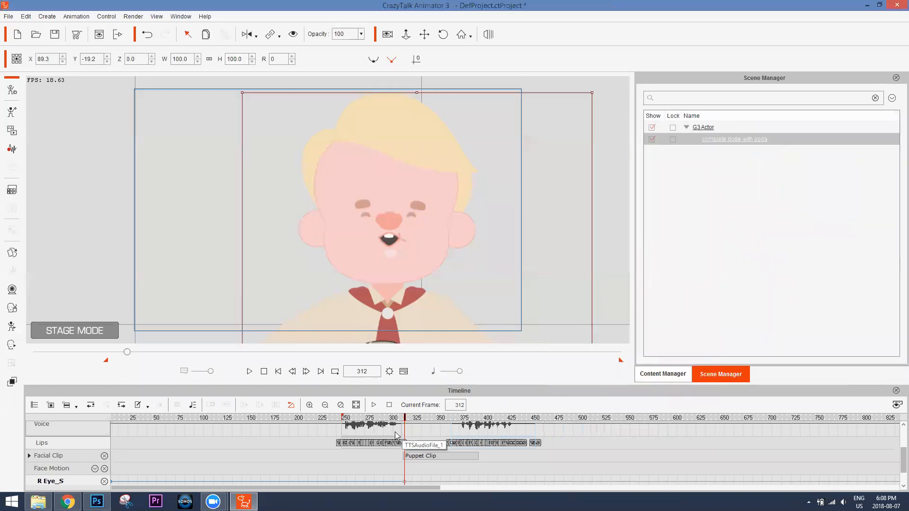
Play back the laughing expression from the end of the first voice clip and stop at frame 354
left_click_drag(400, 418, 470, 418)
left_click(400, 418)
key("space")
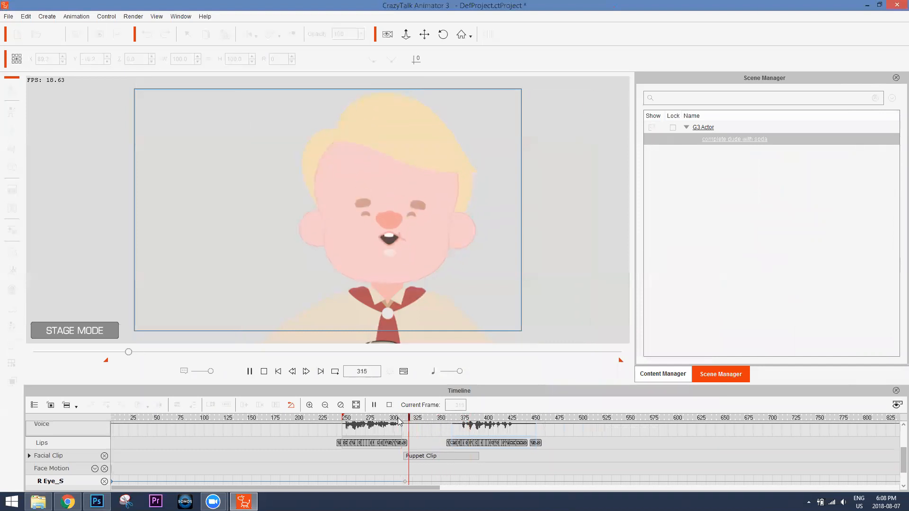
key("space")
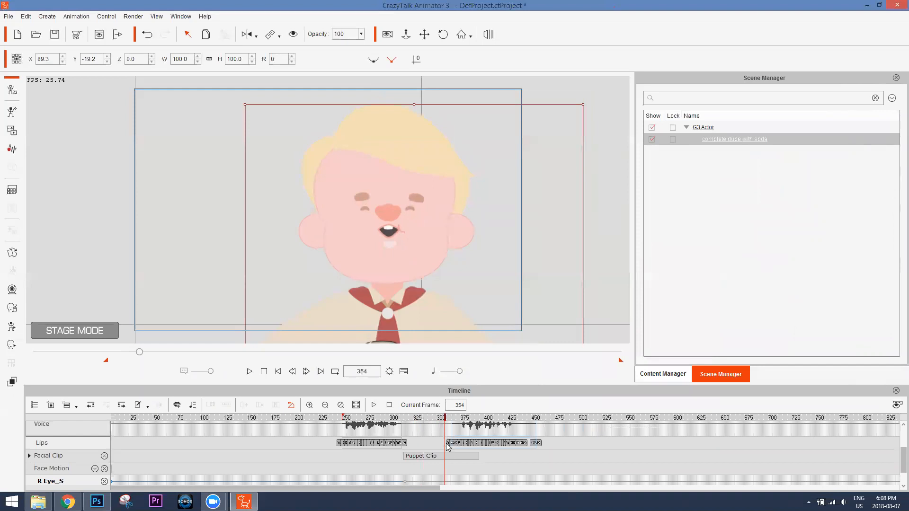
At frame 354, key the mouth and both eyes back to their Normal sprites
left_click(13, 254)
left_click(390, 232)
left_click(569, 317)
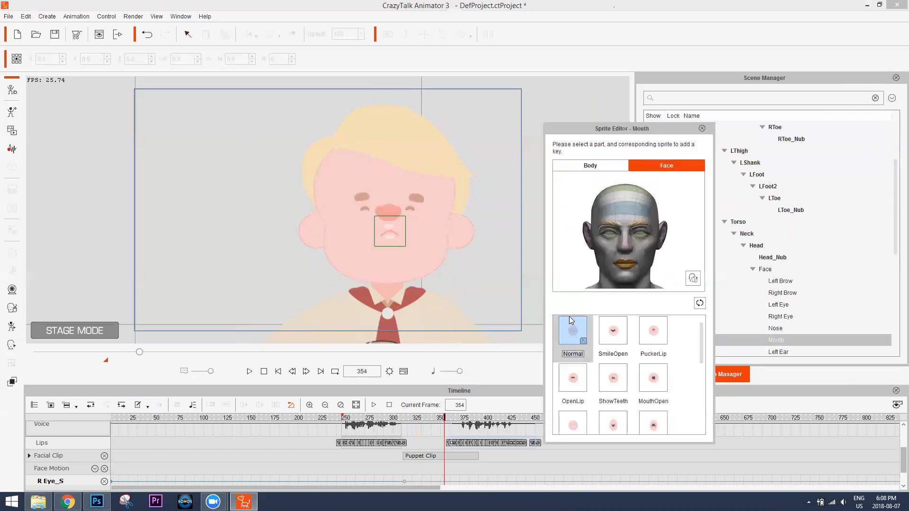
left_click(609, 238)
left_click(579, 331)
left_click(649, 243)
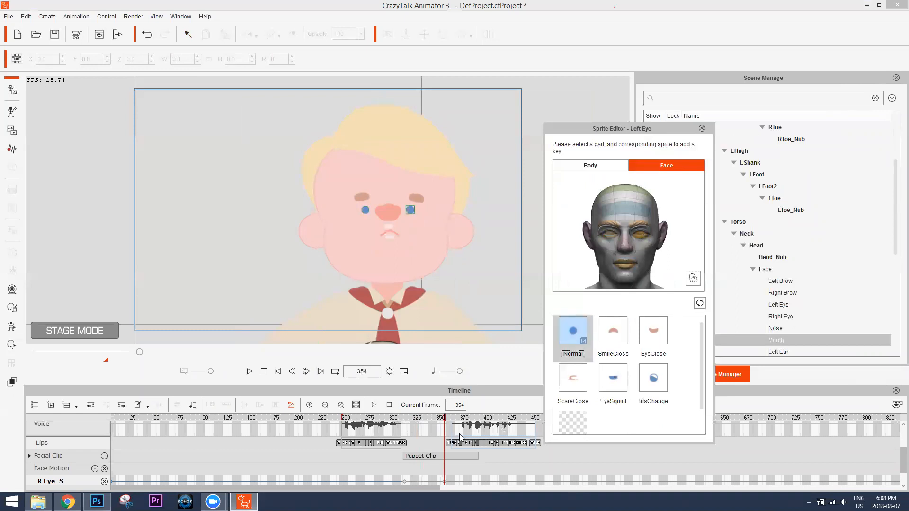
Check the face at frame 366, close the Sprite Editor and review the voice and puppet clips on the Timeline
left_click(450, 420)
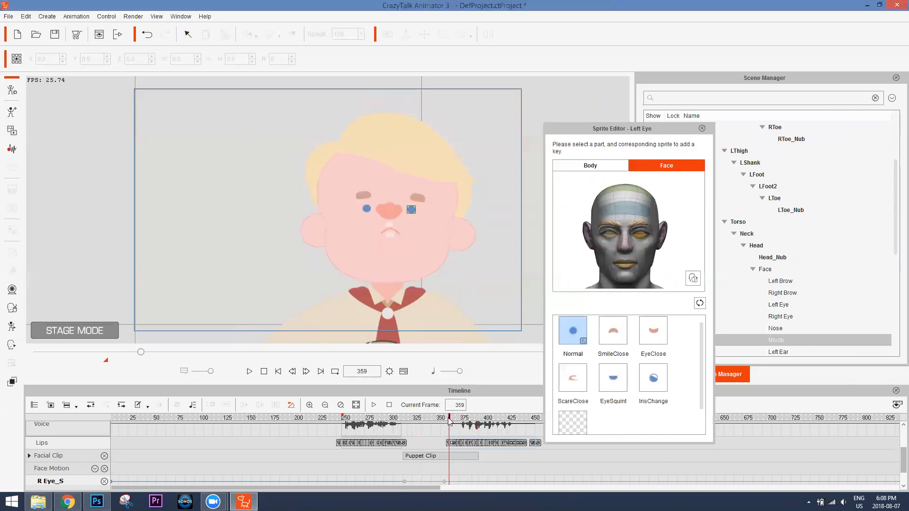
mouse_move(450, 421)
left_mouse_down()
mouse_move(470, 420)
mouse_move(456, 420)
left_mouse_up()
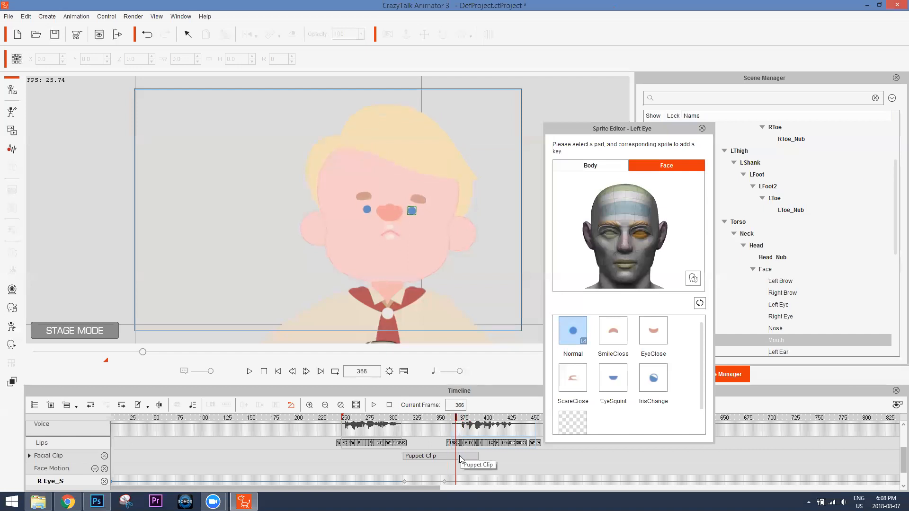
scroll(464, 455, "down", 5)
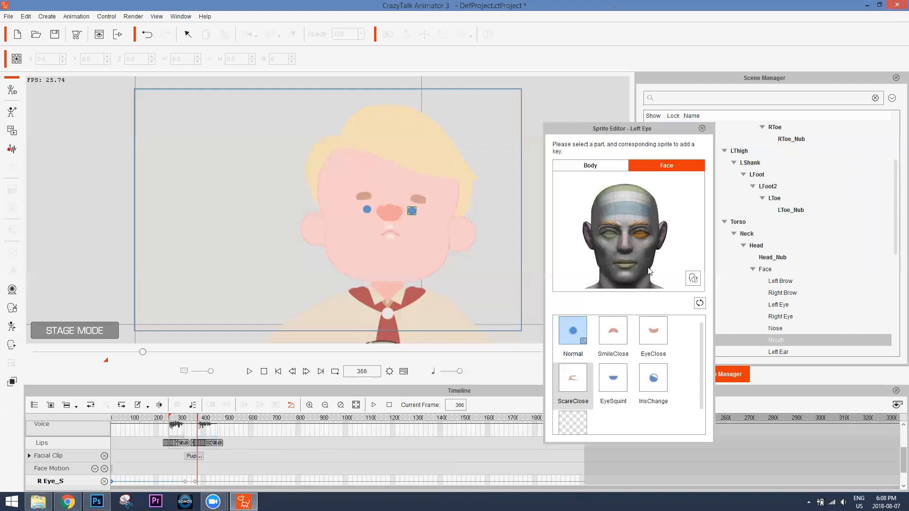
left_click(702, 129)
scroll(213, 445, "up", 1)
scroll(209, 453, "up", 1)
scroll(201, 451, "down", 2)
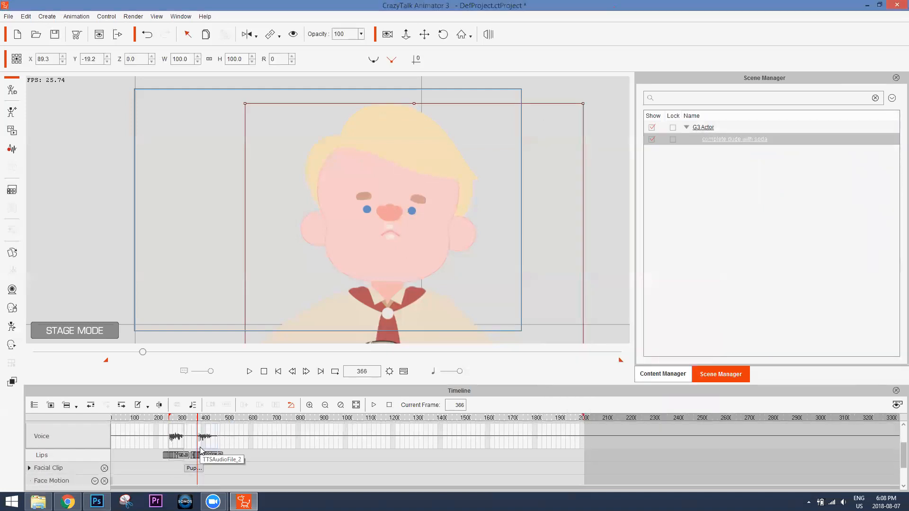
scroll(203, 449, "up", 5)
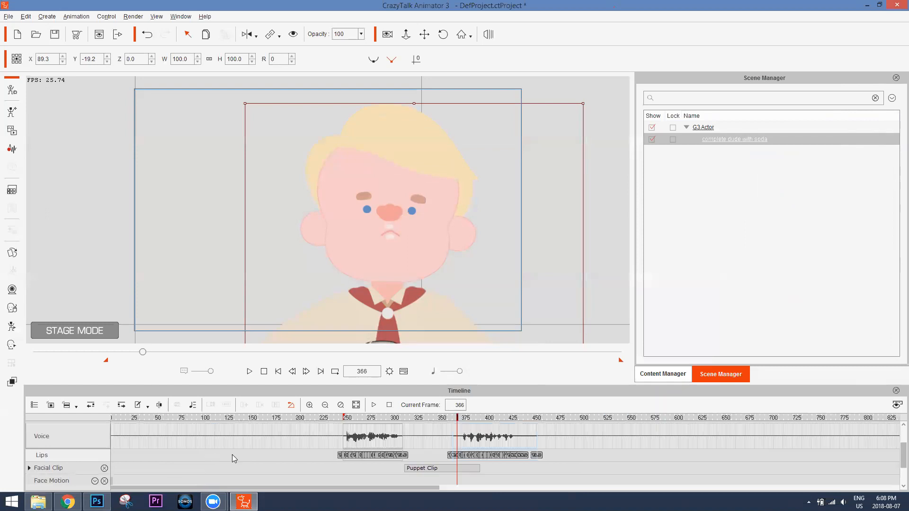
Review the voice clips on the Timeline and expand the Facial Clip track down to the eye and mouth sprite keys
left_click_drag(520, 419, 562, 422)
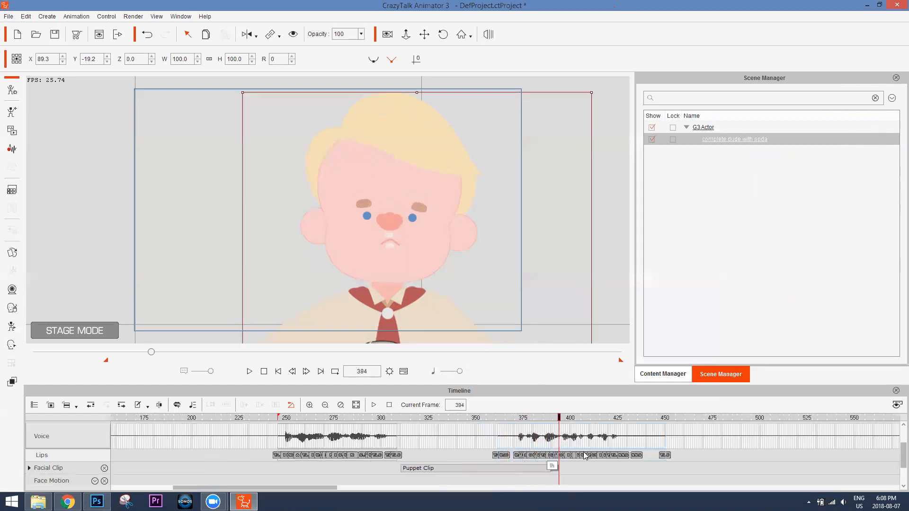
scroll(511, 448, "up", 2)
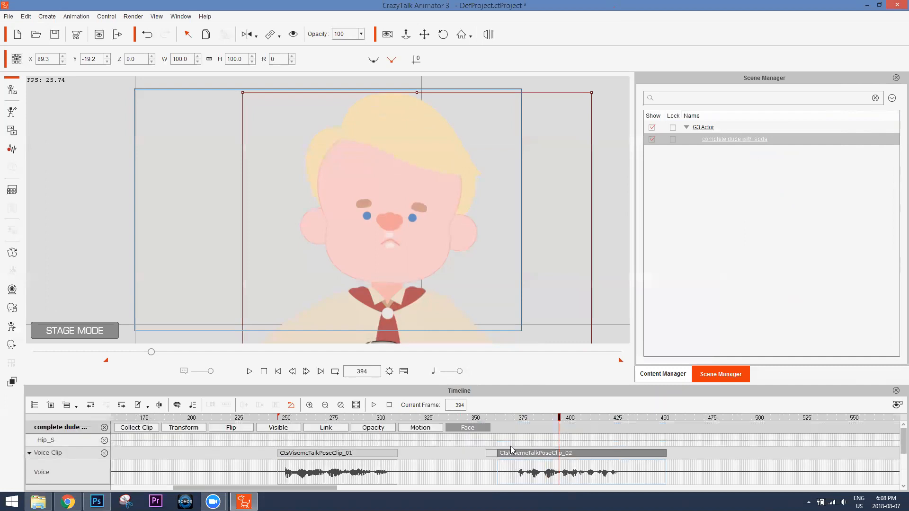
scroll(512, 449, "up", 1)
scroll(377, 445, "down", 4)
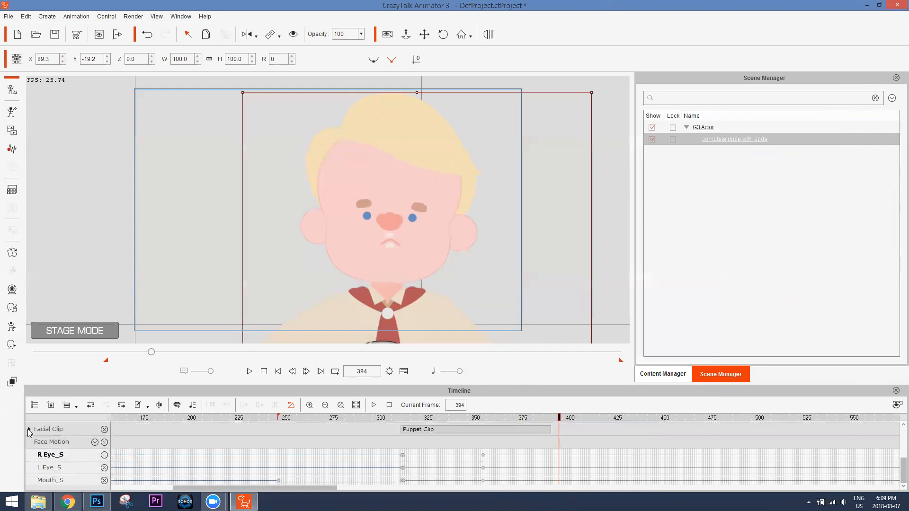
left_click(28, 429)
scroll(114, 455, "down", 1)
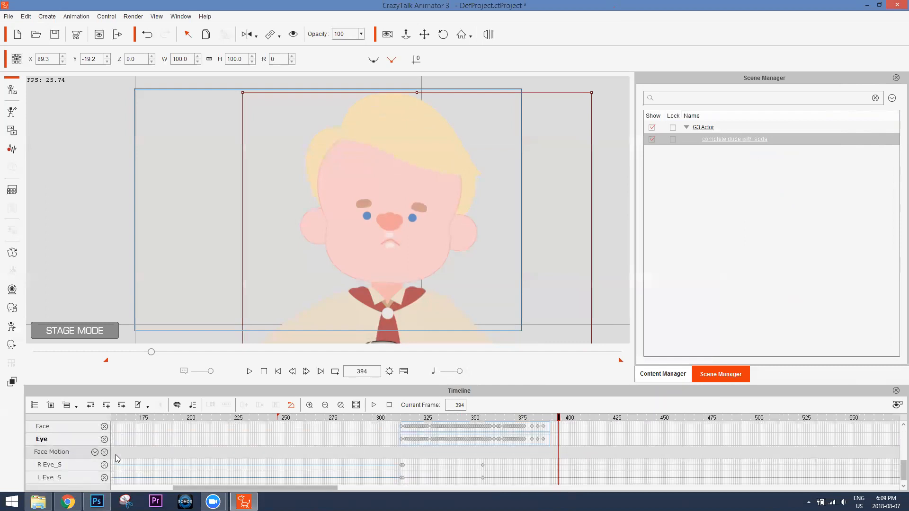
scroll(116, 457, "down", 1)
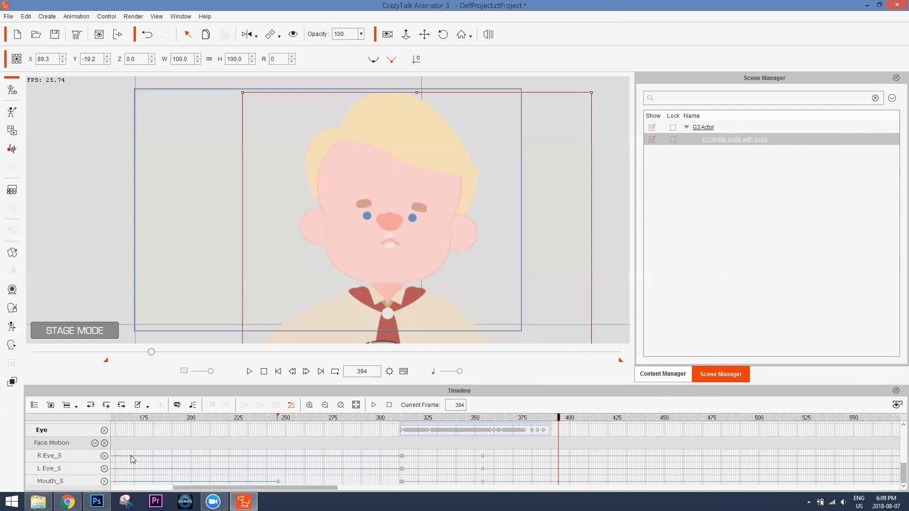
Delete the R Eye_S, L Eye_S and Mouth_S sprite keys at frame 354
left_click(483, 456)
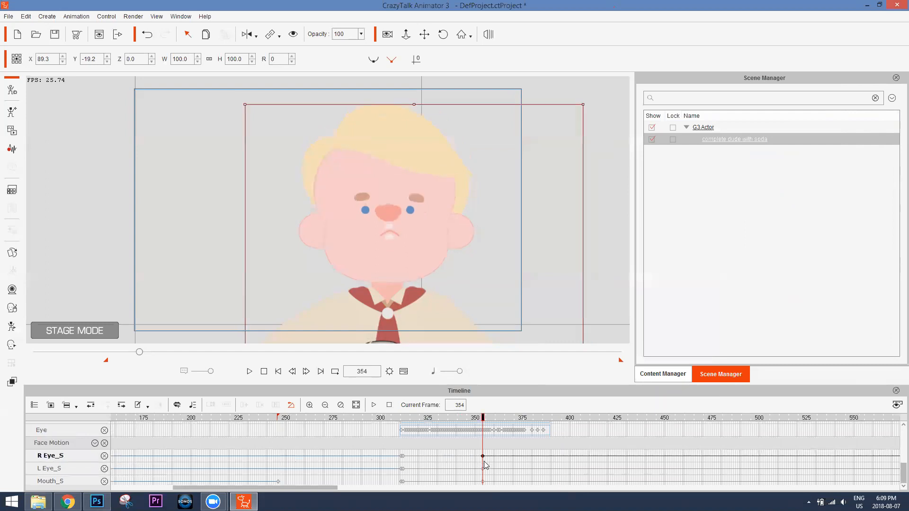
left_click(484, 469)
scroll(478, 456, "up", 3)
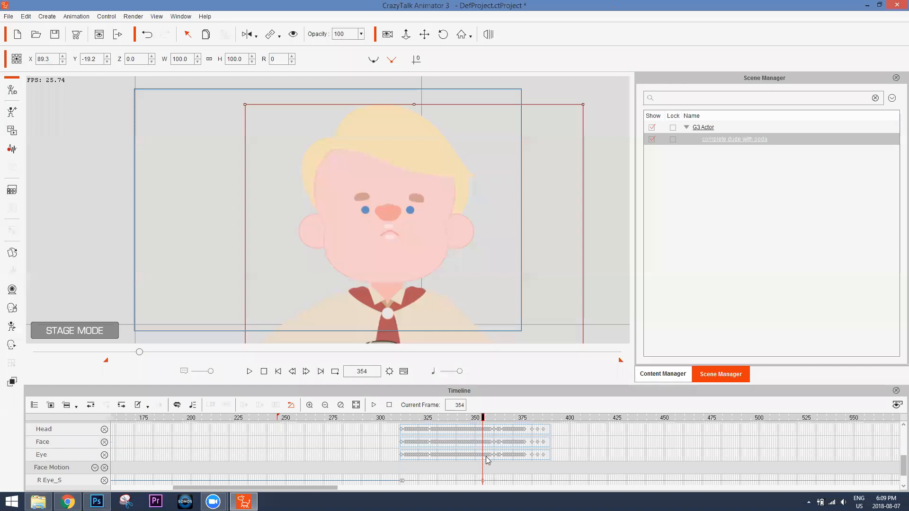
scroll(493, 457, "down", 3)
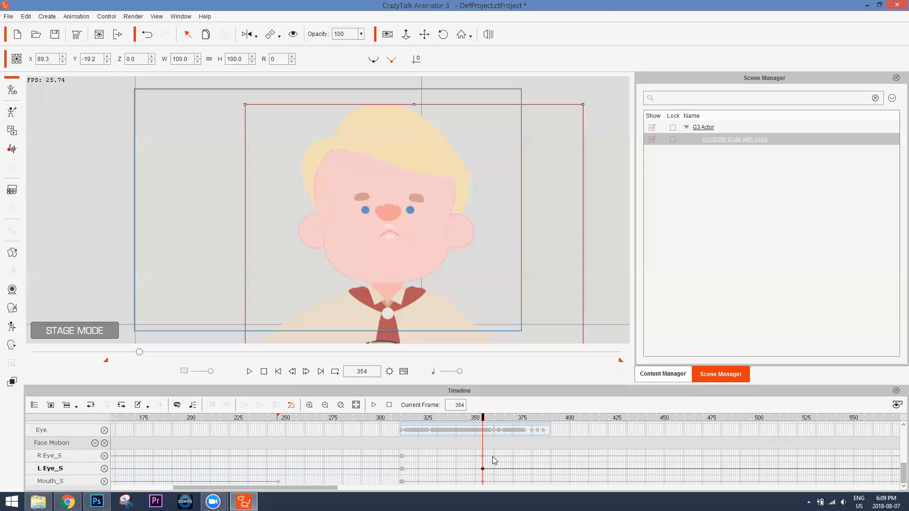
left_click(483, 456)
key("Delete")
left_click(483, 468)
key("Delete")
left_click(483, 481)
key("Delete")
At frame 358, release the mouth's sprite in the Sprite Editor and check the mouth at frame 378
left_click_drag(483, 421, 492, 422)
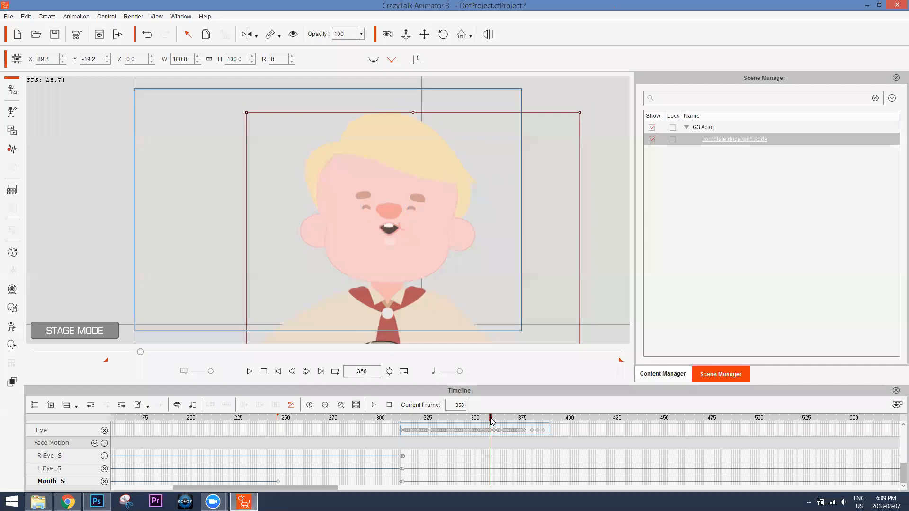
left_click(11, 284)
left_click(388, 229)
left_click_drag(702, 342, 695, 307)
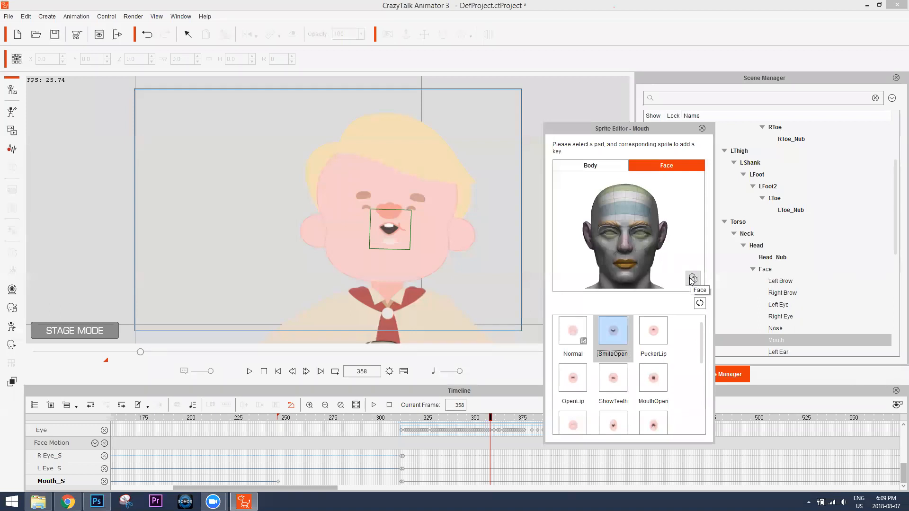
left_click(700, 304)
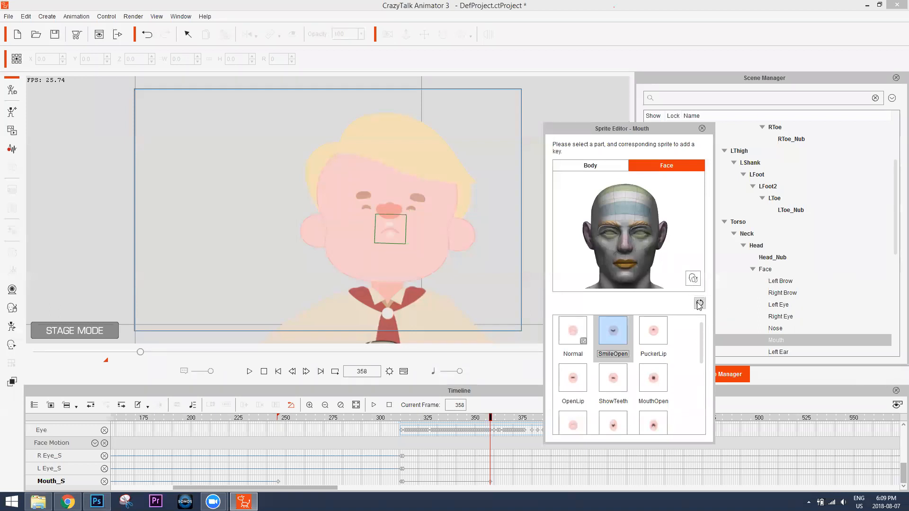
left_click_drag(498, 416, 530, 417)
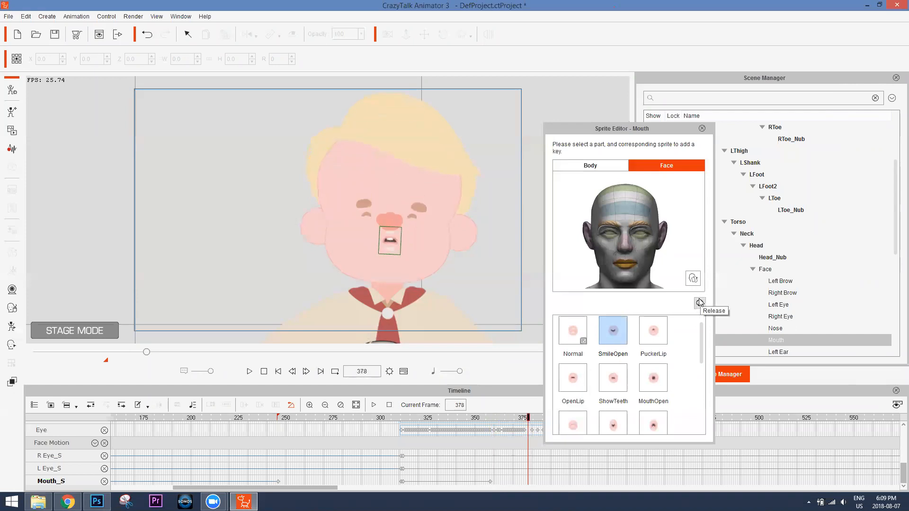
left_click(490, 419)
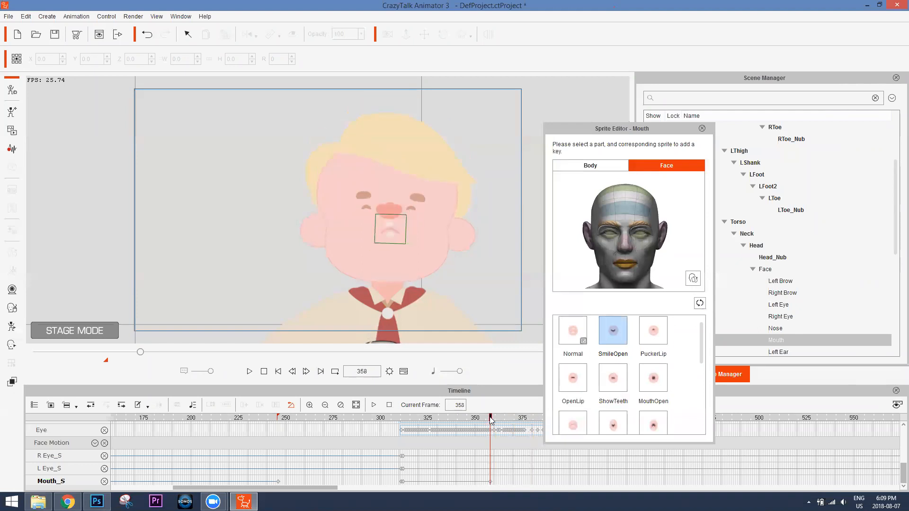
Release the left and right eye sprites at frame 358
left_click(640, 234)
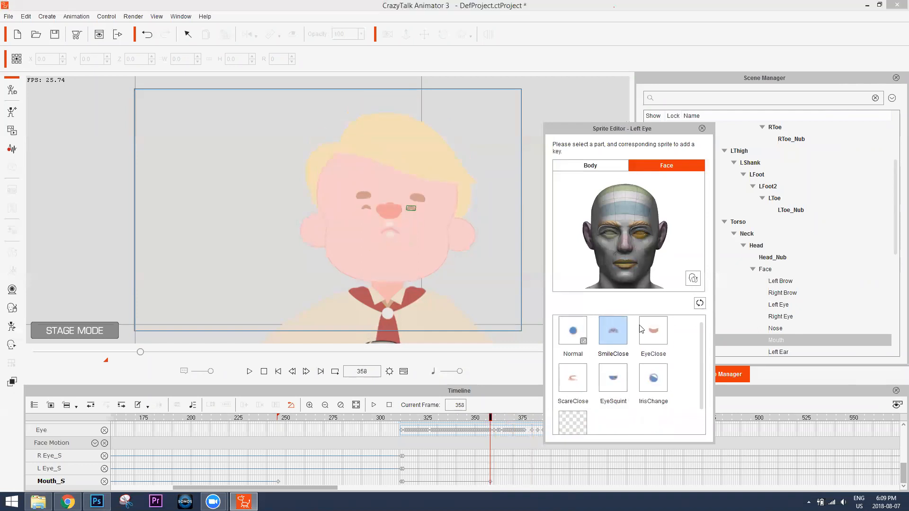
left_click(700, 304)
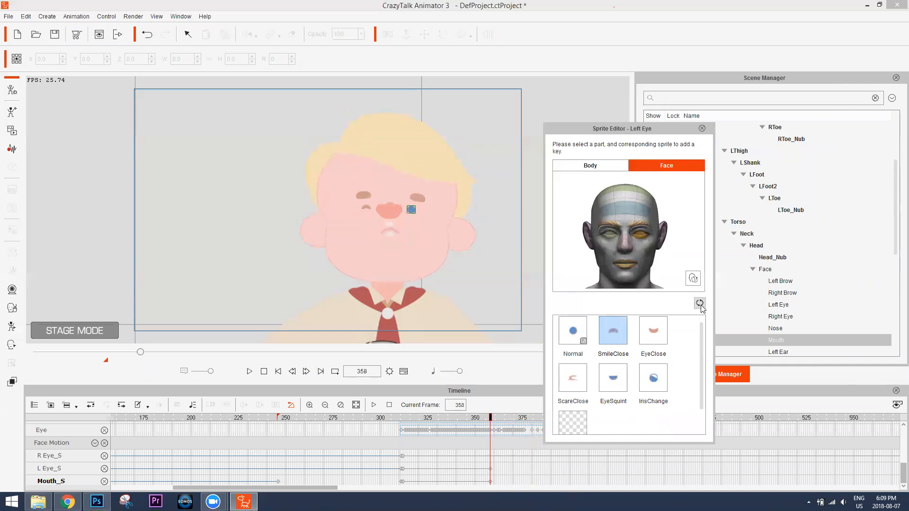
left_click(611, 235)
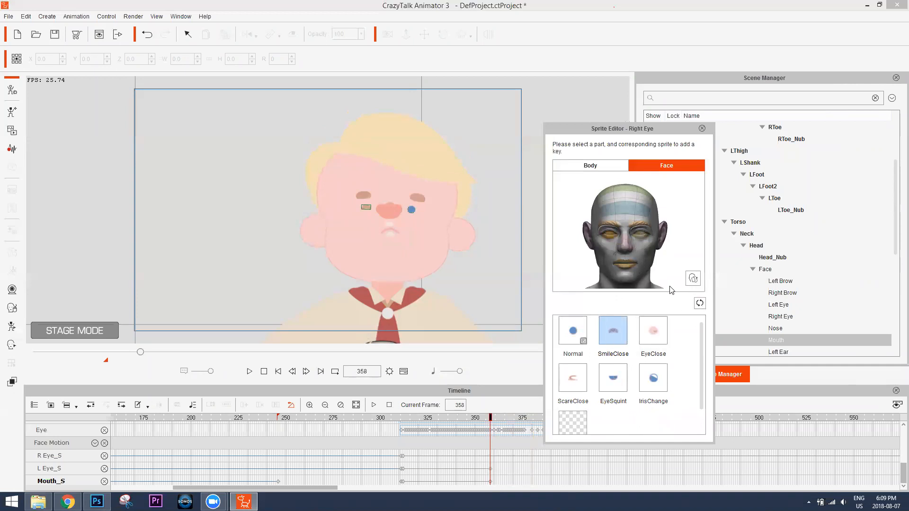
left_click(699, 303)
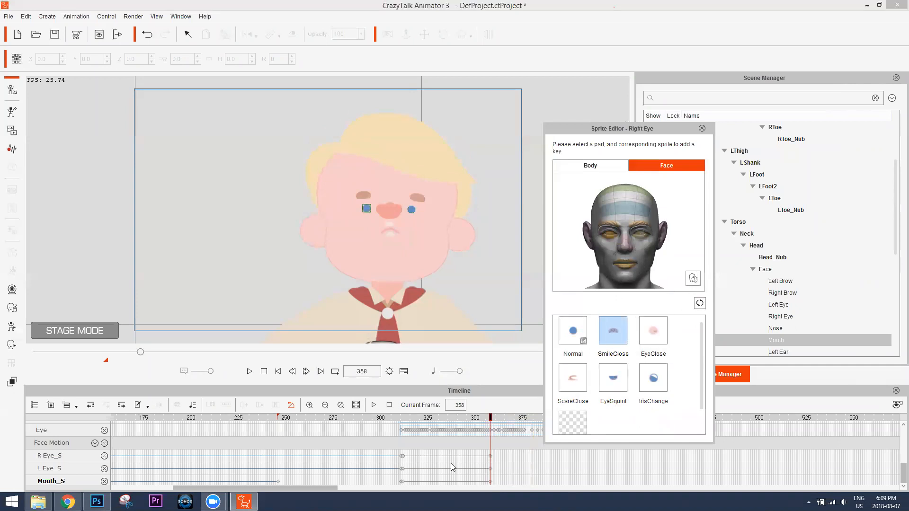
Check the face around frame 301 and the sprite keys at frame 312 on the Timeline
left_click_drag(398, 415, 382, 427)
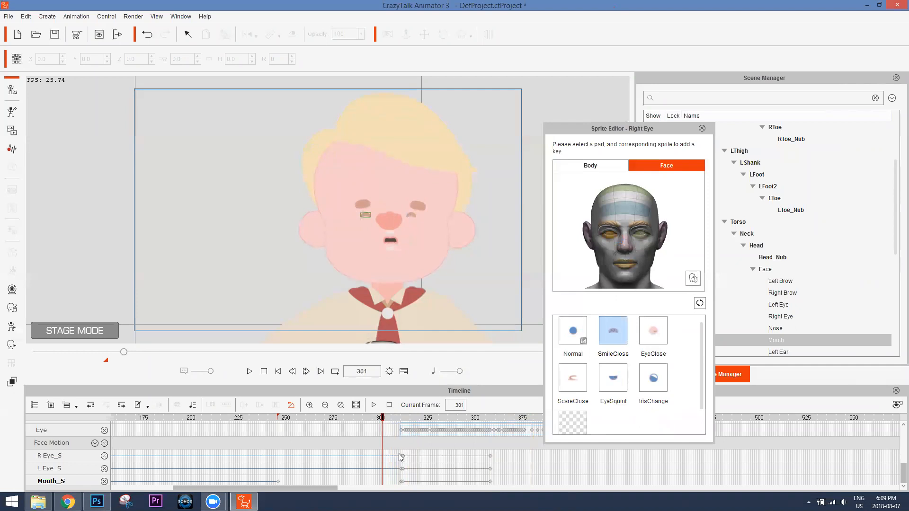
scroll(399, 455, "up", 2)
left_click(554, 457)
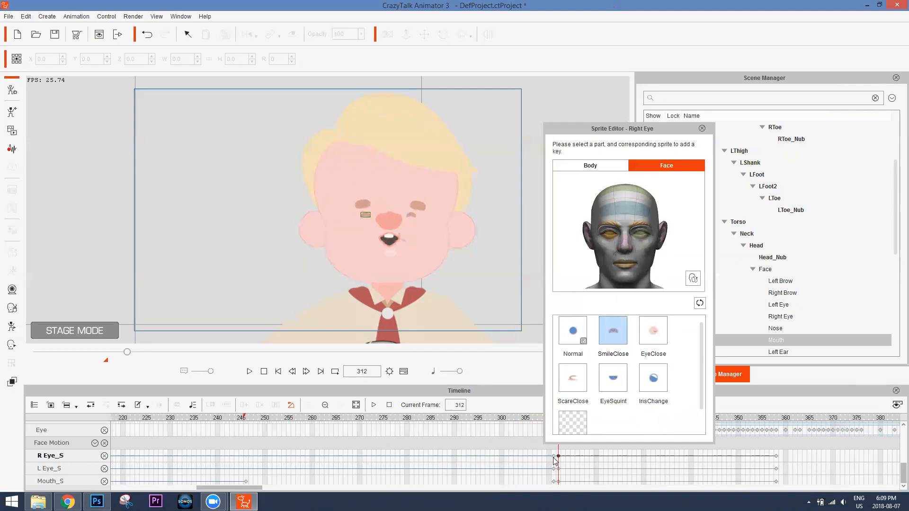
left_click_drag(498, 419, 452, 420)
At frame 1, release the sprites of the right eye, left eye and mouth
left_click_drag(237, 487, 123, 481)
left_click_drag(130, 417, 99, 418)
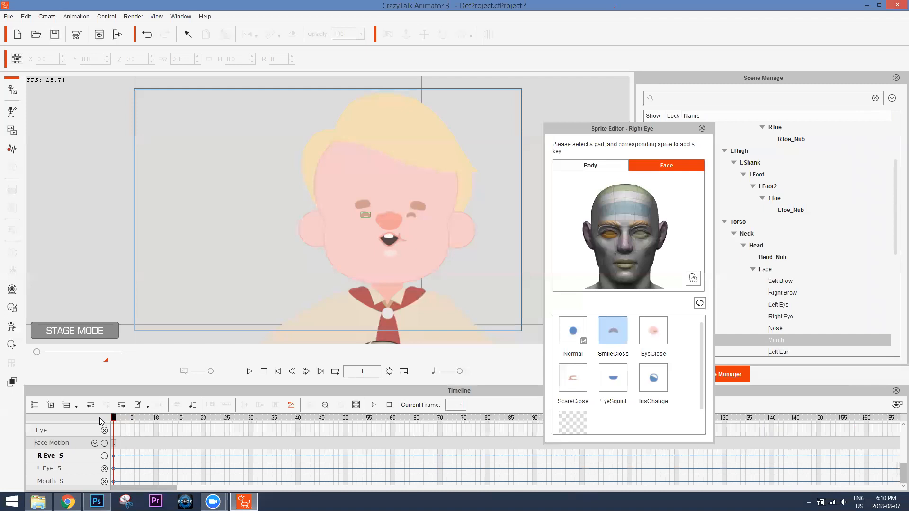
left_click(700, 303)
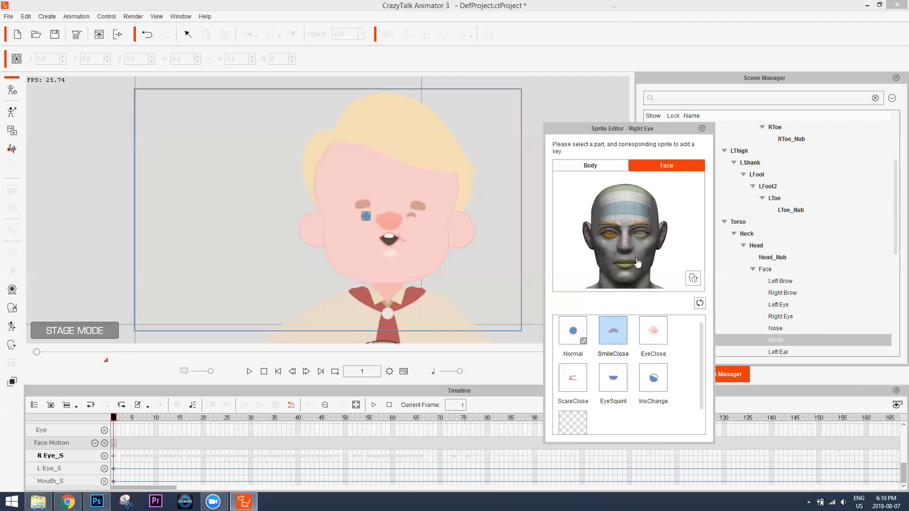
left_click(643, 236)
left_click(699, 304)
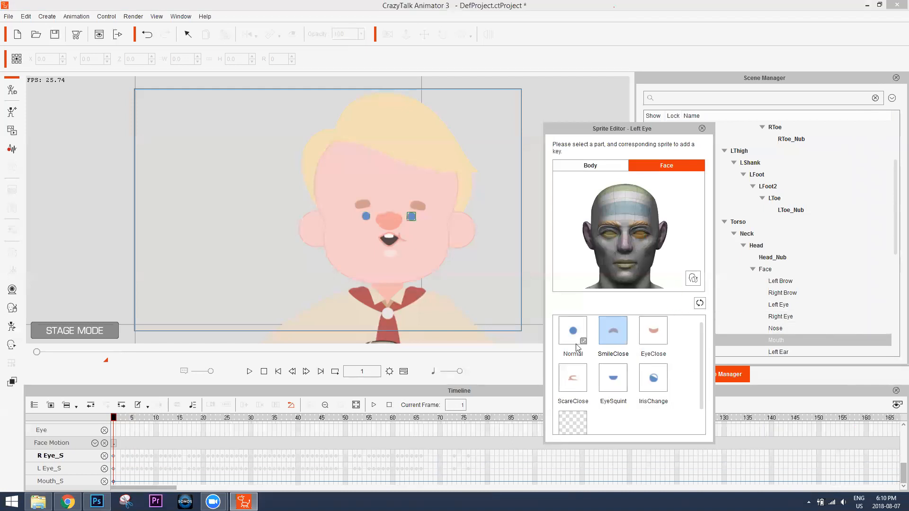
left_click(625, 264)
left_click(700, 303)
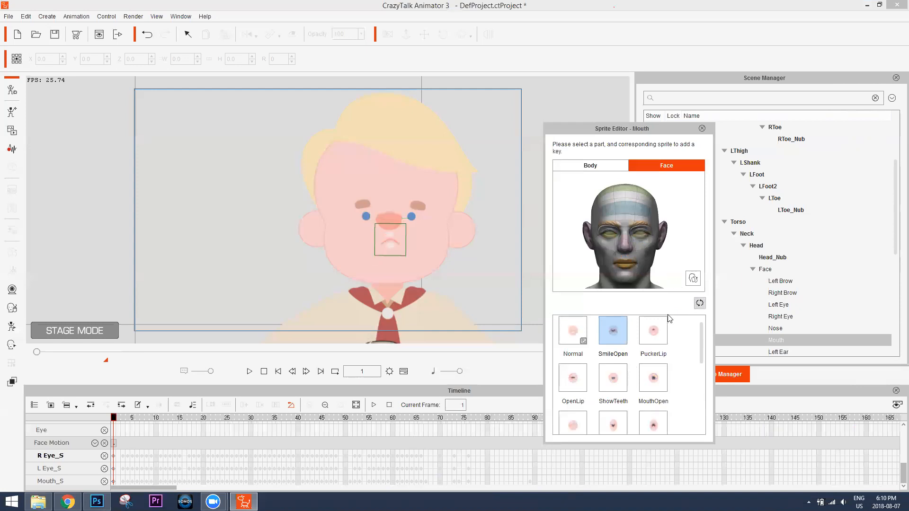
Play back the animation from frame 1, close the Sprite Editor and check the face at frame 405
key("space")
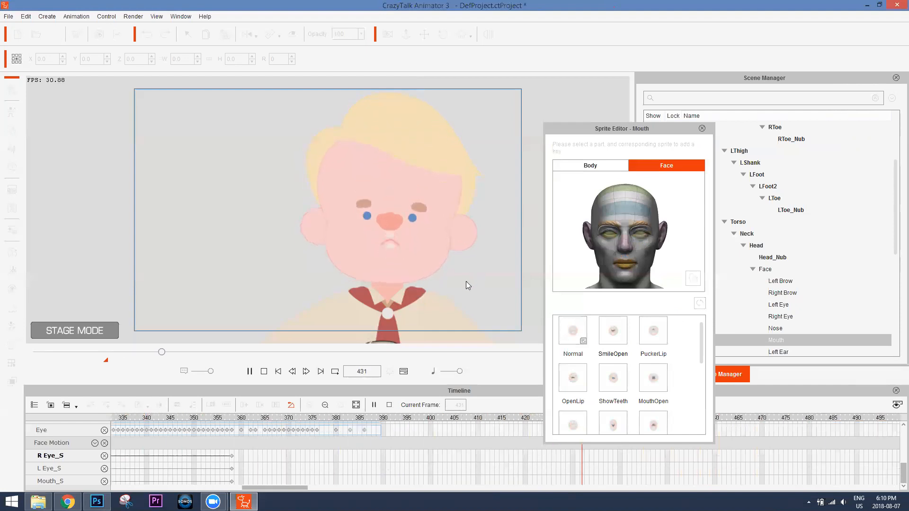
key("space")
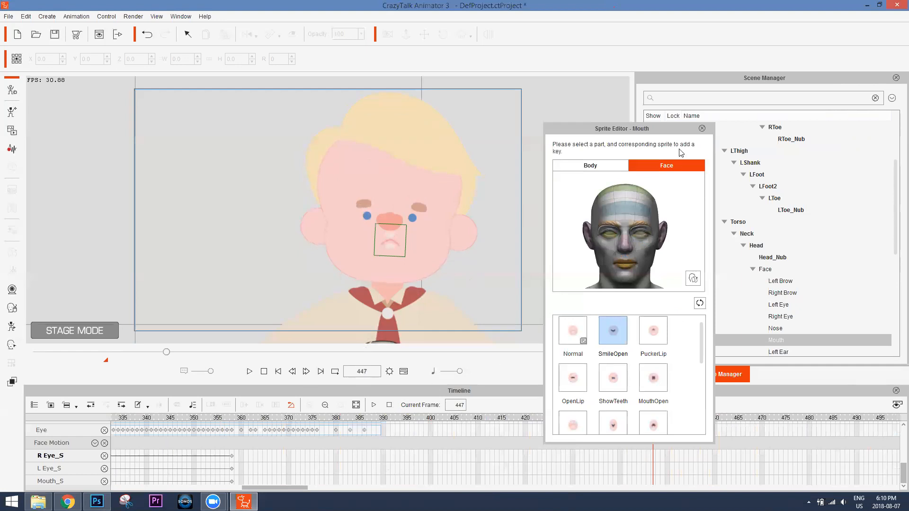
left_click(702, 129)
left_click_drag(232, 422, 454, 420)
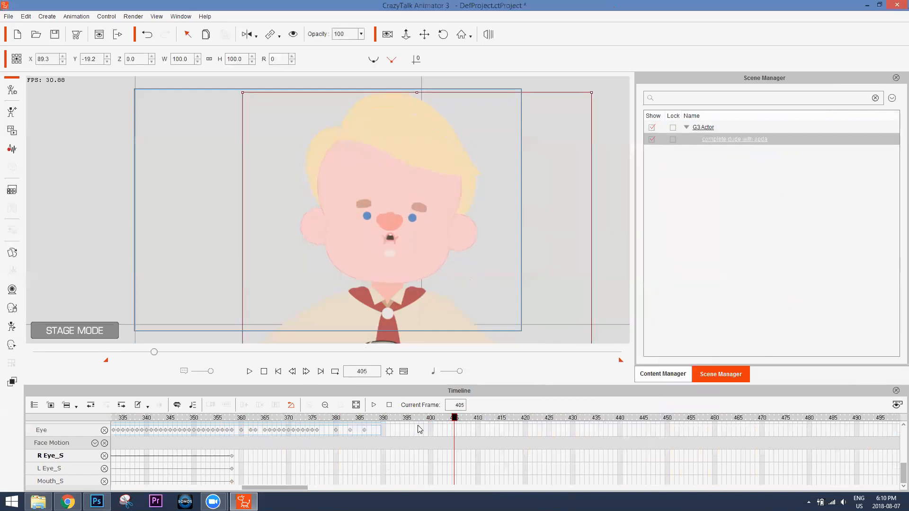
Review the Timeline tracks back to the Voice Clip track and play the laughing expression from the end of the first voice clip
scroll(389, 437, "down", 5)
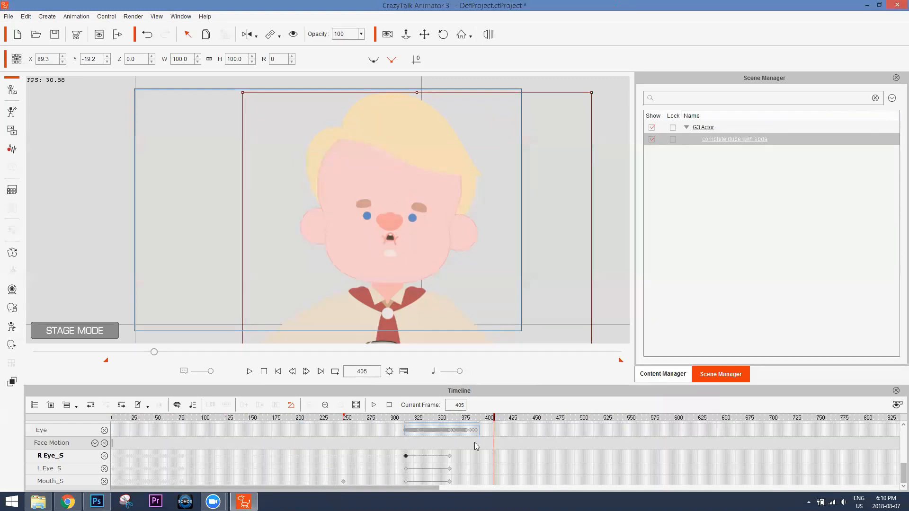
scroll(450, 433, "up", 5)
scroll(273, 446, "up", 5)
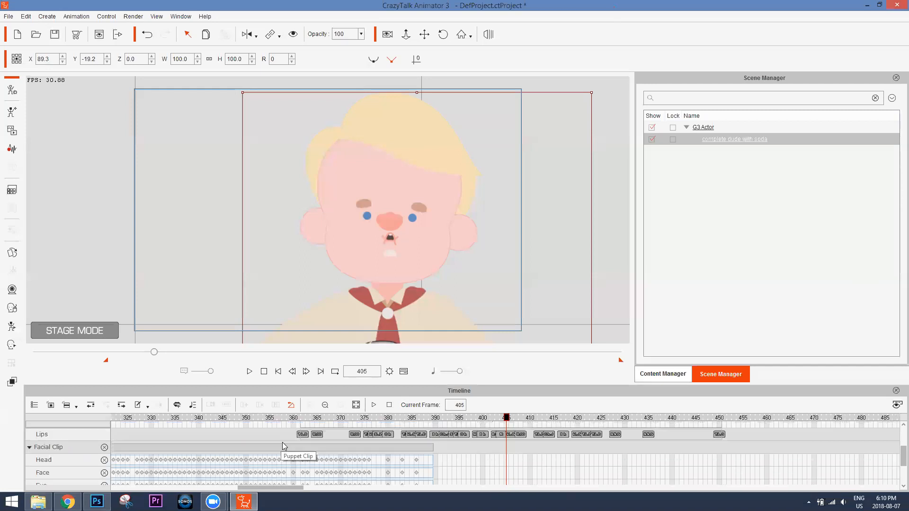
scroll(303, 444, "up", 2)
left_click_drag(252, 487, 231, 486)
left_click(275, 417)
key("space")
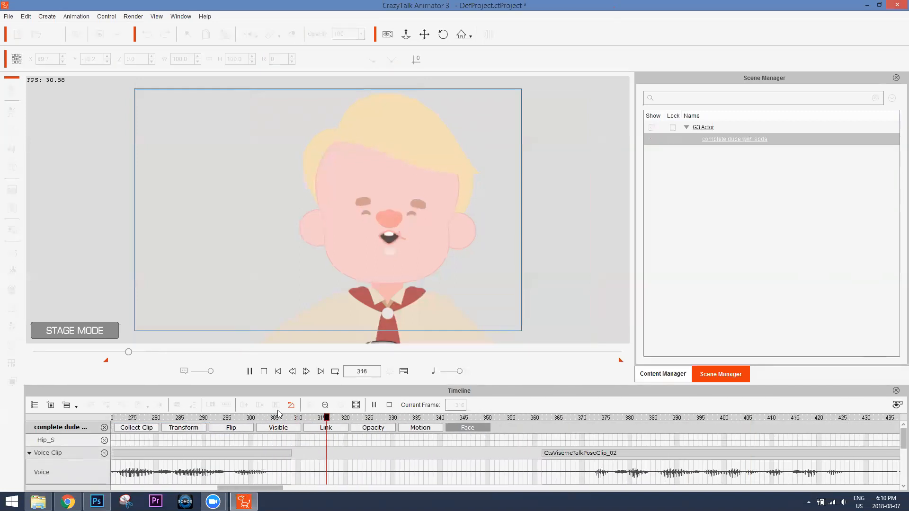
At frame 310, add a text-to-speech voice clip saying "hahahahaha" between the two existing voice clips
left_click(299, 419)
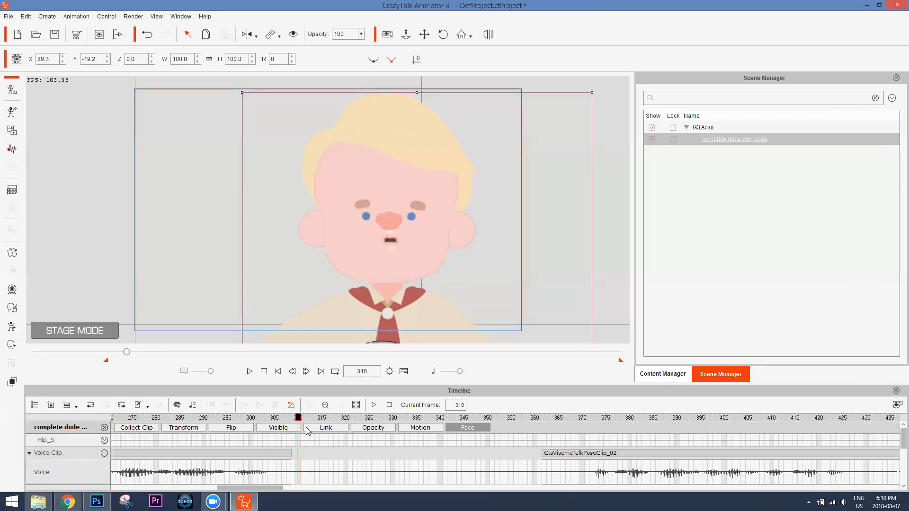
left_click(12, 149)
left_click(144, 212)
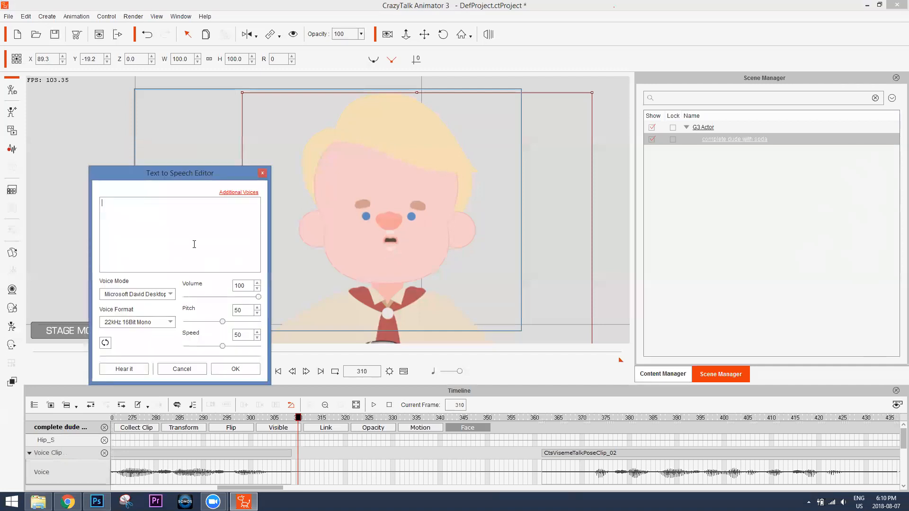
type("hahahahaha")
left_click(236, 367)
Play back and scrub through the new laugh voice clip into the second dialogue clip, stopping at frame 412
left_click(251, 371)
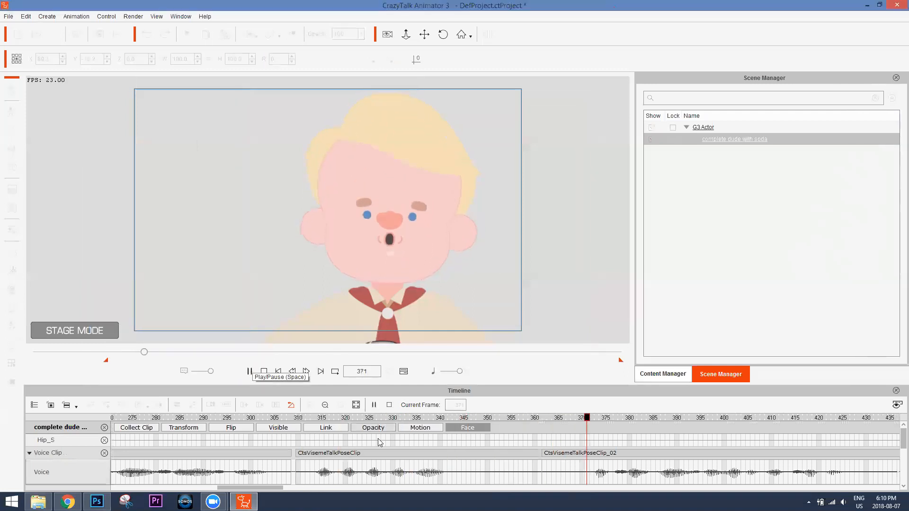
left_click(325, 418)
left_click_drag(325, 418, 535, 422)
left_click_drag(567, 423, 279, 423)
key("space")
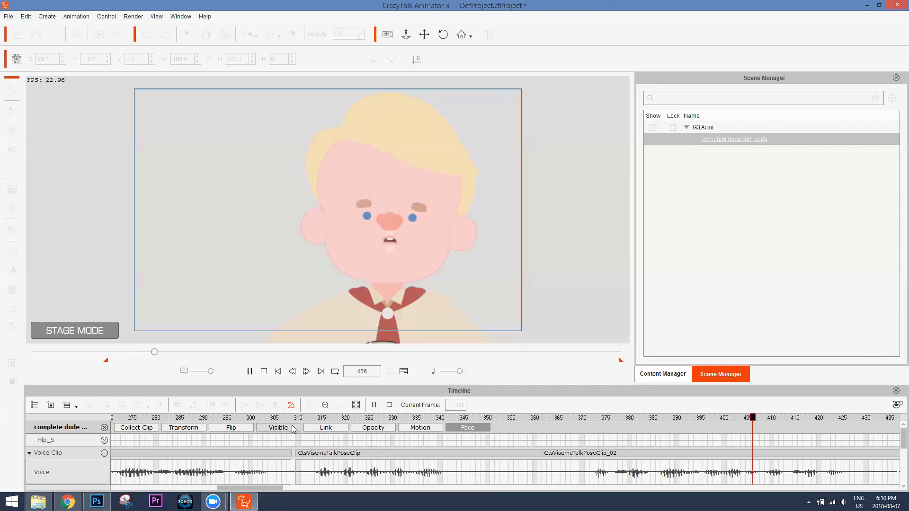
key("space")
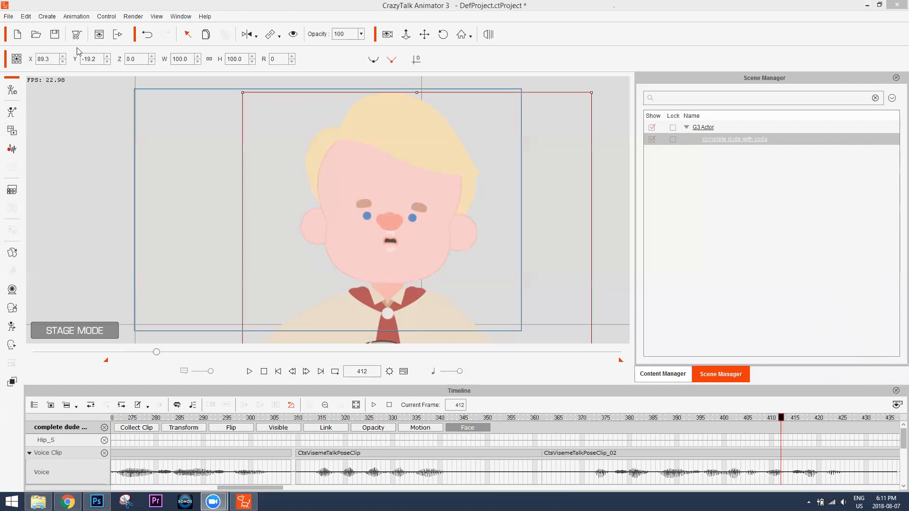
left_click(9, 16)
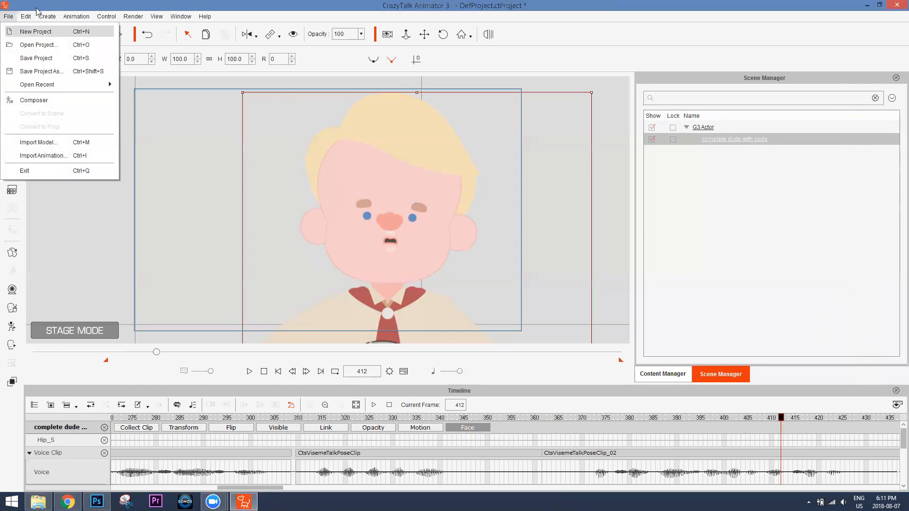
Check the total animation length in the Project Settings and close them without changing anything
mouse_move(26, 16)
left_click(69, 217)
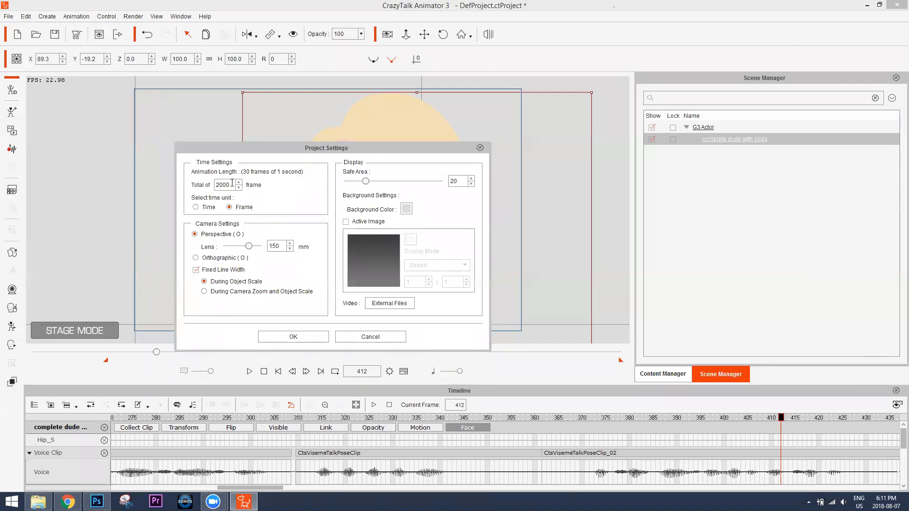
double_click(216, 184)
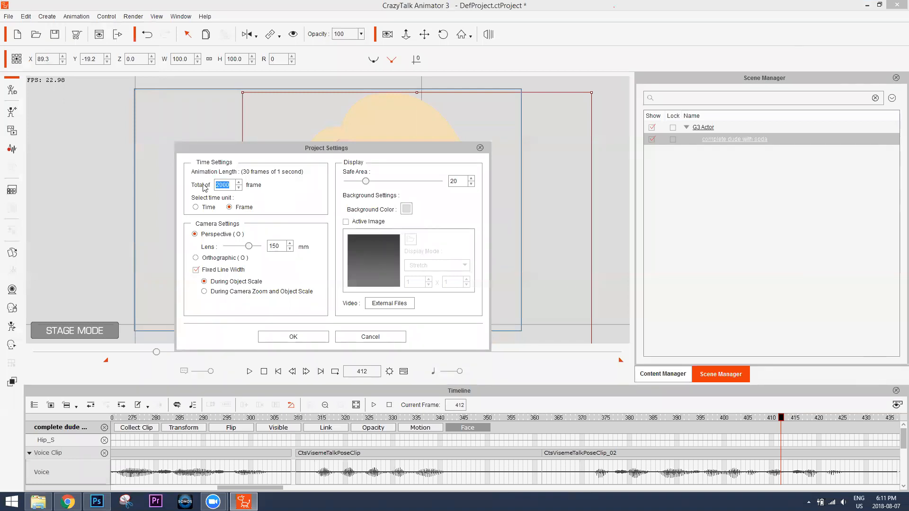
left_click(480, 148)
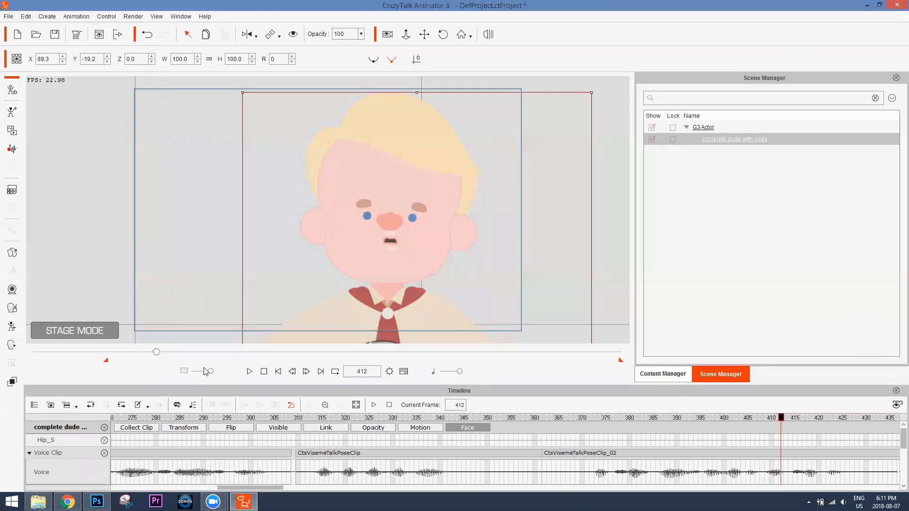
Limit the playback range to the dialogue section, play it through and end the range at about frame 450
left_click_drag(156, 352, 110, 356)
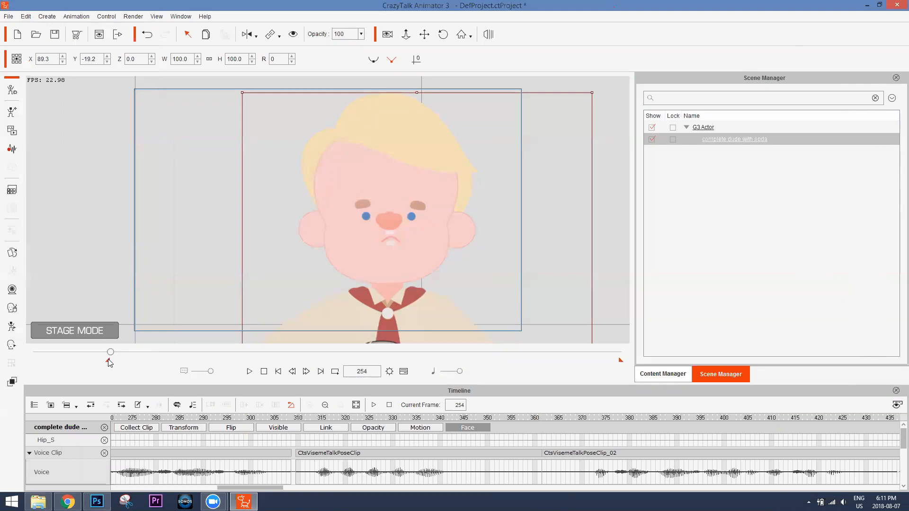
left_click_drag(621, 361, 590, 361)
left_click(250, 371)
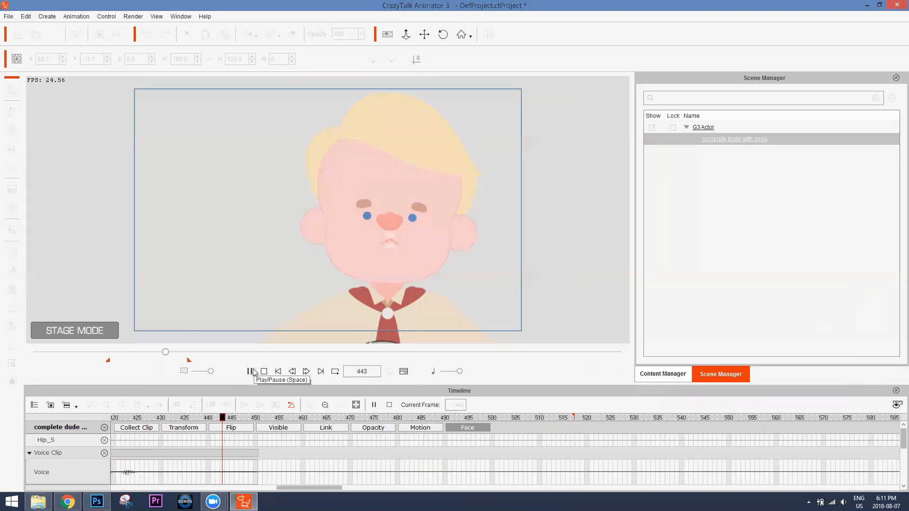
left_click(251, 371)
left_click_drag(189, 361, 171, 362)
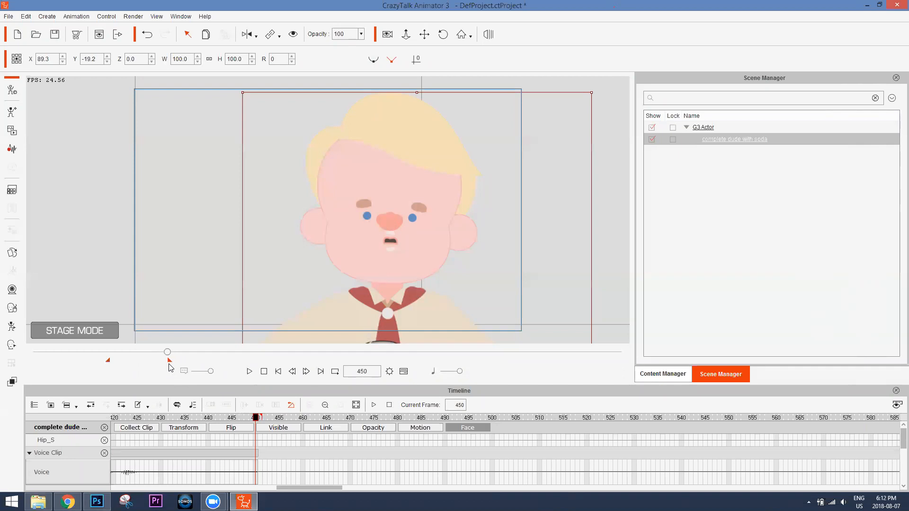
Save the project to the Desktop as "project 1"
left_click(8, 16)
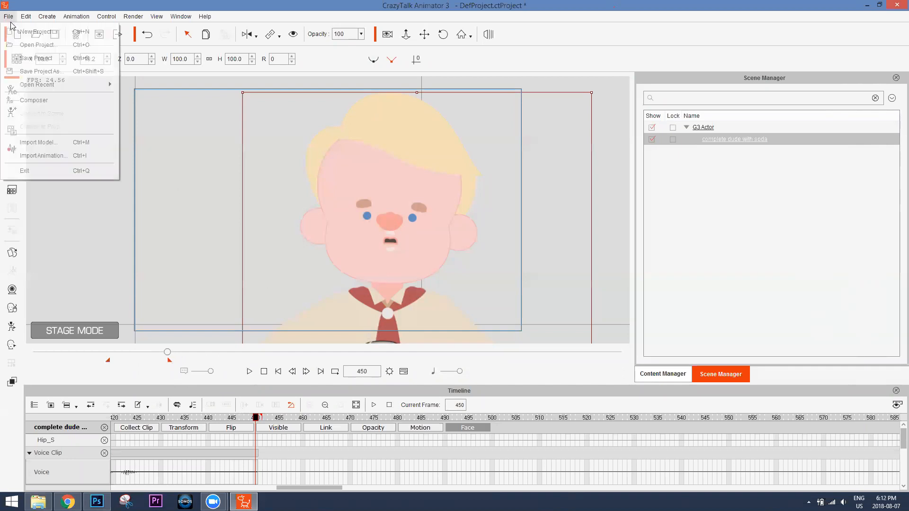
left_click(33, 71)
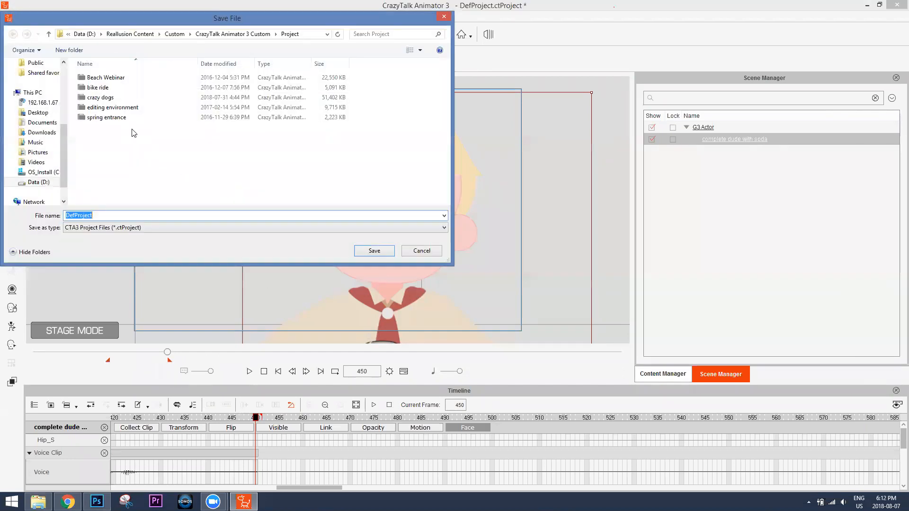
scroll(38, 123, "up", 4)
left_click(36, 108)
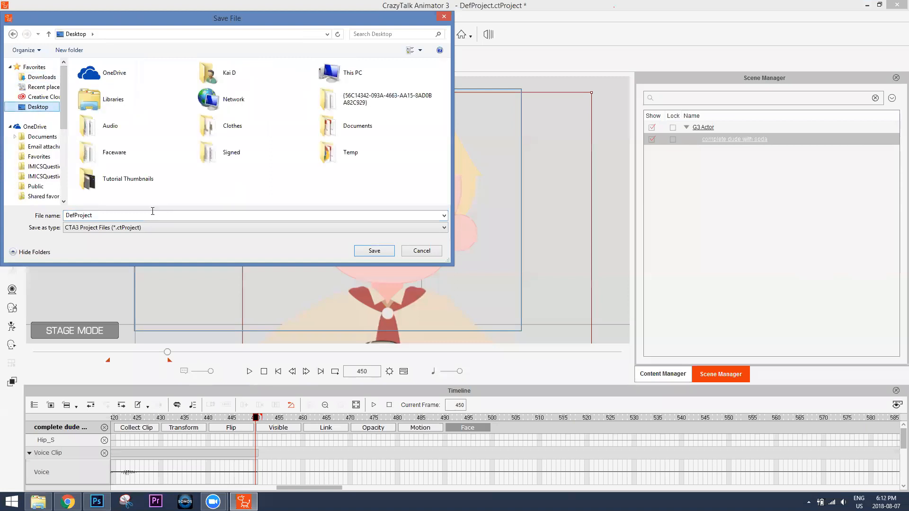
type("project 1")
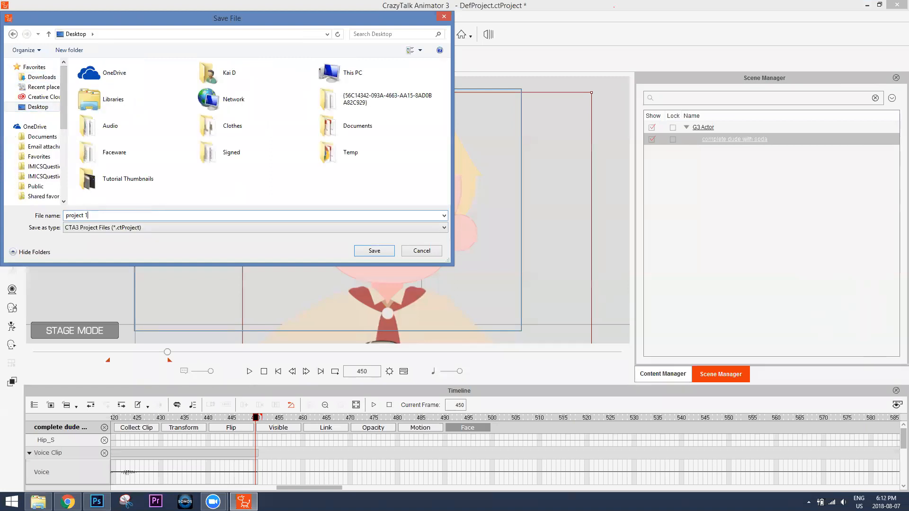
key("Return")
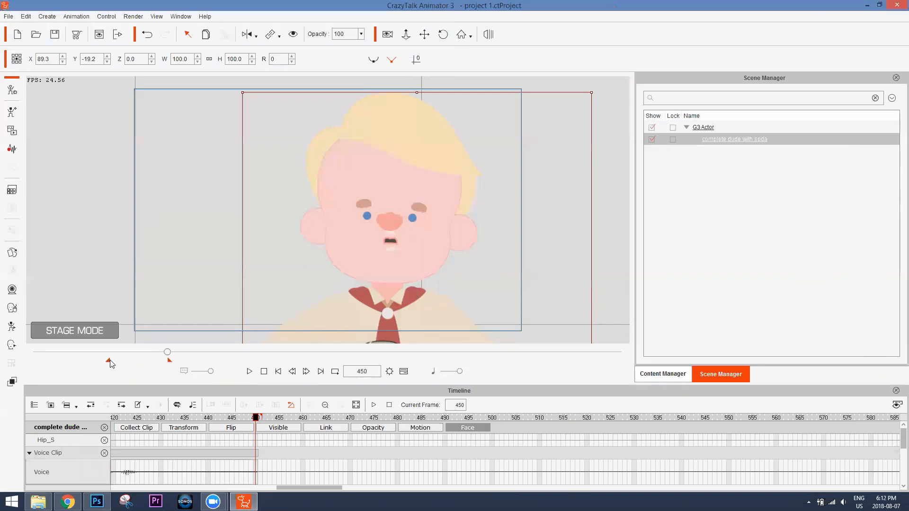
Shift the playback range to the empty section starting at about frame 450 and look over the import and render commands
mouse_move(112, 363)
left_mouse_down()
mouse_move(186, 372)
mouse_move(284, 367)
left_mouse_up()
left_click(8, 16)
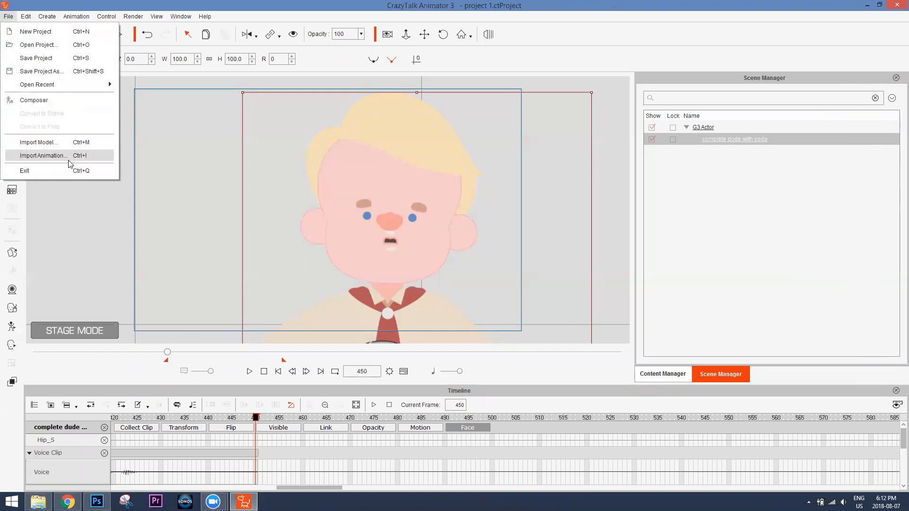
left_click(133, 16)
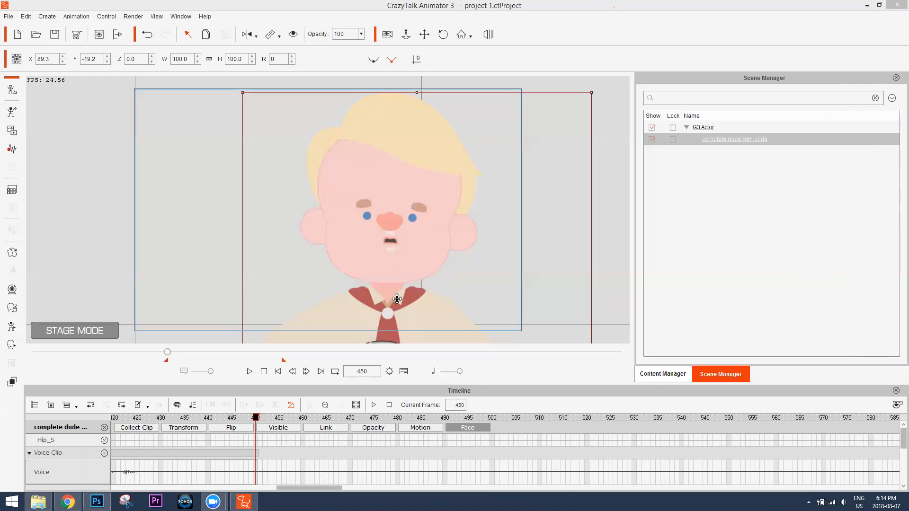
Frame the character's torso, start the playback range before the first voice clip and play up to frame 312
left_click_drag(397, 298, 388, 126)
scroll(398, 161, "down", 1)
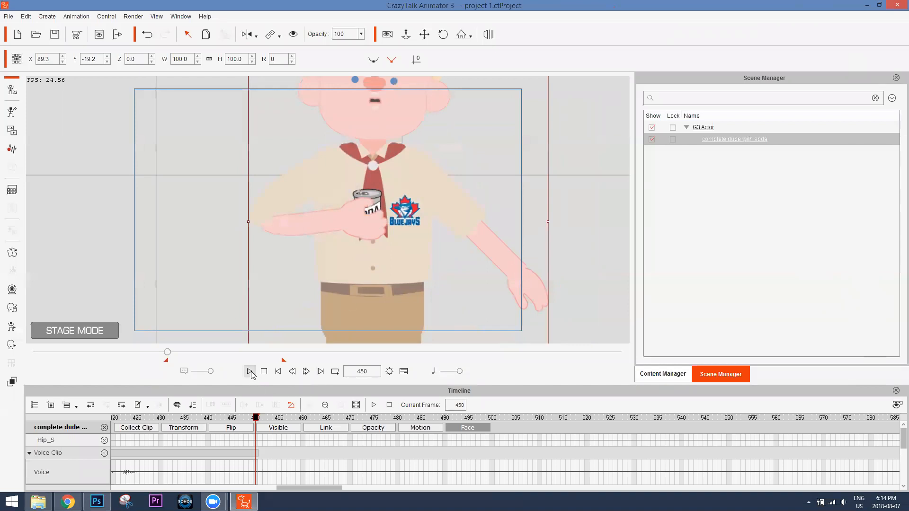
mouse_move(167, 353)
left_mouse_down()
mouse_move(189, 356)
mouse_move(175, 354)
left_mouse_up()
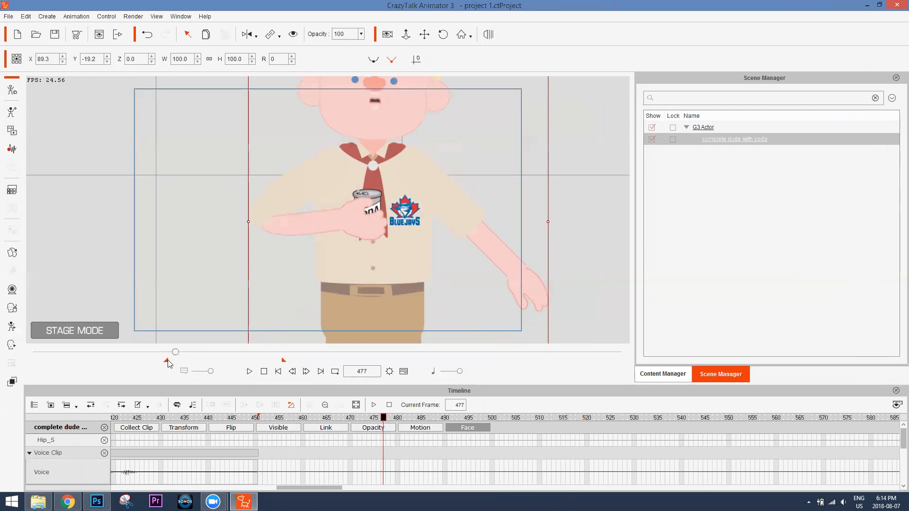
left_click_drag(175, 353, 102, 353)
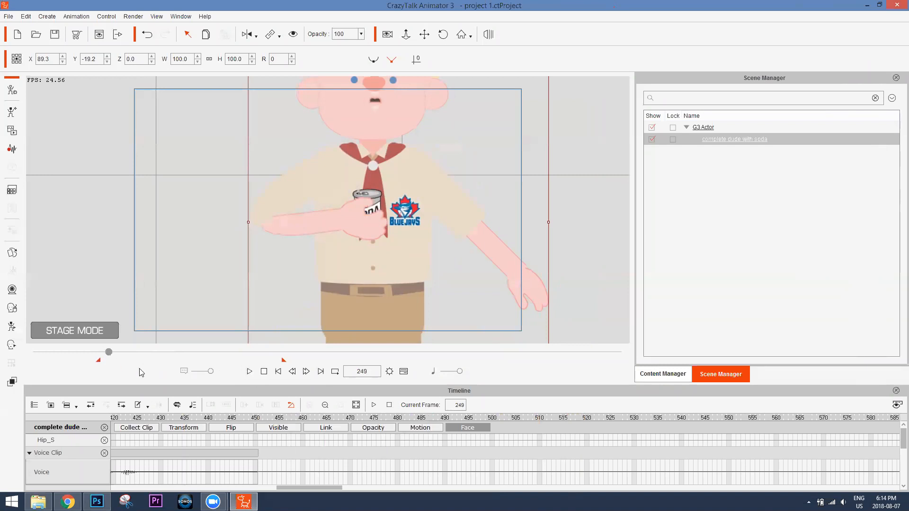
left_click(250, 373)
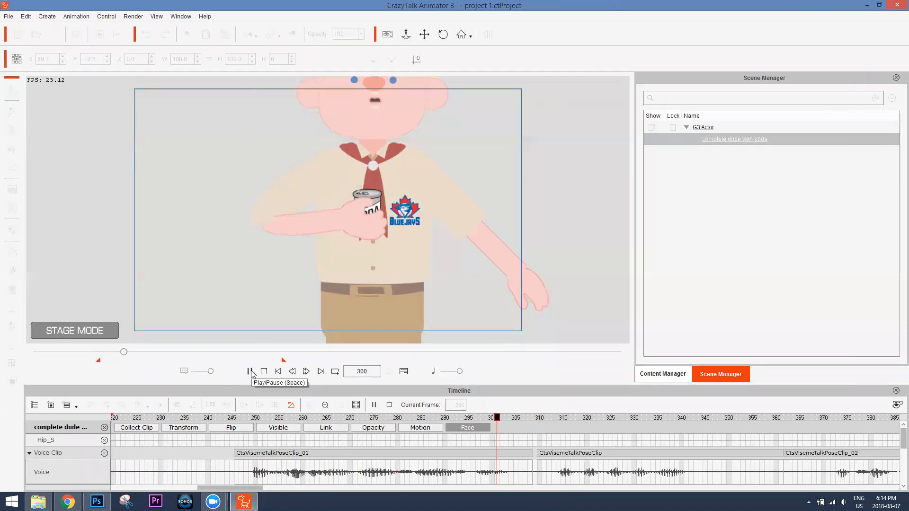
left_click(250, 373)
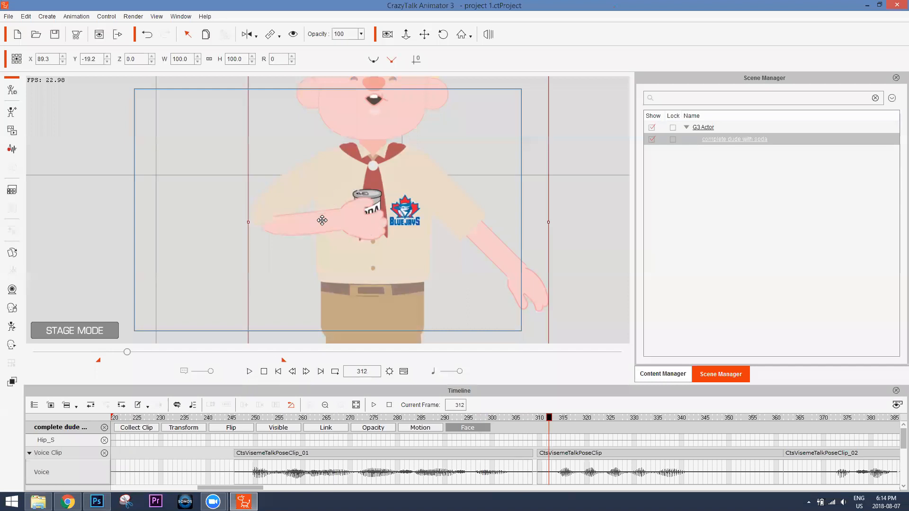
In the 2D Motion Key Editor, key the RForearm bone's current pose at frame 312 and raise the forearm upright at frame 315
left_click(13, 327)
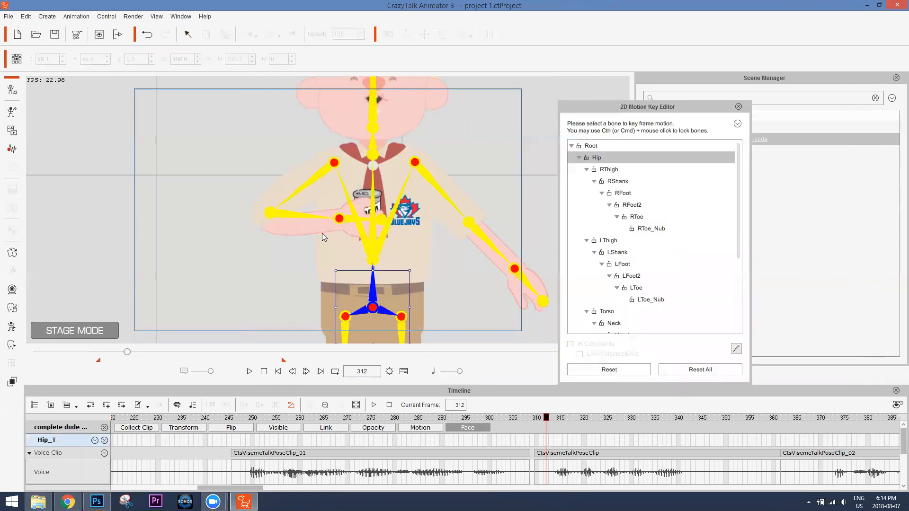
left_click(318, 217)
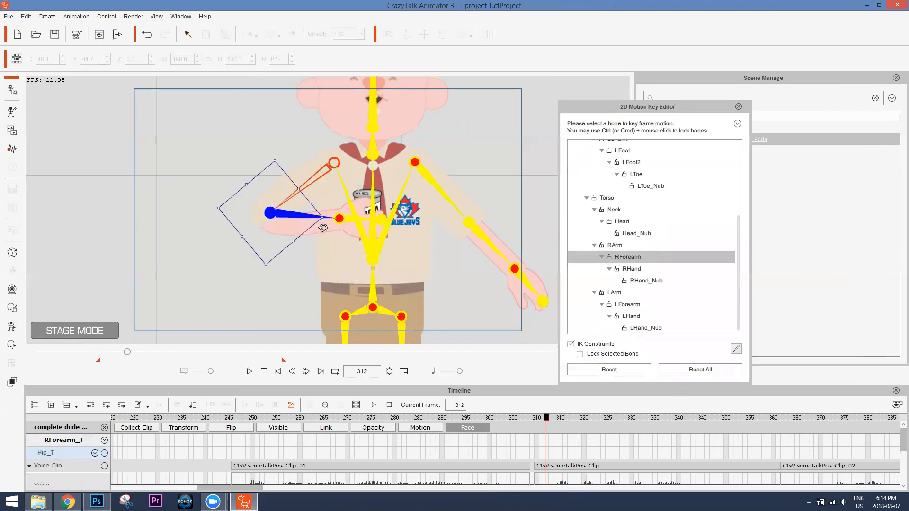
left_click_drag(323, 229, 323, 227)
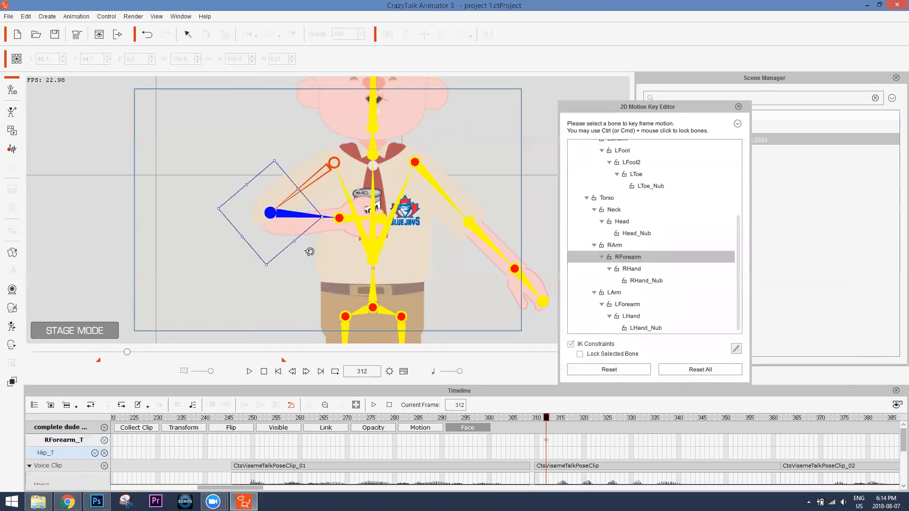
left_click(556, 420)
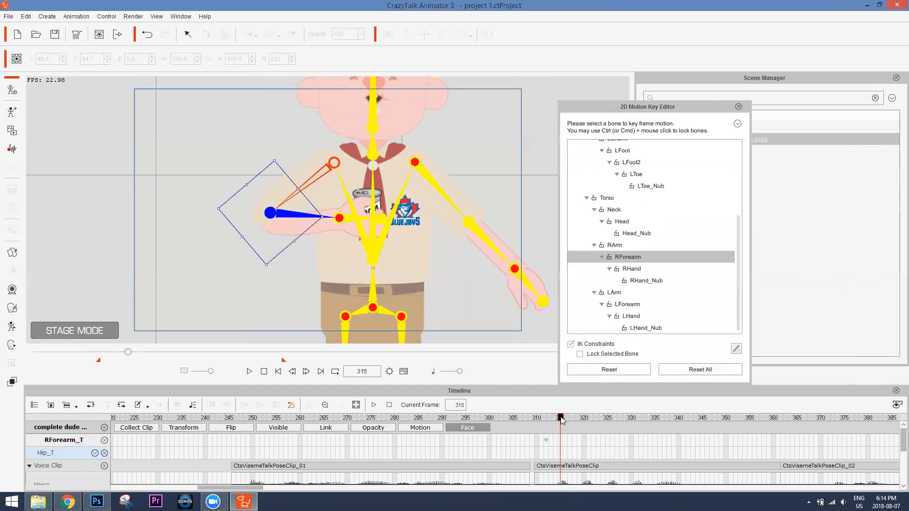
left_click_drag(320, 204, 254, 144)
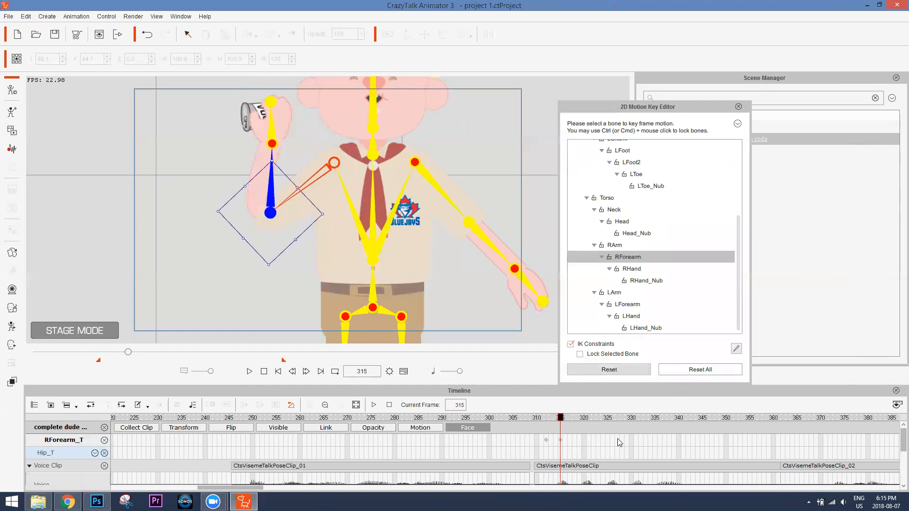
Preview the arm raise, move the raised-forearm keyframe to frame 319 and preview it again
left_click(537, 418)
key("space")
key("space")
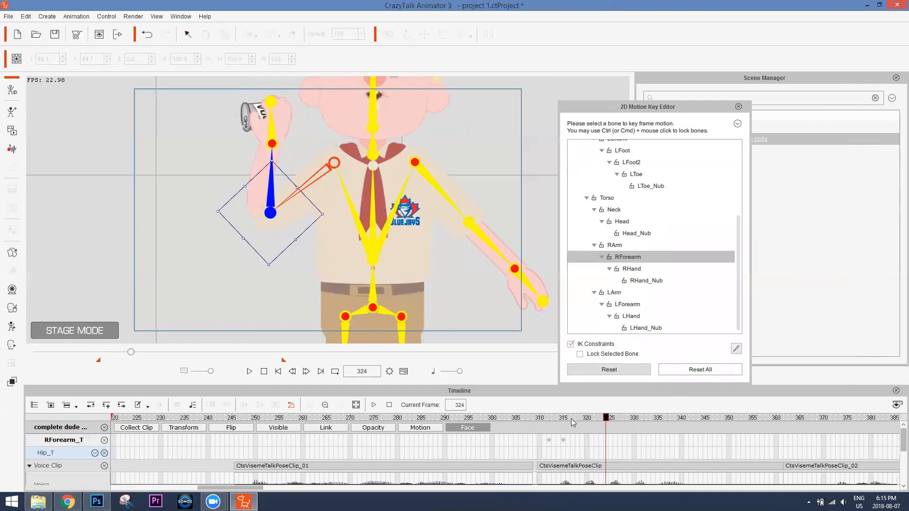
left_click_drag(564, 441, 582, 441)
left_click(532, 419)
key("space")
key("space")
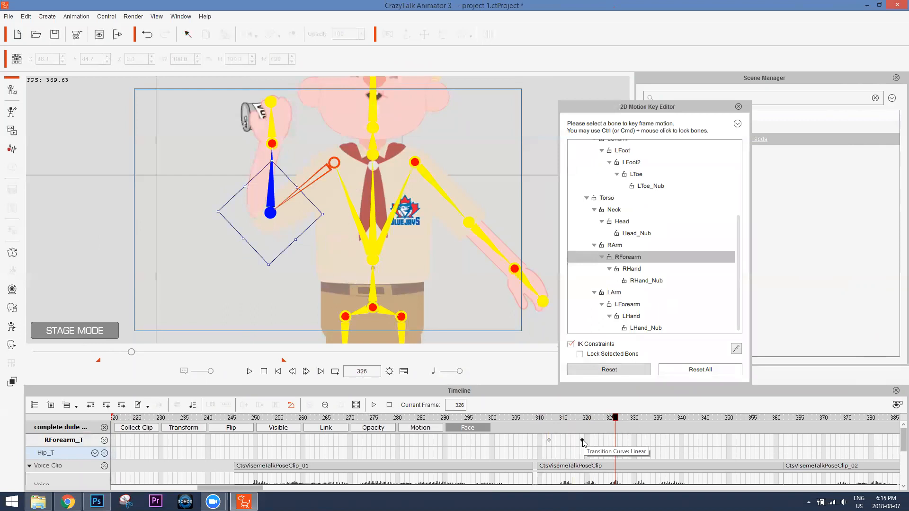
Copy the raised-forearm keyframe at frame 319 and paste it at frame 325 on the RForearm track
right_click(582, 440)
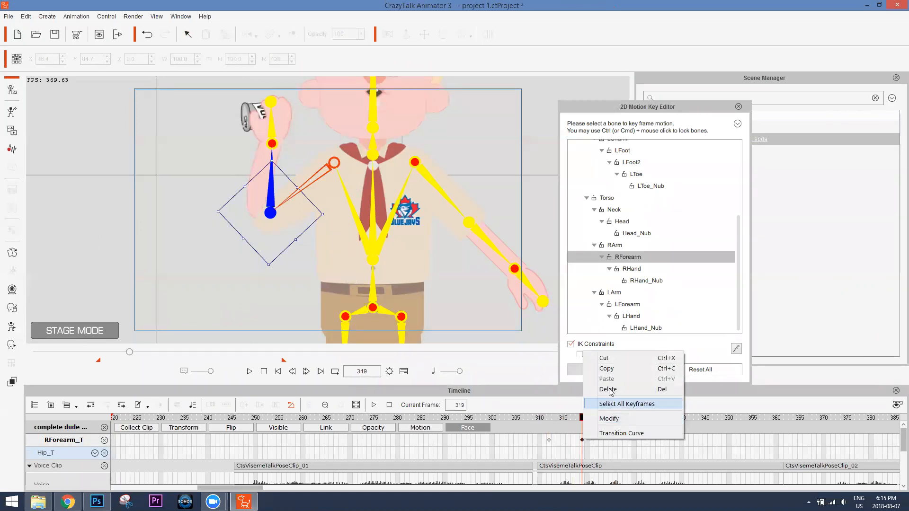
left_click(614, 371)
left_click(610, 440)
right_click(610, 440)
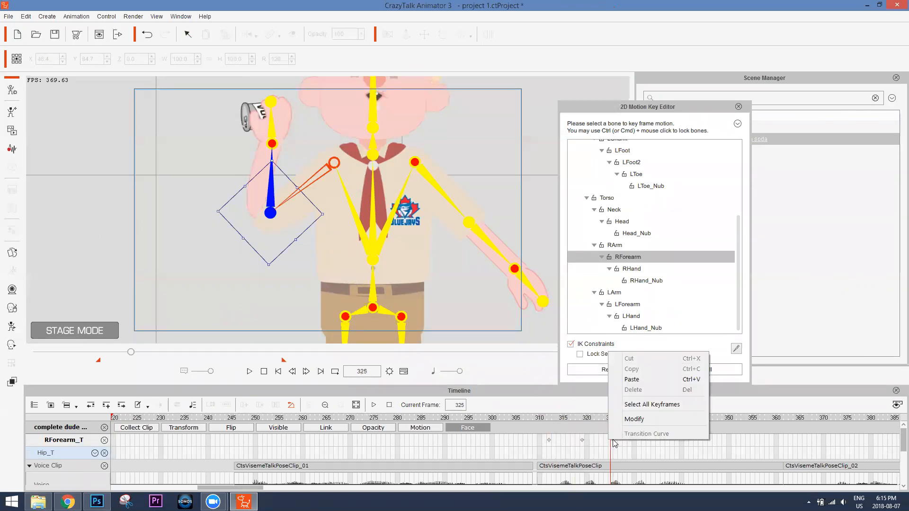
left_click(632, 381)
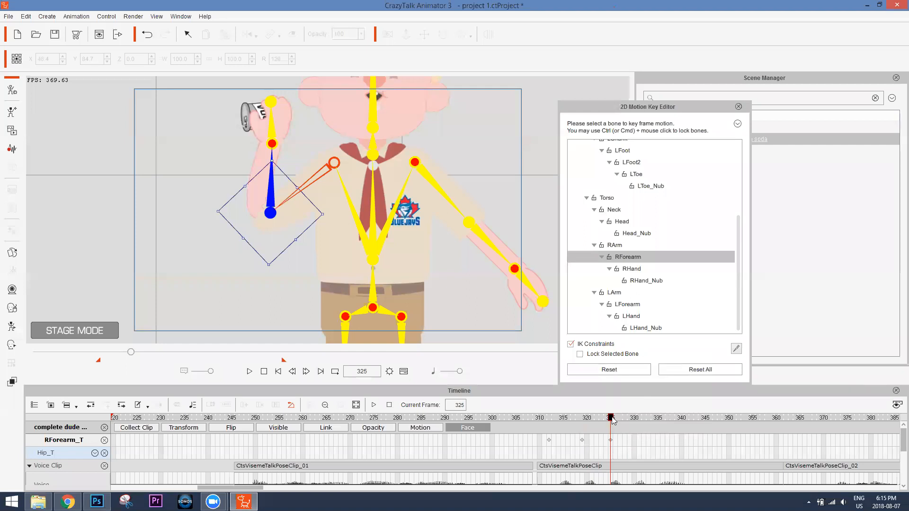
left_click_drag(611, 420, 639, 417)
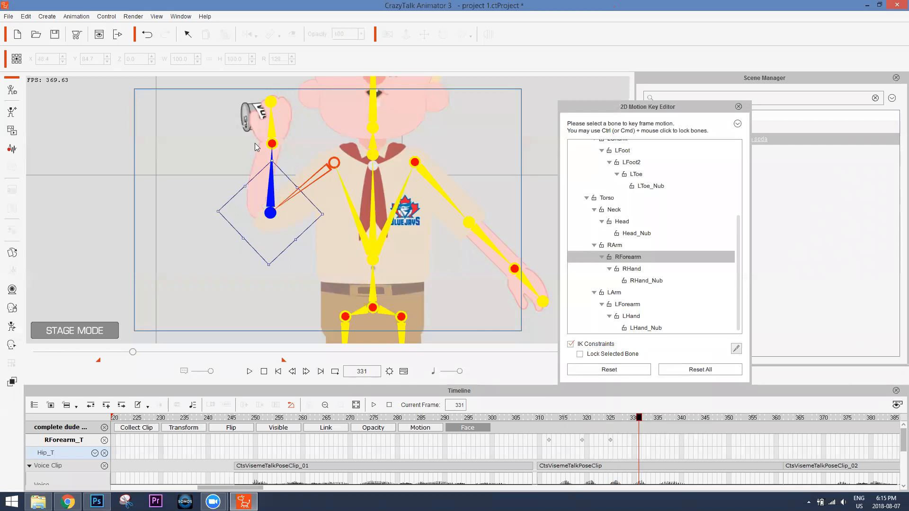
left_click(643, 369)
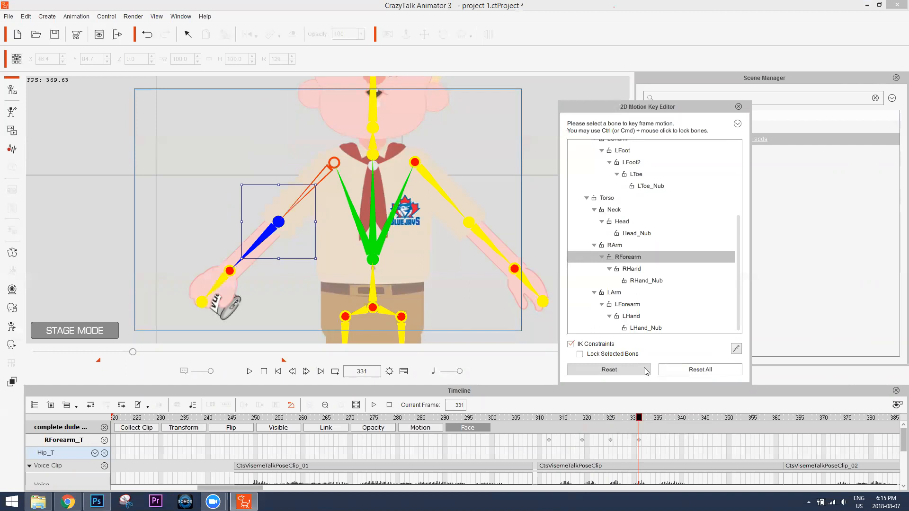
key("ctrl+z")
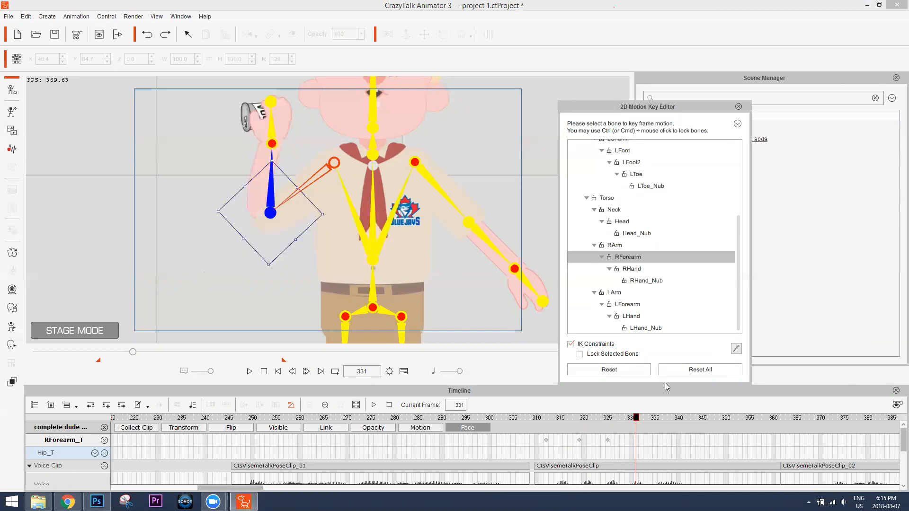
Copy the RForearm keyframe at frame 312 to frame 331 and move the second raised-forearm keyframe to frame 324
left_click(547, 440)
right_click(548, 442)
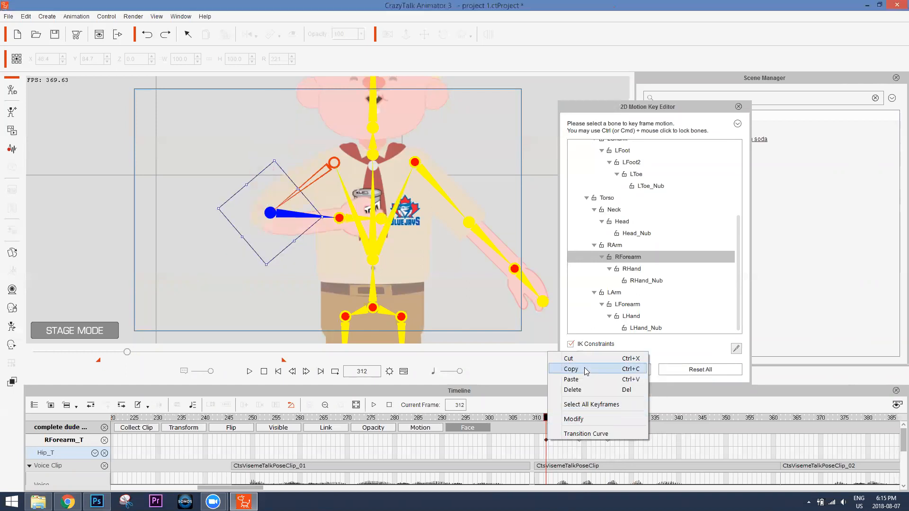
left_click(584, 367)
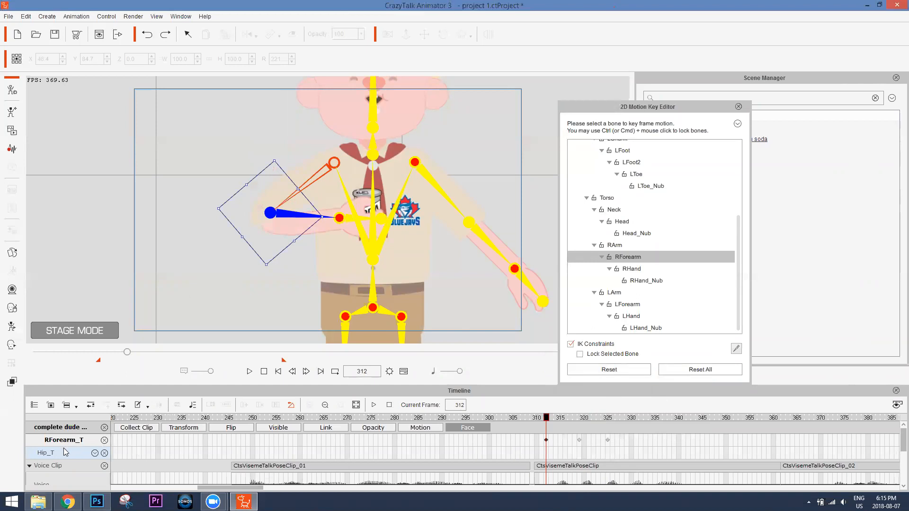
left_click(636, 440)
right_click(647, 442)
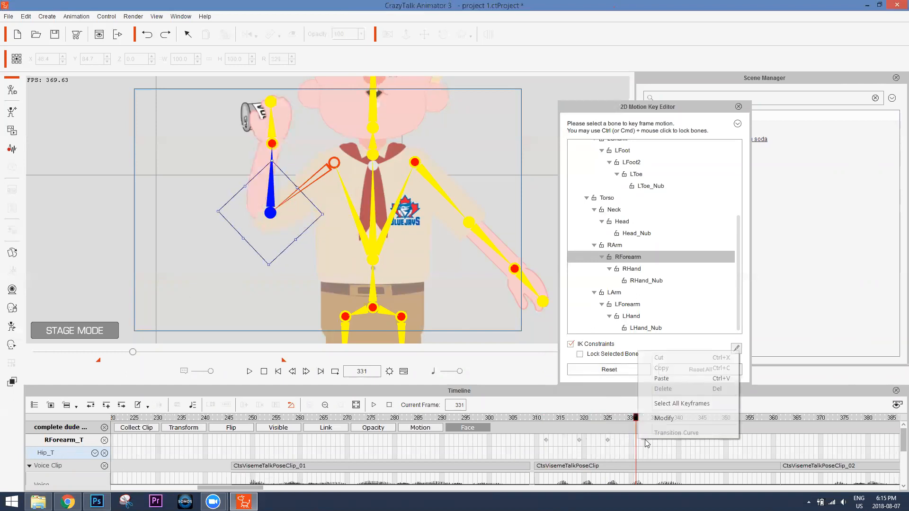
left_click(670, 378)
left_click(612, 441)
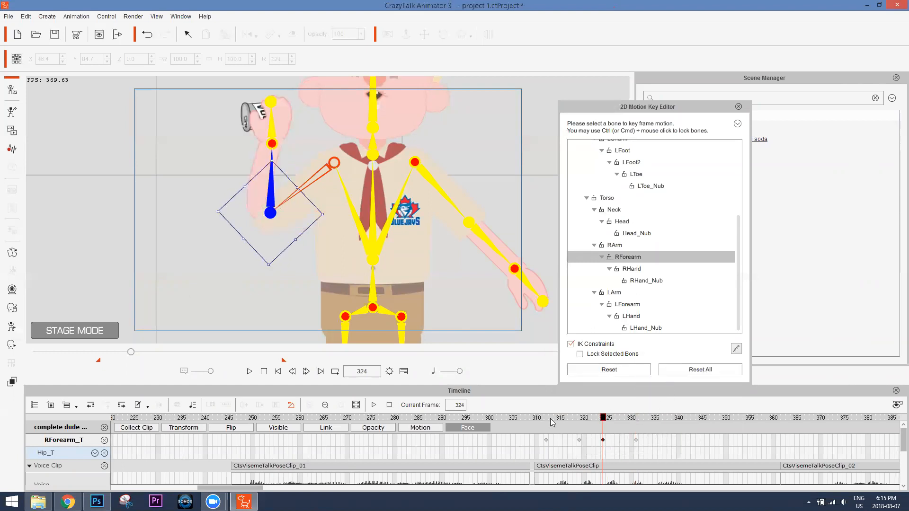
Preview the edited right forearm gesture from just before its first keyframe
left_click(536, 419)
key("space")
key("space")
At frame 319, close the 2D Motion Key Editor and switch the right hand to the 00_Relaxed sprite in the Sprite Editor
left_click_drag(574, 419, 583, 420)
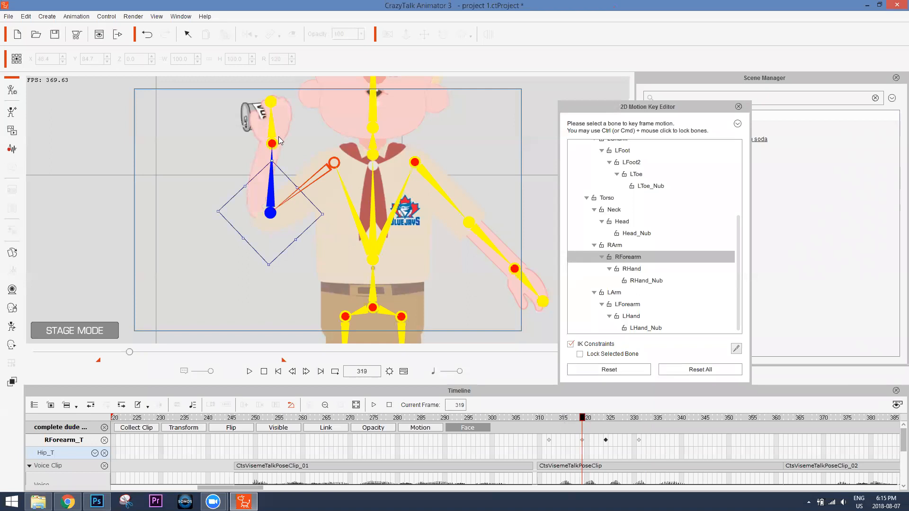
left_click(282, 122)
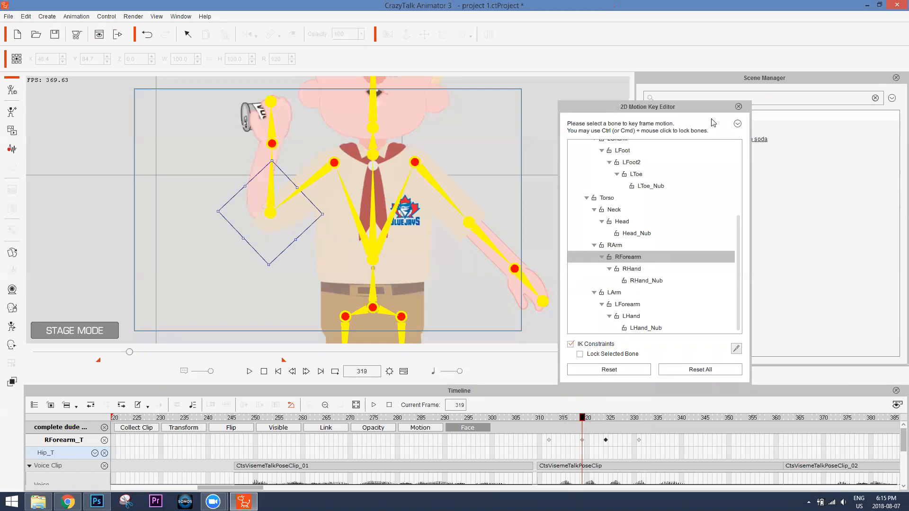
left_click(739, 107)
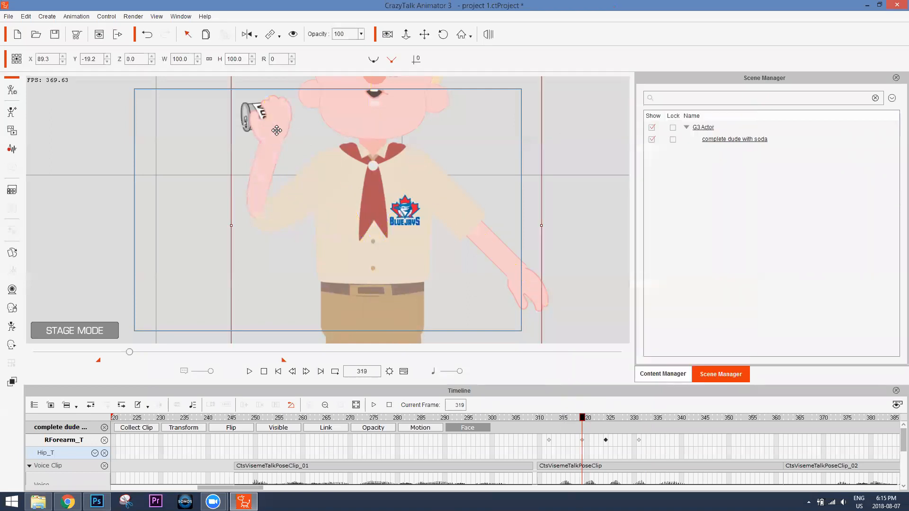
left_click(12, 253)
left_click(282, 118)
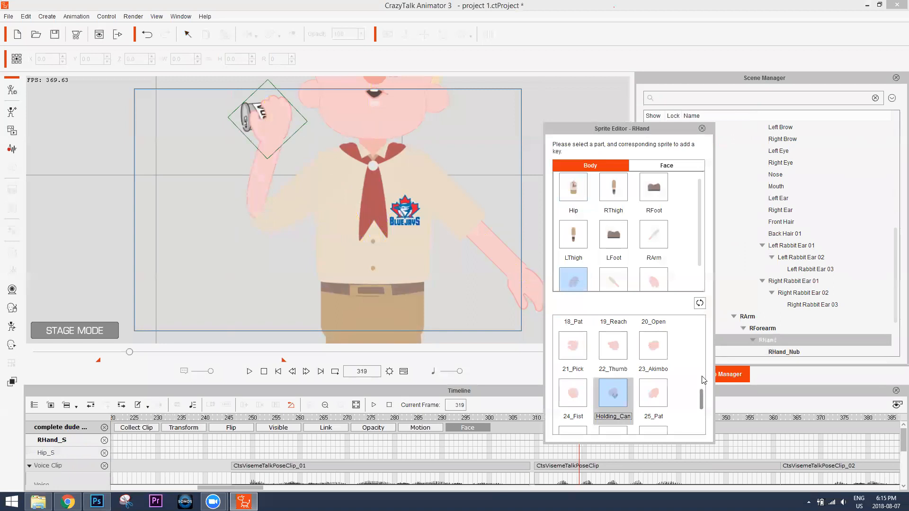
left_click_drag(702, 399, 701, 331)
left_click(567, 340)
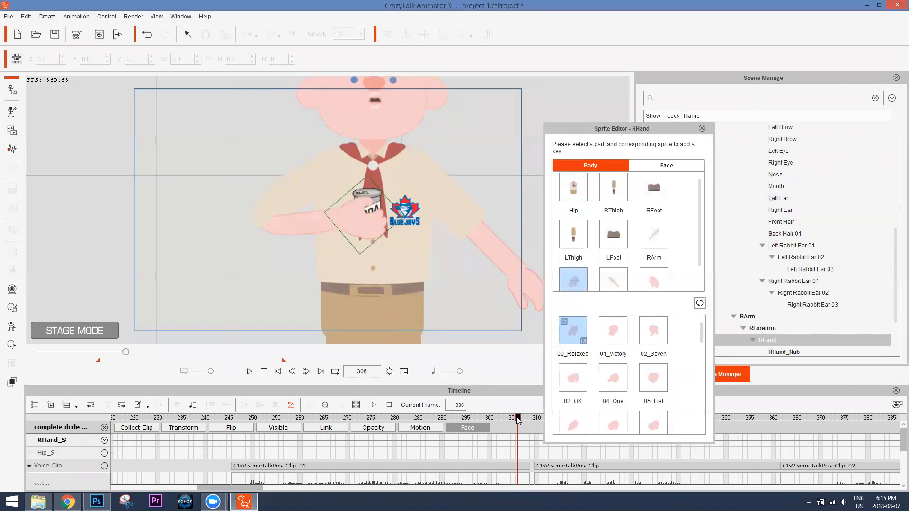
Preview the hand sprite change from frame 306 and close the Sprite Editor
key("space")
key("space")
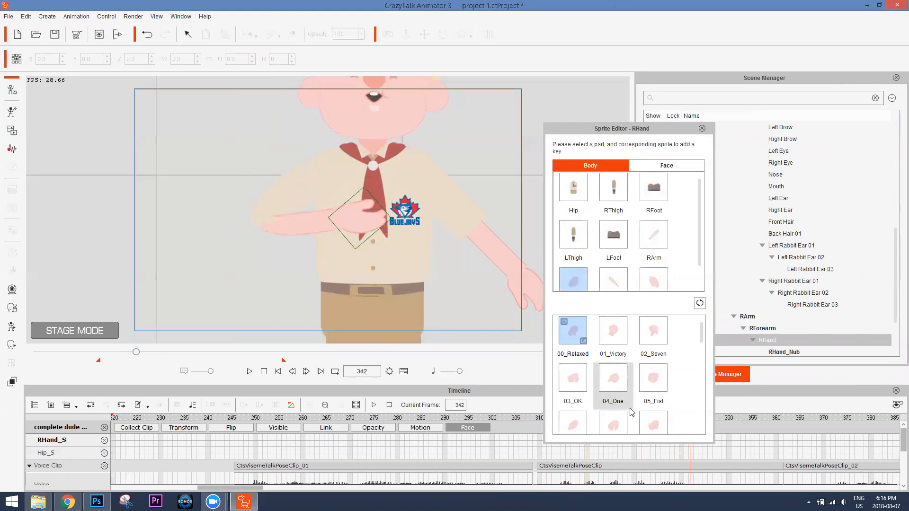
left_click(702, 129)
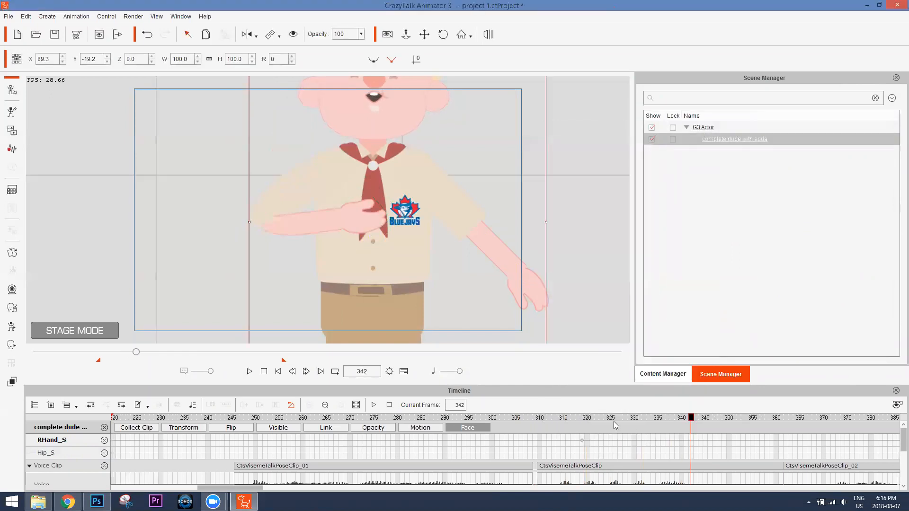
At frame 319, import the soda can image from the desktop as a prop, scaled to about 19.1, beside the raised hand
left_click_drag(613, 422, 581, 419)
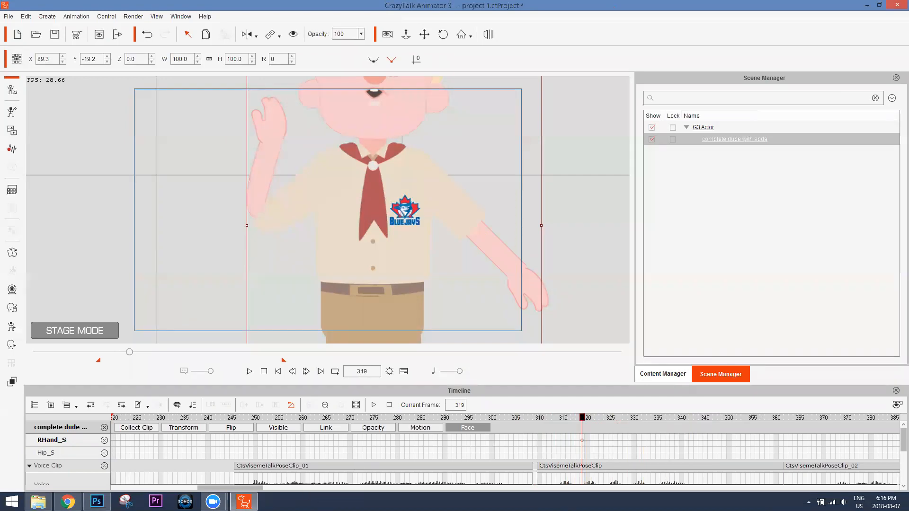
left_click(908, 509)
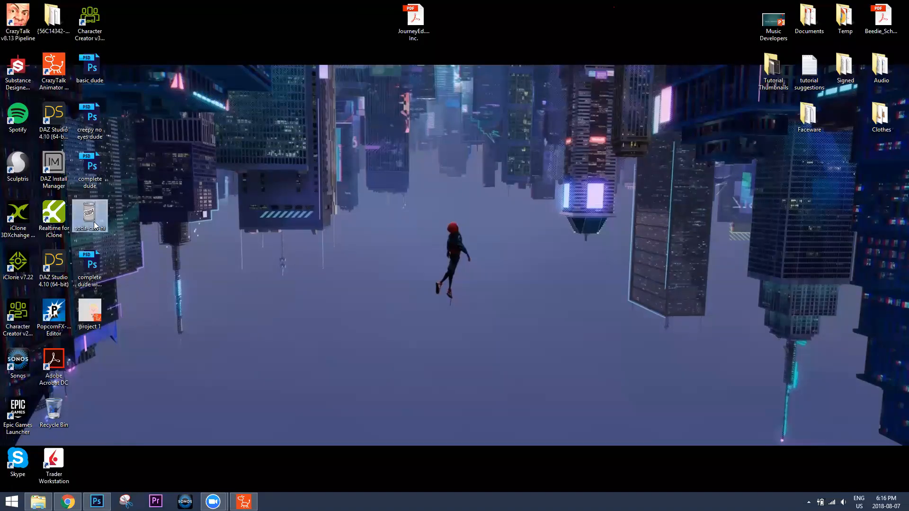
left_click_drag(89, 210, 274, 403)
left_click_drag(253, 477, 178, 131)
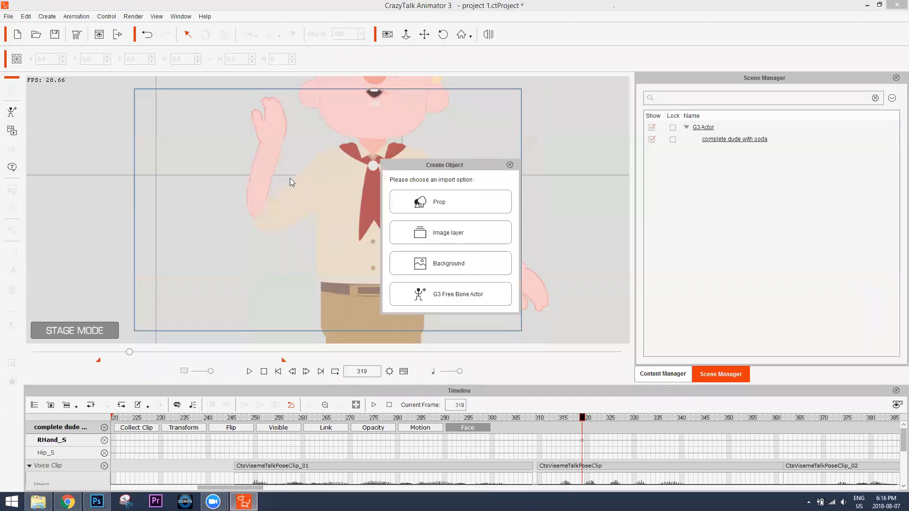
left_click(433, 203)
left_click_drag(257, 273, 193, 155)
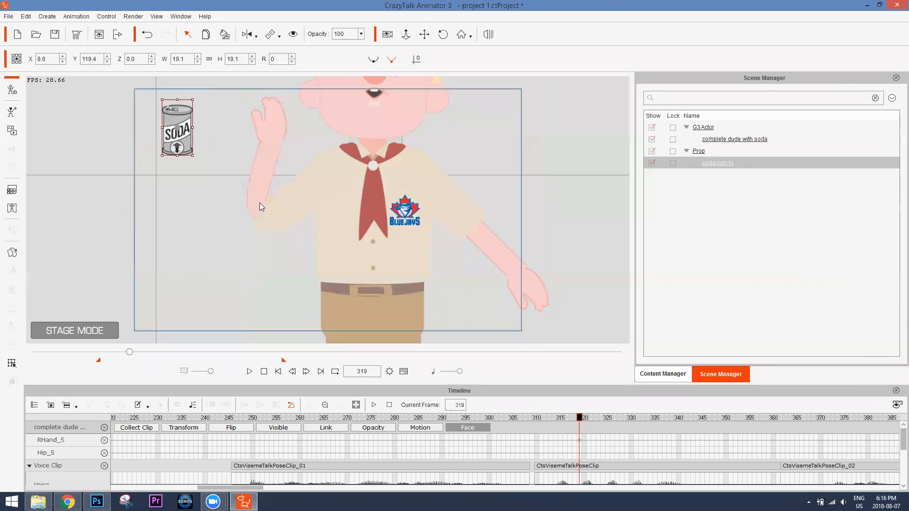
At frame 318, fit the soda can prop over the held can with rotation 283 and scale 17.8, and remove its object animation
right_click(189, 135)
left_click(248, 204)
left_click_drag(580, 421, 576, 422)
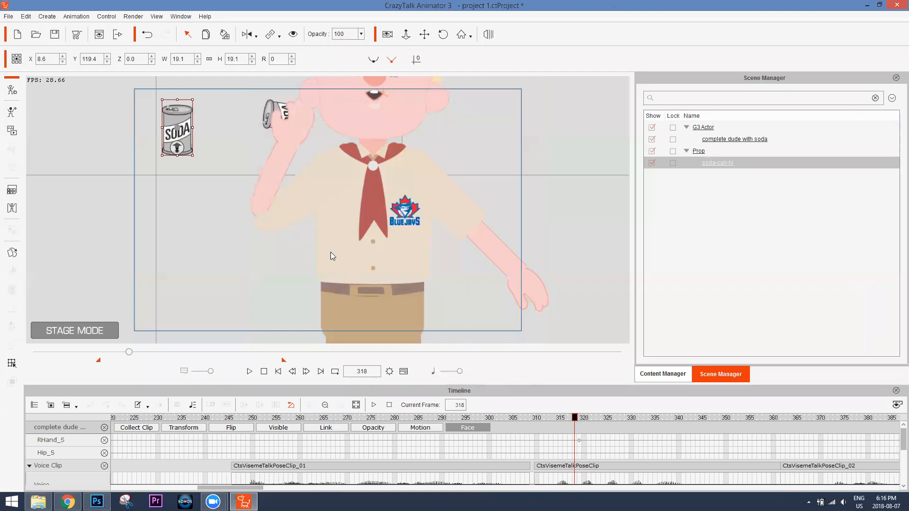
left_click_drag(201, 158, 321, 192)
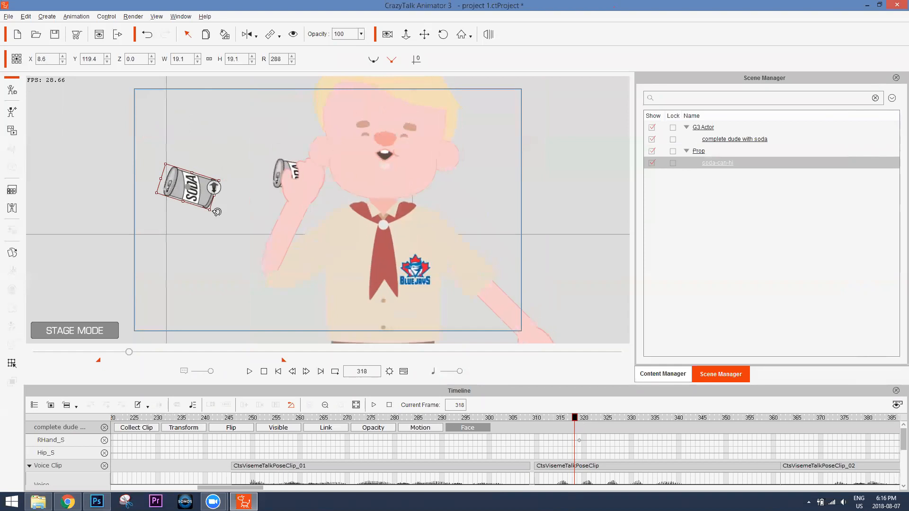
left_click_drag(207, 190, 308, 165)
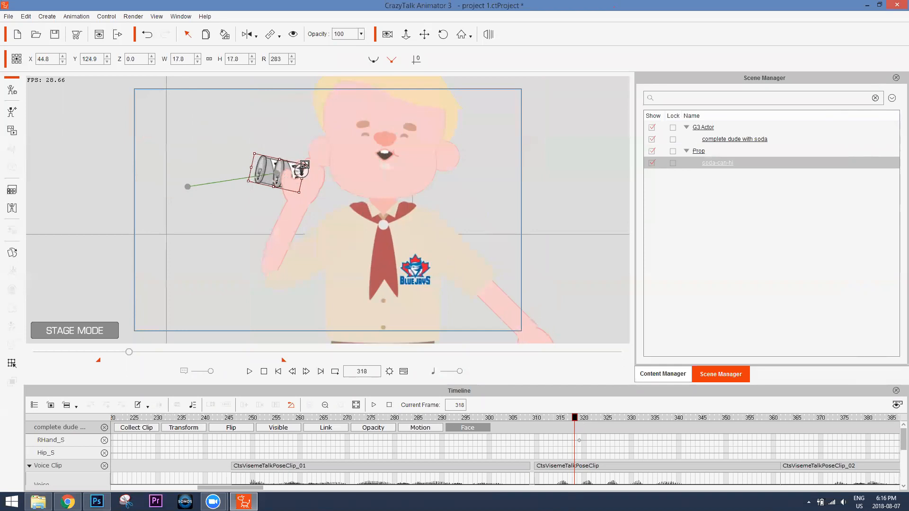
right_click(266, 175)
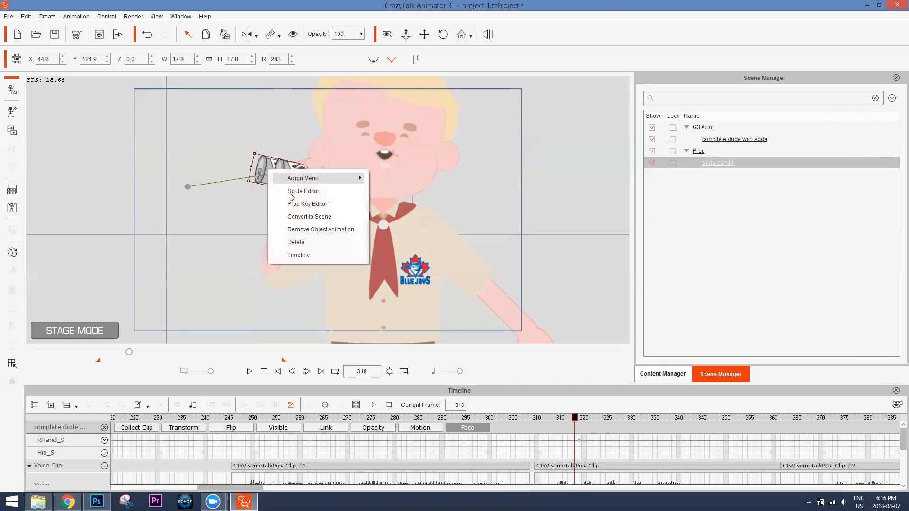
left_click(314, 227)
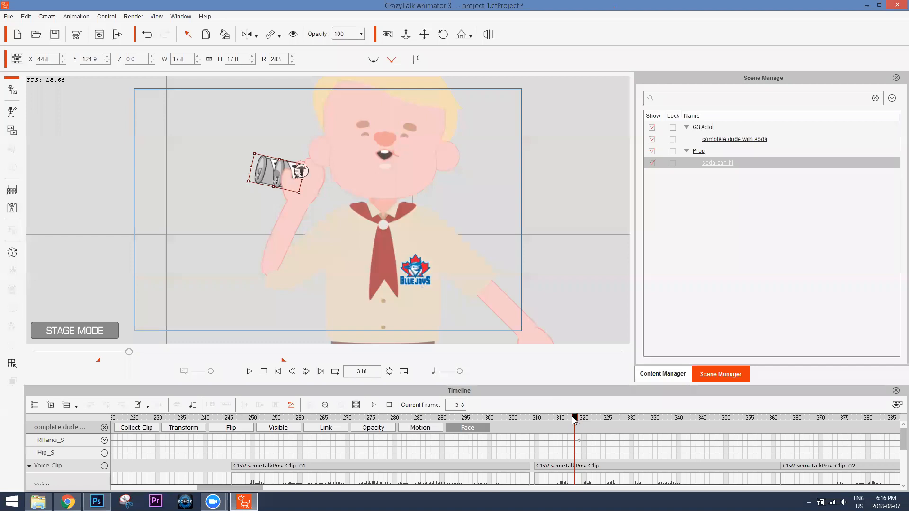
Hide the soda can prop at frame 318, make it visible at frame 319 and scrub back to check
left_click(293, 35)
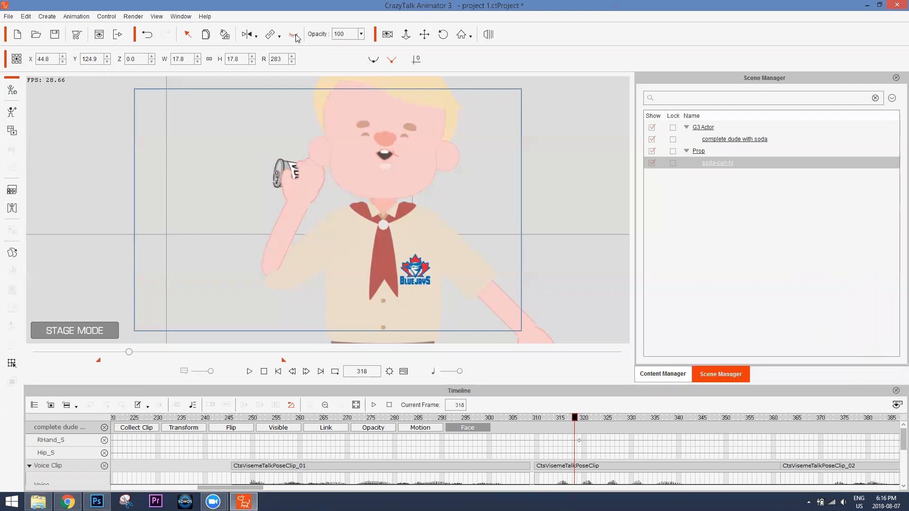
left_click_drag(576, 421, 581, 421)
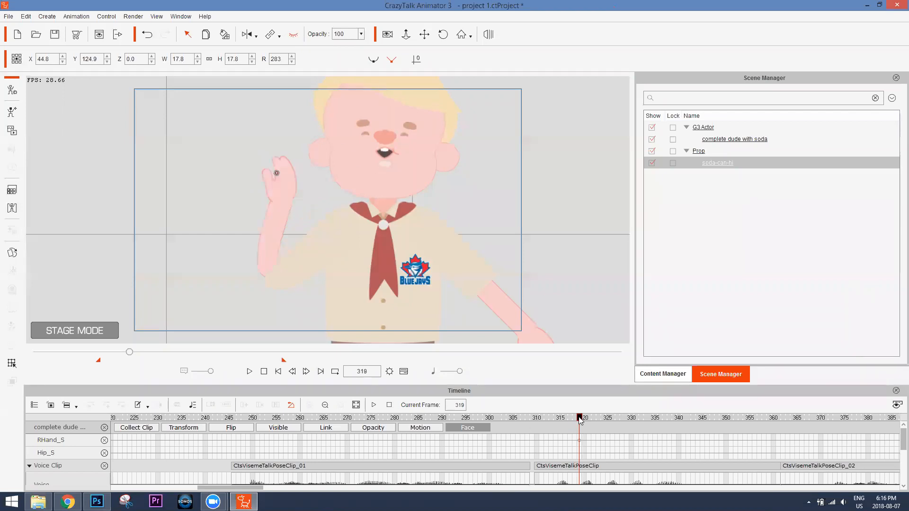
left_click(292, 35)
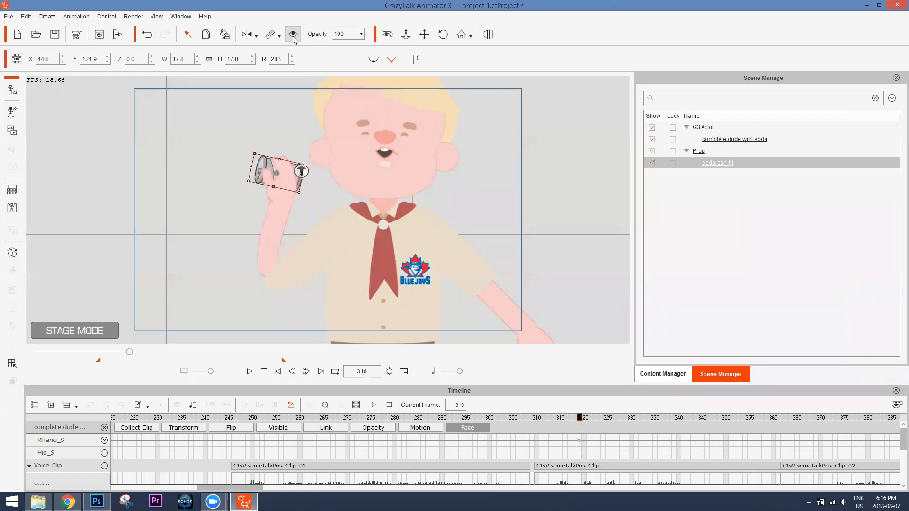
left_click(573, 417)
left_click_drag(573, 417, 560, 417)
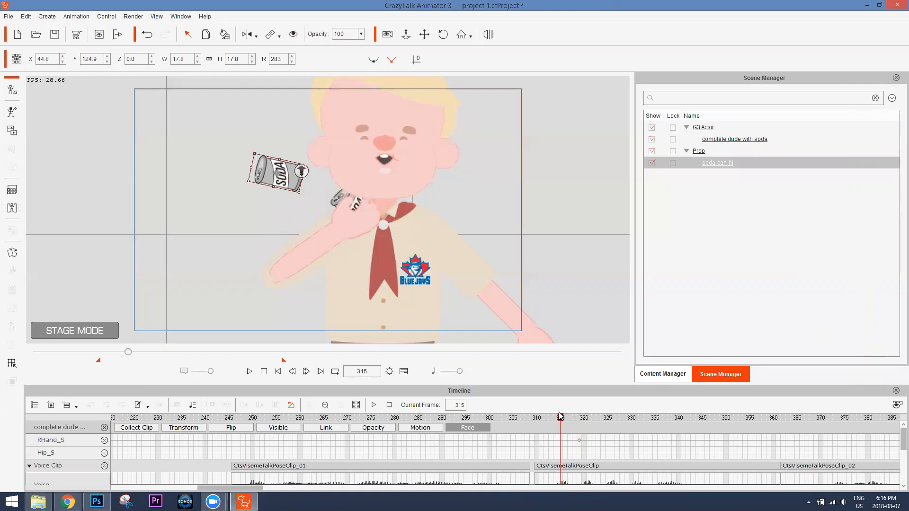
Hide the soda can prop from frame 220 and scrub through frames 319 and 318 to check the switch
left_click(264, 372)
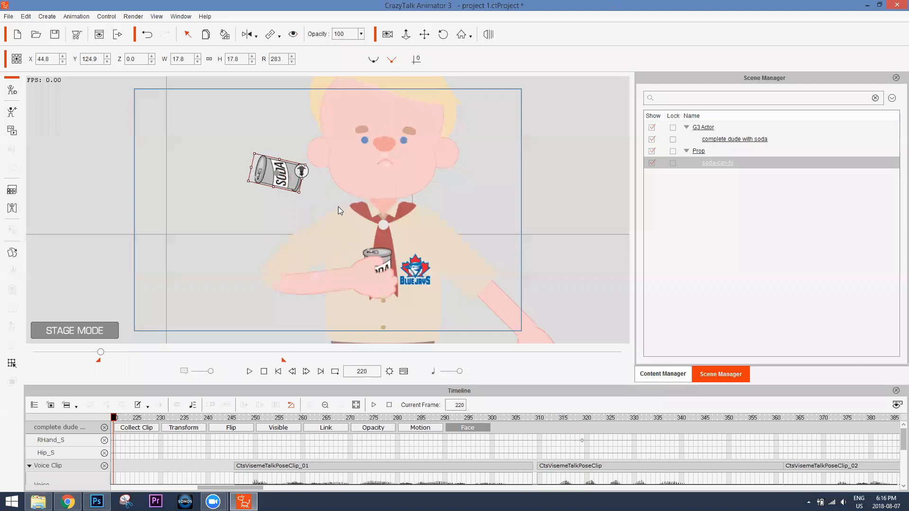
left_click(291, 36)
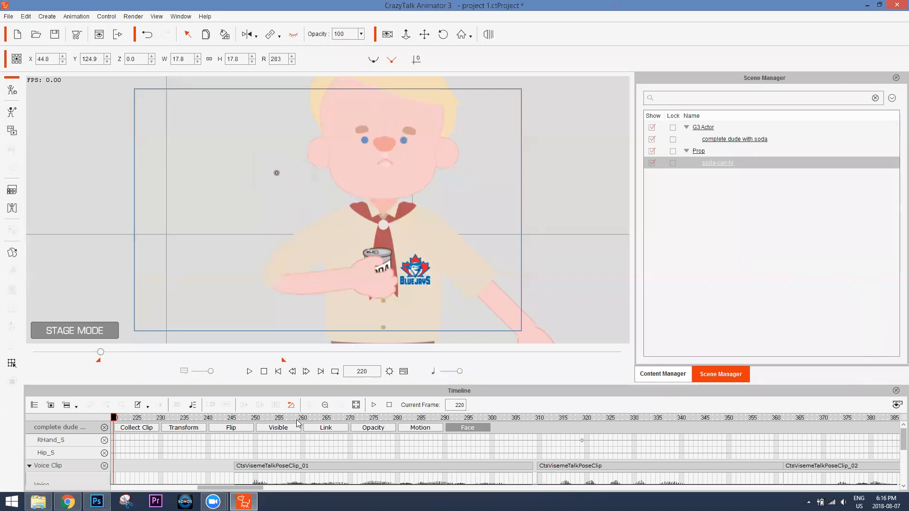
left_click_drag(303, 420, 583, 408)
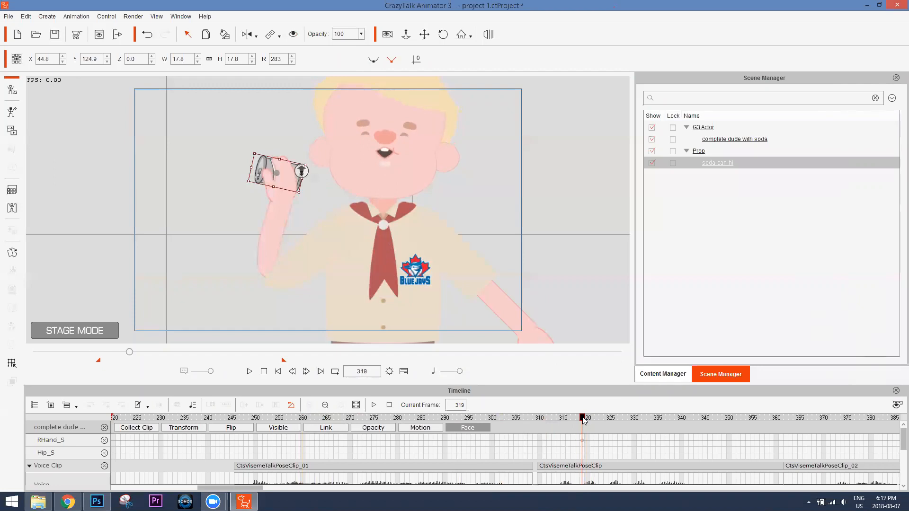
left_click_drag(582, 420, 576, 421)
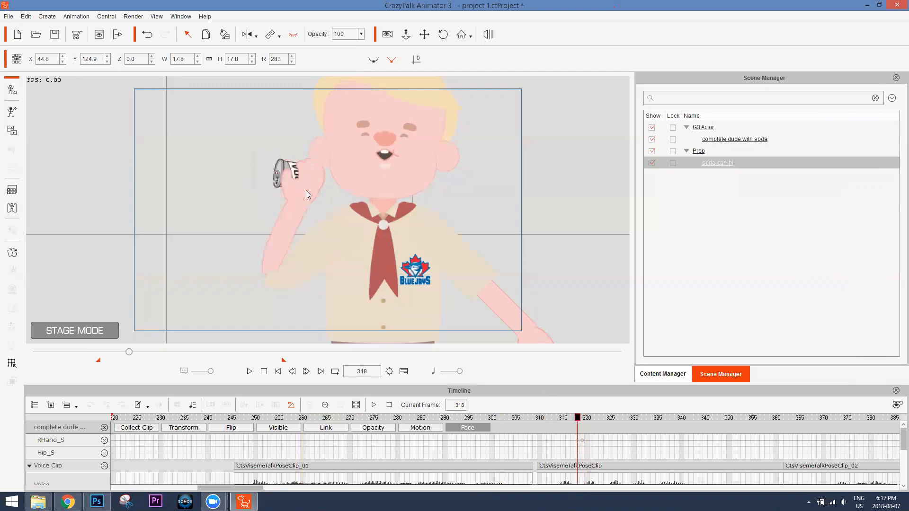
At frame 319, nudge the soda can prop up to Y 125.7 and show only its Transform track in the timeline
left_click_drag(579, 420, 584, 420)
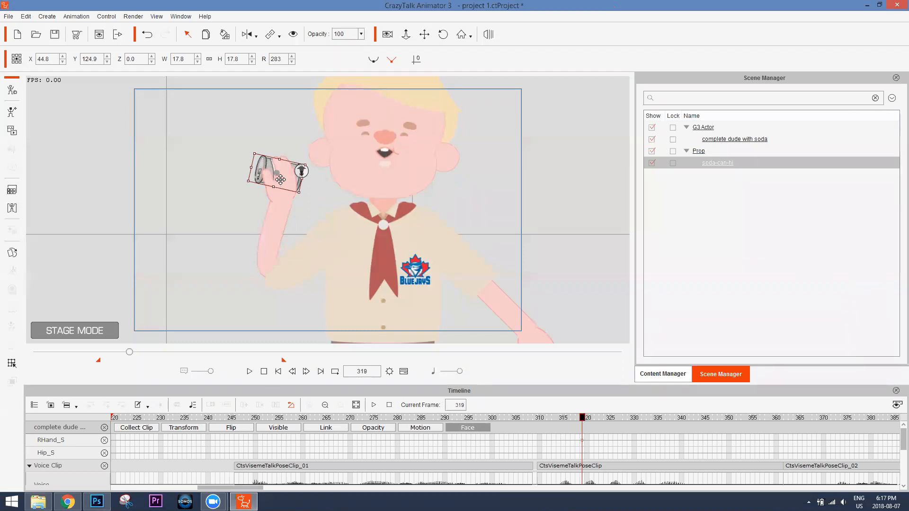
left_click_drag(287, 173, 288, 170)
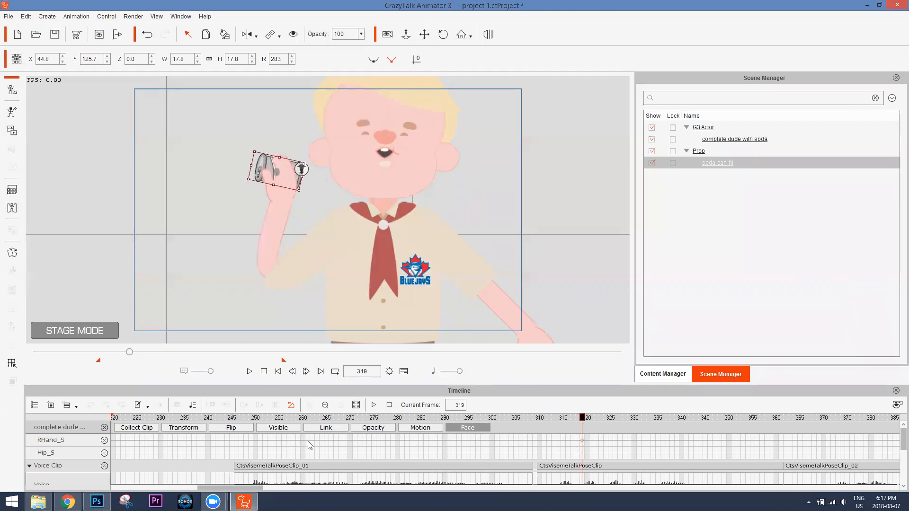
left_click(182, 428)
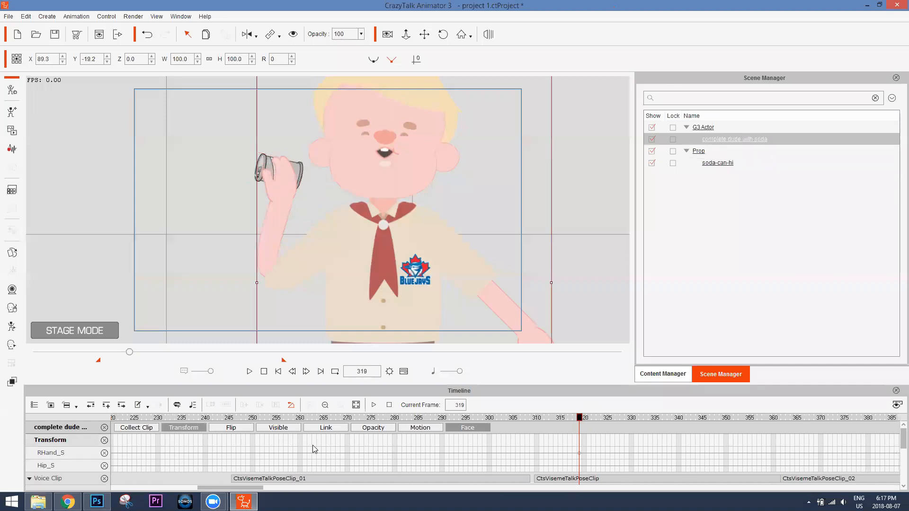
left_click(266, 165)
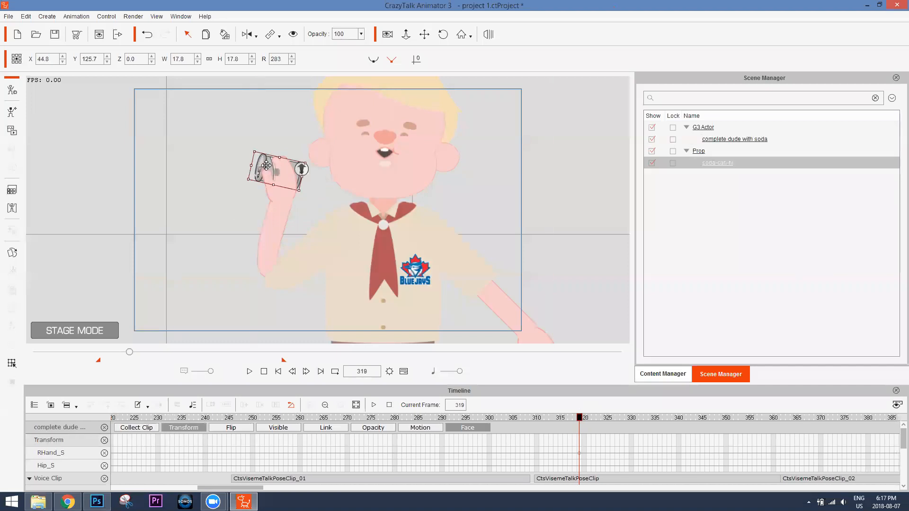
left_click(51, 406)
left_click(192, 427)
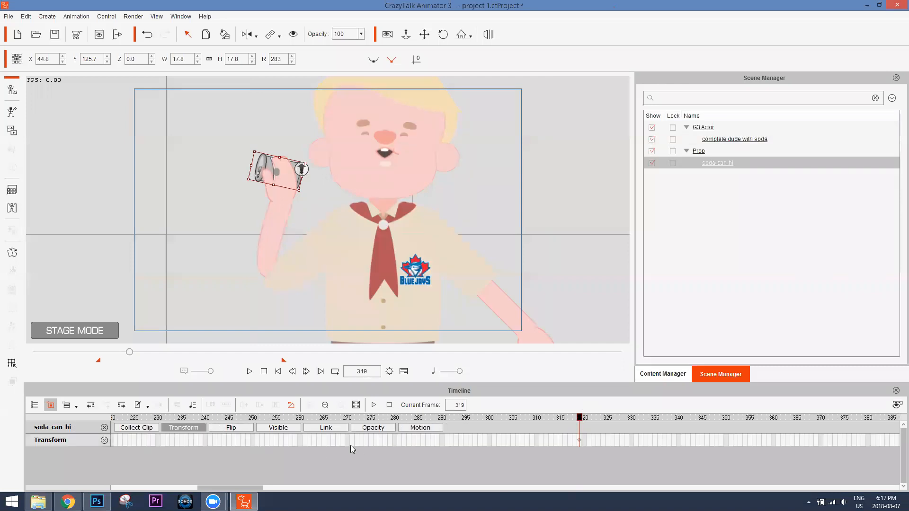
At frame 330, move the soda can prop out of the upper-left of the camera frame, to about X -74.7, Y 158.6
left_click_drag(583, 418, 631, 420)
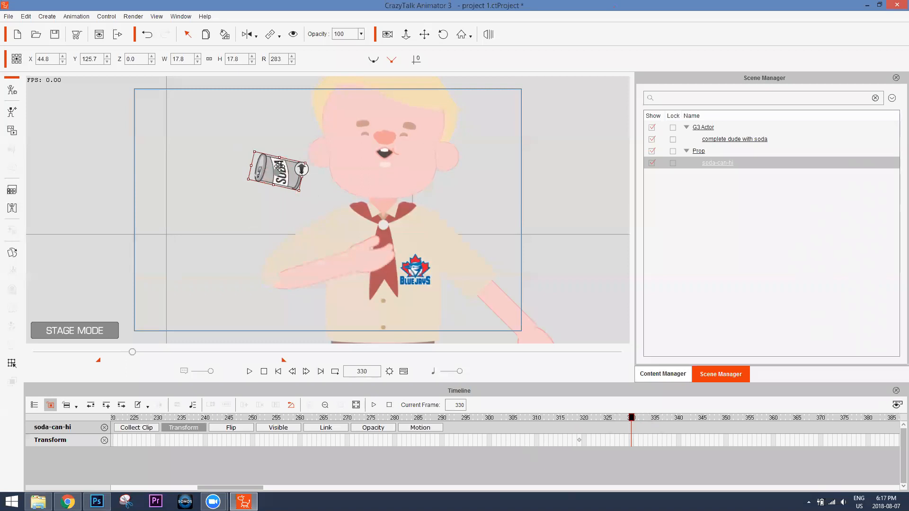
left_click_drag(294, 171, 87, 125)
left_click_drag(19, 92, 6, 90)
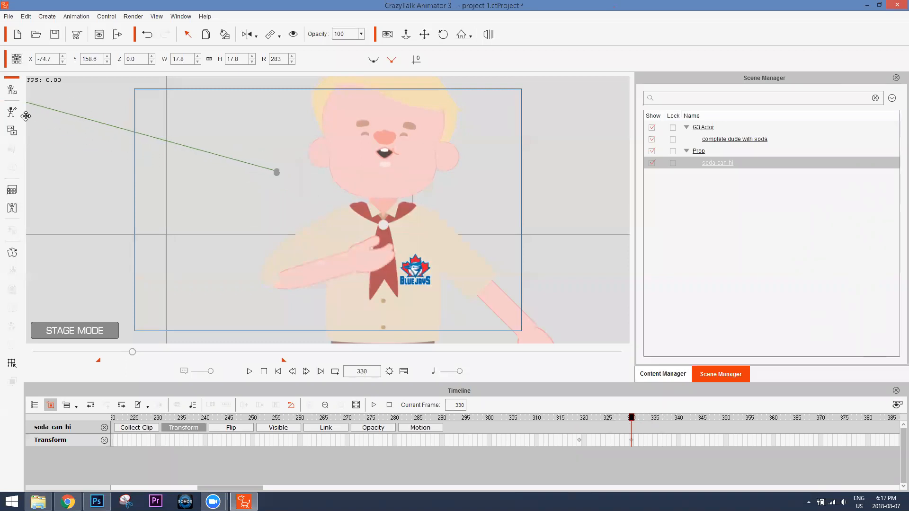
Play back and scrub through the can throw, checking the switch from held can to flying prop around frame 319
left_click_drag(577, 420, 529, 419)
key("space")
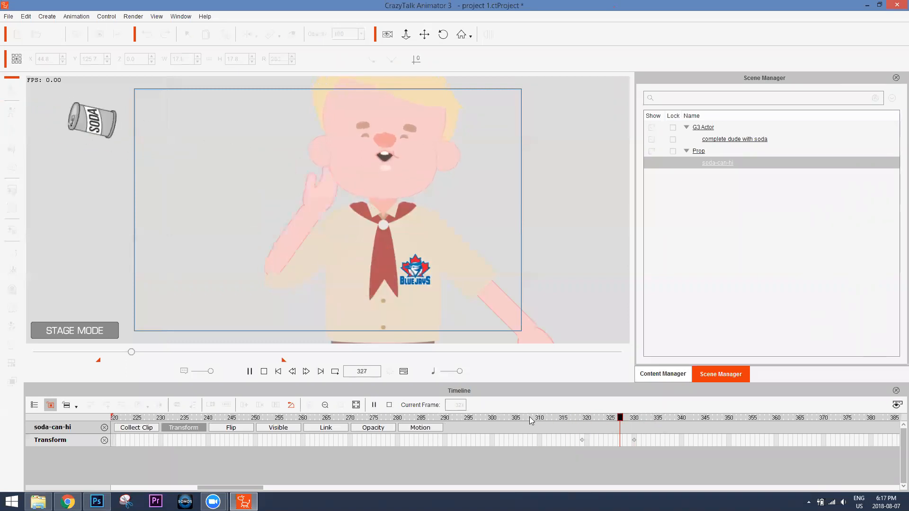
key("space")
left_click_drag(592, 418, 526, 419)
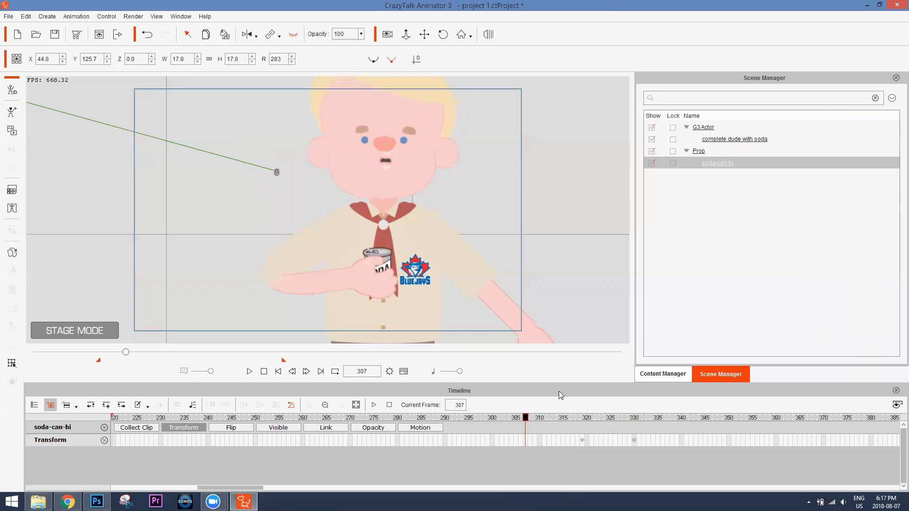
left_click_drag(548, 418, 582, 419)
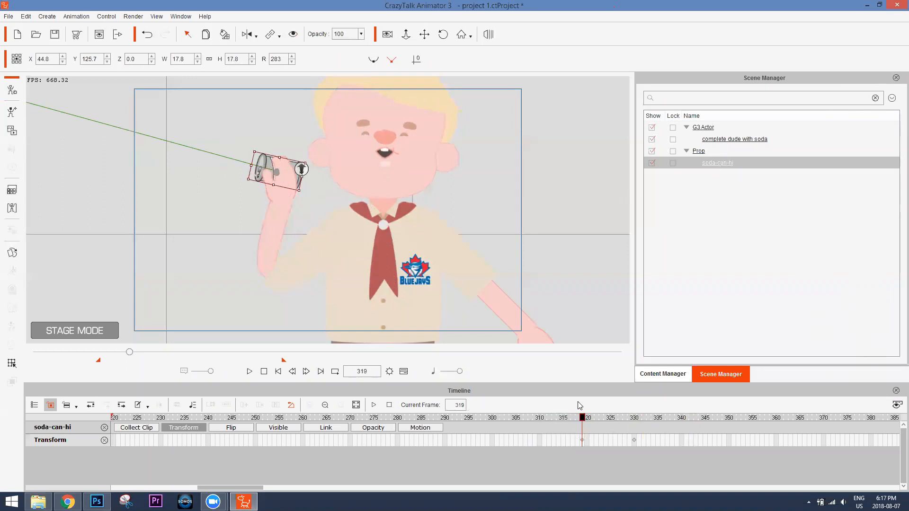
mouse_move(579, 420)
left_mouse_down()
mouse_move(629, 420)
mouse_move(563, 418)
left_mouse_up()
key("space")
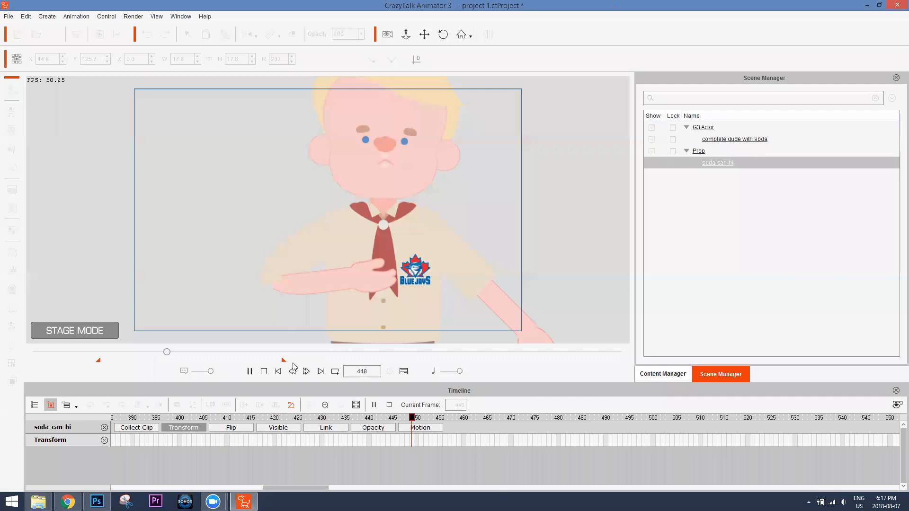
Stop playback, move the playback range's end marker to an earlier frame, and return to the range start at frame 220
left_click(263, 371)
left_click_drag(282, 362, 188, 367)
left_click(264, 374)
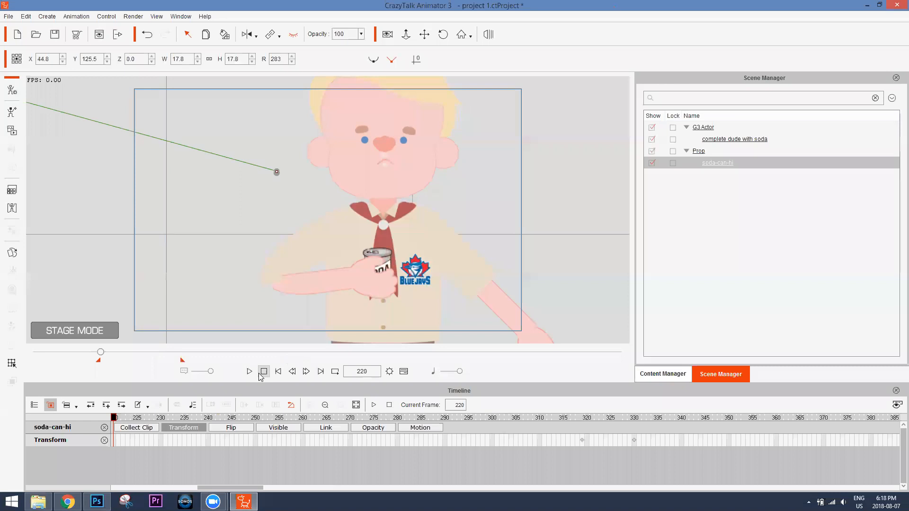
left_click(820, 18)
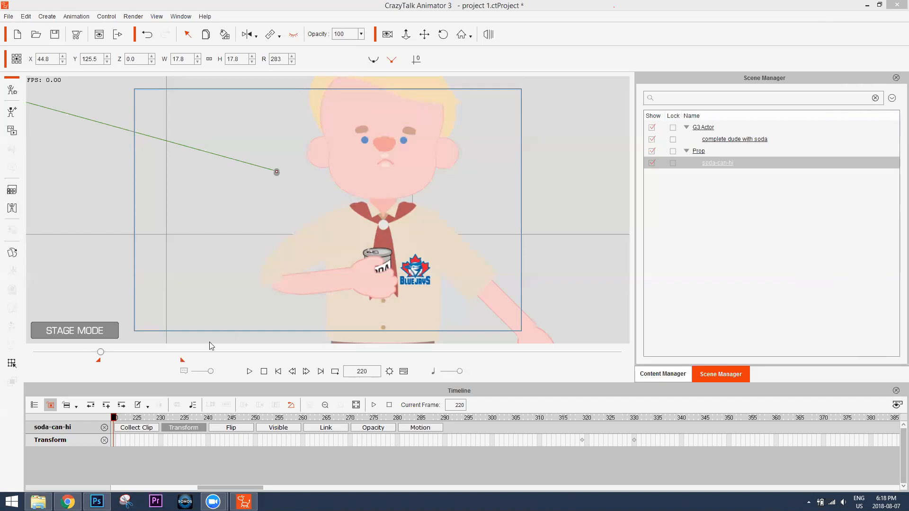
Switch to Chrome, search Google for "crazytalk animator tts" and open the Avatar TTS On-demand site
left_click(67, 502)
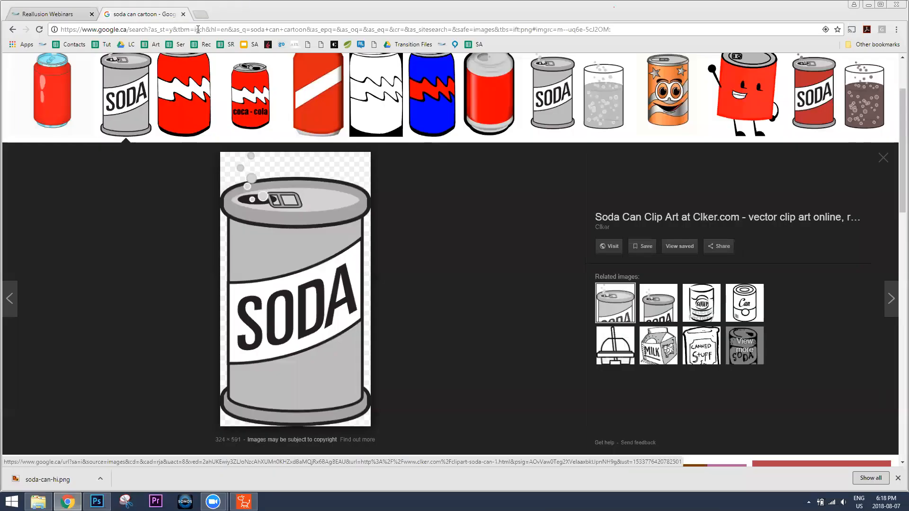
left_click(198, 30)
type("crazytalk animator tts")
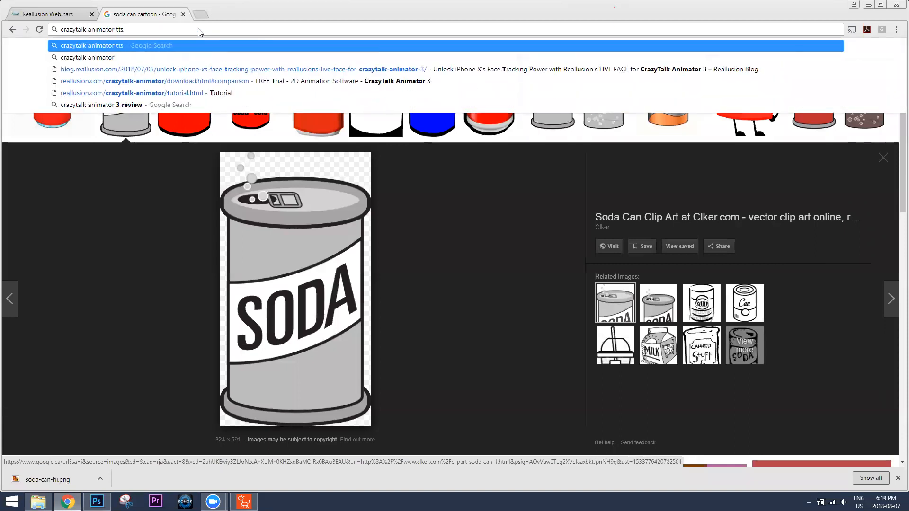
key("Return")
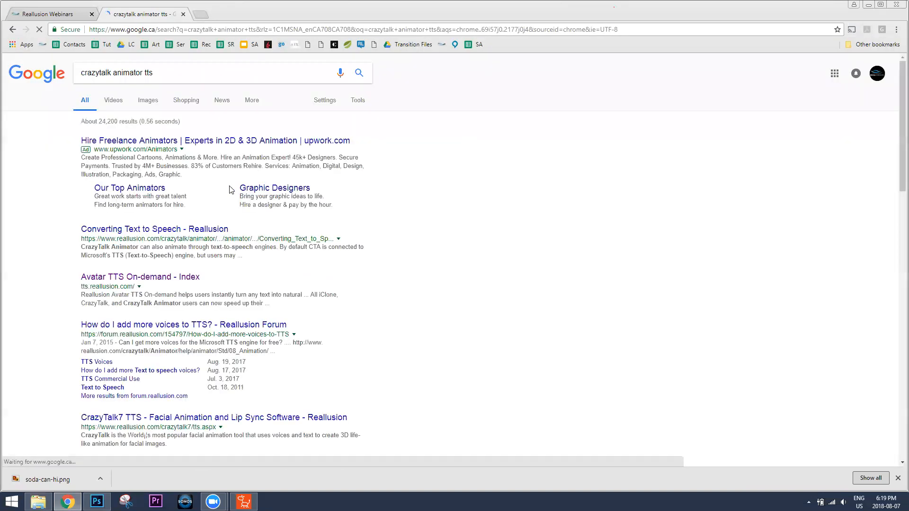
left_click(148, 279)
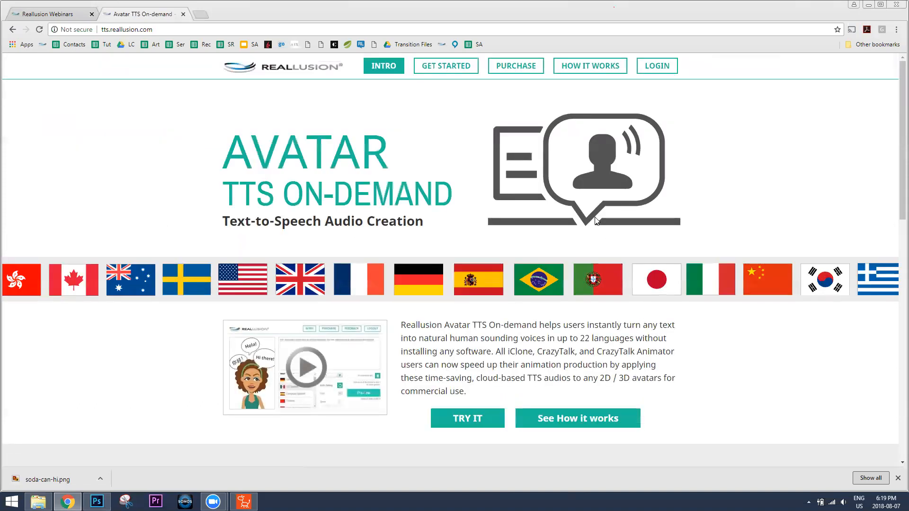
Open the Avatar TTS On-demand purchase page and review its pricing plans and FAQ down to the end
left_click(529, 66)
scroll(628, 309, "down", 5)
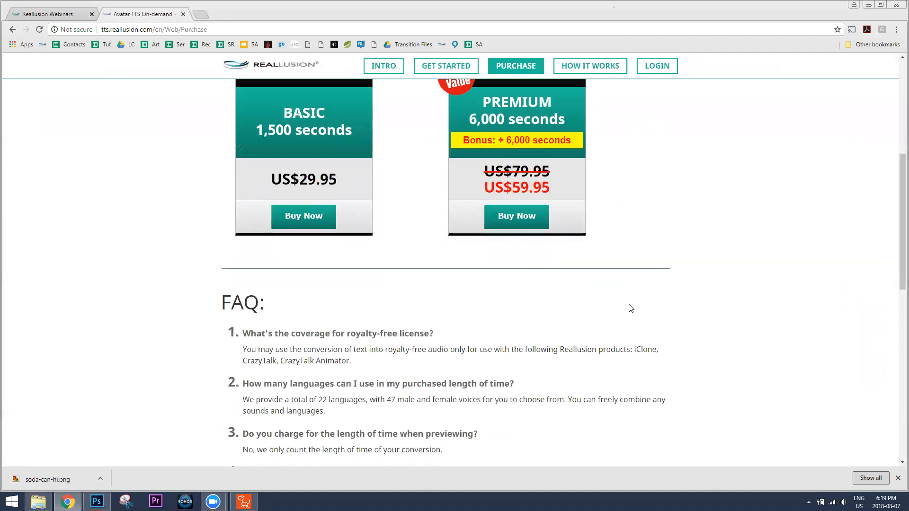
scroll(619, 298, "up", 4)
scroll(619, 298, "down", 2)
scroll(619, 298, "down", 12)
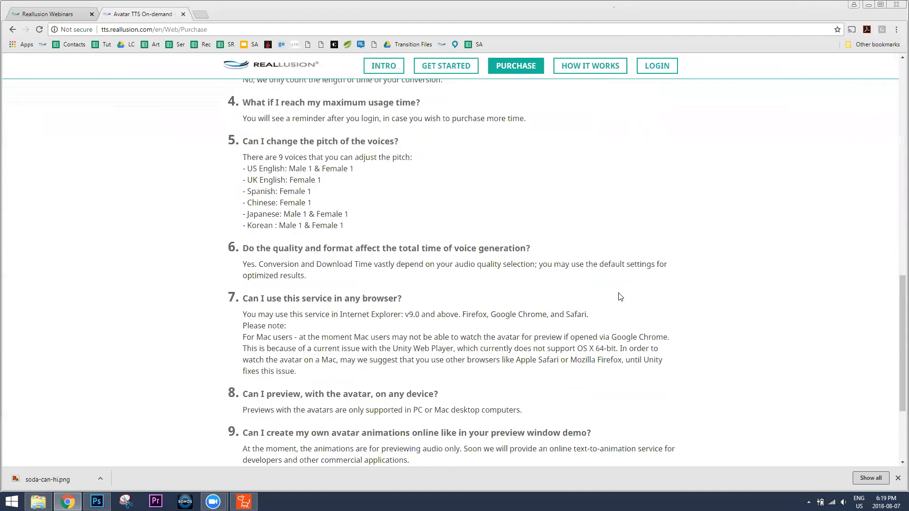
scroll(620, 297, "down", 3)
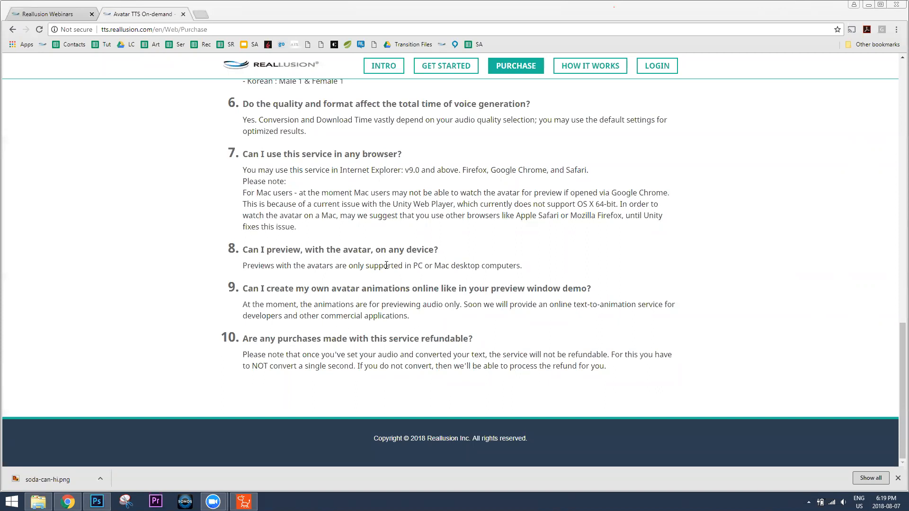
Open the Reallusion website in a new browser tab and go to the CrazyTalk Animator product page from its 2D & Media products
left_click(202, 13)
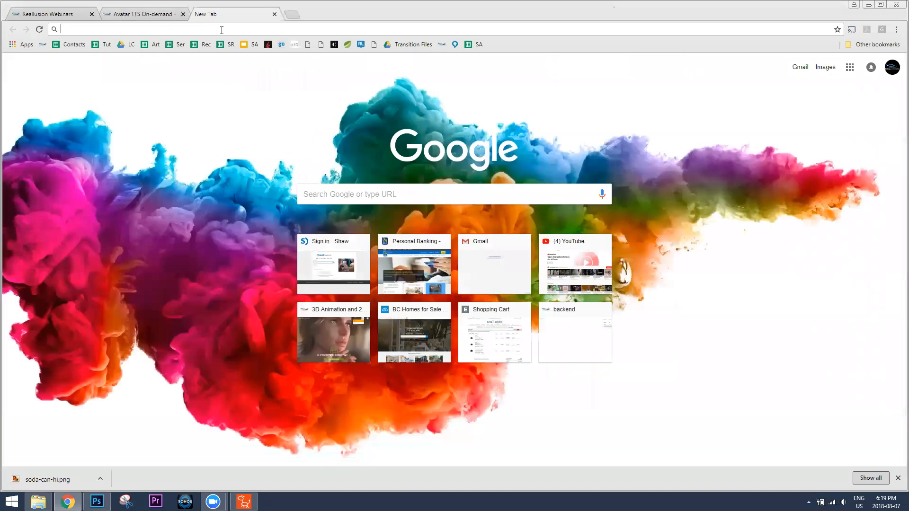
type("rea")
key("Return")
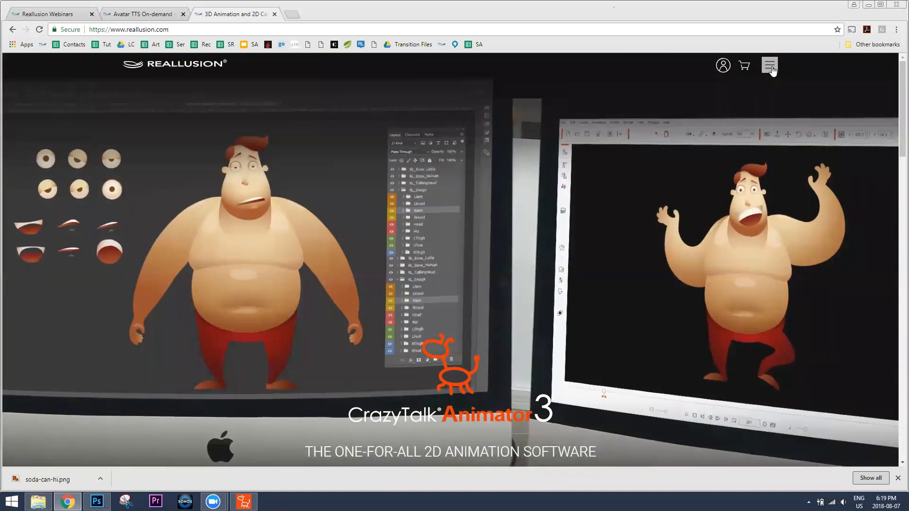
left_click(771, 69)
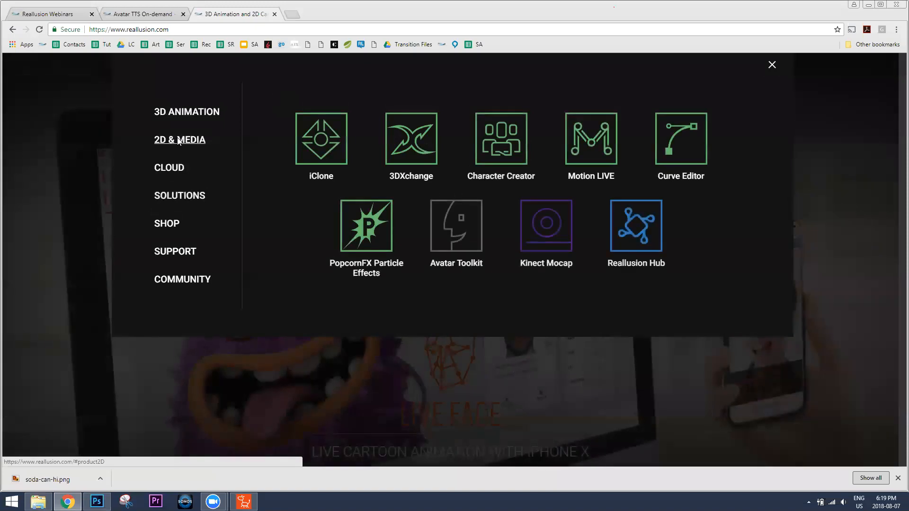
mouse_move(178, 141)
left_click(406, 141)
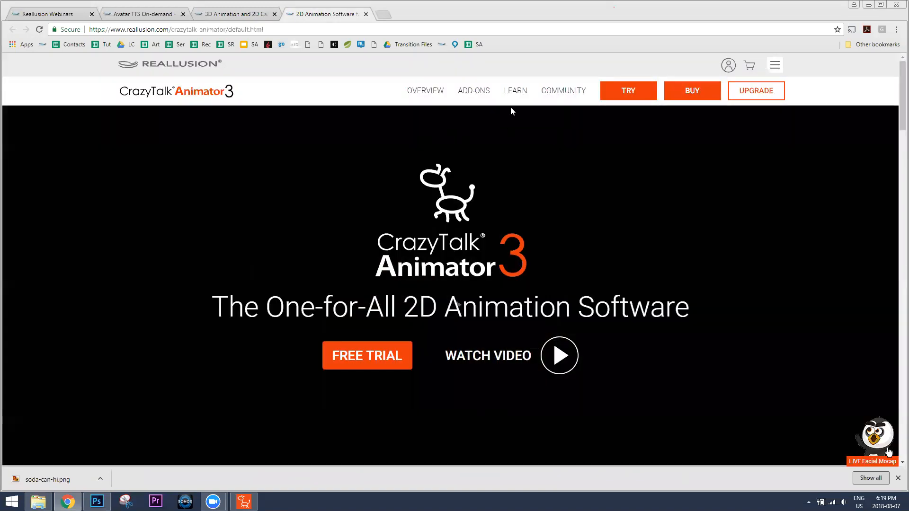
Open the CrazyTalk Animator 3 Learning Center and look through its tutorial categories and the page address
mouse_move(515, 95)
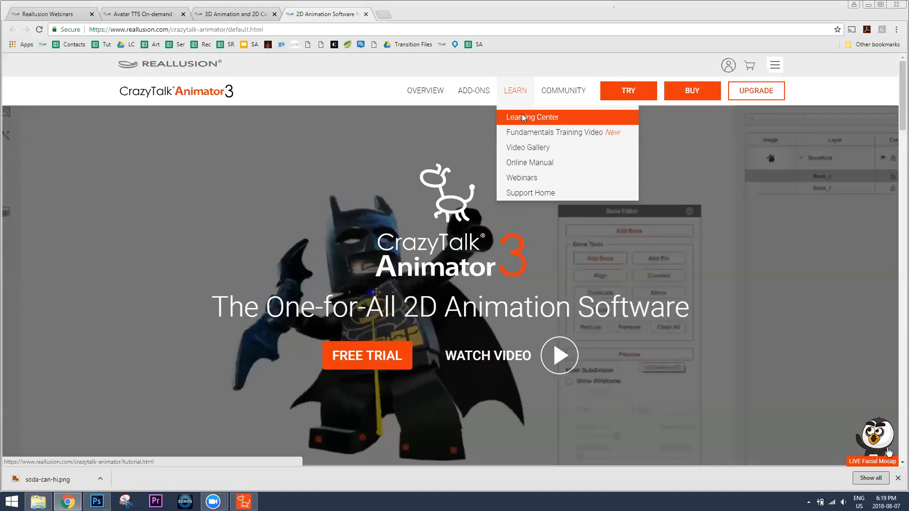
left_click(522, 116)
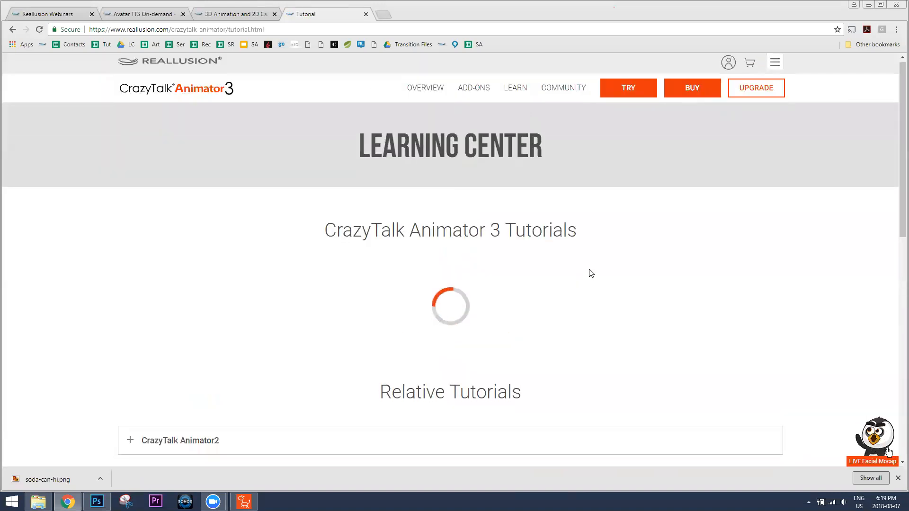
scroll(588, 271, "down", 10)
scroll(589, 271, "up", 5)
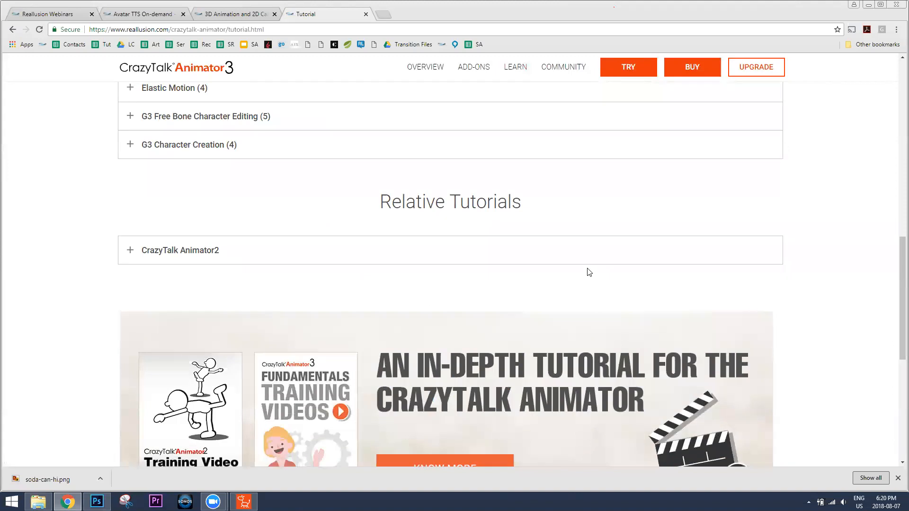
scroll(568, 264, "up", 4)
scroll(525, 264, "up", 5)
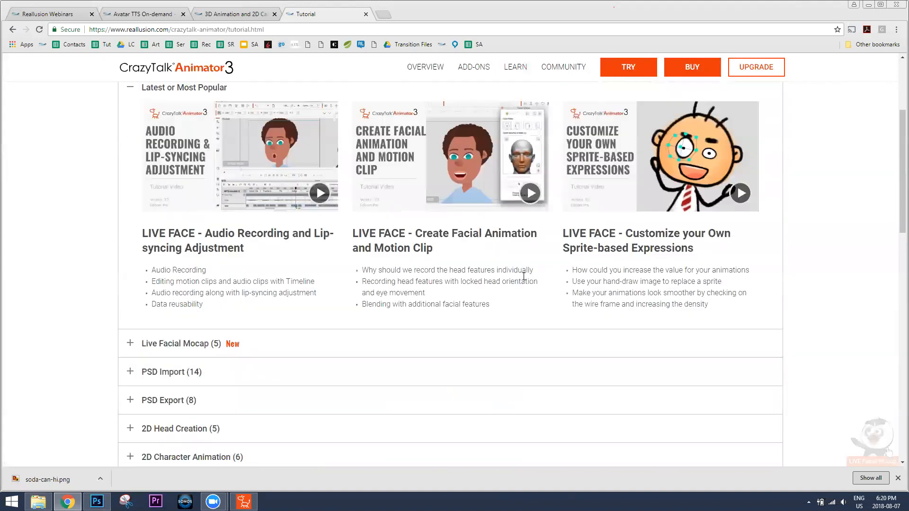
scroll(524, 270, "down", 10)
scroll(521, 280, "up", 10)
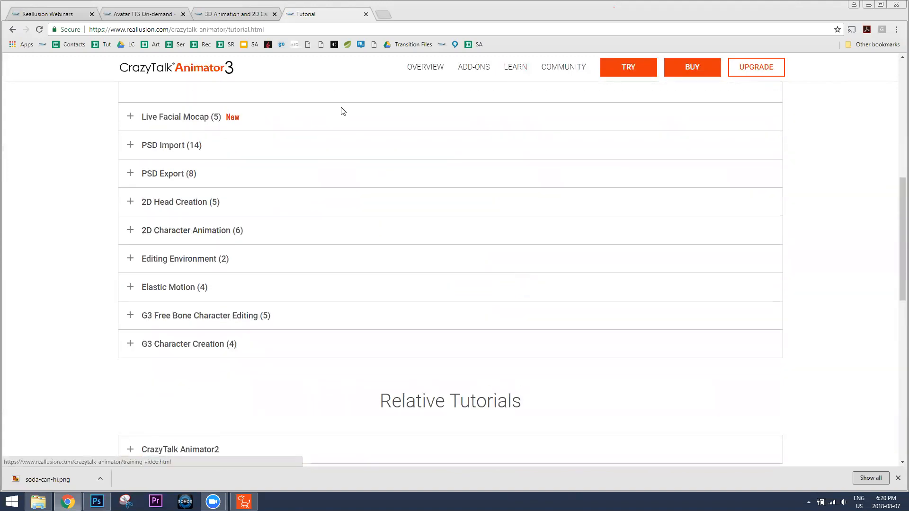
left_click(290, 32)
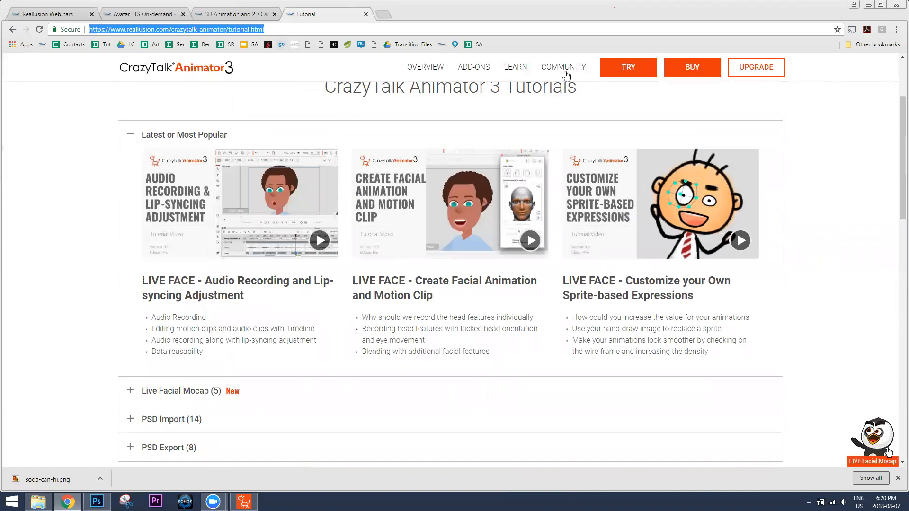
left_click(555, 277)
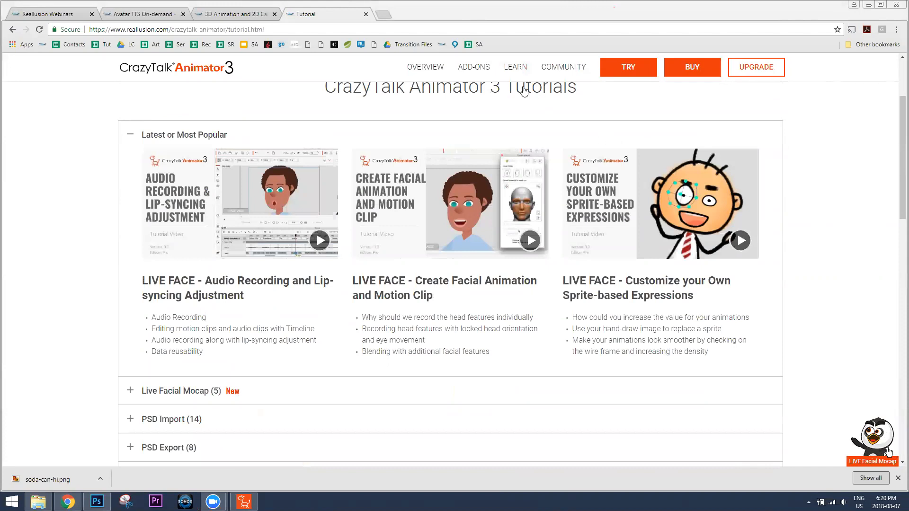
Open the Fundamentals Training Video page and browse its course sections, from character creation to PSD tutorials and the purchase offer
mouse_move(517, 66)
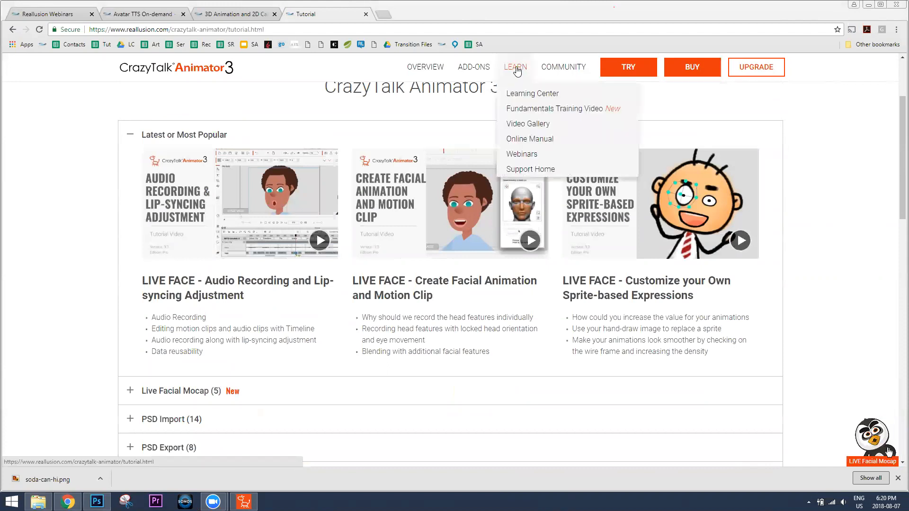
left_click(529, 116)
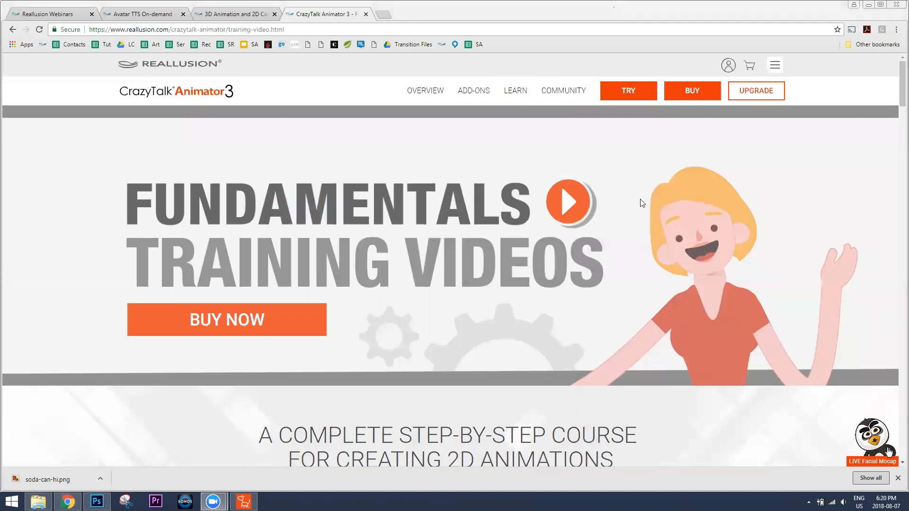
scroll(757, 280, "down", 20)
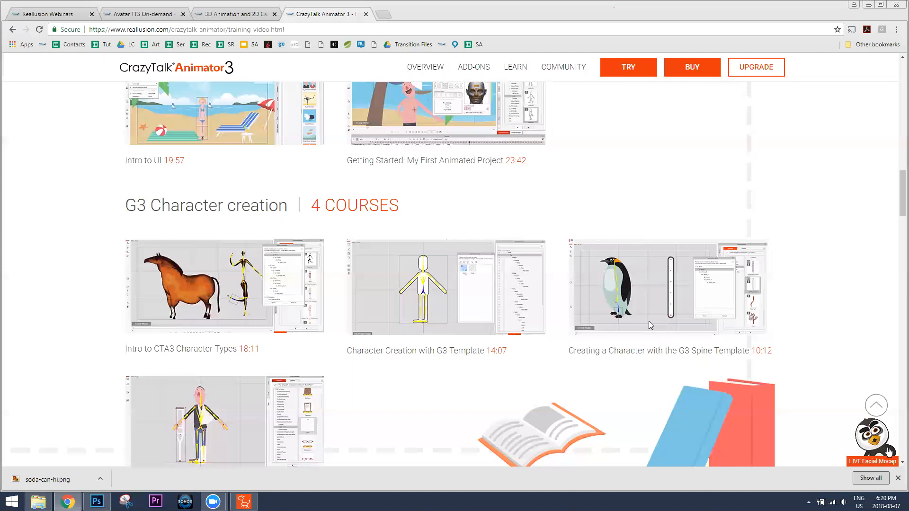
scroll(569, 264, "up", 7)
scroll(567, 262, "up", 4)
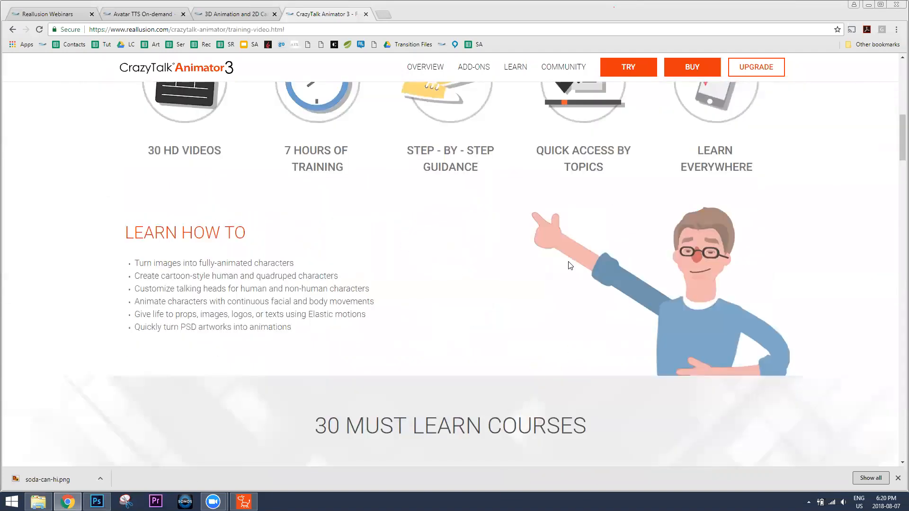
scroll(569, 264, "down", 18)
scroll(574, 261, "up", 4)
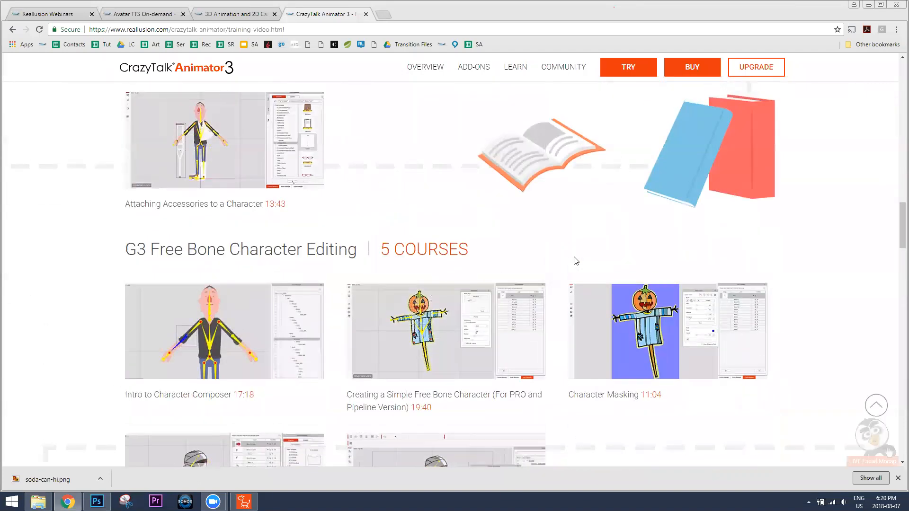
scroll(563, 258, "down", 12)
scroll(552, 253, "down", 17)
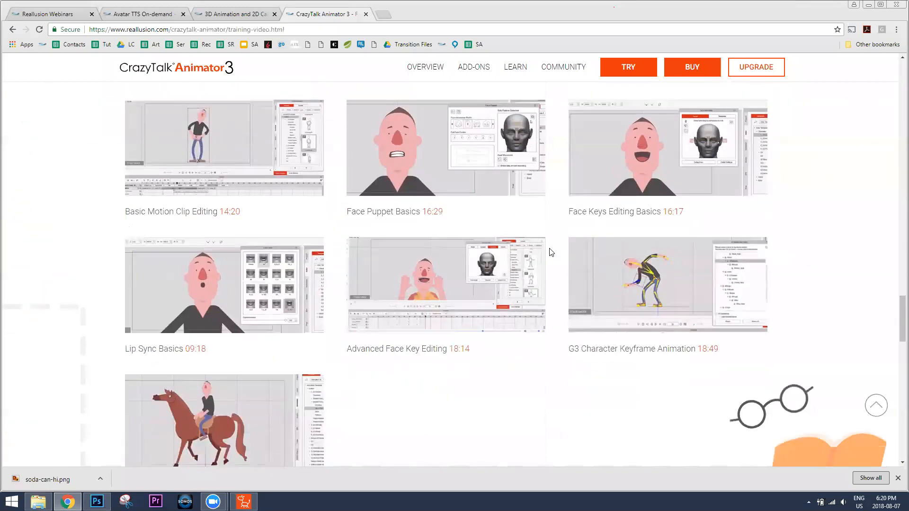
scroll(553, 250, "down", 4)
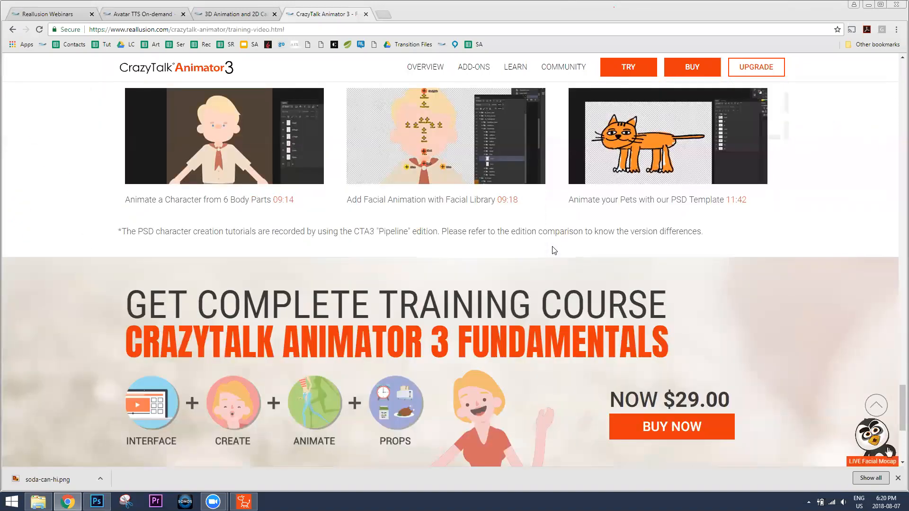
scroll(558, 228, "up", 14)
scroll(558, 227, "up", 20)
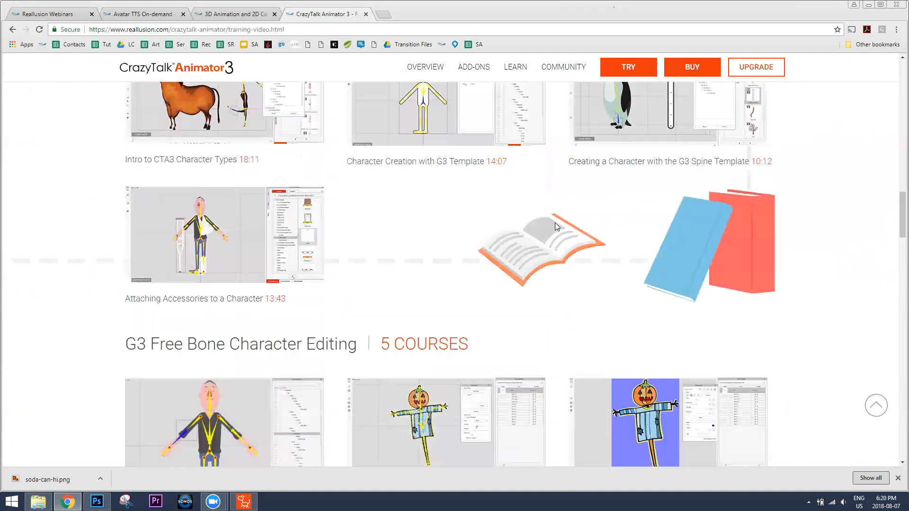
scroll(591, 269, "down", 12)
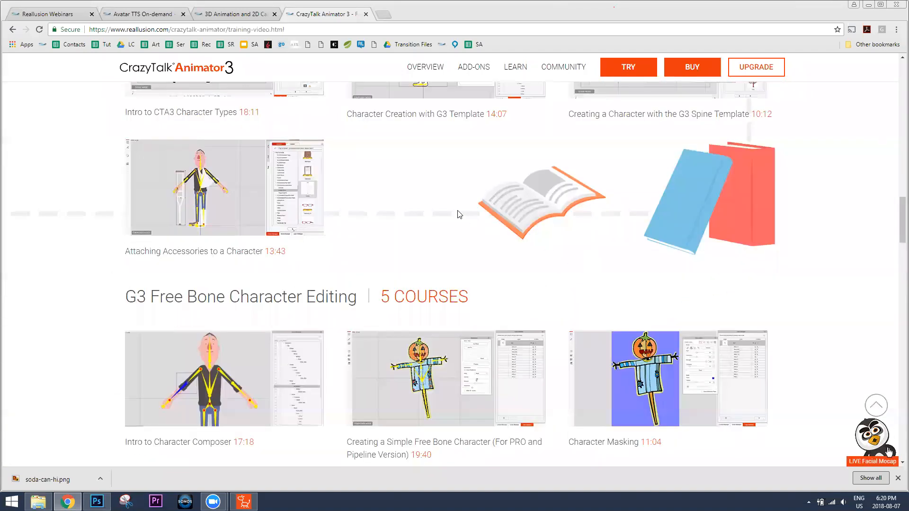
scroll(458, 210, "down", 8)
scroll(458, 210, "down", 7)
scroll(466, 210, "up", 7)
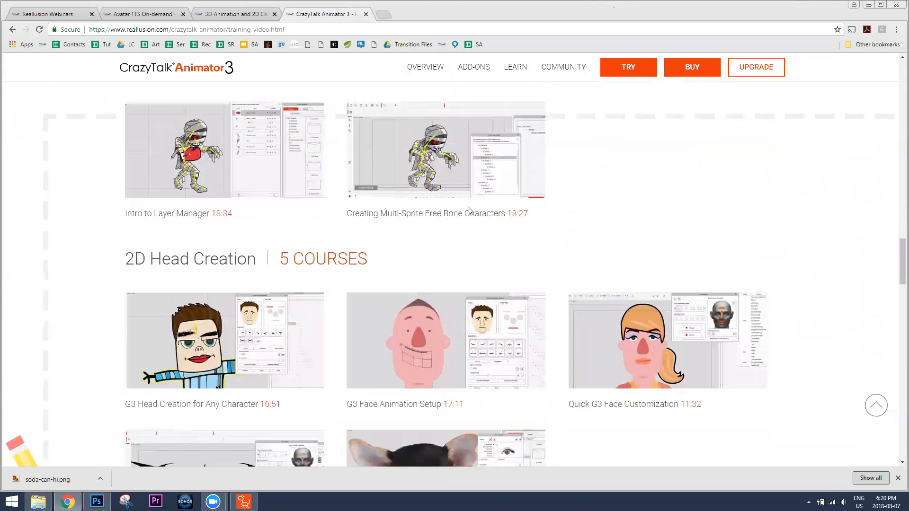